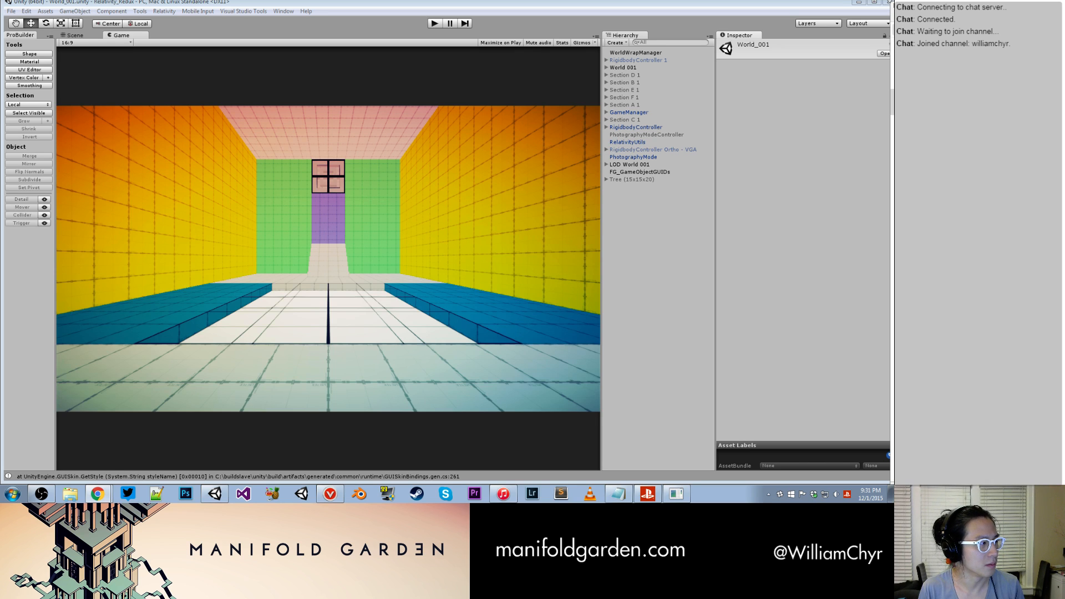
# - Switch to Chrome and open the last page of the Manifold Garden thread on the TIGSource DevLogs board
pyautogui.click(97, 494)
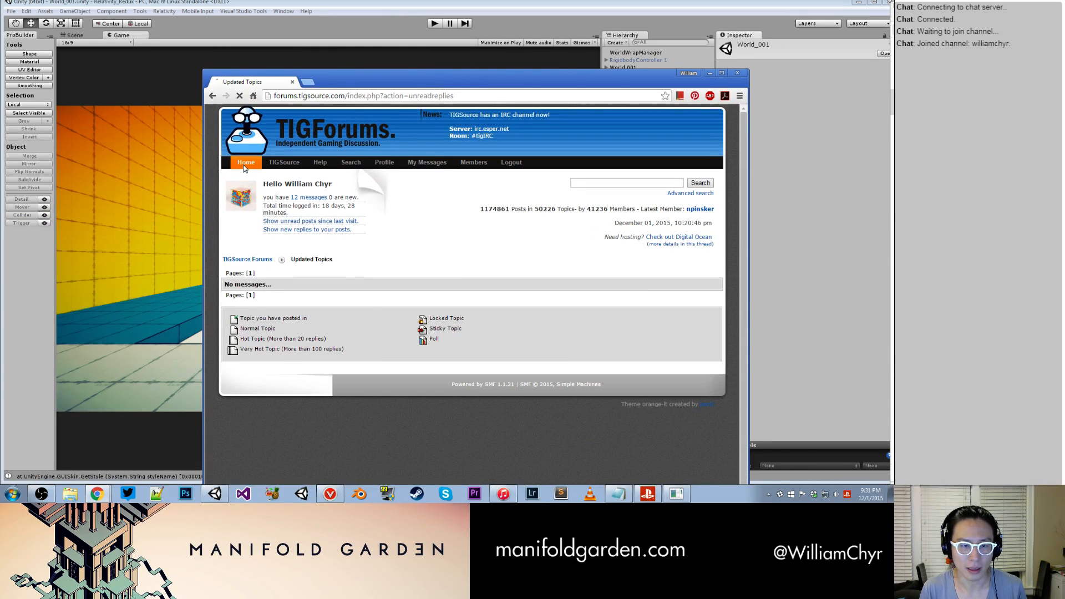
pyautogui.click(278, 428)
pyautogui.scroll(-4, 289, 333)
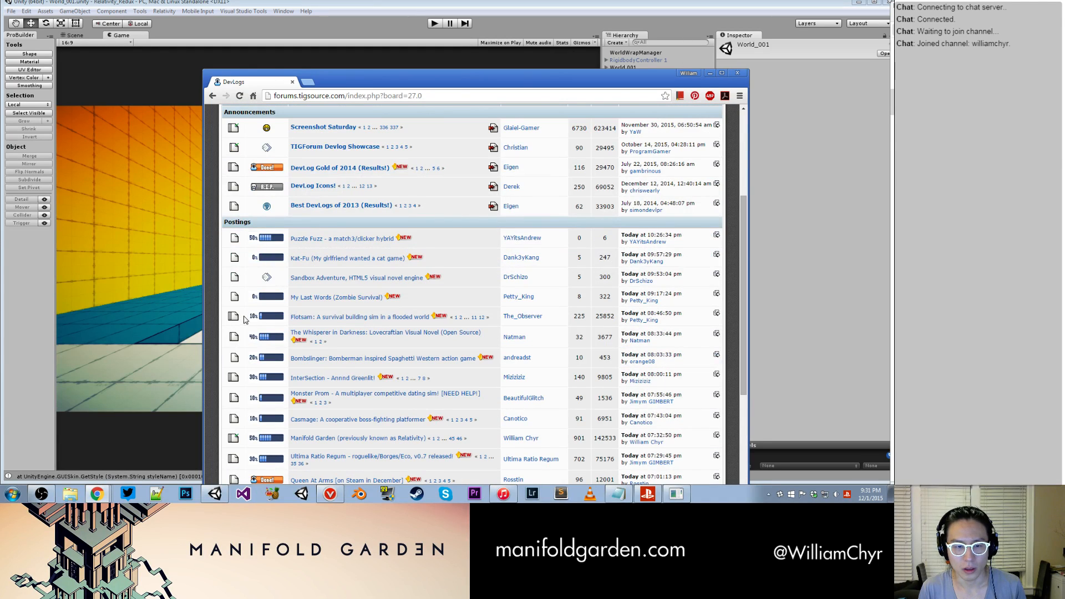
pyautogui.scroll(-1, 313, 310)
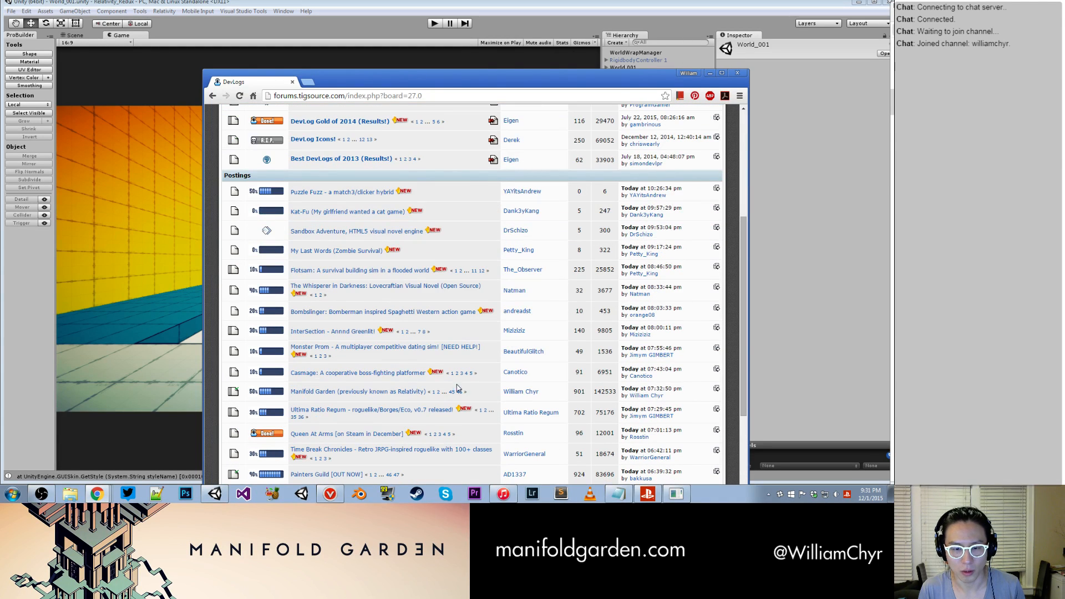
pyautogui.click(459, 392)
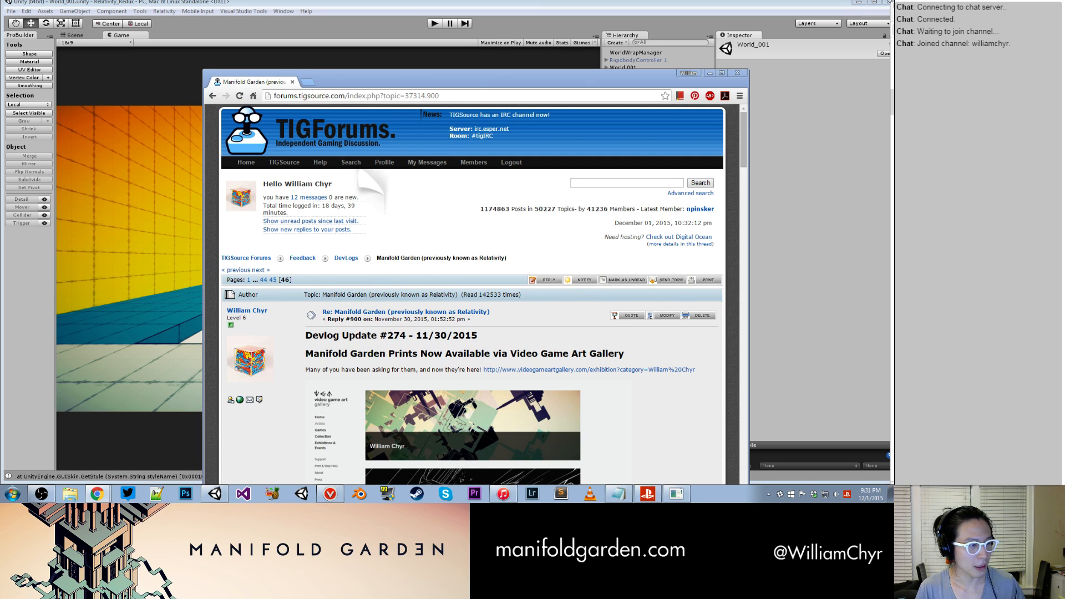
# - Read through the latest devlog posts, from Update #274 to the invalid serialized file header report at the end of the thread
pyautogui.moveTo(472, 77); pyautogui.dragTo(405, 20)
pyautogui.scroll(-5, 547, 190)
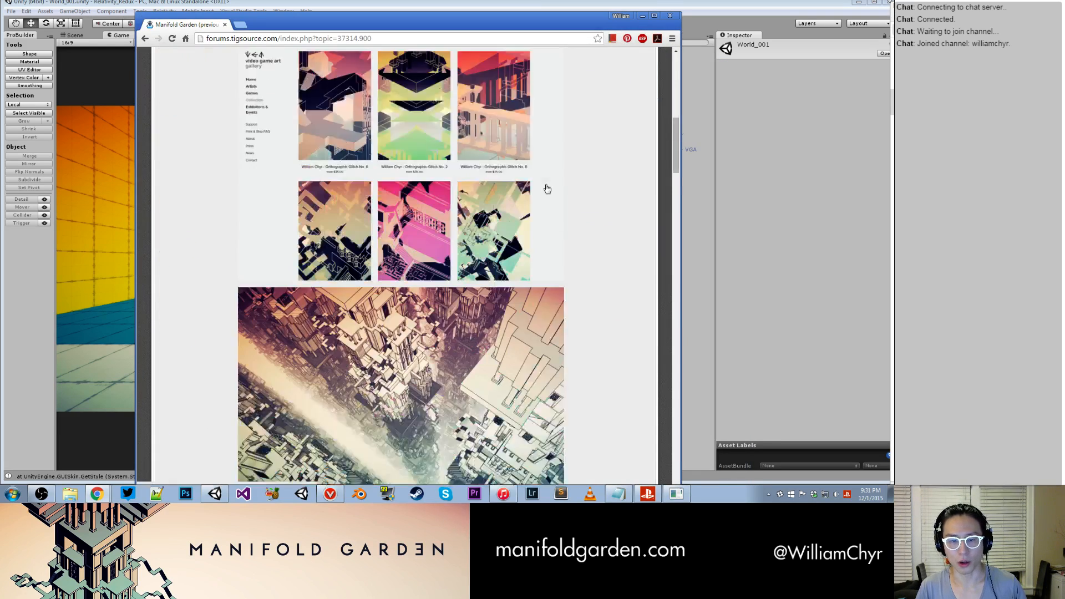
pyautogui.scroll(-3, 547, 189)
pyautogui.moveTo(677, 139); pyautogui.dragTo(676, 74)
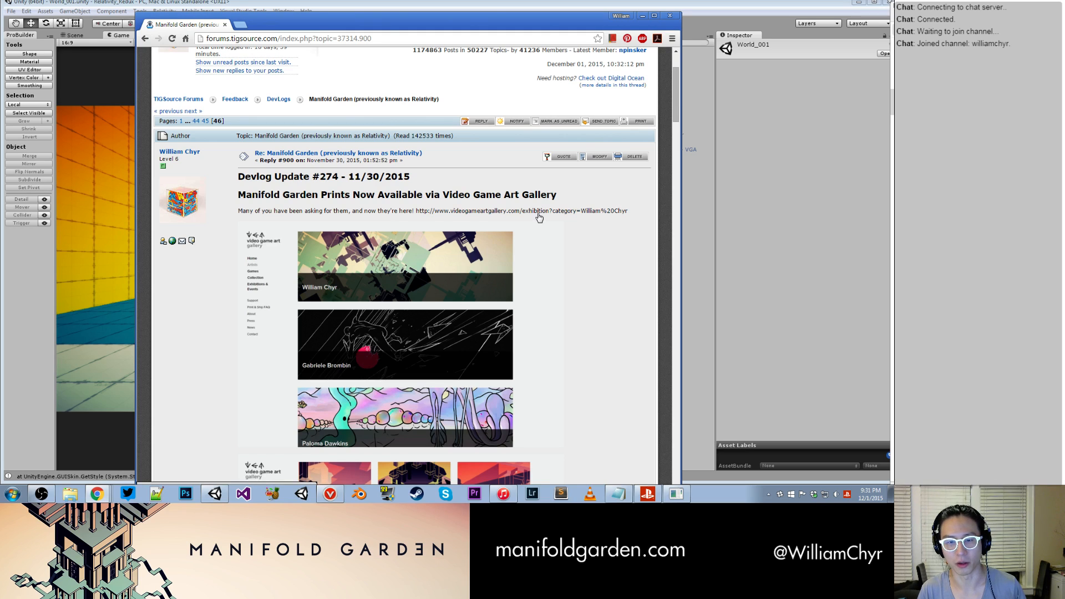
pyautogui.scroll(-15, 538, 217)
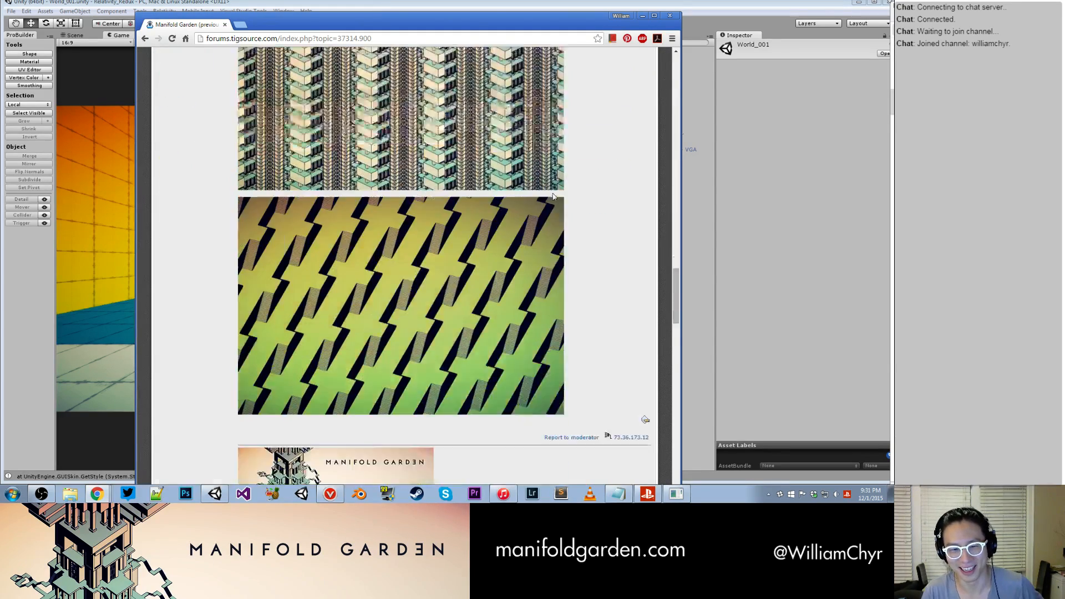
pyautogui.scroll(-10, 552, 194)
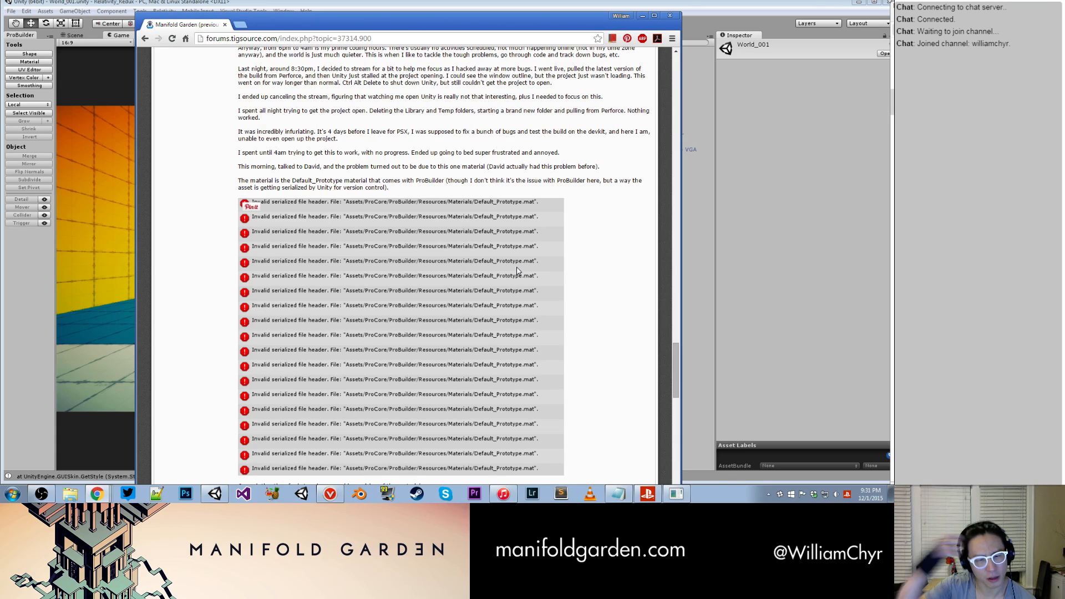
pyautogui.scroll(-15, 519, 271)
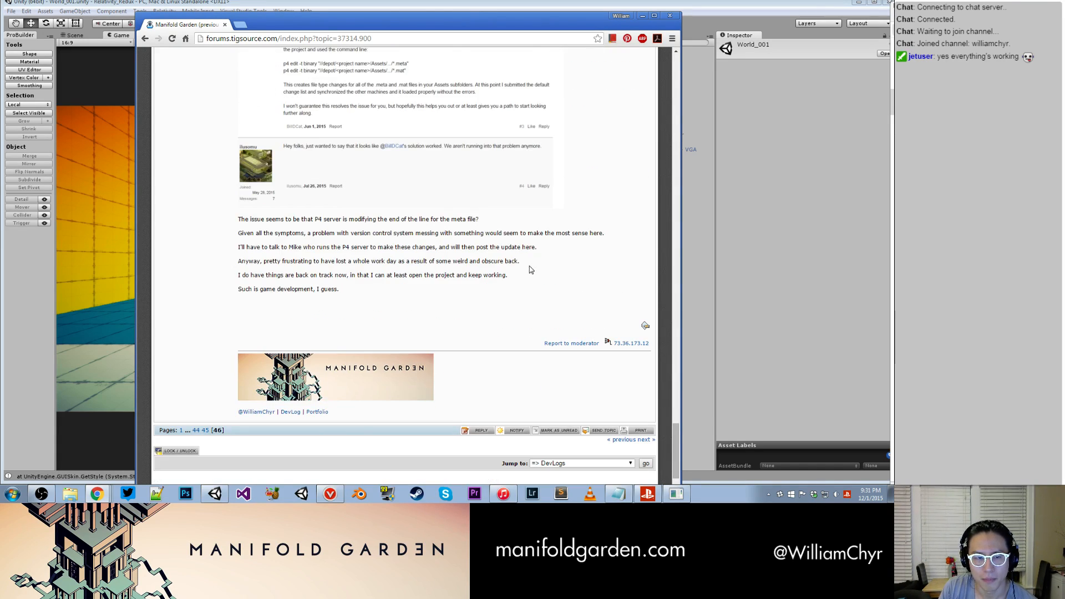
# - Open the linked Unity forum thread on the invalid serialized file header error in a new tab and read the Perforce TypeMap workaround
pyautogui.scroll(5, 530, 270)
pyautogui.rightClick(520, 221)
pyautogui.click(547, 224)
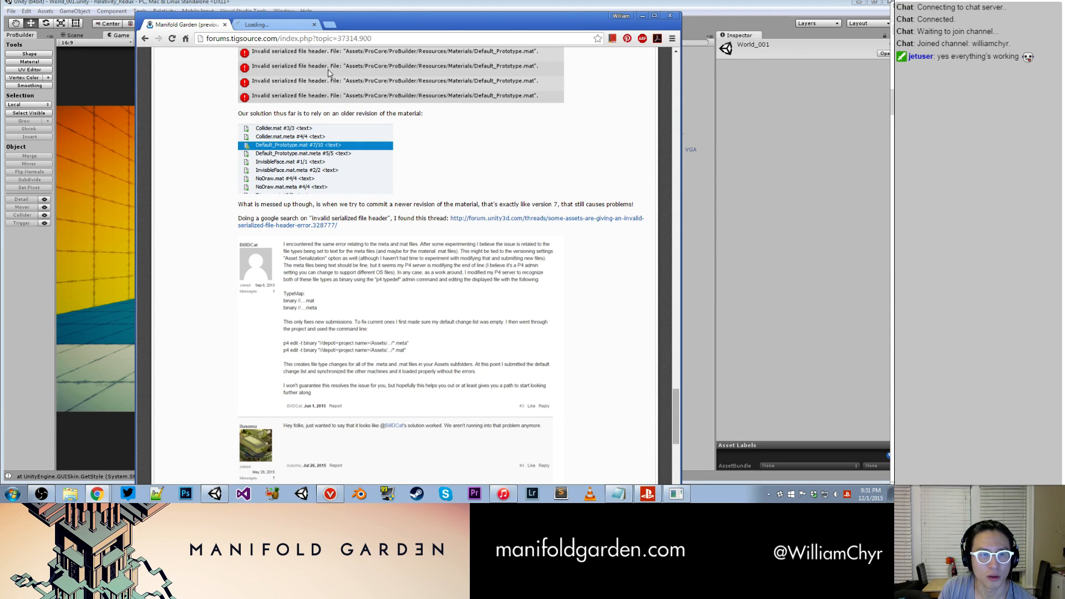
pyautogui.click(289, 26)
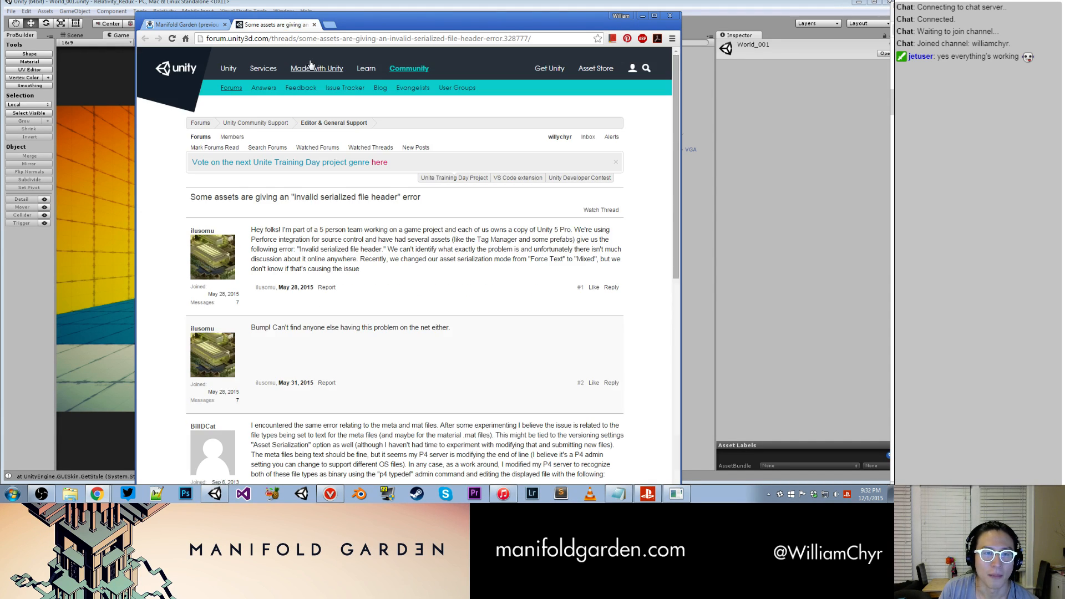
pyautogui.scroll(-10, 384, 148)
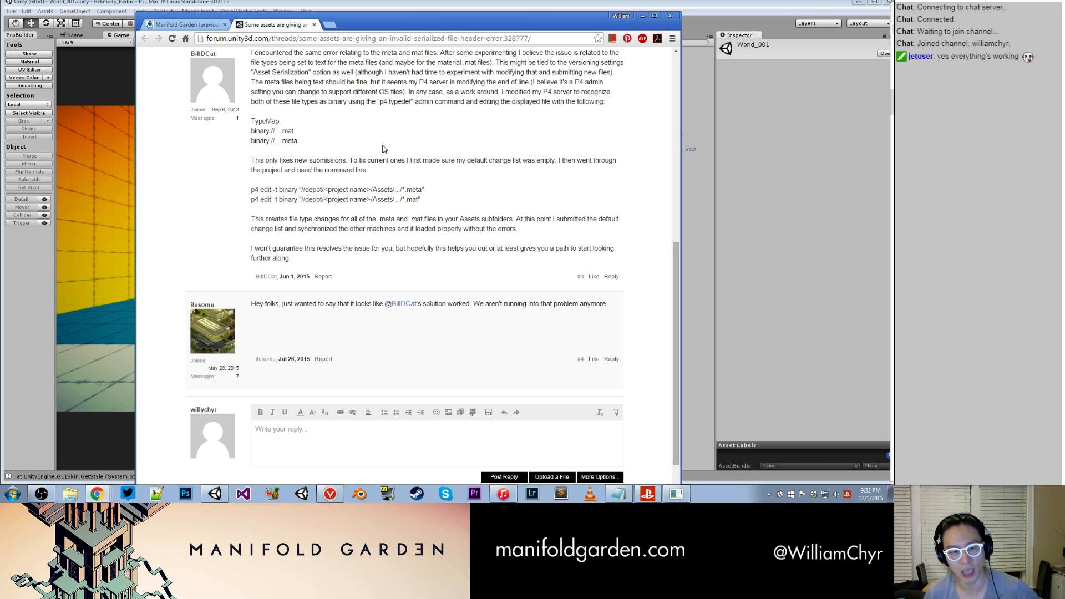
pyautogui.scroll(2, 384, 148)
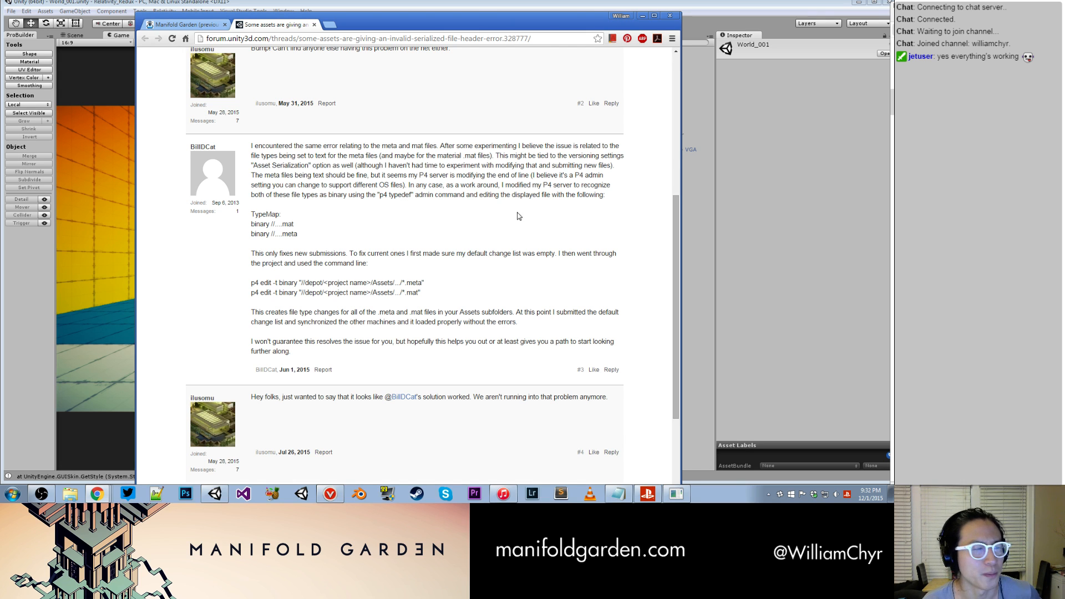
# - Return to the Manifold Garden devlog tab and review the Default_Prototype.mat errors and the older-revision solution
pyautogui.moveTo(355, 23); pyautogui.dragTo(484, 21)
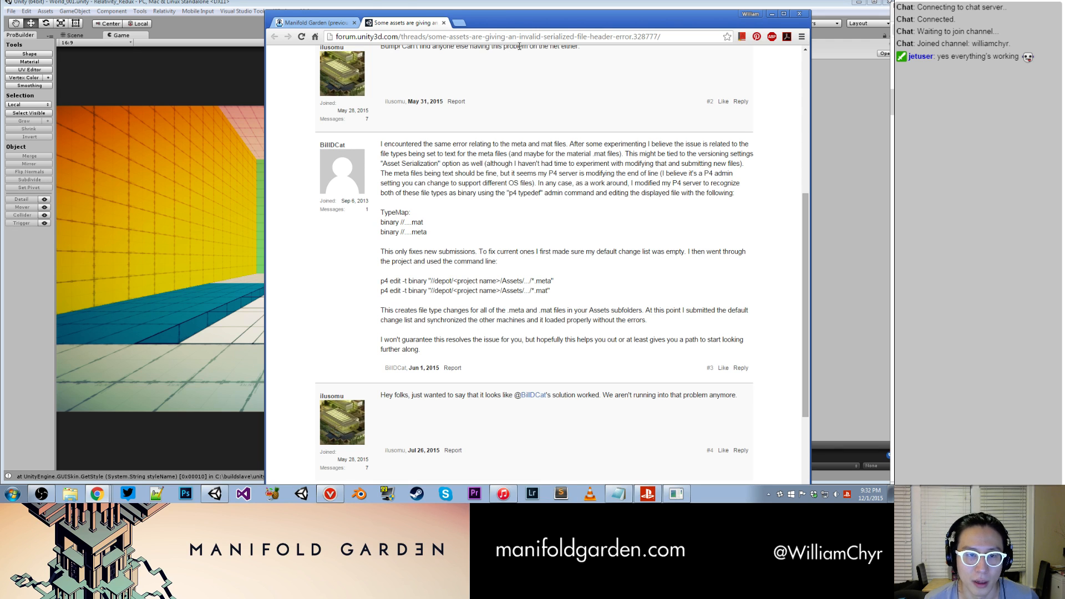
pyautogui.click(324, 23)
pyautogui.scroll(5, 447, 171)
pyautogui.scroll(-3, 448, 172)
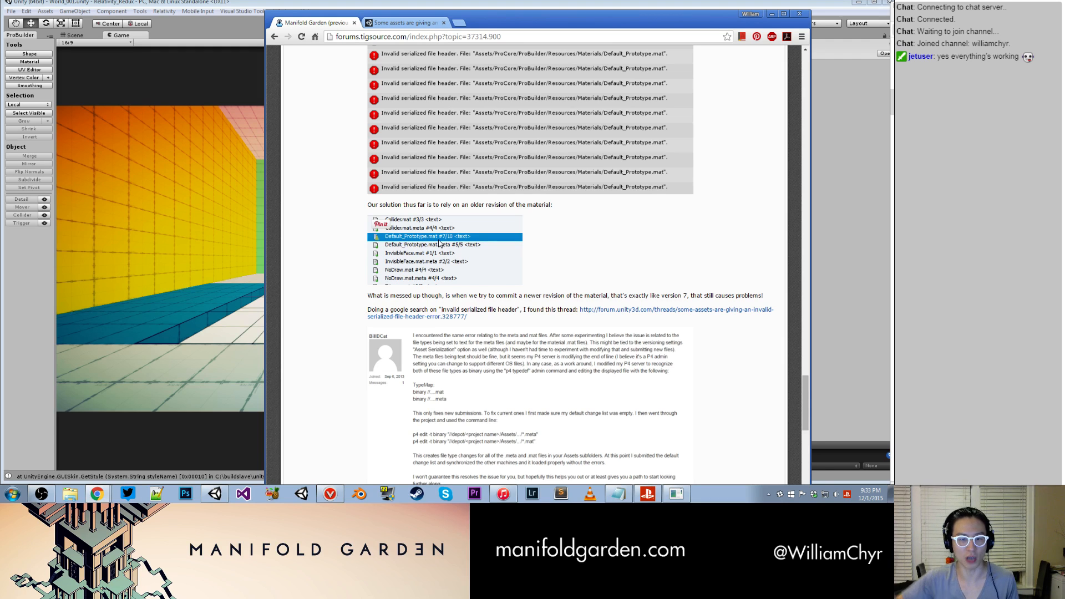
# - In File Explorer, open E:\Perforce\ProBuilderTest\Assets\ProCore\ProBuilder\Resources\Materials and select Default_Prototype and Default_Prototype.mat.meta
pyautogui.click(70, 494)
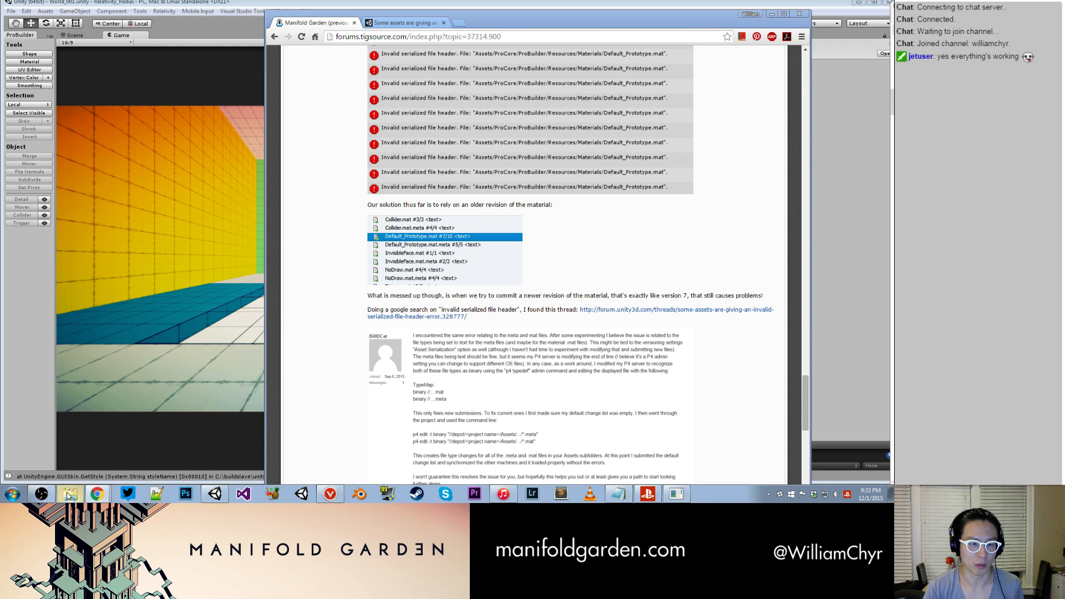
pyautogui.click(192, 228)
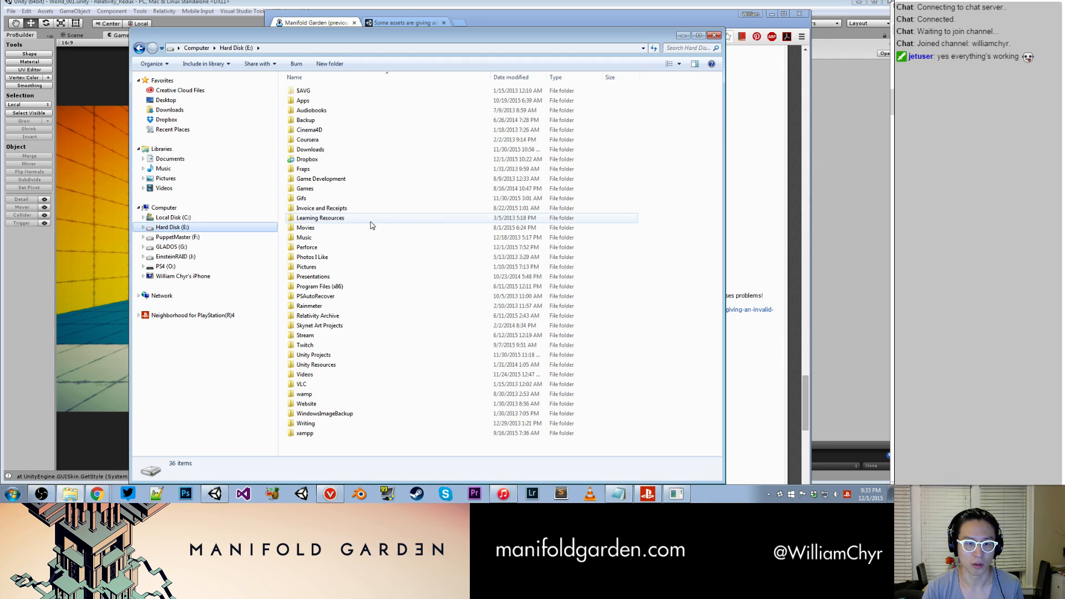
pyautogui.doubleClick(307, 247)
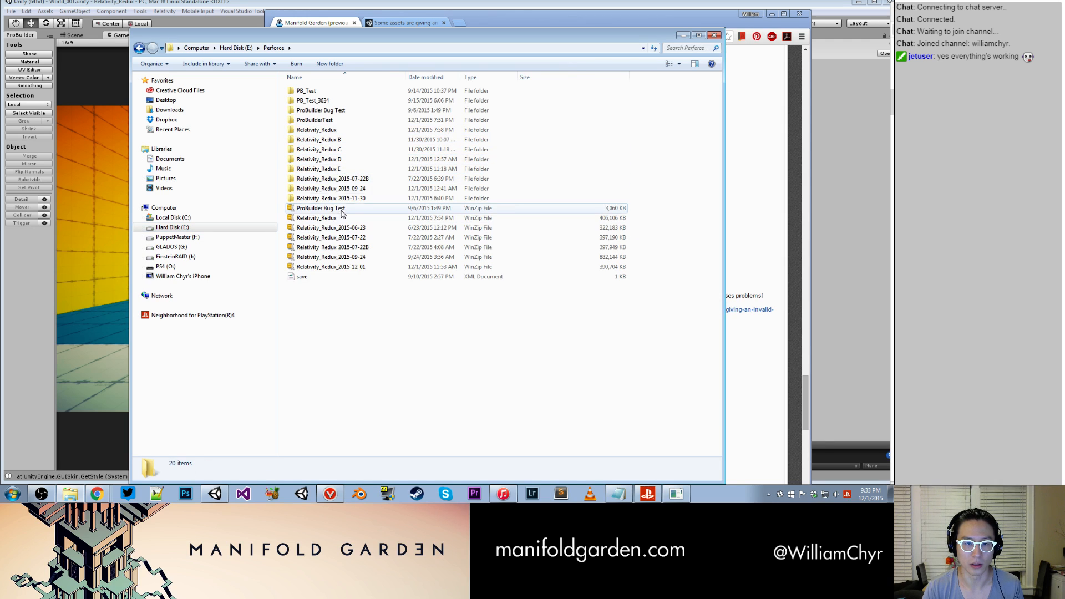
pyautogui.doubleClick(317, 120)
pyautogui.doubleClick(319, 94)
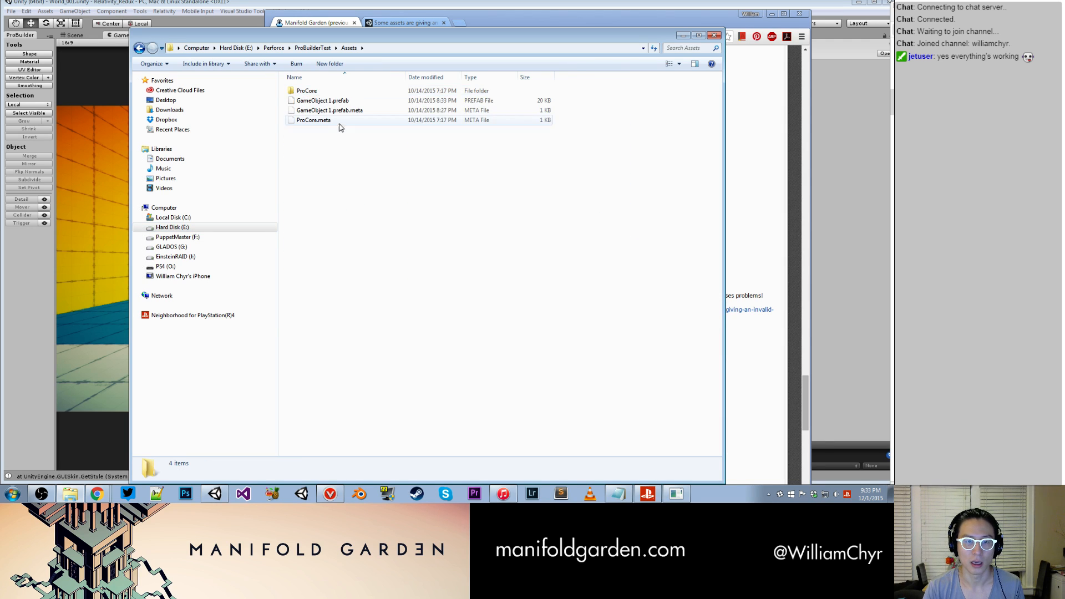
pyautogui.doubleClick(309, 91)
pyautogui.doubleClick(310, 92)
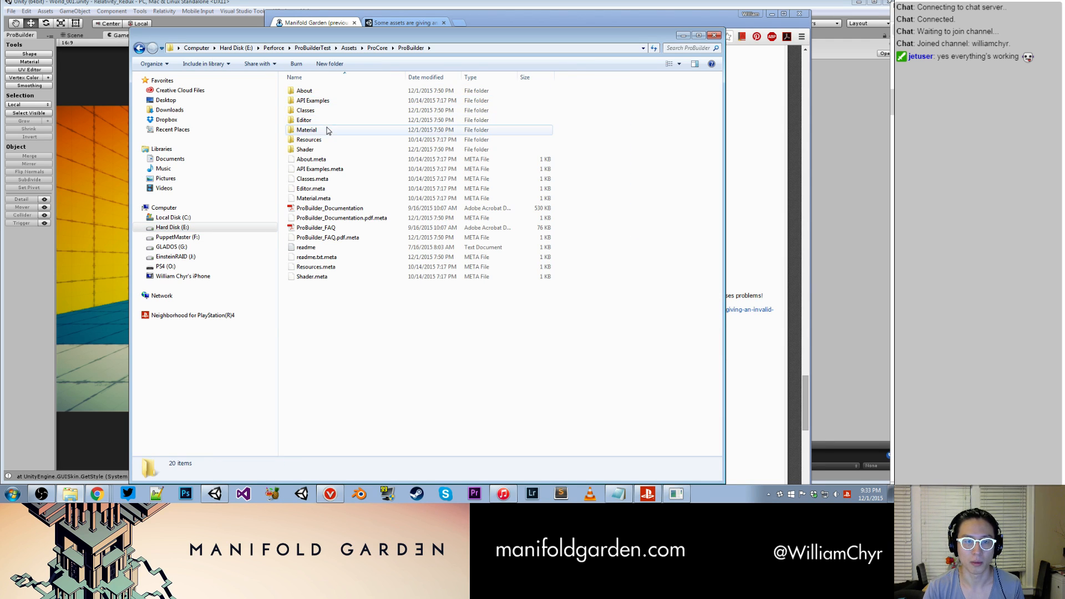
pyautogui.doubleClick(310, 140)
pyautogui.doubleClick(320, 102)
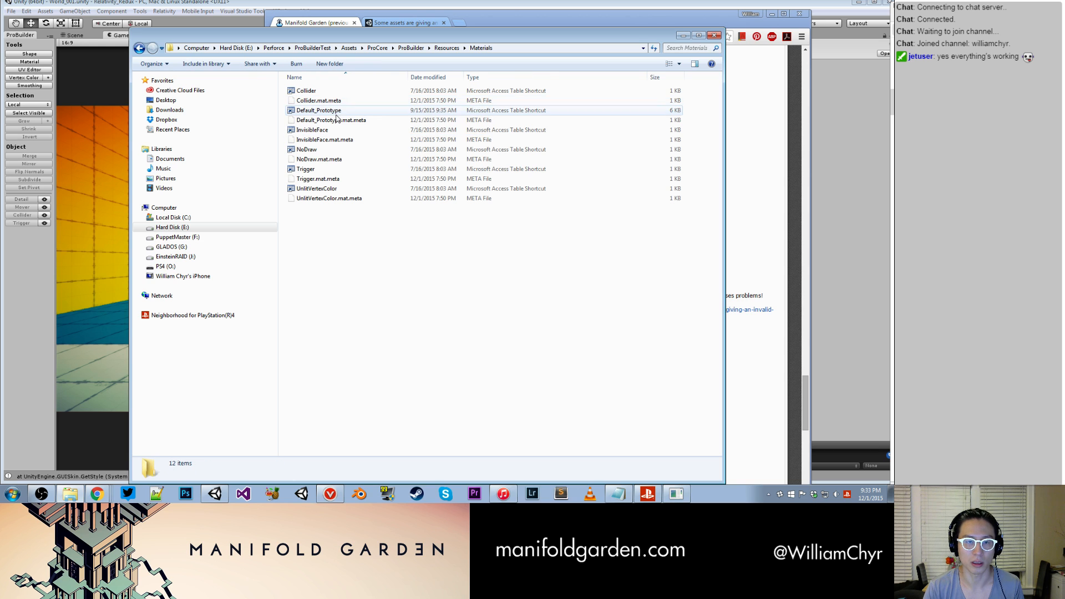
pyautogui.click(342, 110)
pyautogui.keyDown('shift'); pyautogui.click(343, 120); pyautogui.keyUp('shift')
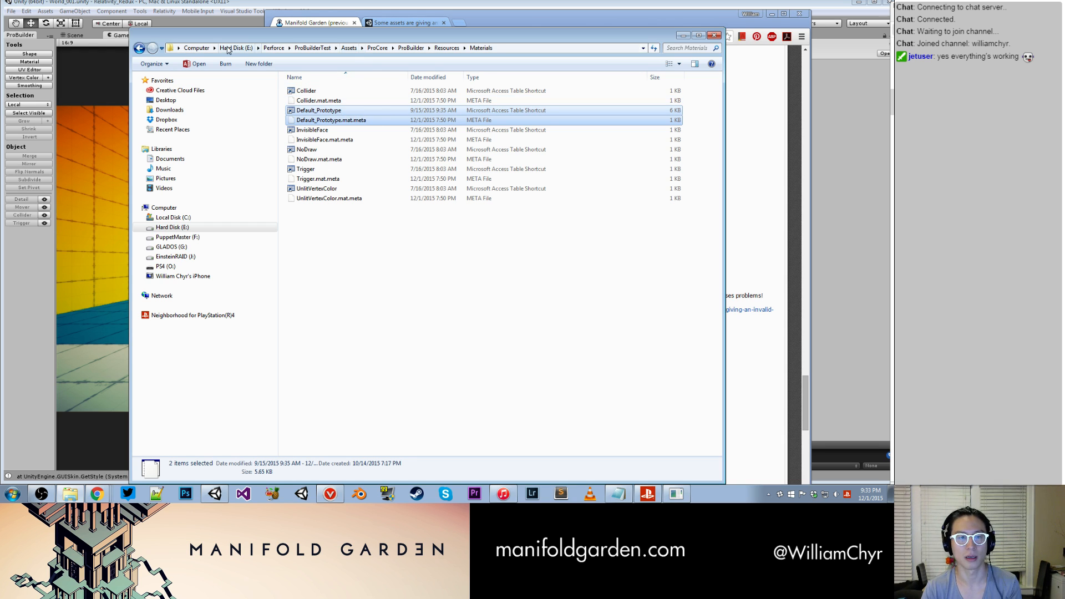
# - View the Relativity_Redux project folder in E:\Perforce, close the Explorer window and switch back to Unity
pyautogui.click(233, 228)
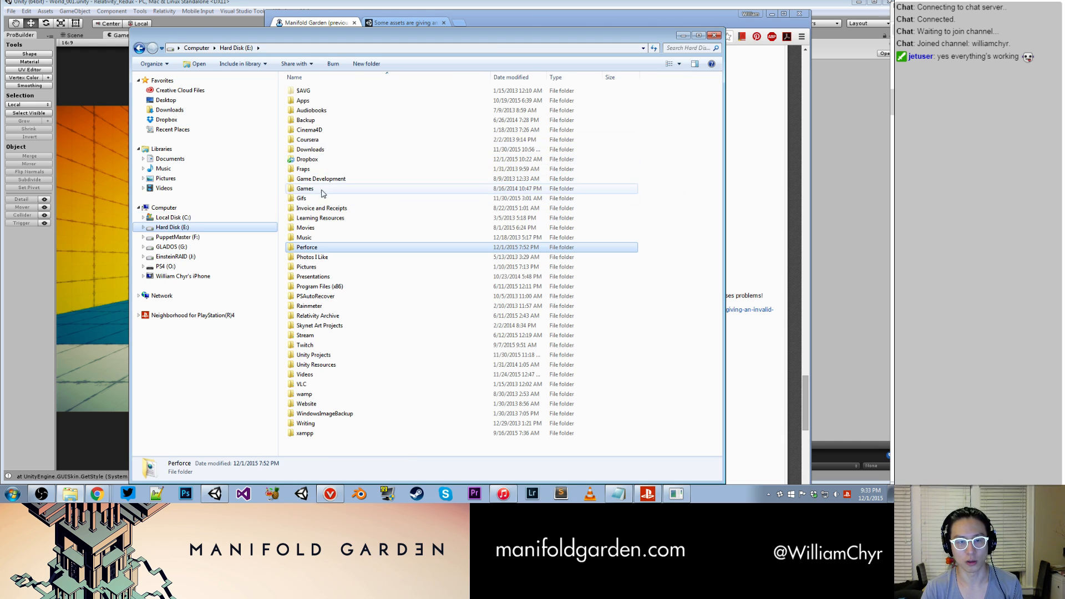
pyautogui.doubleClick(319, 249)
pyautogui.doubleClick(324, 132)
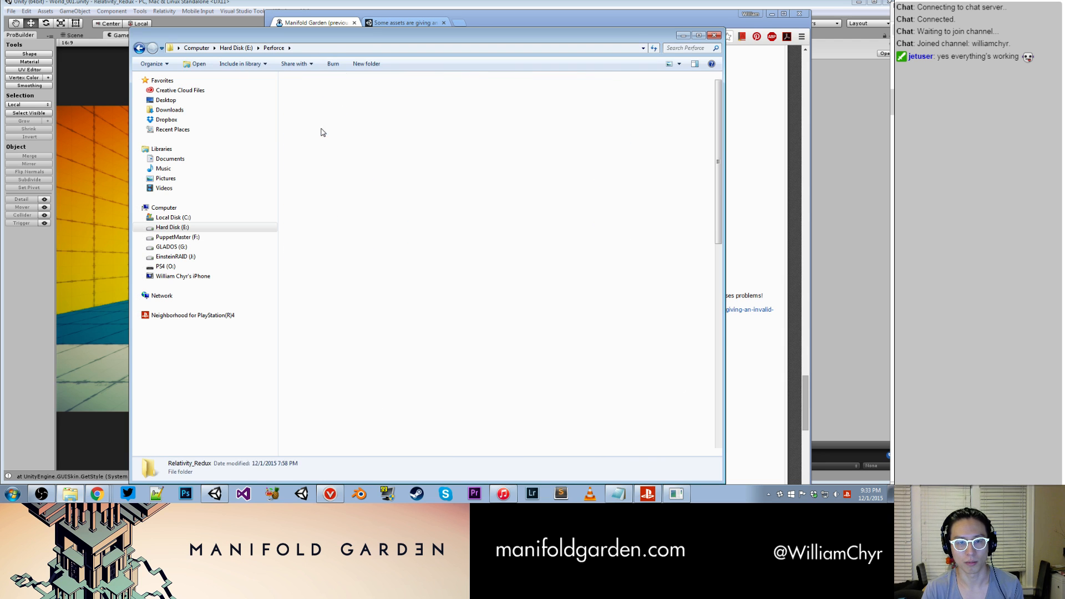
pyautogui.click(715, 36)
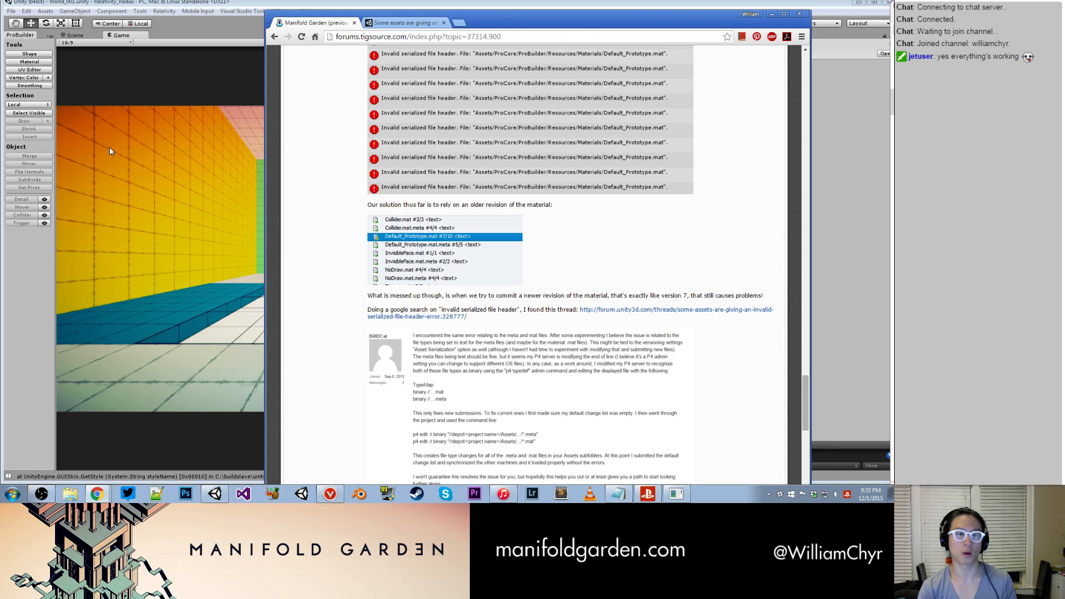
pyautogui.click(147, 143)
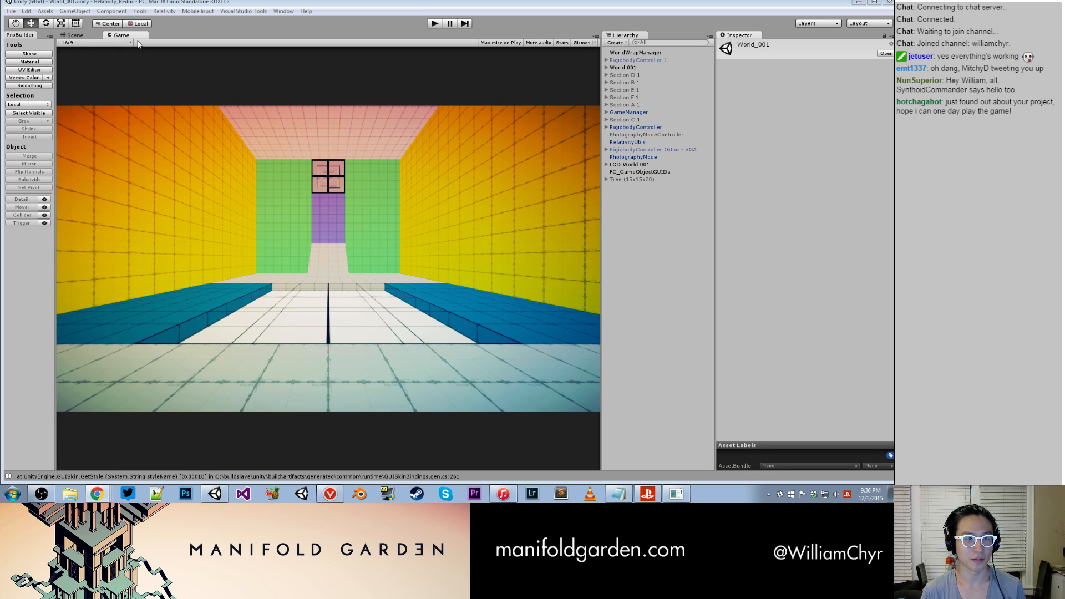
# - Show the Scene view and select the cyan block pb-Cube-394272 in Protruding Section 2
pyautogui.click(84, 37)
pyautogui.scroll(3, 357, 259)
pyautogui.keyDown('alt'); pyautogui.moveTo(344, 250); pyautogui.dragTo(290, 214); pyautogui.keyUp('alt')
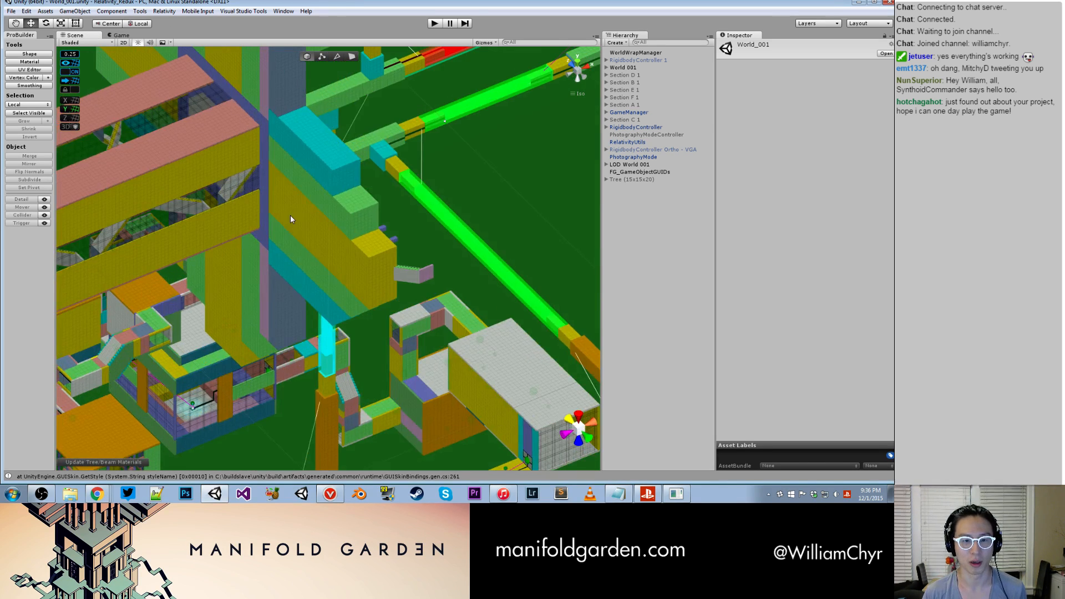
pyautogui.moveTo(291, 215); pyautogui.dragTo(295, 379, button='middle')
pyautogui.keyDown('alt'); pyautogui.moveTo(295, 379); pyautogui.dragTo(231, 303); pyautogui.keyUp('alt')
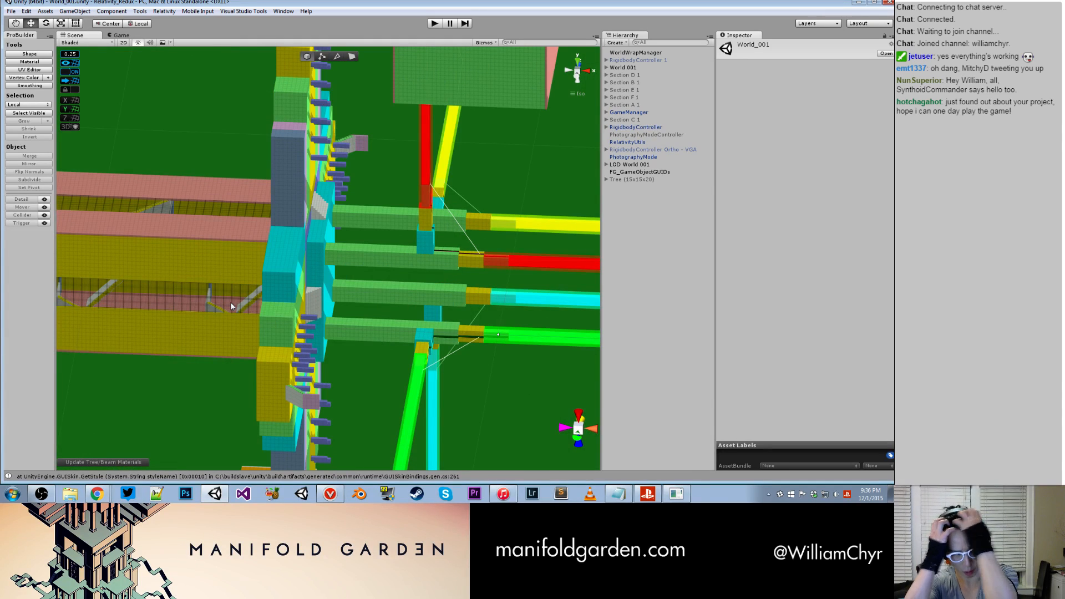
pyautogui.keyDown('alt'); pyautogui.moveTo(360, 244); pyautogui.dragTo(354, 262); pyautogui.keyUp('alt')
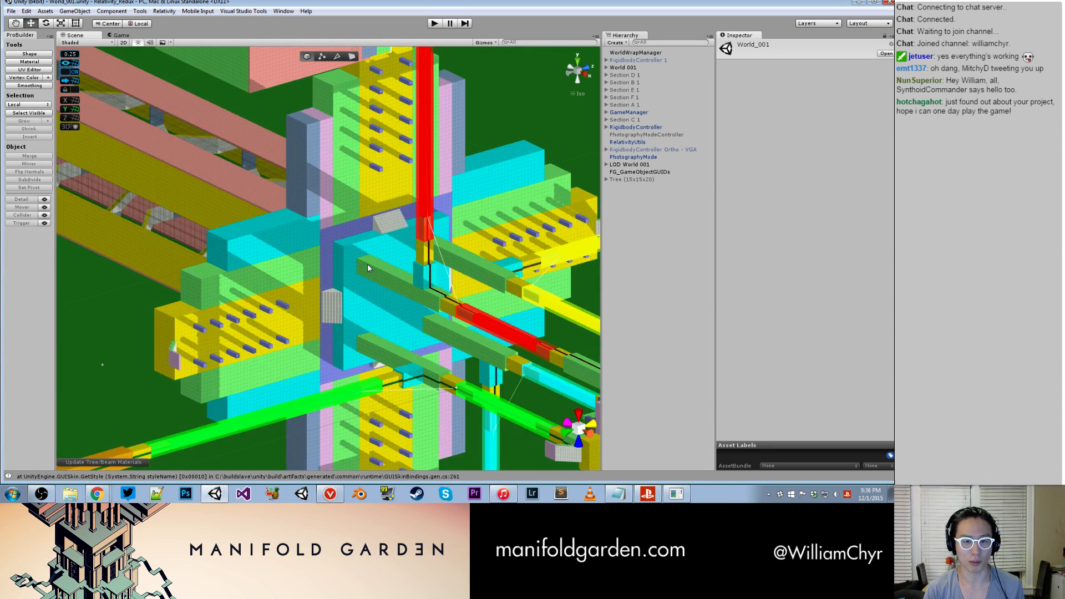
pyautogui.scroll(2, 354, 261)
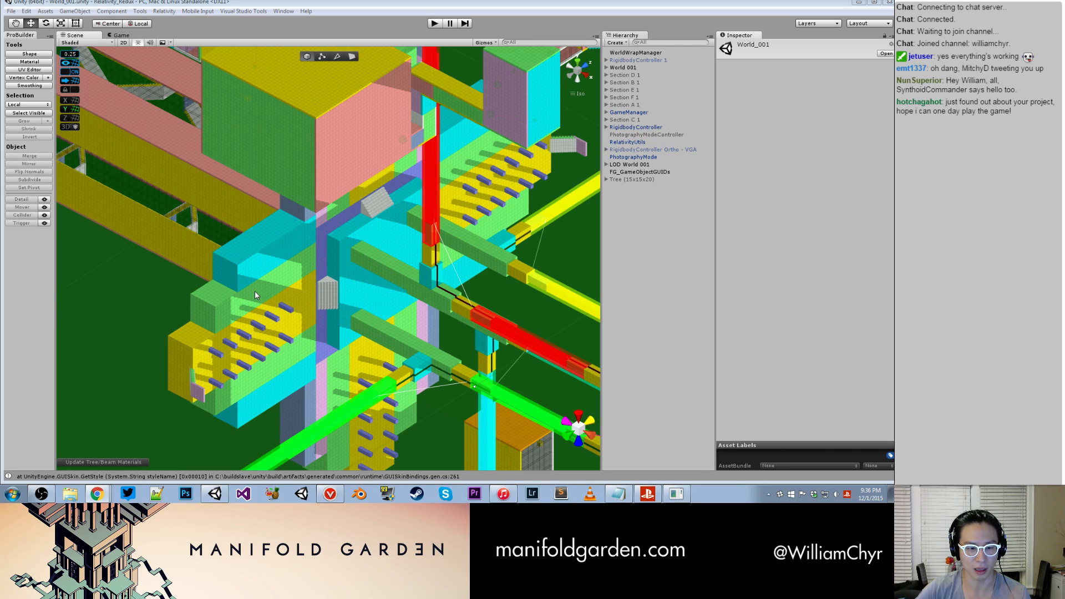
pyautogui.keyDown('alt'); pyautogui.moveTo(255, 296); pyautogui.dragTo(288, 269); pyautogui.keyUp('alt')
pyautogui.click(288, 269)
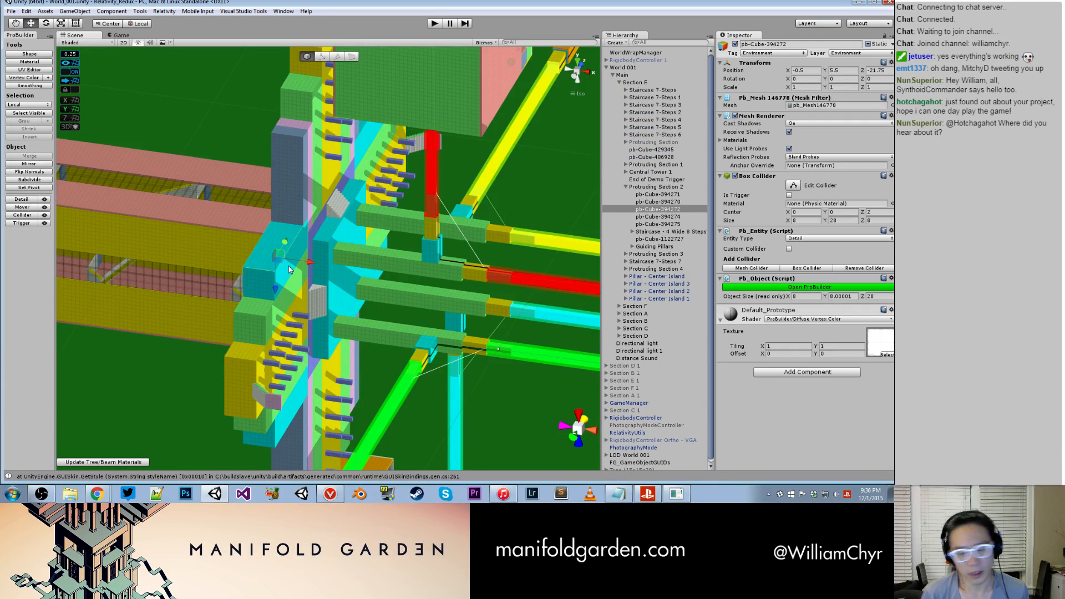
pyautogui.press('f')
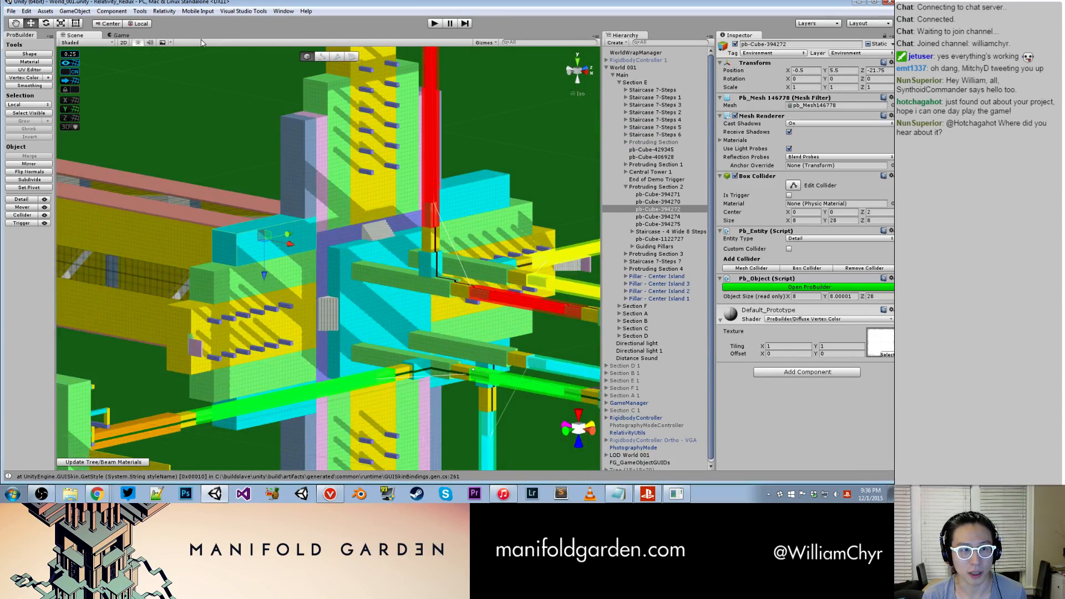
# - Set the transform handle orientation to Global and select the large cyan slab pb-Cube-406928 behind the green beams
pyautogui.click(138, 23)
pyautogui.keyDown('alt'); pyautogui.moveTo(385, 151); pyautogui.dragTo(404, 219); pyautogui.keyUp('alt')
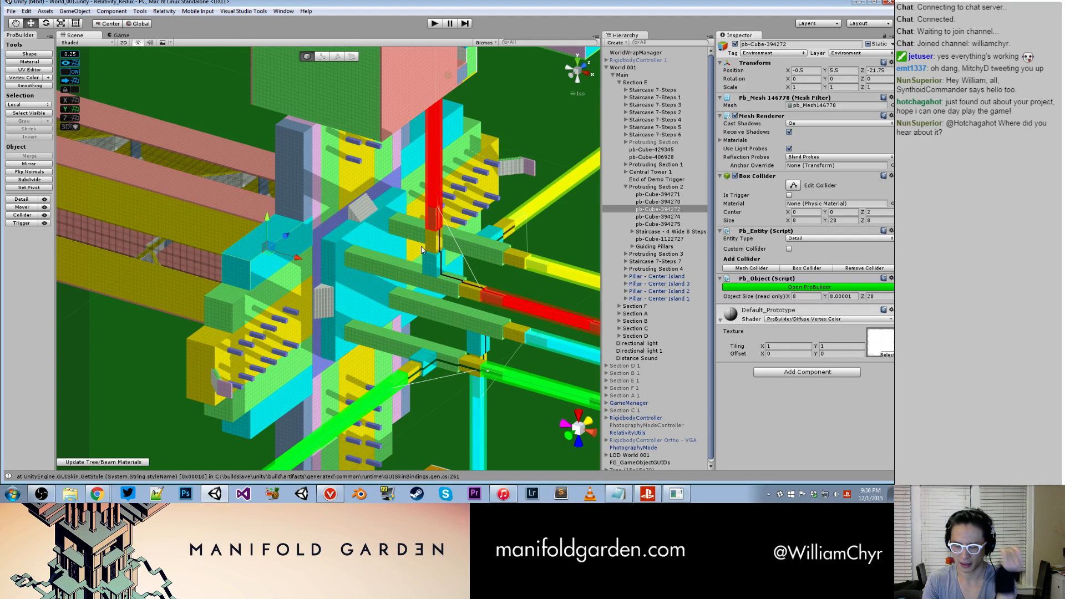
pyautogui.scroll(3, 358, 246)
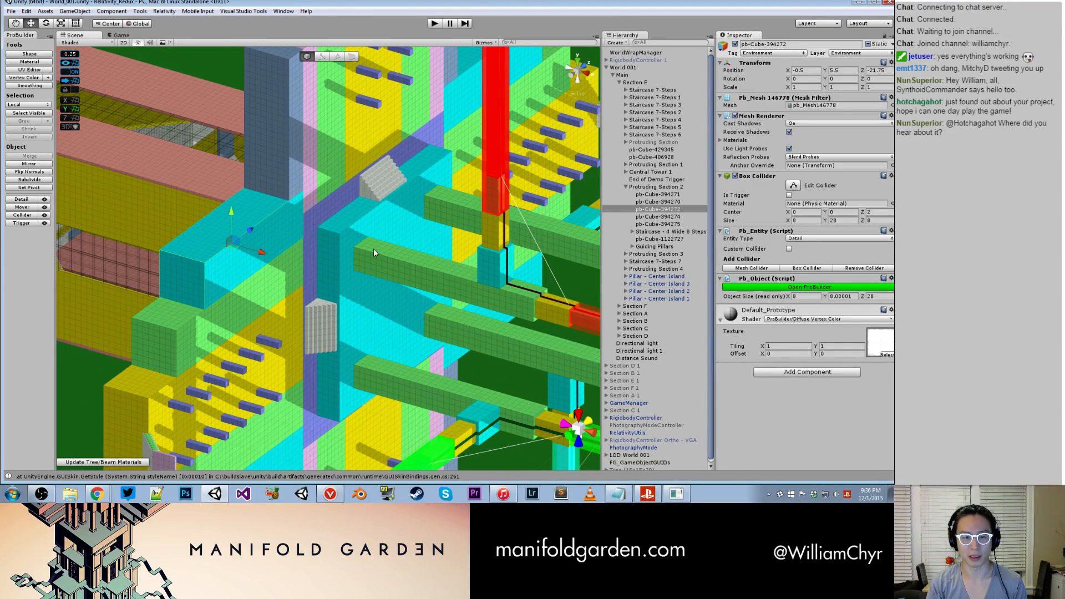
pyautogui.click(348, 244)
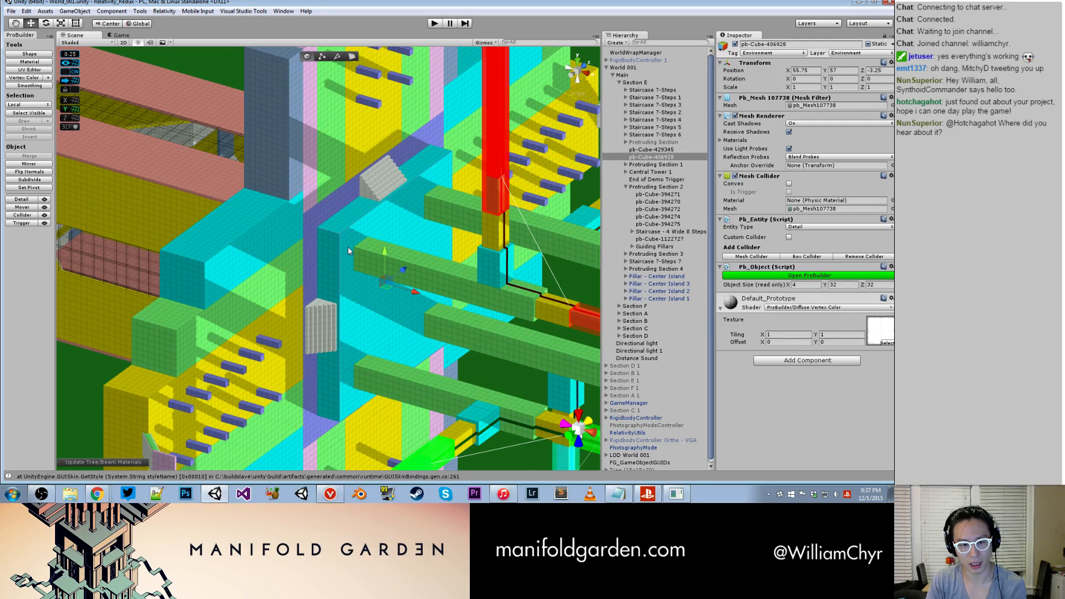
pyautogui.keyDown('alt'); pyautogui.moveTo(348, 247); pyautogui.dragTo(370, 256); pyautogui.keyUp('alt')
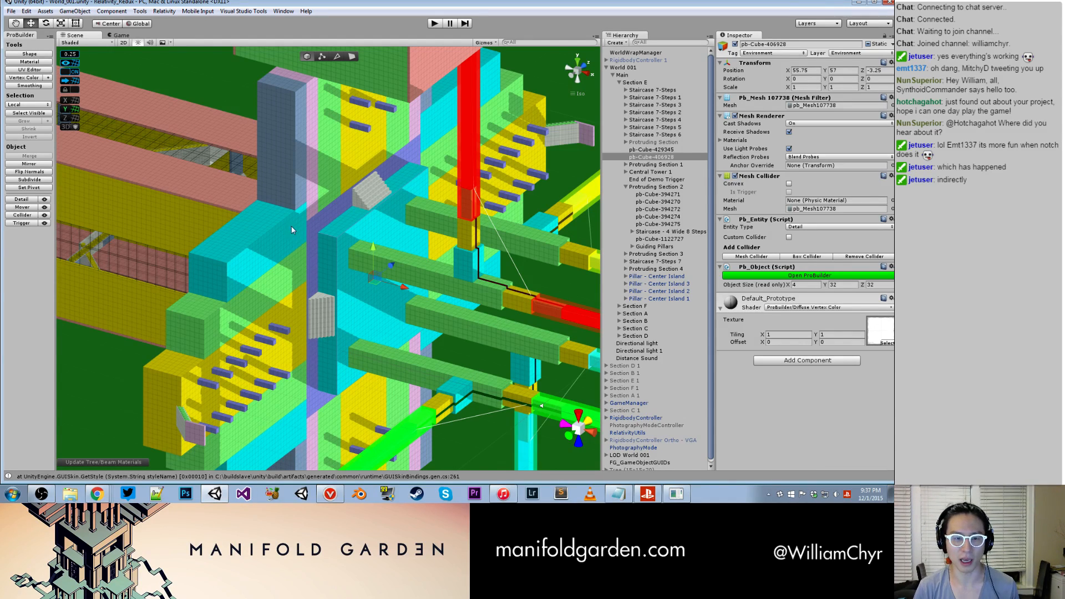
pyautogui.keyDown('alt'); pyautogui.moveTo(294, 230); pyautogui.dragTo(360, 328); pyautogui.keyUp('alt')
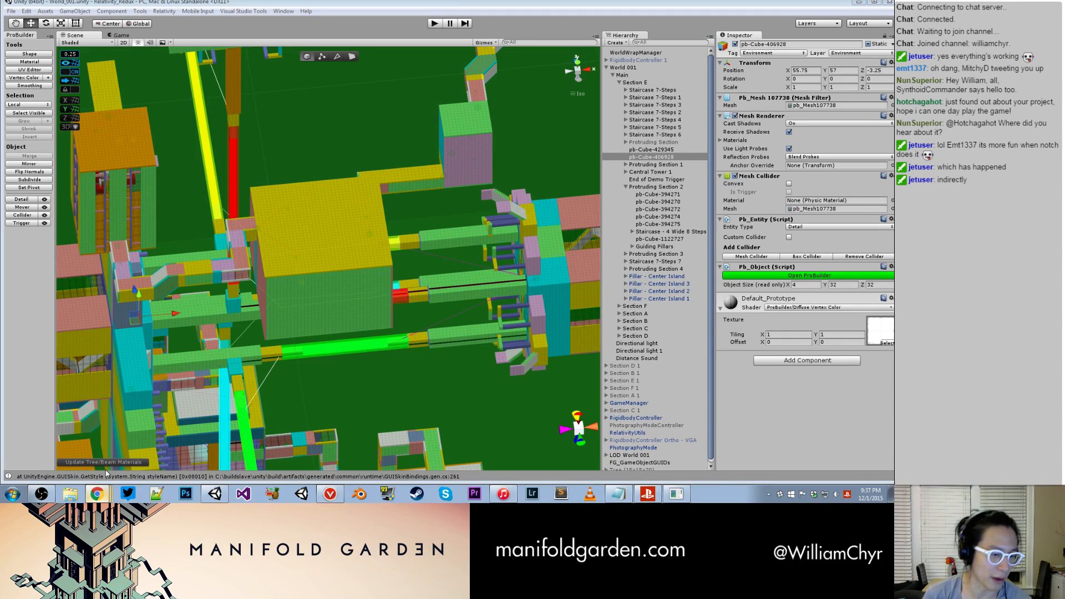
# - Switch to the RELATIVITY Development Trello board in Chrome, review the PSX Build Bugs list and bring the DONE list into view
pyautogui.click(99, 495)
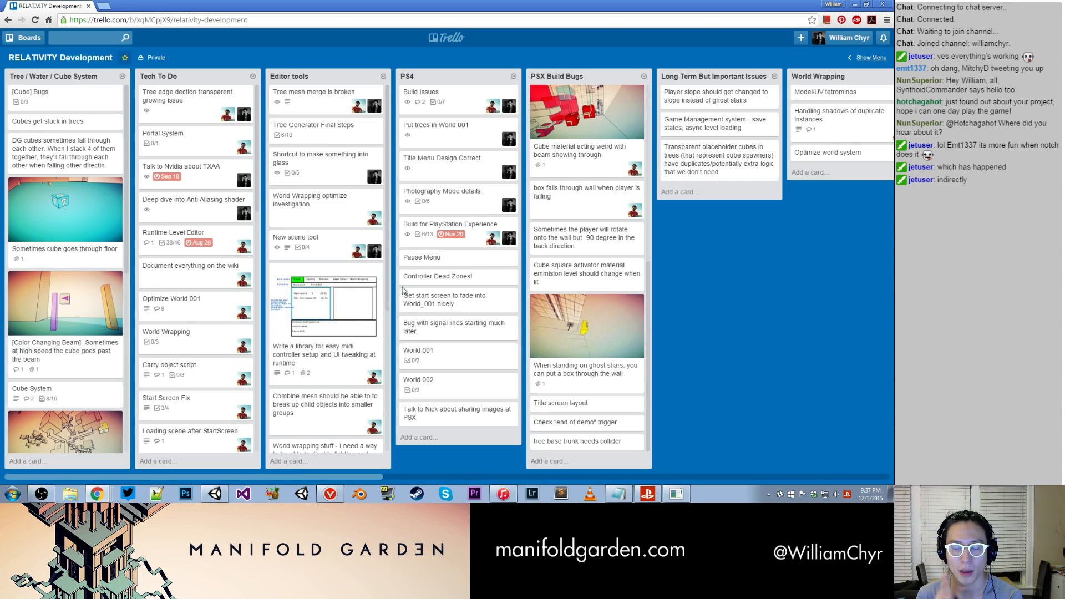
pyautogui.scroll(6, 604, 246)
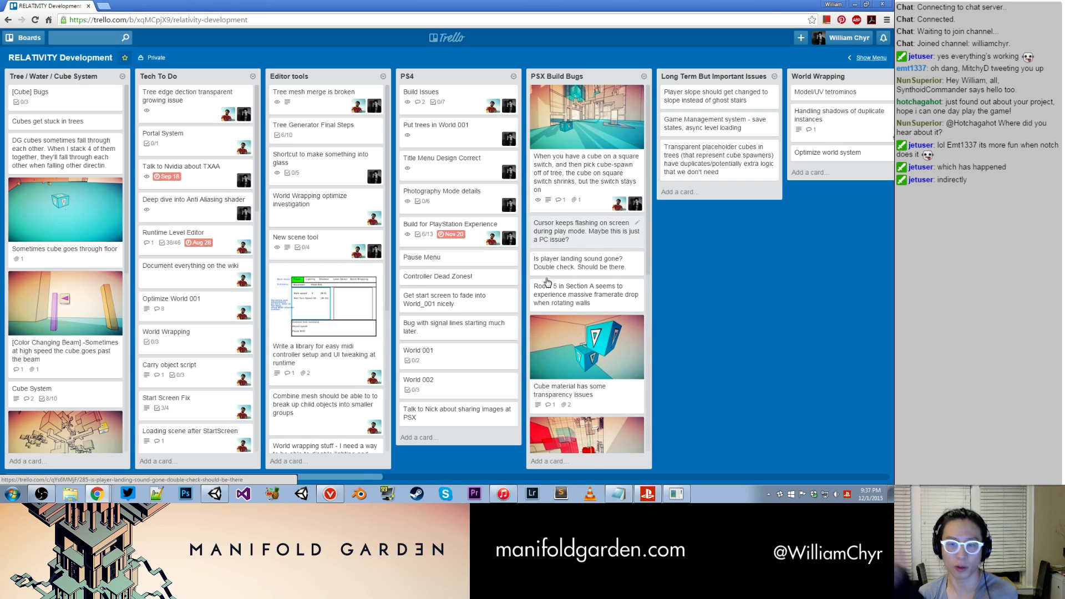
pyautogui.moveTo(303, 477); pyautogui.dragTo(777, 454)
# - Open the DONE card about the tree base material being lighter than the wall material, read its comment and screenshots, and close it
pyautogui.click(629, 196)
pyautogui.scroll(-2, 446, 239)
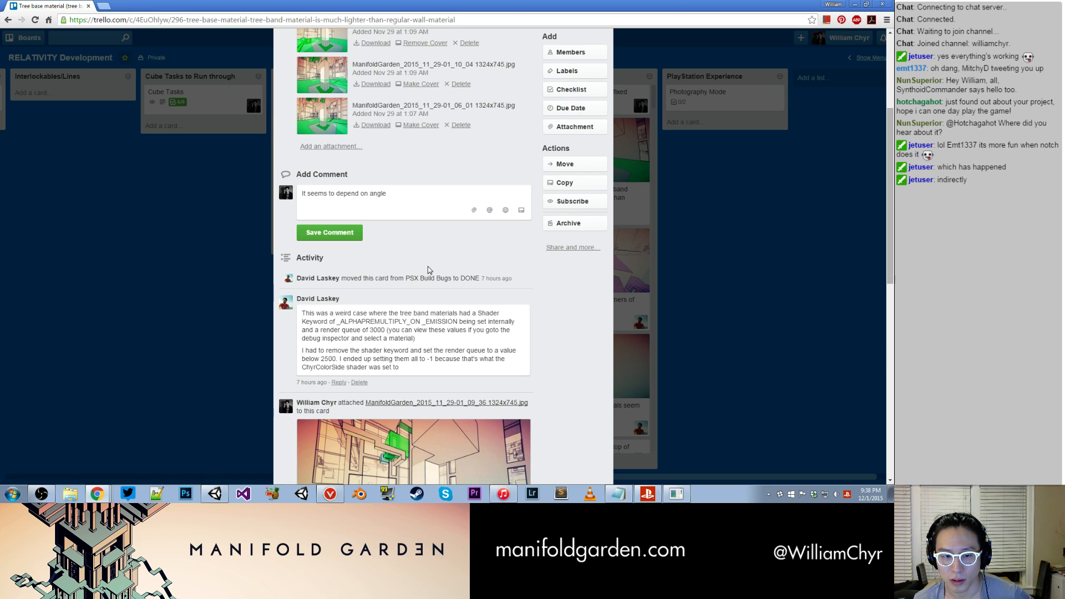
pyautogui.scroll(4, 469, 314)
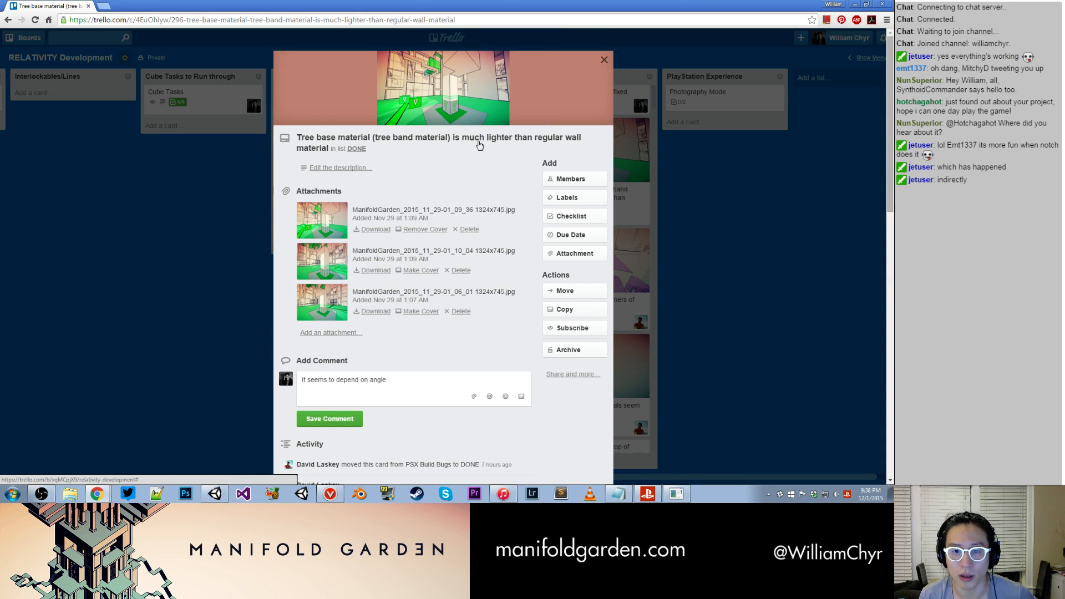
pyautogui.scroll(-5, 557, 142)
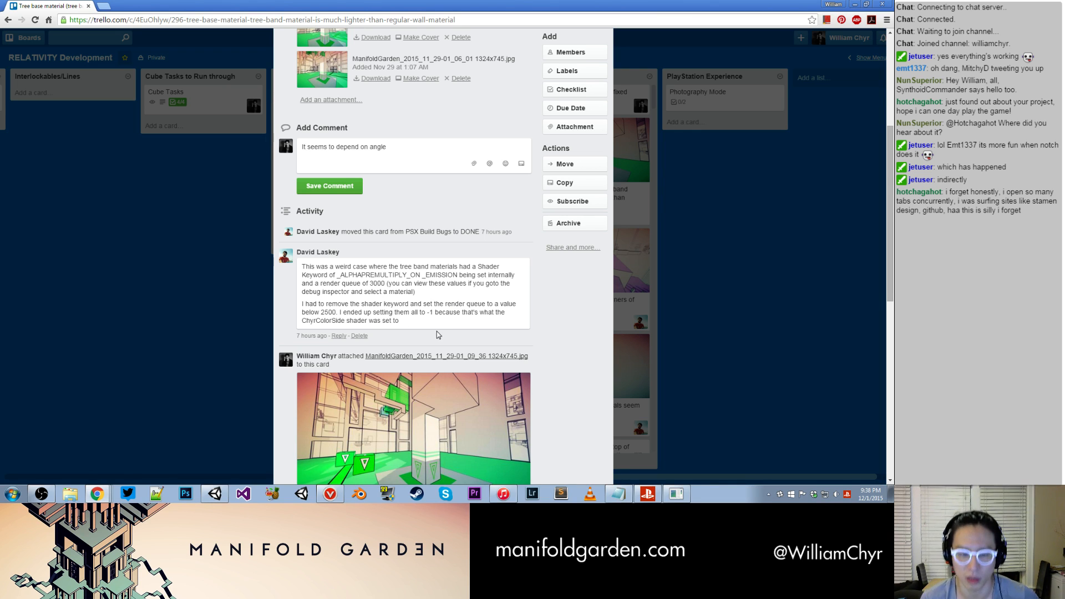
pyautogui.scroll(-10, 437, 334)
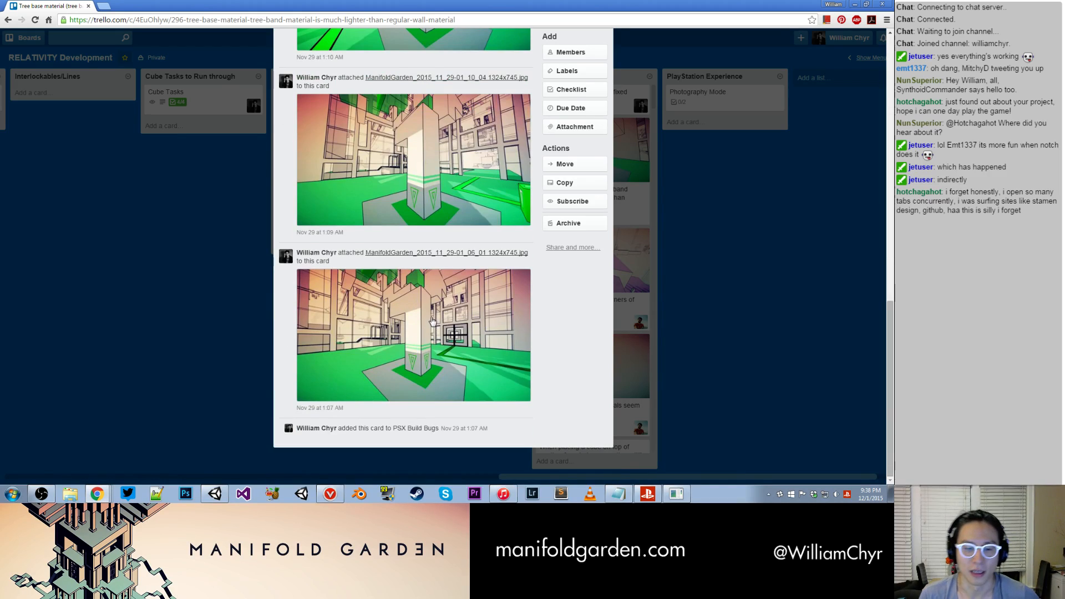
pyautogui.scroll(10, 435, 326)
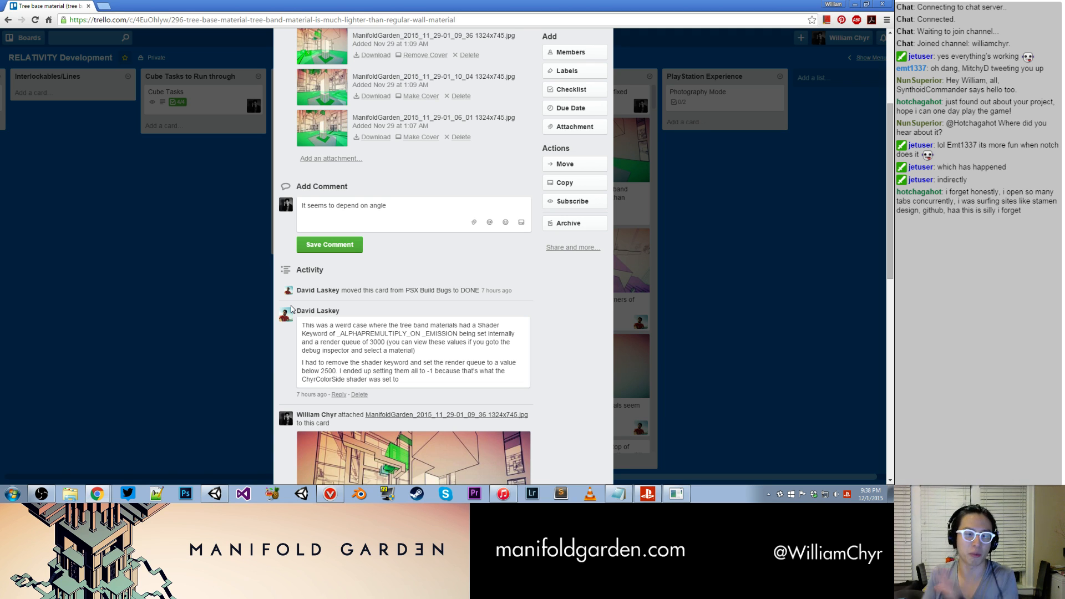
pyautogui.click(240, 267)
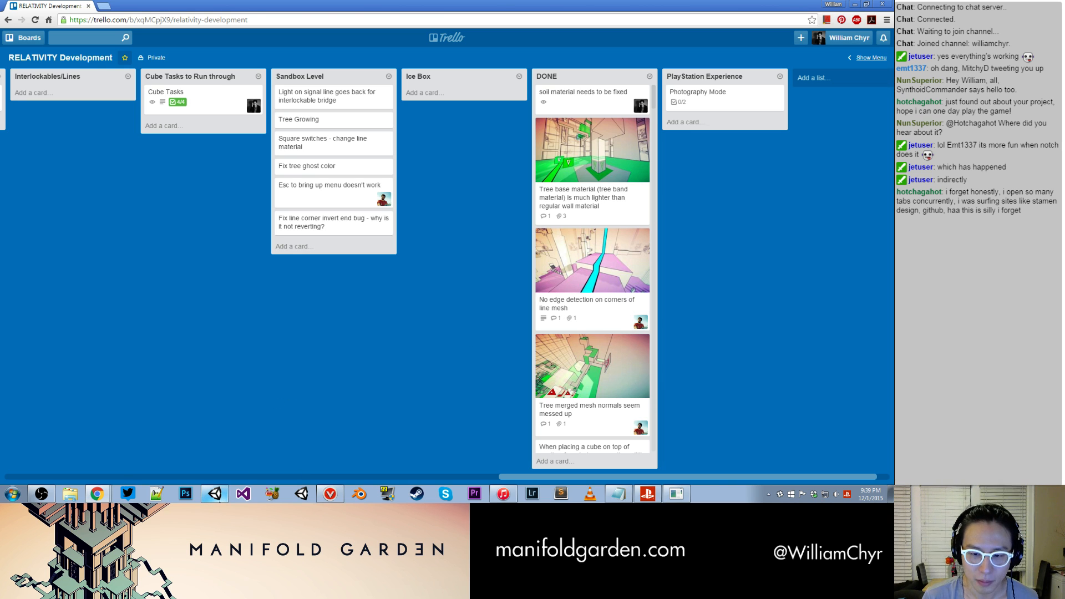
# - Open the card "Tree merged mesh normals seem messed up", examine its comment and attached screenshot, and close it
pyautogui.click(598, 419)
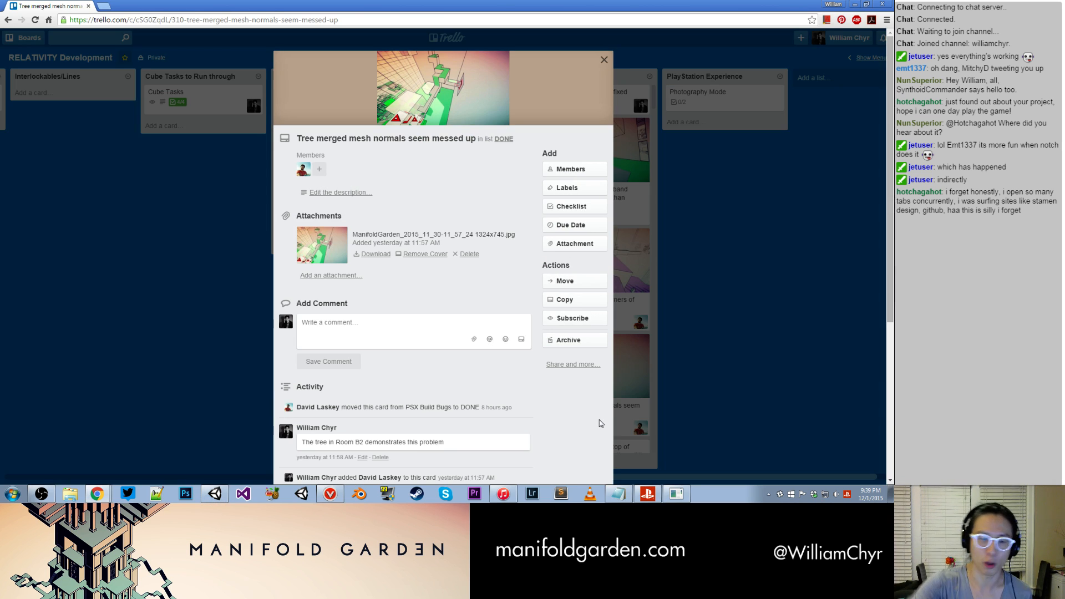
pyautogui.scroll(-5, 509, 311)
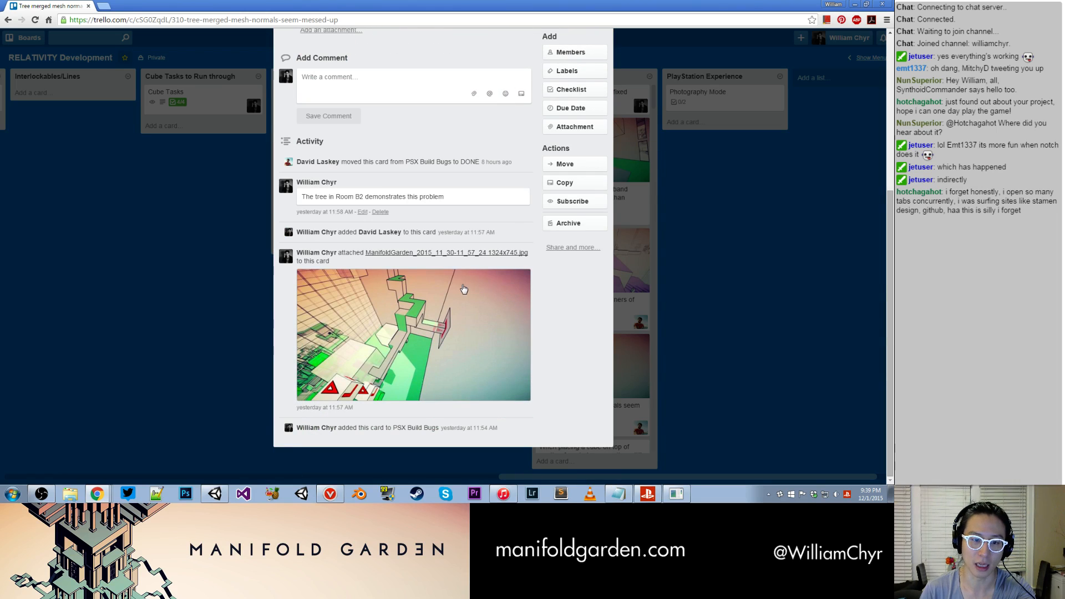
pyautogui.scroll(4, 421, 177)
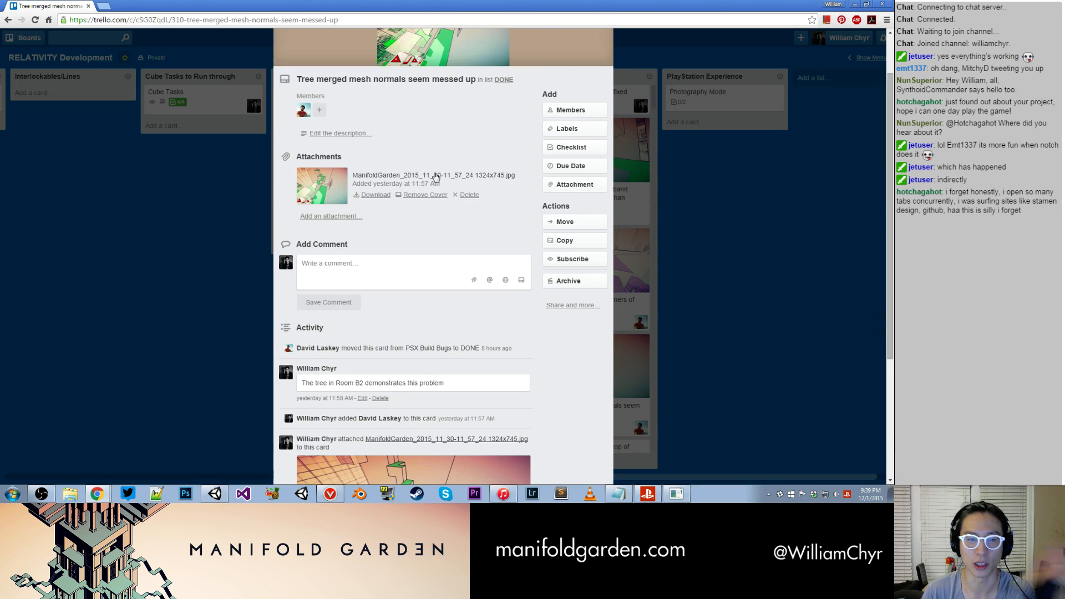
pyautogui.scroll(2, 608, 67)
pyautogui.click(604, 66)
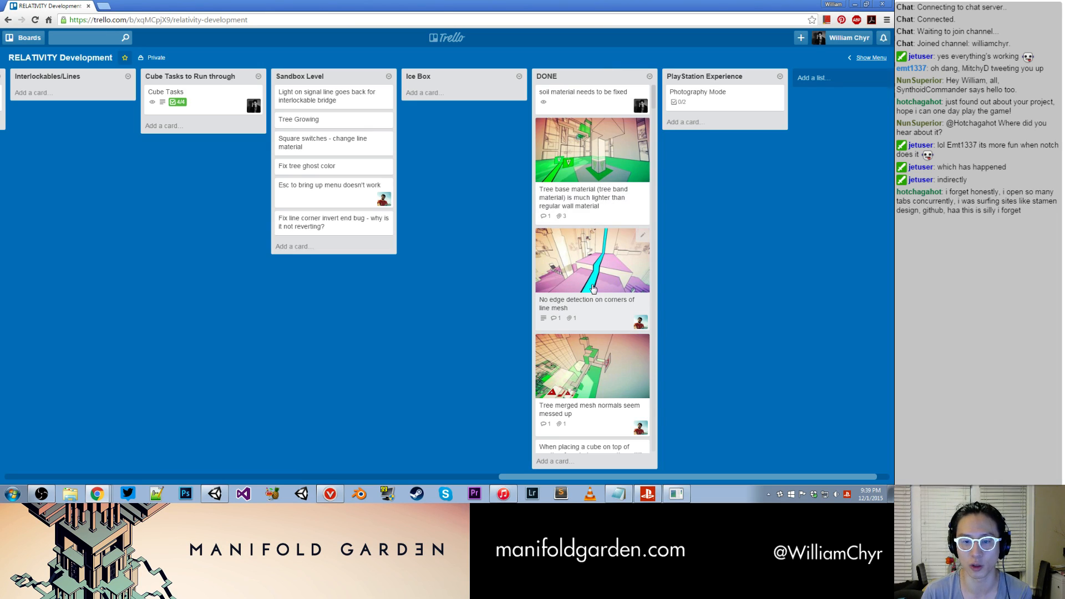
# - Open the card "No edge detection on corners of line mesh", read its description and fix comment, and close it
pyautogui.click(603, 315)
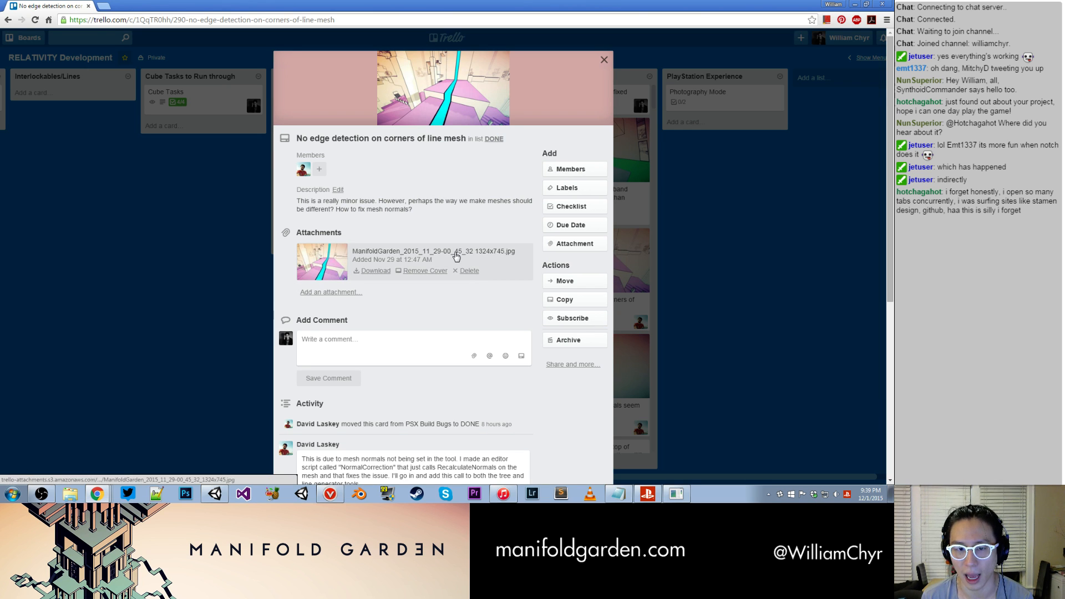
pyautogui.scroll(-3, 434, 275)
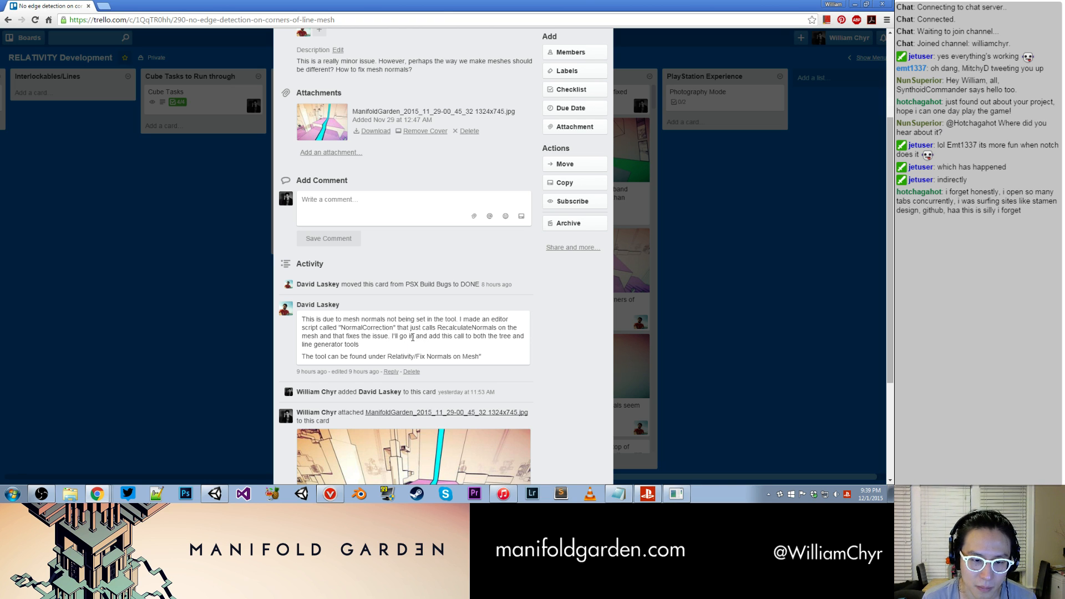
pyautogui.click(630, 50)
# - View the DONE cards "Fix Level Optimizer workflow" and the one about the first-time box button prompt, closing each after reading
pyautogui.scroll(-5, 561, 146)
pyautogui.scroll(1, 562, 146)
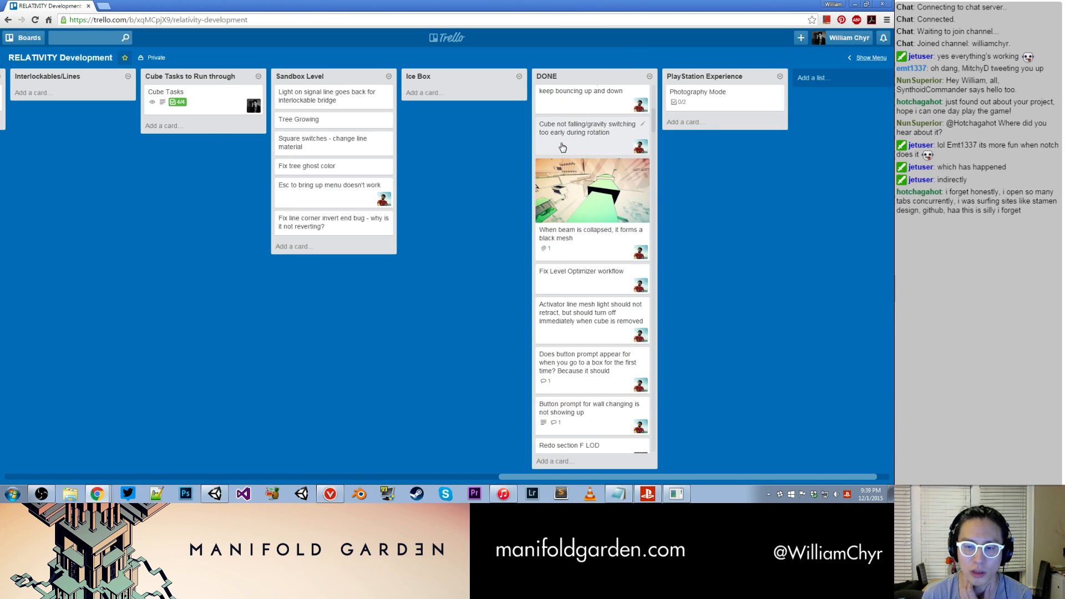
pyautogui.click(595, 278)
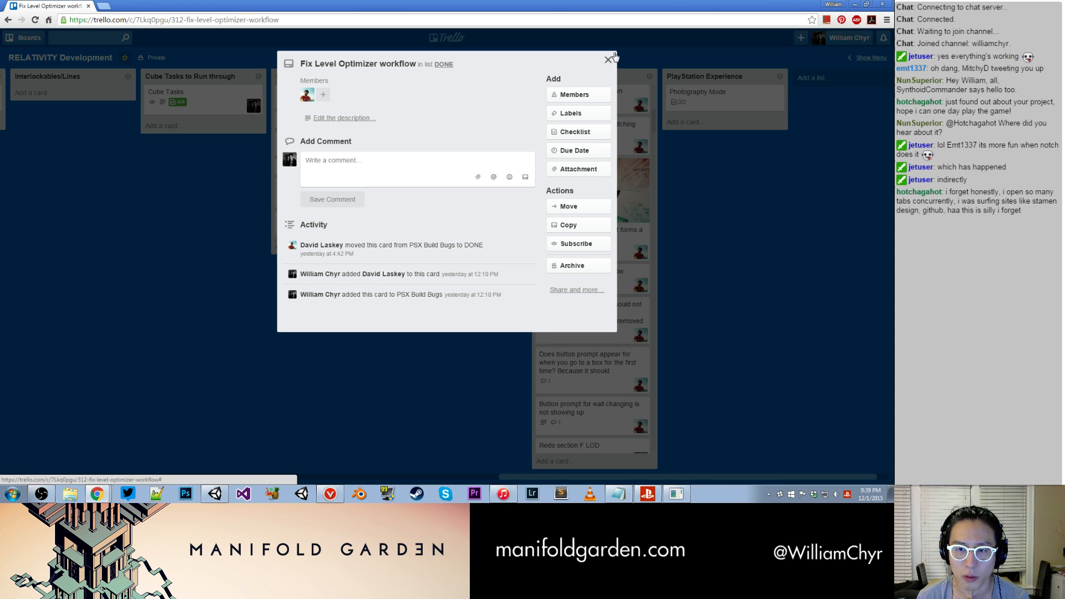
pyautogui.click(614, 56)
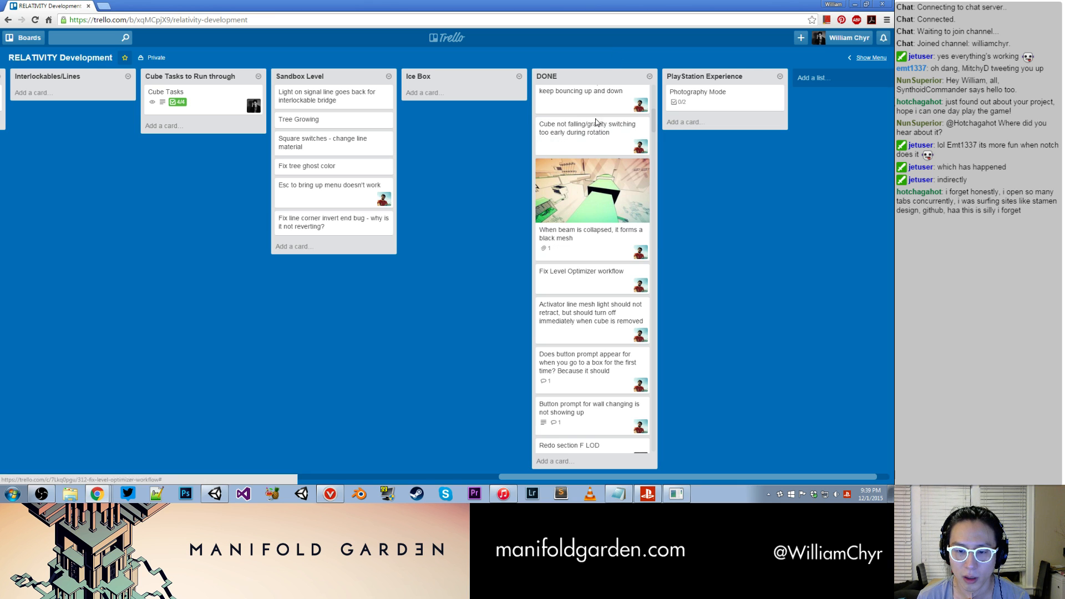
pyautogui.click(607, 375)
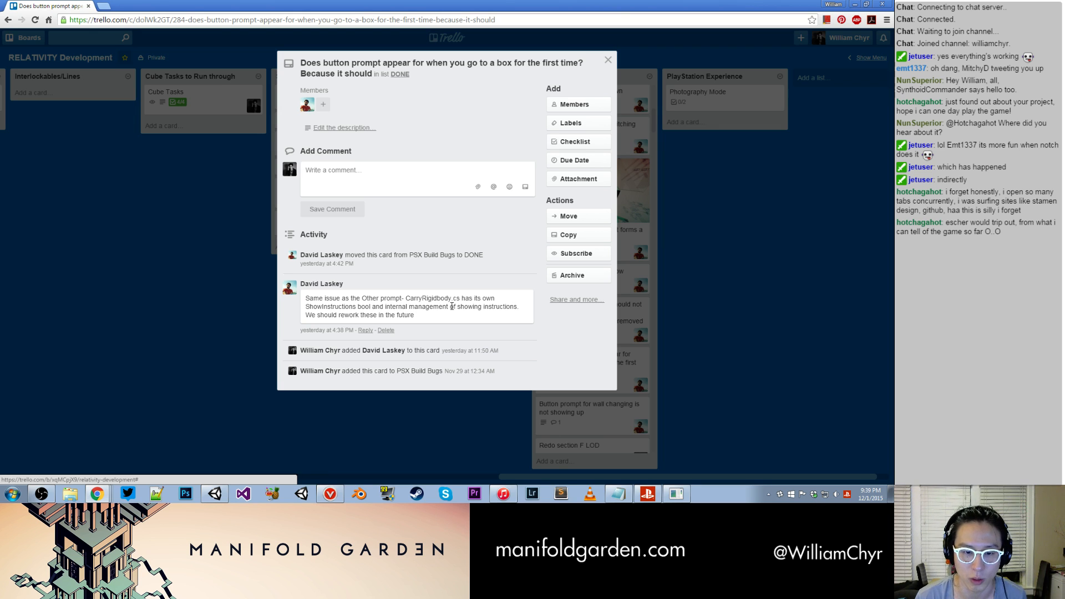
pyautogui.click(607, 60)
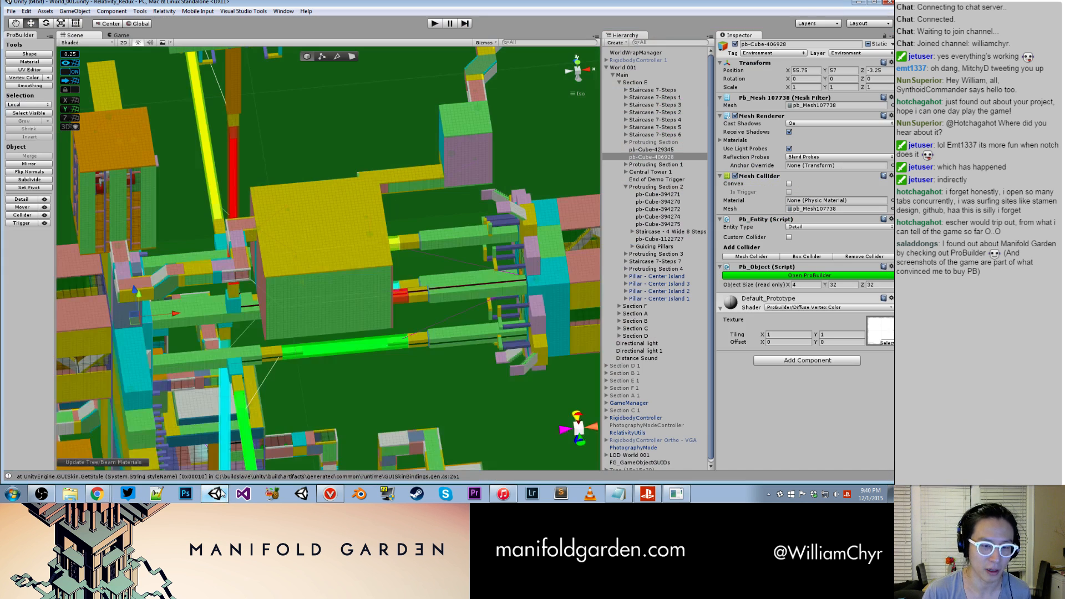
# - Switch to Unity, select the side wall pb-Cube-721445 of the large yellow-topped box in Room C3 and frame it
pyautogui.click(222, 492)
pyautogui.keyDown('alt'); pyautogui.moveTo(285, 260); pyautogui.dragTo(366, 261); pyautogui.keyUp('alt')
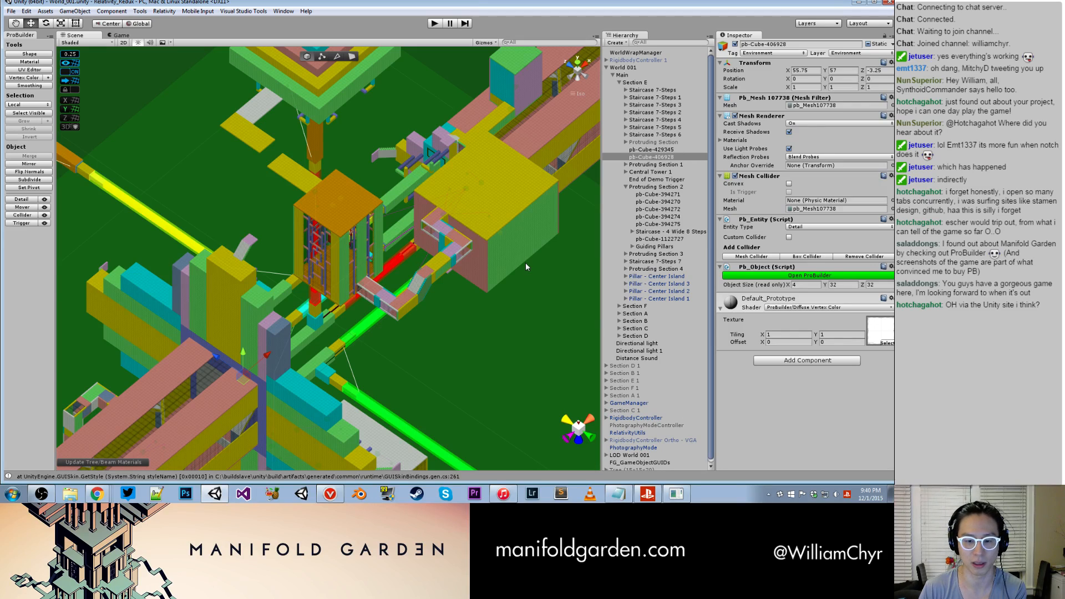
pyautogui.click(498, 247)
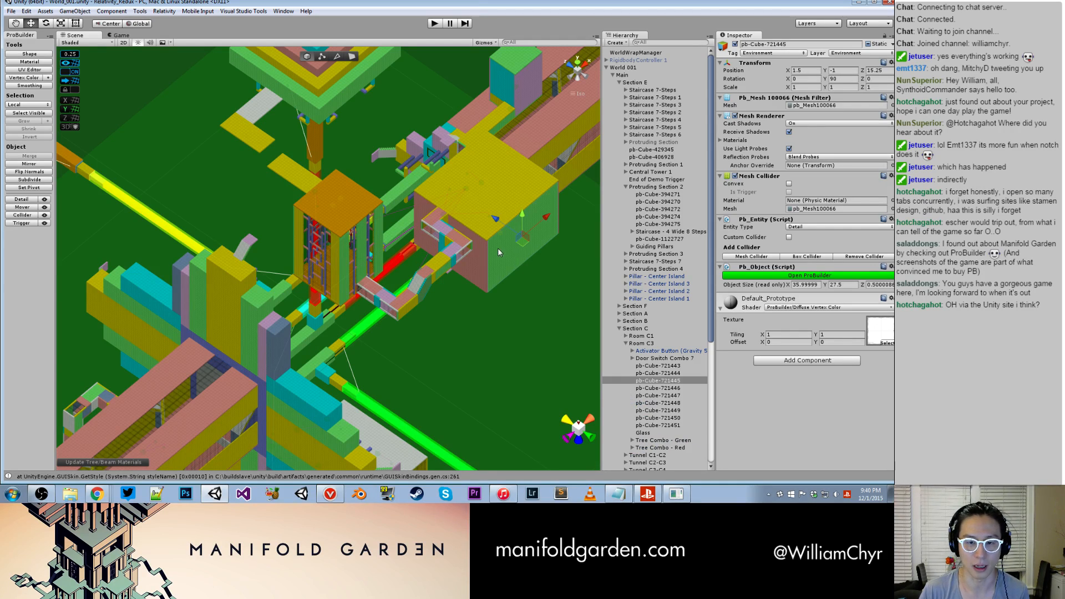
pyautogui.press('f')
# - Examine the level's central cyan structure with its connecting beams and protruding staircases from several angles
pyautogui.keyDown('alt'); pyautogui.moveTo(448, 285); pyautogui.dragTo(489, 234); pyautogui.keyUp('alt')
pyautogui.scroll(-3, 478, 222)
pyautogui.scroll(3, 388, 200)
pyautogui.keyDown('alt'); pyautogui.moveTo(344, 222); pyautogui.dragTo(369, 173); pyautogui.keyUp('alt')
pyautogui.scroll(1, 368, 168)
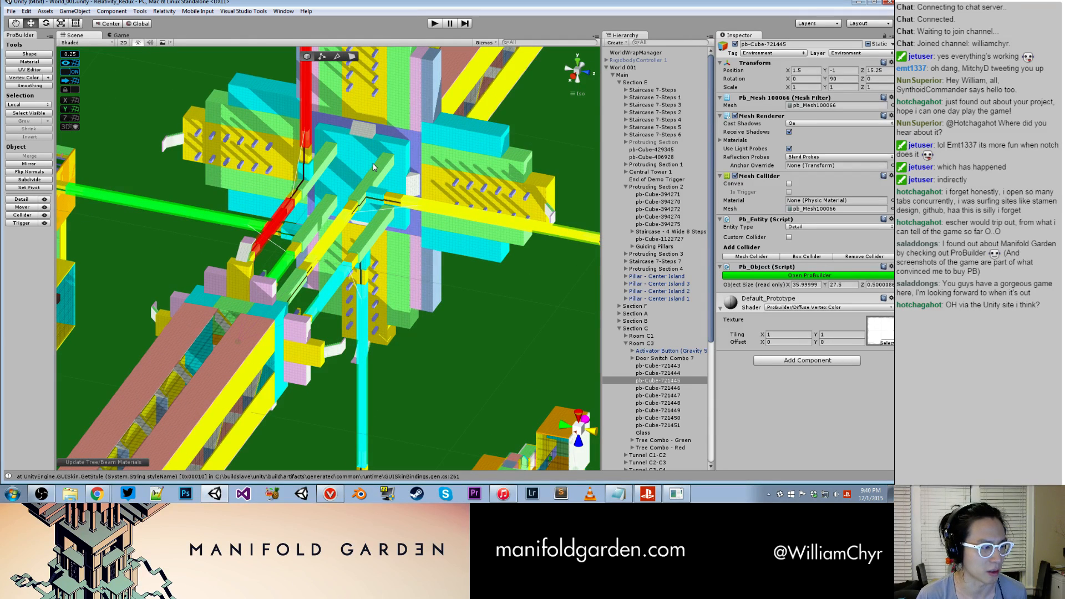
pyautogui.scroll(2, 376, 165)
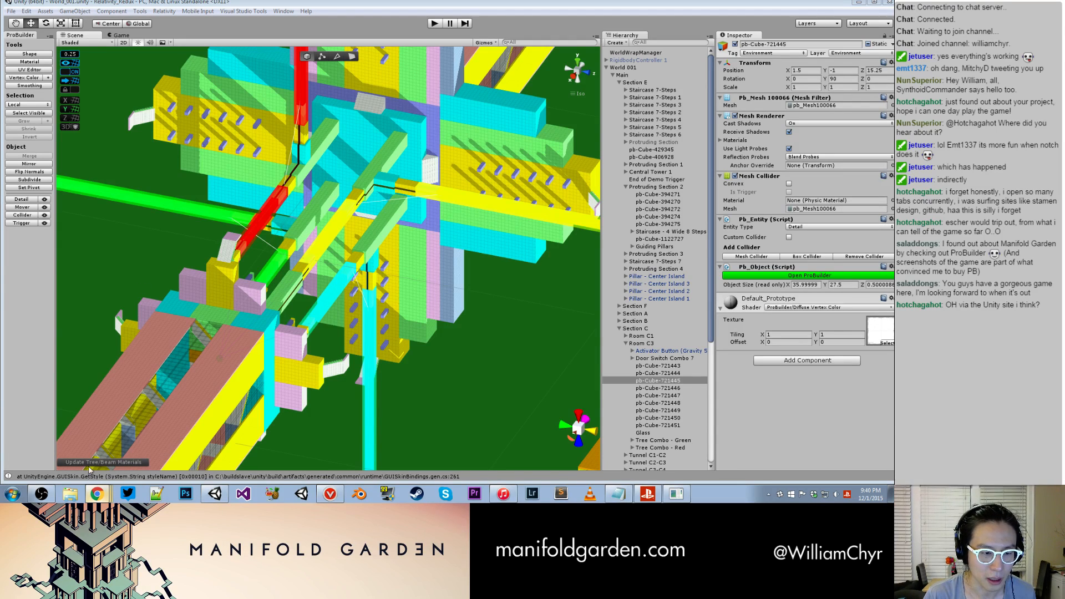
# - In a new Chrome tab, search for north carolina museum of art plus the game designer's name and open the museum's blog separately
pyautogui.hotkey('ctrl', 't')
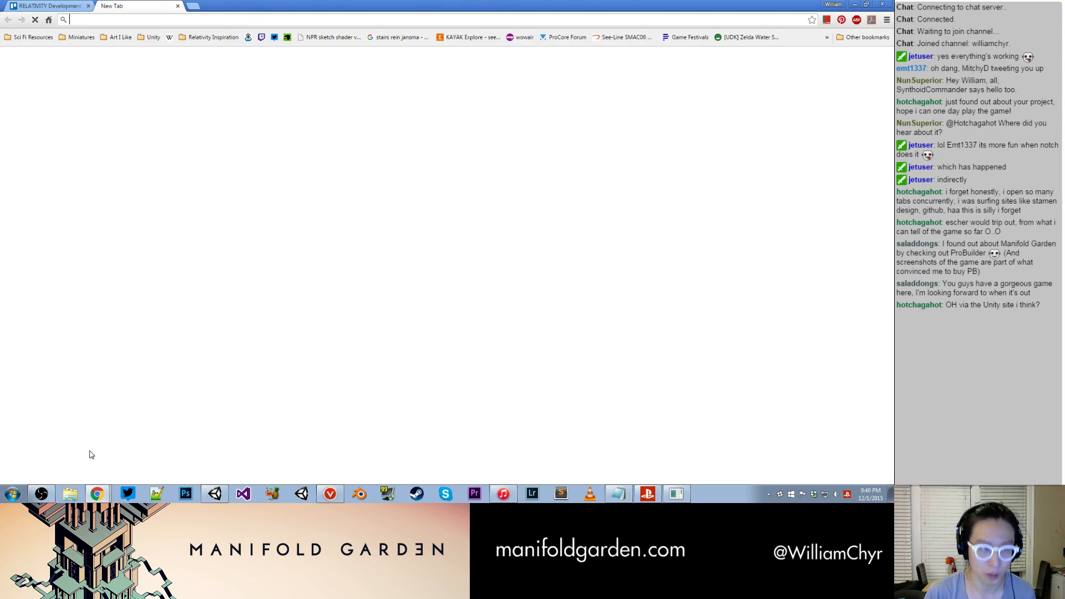
pyautogui.write('north ca')
pyautogui.press('Return')
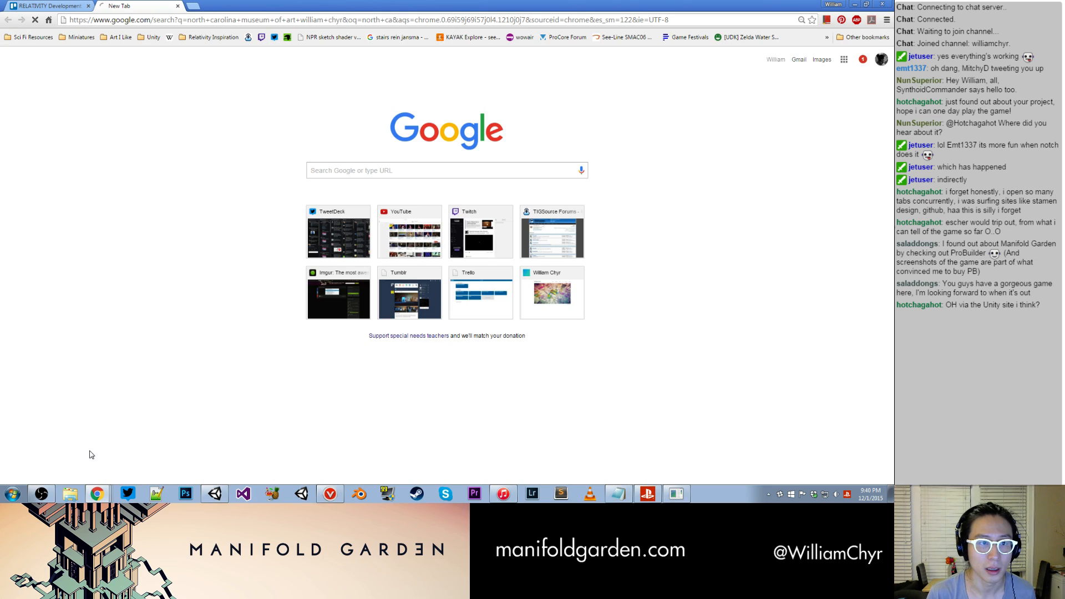
pyautogui.rightClick(180, 145)
pyautogui.click(212, 151)
pyautogui.click(258, 6)
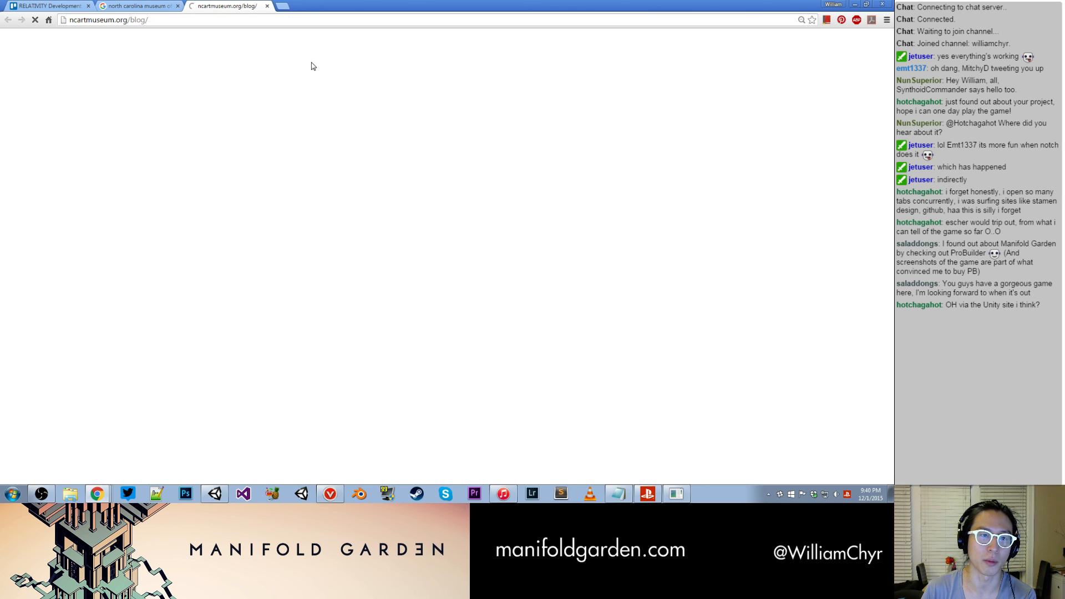
# - Find the post "Escher, Physics, and Game Design" on the museum blog and open it
pyautogui.scroll(-3, 319, 183)
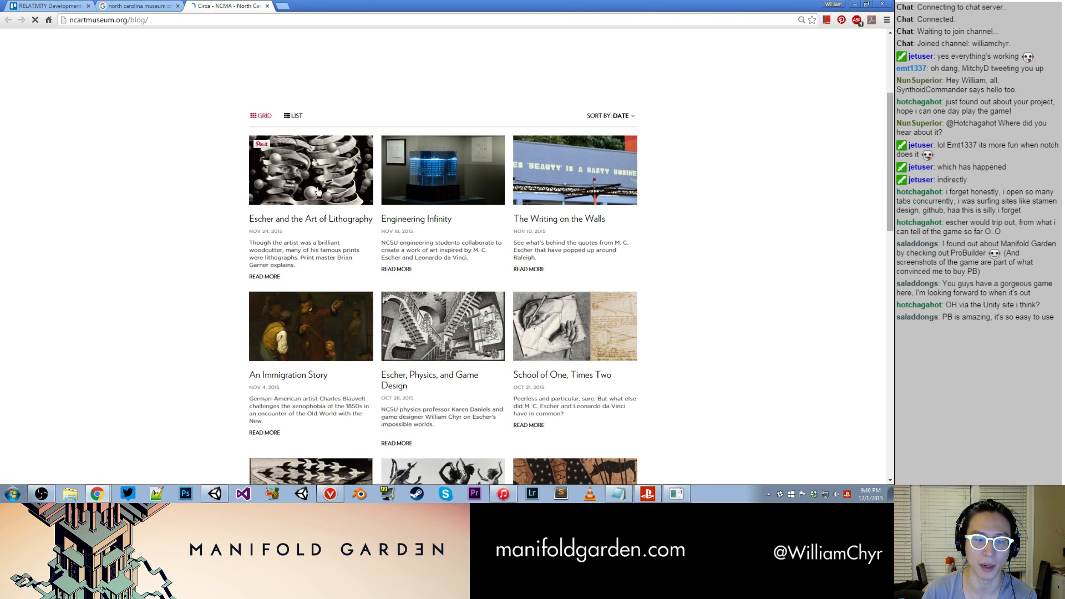
pyautogui.scroll(-2, 388, 266)
pyautogui.click(424, 286)
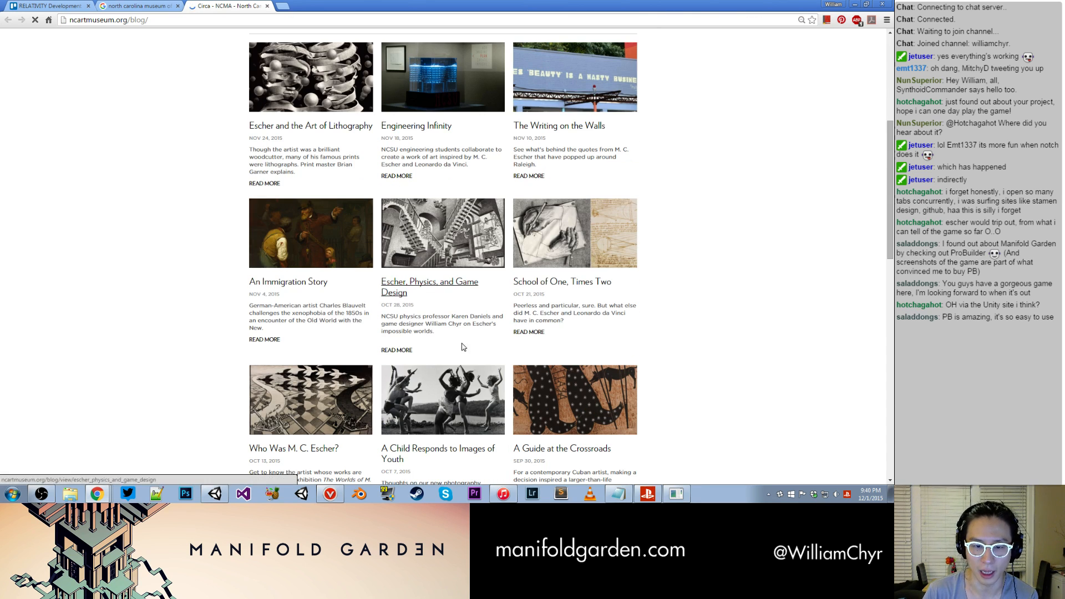
pyautogui.moveTo(433, 325); pyautogui.dragTo(465, 323)
pyautogui.click(453, 323)
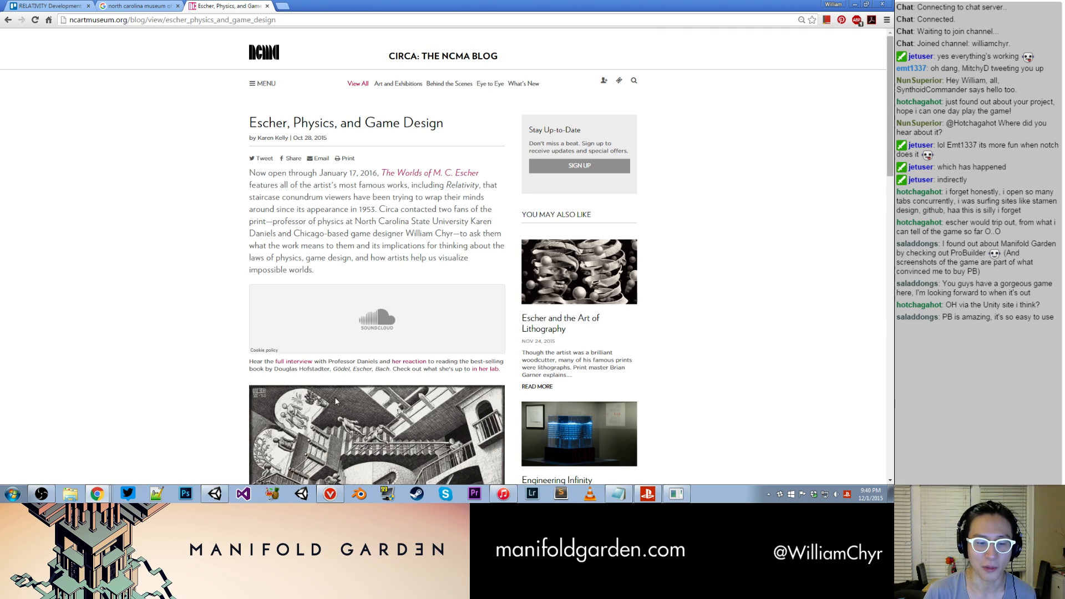
# - Switch to the Editor-prev log in Notepad and highlight the Default_Prototype.mat file name and the "Invalid serialized file header" message
pyautogui.click(618, 496)
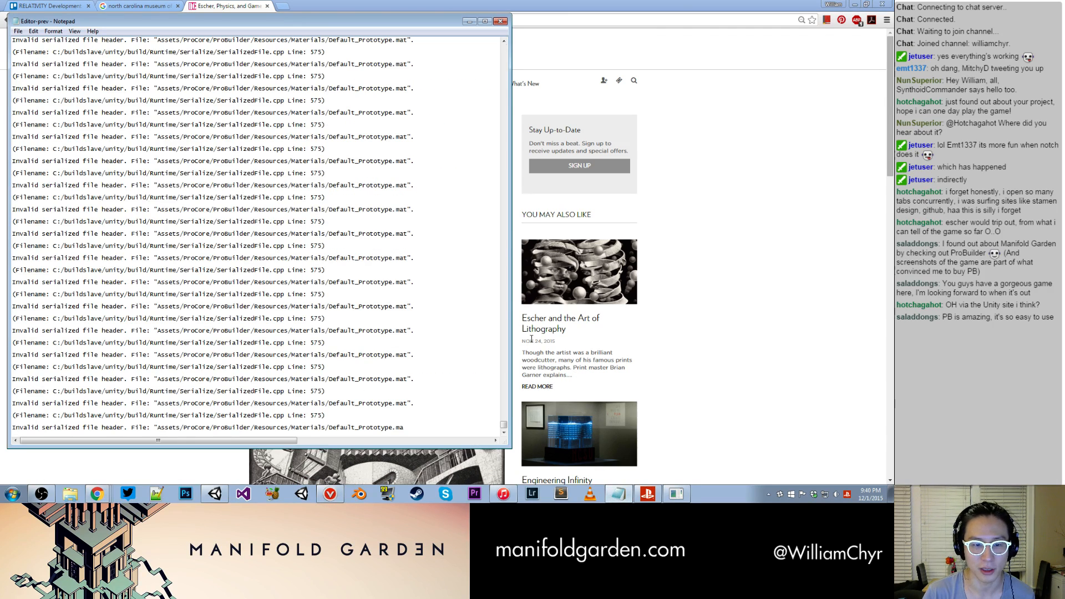
pyautogui.moveTo(503, 426)
pyautogui.mouseDown()
pyautogui.moveTo(497, 145)
pyautogui.moveTo(478, 36)
pyautogui.moveTo(494, 442)
pyautogui.mouseUp()
pyautogui.moveTo(411, 307); pyautogui.dragTo(12, 306)
pyautogui.click(295, 307)
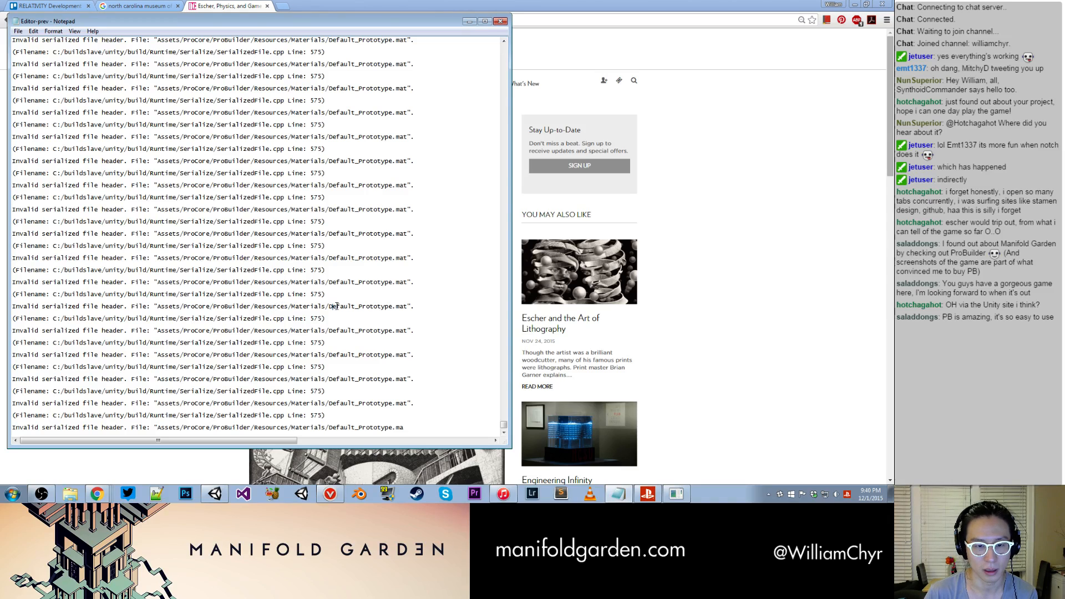
pyautogui.moveTo(335, 307); pyautogui.dragTo(401, 305)
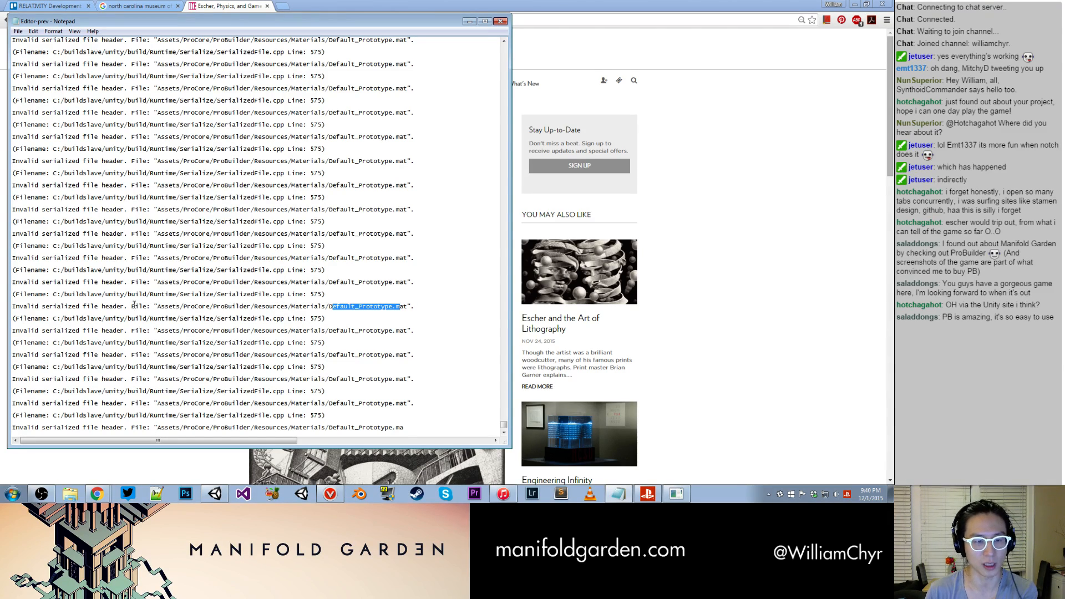
pyautogui.moveTo(118, 306); pyautogui.dragTo(3, 306)
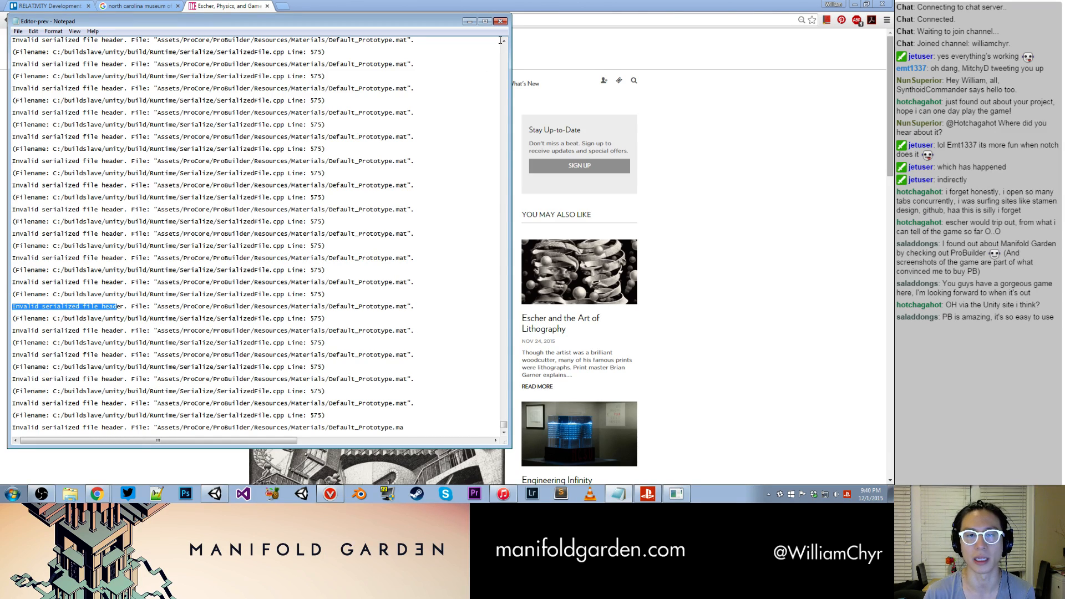
# - Close the Notepad log and look through the museum's Escher blog post down to the interview audio and Manifold Garden teaser trailer
pyautogui.click(500, 21)
pyautogui.scroll(-8, 462, 208)
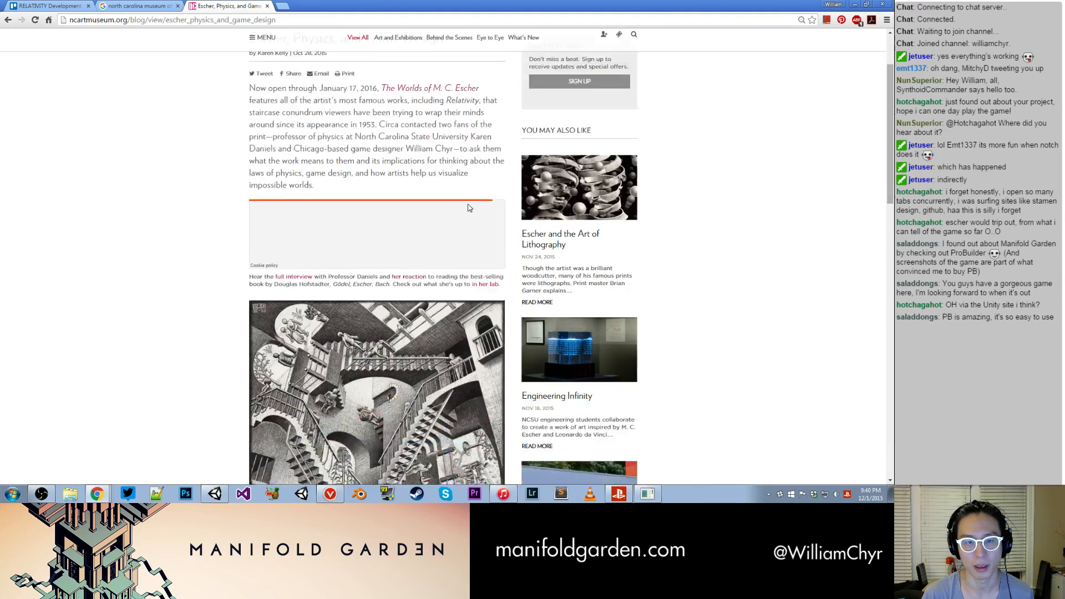
pyautogui.scroll(-1, 460, 207)
pyautogui.moveTo(581, 213); pyautogui.dragTo(283, 161)
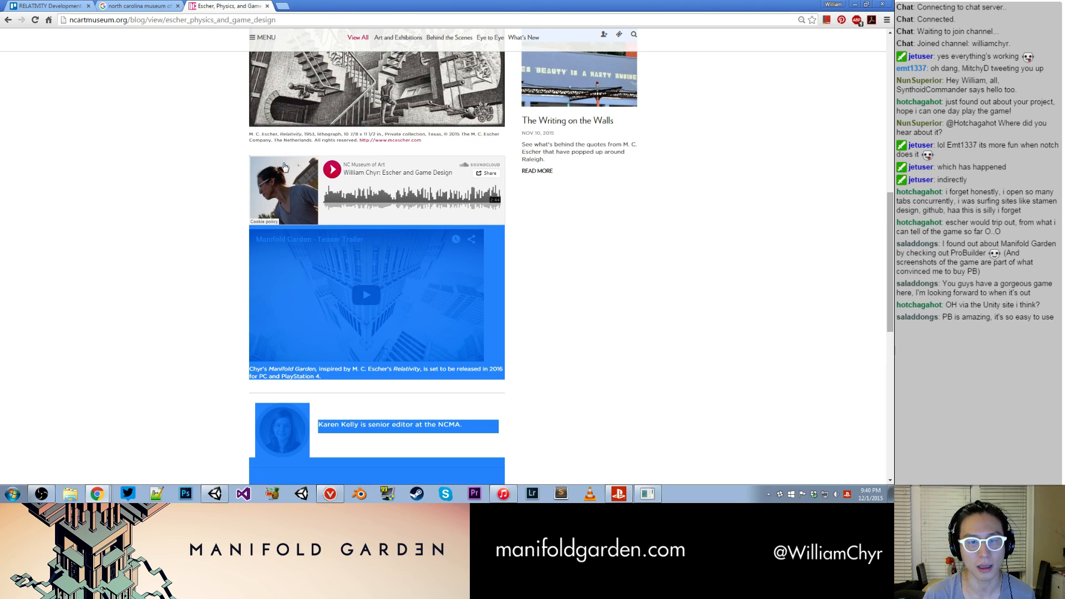
pyautogui.click(561, 190)
# - From the earlier Google results, search for "Escher's Impossible Architecture: Games That" and open the North Carolina Museum of Art event page
pyautogui.click(144, 5)
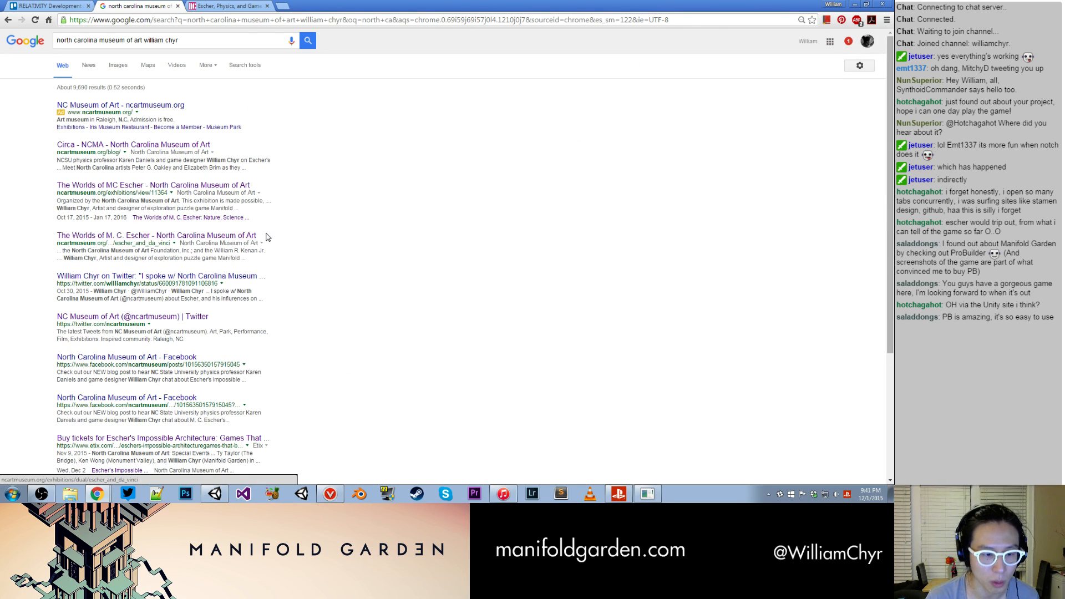
pyautogui.hotkey('ctrl', 't')
pyautogui.hotkey('ctrl', 'w')
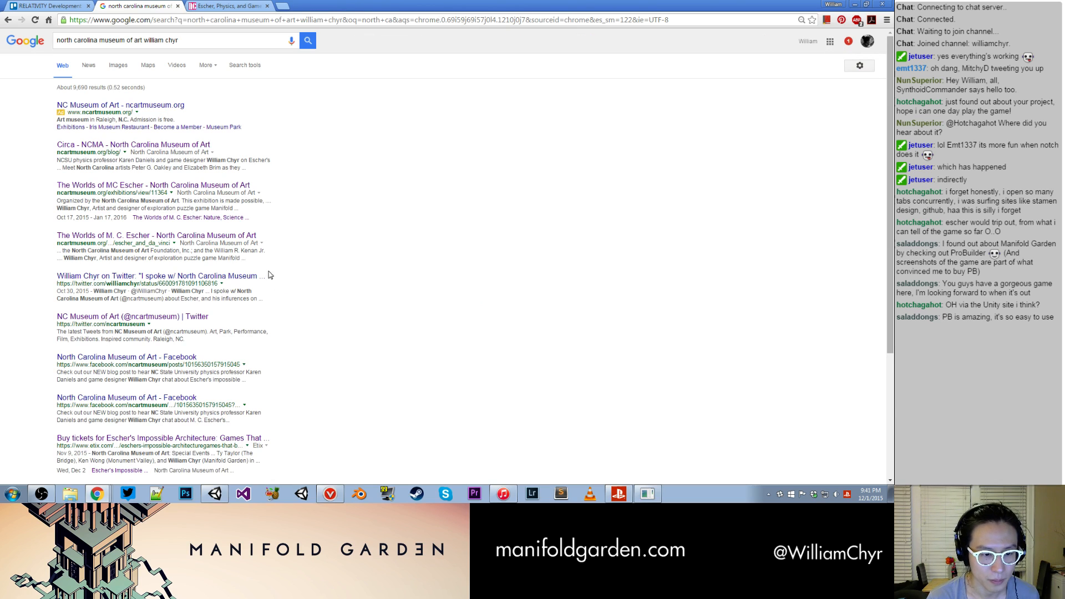
pyautogui.moveTo(279, 439); pyautogui.dragTo(106, 439)
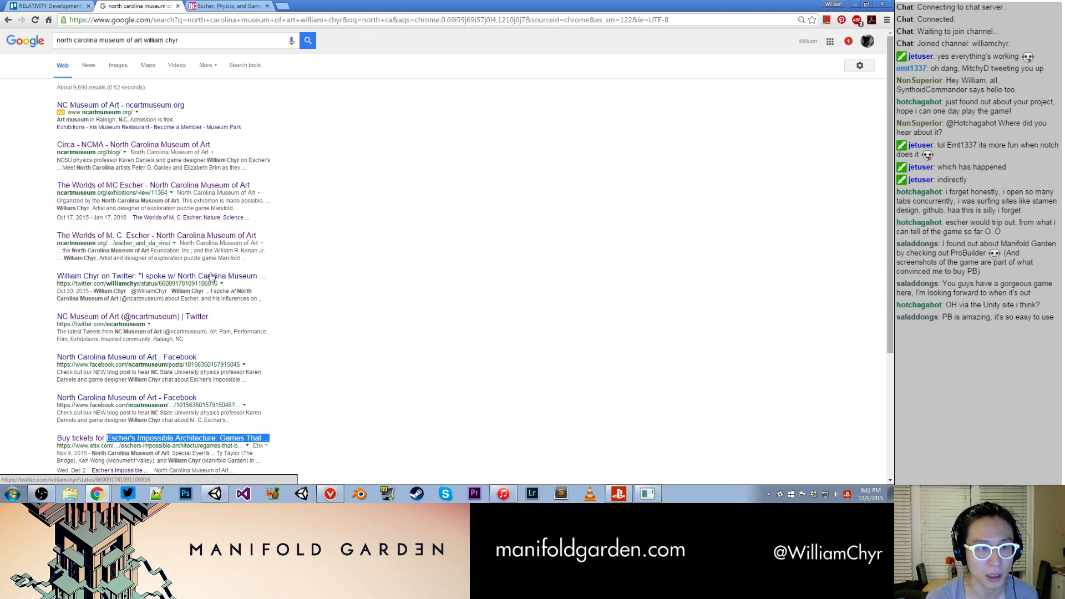
pyautogui.hotkey('ctrl', 'c')
pyautogui.tripleClick(204, 40)
pyautogui.hotkey('ctrl', 'v')
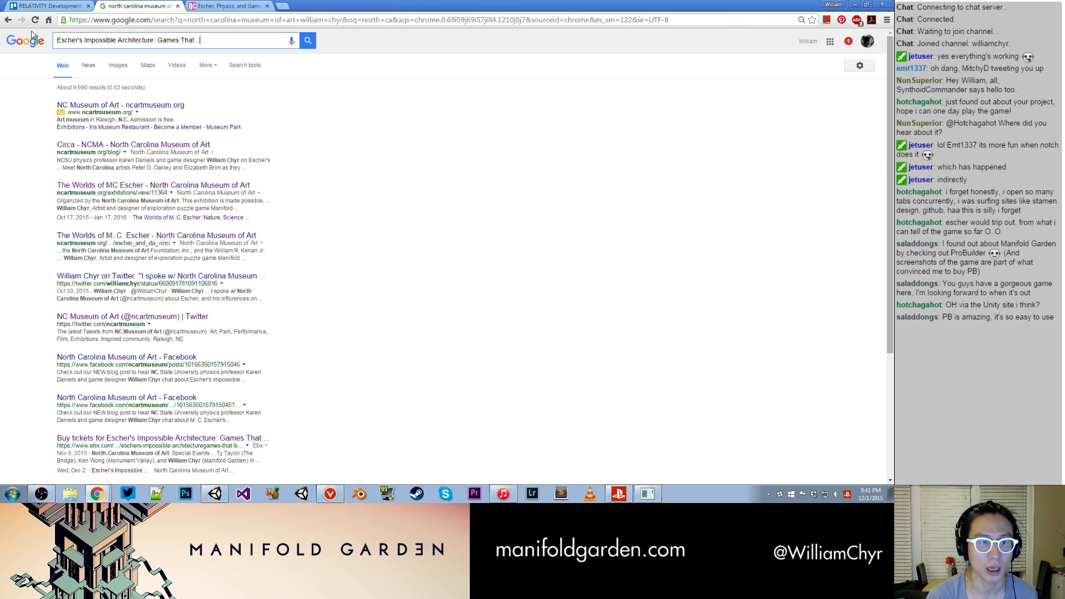
pyautogui.press('BackSpace')
pyautogui.press('BackSpace')
pyautogui.press('BackSpace')
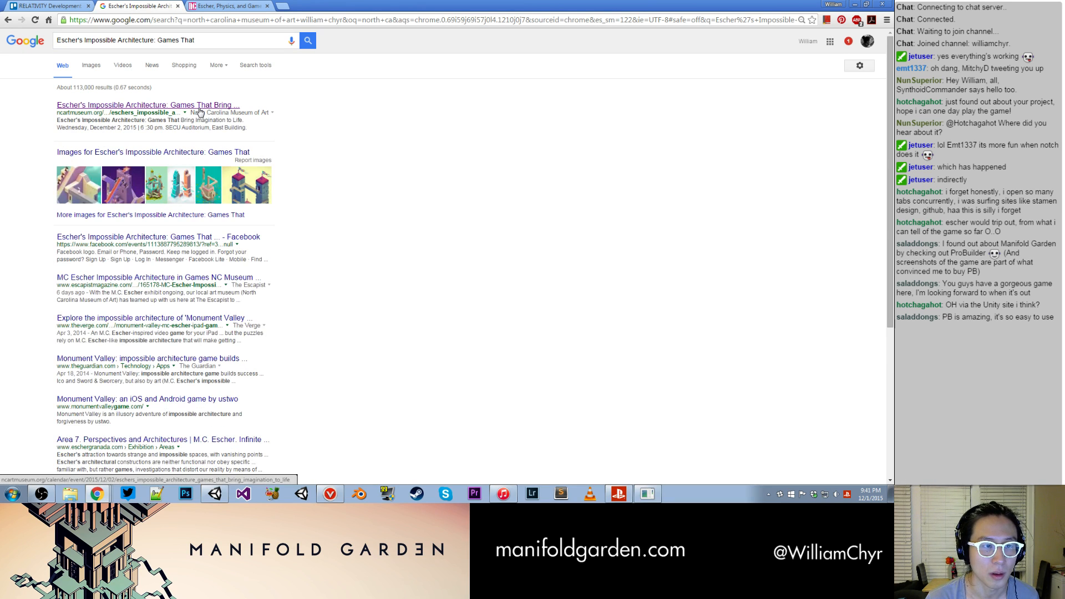
pyautogui.click(200, 108)
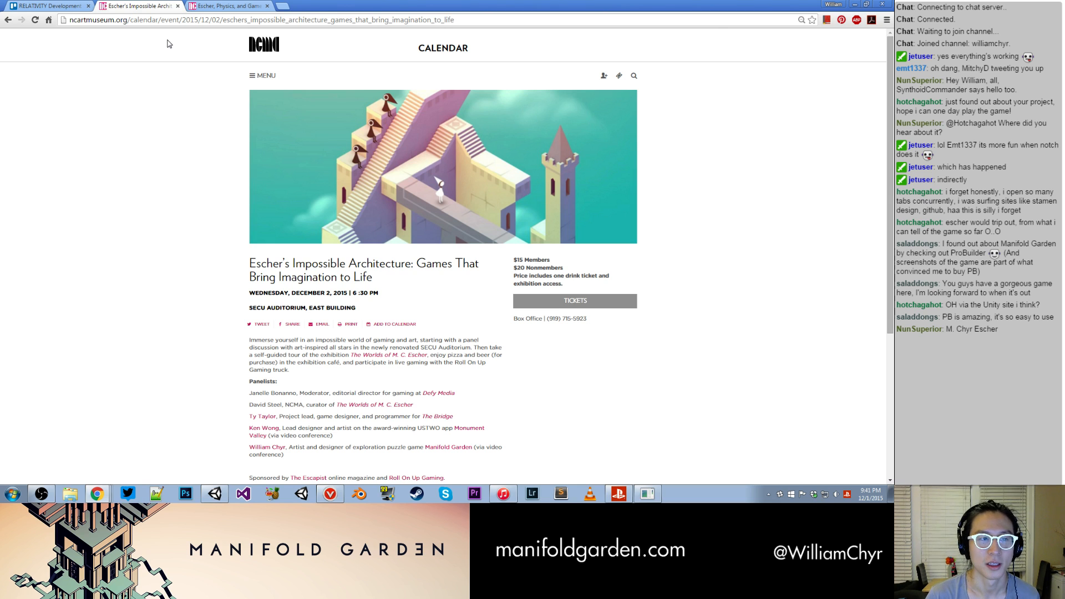
# - Search for the copied event title in a new tab's image results and open the Escapist article behind the "Games That Bring Imagination to Life" banner
pyautogui.hotkey('ctrl', 't')
pyautogui.hotkey('ctrl', 'v')
pyautogui.press('Return')
pyautogui.click(140, 4)
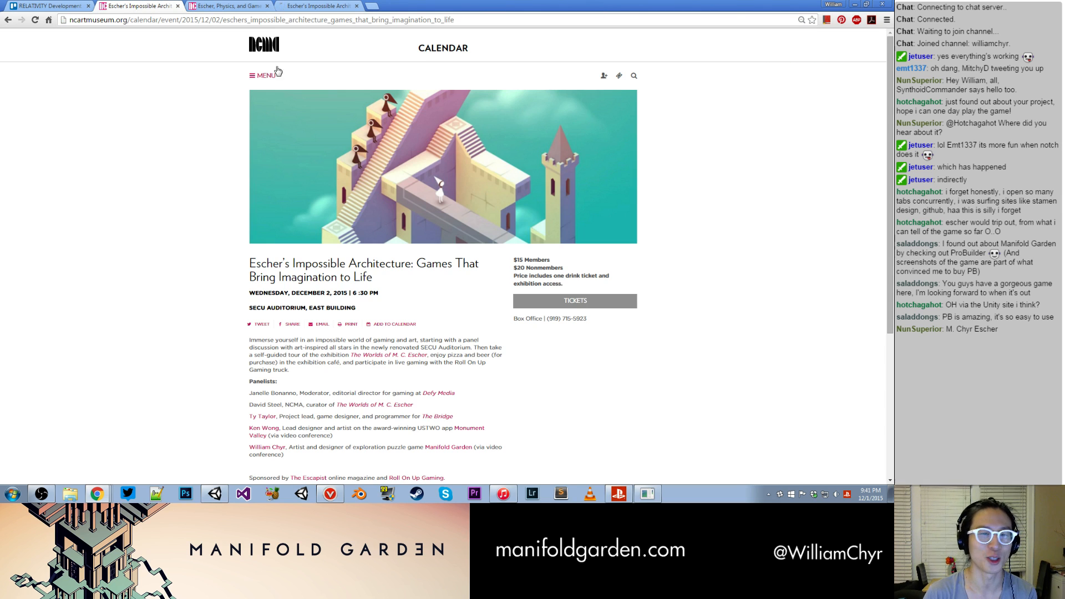
pyautogui.click(310, 6)
pyautogui.click(90, 66)
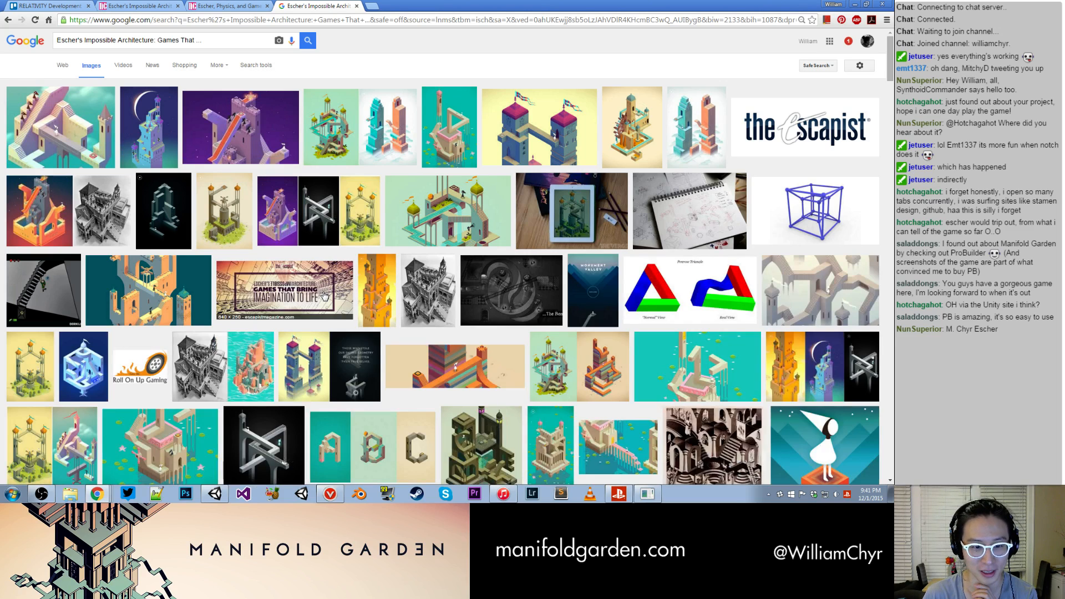
pyautogui.click(321, 293)
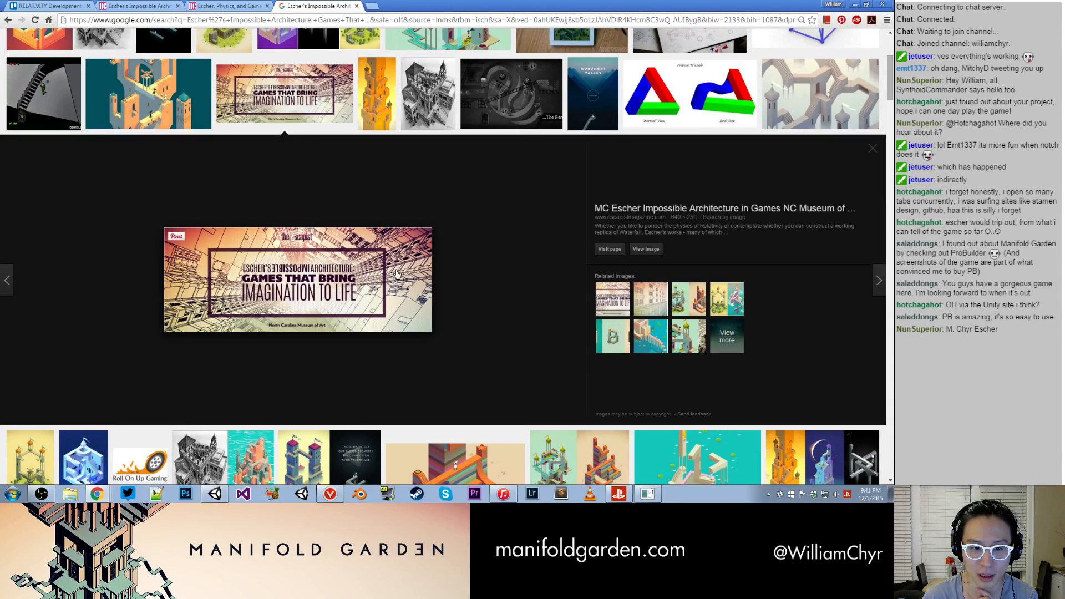
pyautogui.click(642, 209)
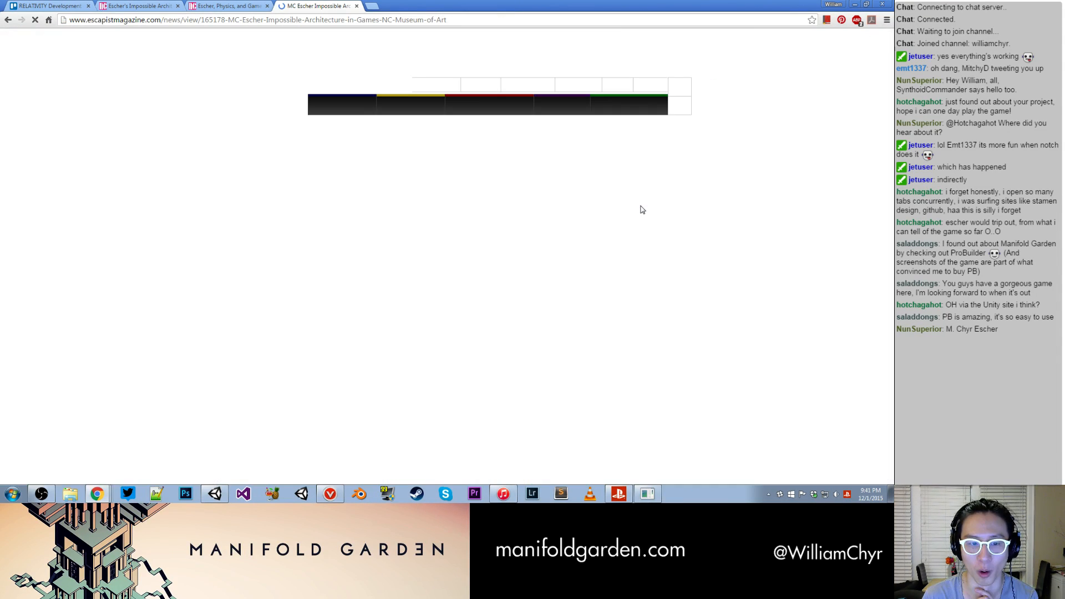
# - Read through the Escapist article about the NC Museum of Art event, including the paragraph mentioning Manifold Garden
pyautogui.scroll(-20, 463, 223)
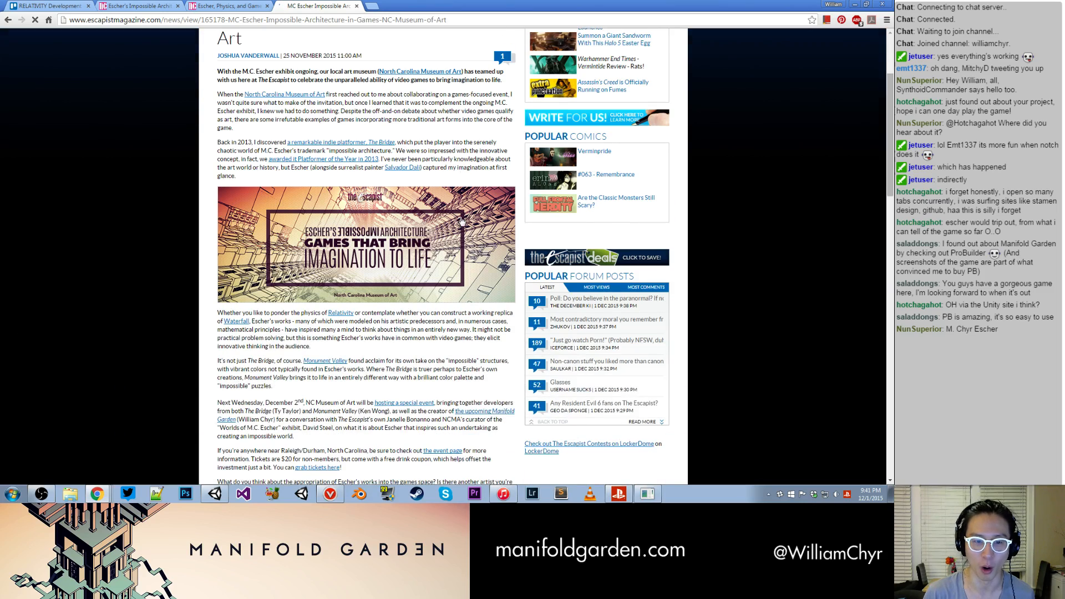
pyautogui.scroll(12, 461, 221)
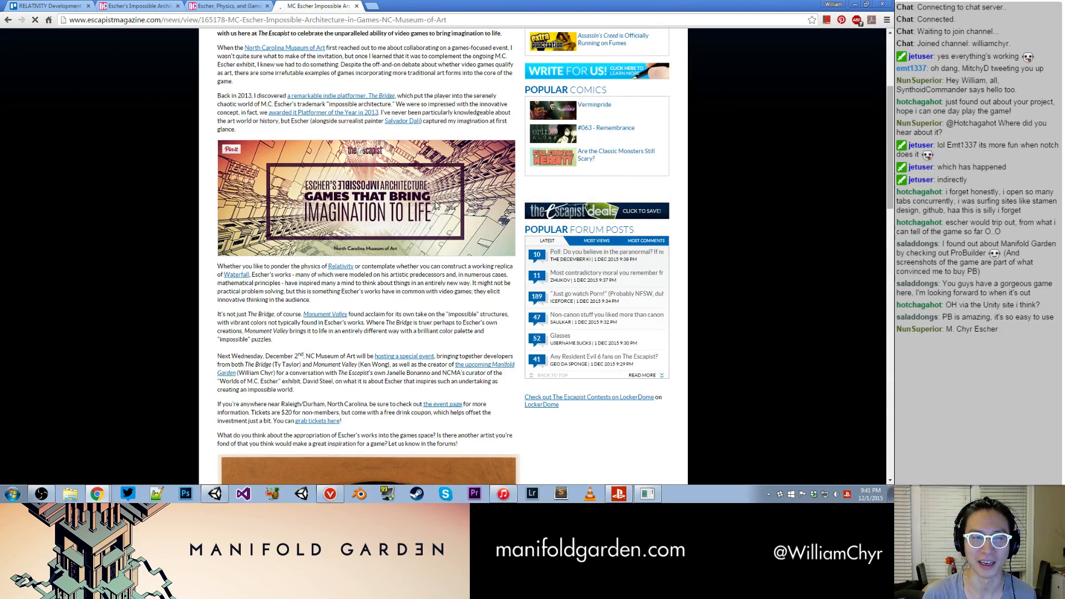
pyautogui.scroll(4, 437, 207)
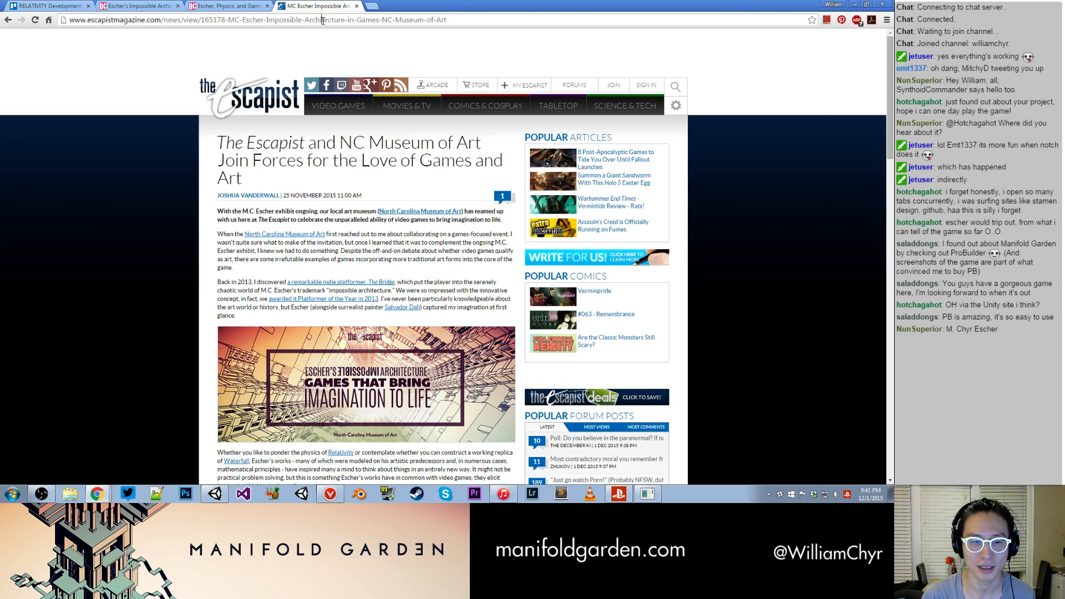
pyautogui.click(322, 20)
pyautogui.scroll(-4, 394, 109)
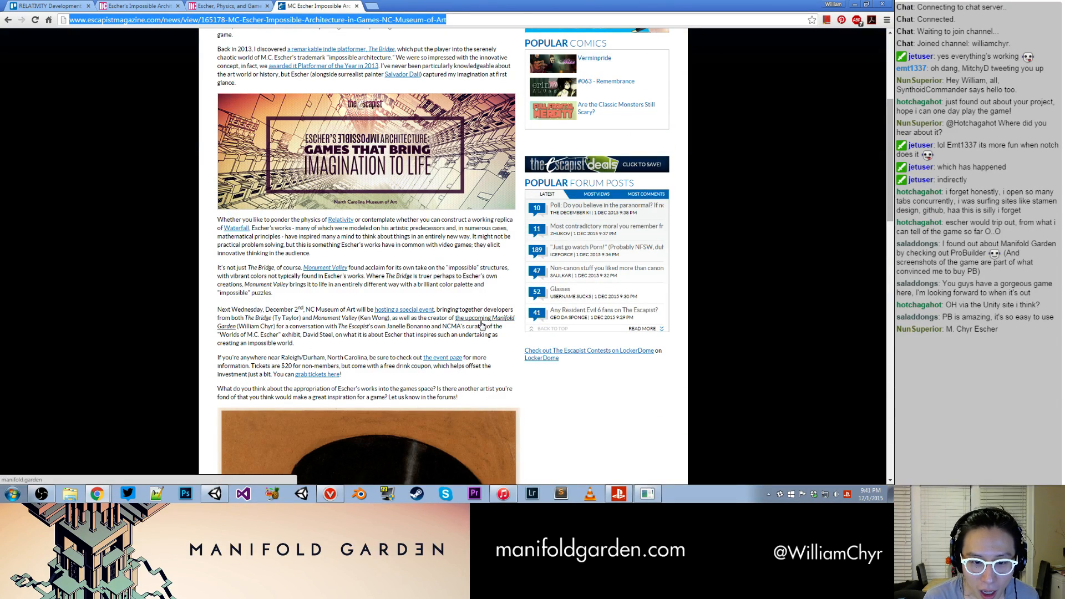
pyautogui.scroll(4, 382, 295)
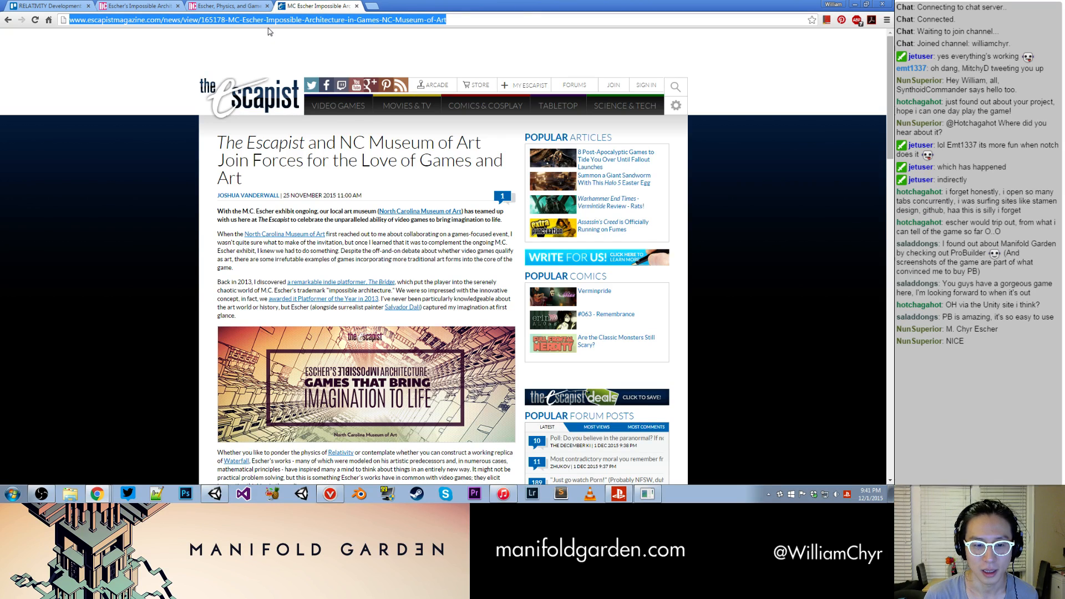
# - On the museum's event page, open the moderator's Defy Media link in a new tab, look through that site and close it
pyautogui.click(241, 6)
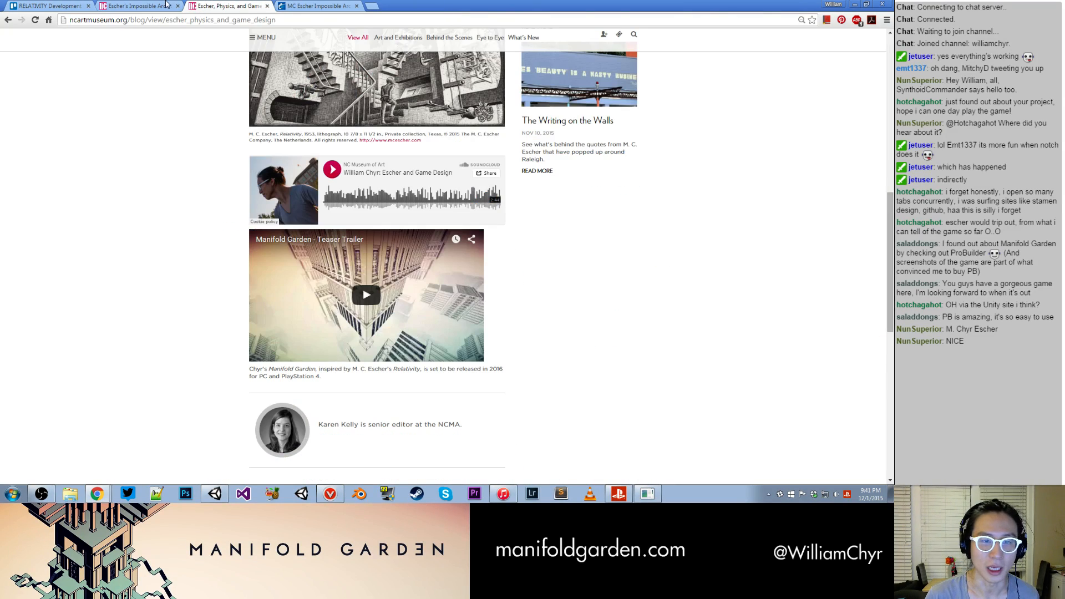
pyautogui.click(145, 7)
pyautogui.scroll(-2, 307, 128)
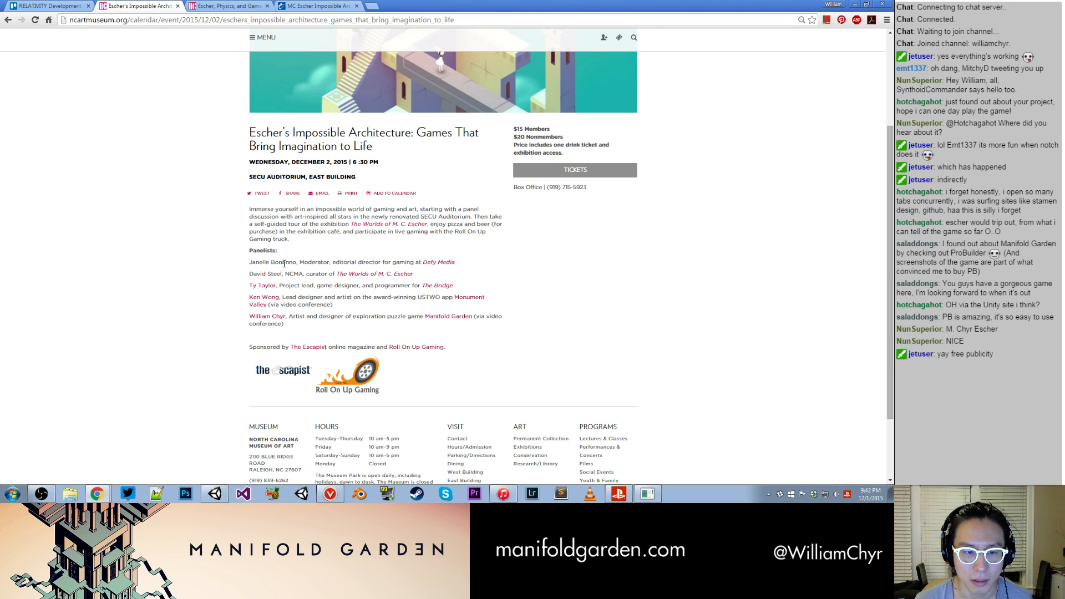
pyautogui.rightClick(426, 263)
pyautogui.click(460, 270)
pyautogui.click(227, 6)
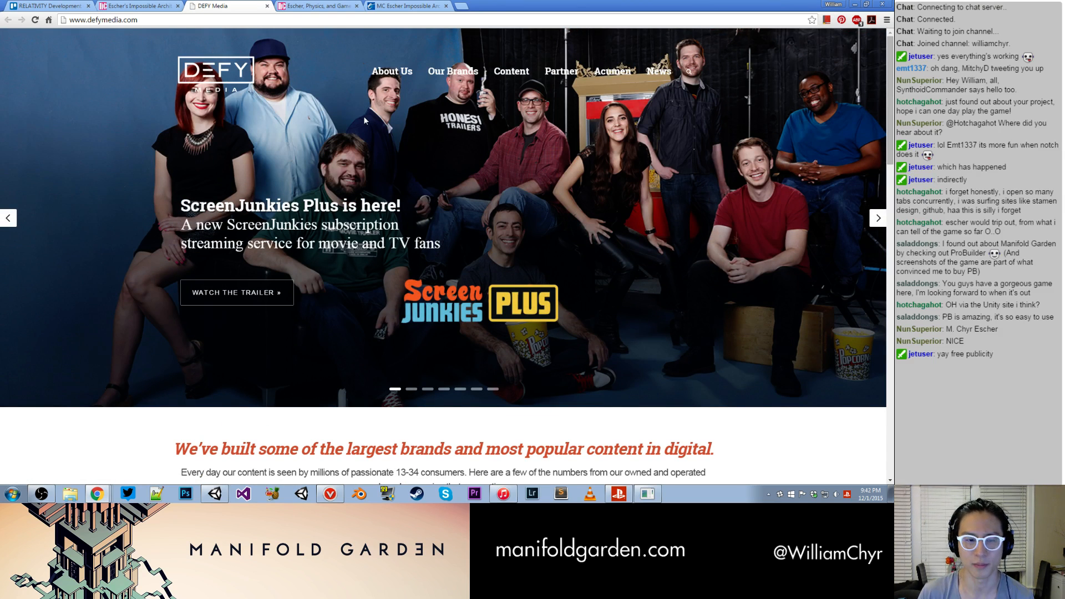
pyautogui.scroll(-14, 400, 192)
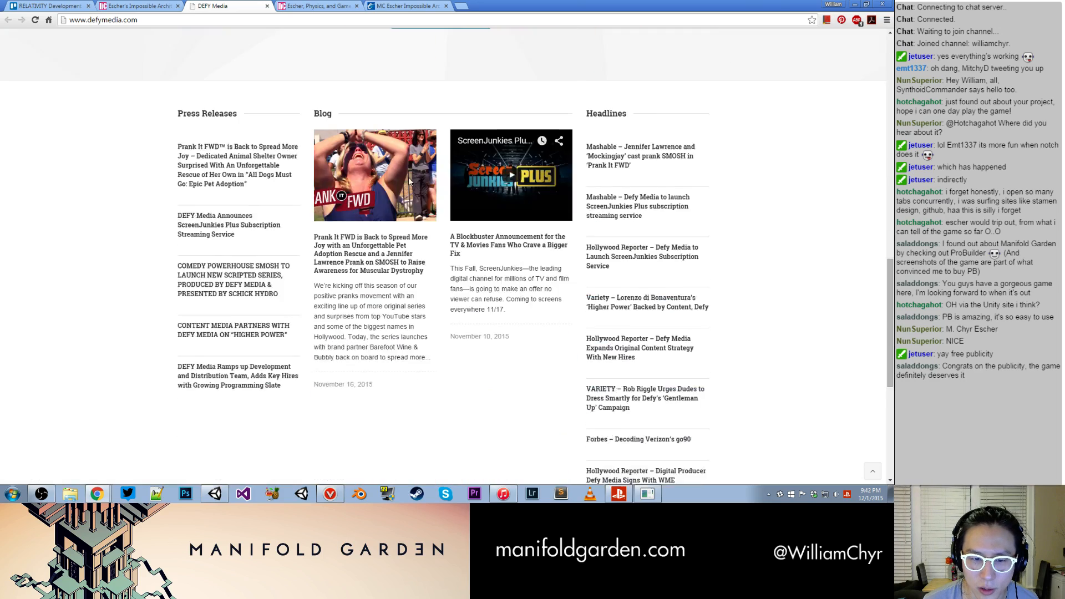
pyautogui.scroll(-6, 408, 181)
pyautogui.scroll(20, 408, 181)
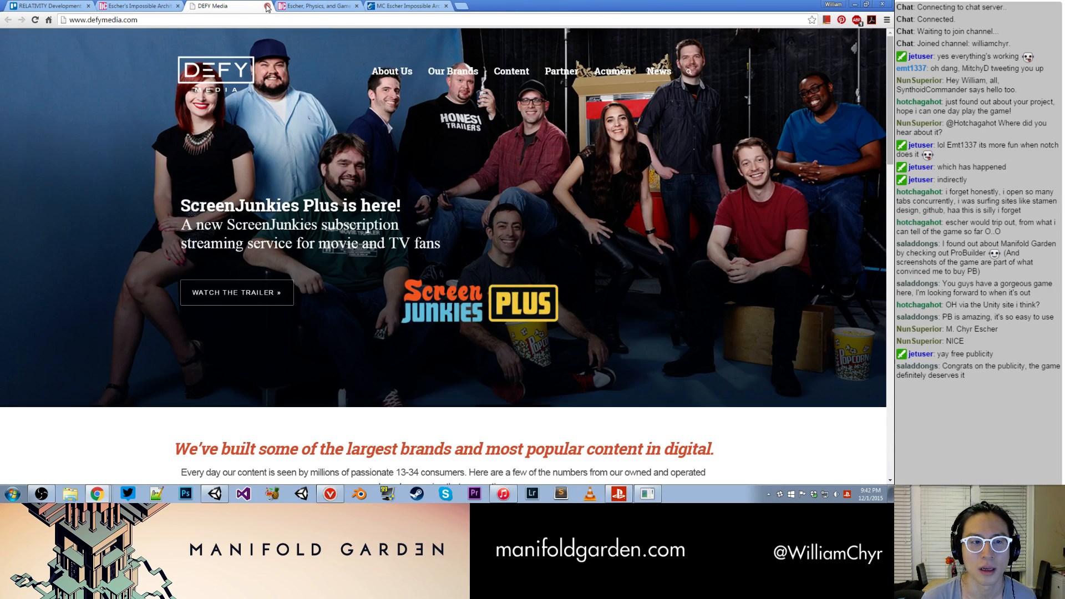
pyautogui.click(266, 6)
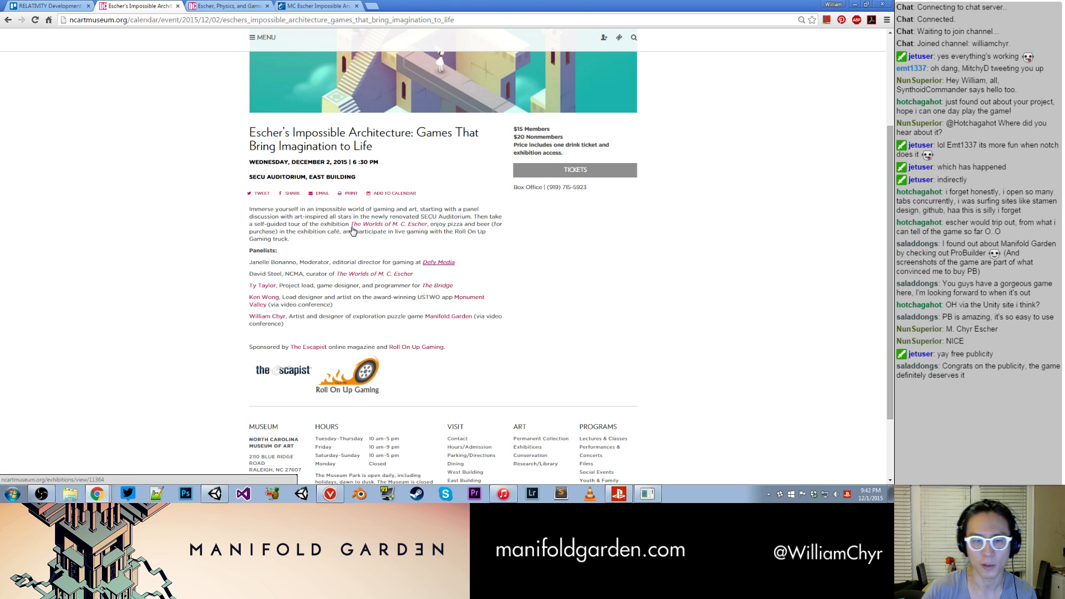
# - Highlight the Escapist article's headline and return to the RELATIVITY Development board on Trello
pyautogui.scroll(-1, 352, 231)
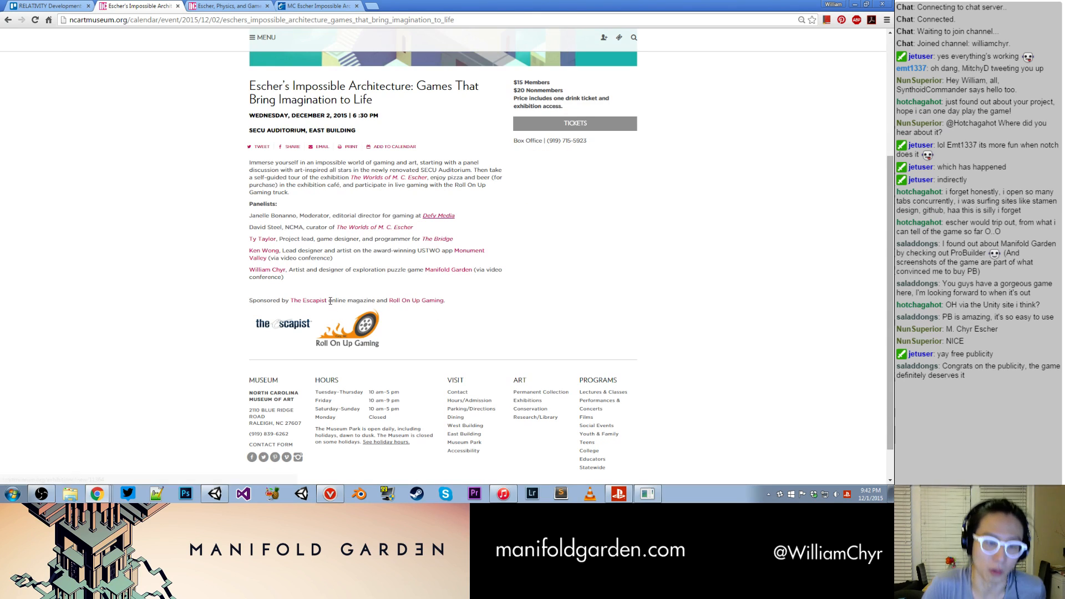
pyautogui.click(76, 4)
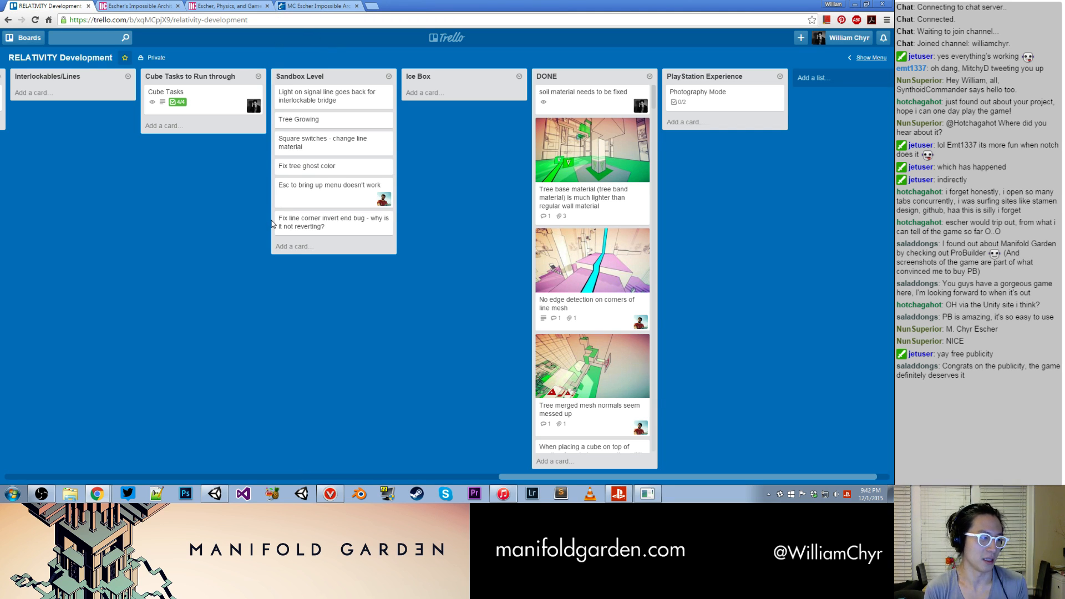
pyautogui.click(315, 5)
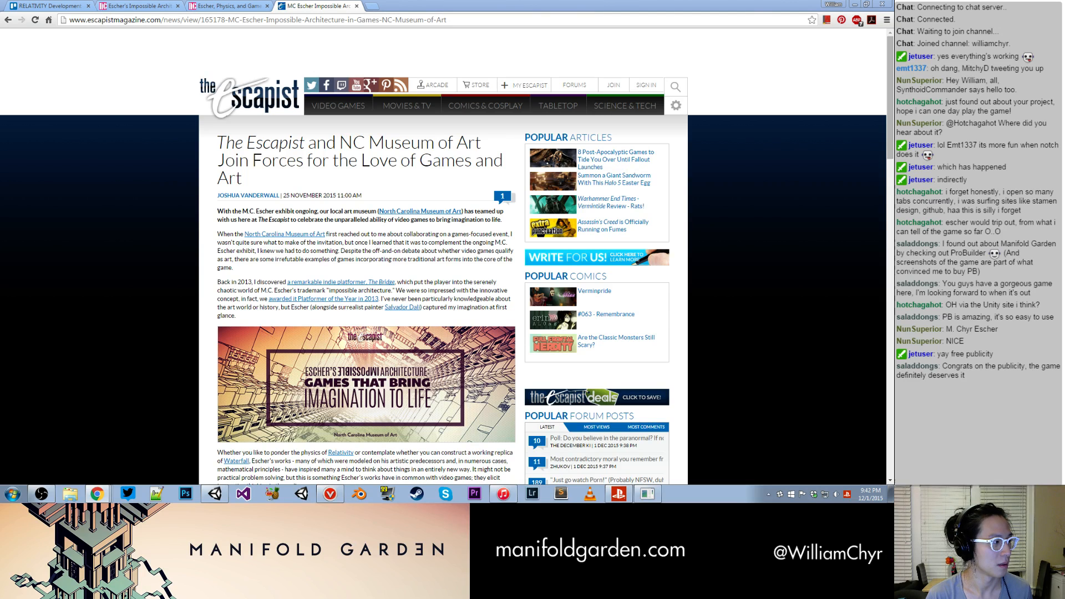
pyautogui.moveTo(240, 173); pyautogui.dragTo(220, 143)
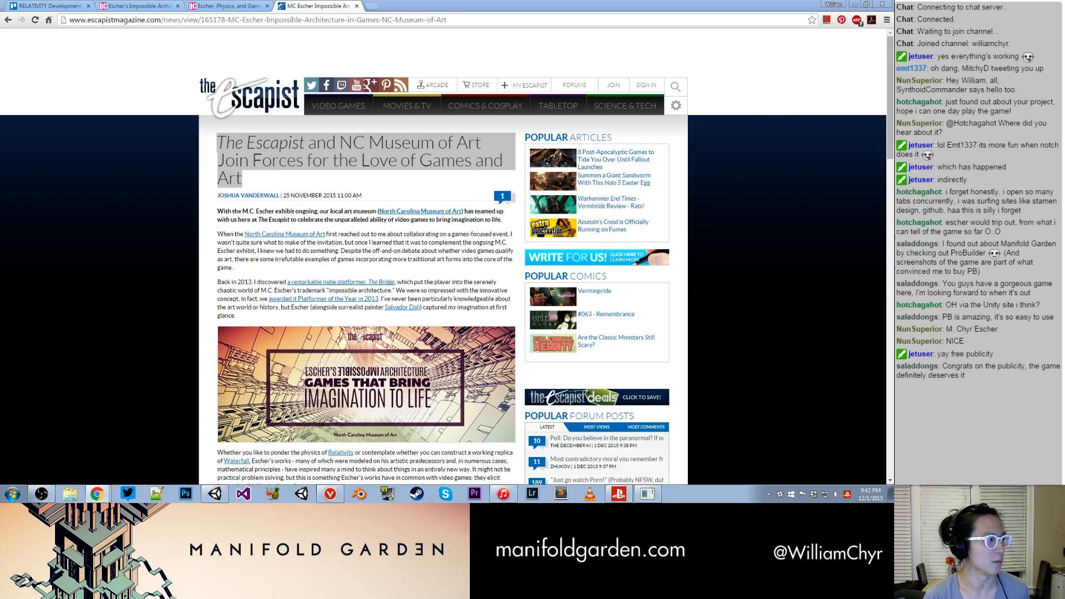
pyautogui.click(225, 6)
pyautogui.click(138, 6)
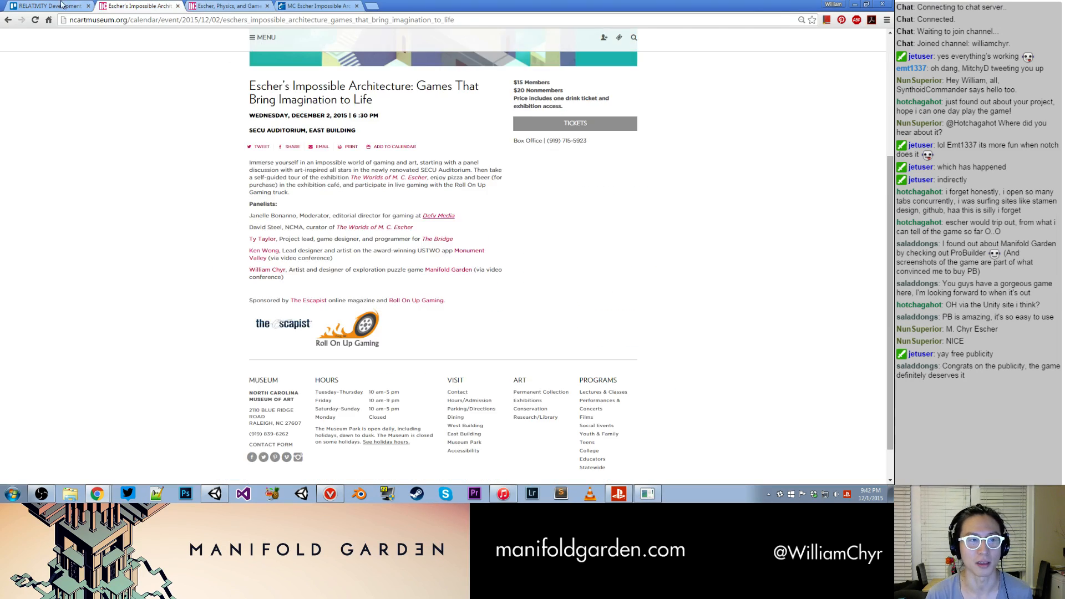
pyautogui.click(65, 5)
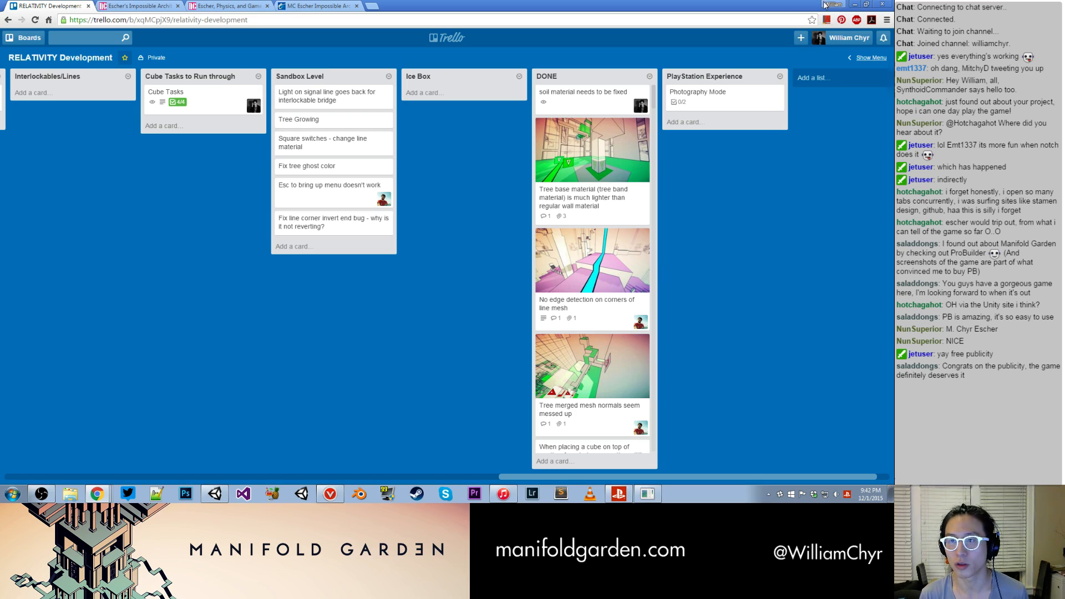
# - Switch to Unity and examine the World_001 rooms and connecting beams in the scene from several angles
pyautogui.click(854, 3)
pyautogui.keyDown('alt'); pyautogui.moveTo(348, 306); pyautogui.dragTo(261, 306); pyautogui.keyUp('alt')
pyautogui.moveTo(261, 306); pyautogui.dragTo(388, 228, button='middle')
pyautogui.keyDown('alt'); pyautogui.moveTo(167, 211); pyautogui.dragTo(263, 239); pyautogui.keyUp('alt')
pyautogui.scroll(6, 263, 238)
pyautogui.scroll(-5, 329, 128)
pyautogui.scroll(-4, 328, 129)
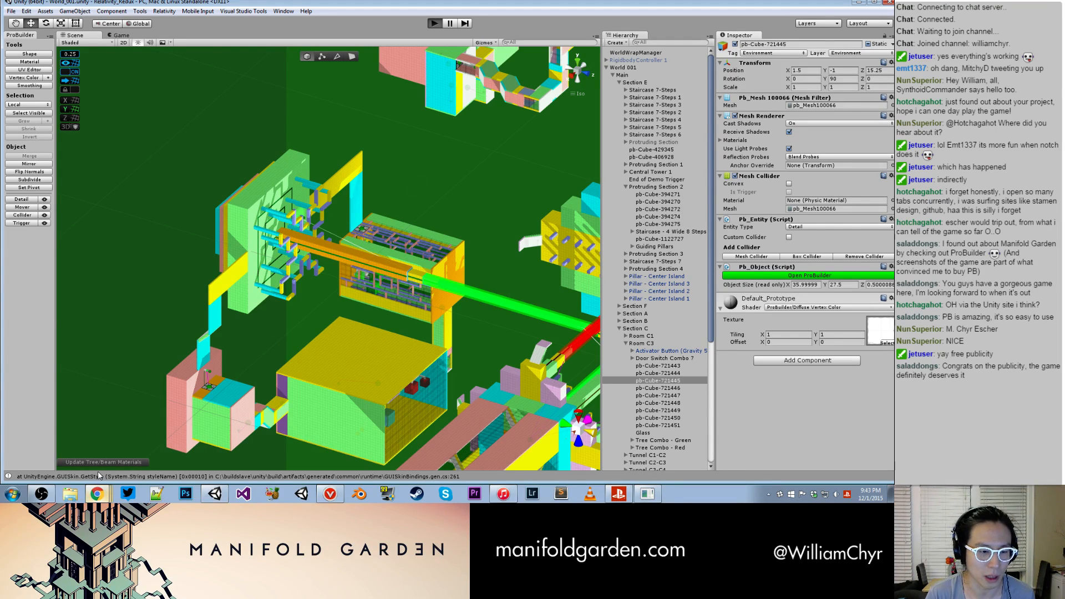
# - On the Trello board in Chrome, review the card "No edge detection on corners of line mesh" and return to the PSX Build Bugs list
pyautogui.click(97, 493)
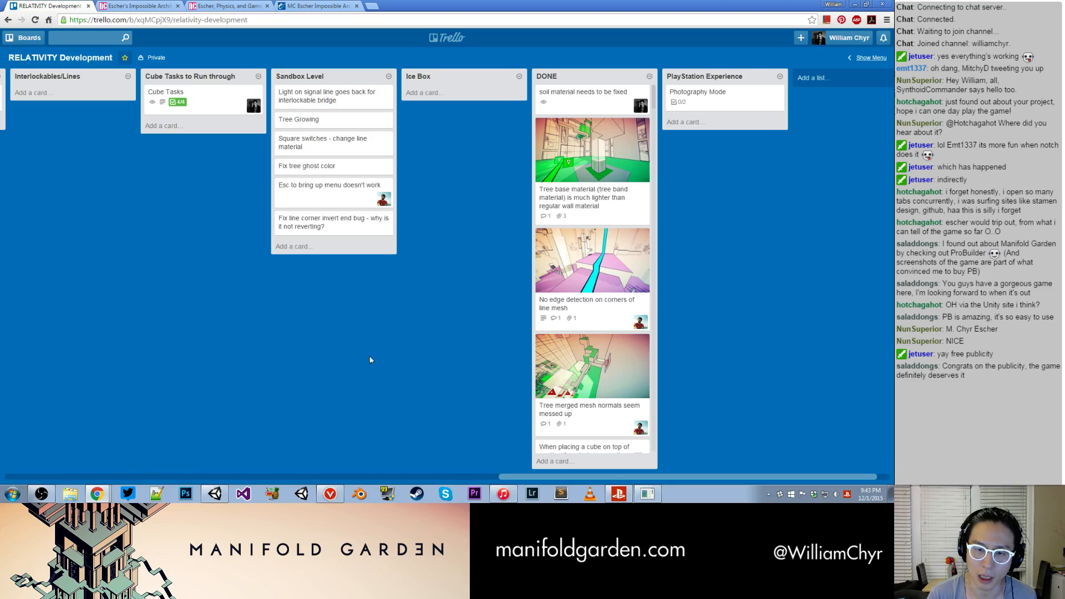
pyautogui.click(632, 256)
pyautogui.click(317, 258)
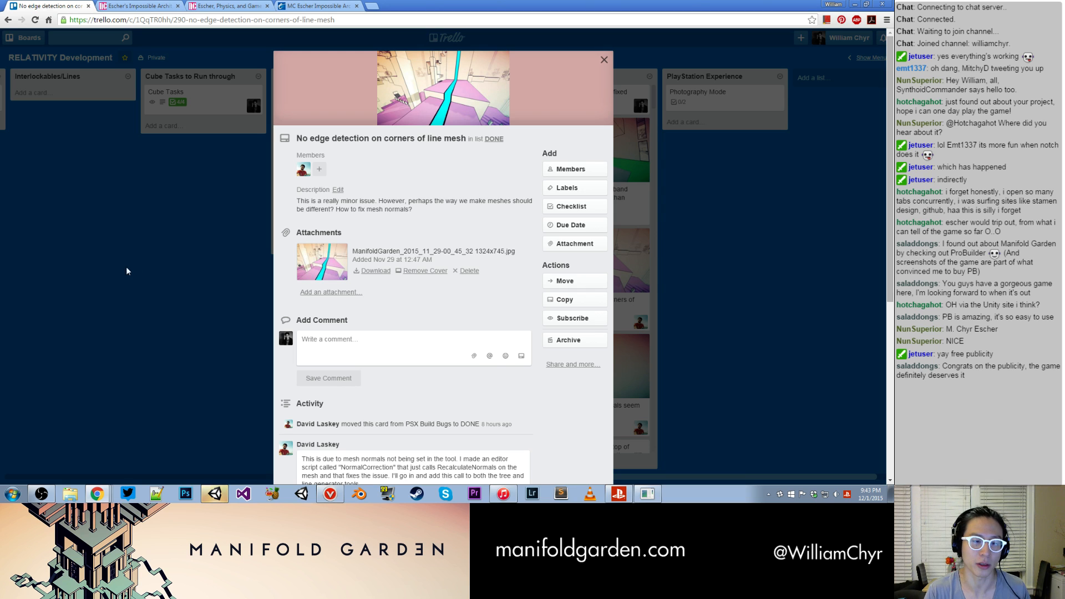
pyautogui.click(125, 267)
pyautogui.click(215, 475)
pyautogui.moveTo(215, 476); pyautogui.dragTo(67, 443)
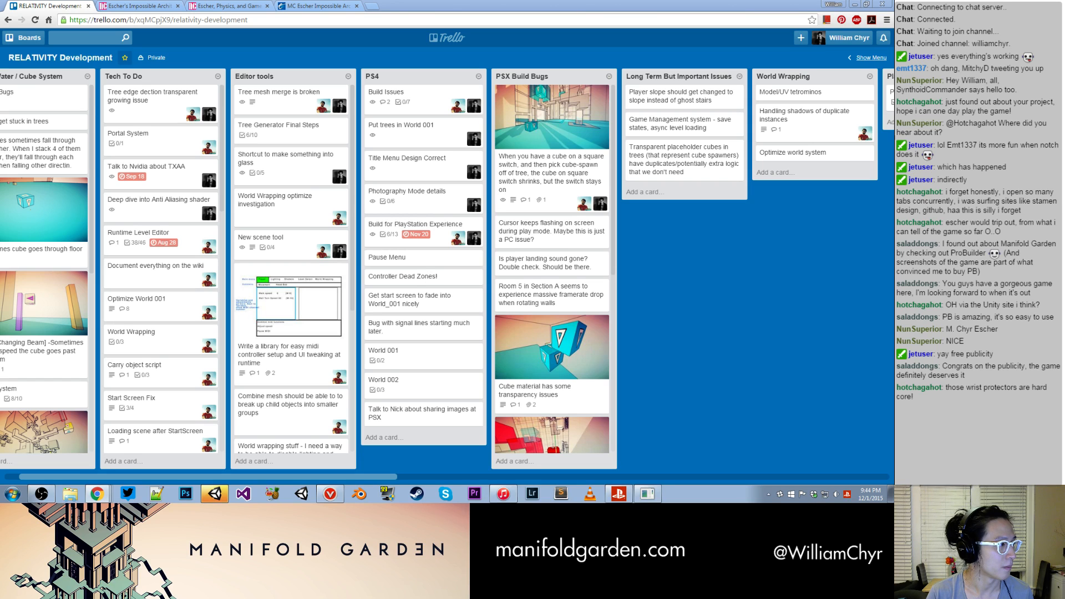
# - Bring in the separate Chrome window with Amazon's SoftFlex Computer Gloves page, look through the product details and close the window
pyautogui.moveTo(0, 33); pyautogui.dragTo(251, 40)
pyautogui.scroll(-1, 339, 185)
pyautogui.scroll(2, 394, 176)
pyautogui.scroll(-2, 395, 177)
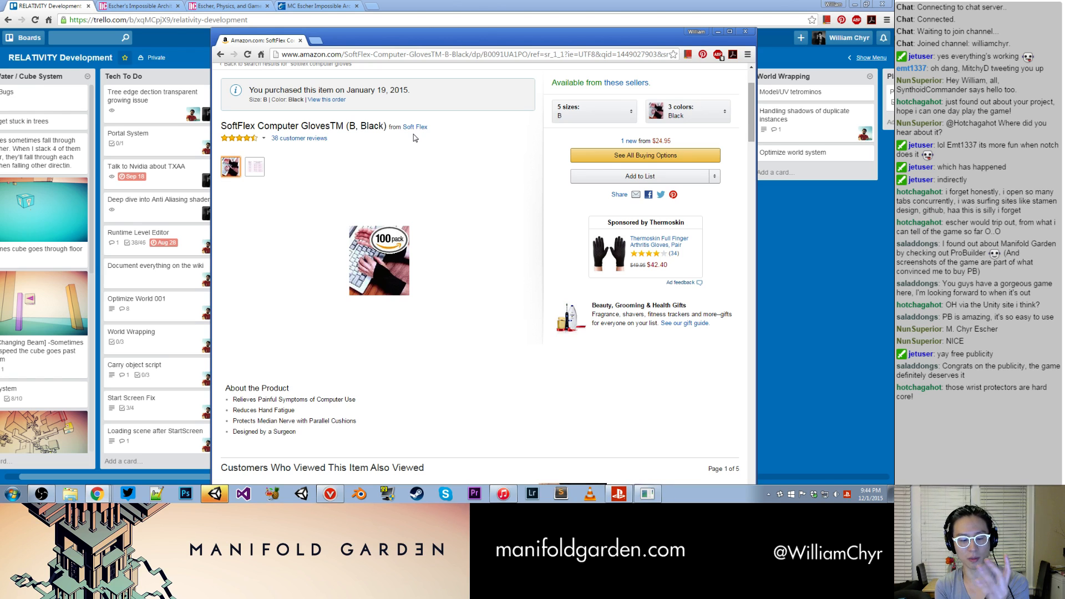
pyautogui.click(745, 32)
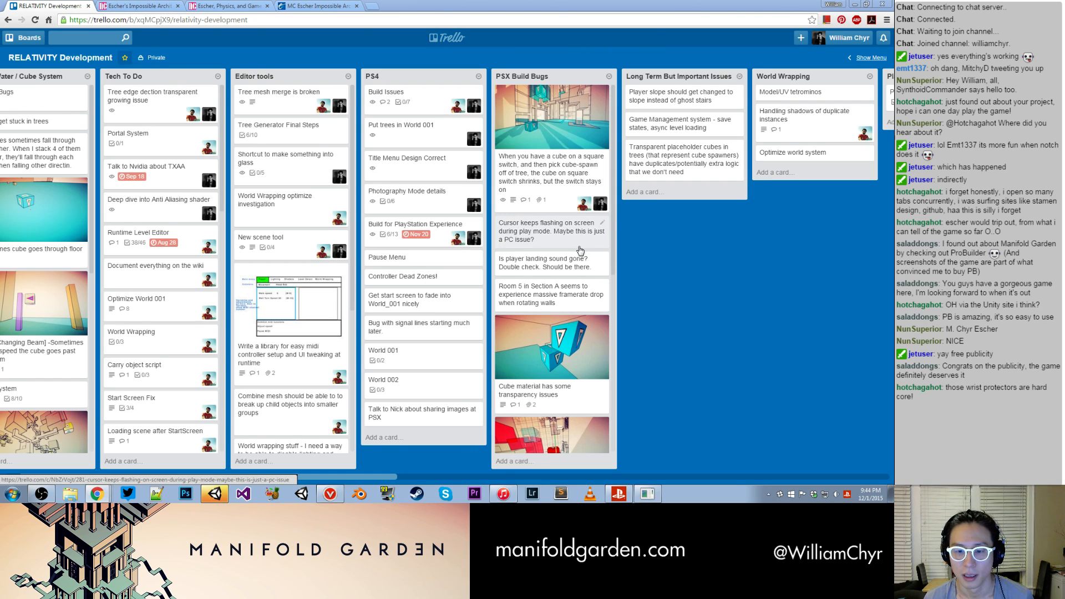
# - Look over the PSX Build Bugs cards in Trello, switch to Unity and stop the running game
pyautogui.scroll(-1, 578, 254)
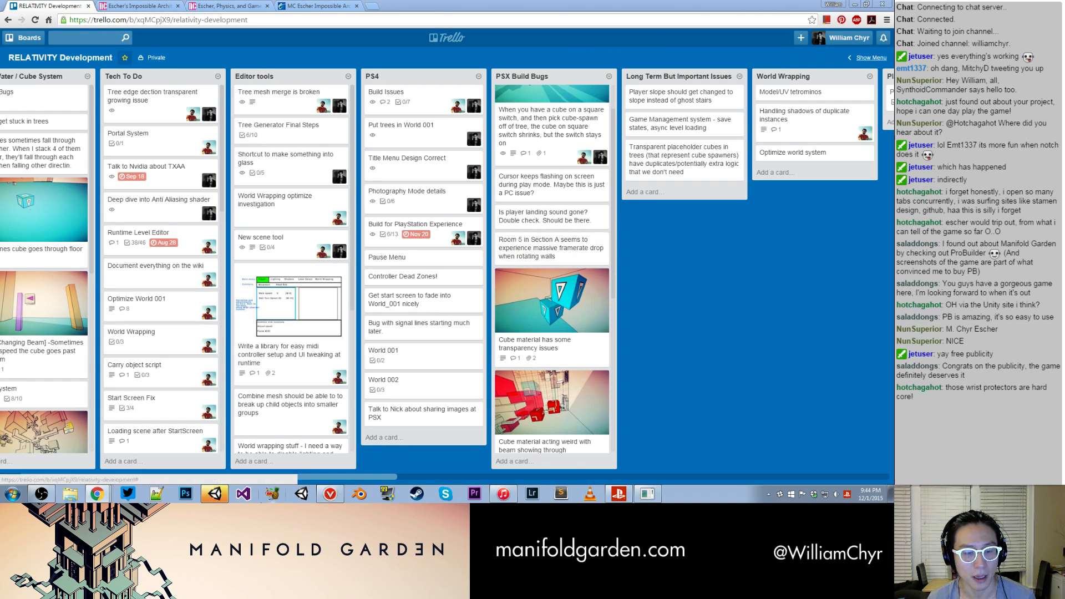
pyautogui.click(216, 495)
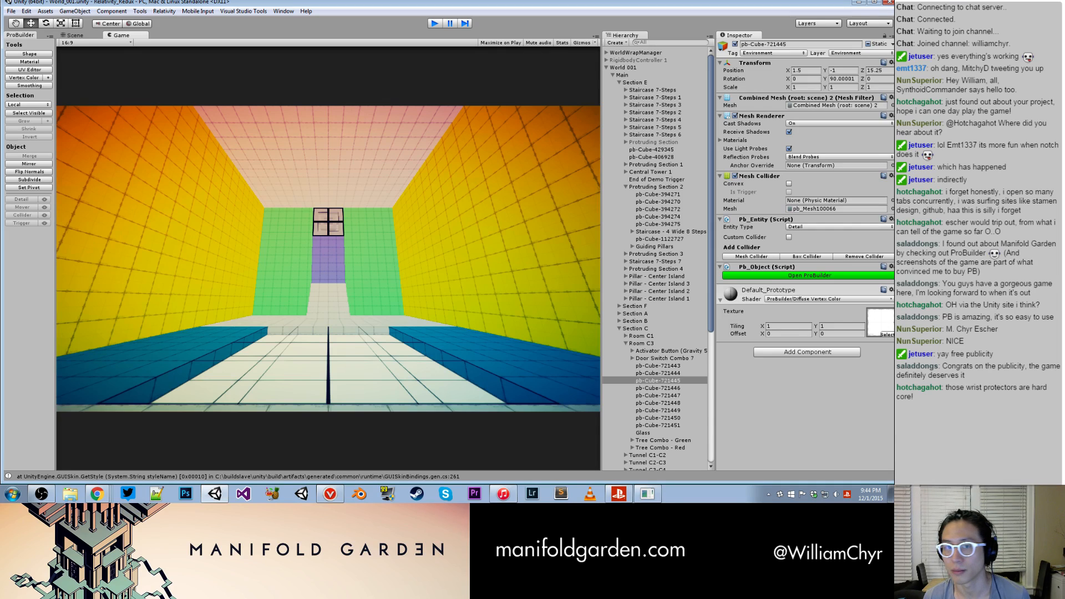
pyautogui.hotkey('ctrl', 'p')
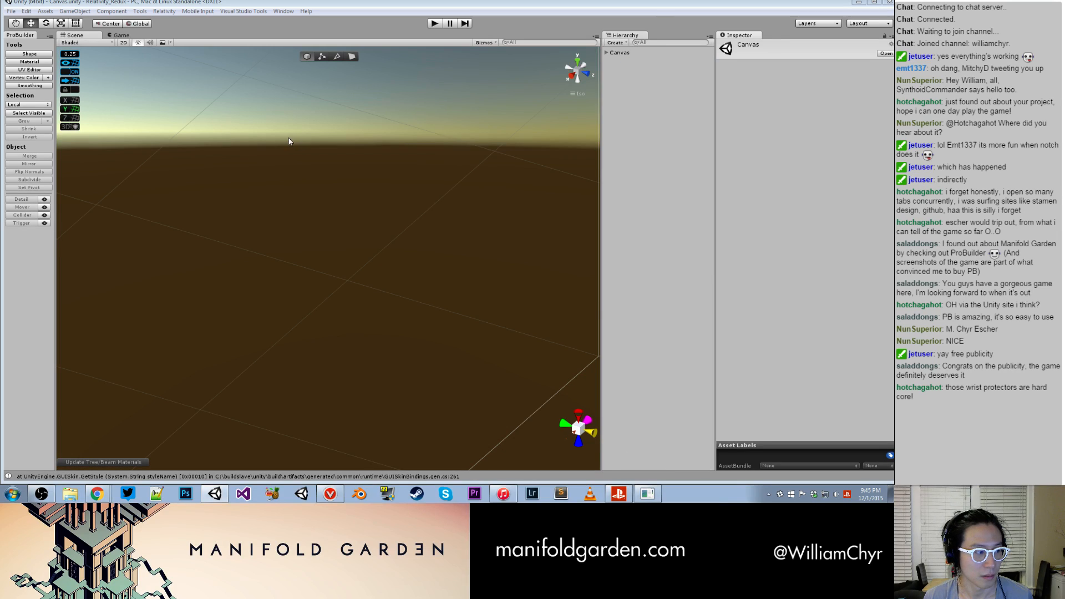
# - Add the open Canvas scene to the scenes in the build settings and close the settings
pyautogui.click(11, 11)
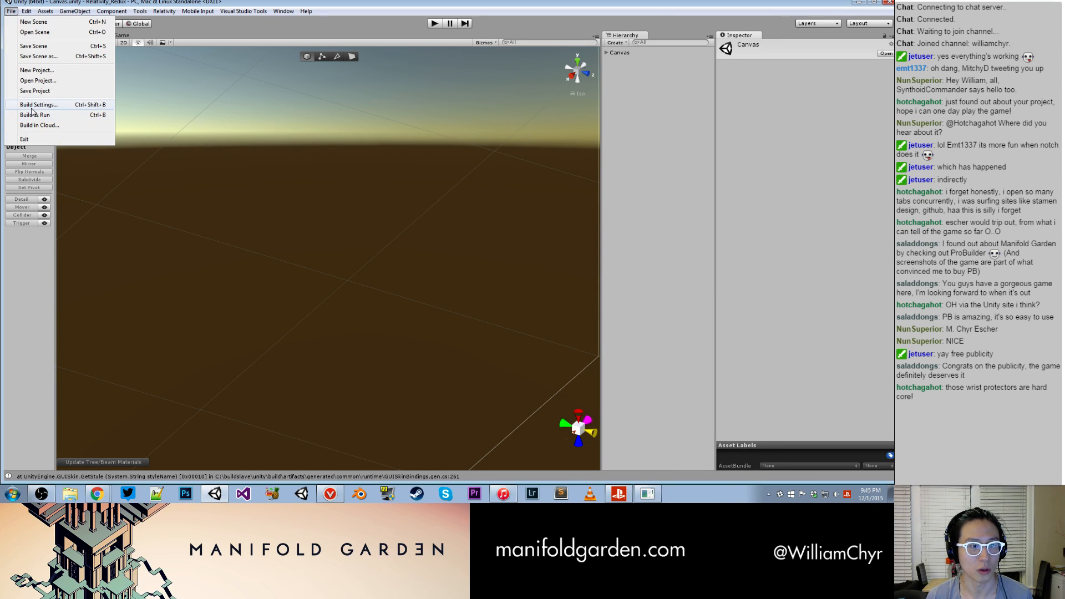
pyautogui.click(31, 107)
pyautogui.click(518, 202)
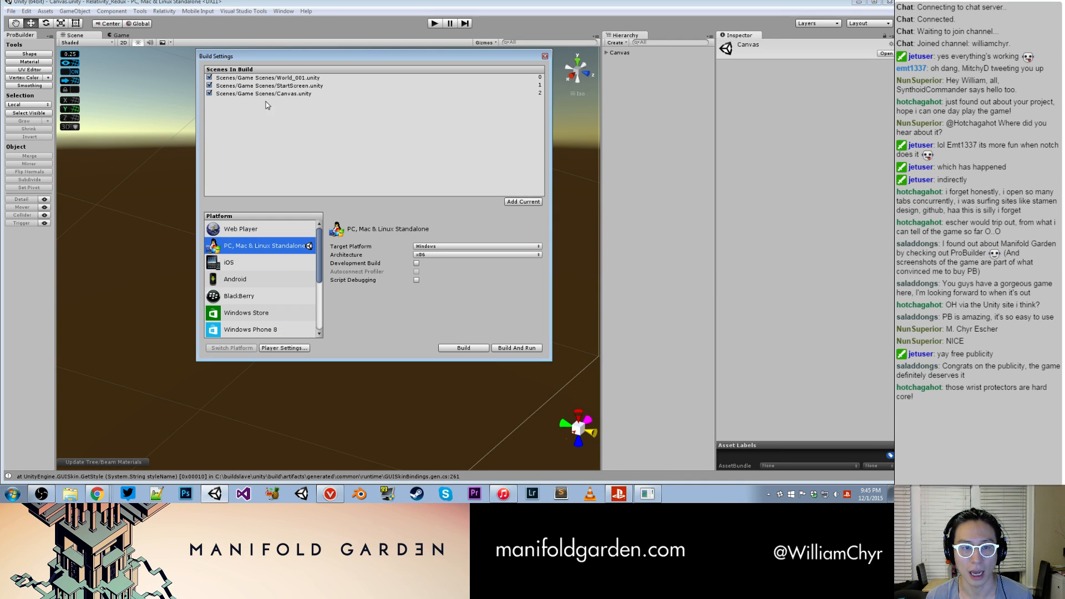
pyautogui.click(544, 56)
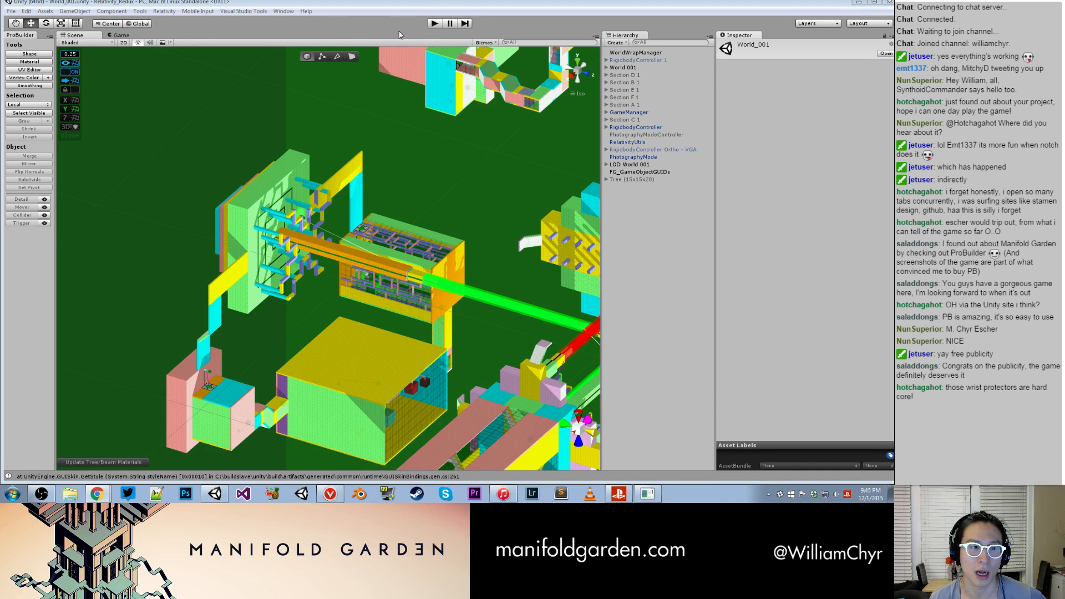
# - Run World_001 in play mode and close the forum tabs in the separate Chrome window that covers the game view
pyautogui.click(433, 23)
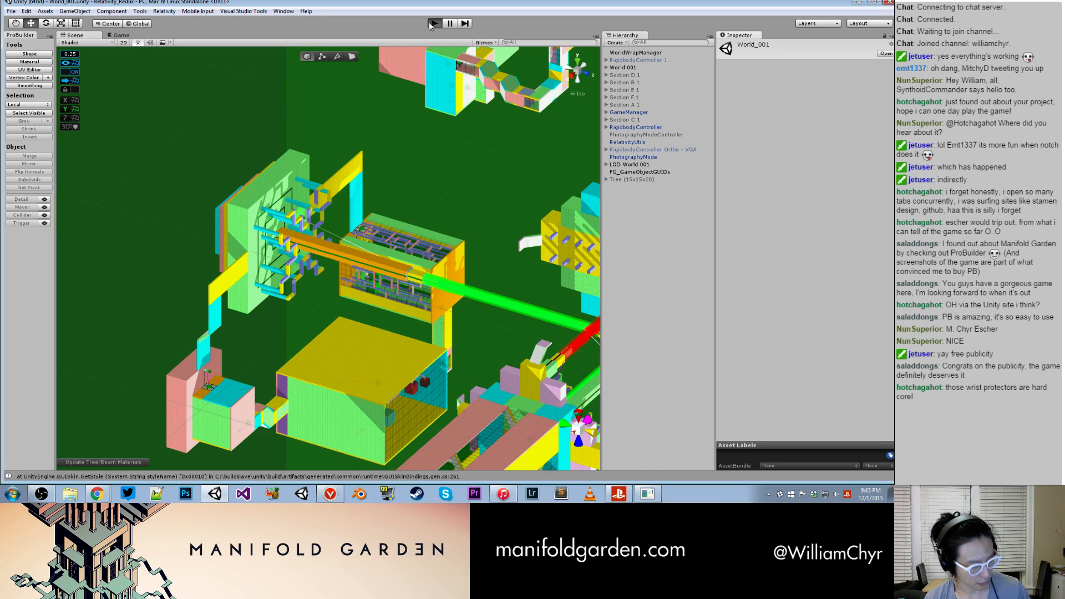
pyautogui.click(430, 24)
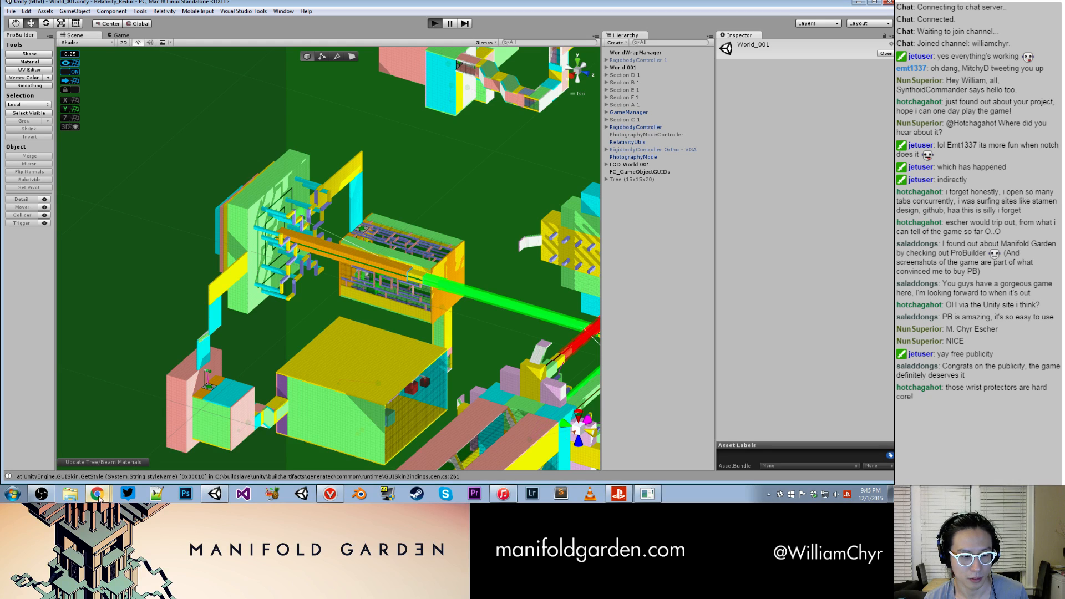
pyautogui.click(99, 495)
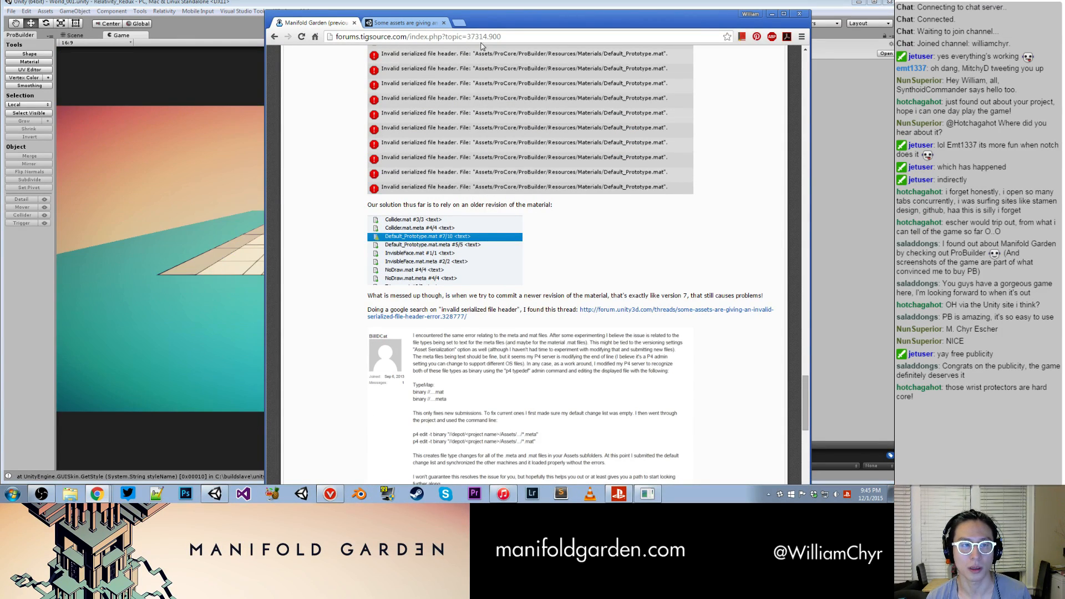
pyautogui.click(354, 24)
pyautogui.click(355, 23)
pyautogui.click(344, 128)
# - Enable noclip in the running game with the console command toggle_noclip, view the level from outside and stop play mode
pyautogui.press('w')
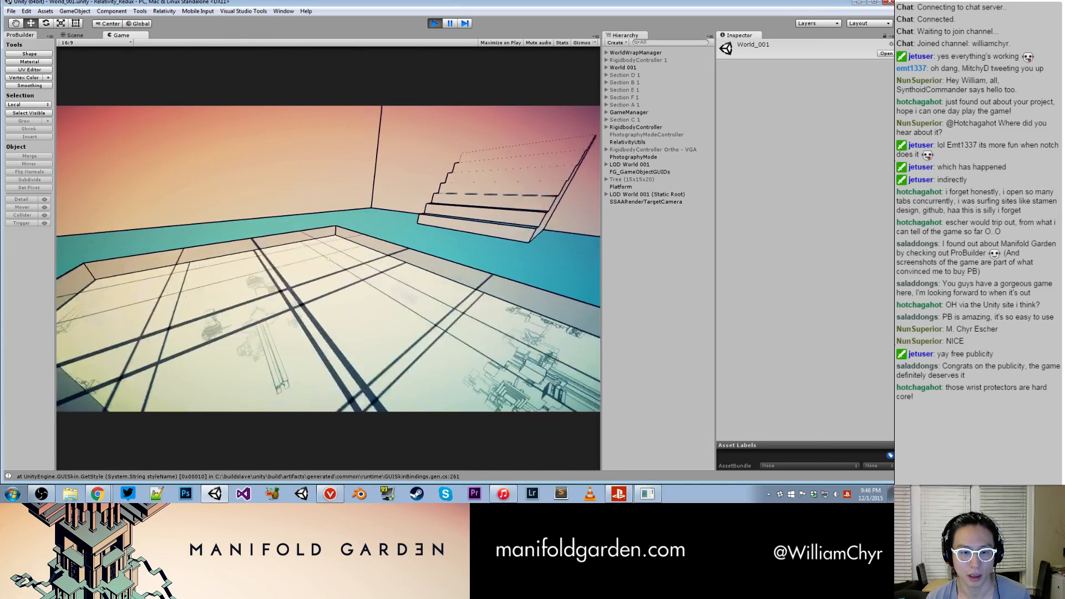
pyautogui.press('`')
pyautogui.write('toggel_noc')
pyautogui.press('BackSpace')
pyautogui.press('BackSpace')
pyautogui.press('BackSpace')
pyautogui.press('BackSpace')
pyautogui.press('BackSpace')
pyautogui.press('BackSpace')
pyautogui.press('BackSpace')
pyautogui.write('gle_noclip')
pyautogui.press('Return')
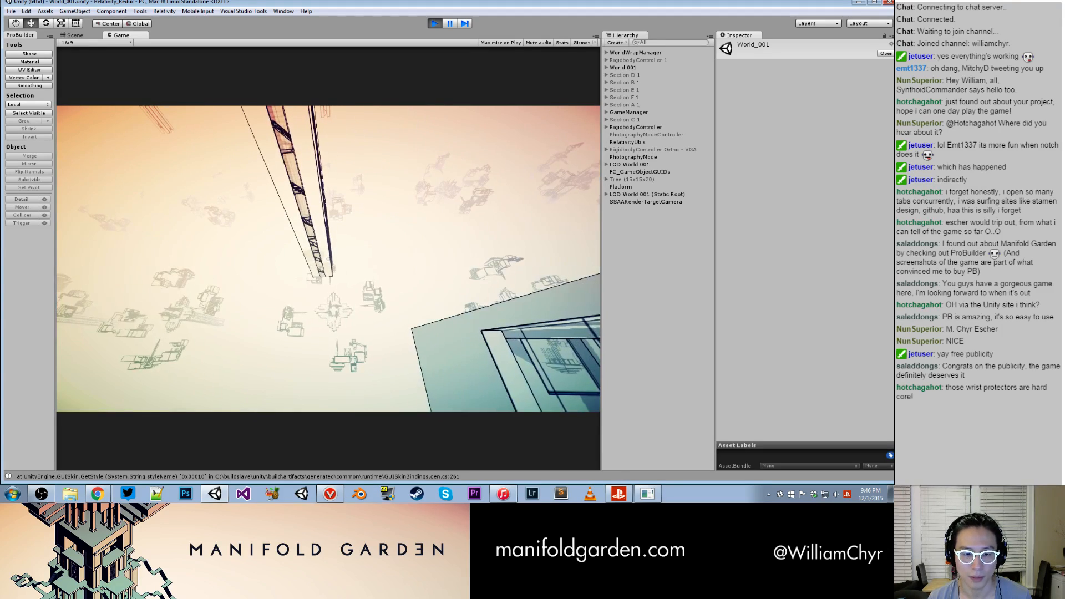
pyautogui.hotkey('ctrl', 'p')
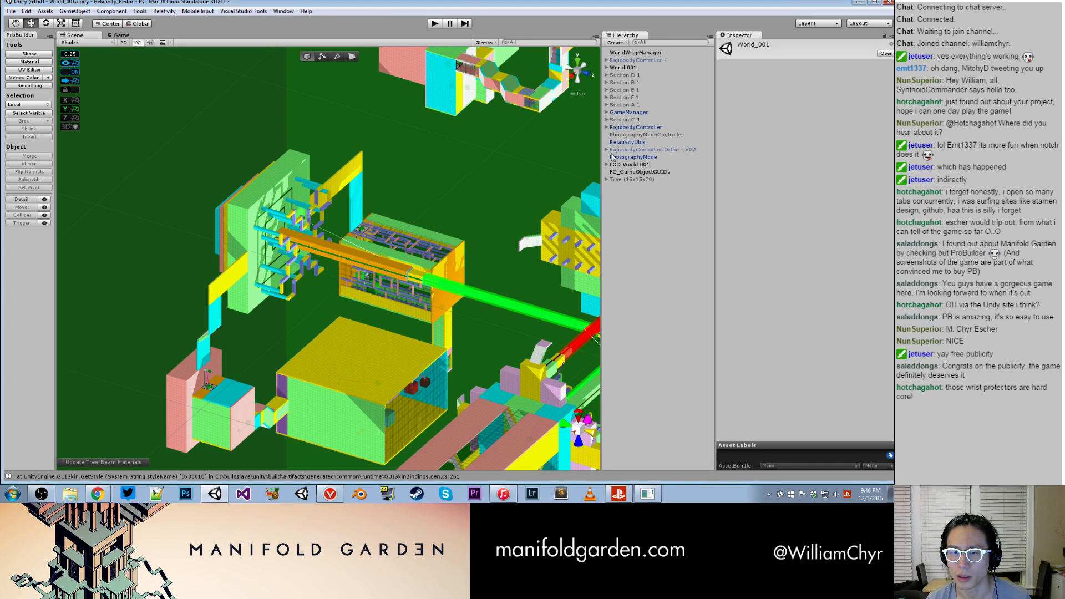
# - Create an empty object from Section F 1 Combined and place it directly under LOD World 001, above that section
pyautogui.click(606, 165)
pyautogui.doubleClick(643, 216)
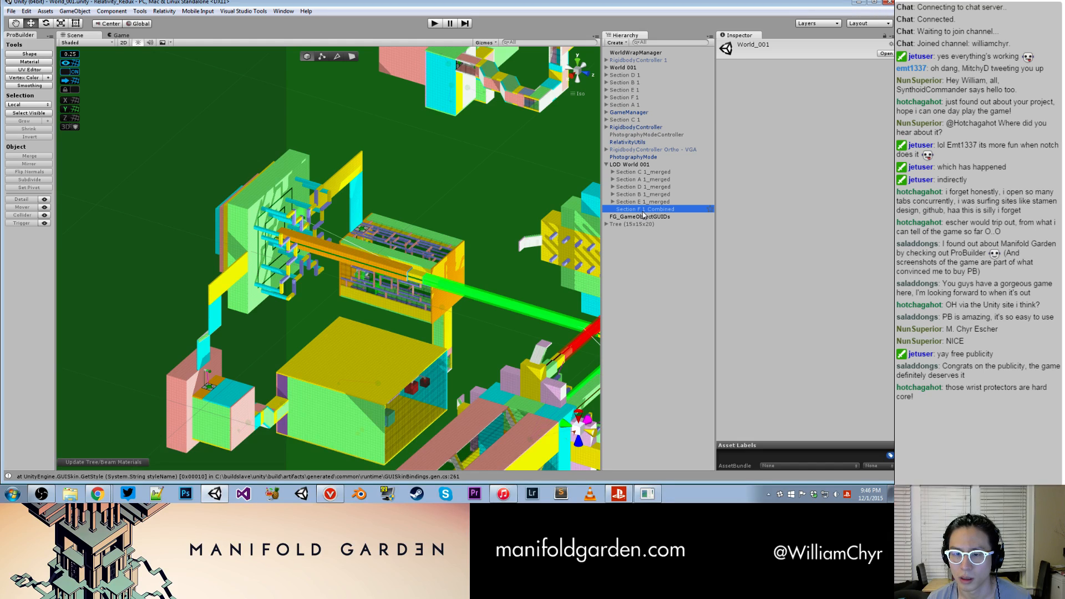
pyautogui.click(651, 233)
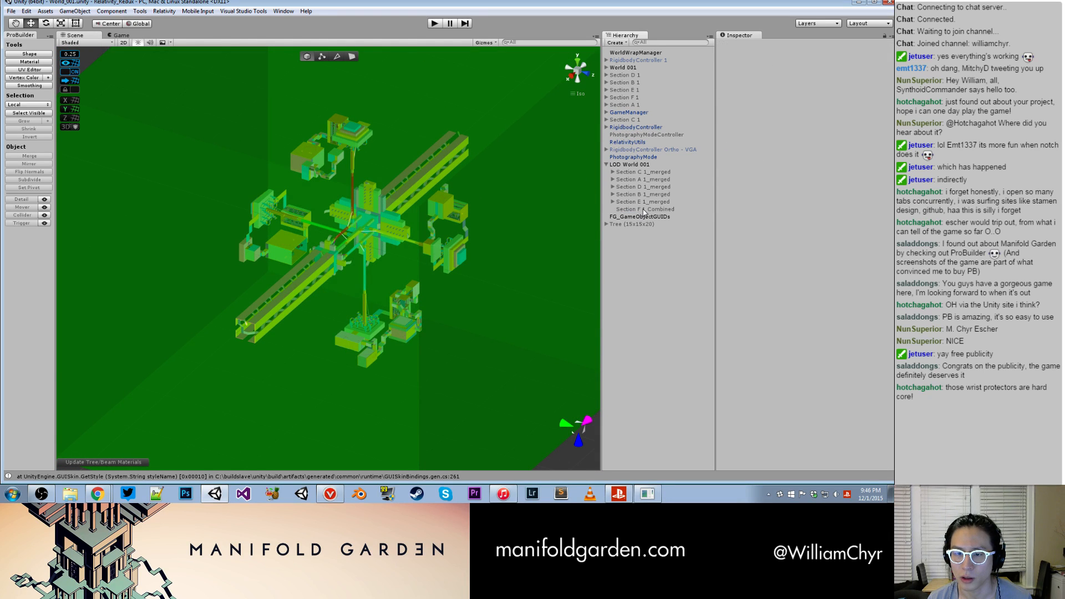
pyautogui.click(642, 210)
pyautogui.rightClick(642, 209)
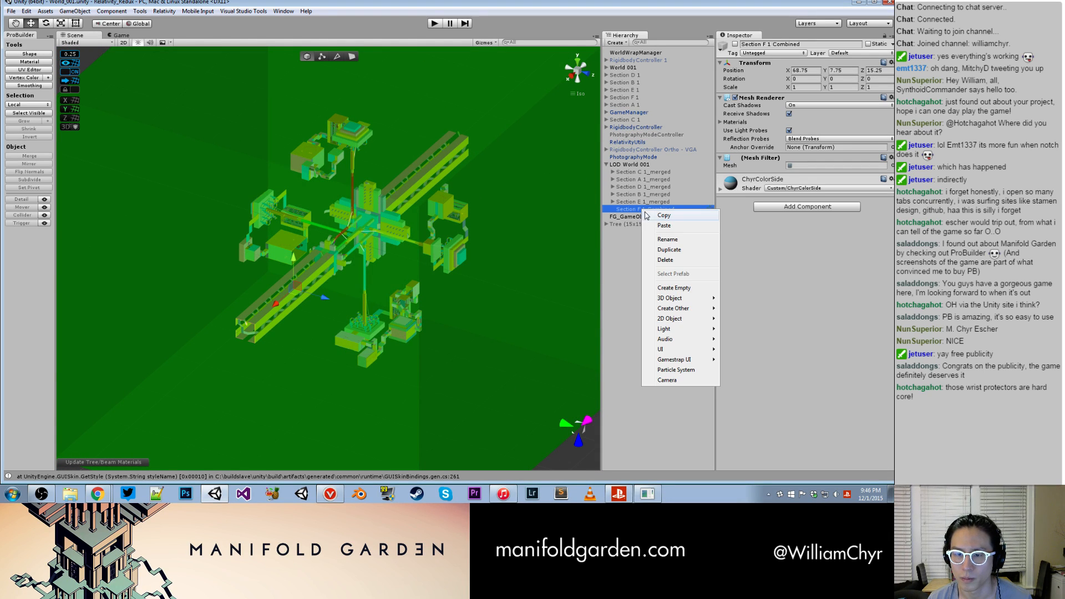
pyautogui.click(669, 285)
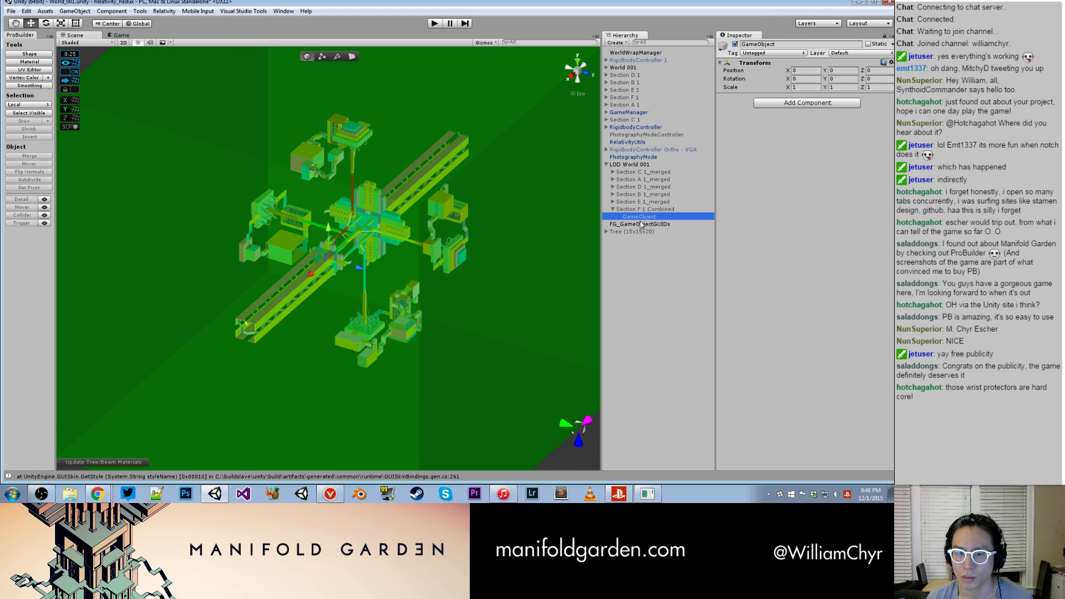
pyautogui.moveTo(642, 217); pyautogui.dragTo(639, 207)
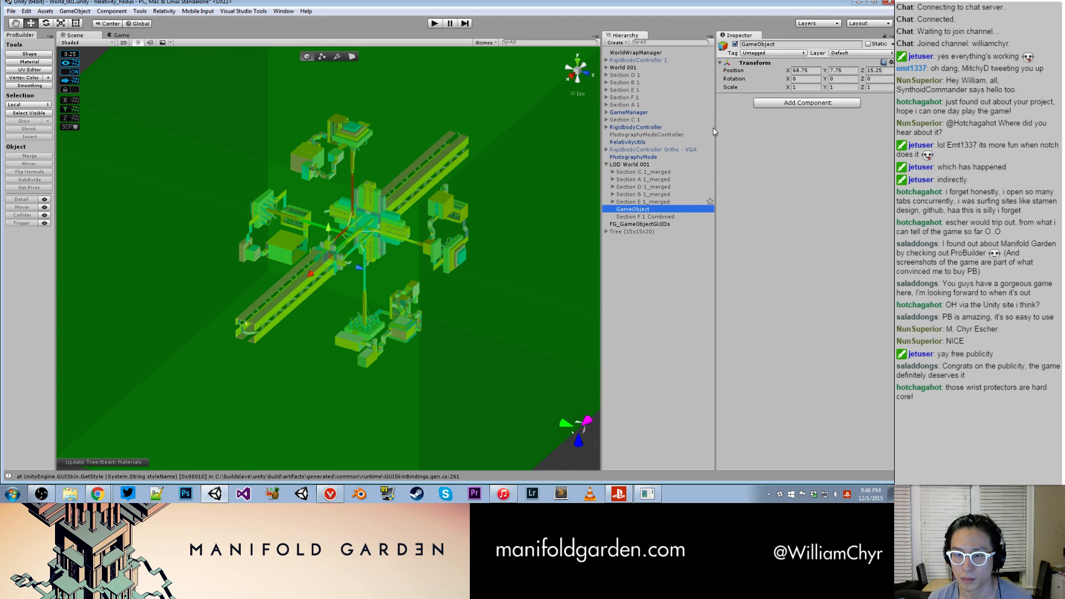
# - Rename the new empty object as Section F 1_merged
pyautogui.click(775, 45)
pyautogui.press('Home')
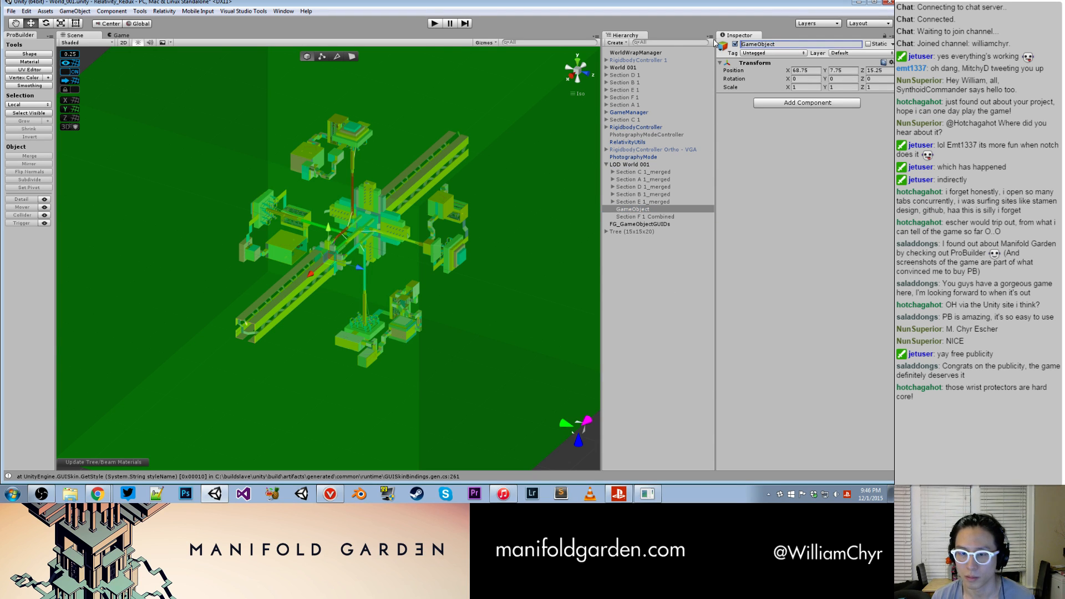
pyautogui.write('Section ')
pyautogui.write('F 1_')
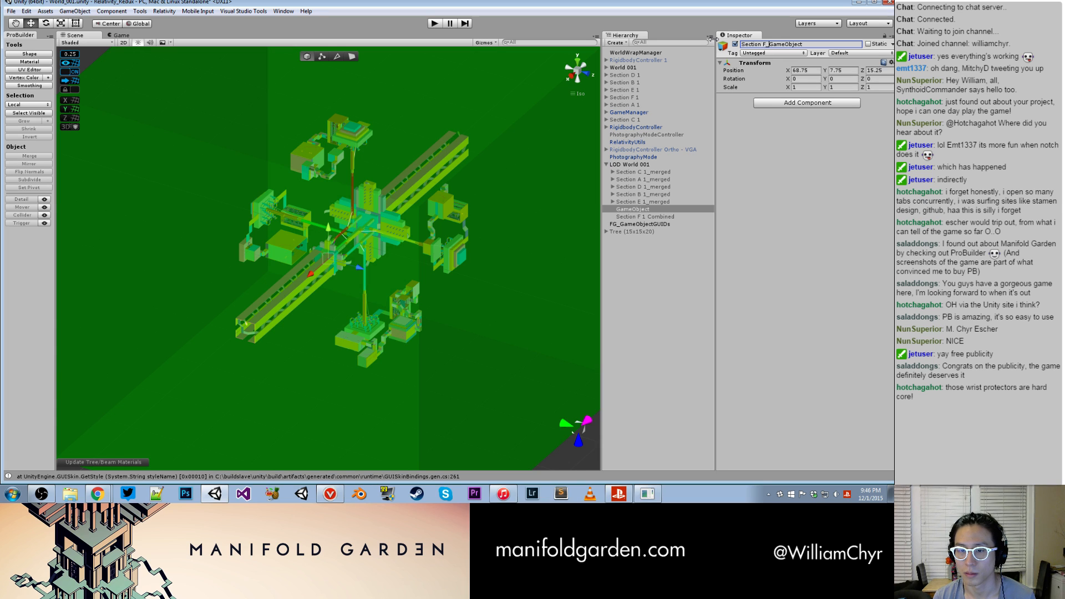
pyautogui.write('merged')
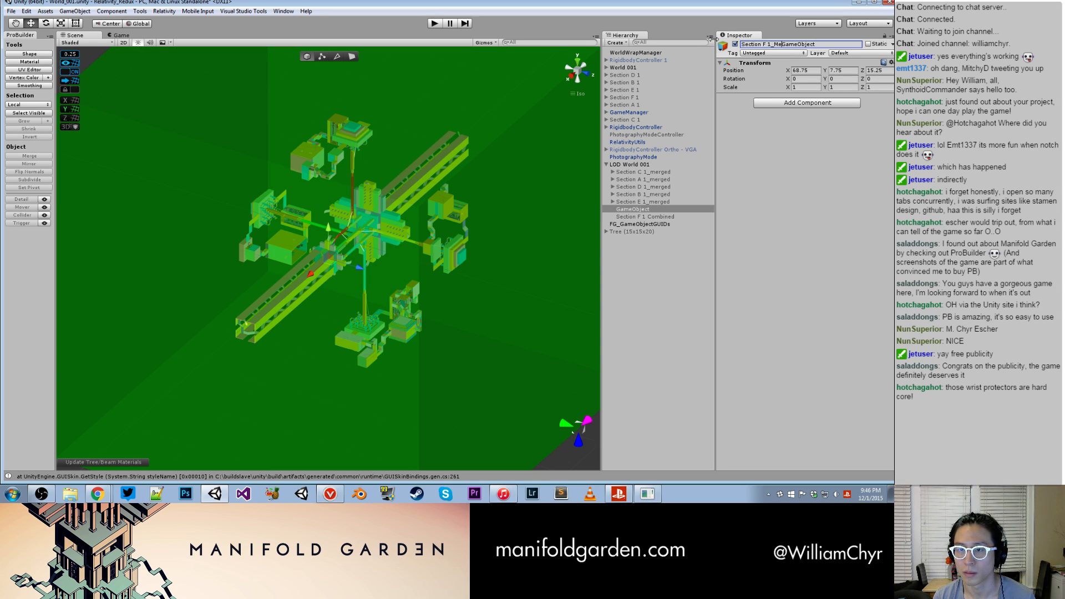
pyautogui.hotkey('shift', 'End')
pyautogui.press('Delete')
pyautogui.press('Return')
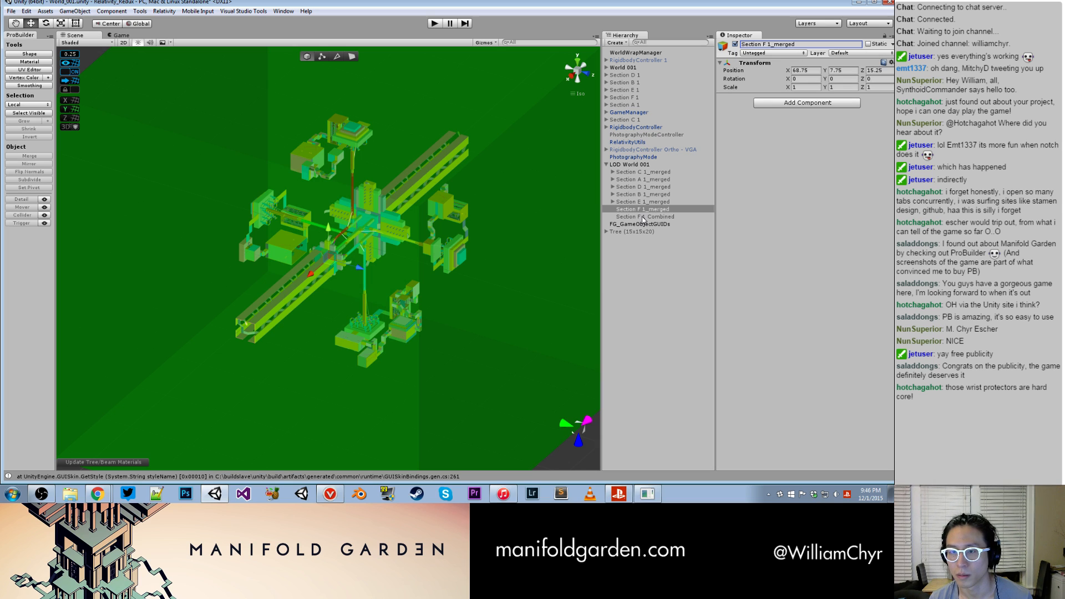
# - Rename Section F 1 Combined as COMBINED, matching the child of Section E 1_merged, and parent it to Section F 1_merged
pyautogui.click(643, 216)
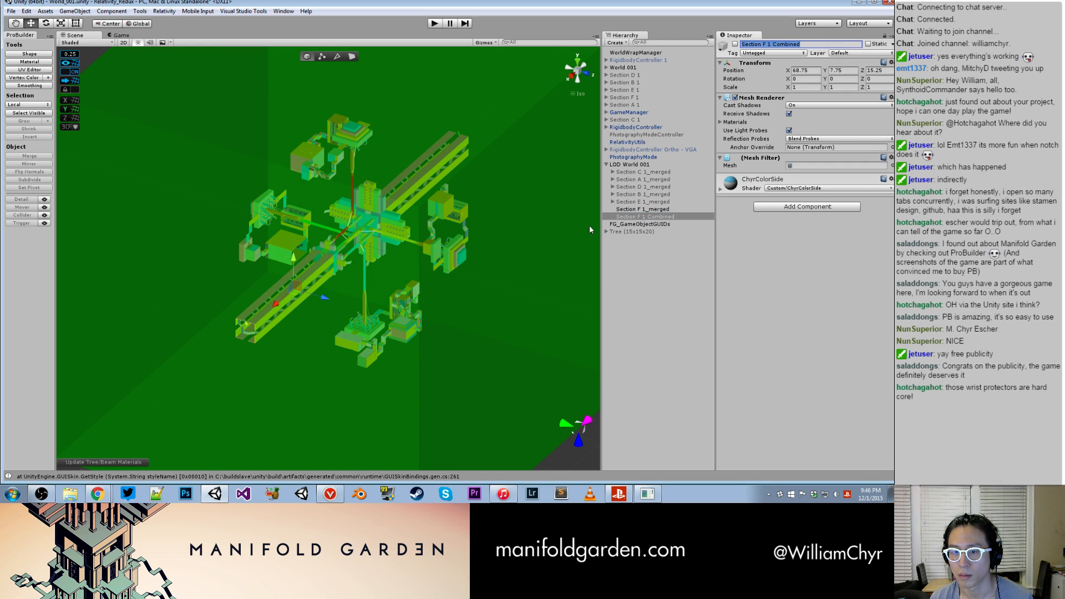
pyautogui.click(613, 202)
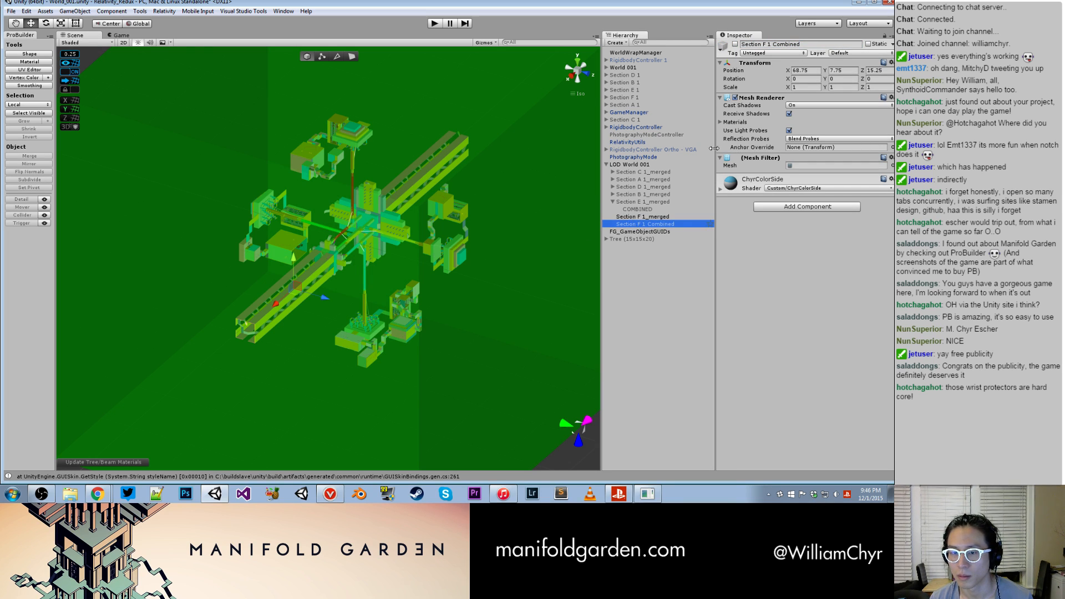
pyautogui.click(806, 45)
pyautogui.write('COMBINED')
pyautogui.press('Return')
pyautogui.moveTo(664, 223); pyautogui.dragTo(668, 217)
# - Activate the COMBINED child mesh, deactivate its parent Section F 1_merged and clear the selection
pyautogui.click(669, 217)
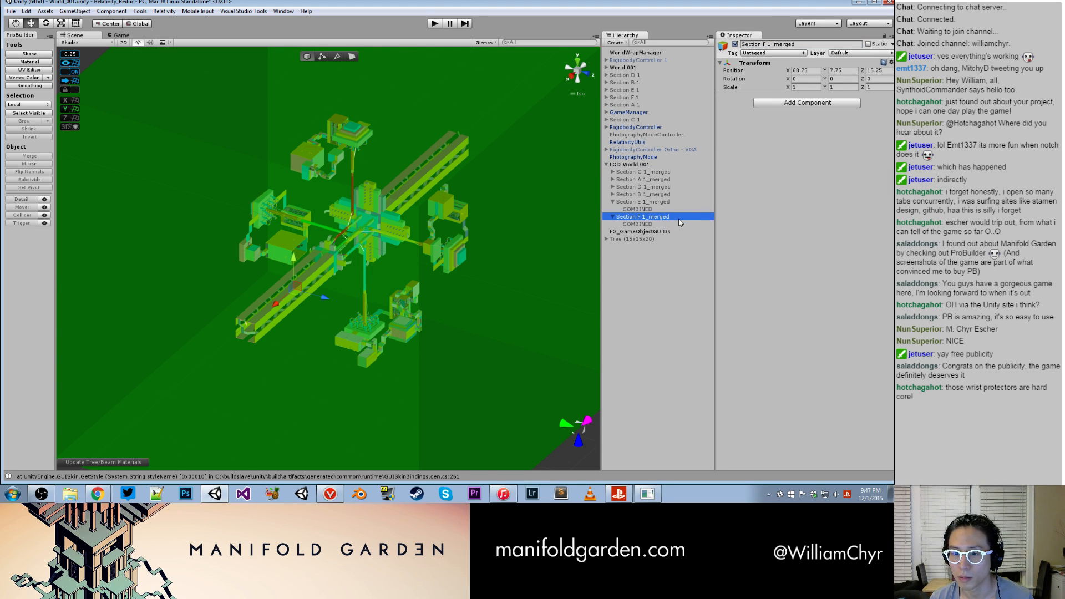
pyautogui.click(664, 223)
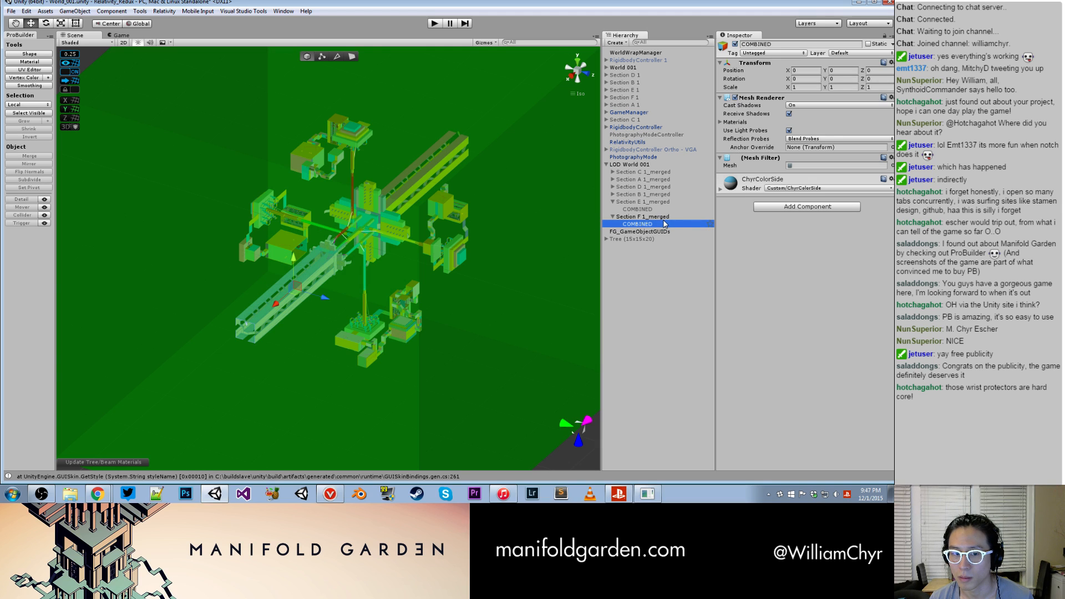
pyautogui.click(663, 217)
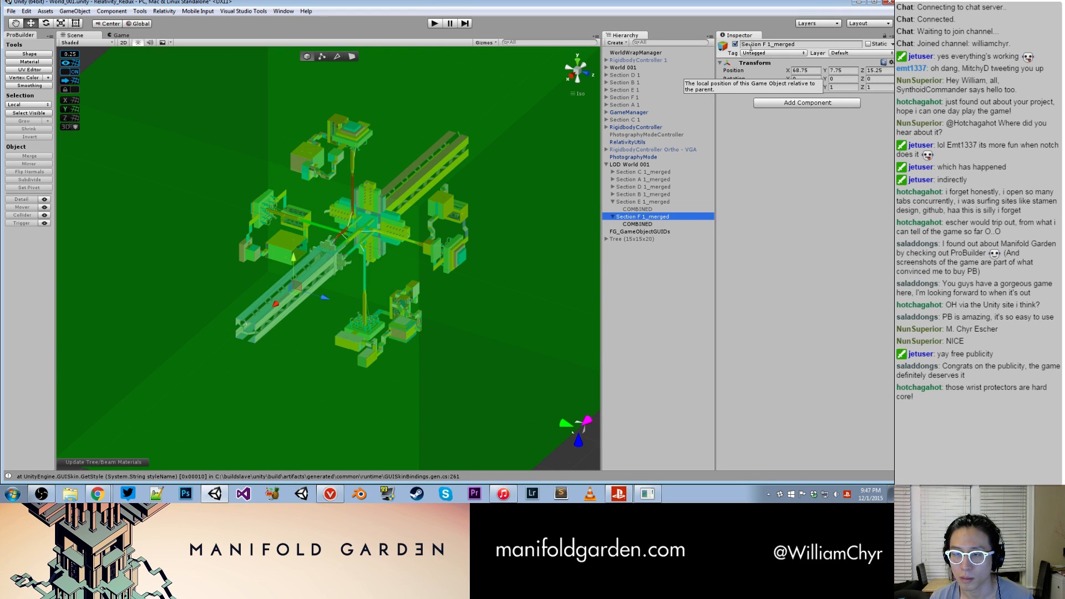
pyautogui.click(736, 44)
pyautogui.click(645, 308)
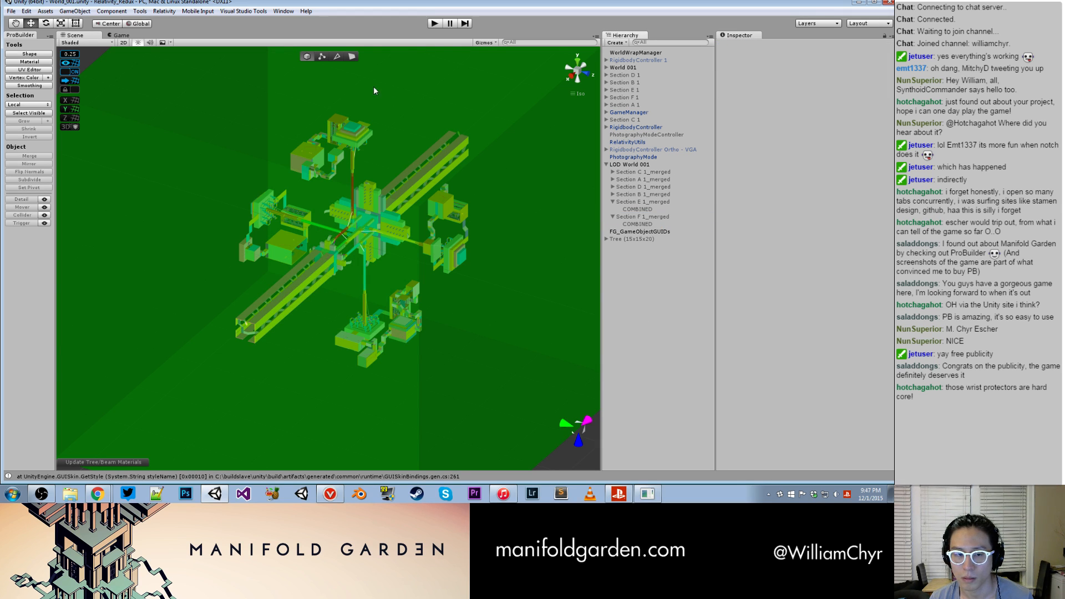
# - Run World_001 in play mode again and enable noclip with the console command toggle_noclip
pyautogui.click(435, 24)
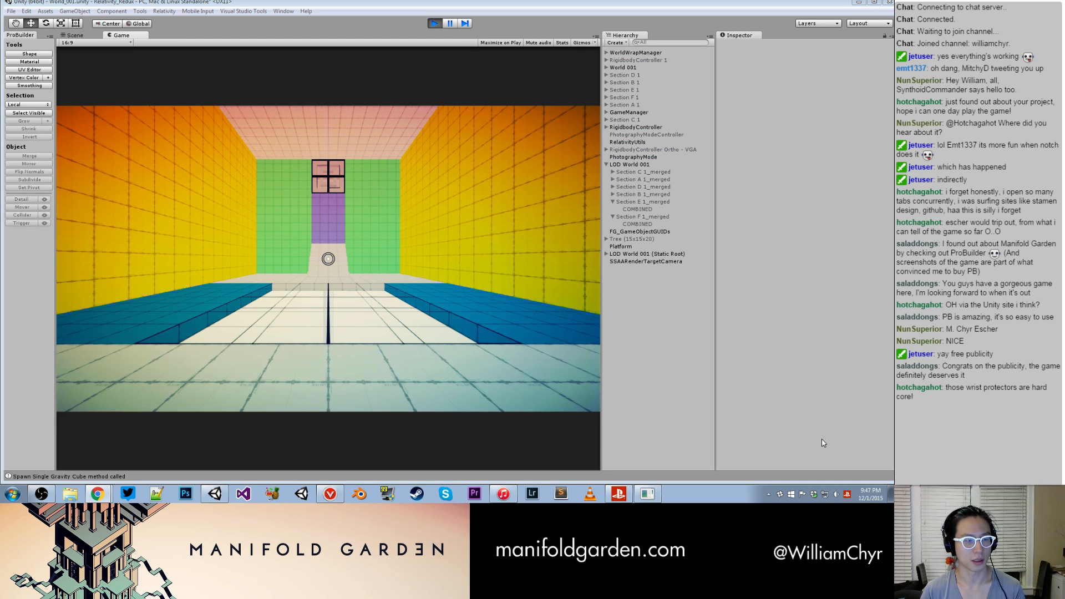
pyautogui.click(457, 362)
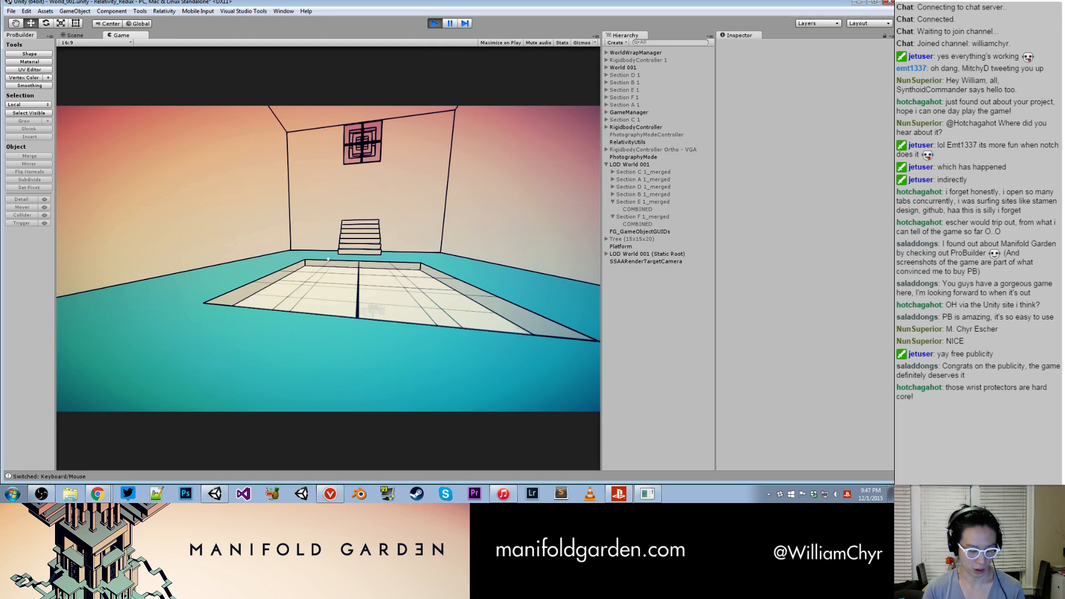
pyautogui.press('`')
pyautogui.write('toggle_world')
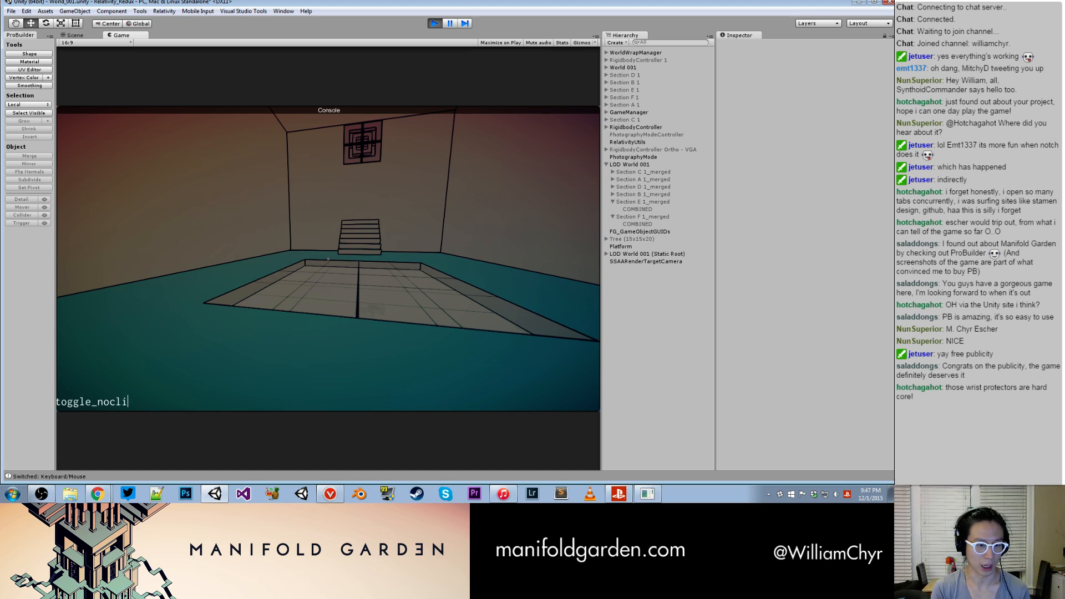
pyautogui.press('Return')
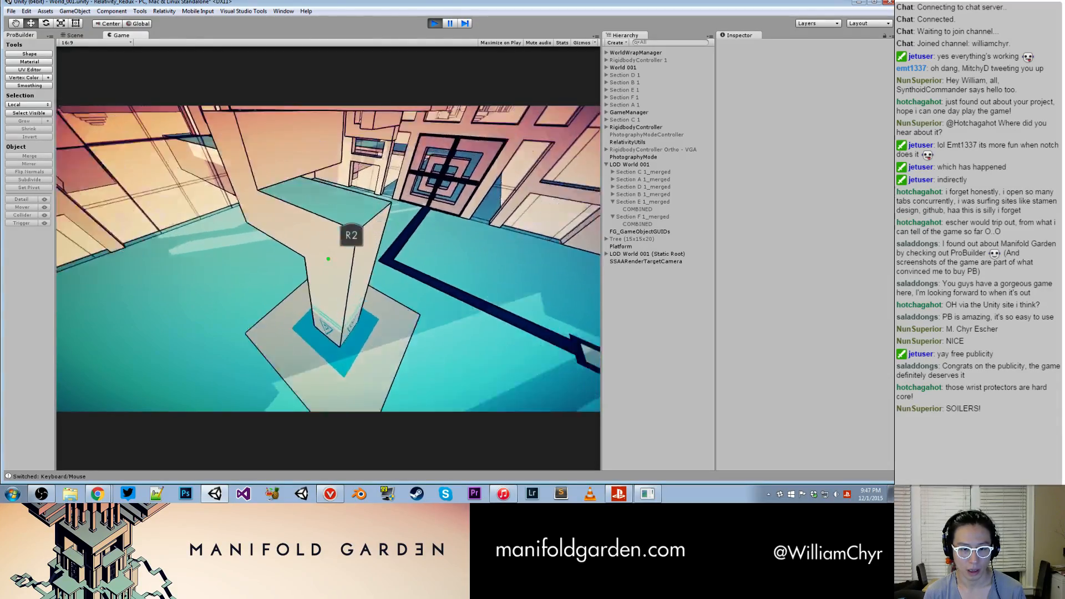
# - Move through the tall windowed room in the running game and examine the cube pillar and surrounding geometry from several sides
pyautogui.press('w')
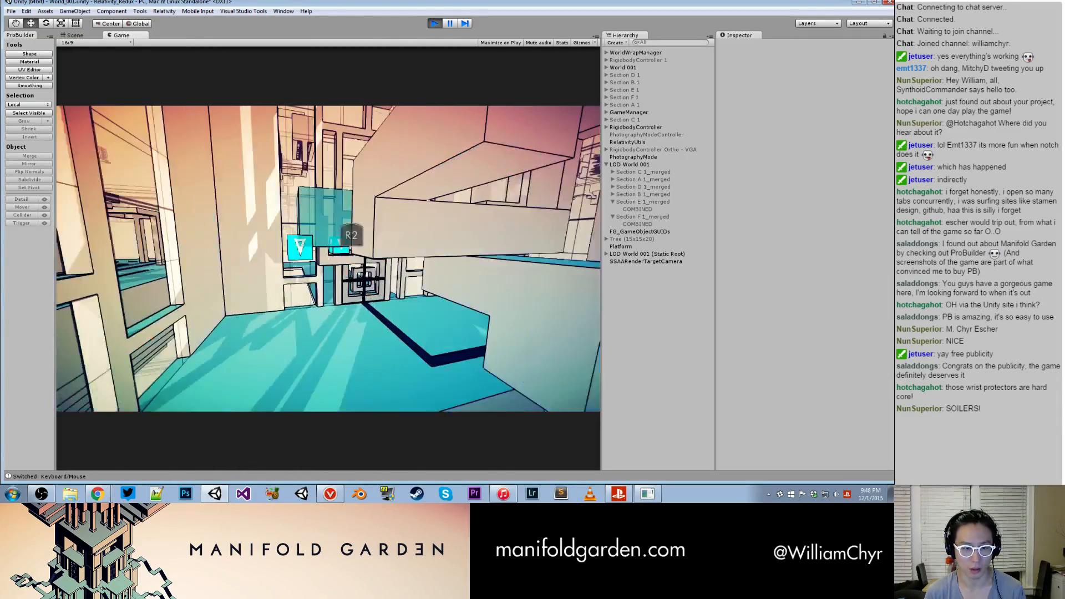
pyautogui.press('w')
pyautogui.press('w')
pyautogui.press('d')
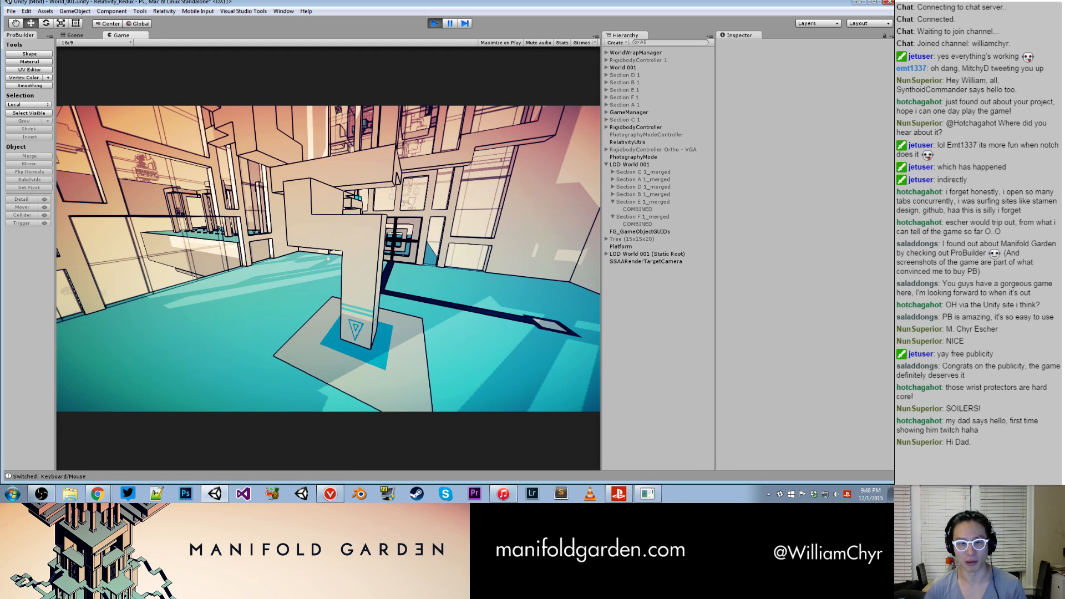
pyautogui.press('w')
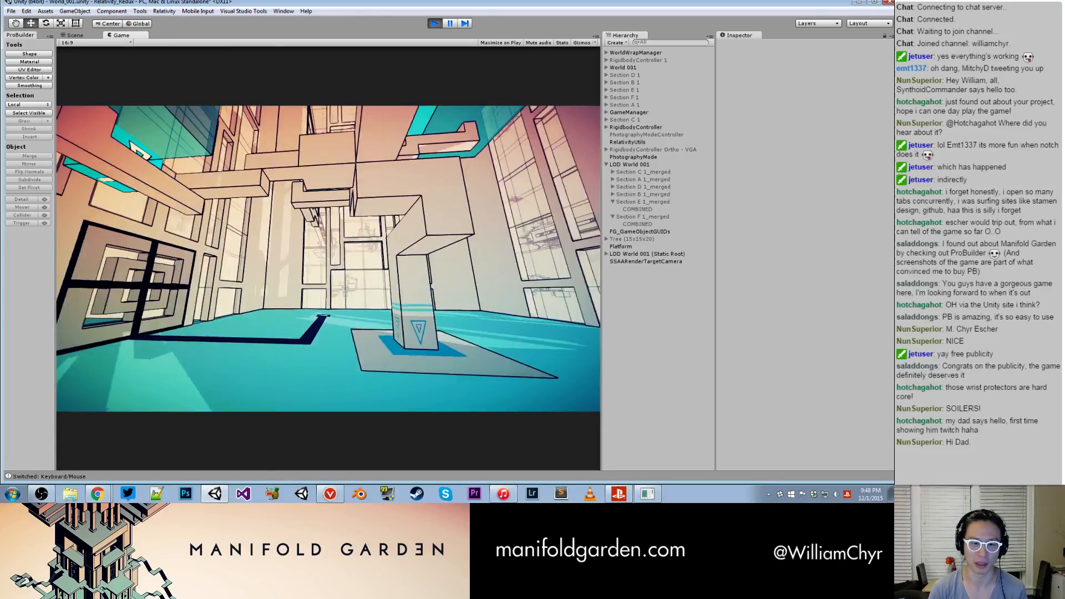
pyautogui.press('w')
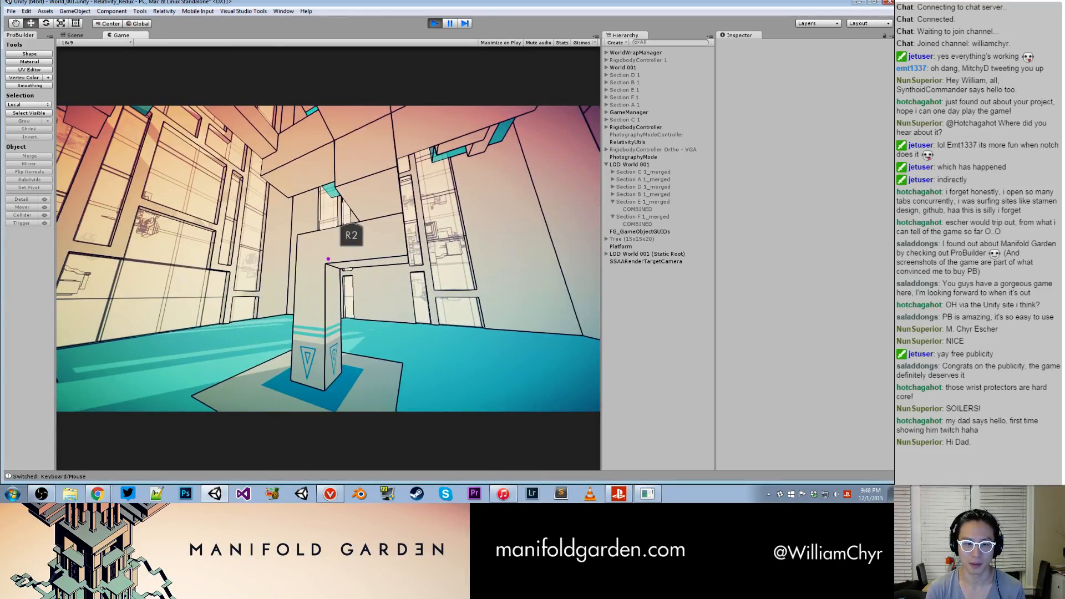
# - Move around the teal-floored room in the running game and examine the cube tree from below and above
pyautogui.press('s')
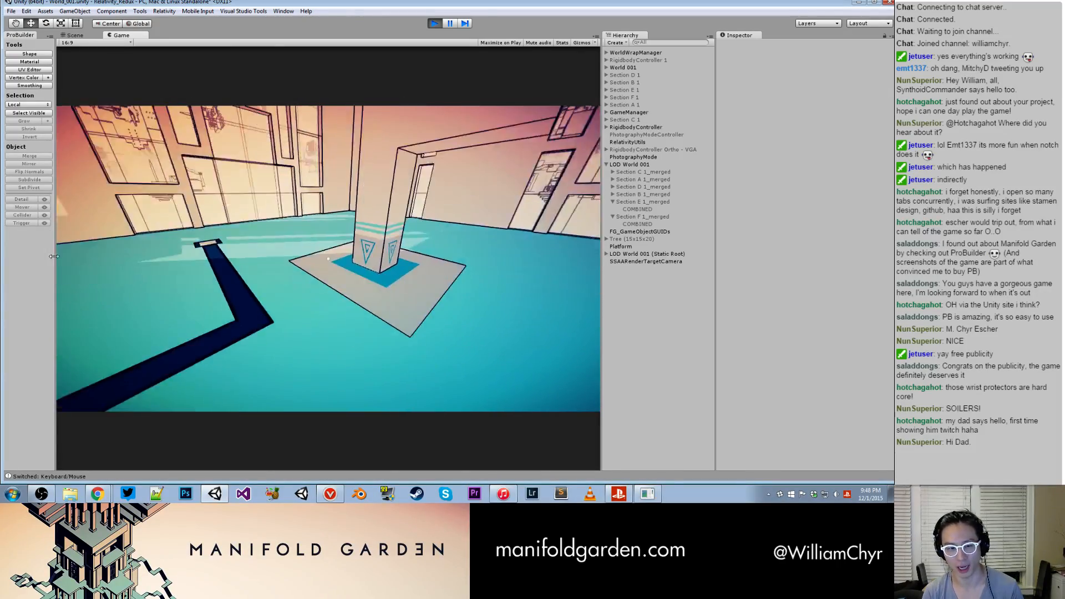
pyautogui.press('w')
pyautogui.press('w')
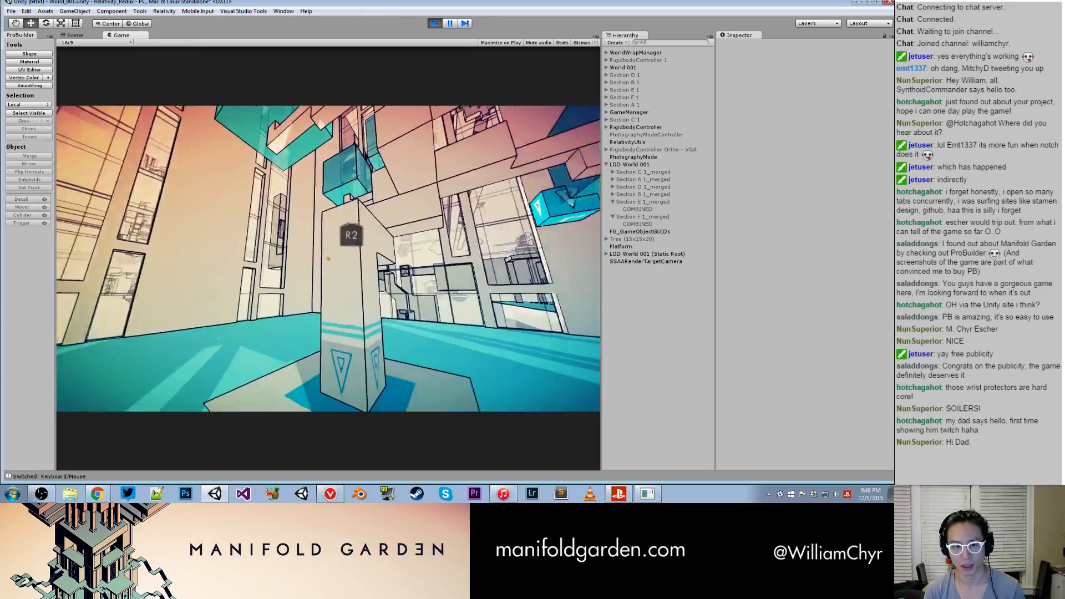
pyautogui.press('w')
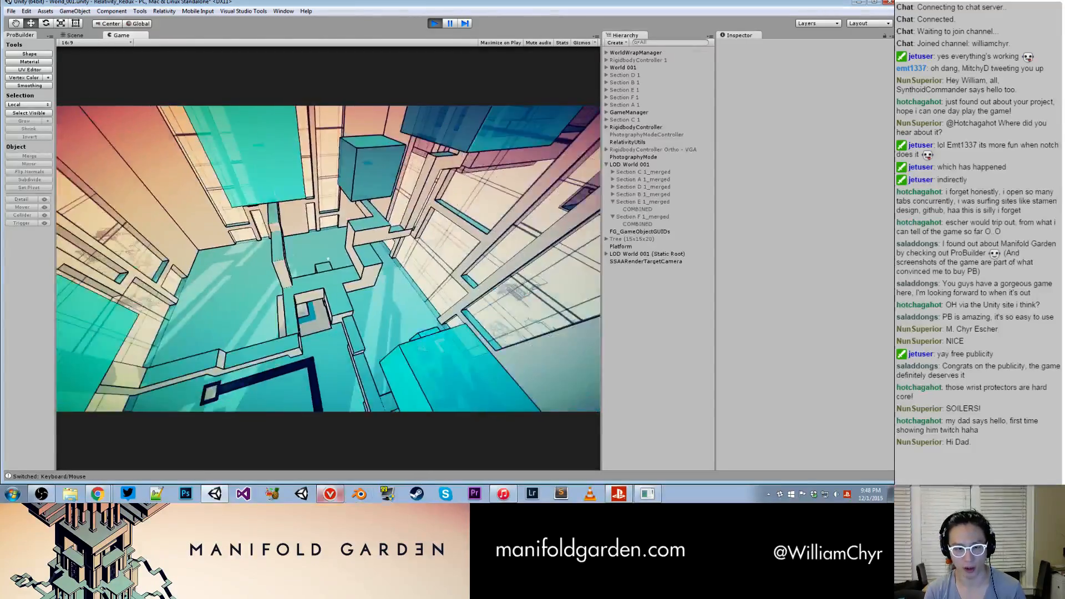
pyautogui.press('w')
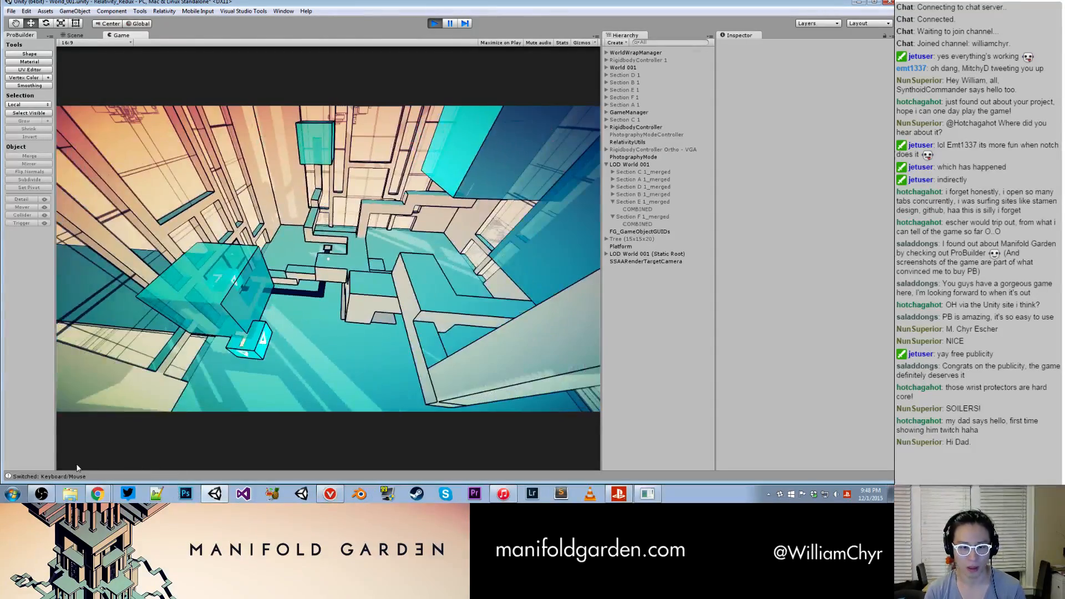
# - Pause the game, switch to the Trello board in Chrome and view the screenshot attached to the DONE card "Tree merged mesh normals seem messed up"
pyautogui.hotkey('ctrl', 'shift', 'p')
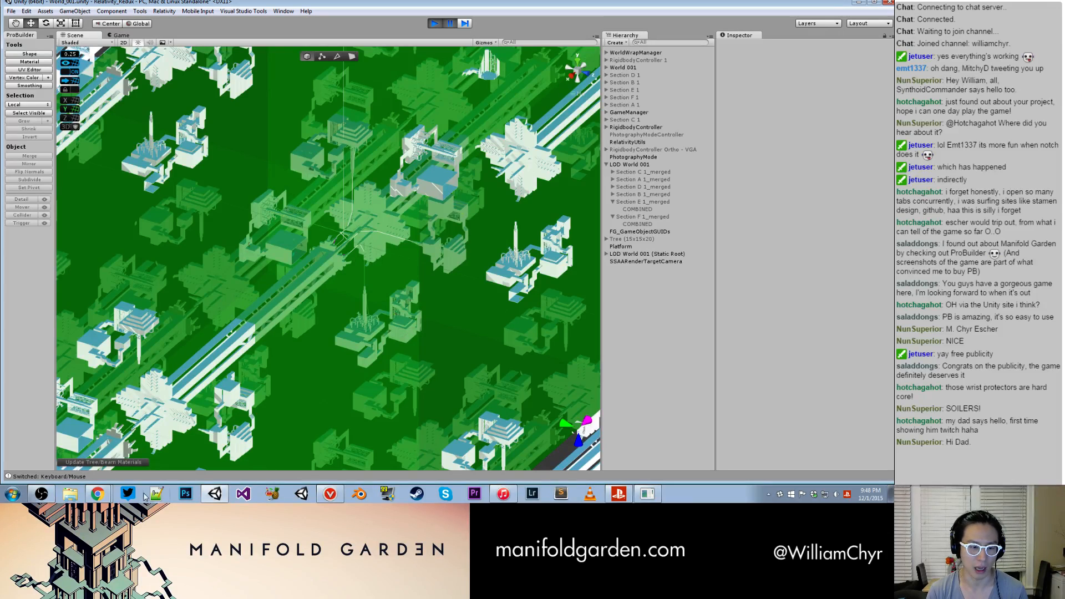
pyautogui.click(96, 493)
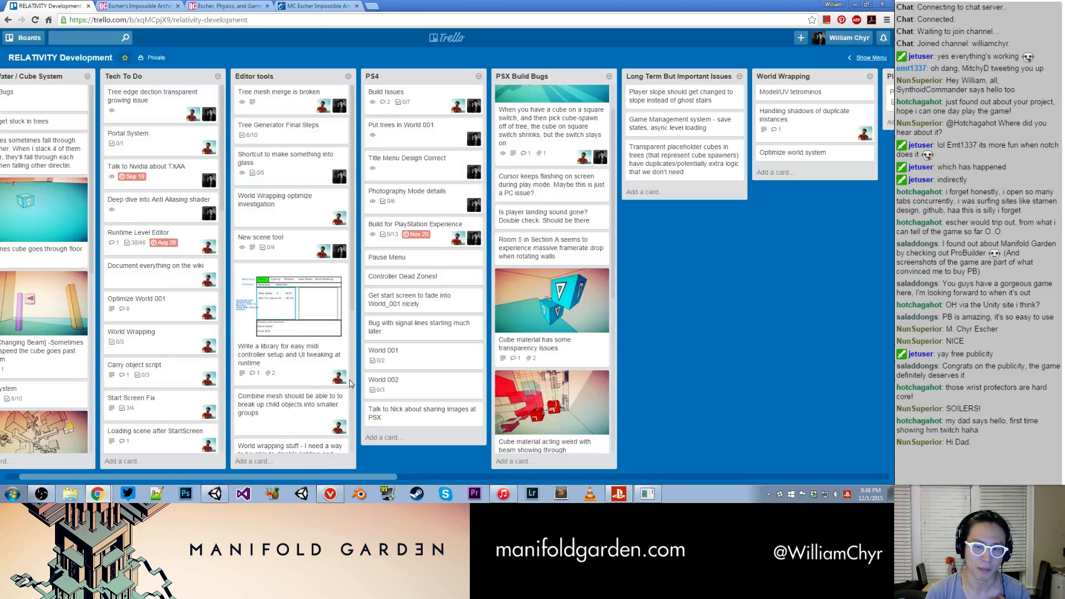
pyautogui.moveTo(217, 476); pyautogui.dragTo(793, 477)
pyautogui.click(690, 371)
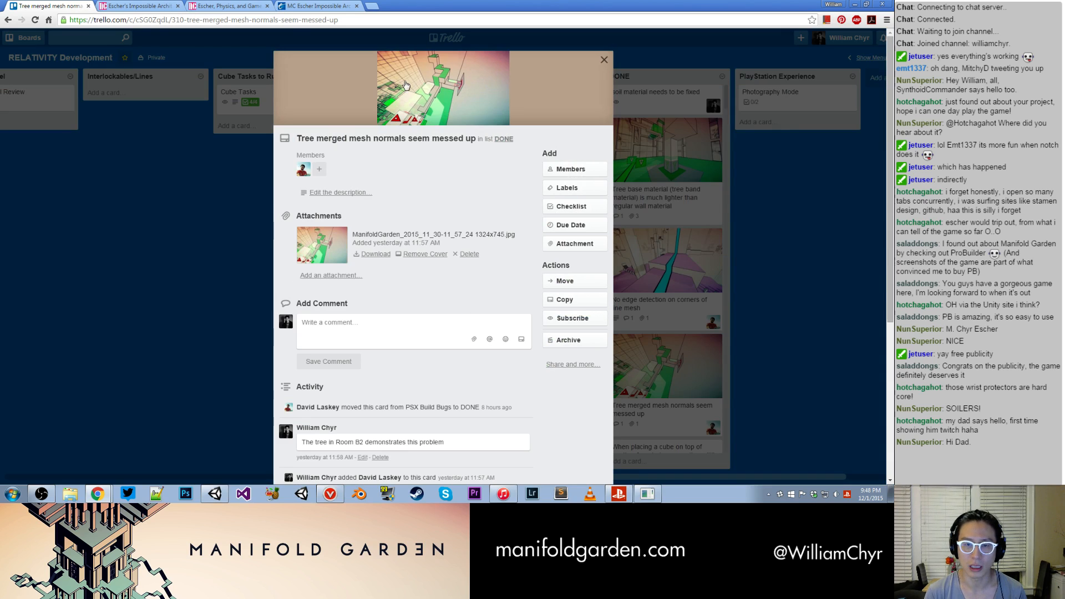
pyautogui.click(321, 256)
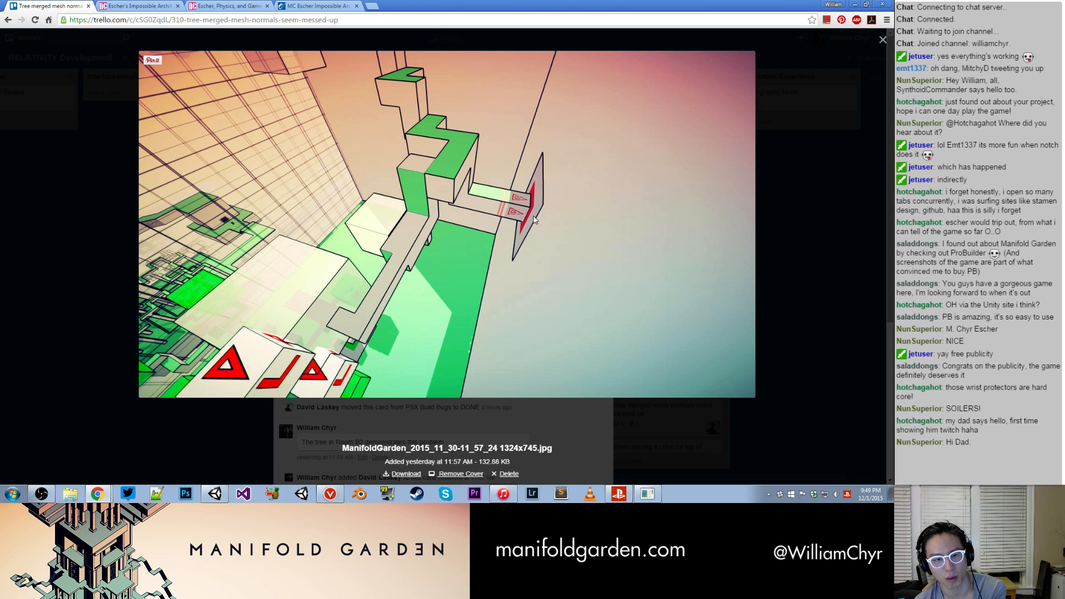
pyautogui.click(882, 39)
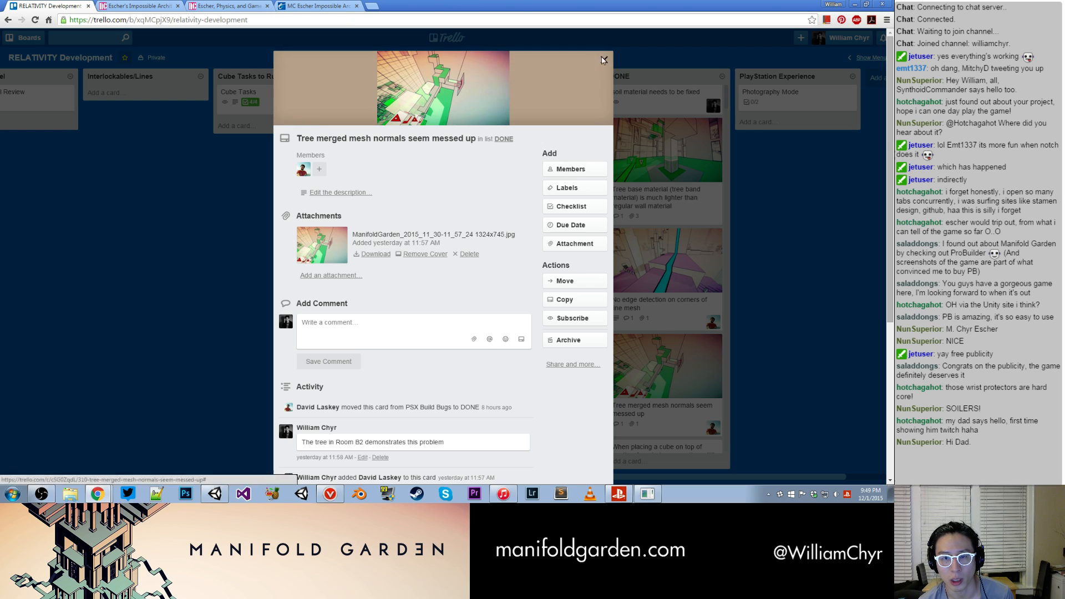
pyautogui.click(604, 60)
# - Switch back to Unity and resume the game in the Game view to look at the tall tree again
pyautogui.click(224, 495)
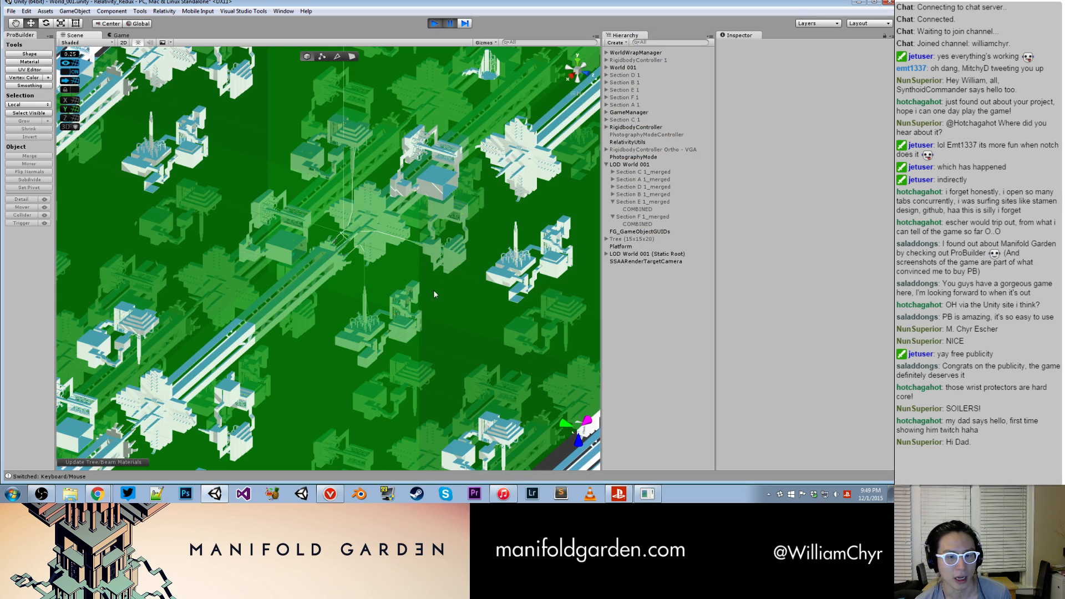
pyautogui.click(120, 34)
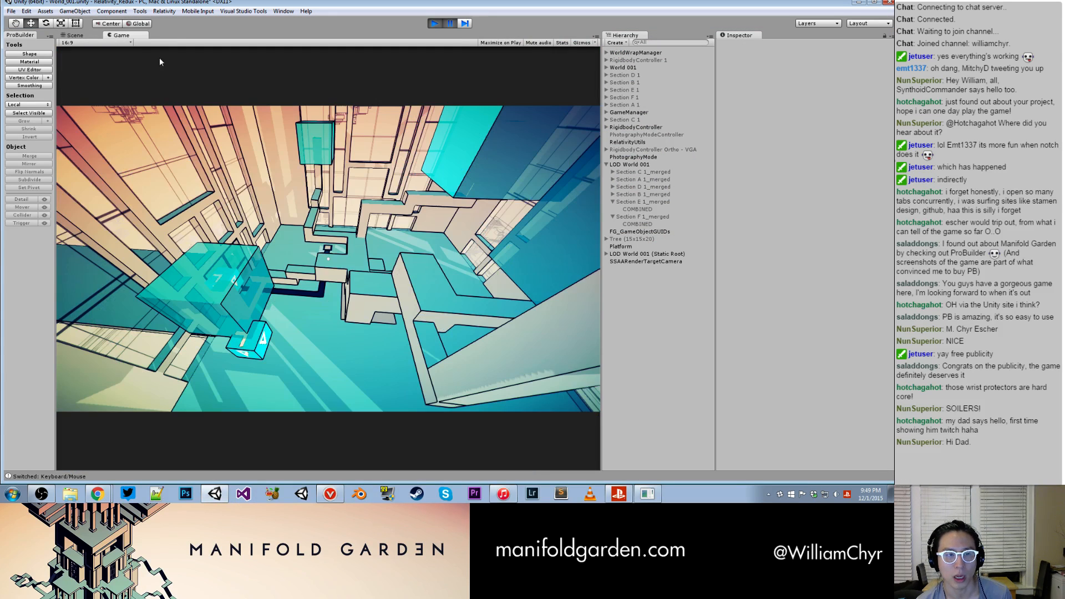
pyautogui.click(445, 269)
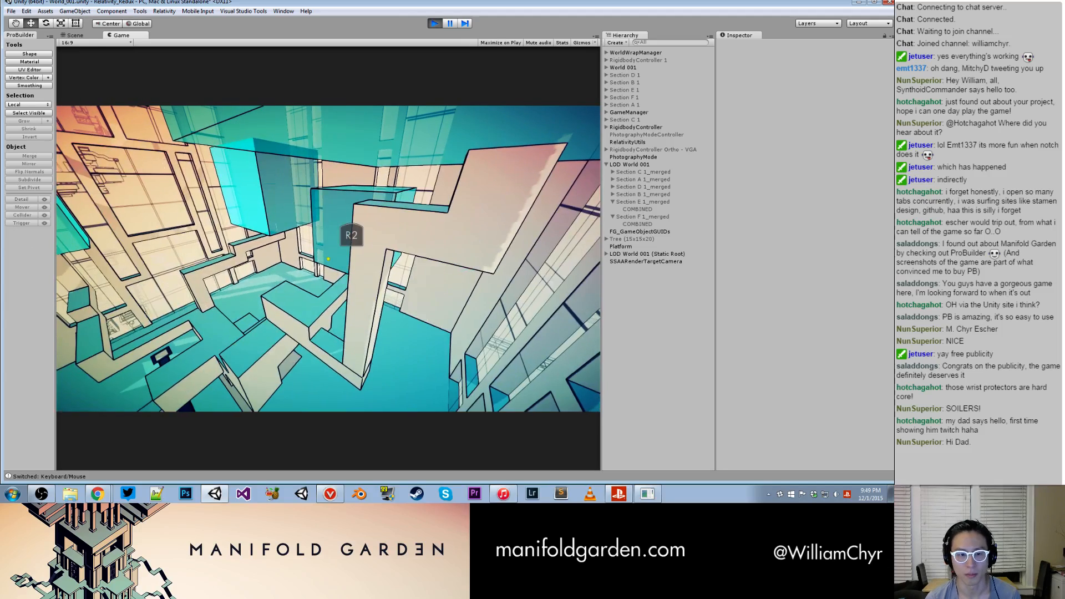
# - Pause the game and add the Trello card "Redo trees that are too high. Lower all of them so the boxes look to be easily within reach" to PSX Build Bugs
pyautogui.hotkey('ctrl', 'shift', 'p')
pyautogui.click(97, 494)
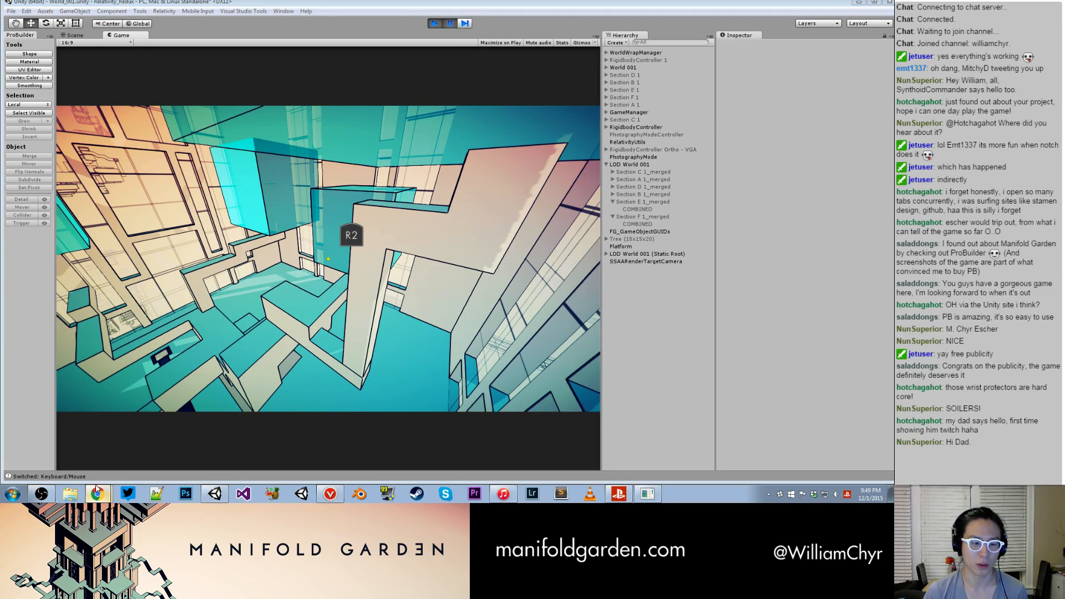
pyautogui.moveTo(556, 477); pyautogui.dragTo(210, 423)
pyautogui.scroll(-1, 276, 304)
pyautogui.scroll(-3, 276, 303)
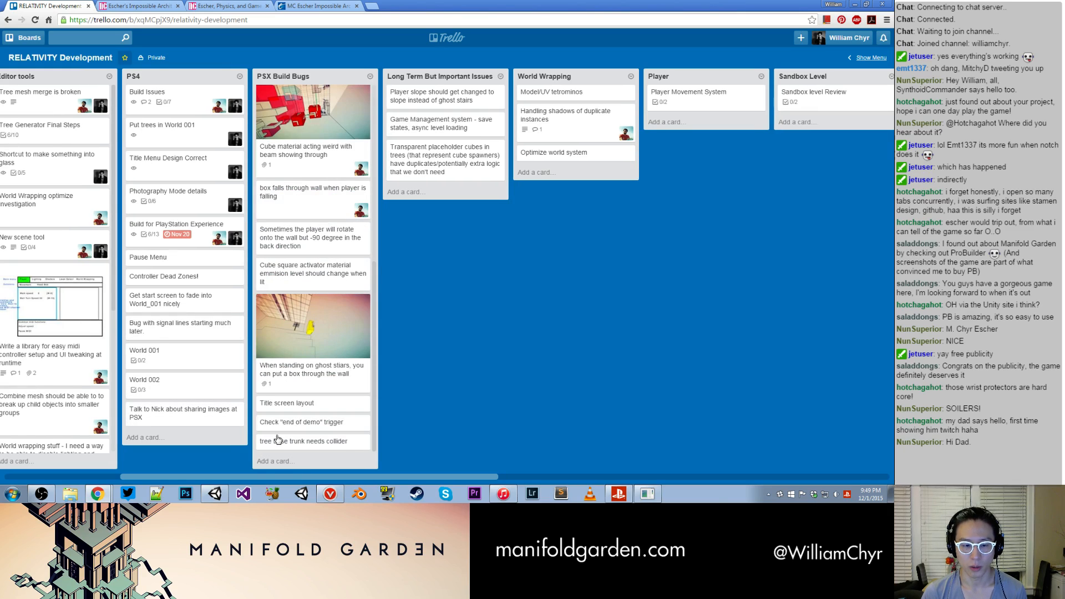
pyautogui.click(276, 462)
pyautogui.write('TR')
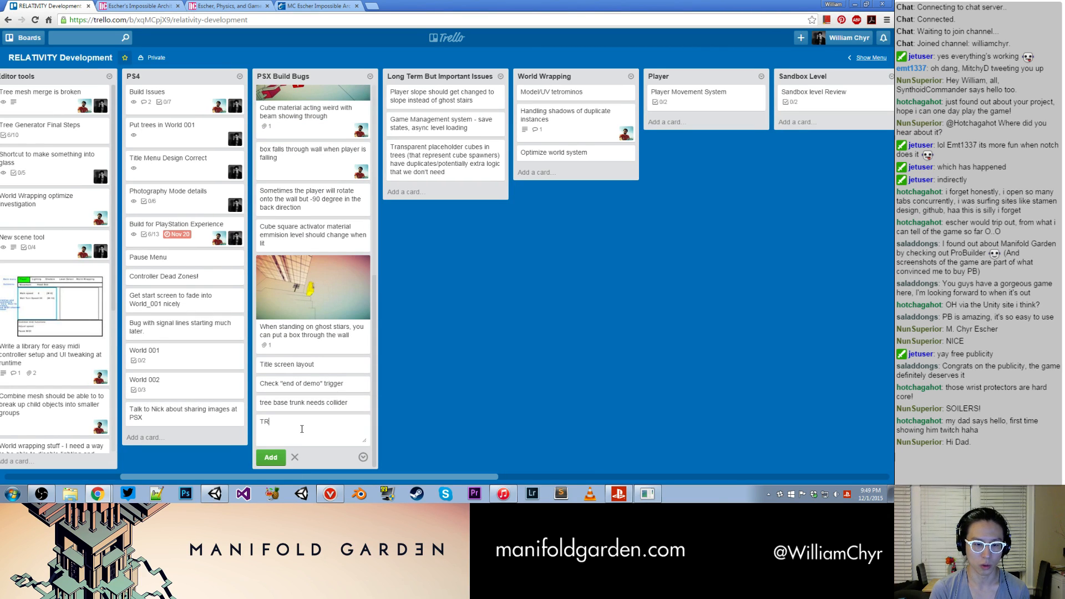
pyautogui.write('edo tree s that are too high. Lowe')
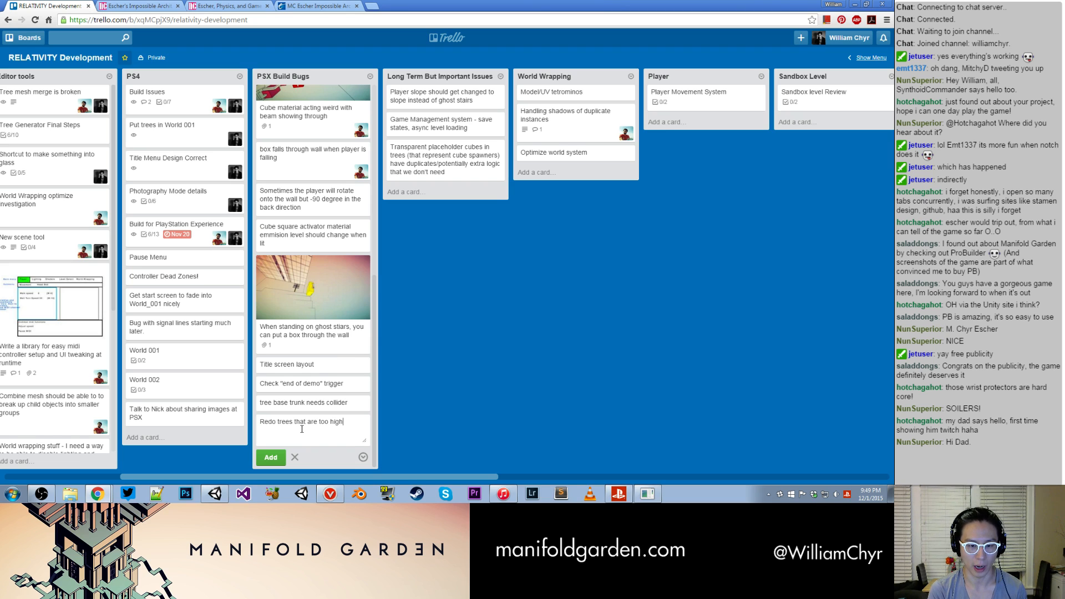
pyautogui.write('r all of them so thee')
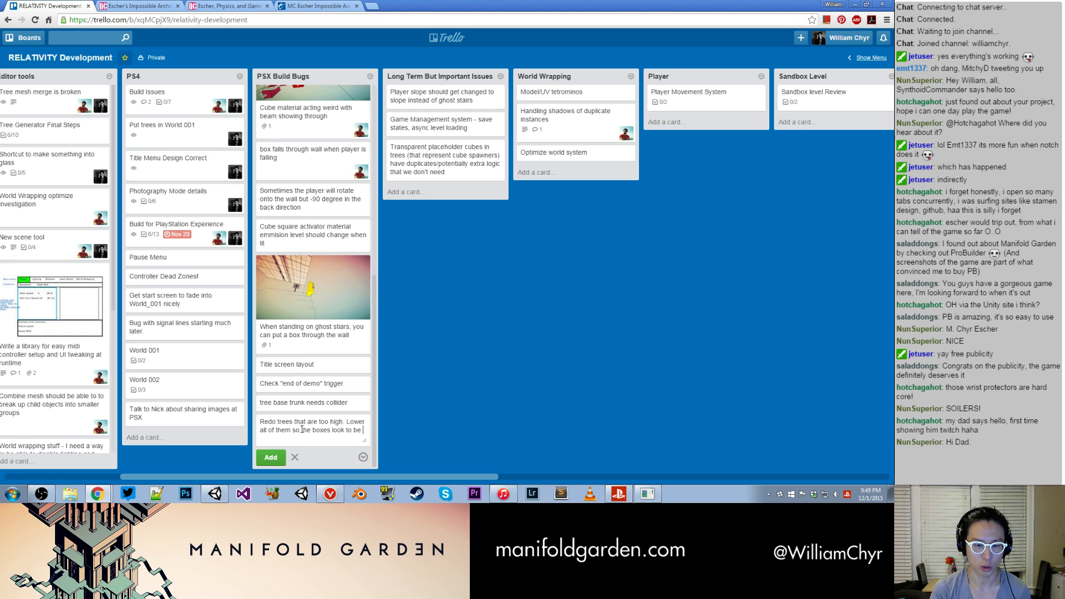
pyautogui.write(' boxes look to be easily within reach')
pyautogui.press('Return')
# - Add your own account as a member of the new tree-height card and close the card
pyautogui.click(304, 433)
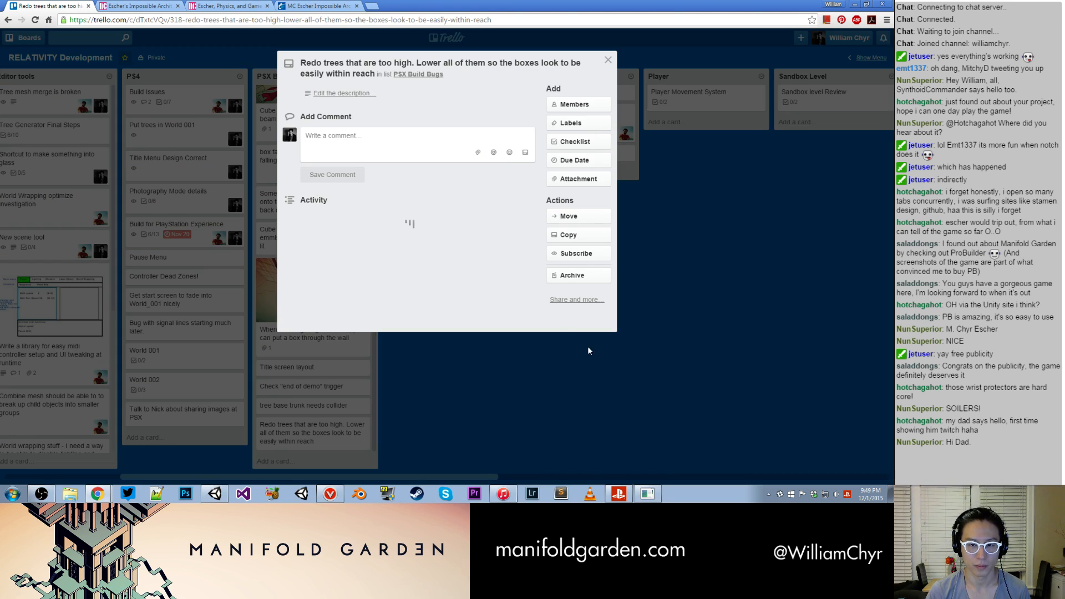
pyautogui.click(574, 105)
pyautogui.click(560, 169)
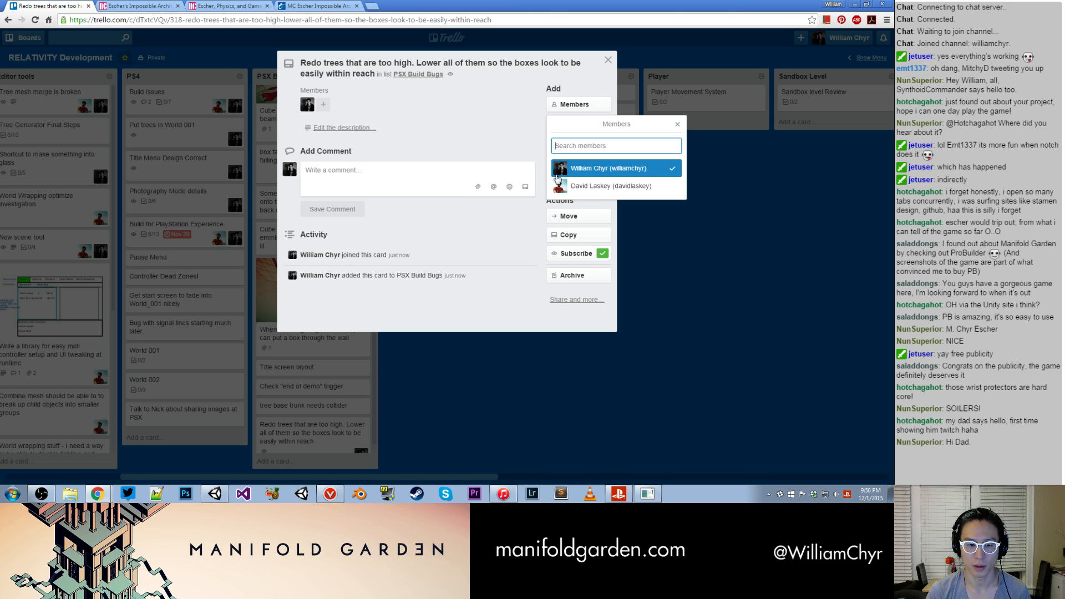
pyautogui.click(611, 59)
pyautogui.scroll(-1, 376, 190)
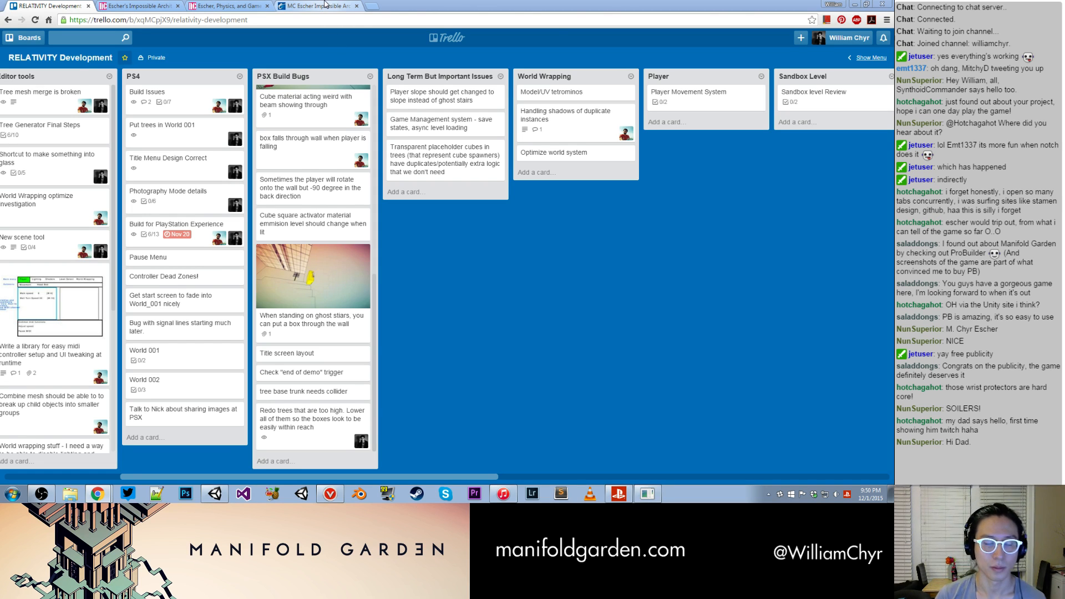
# - Switch back to Unity, resume the game and fly out over the world and into other rooms, pausing once along the way
pyautogui.click(325, 4)
pyautogui.click(50, 6)
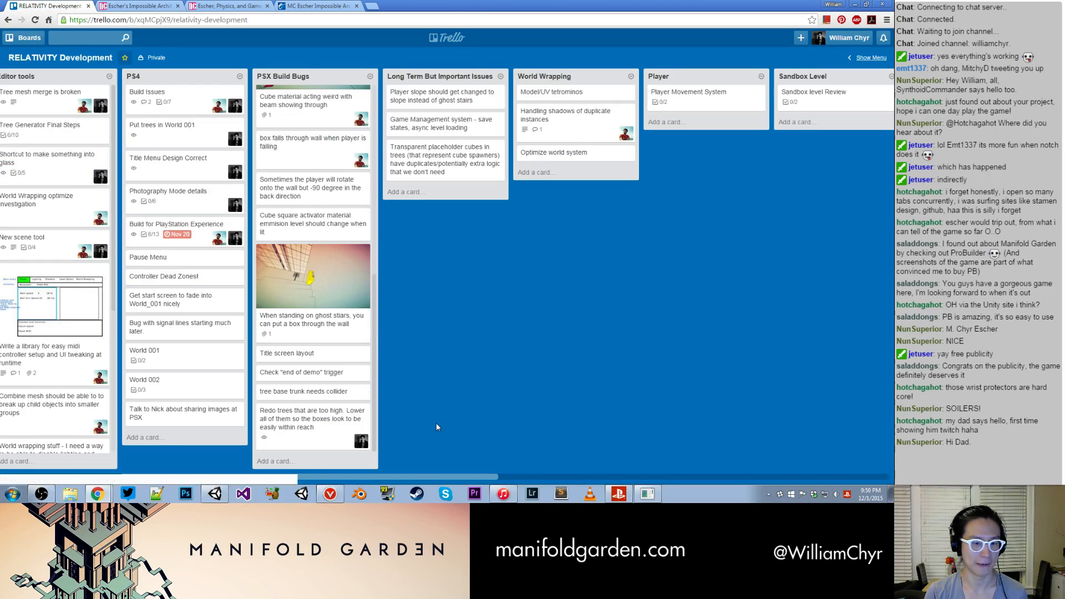
pyautogui.click(215, 494)
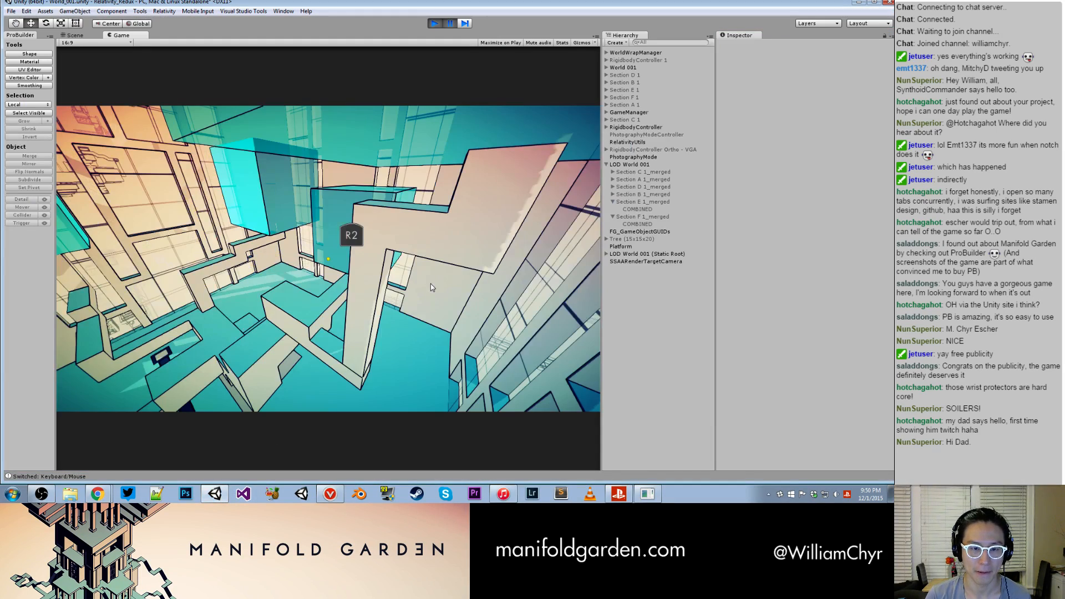
pyautogui.click(450, 24)
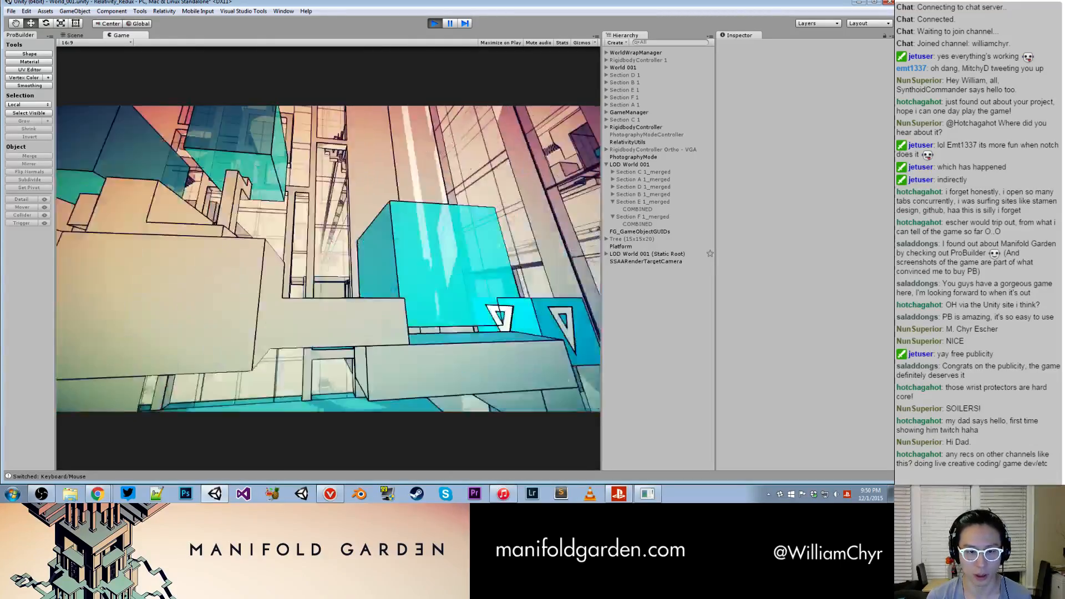
pyautogui.hotkey('ctrl', 'shift', 'p')
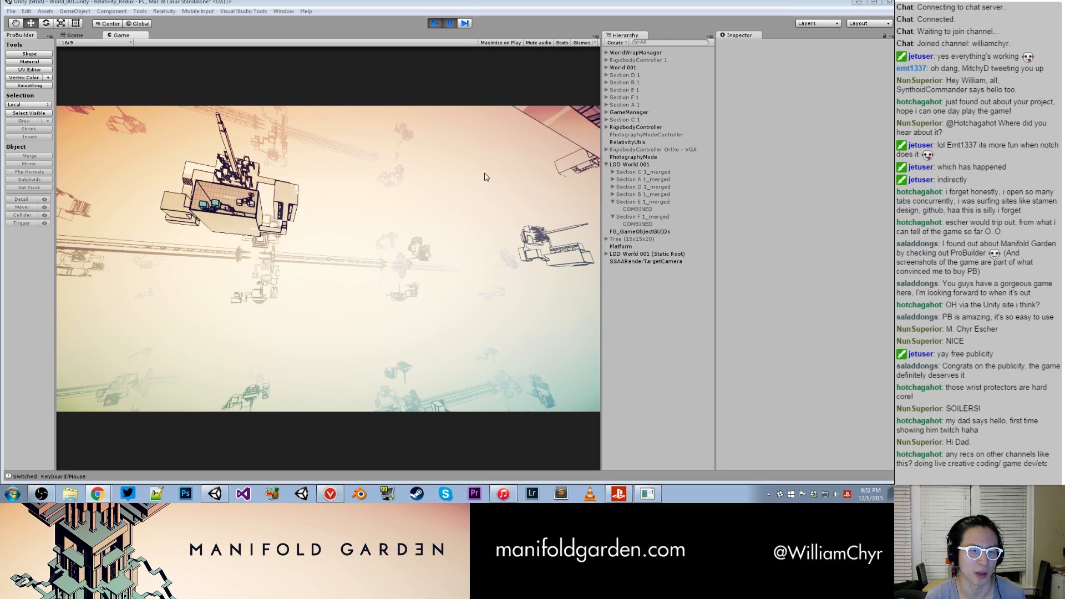
pyautogui.click(443, 205)
pyautogui.hotkey('ctrl', 'shift', 'p')
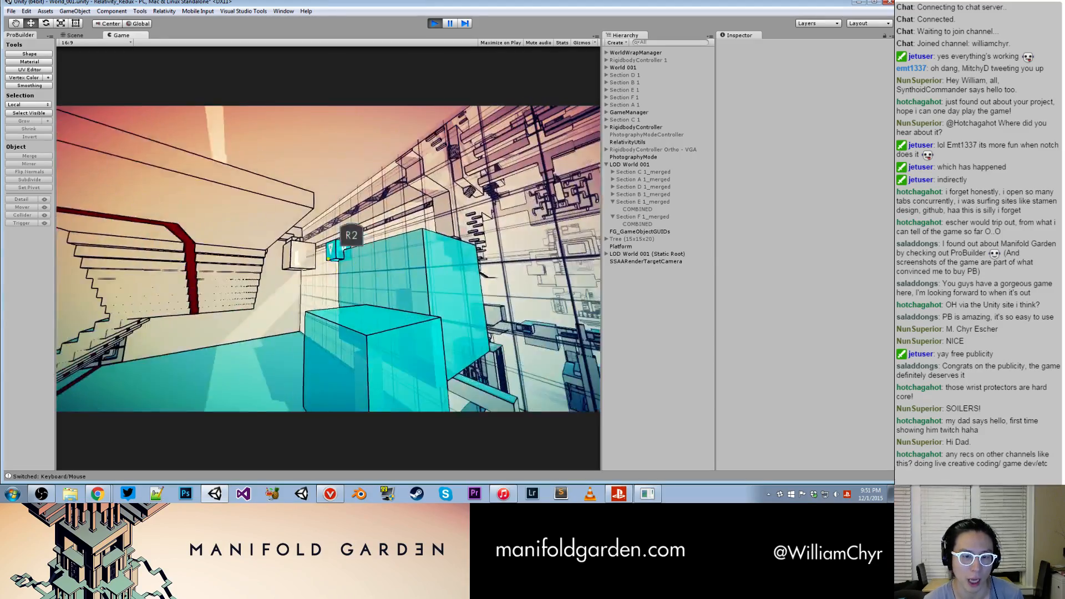
# - Move through the red-floored room in the running game and examine its tree and cubes from several sides and heights
pyautogui.press('w')
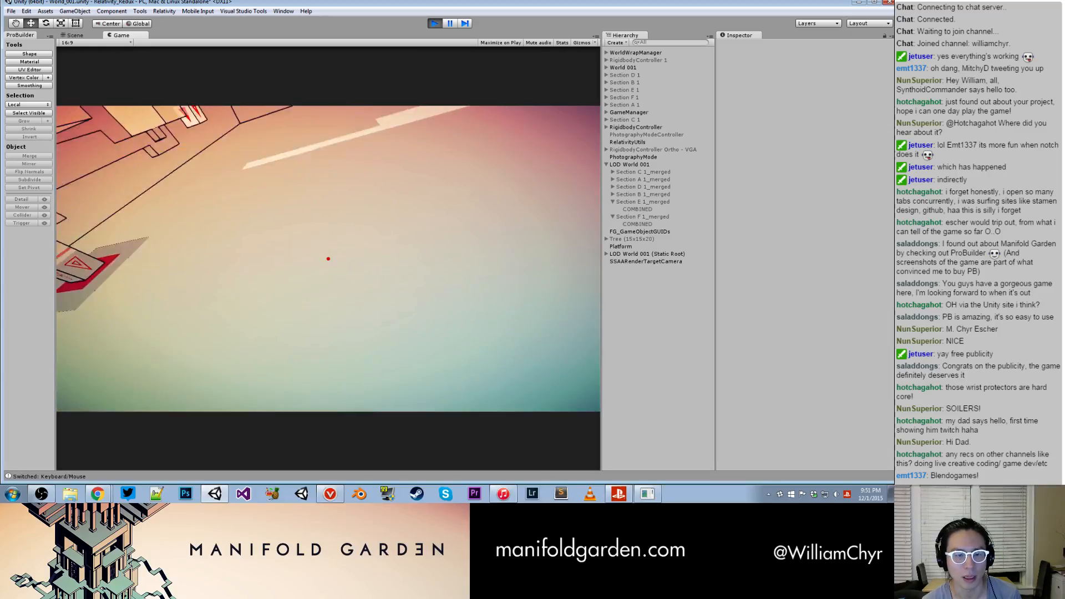
pyautogui.press('space')
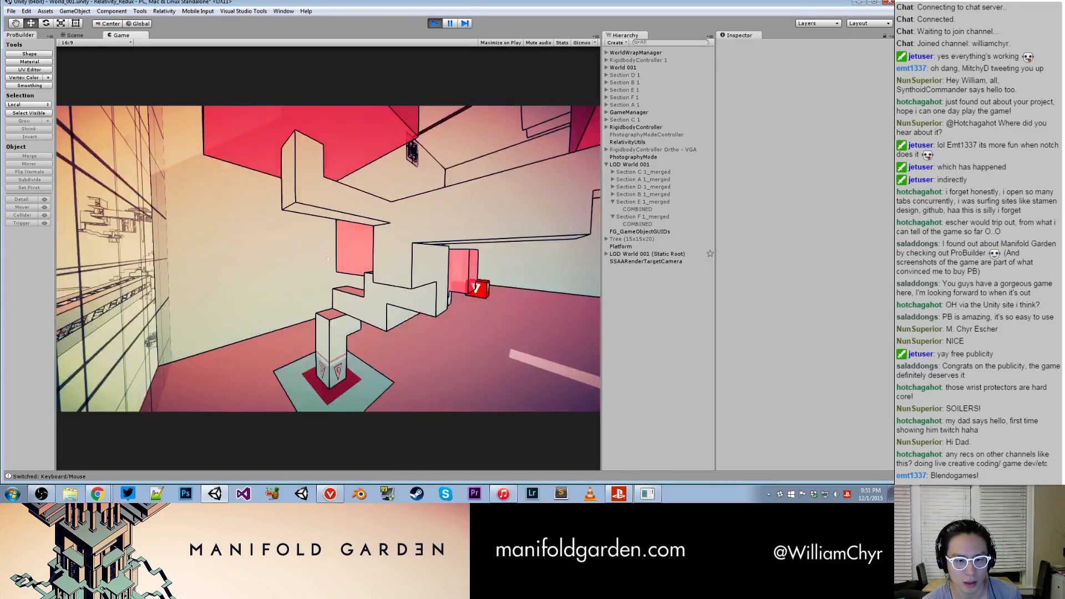
pyautogui.press('a')
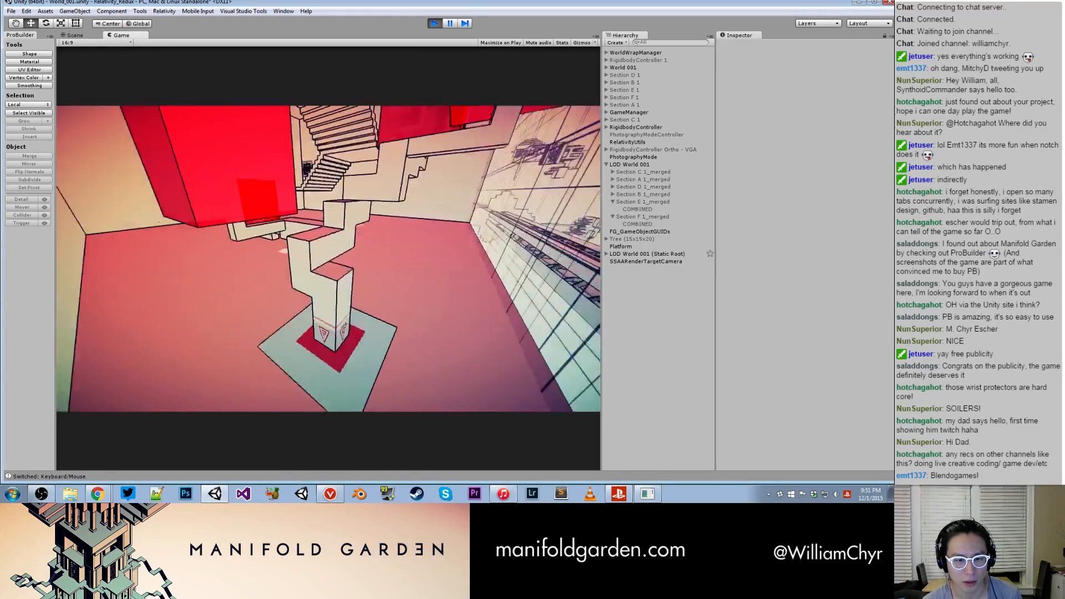
pyautogui.press('w')
pyautogui.press('space')
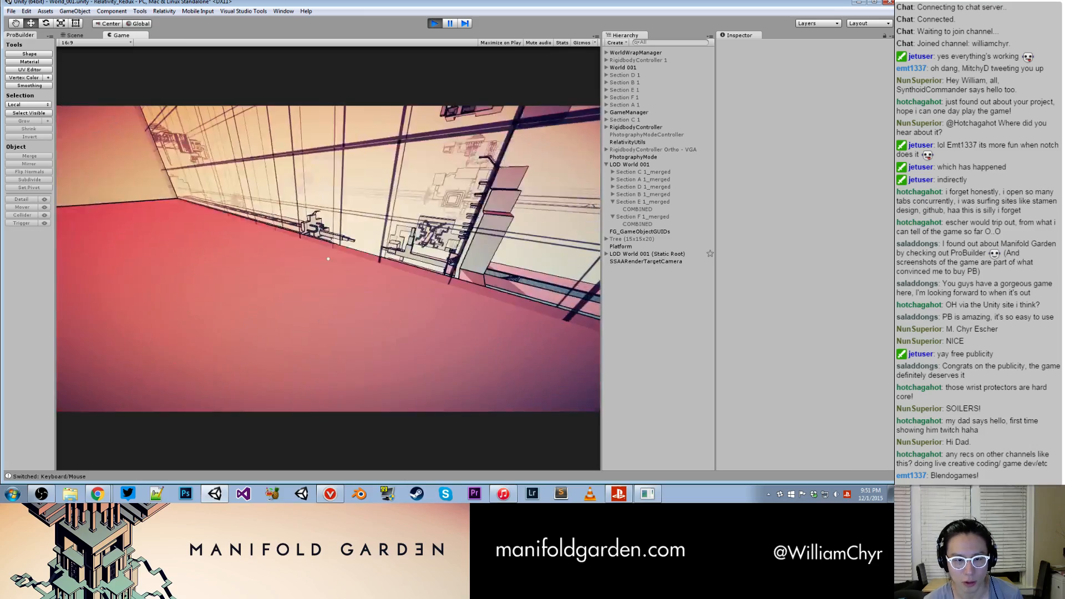
pyautogui.press('w')
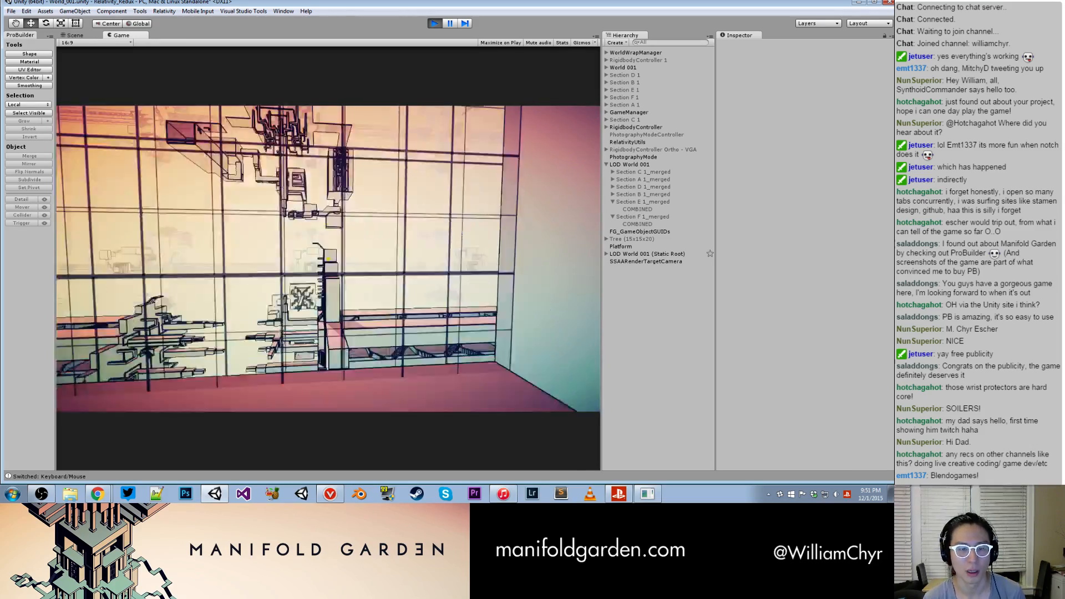
pyautogui.press('s')
pyautogui.press('w')
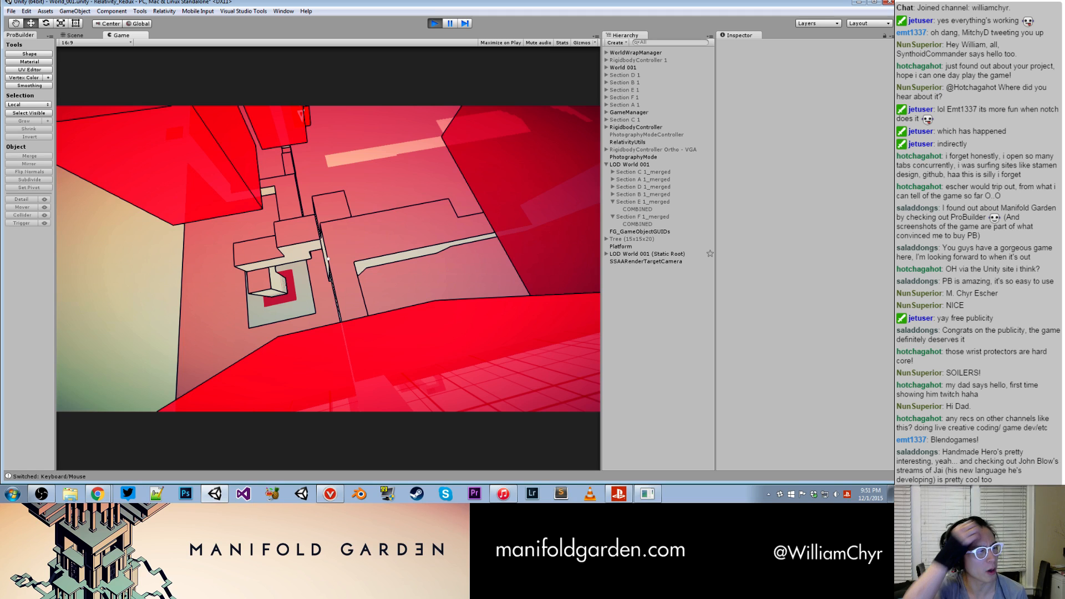
pyautogui.press('w')
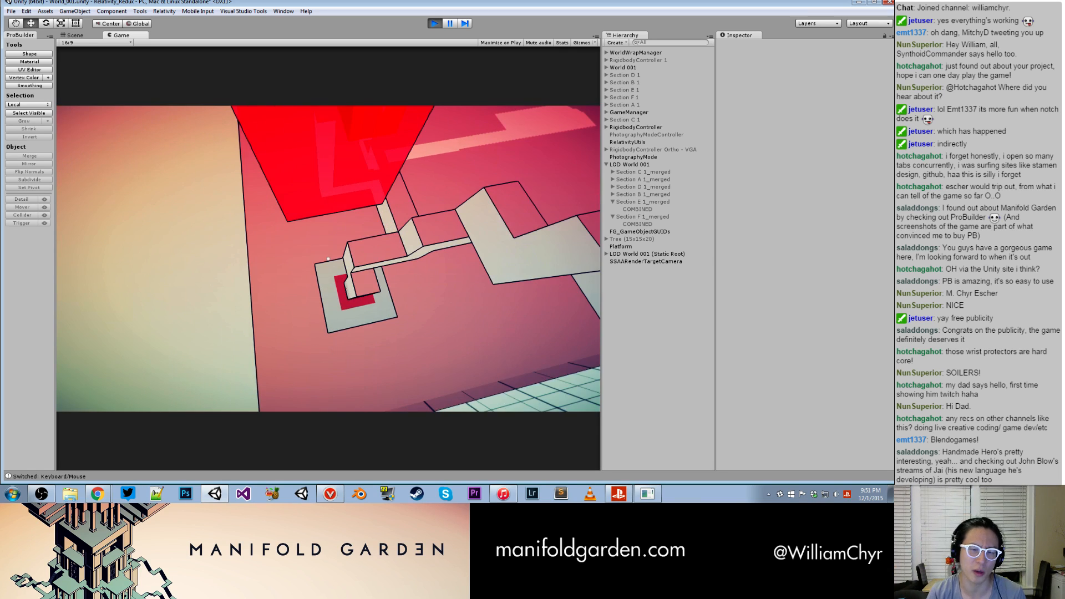
pyautogui.press('w')
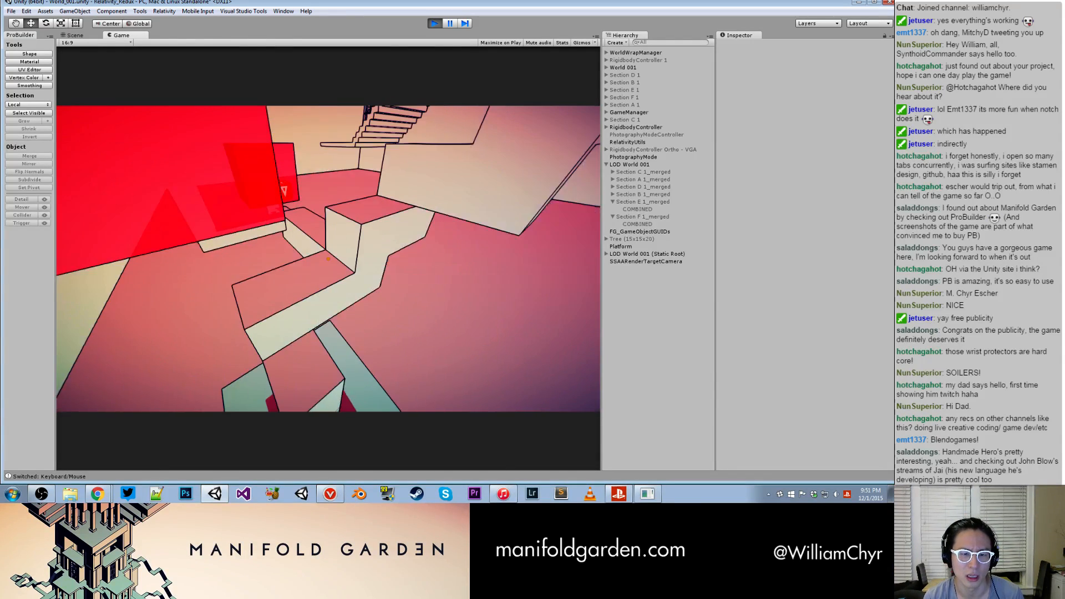
pyautogui.press('w')
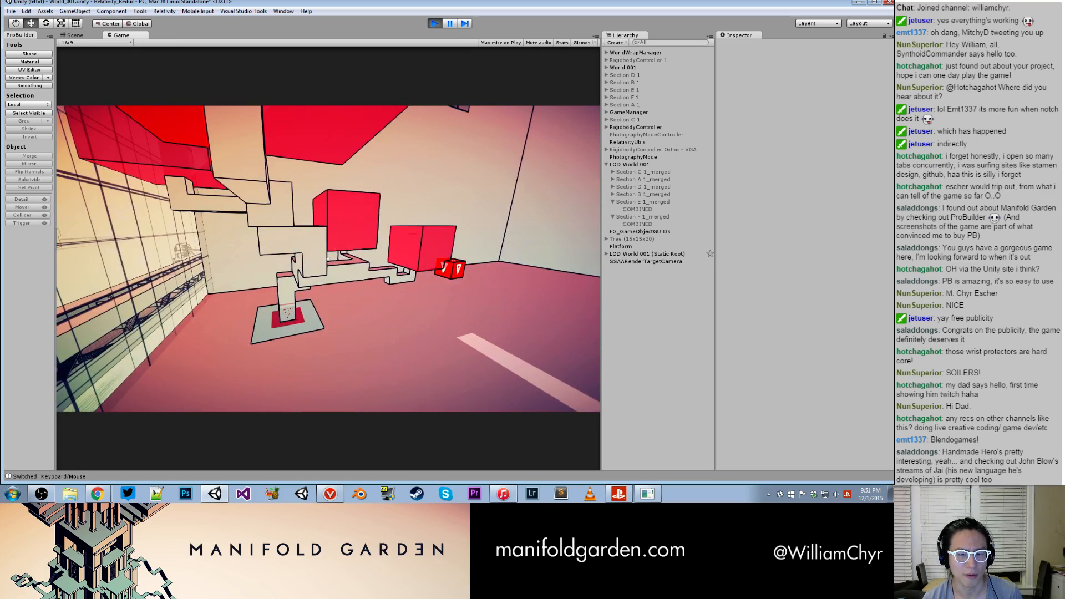
pyautogui.press('w')
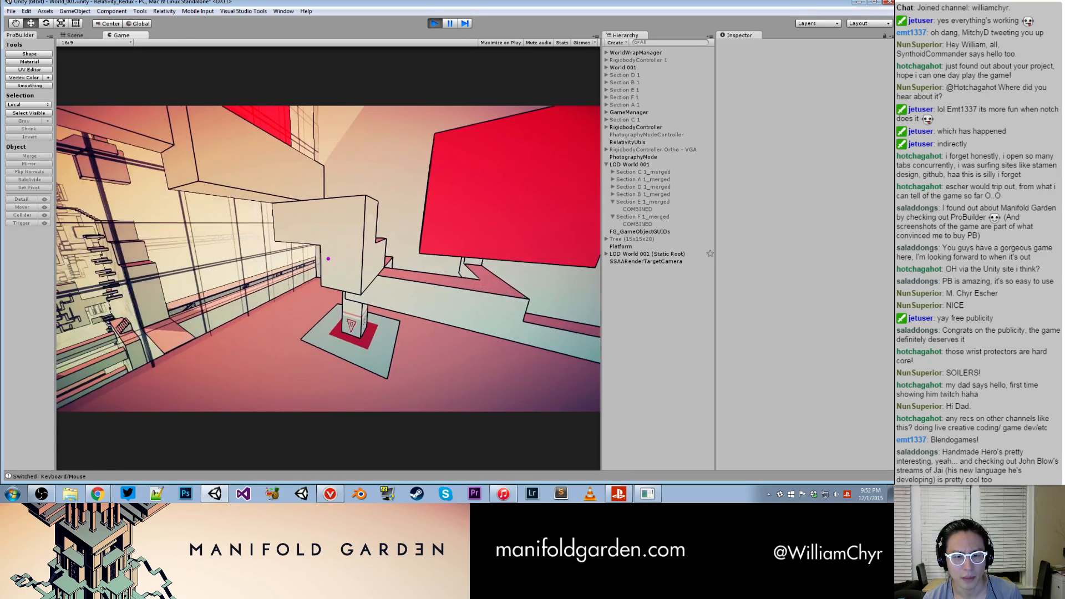
# - Circle the zigzag tree in the red-floored room and examine its trunk, branches and red cubes from several sides
pyautogui.press('w')
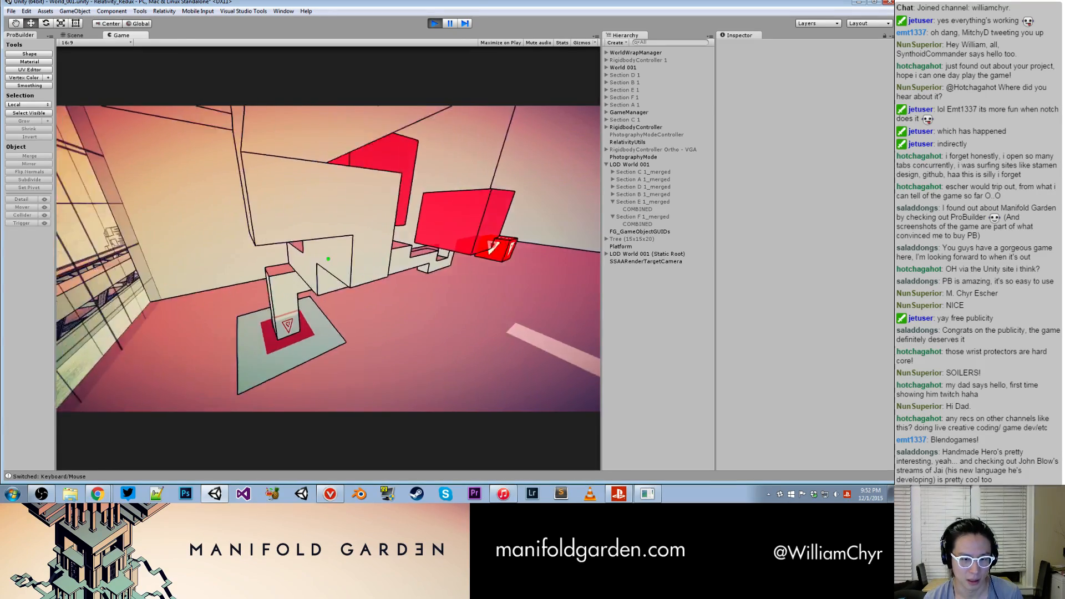
pyautogui.press('a')
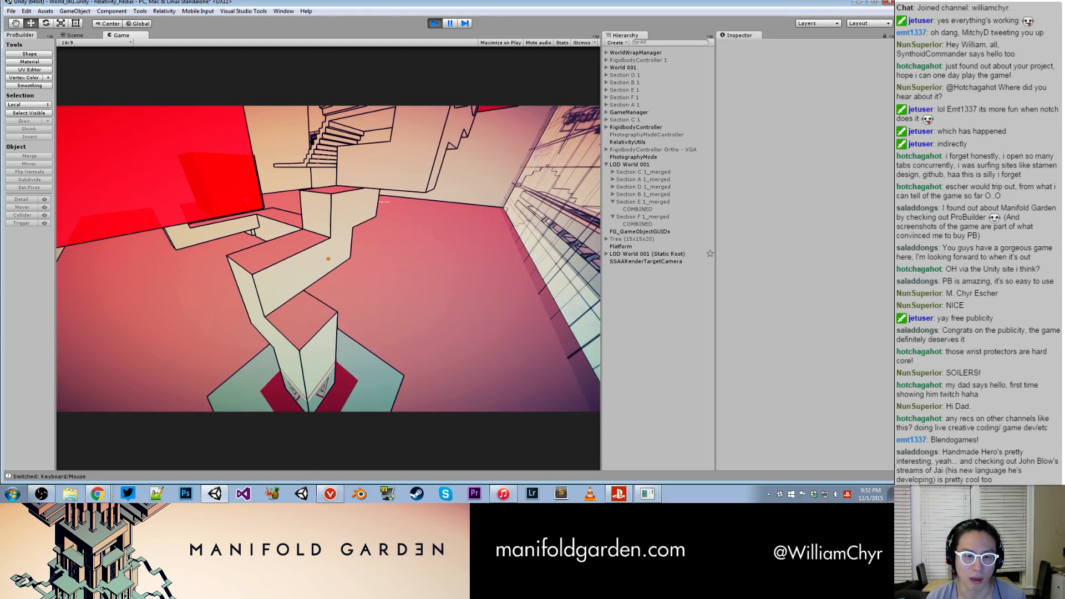
pyautogui.press('d')
pyautogui.press('a')
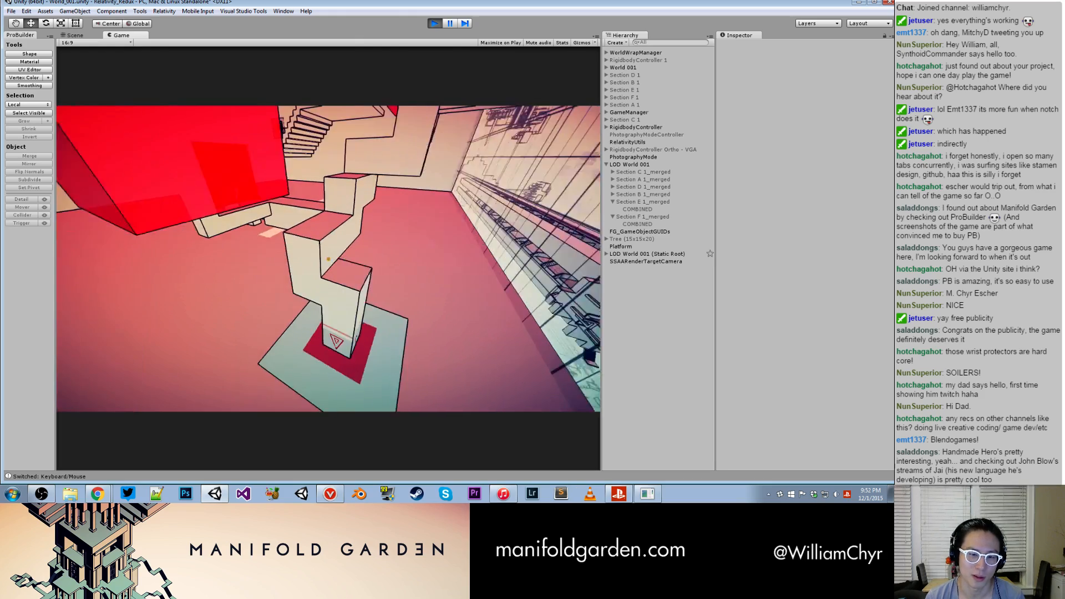
pyautogui.press('d')
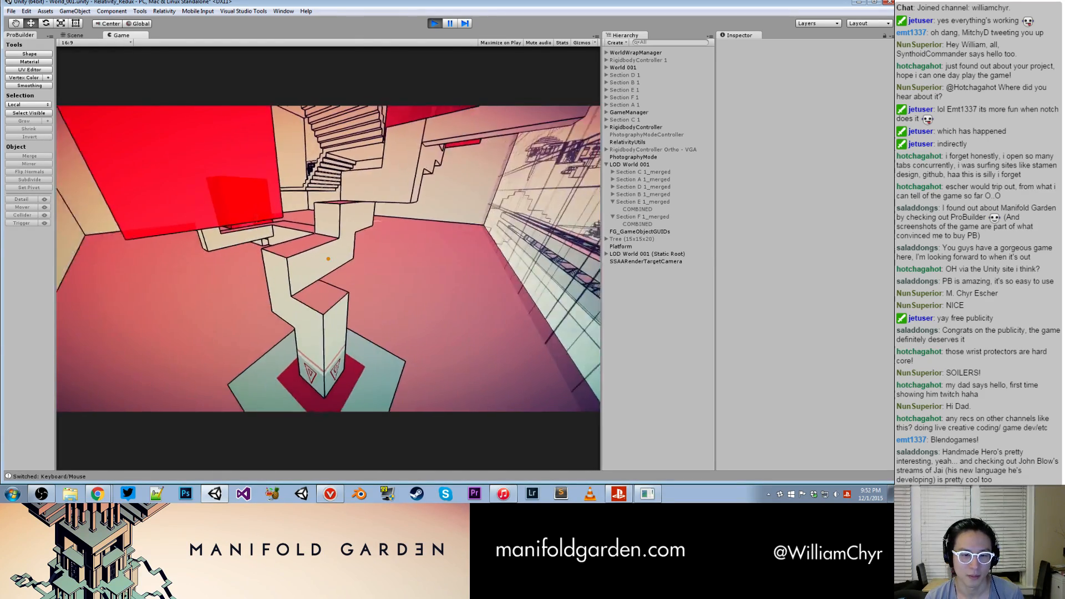
pyautogui.press('w')
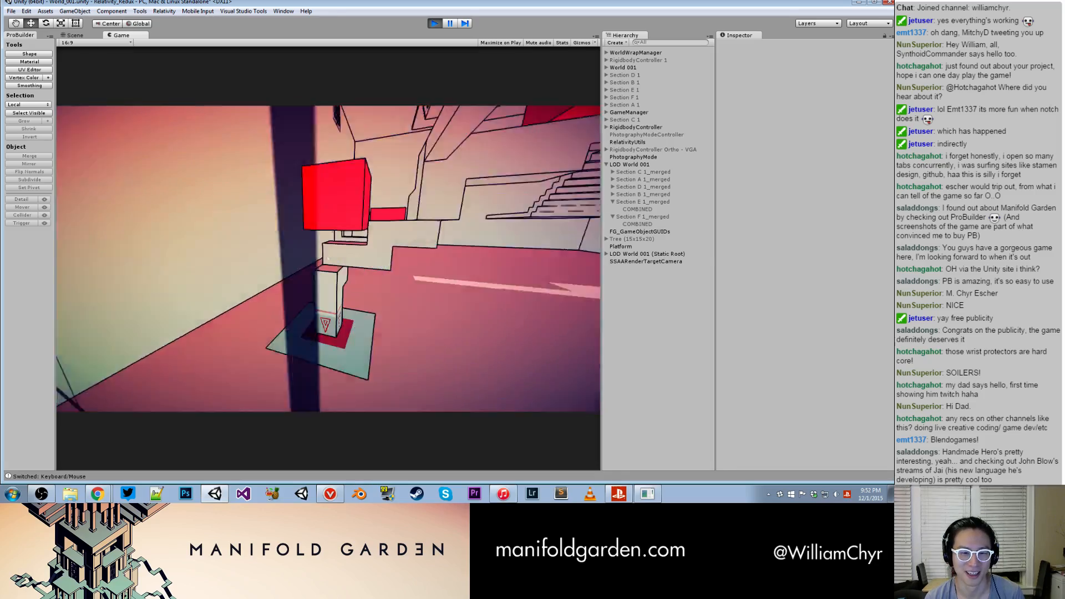
# - Fly out of the red room across the world, checking distant structures and passing through the window-lined rooms to the large red cubes
pyautogui.press('w')
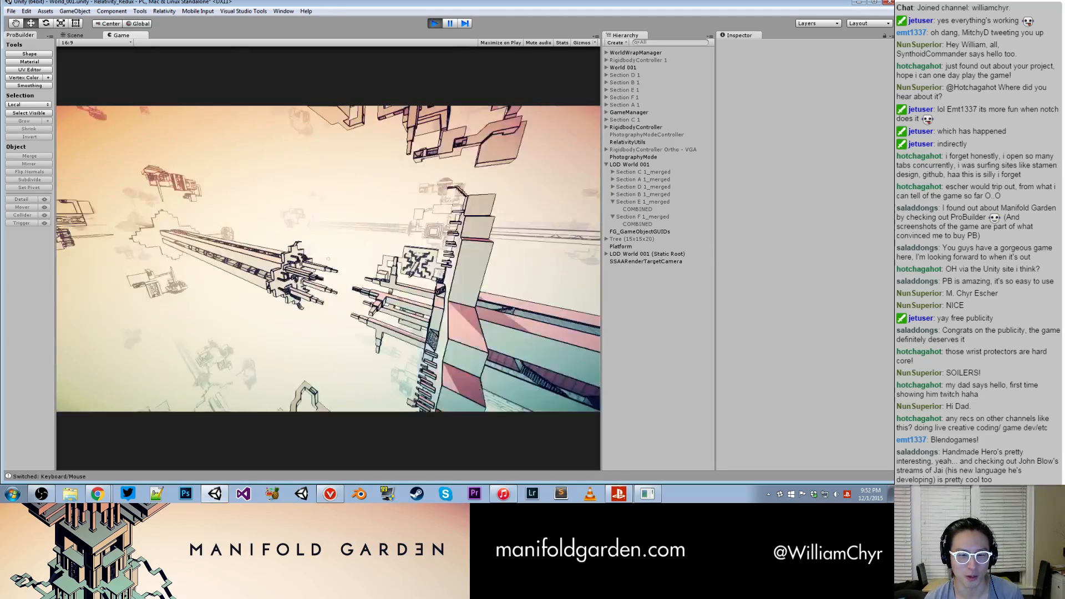
pyautogui.press('w')
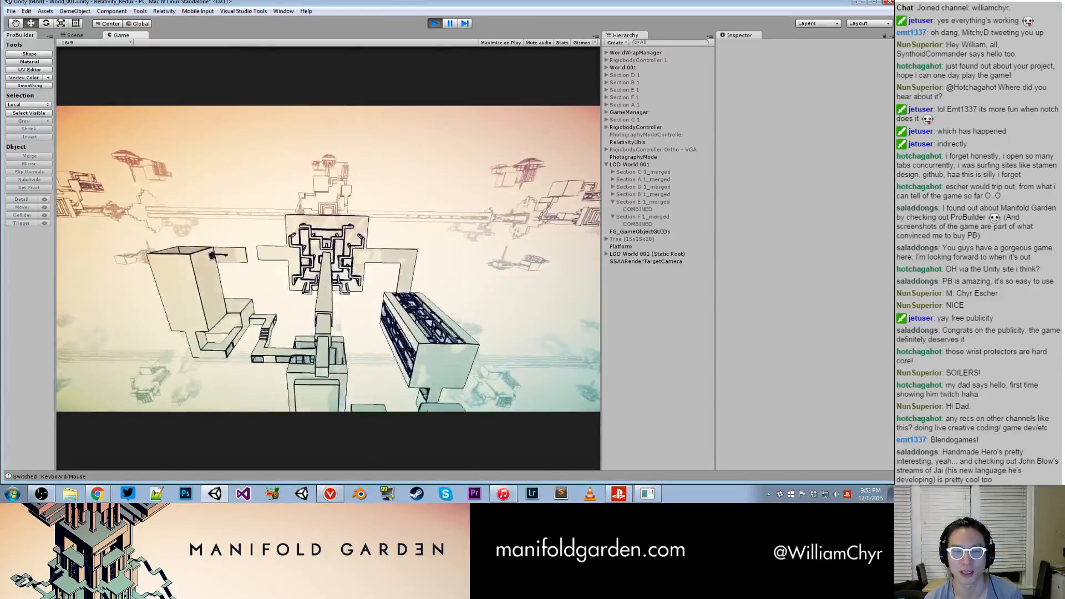
pyautogui.press('w')
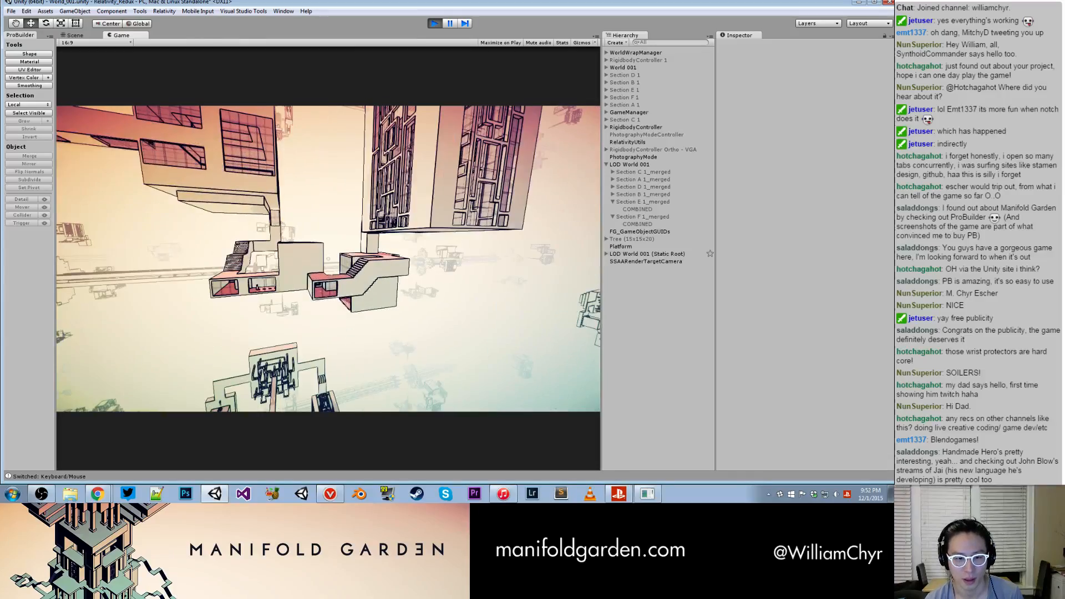
pyautogui.press('w')
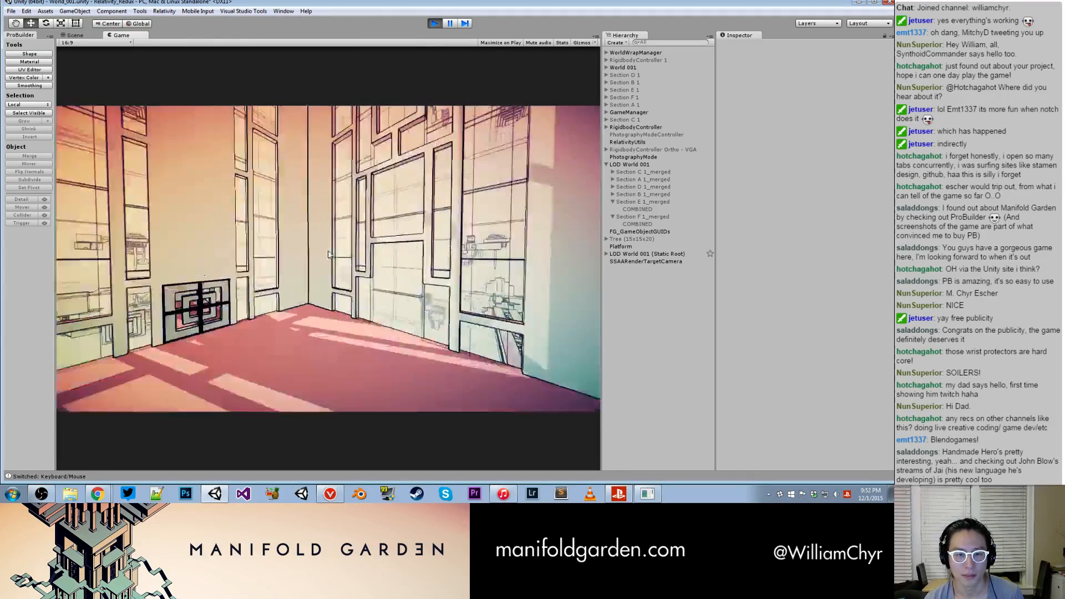
pyautogui.press('w')
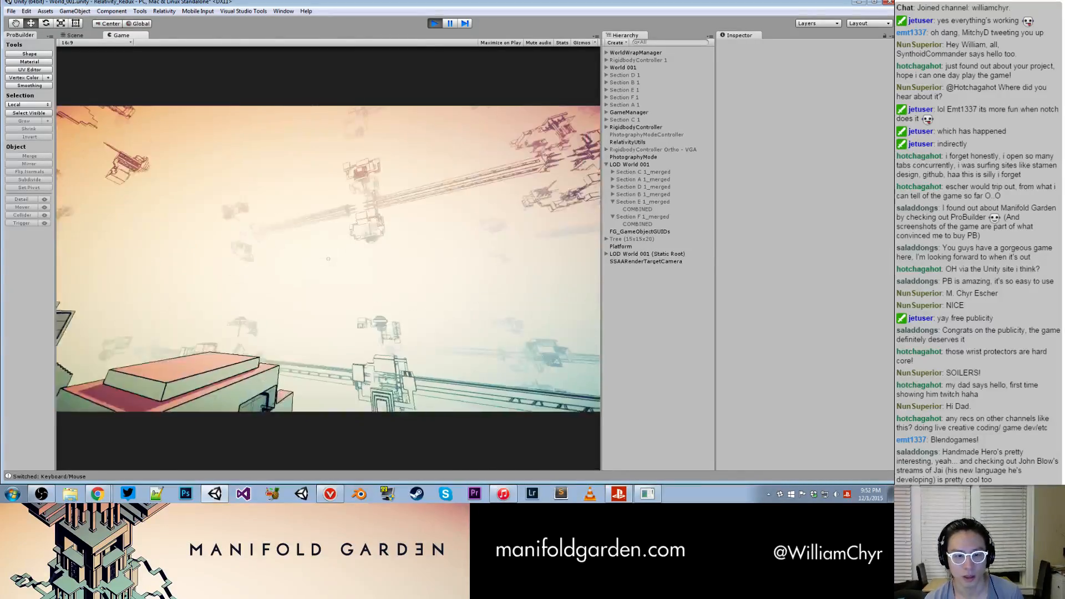
pyautogui.press('w')
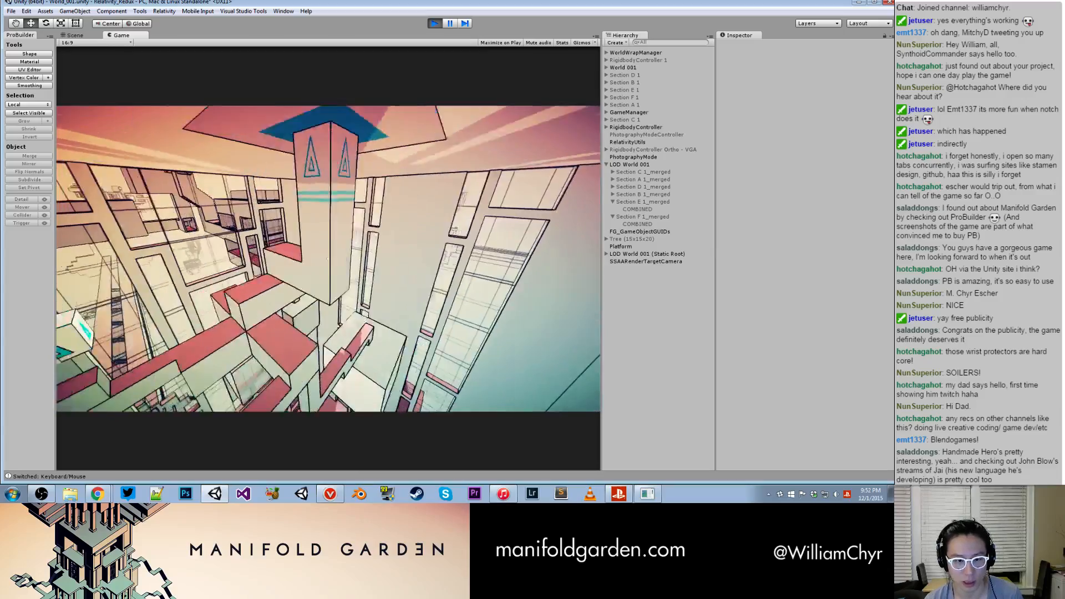
pyautogui.press('w')
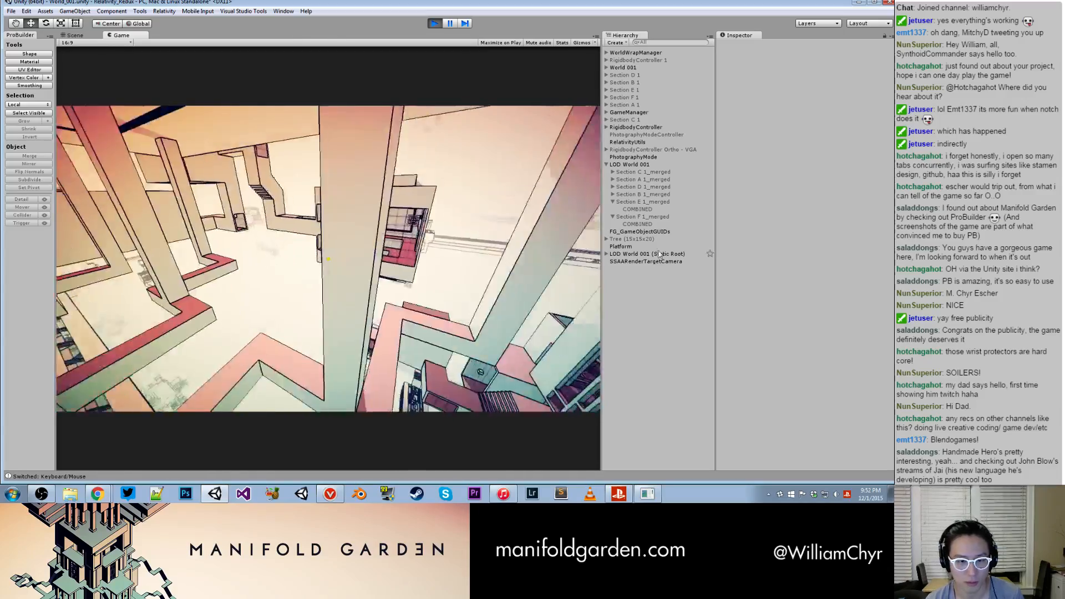
pyautogui.press('w')
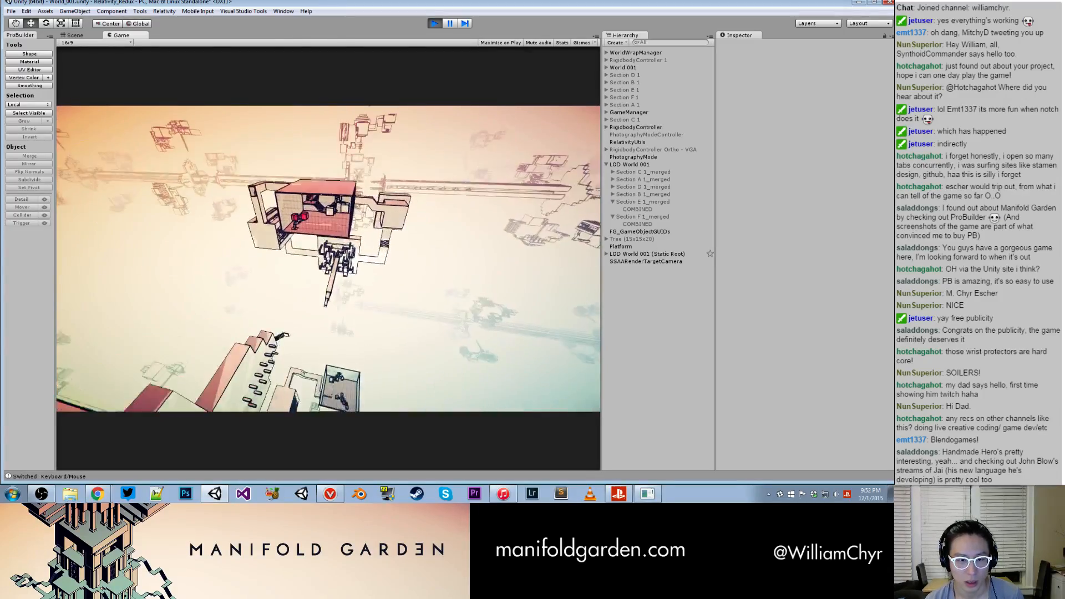
pyautogui.press('w')
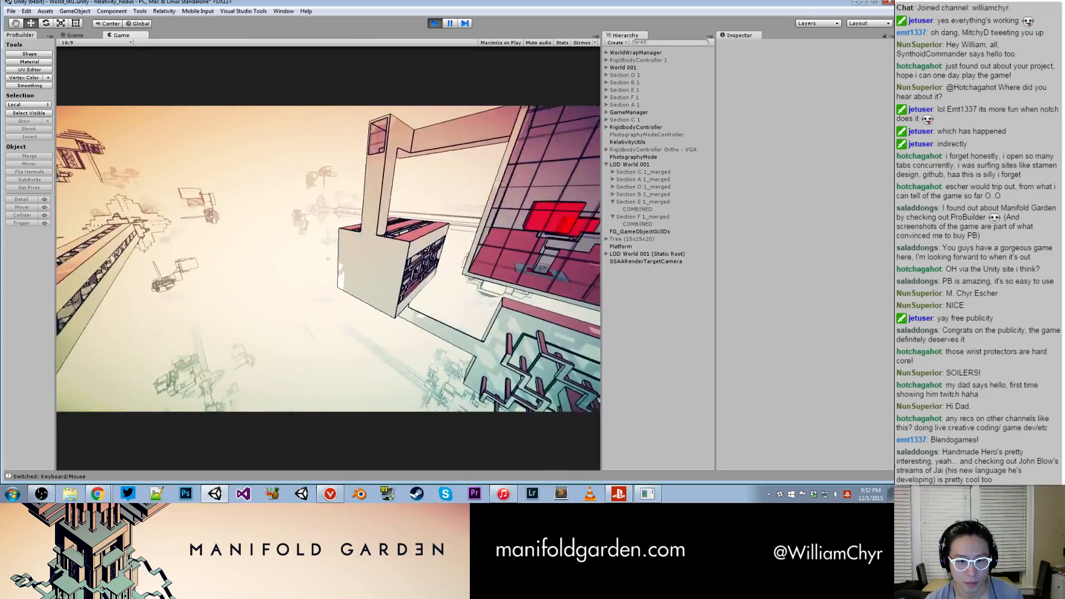
pyautogui.press('w')
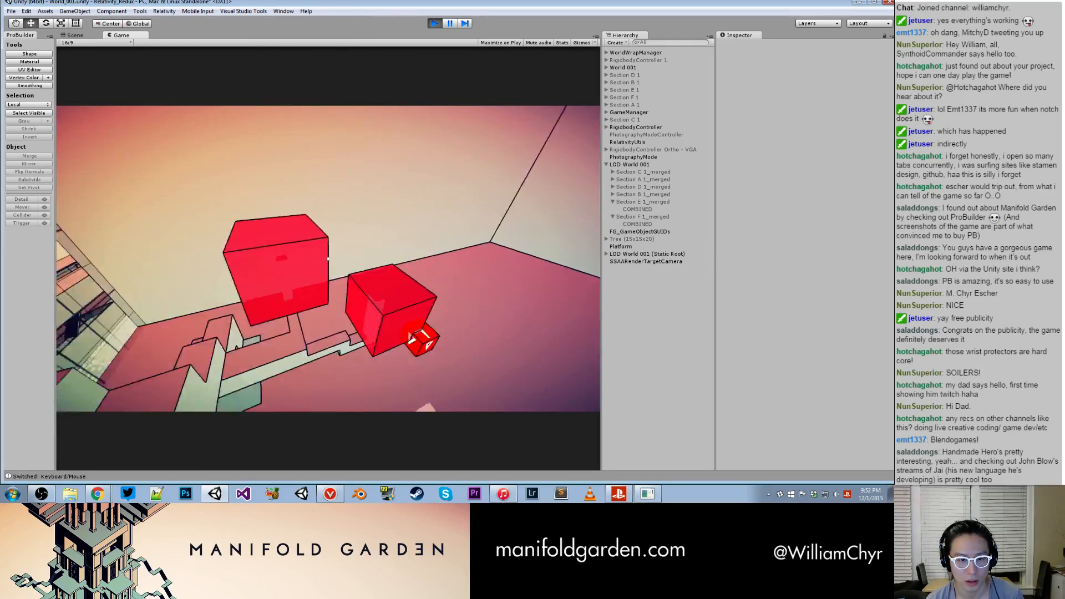
# - Move through the room with blue-marked cubes and examine its wall-mounted blue tree from both sides
pyautogui.press('w')
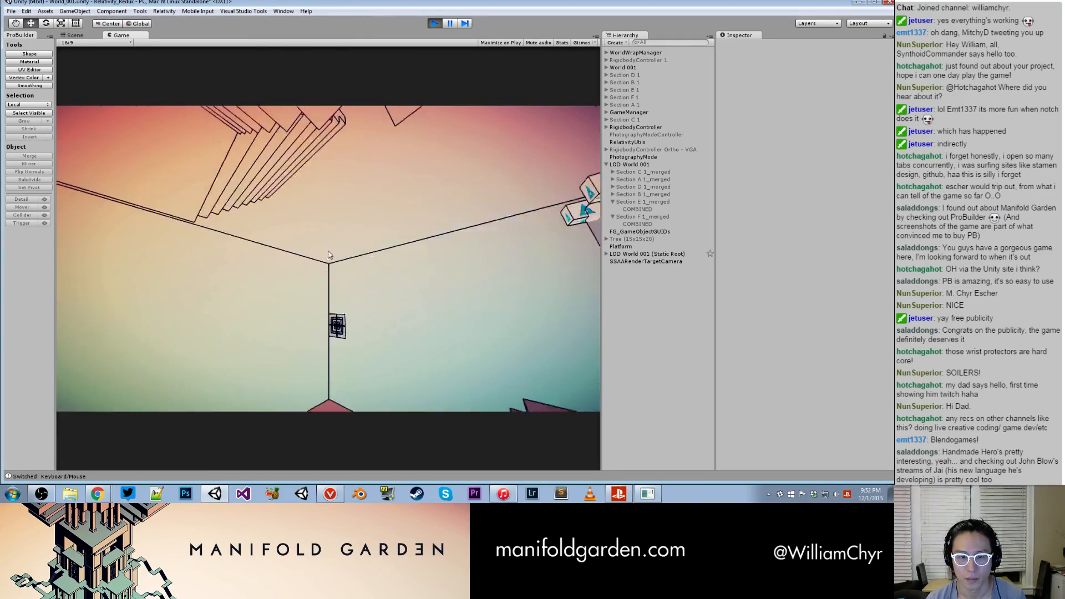
pyautogui.press('w')
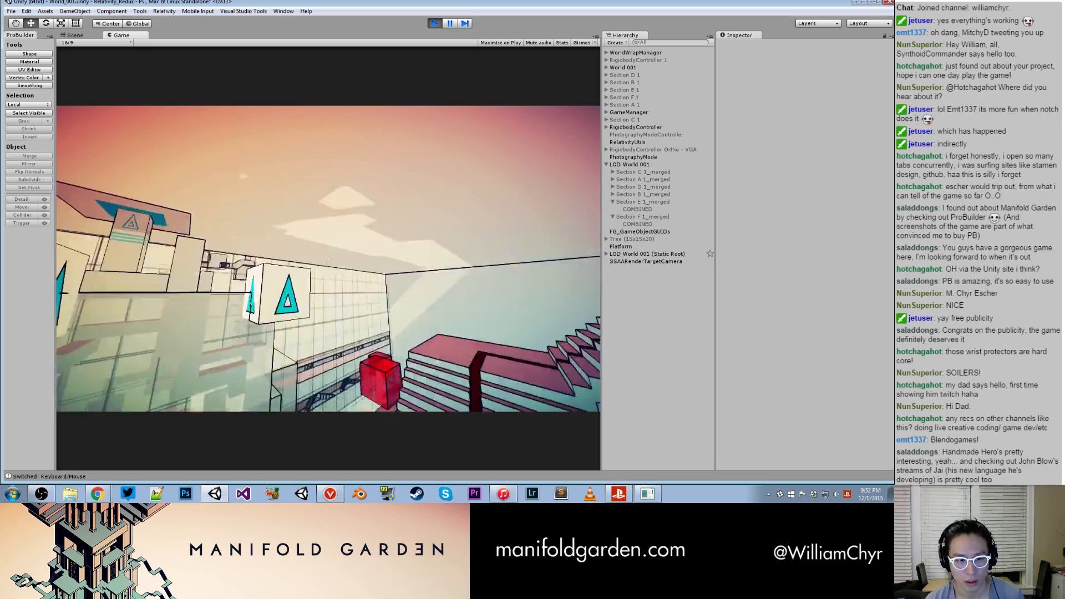
pyautogui.press('s')
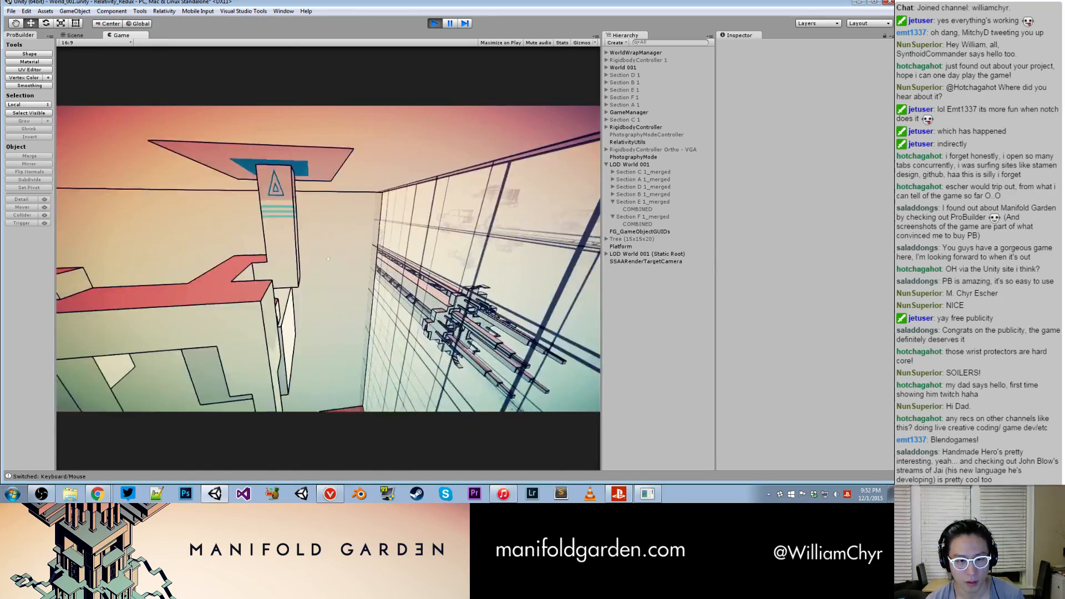
pyautogui.press('d')
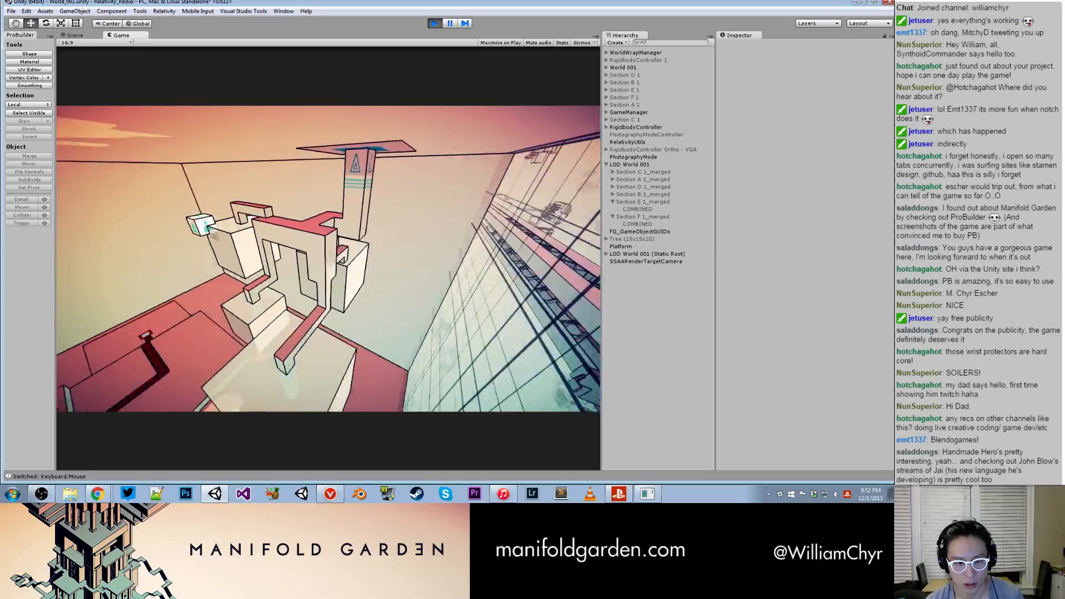
pyautogui.press('w')
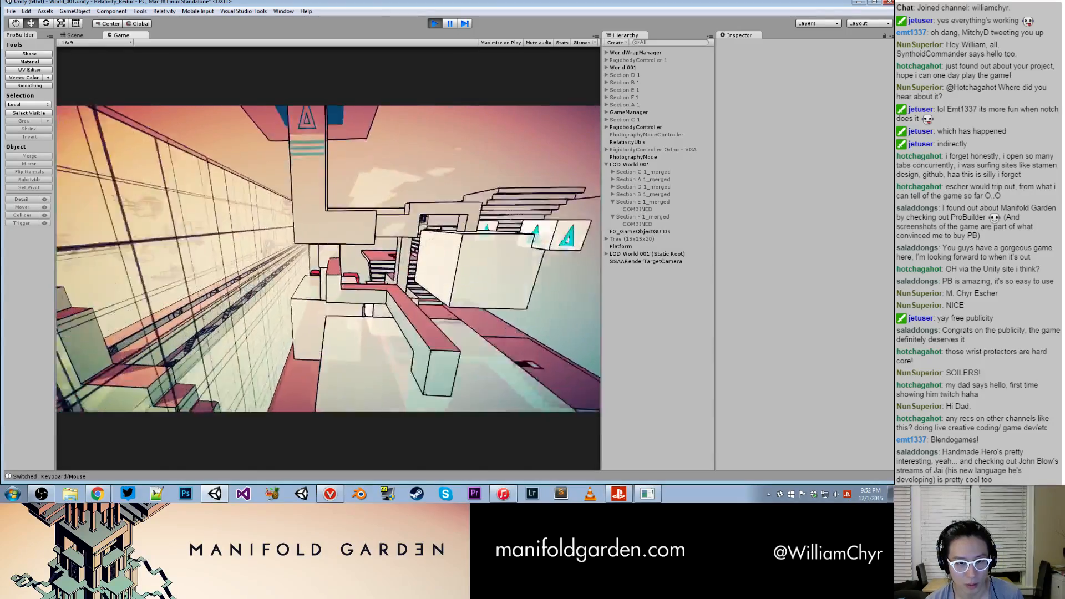
# - Switch gravity to the purple surface and fly out past the purple platform to the tall window-framed structure
pyautogui.press('space')
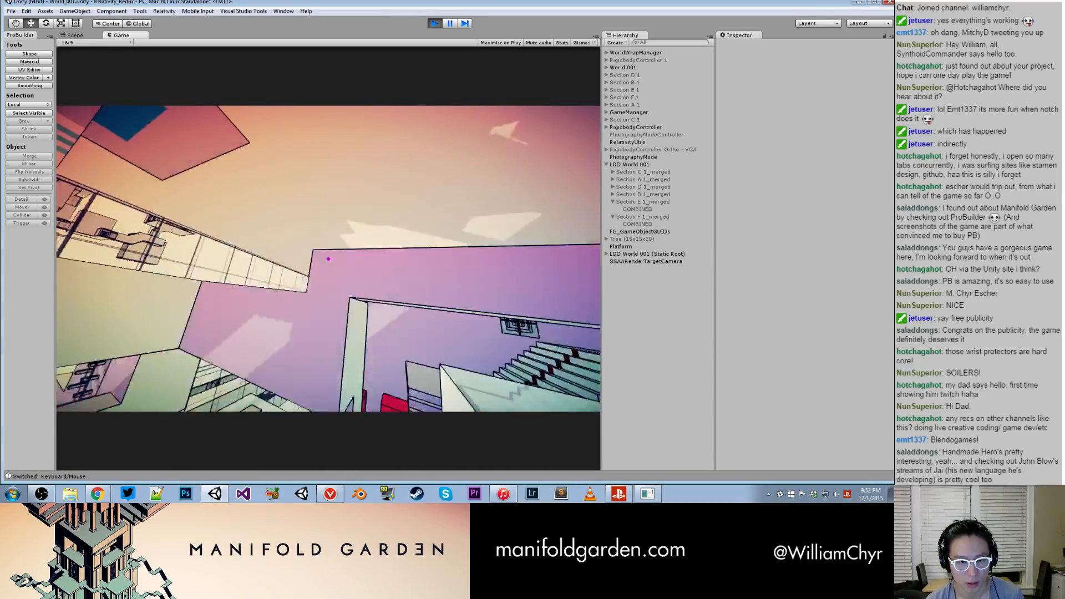
pyautogui.press('w')
pyautogui.press('w')
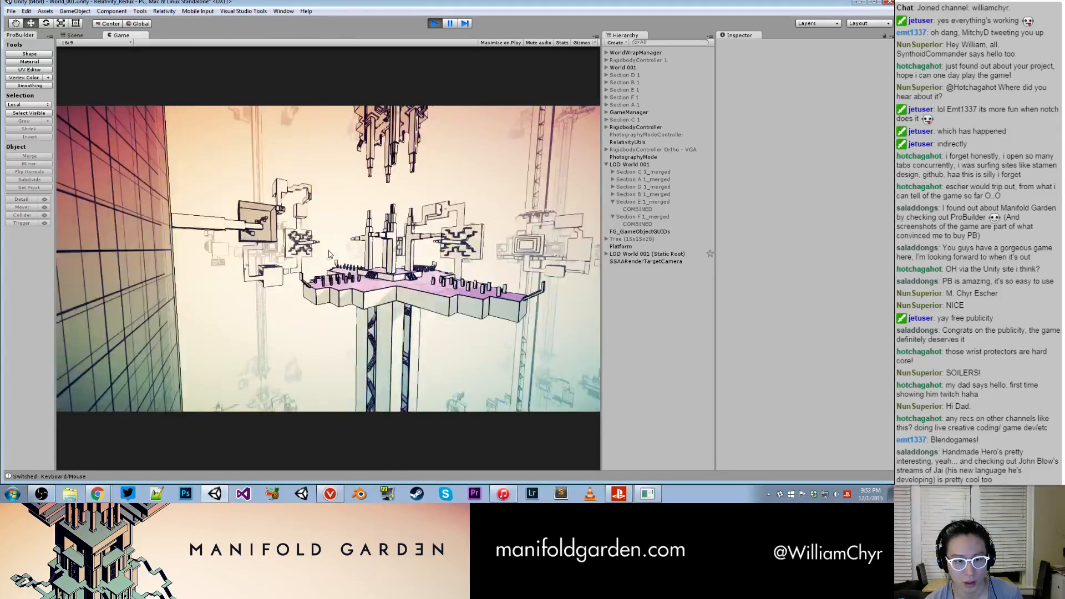
pyautogui.press('w')
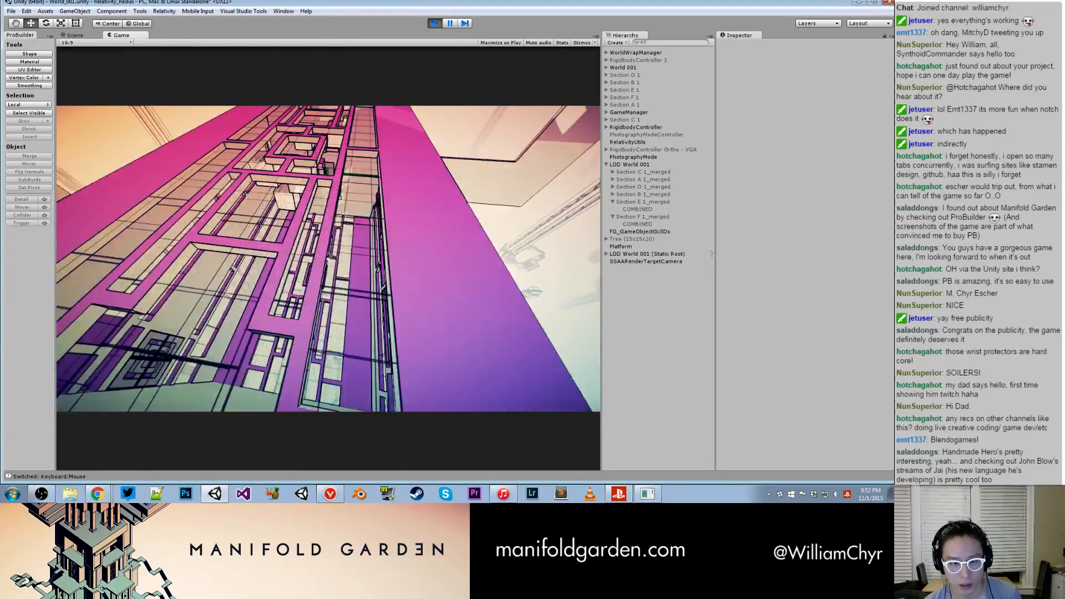
# - Examine the room with green-marked cubes, switch gravity to its green floor and view the green tree upright
pyautogui.press('w')
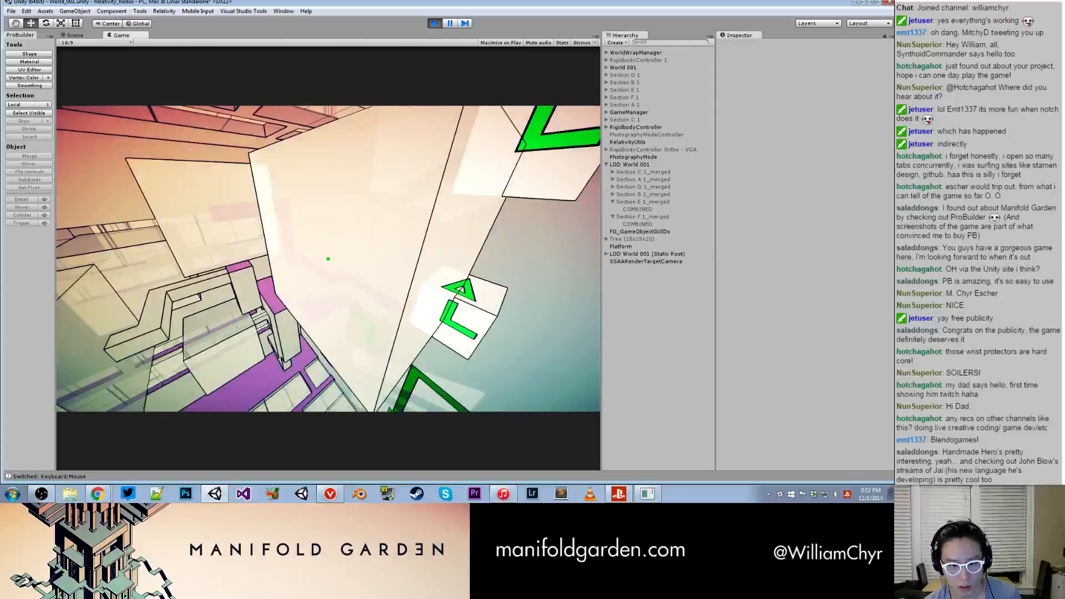
pyautogui.press('w')
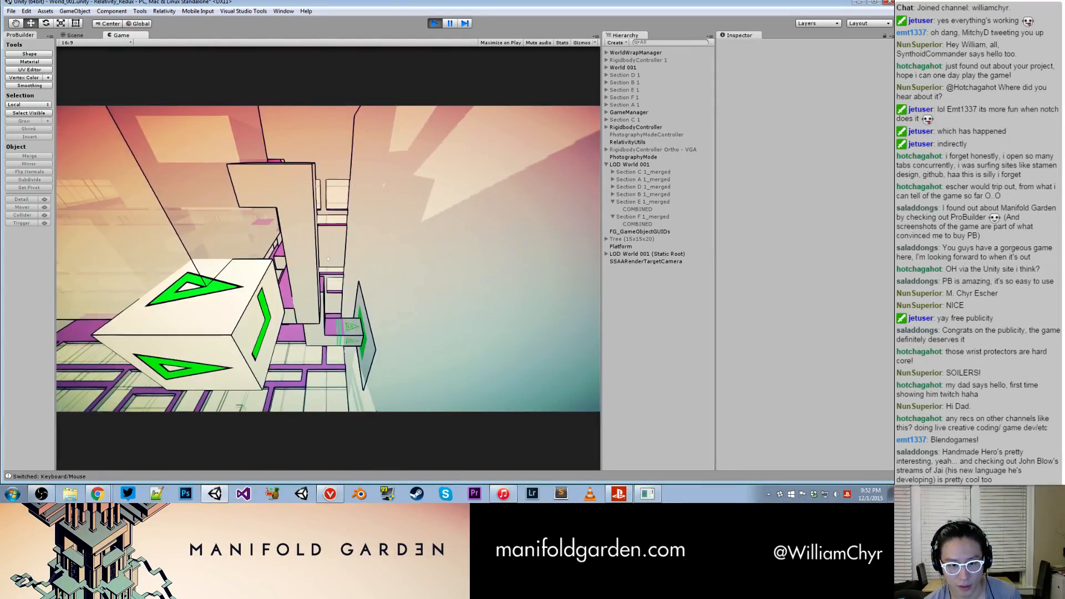
pyautogui.press('w')
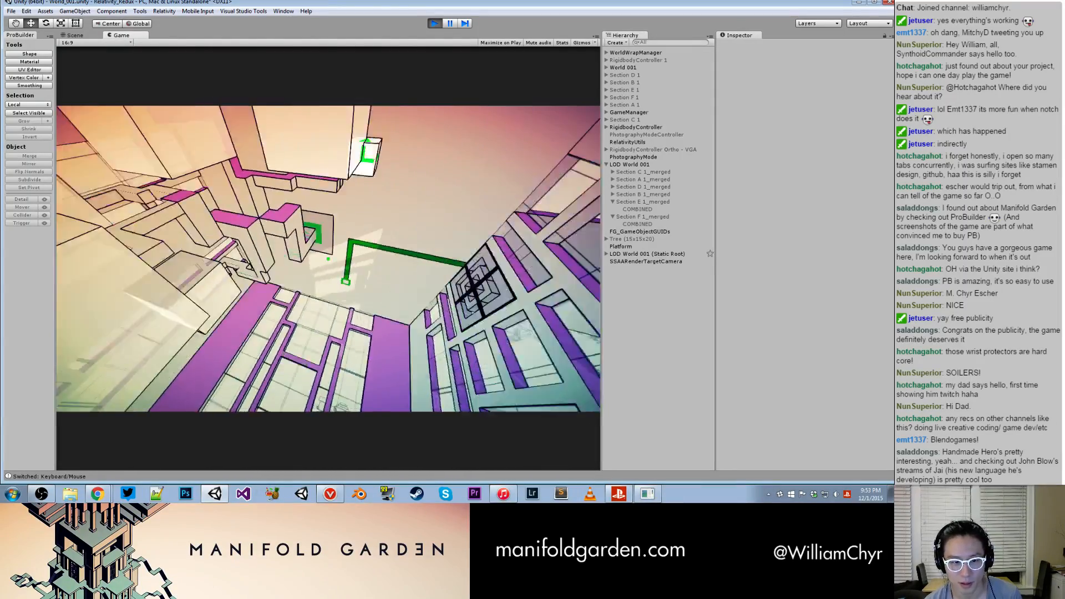
pyautogui.press('space')
pyautogui.press('w')
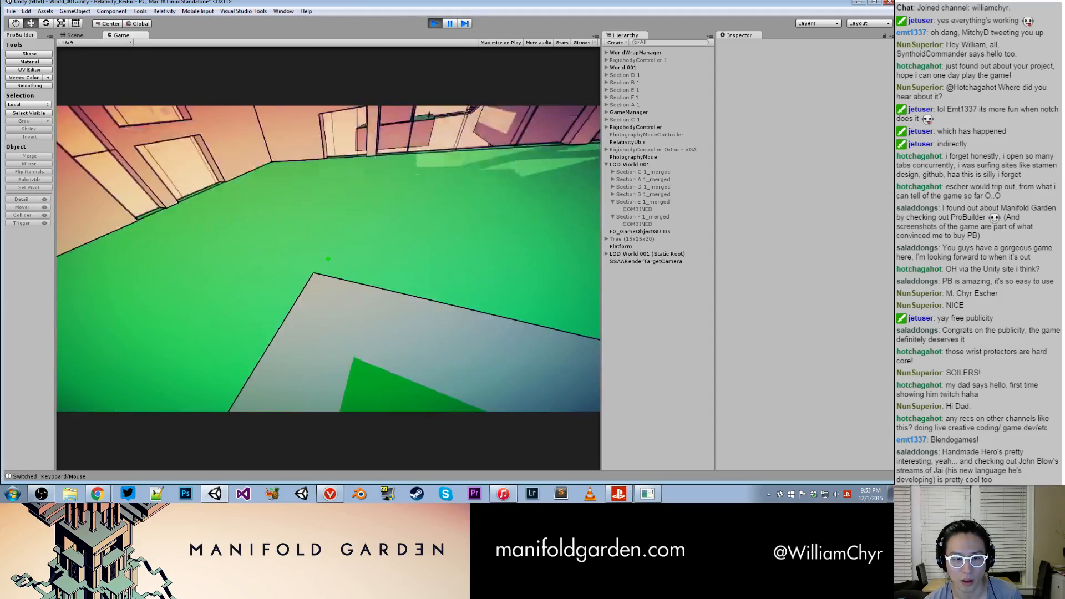
pyautogui.press('w')
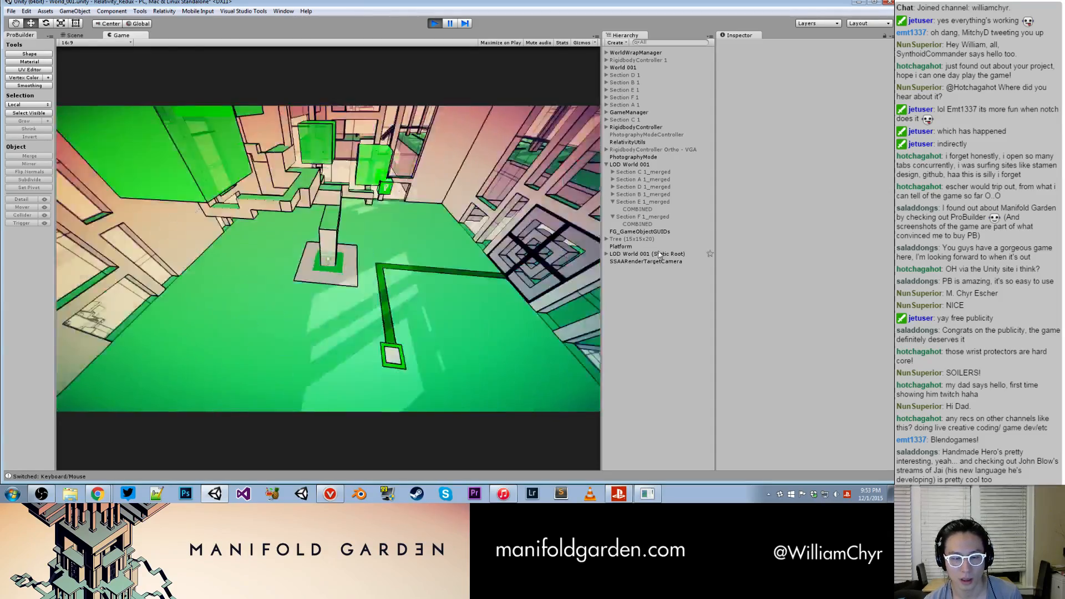
# - Pause and resume the game beside the green tree, and fly out over the green-floored structures to the next glass-walled room
pyautogui.hotkey('ctrl', 'shift', 'p')
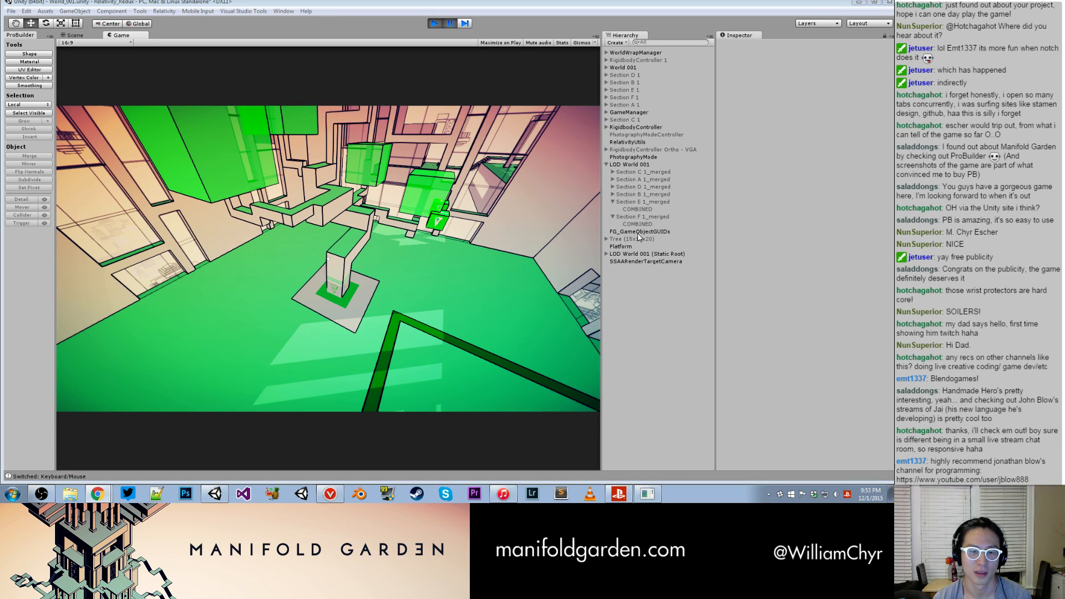
pyautogui.click(420, 272)
pyautogui.hotkey('ctrl', 'shift', 'p')
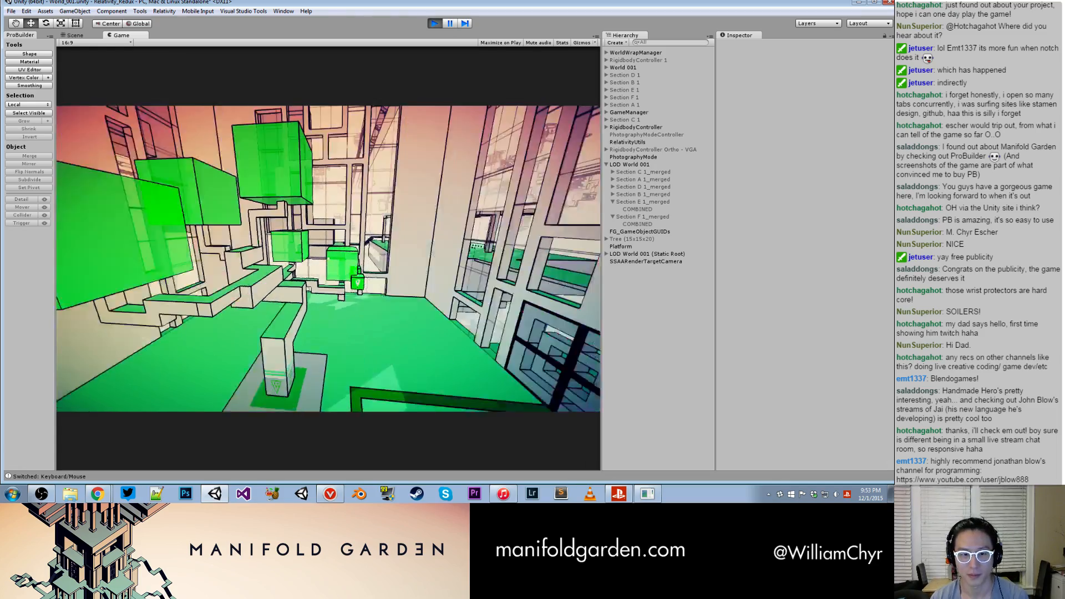
pyautogui.press('w')
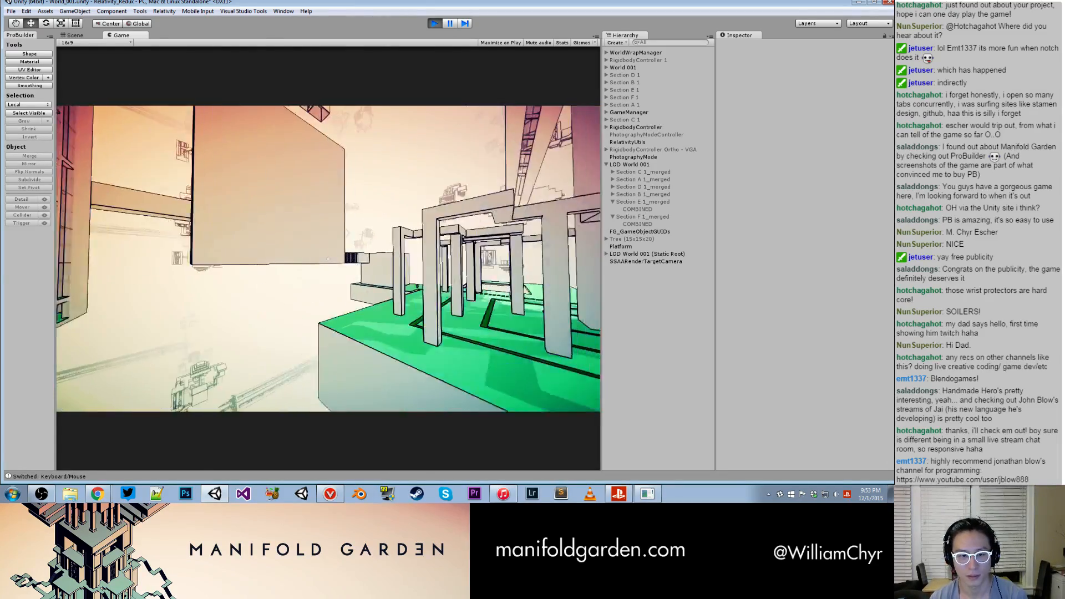
pyautogui.press('w')
pyautogui.press('w')
pyautogui.press('w')
pyautogui.press('w')
pyautogui.press('w')
pyautogui.press('w')
pyautogui.press('w')
pyautogui.press('w')
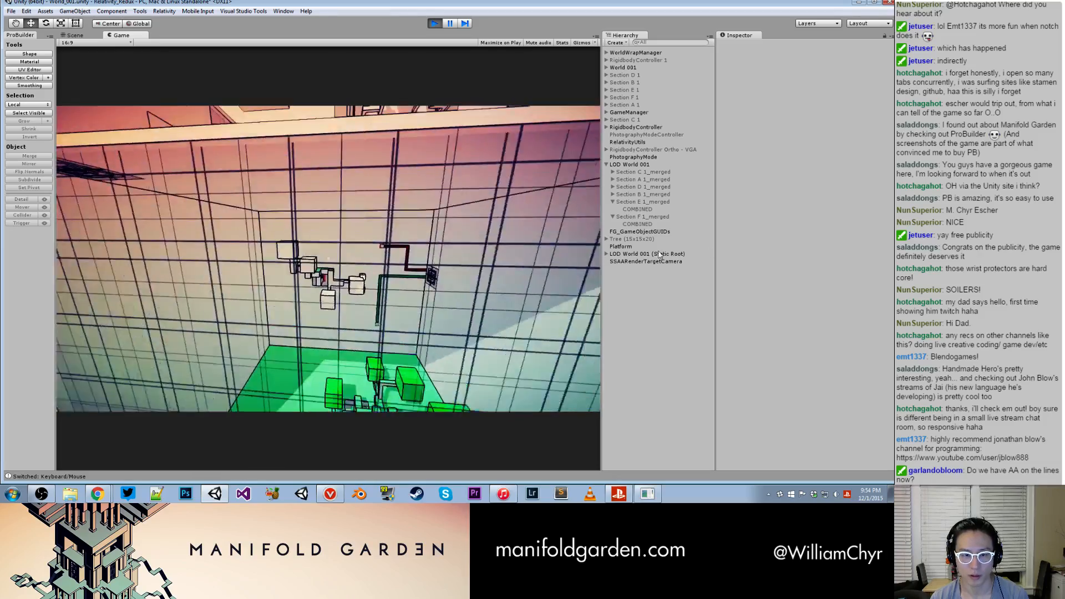
# - Enter the room with red-marked cubes under green gravity and inspect its wall-mounted tree up close around the red base
pyautogui.press('w')
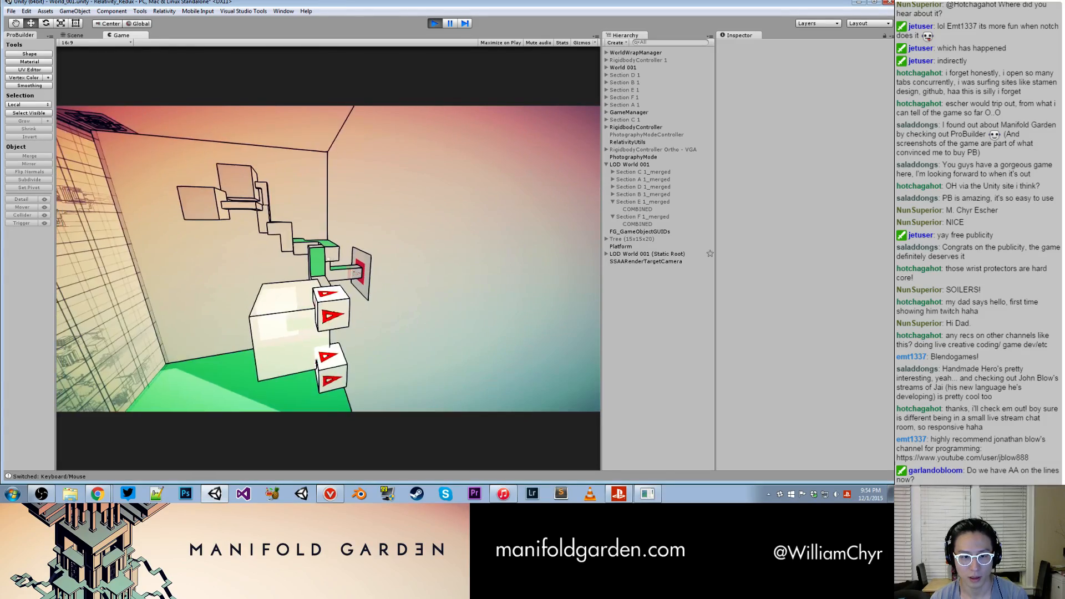
pyautogui.press('w')
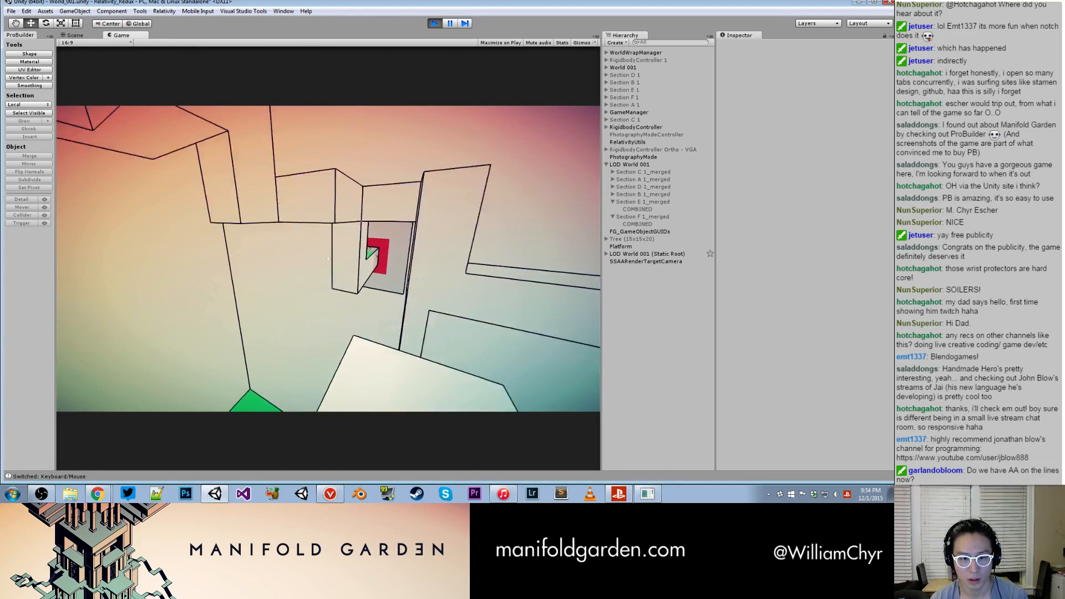
pyautogui.press('w')
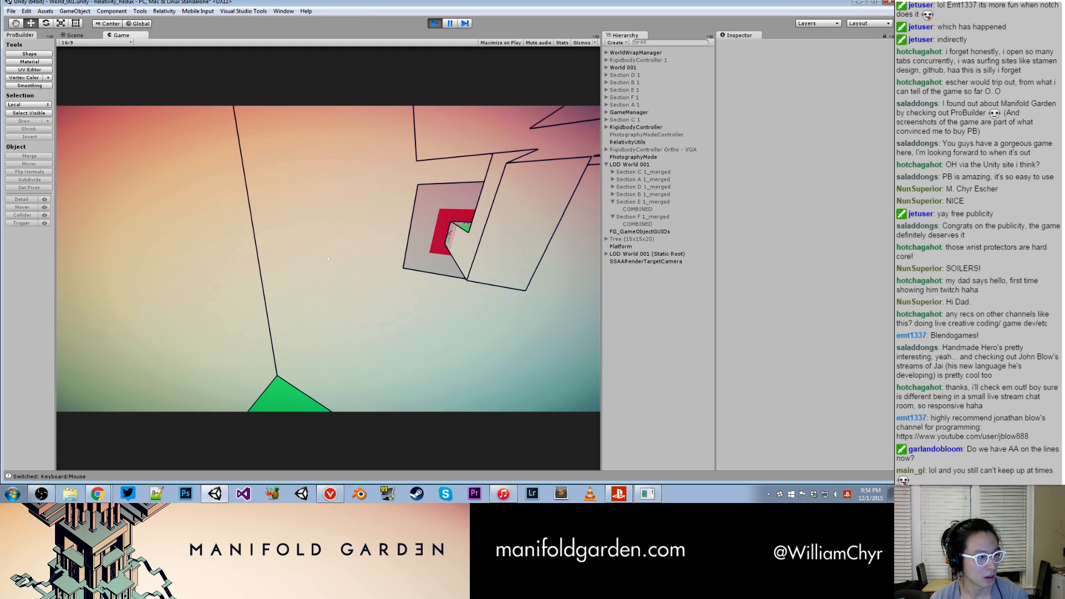
# - Approach the red base, switch gravity to the red floor and fly across the room to the wall tree's green base
pyautogui.press('w')
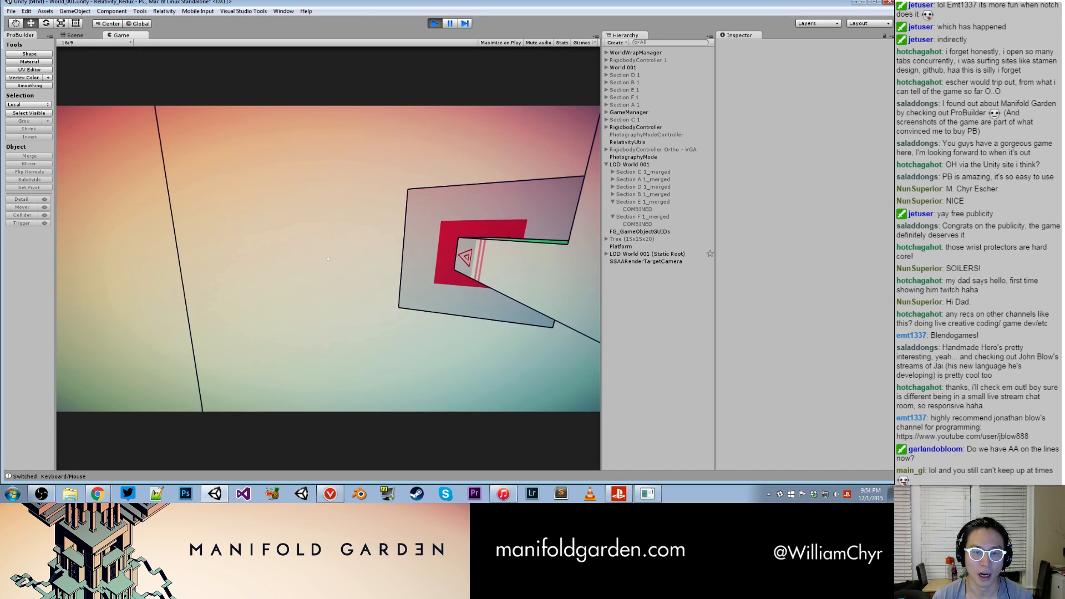
pyautogui.press('space')
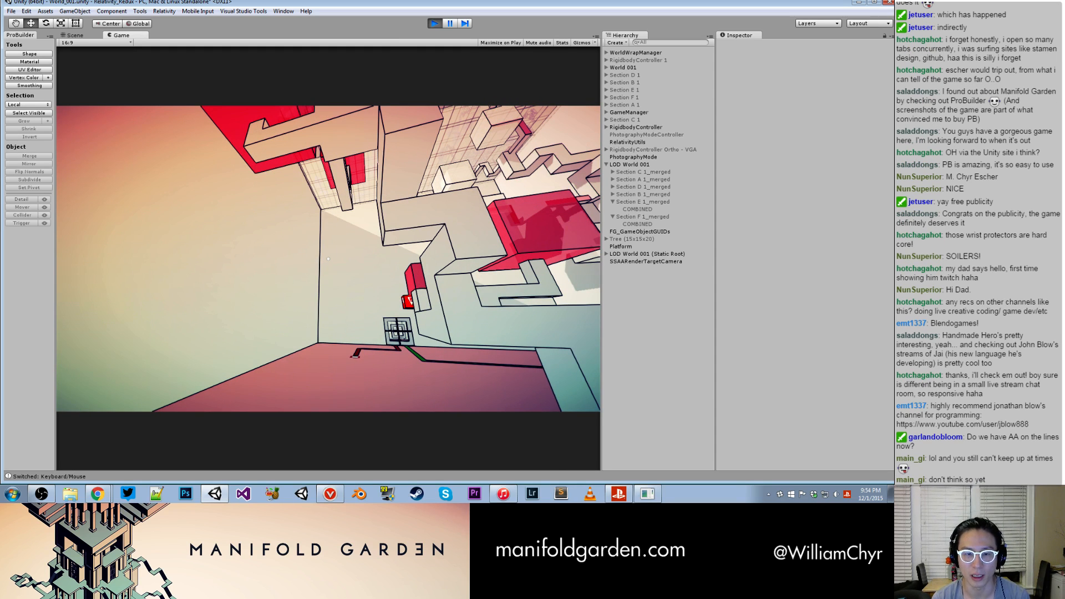
pyautogui.press('w')
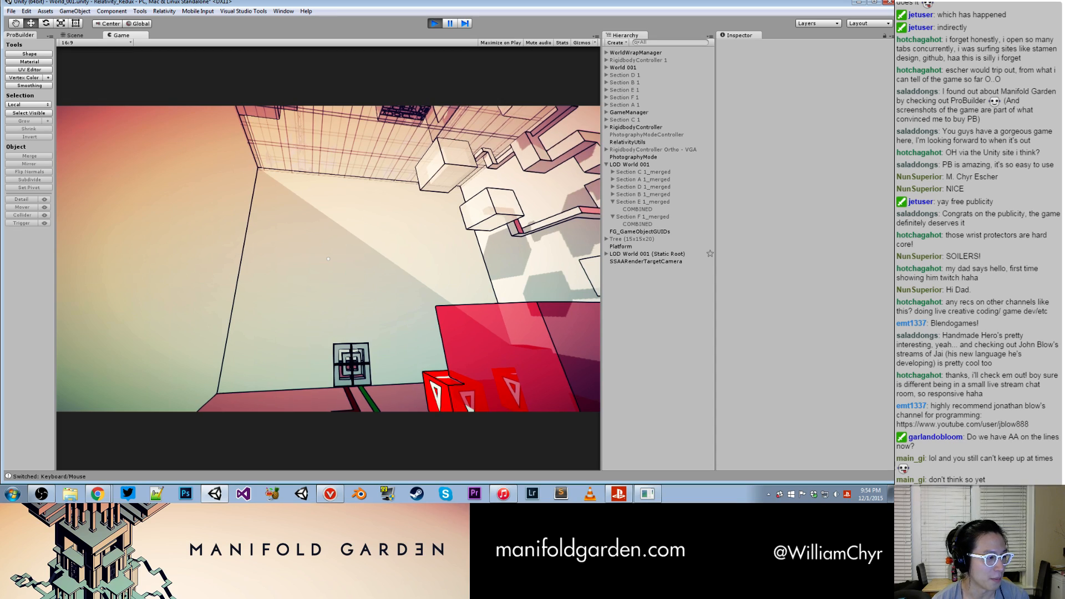
pyautogui.press('w')
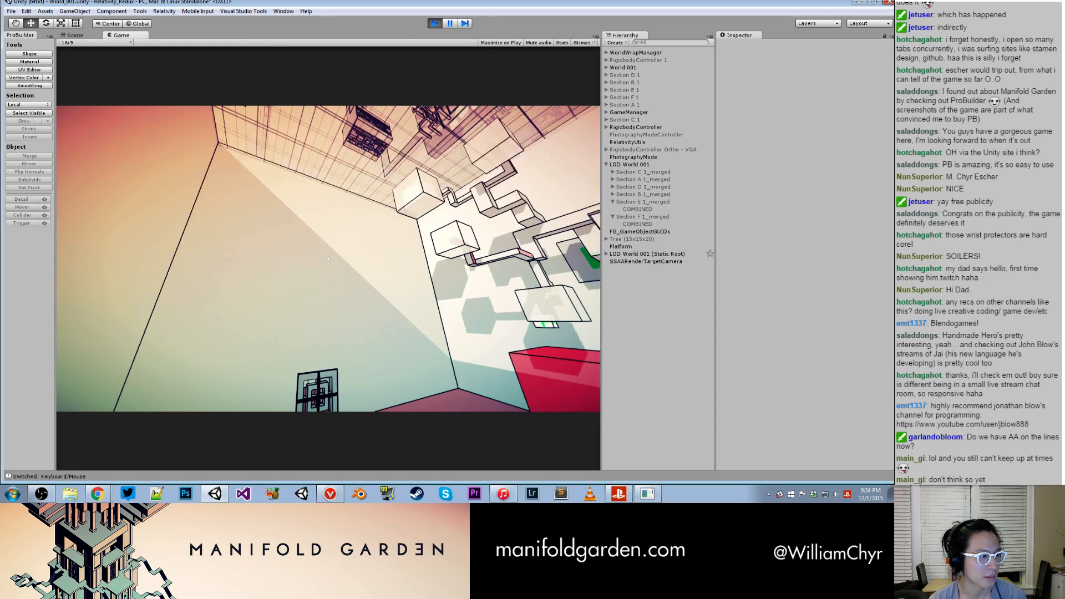
pyautogui.press('w')
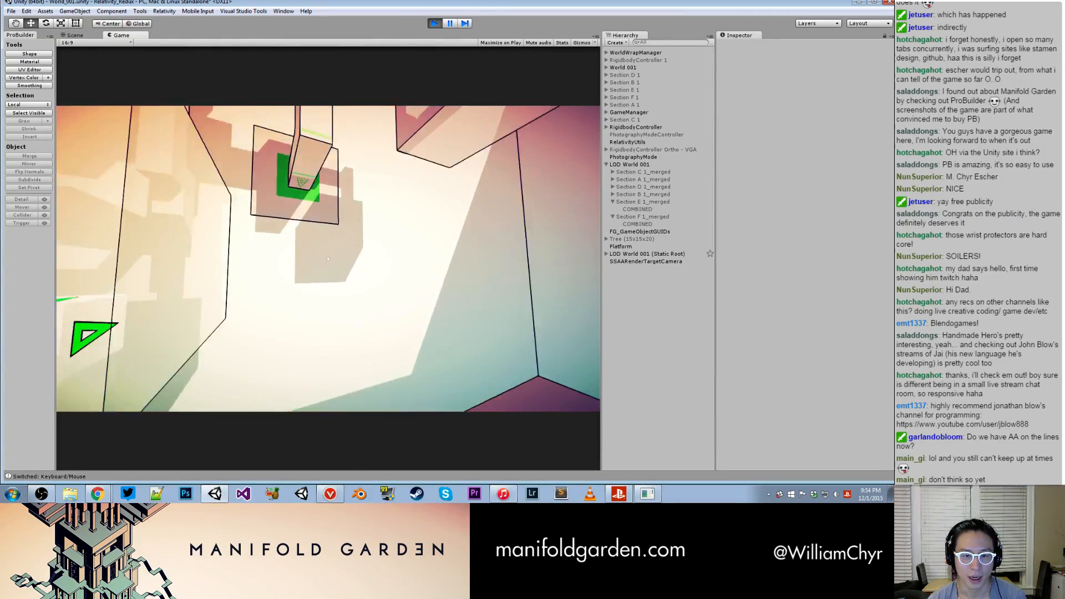
# - Circle the pale wall-mounted tree around its green base under red gravity, and continue toward the red tree
pyautogui.press('space')
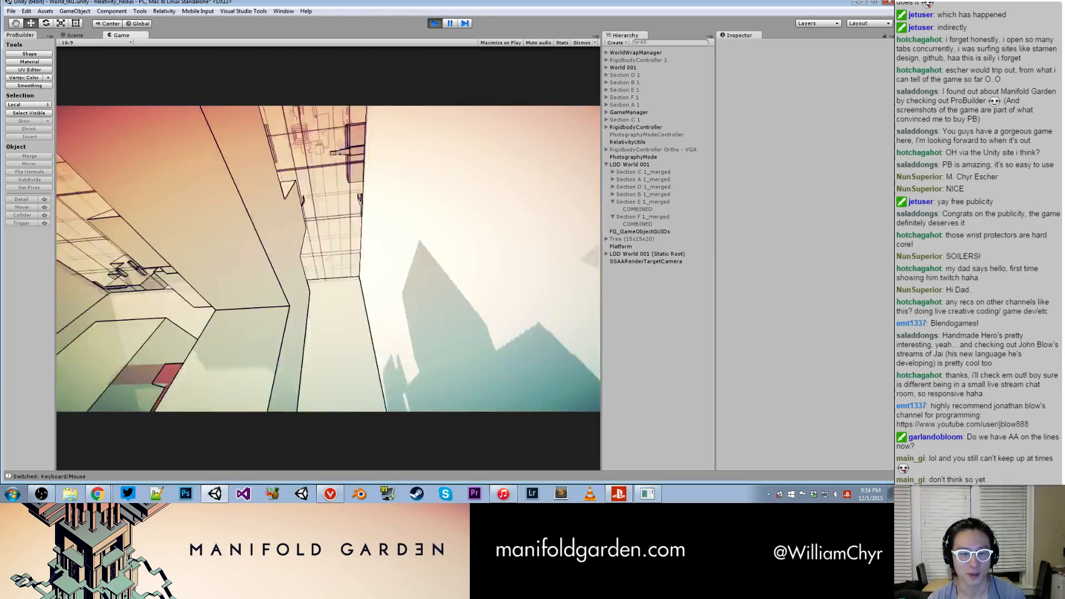
pyautogui.press('w')
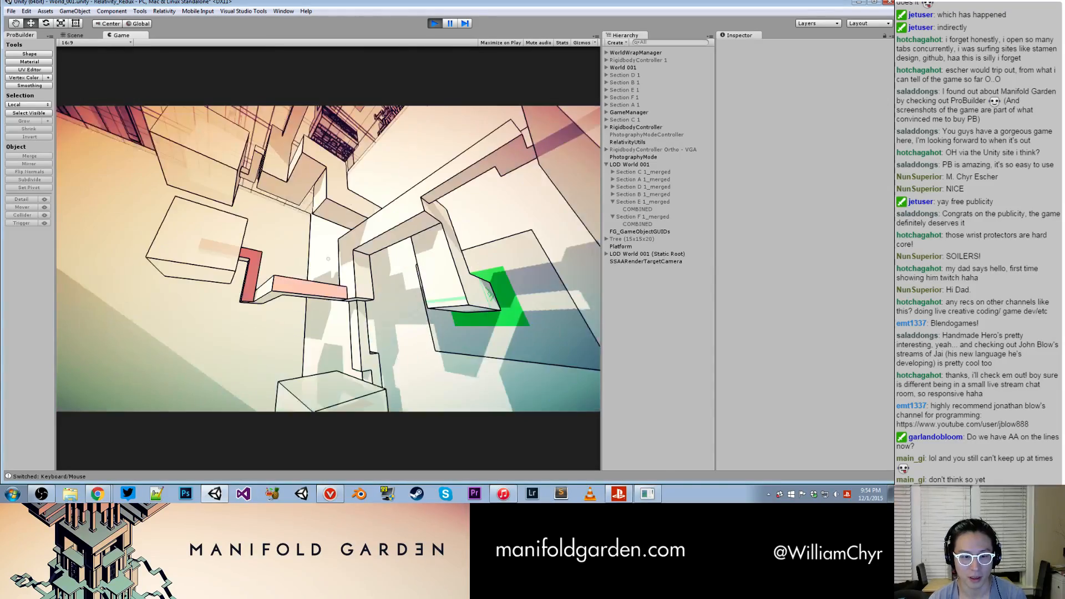
pyautogui.press('w')
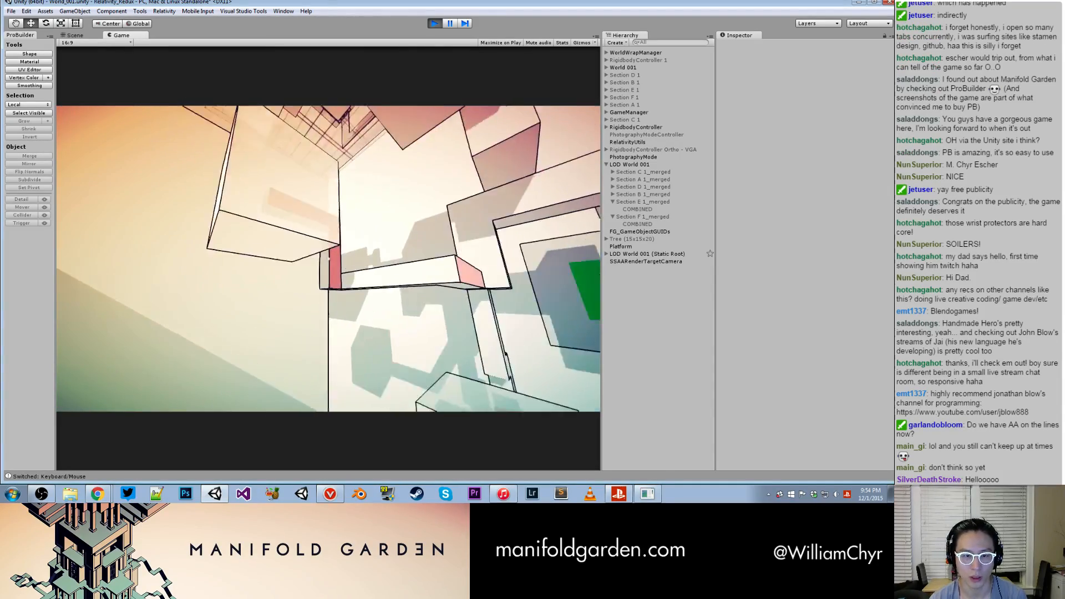
pyautogui.press('w')
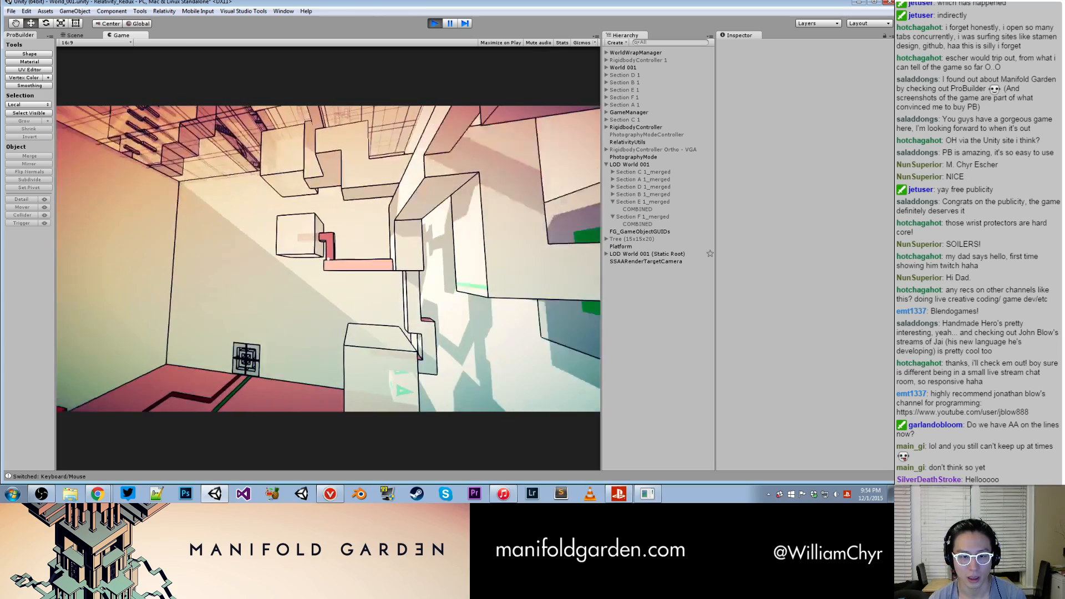
pyautogui.press('w')
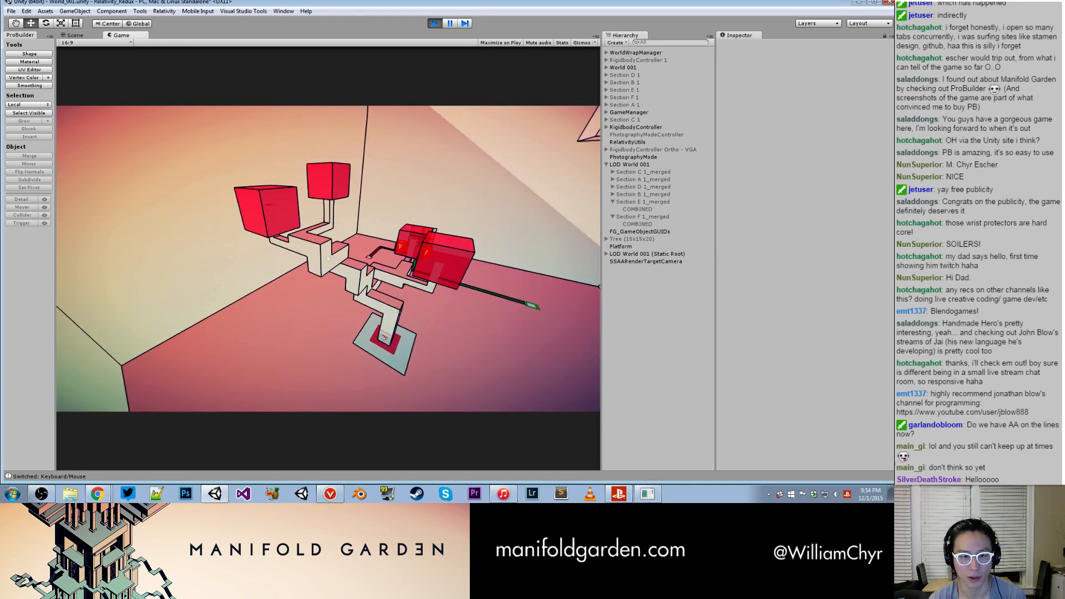
# - Circle the upright red tree on the red floor and approach its cubes
pyautogui.press('d')
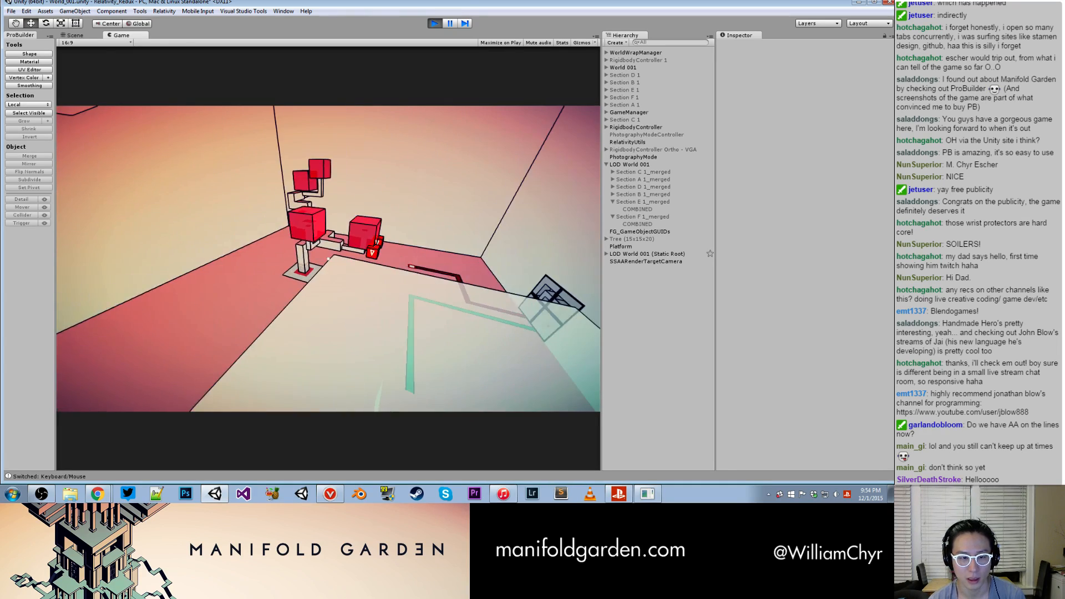
pyautogui.press('d')
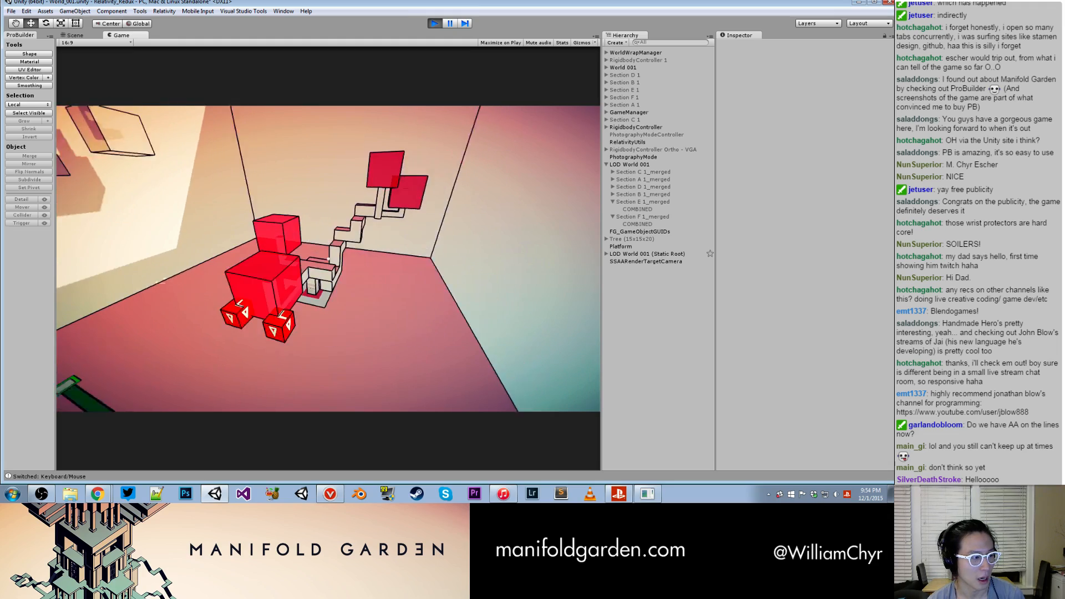
pyautogui.press('d')
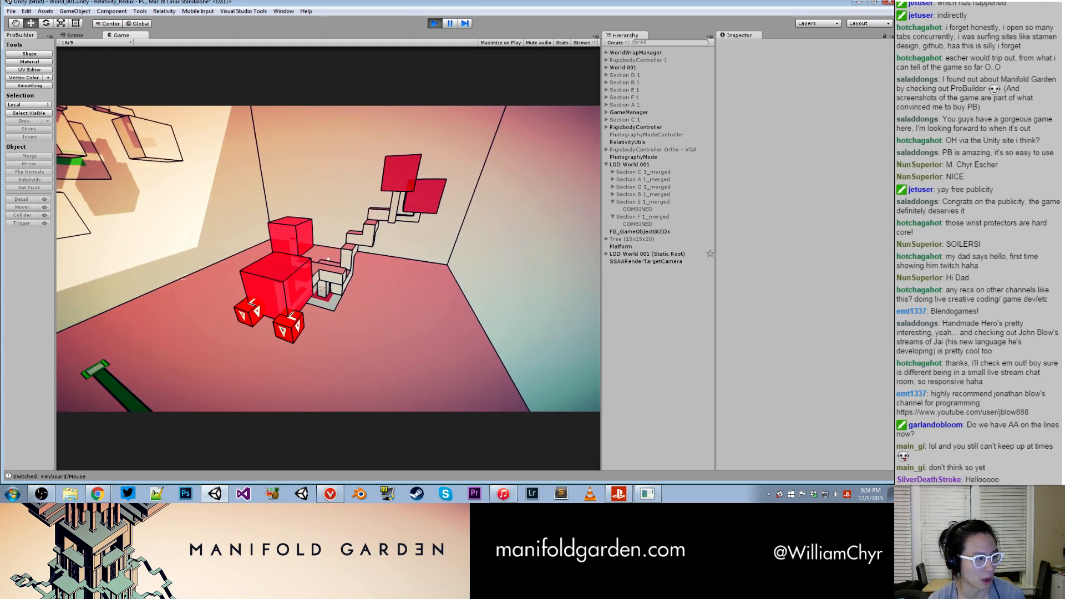
pyautogui.press('w')
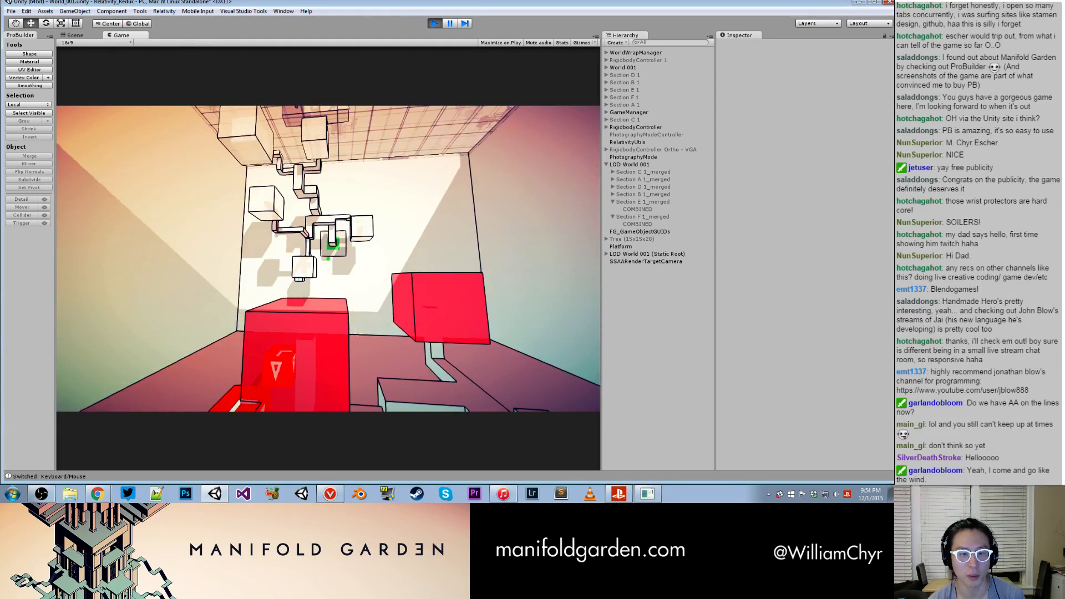
# - Inspect the pale wall tree's branches and translucent cubes up close above the red floor
pyautogui.press('space')
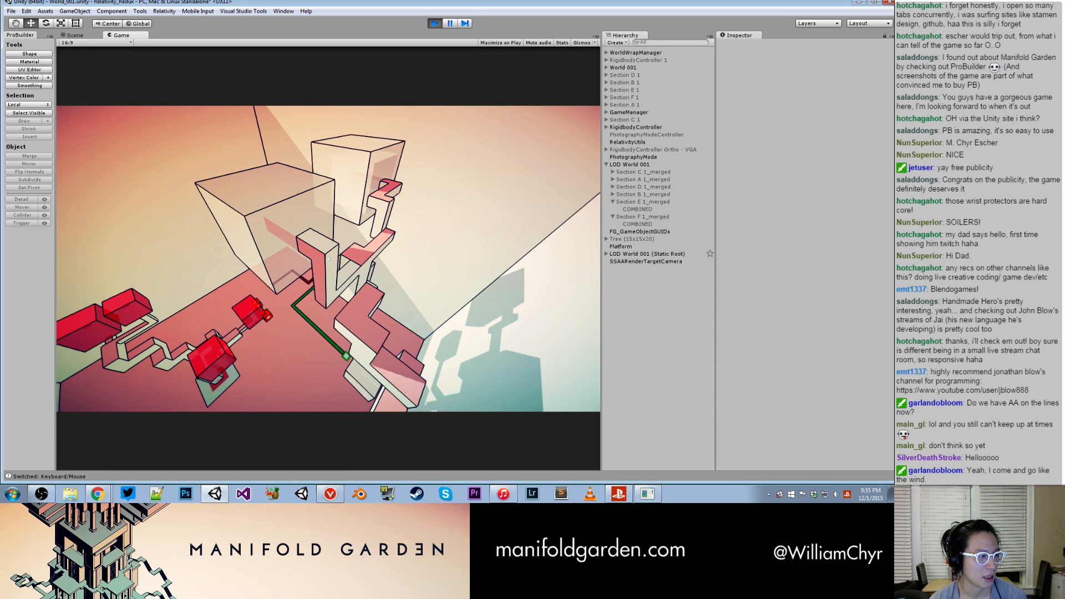
pyautogui.press('w')
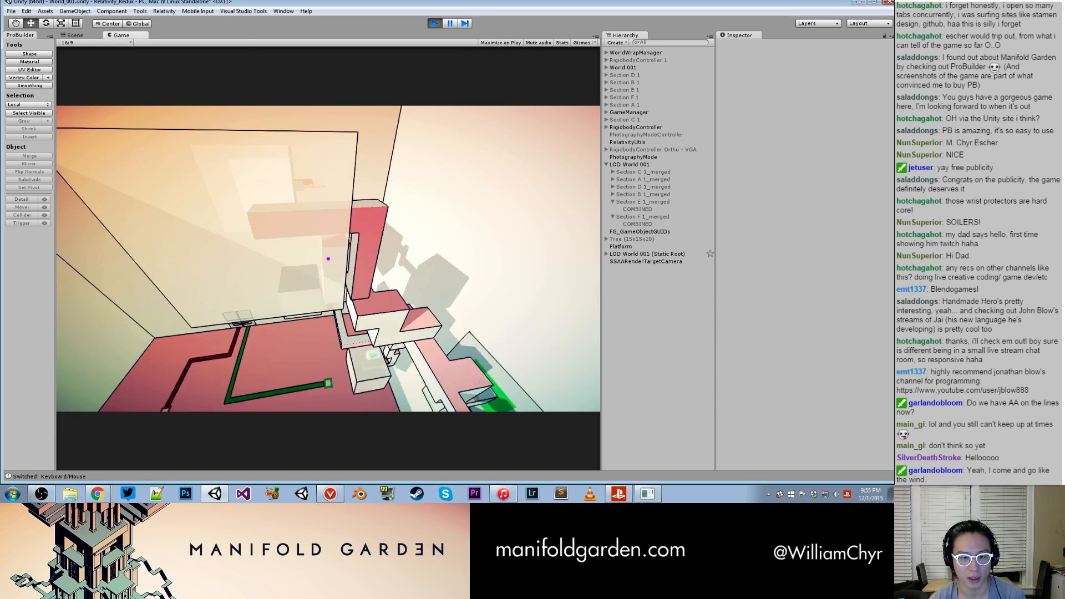
pyautogui.press('w')
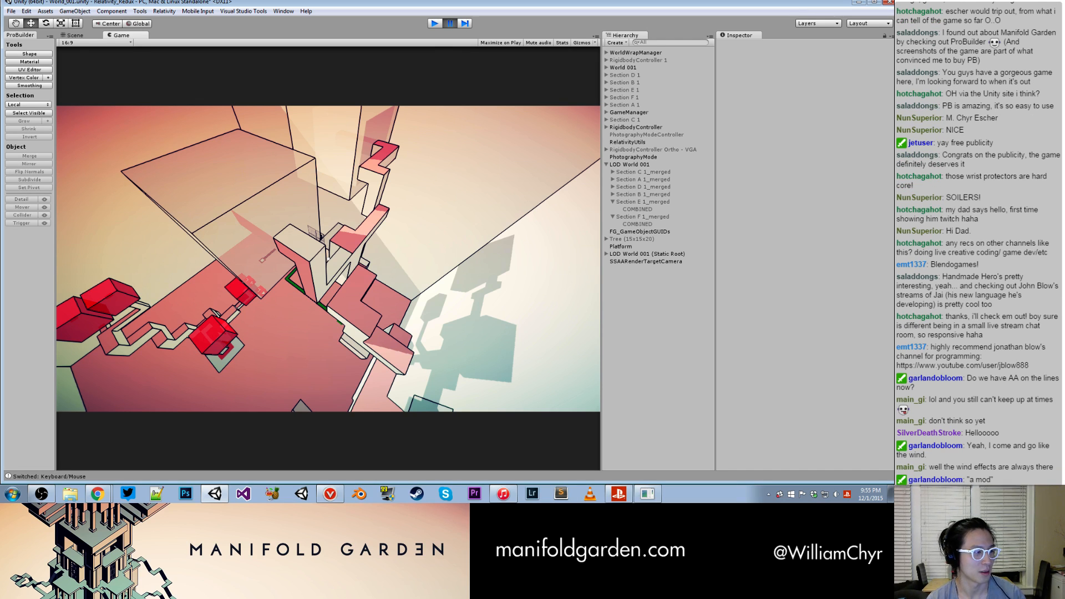
# - Restart play mode, stop it again, and reposition the Unity window near the top of the desktop
pyautogui.click(441, 24)
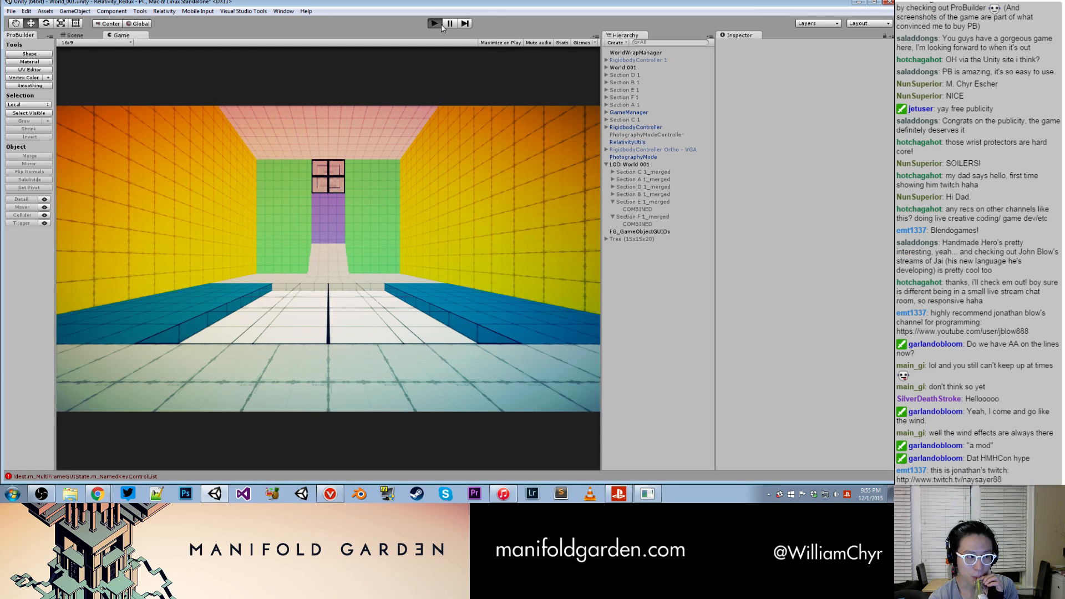
pyautogui.click(440, 24)
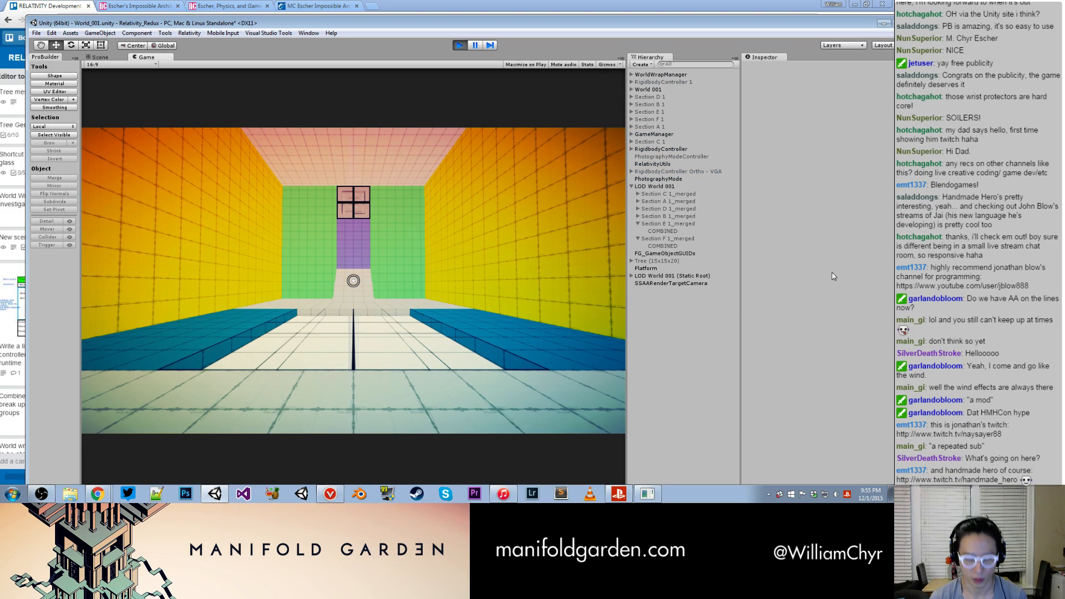
pyautogui.hotkey('ctrl', 'p')
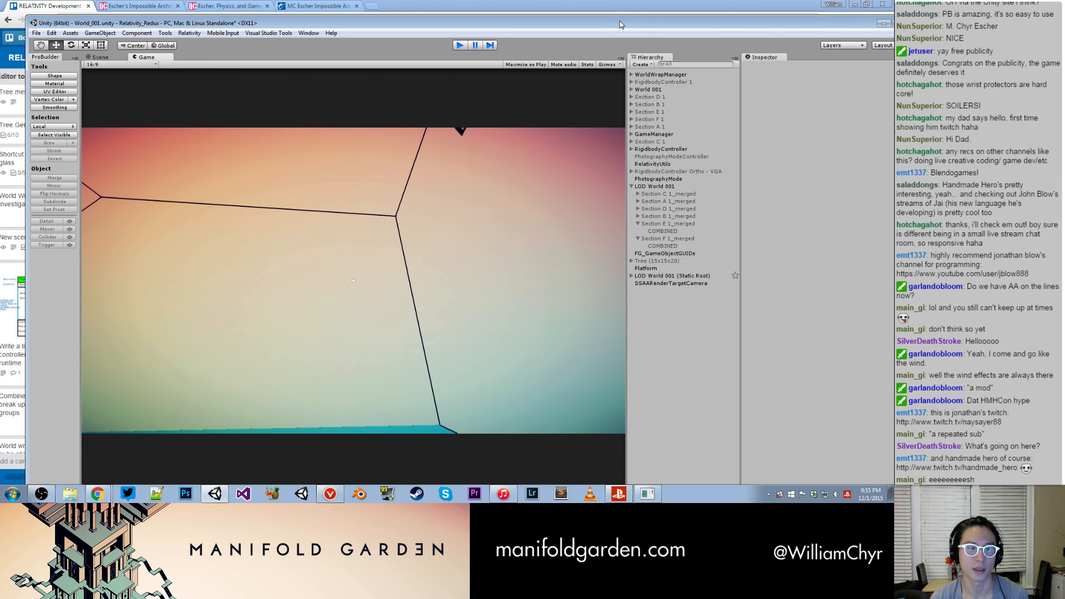
pyautogui.moveTo(624, 23); pyautogui.dragTo(611, 9)
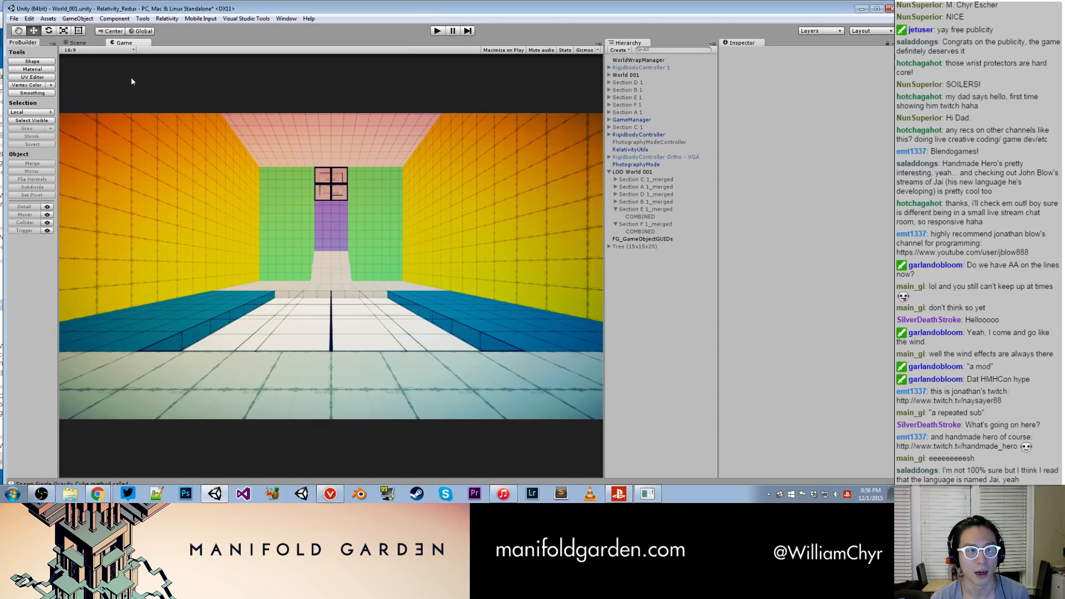
# - Open the Scene view and examine the coloured beams connecting the tower structures of World_001
pyautogui.click(82, 47)
pyautogui.scroll(10, 355, 225)
pyautogui.keyDown('alt'); pyautogui.moveTo(357, 220); pyautogui.dragTo(347, 276); pyautogui.keyUp('alt')
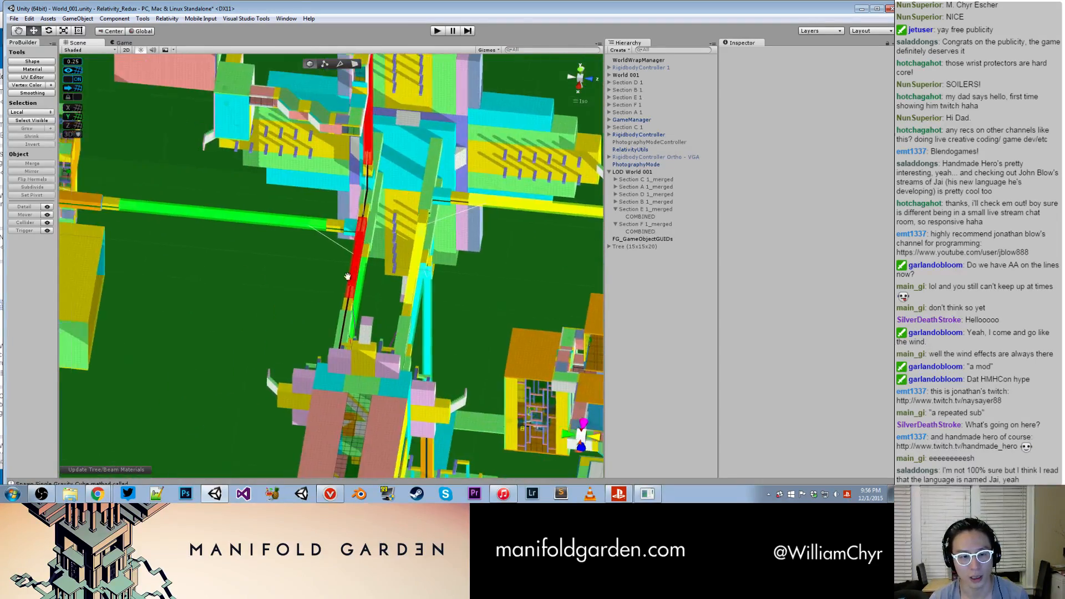
pyautogui.scroll(3, 348, 276)
pyautogui.keyDown('alt'); pyautogui.moveTo(266, 288); pyautogui.dragTo(325, 207); pyautogui.keyUp('alt')
pyautogui.keyDown('alt'); pyautogui.scroll(-5, 326, 208); pyautogui.keyUp('alt')
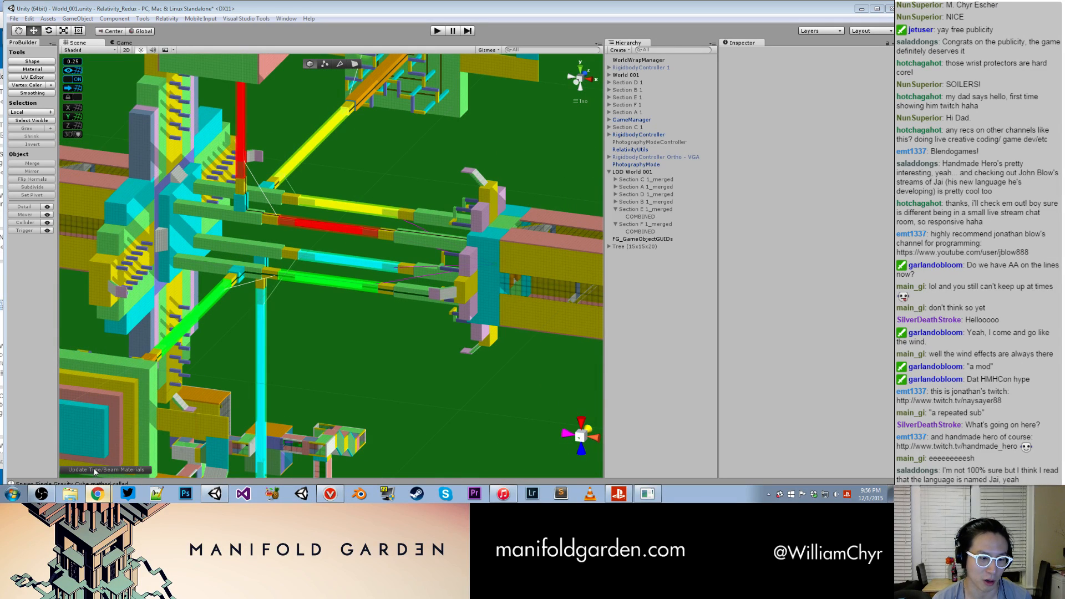
# - Switch to Trello to review the cards in the PSX Build Bugs list, and return to Unity
pyautogui.click(97, 493)
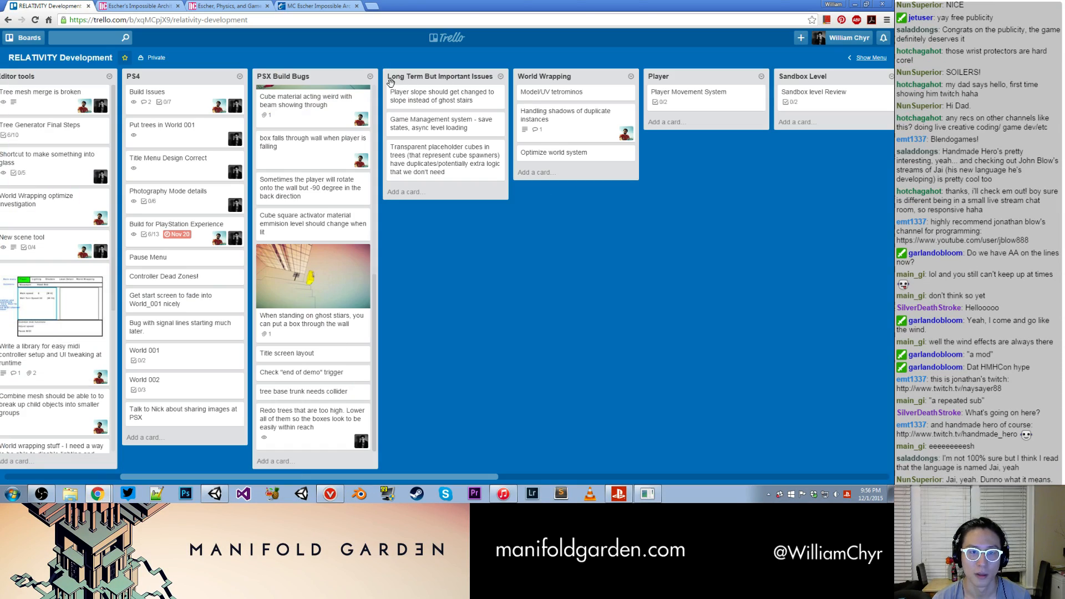
pyautogui.scroll(10, 343, 332)
pyautogui.scroll(-5, 343, 332)
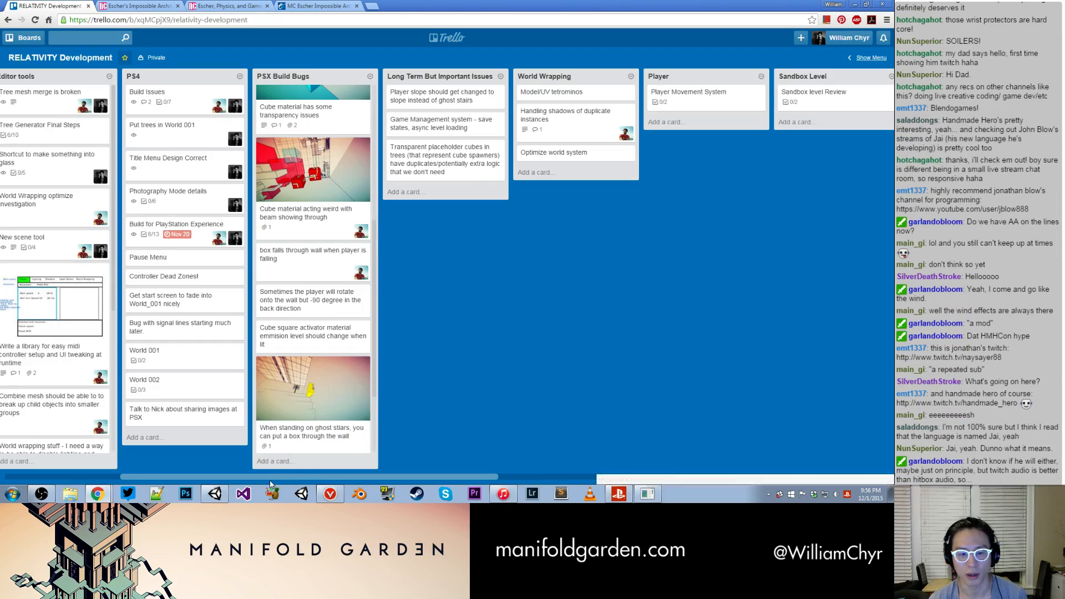
pyautogui.click(215, 494)
# - Search the scene around the central beams and towers for the yellow-topped, glass-walled room
pyautogui.keyDown('alt'); pyautogui.moveTo(324, 198); pyautogui.dragTo(161, 280); pyautogui.keyUp('alt')
pyautogui.scroll(10, 159, 281)
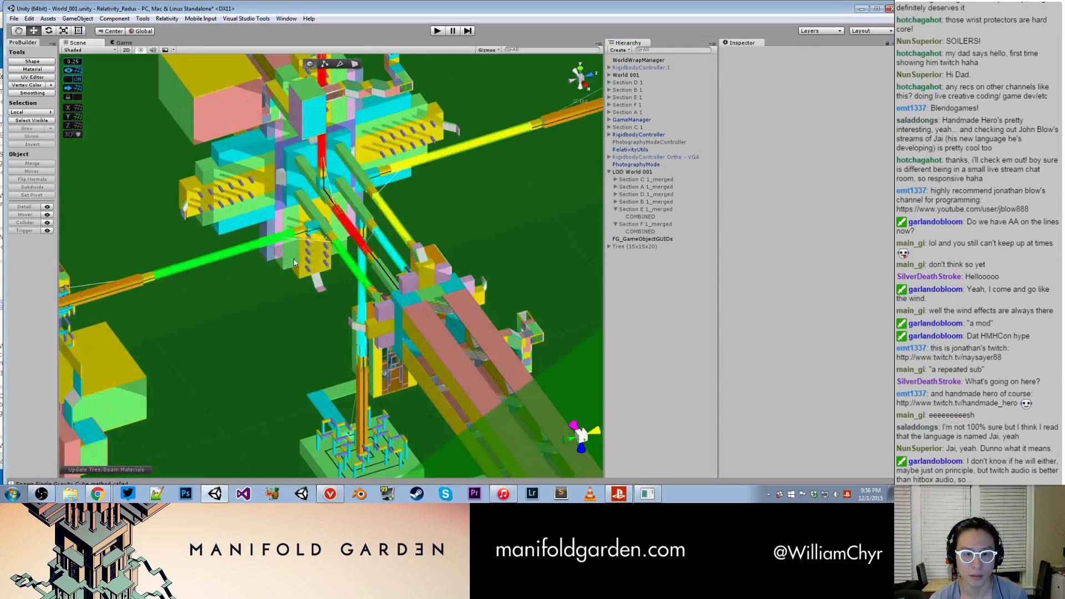
pyautogui.moveTo(159, 281); pyautogui.dragTo(352, 276, button='middle')
pyautogui.keyDown('alt'); pyautogui.moveTo(352, 275); pyautogui.dragTo(140, 271); pyautogui.keyUp('alt')
pyautogui.moveTo(271, 294); pyautogui.dragTo(167, 94, button='middle')
pyautogui.keyDown('alt'); pyautogui.moveTo(272, 211); pyautogui.dragTo(555, 215); pyautogui.keyUp('alt')
pyautogui.moveTo(399, 167); pyautogui.dragTo(288, 277, button='middle')
pyautogui.scroll(4, 289, 278)
pyautogui.moveTo(244, 172); pyautogui.dragTo(340, 281, button='middle')
pyautogui.scroll(5, 340, 281)
pyautogui.keyDown('alt'); pyautogui.moveTo(417, 217); pyautogui.dragTo(404, 235); pyautogui.keyUp('alt')
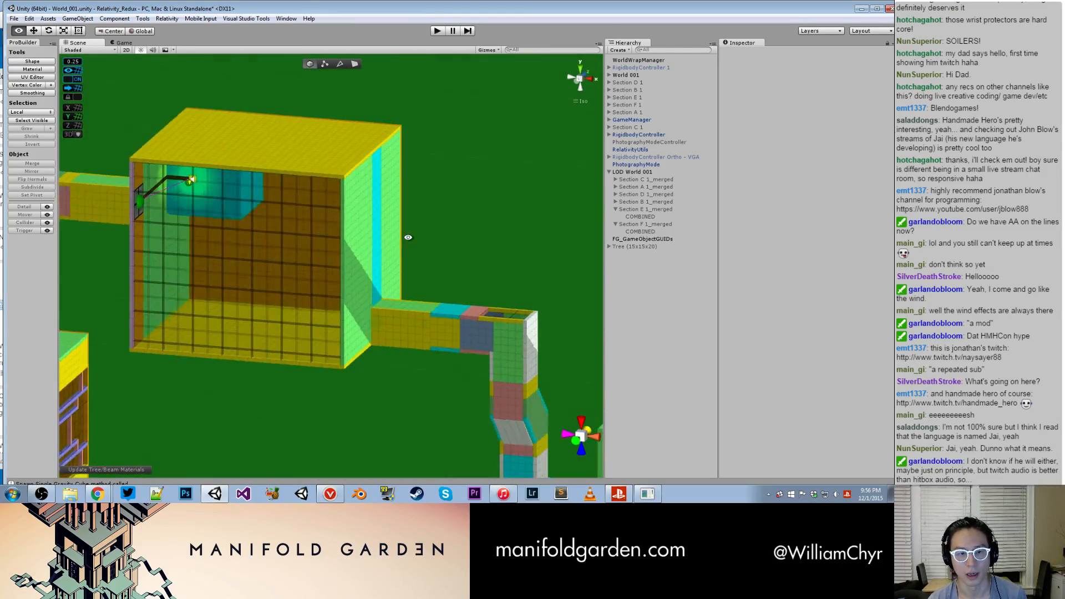
# - Examine the room's exterior from several angles to locate the one containing the green and red trees
pyautogui.scroll(5, 278, 272)
pyautogui.scroll(-12, 337, 292)
pyautogui.keyDown('alt'); pyautogui.moveTo(317, 253); pyautogui.dragTo(303, 172); pyautogui.keyUp('alt')
pyautogui.moveTo(302, 172)
pyautogui.mouseDown(button='middle')
pyautogui.moveTo(300, 326)
pyautogui.moveTo(312, 159)
pyautogui.mouseUp(button='middle')
pyautogui.moveTo(301, 216); pyautogui.dragTo(375, 103, button='middle')
pyautogui.keyDown('alt'); pyautogui.moveTo(302, 208); pyautogui.dragTo(358, 377); pyautogui.keyUp('alt')
pyautogui.moveTo(355, 355); pyautogui.dragTo(396, 3, button='middle')
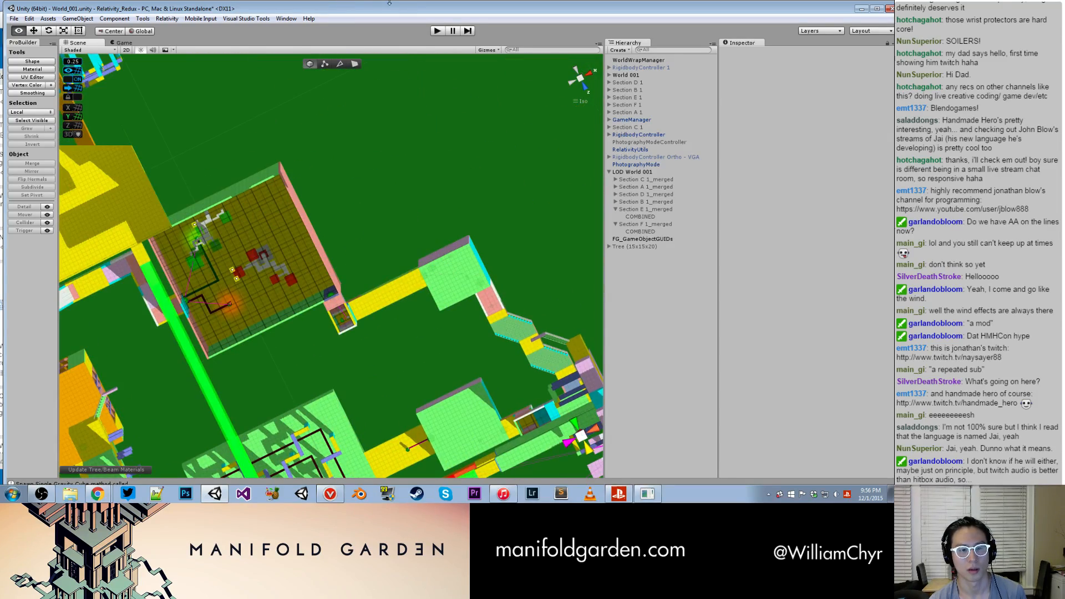
# - Select WorldWrapManager and collapse its World Wrap Manager (Script) component to hide the green overlay
pyautogui.click(401, 178)
pyautogui.scroll(-5, 401, 178)
pyautogui.keyDown('alt'); pyautogui.moveTo(472, 183); pyautogui.dragTo(588, 119); pyautogui.keyUp('alt')
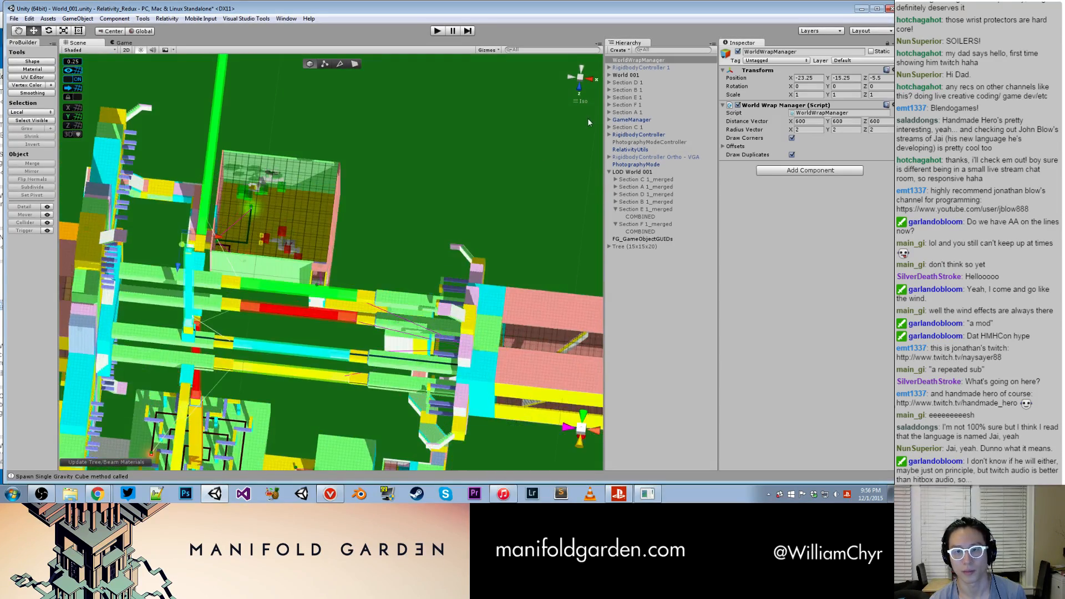
pyautogui.click(723, 106)
pyautogui.keyDown('alt'); pyautogui.moveTo(508, 212); pyautogui.dragTo(641, 147); pyautogui.keyUp('alt')
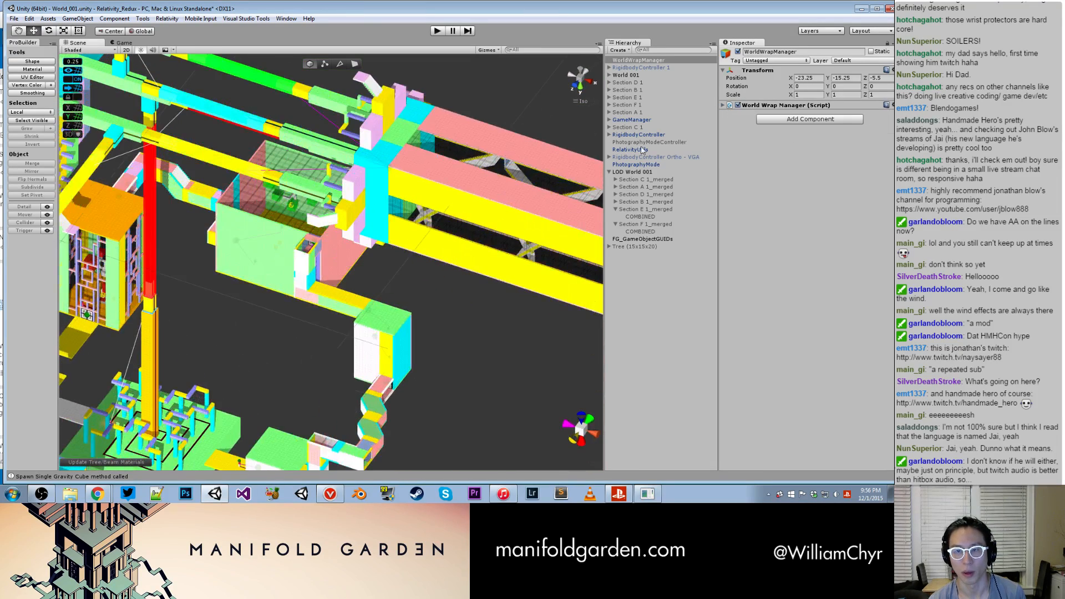
pyautogui.click(723, 105)
pyautogui.click(723, 106)
# - Apply Fix Normals on Mesh to the Branch of the green Tree (20x20x25) in Room C3, and inspect its branches
pyautogui.keyDown('alt'); pyautogui.moveTo(415, 245); pyautogui.dragTo(186, 287); pyautogui.keyUp('alt')
pyautogui.scroll(6, 183, 291)
pyautogui.scroll(5, 174, 306)
pyautogui.moveTo(173, 307); pyautogui.dragTo(368, 357, button='middle')
pyautogui.scroll(8, 366, 355)
pyautogui.keyDown('alt'); pyautogui.moveTo(348, 312); pyautogui.dragTo(295, 257); pyautogui.keyUp('alt')
pyautogui.click(353, 270)
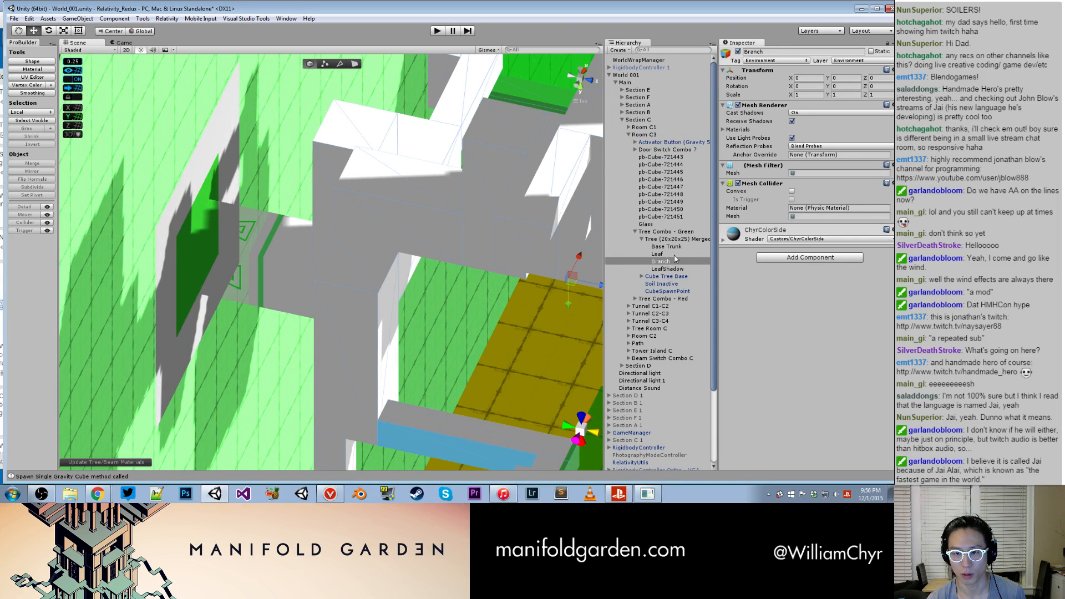
pyautogui.click(167, 18)
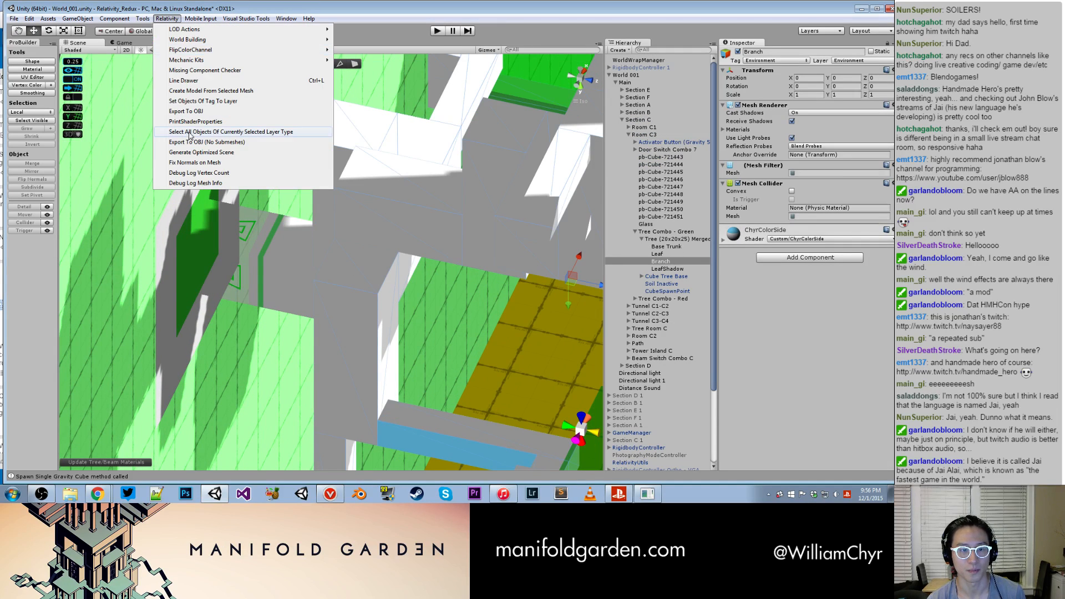
pyautogui.click(206, 163)
pyautogui.press('f')
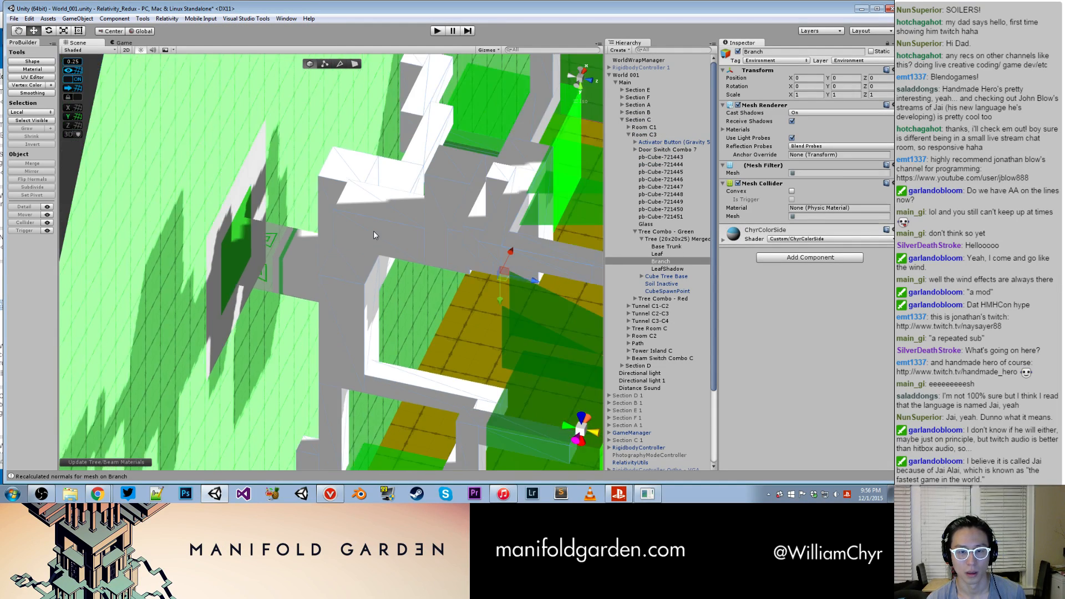
pyautogui.keyDown('alt'); pyautogui.moveTo(395, 261); pyautogui.dragTo(311, 212); pyautogui.keyUp('alt')
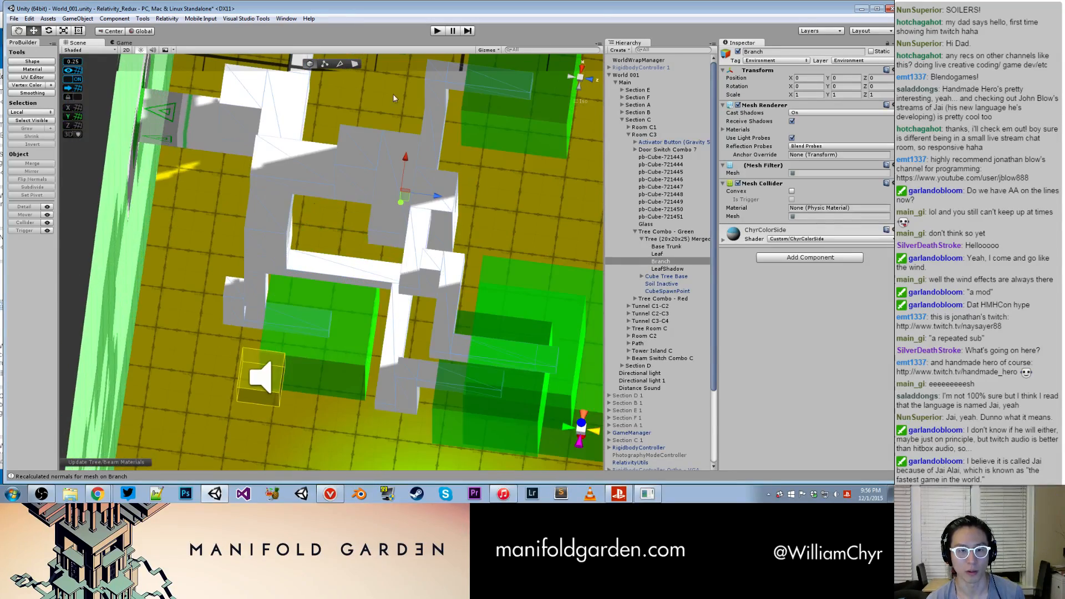
# - Start play mode and run the console command toggle_noclip to fly through the level
pyautogui.click(441, 30)
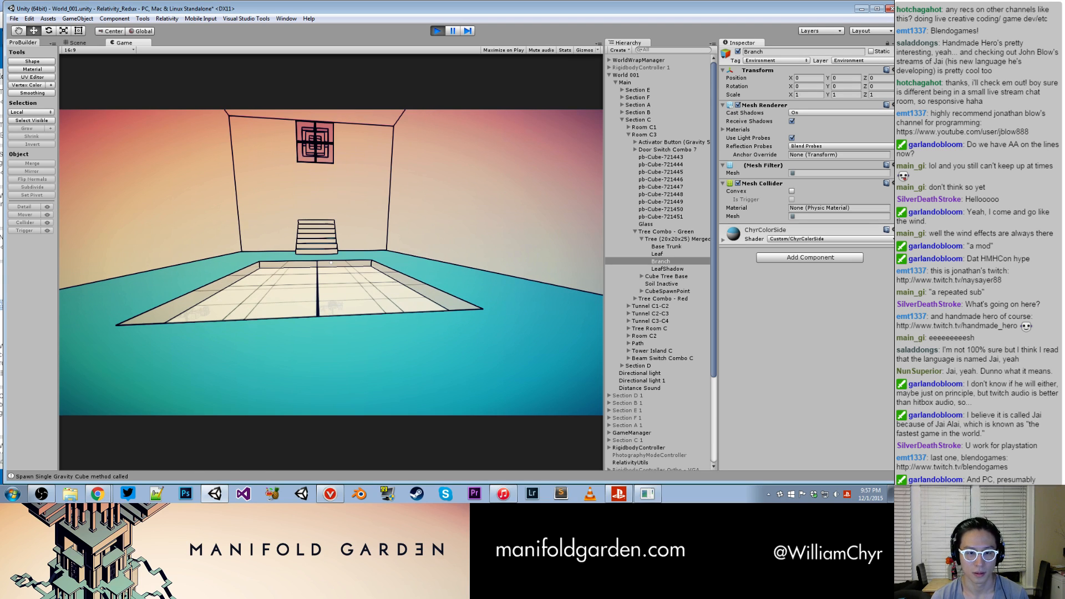
pyautogui.press('`')
pyautogui.write('tog')
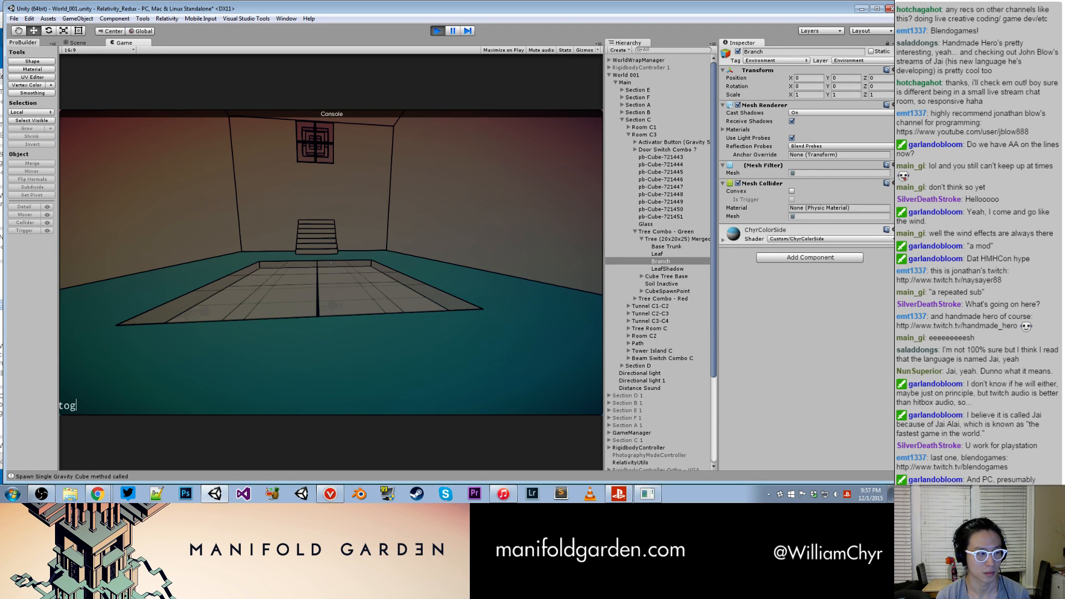
pyautogui.write('gle_noclip')
pyautogui.press('BackSpace')
pyautogui.press('BackSpace')
pyautogui.press('BackSpace')
pyautogui.press('BackSpace')
pyautogui.press('BackSpace')
pyautogui.write('oclip')
pyautogui.press('Return')
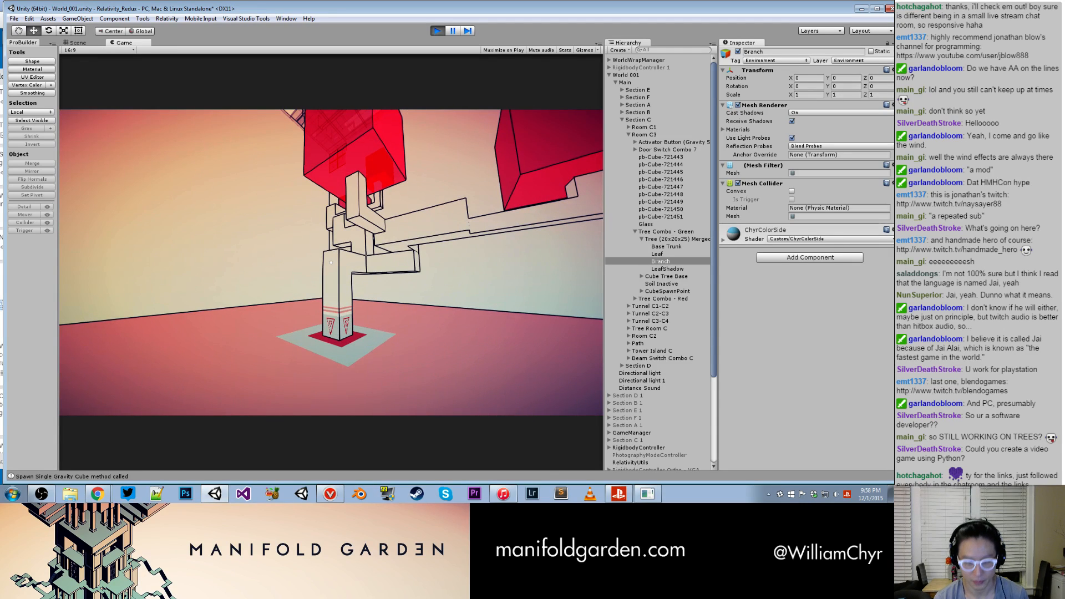
# - Stop play mode and examine the green tree's branches in the Scene view from another side
pyautogui.hotkey('ctrl', 'p')
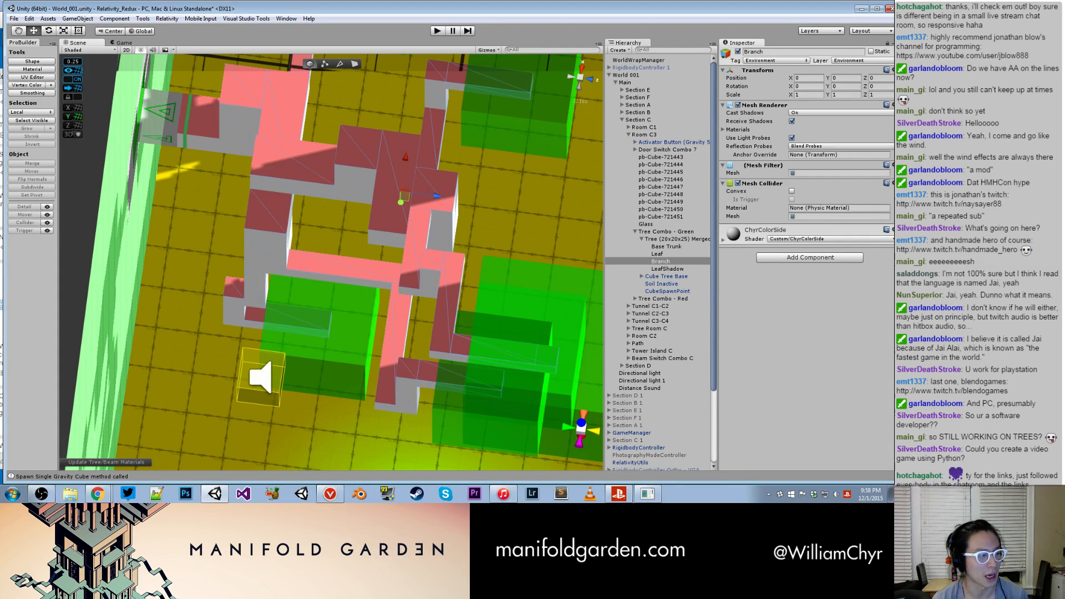
pyautogui.scroll(-10, 401, 211)
pyautogui.keyDown('alt'); pyautogui.moveTo(401, 212); pyautogui.dragTo(666, 144); pyautogui.keyUp('alt')
pyautogui.scroll(5, 557, 207)
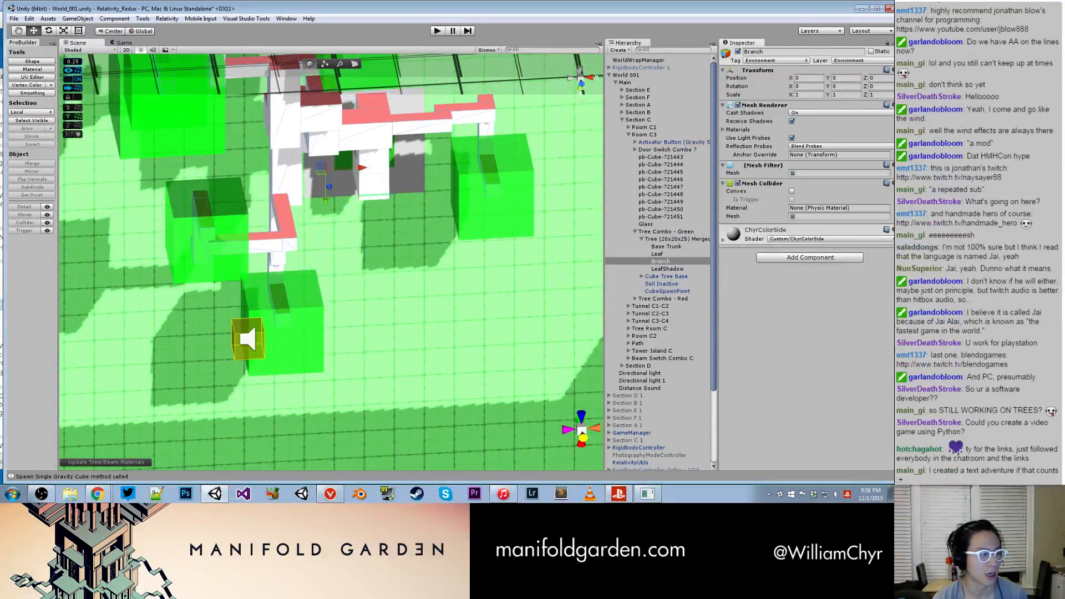
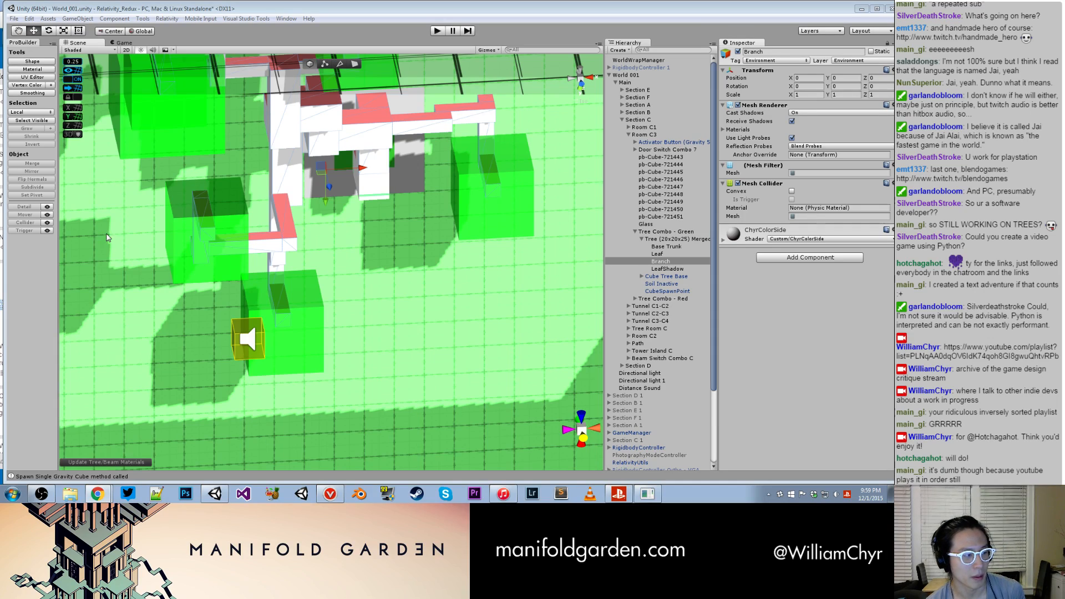
# - Examine the green tree in Room C3 from several sides, including its trunk base from close up
pyautogui.keyDown('alt'); pyautogui.moveTo(289, 283); pyautogui.dragTo(226, 148); pyautogui.keyUp('alt')
pyautogui.moveTo(389, 267); pyautogui.dragTo(507, 194, button='middle')
pyautogui.keyDown('alt'); pyautogui.moveTo(506, 195); pyautogui.dragTo(473, 294); pyautogui.keyUp('alt')
pyautogui.scroll(5, 342, 281)
pyautogui.scroll(2, 342, 278)
pyautogui.moveTo(342, 279); pyautogui.dragTo(347, 238, button='middle')
pyautogui.scroll(-5, 342, 271)
pyautogui.scroll(-2, 348, 237)
pyautogui.moveTo(368, 192); pyautogui.dragTo(409, 112, button='middle')
pyautogui.scroll(7, 359, 216)
pyautogui.keyDown('alt'); pyautogui.moveTo(427, 272); pyautogui.dragTo(460, 225); pyautogui.keyUp('alt')
# - Filter the Hierarchy for "base trunk" and check the components of each Base Trunk object found
pyautogui.click(661, 49)
pyautogui.write('base tru')
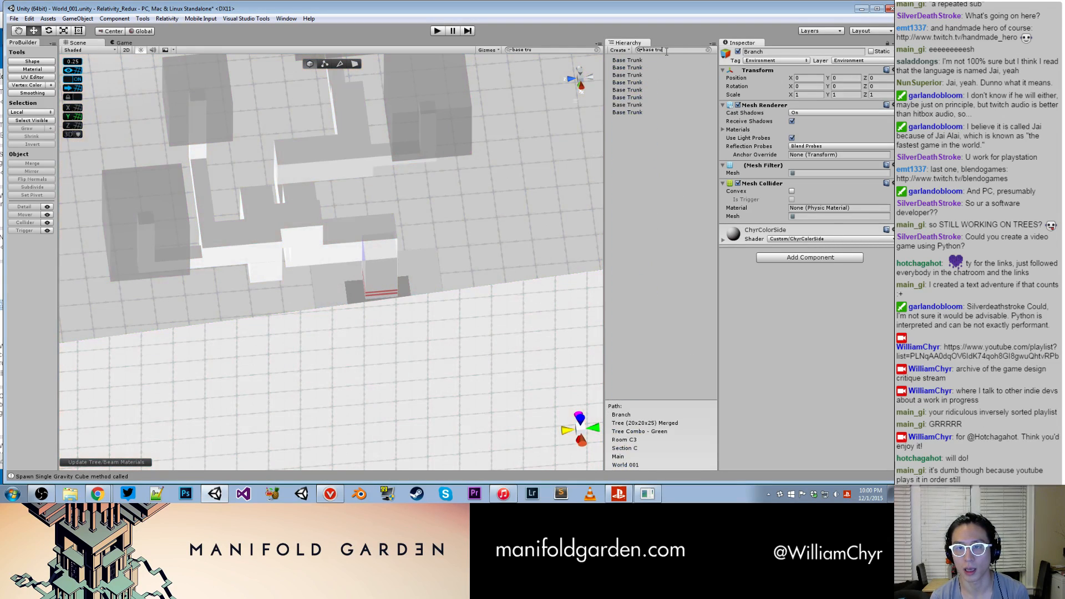
pyautogui.write('nk')
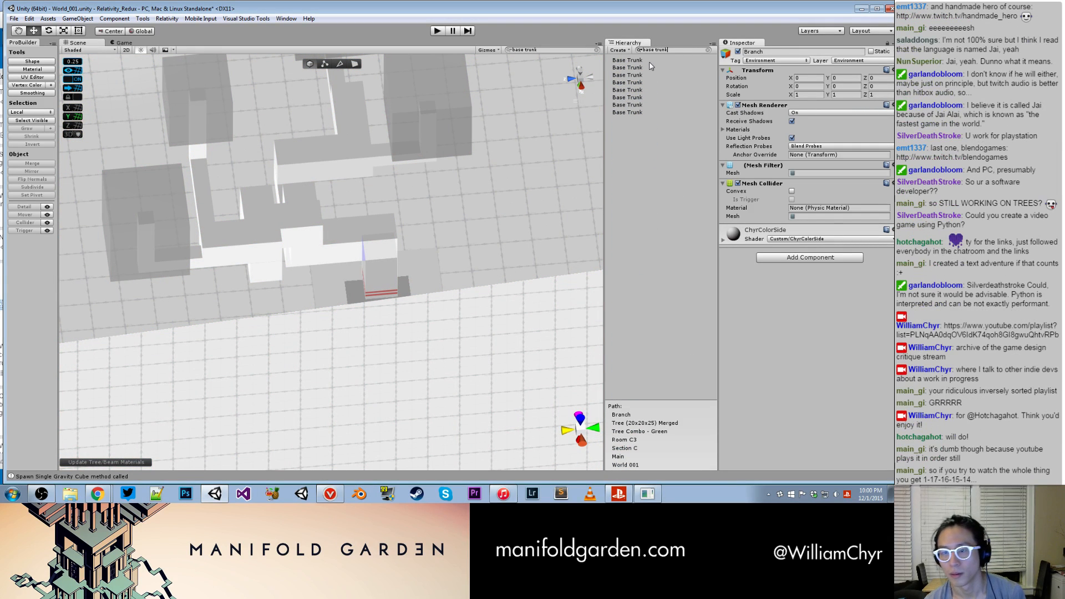
pyautogui.click(651, 61)
pyautogui.click(649, 68)
pyautogui.click(650, 75)
pyautogui.click(649, 83)
pyautogui.click(649, 89)
pyautogui.click(649, 97)
pyautogui.click(649, 105)
pyautogui.click(648, 113)
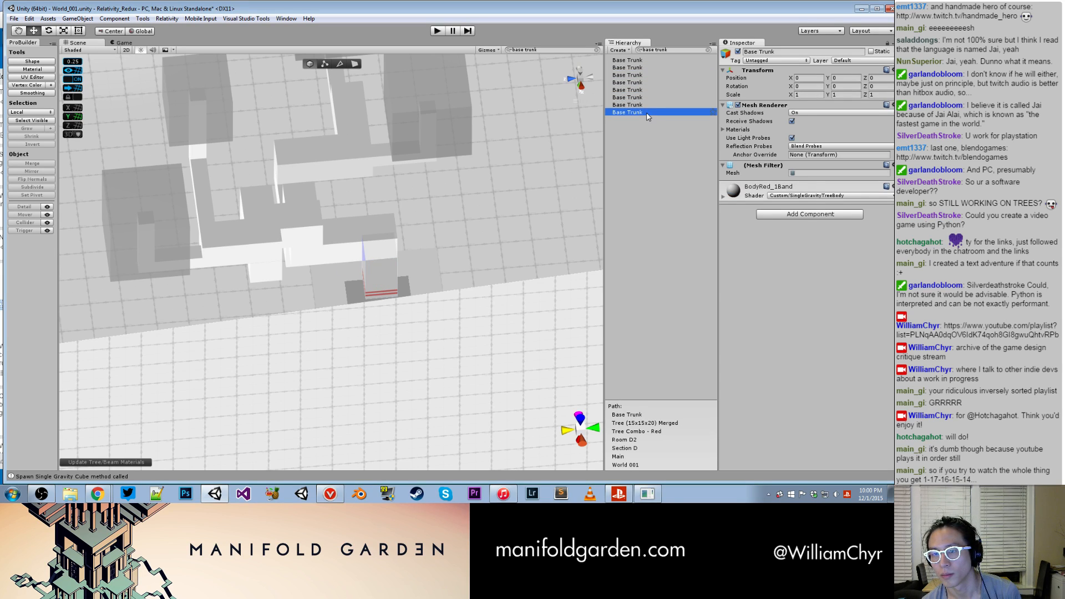
# - Select all the Base Trunk objects together and add a Box Collider component to them
pyautogui.keyDown('shift'); pyautogui.click(643, 60); pyautogui.keyUp('shift')
pyautogui.click(847, 189)
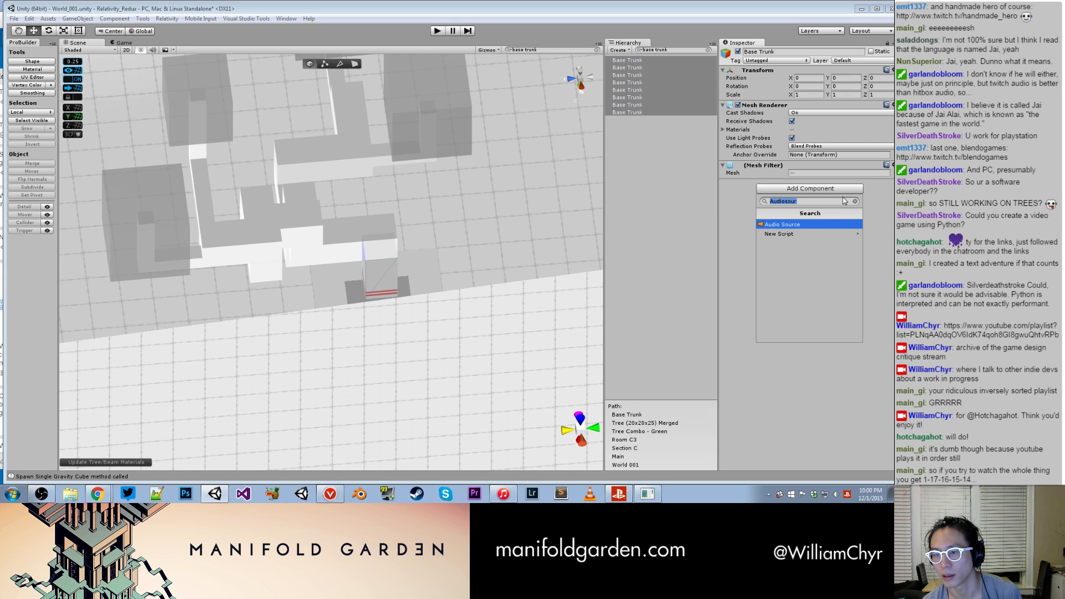
pyautogui.write('box colli')
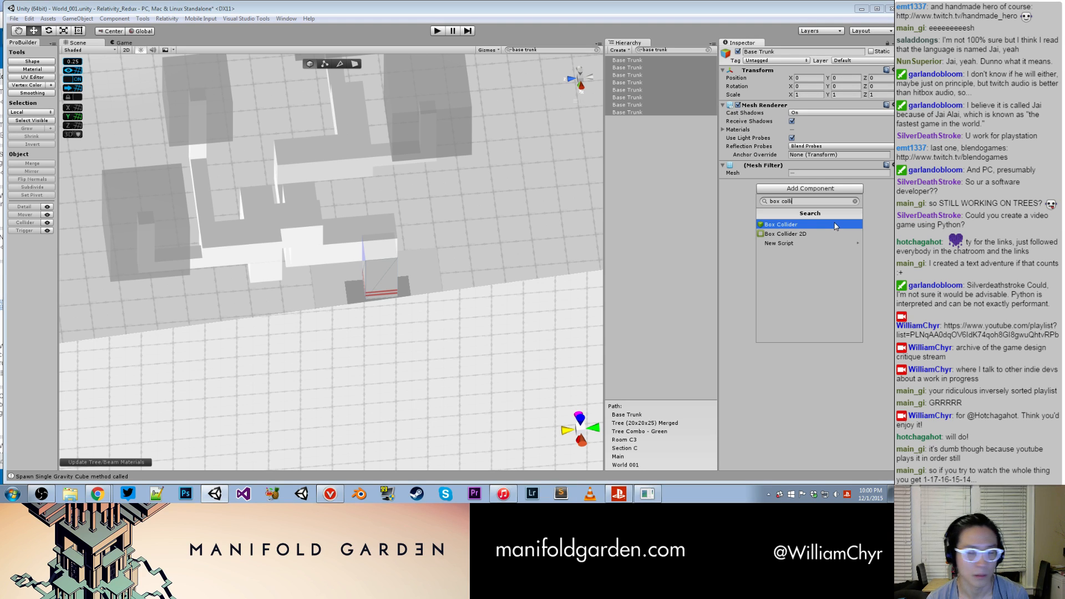
pyautogui.click(836, 224)
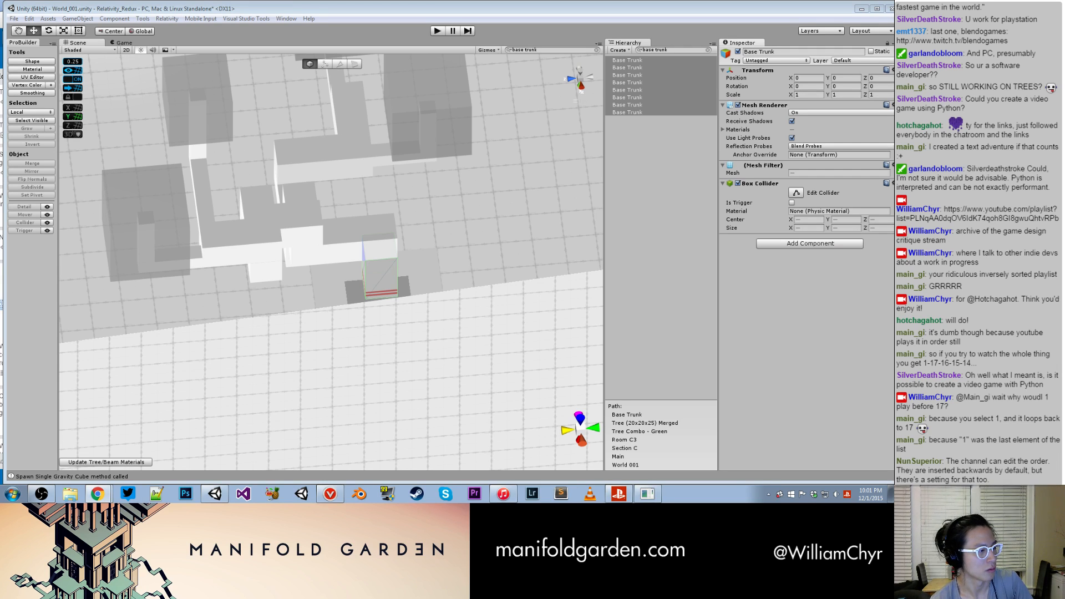
# - Check the Box Collider on the blue tree's Base Trunk in Room D2 and clear the Hierarchy search filter
pyautogui.click(672, 163)
pyautogui.click(663, 98)
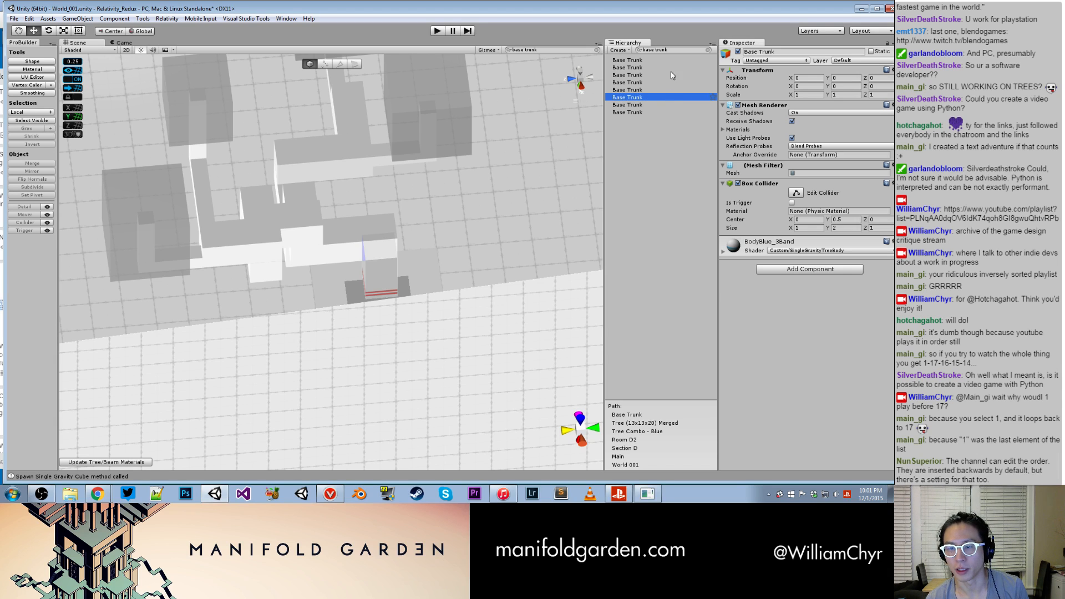
pyautogui.click(708, 50)
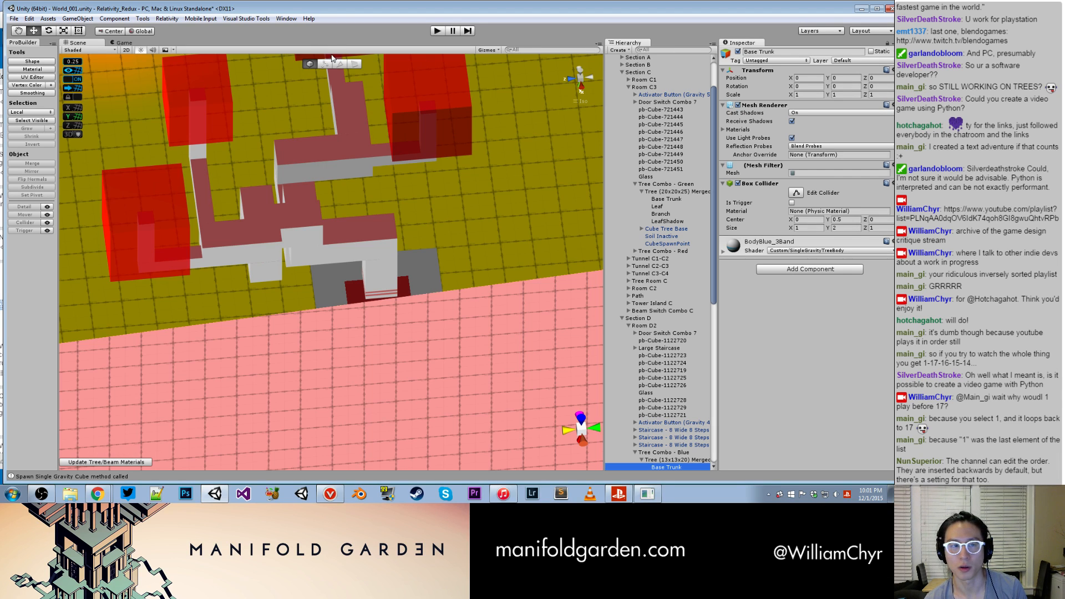
# - Switch to Visual Studio and open the TreeFinalizeWindow.cs script
pyautogui.click(166, 19)
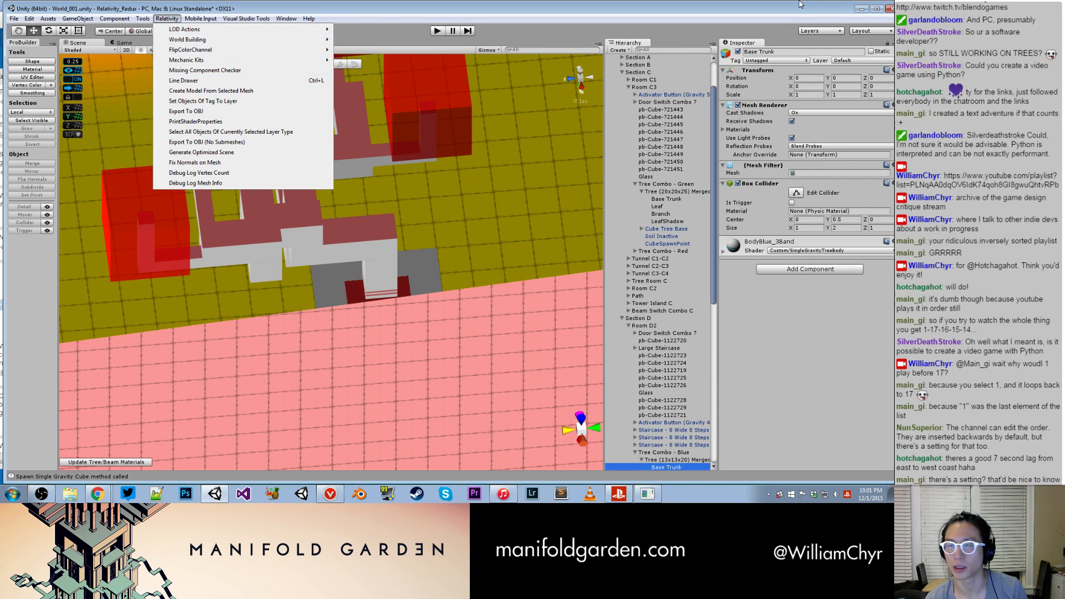
pyautogui.click(186, 112)
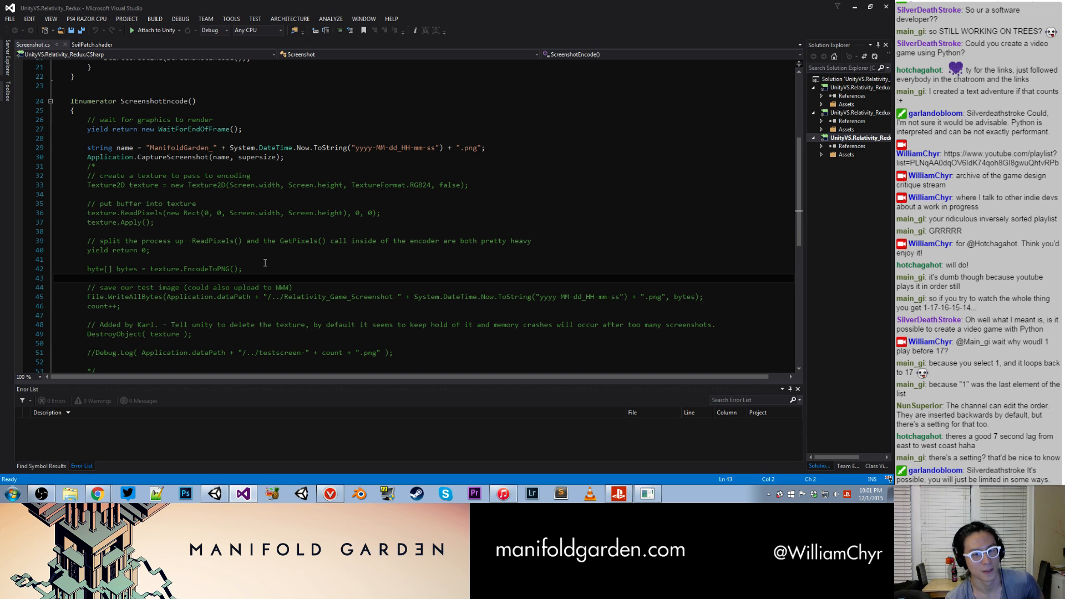
pyautogui.click(299, 156)
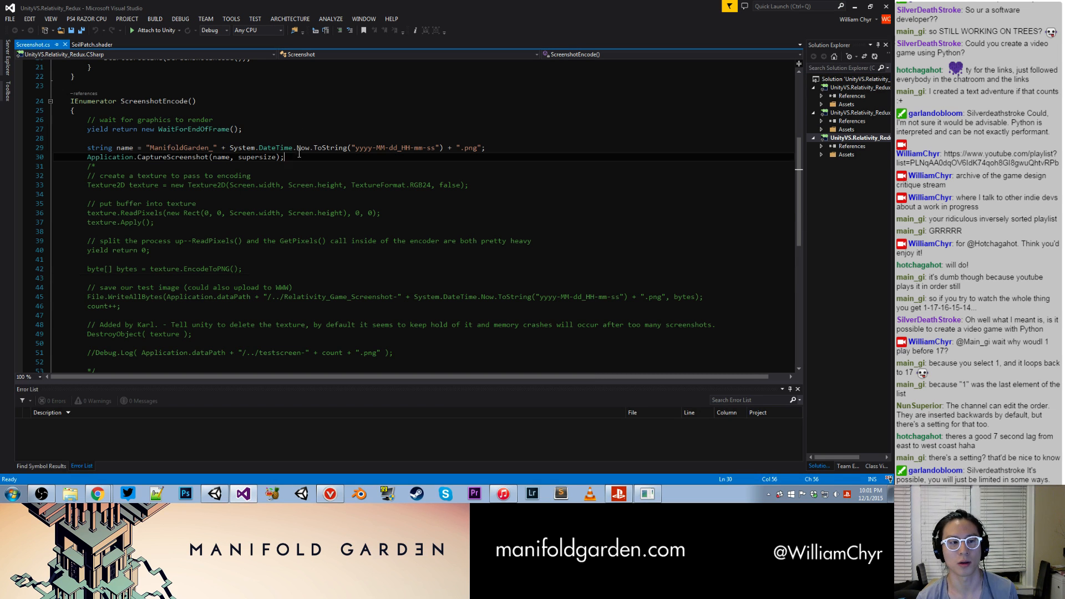
pyautogui.click(92, 44)
pyautogui.click(393, 91)
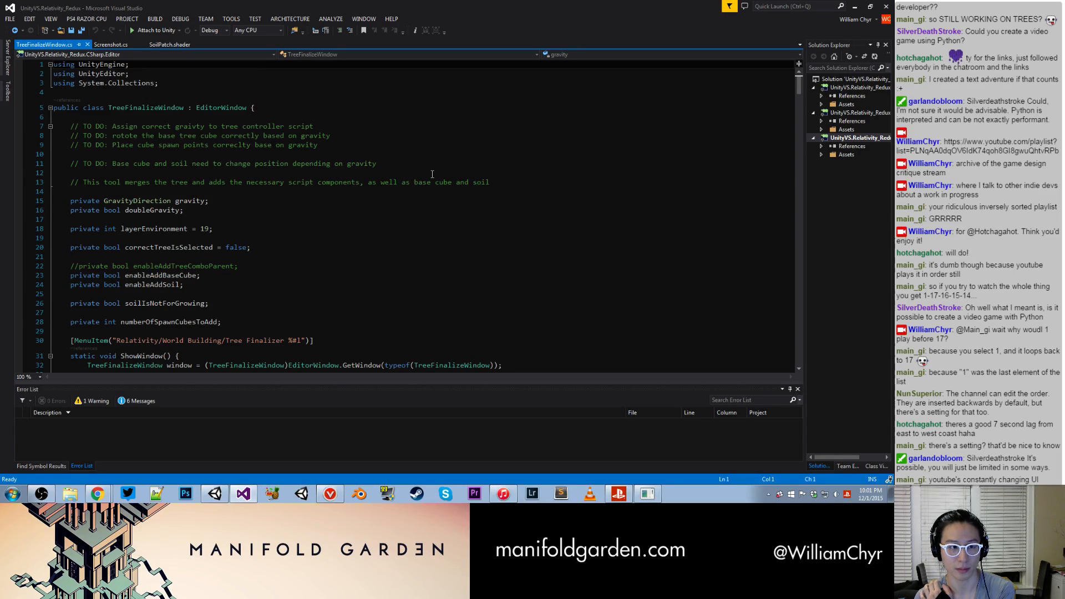
pyautogui.click(432, 174)
# - Read through TreeFinalizeWindow.cs from OnGUI and FinalizeTree down to the baseTrunk setup code in MergeMesh
pyautogui.scroll(-11, 432, 174)
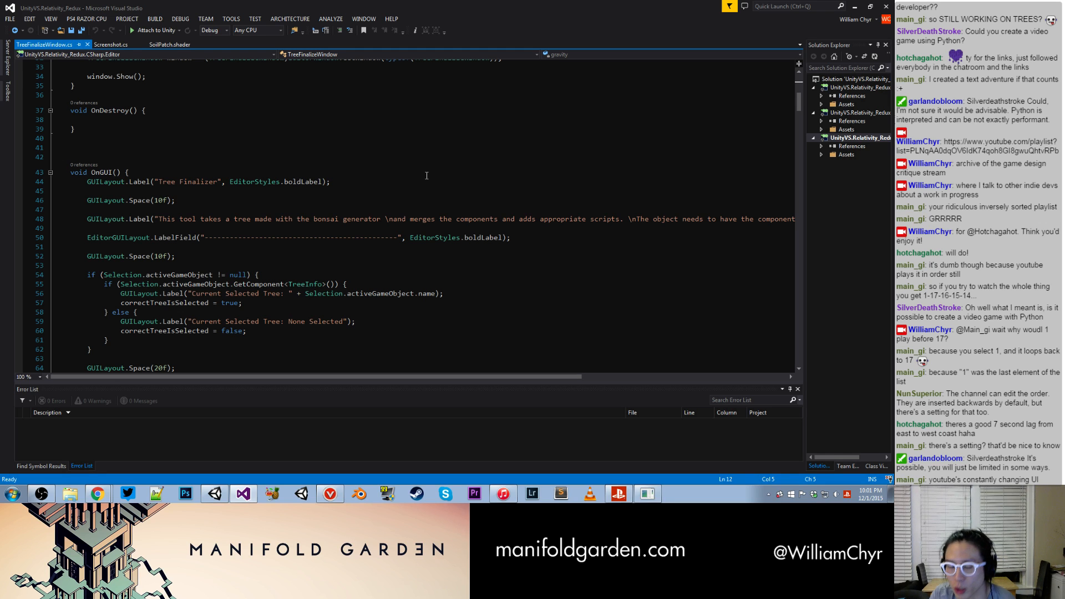
pyautogui.scroll(-3, 428, 189)
pyautogui.scroll(-9, 426, 194)
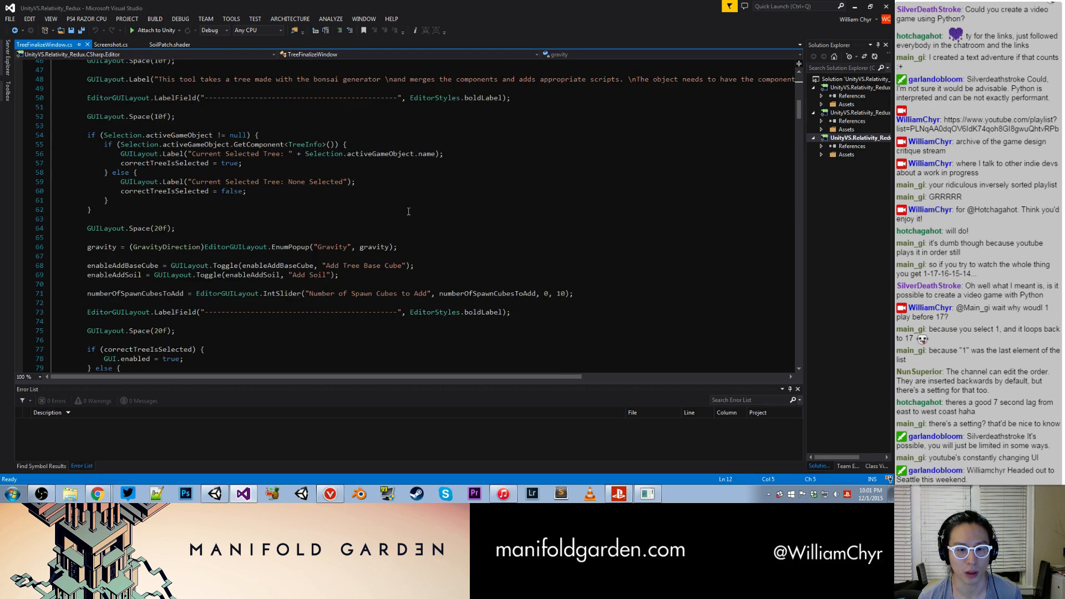
pyautogui.scroll(-3, 405, 211)
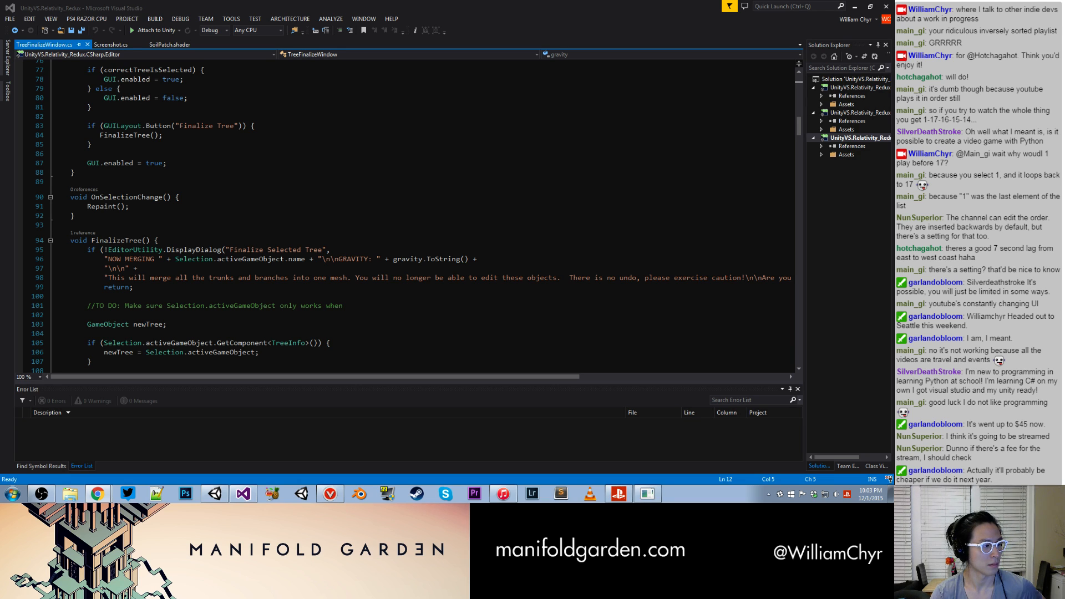
pyautogui.click(189, 239)
pyautogui.scroll(-2, 189, 238)
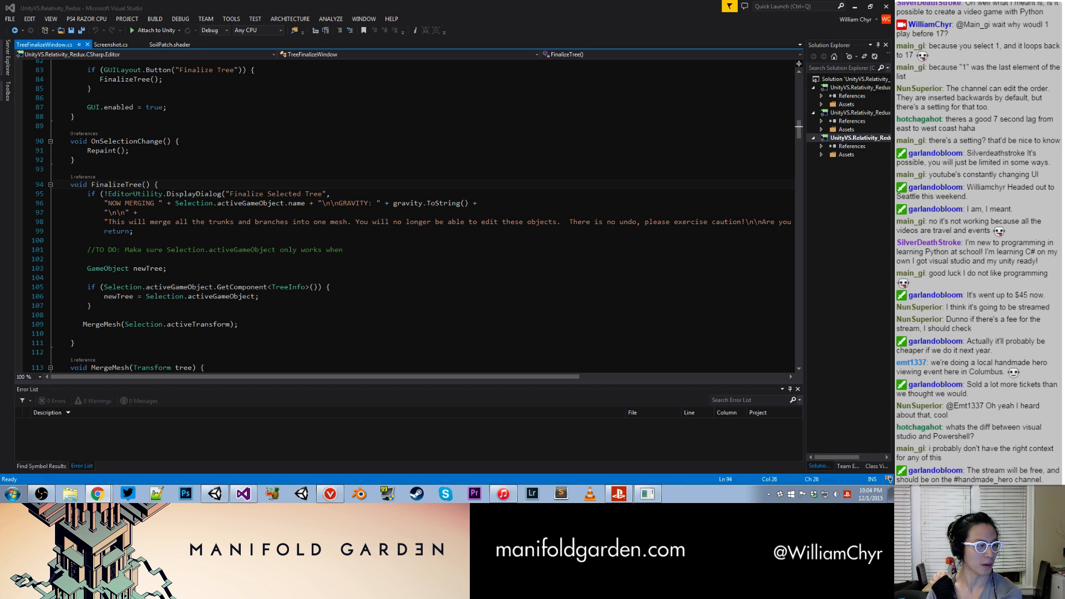
pyautogui.click(138, 269)
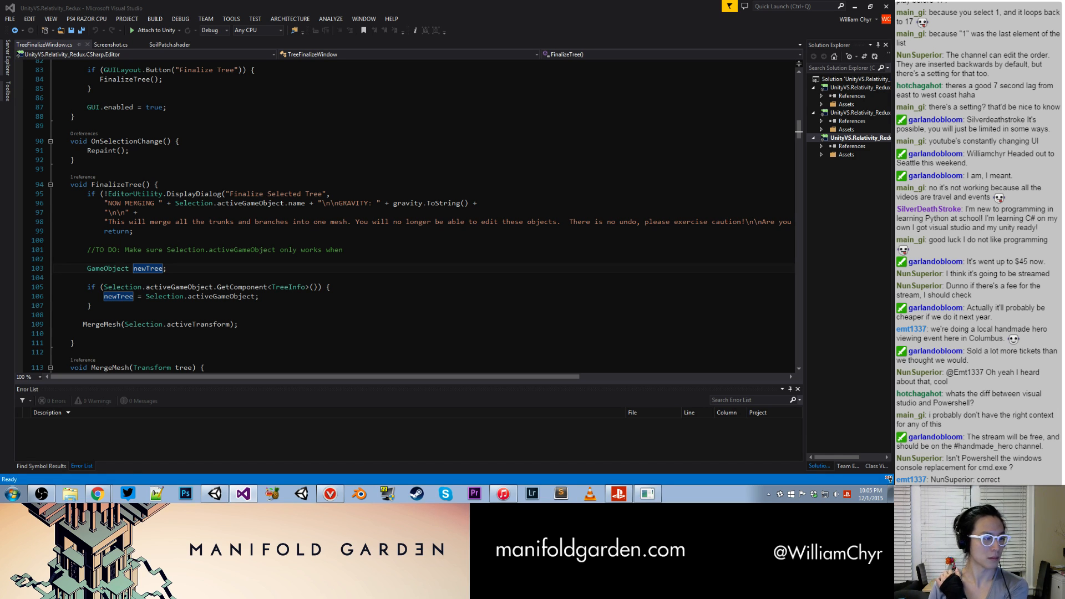
pyautogui.click(181, 222)
pyautogui.scroll(-5, 183, 221)
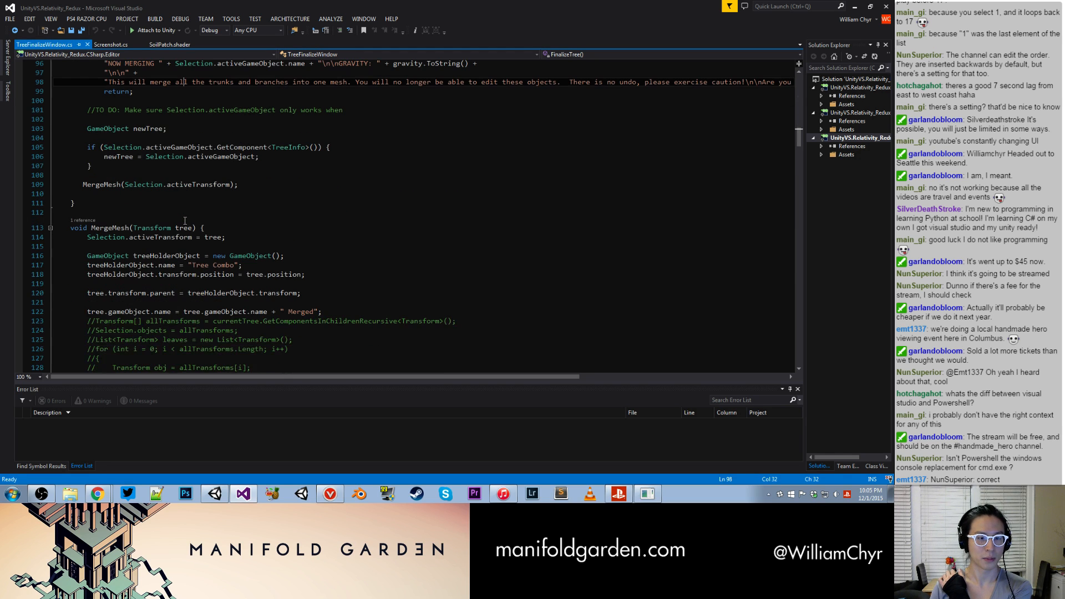
pyautogui.scroll(-8, 185, 221)
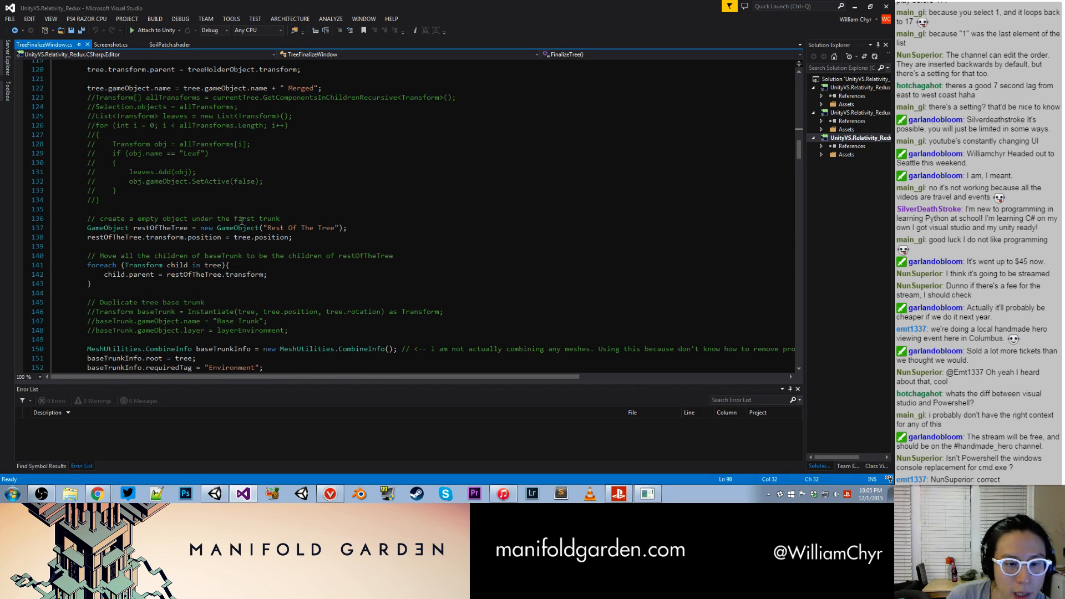
pyautogui.scroll(-5, 283, 229)
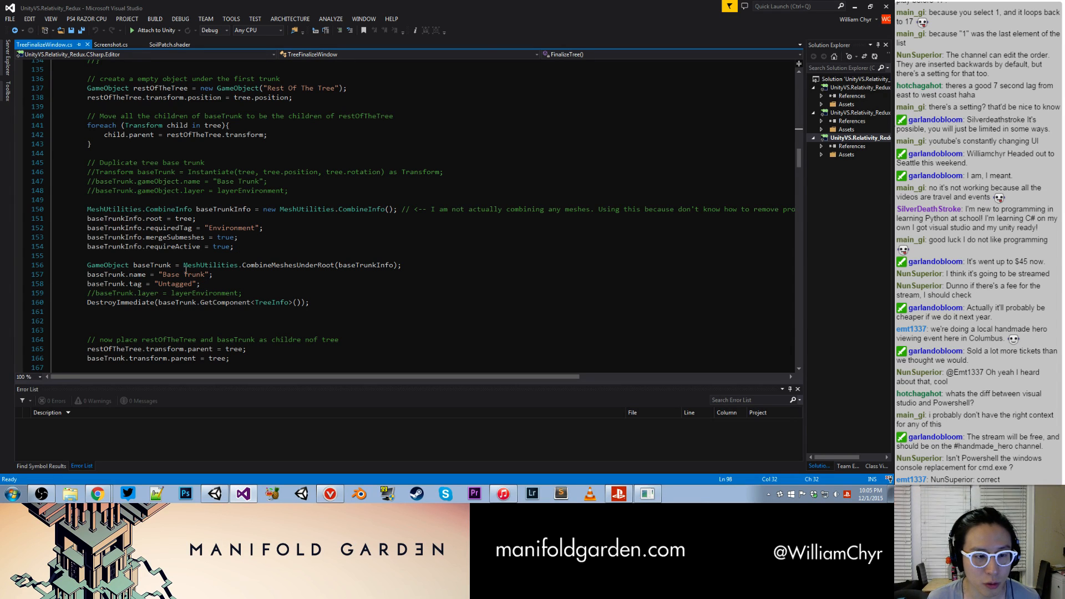
# - Add the line baseTrunk.AddComponent<BoxCollider>(); below the baseTrunk tag assignment in MergeMesh and save the script
pyautogui.click(355, 302)
pyautogui.click(353, 283)
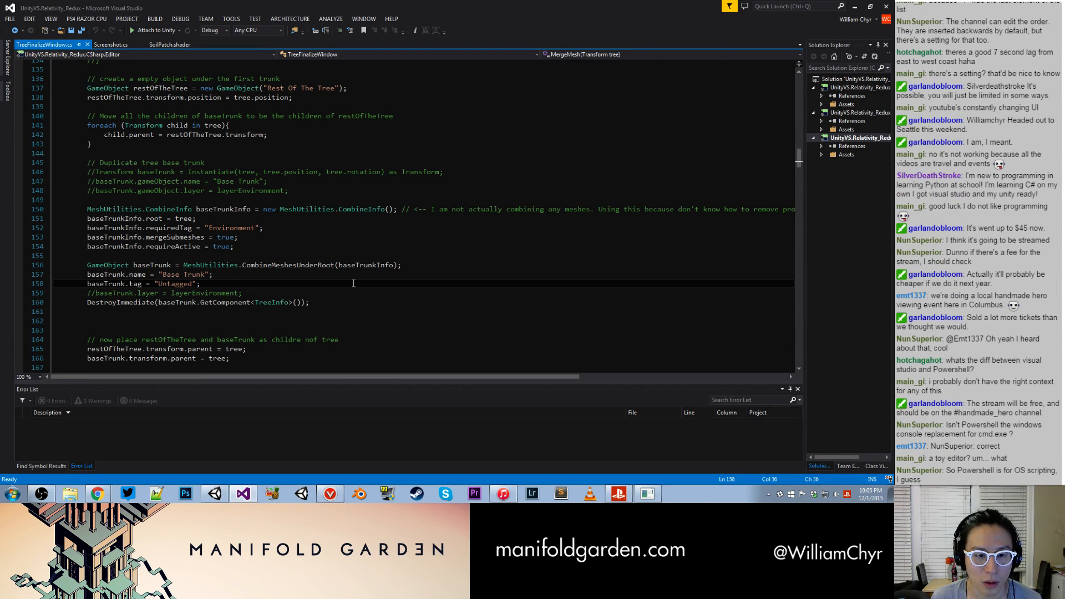
pyautogui.press('Return')
pyautogui.write('base')
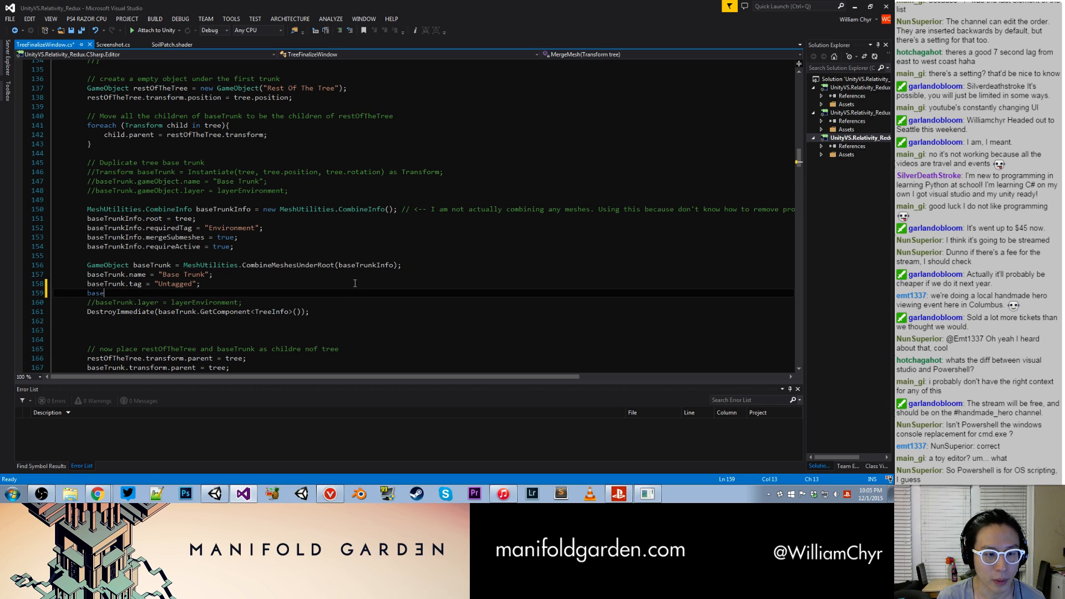
pyautogui.write('Trunk.AddComponent')
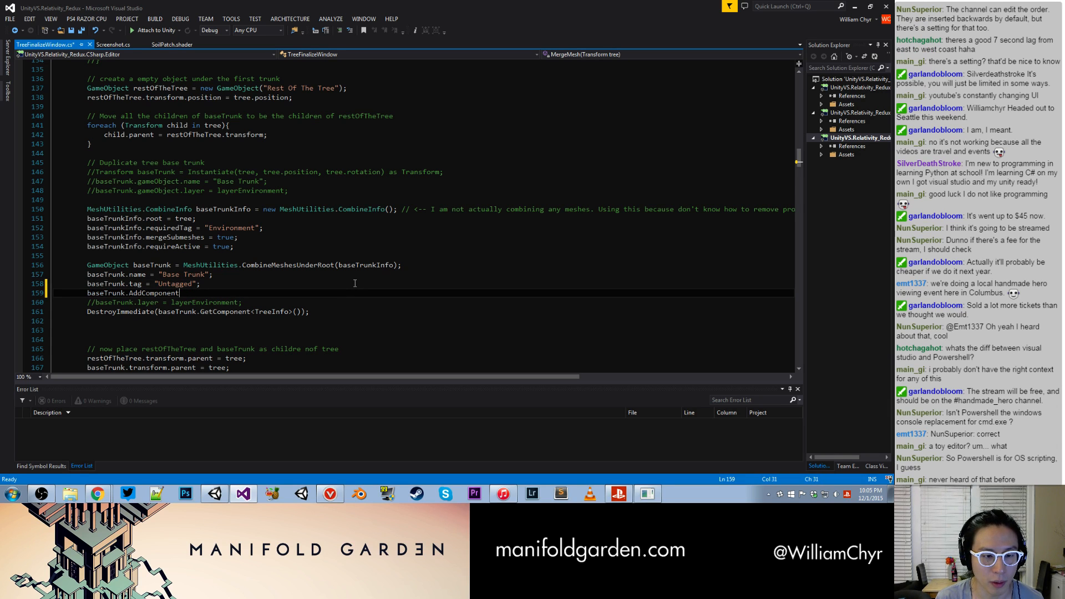
pyautogui.write('<BoxCollider>();')
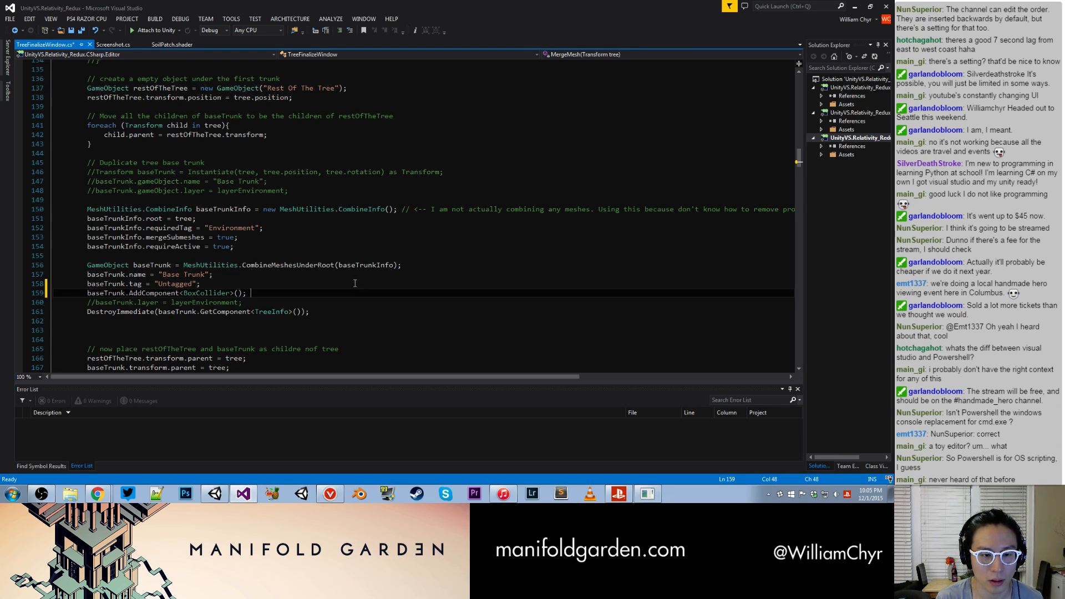
pyautogui.hotkey('ctrl', 's')
# - Switch back to Unity and survey the level around Room C3 from outside, leaving no object selected
pyautogui.click(215, 494)
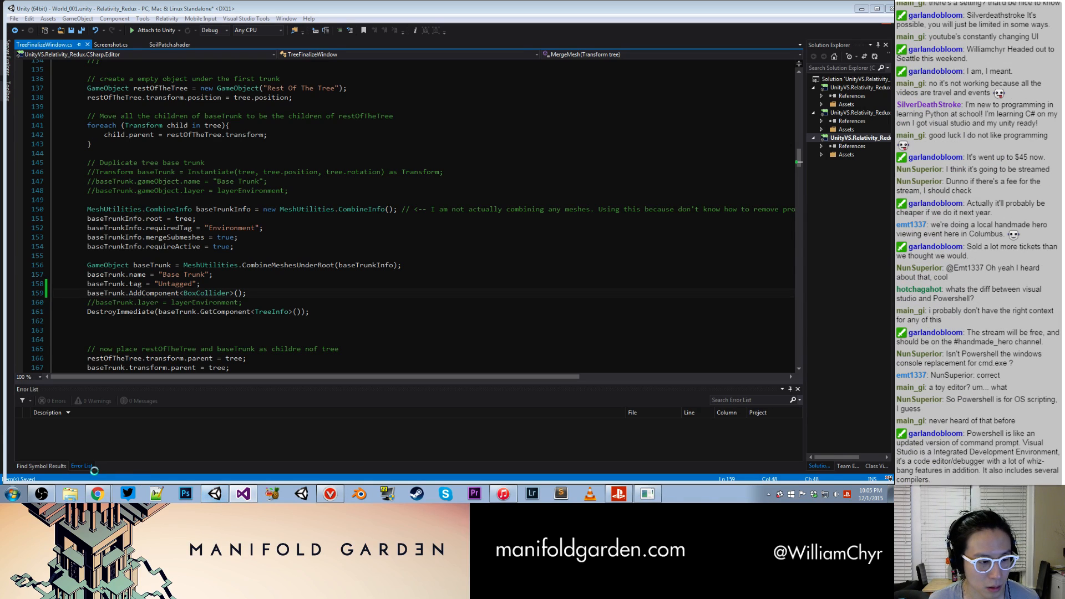
pyautogui.scroll(-15, 381, 268)
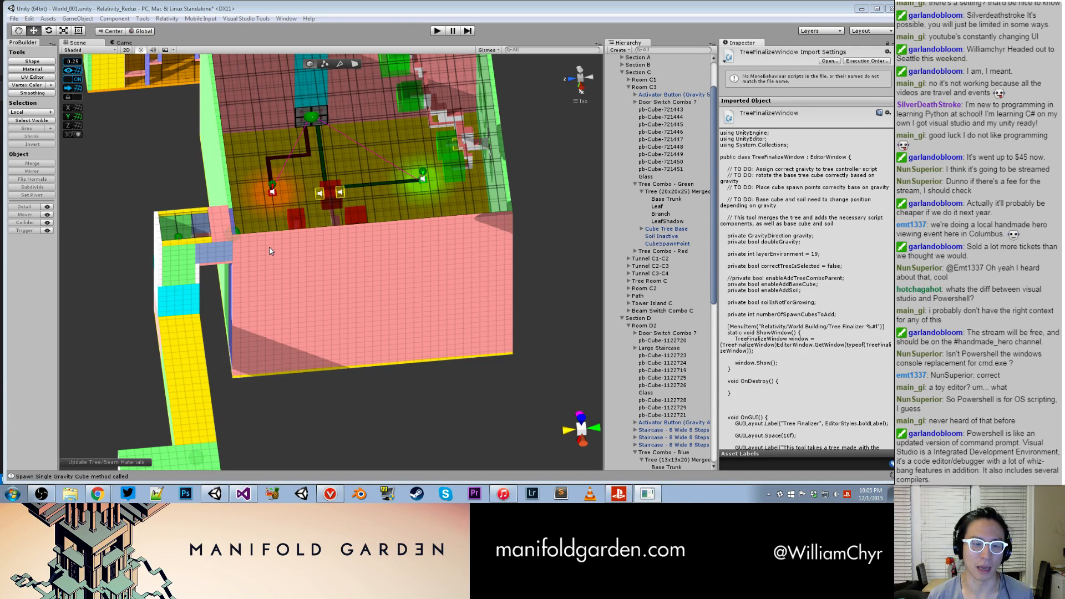
pyautogui.click(266, 294)
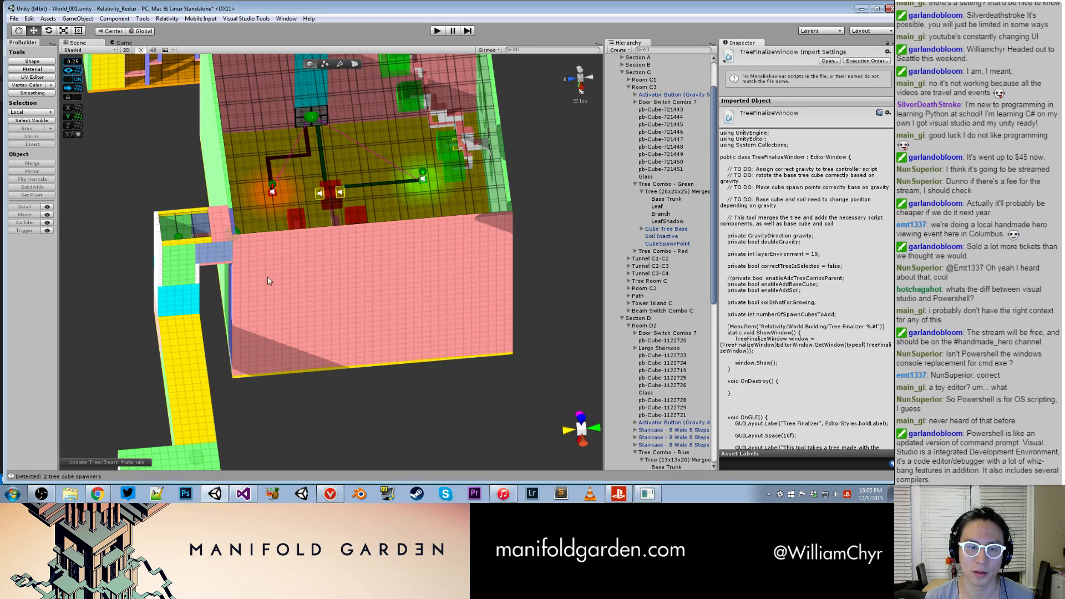
pyautogui.scroll(-10, 241, 277)
pyautogui.click(243, 274)
pyautogui.scroll(5, 243, 274)
pyautogui.click(309, 328)
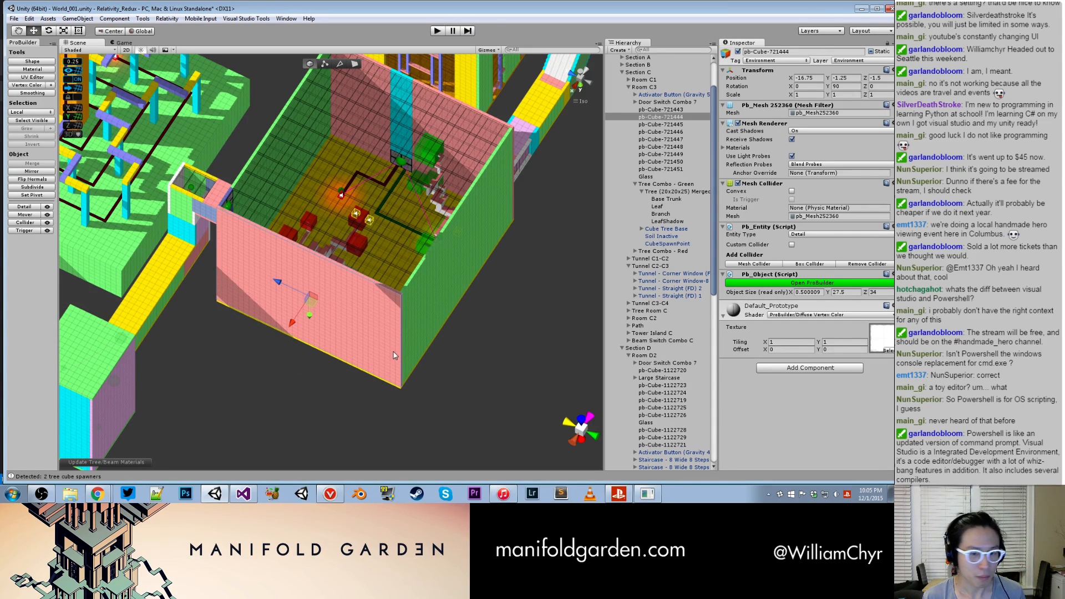
pyautogui.click(244, 353)
pyautogui.scroll(-4, 244, 351)
pyautogui.keyDown('alt'); pyautogui.moveTo(235, 326); pyautogui.dragTo(117, 260); pyautogui.keyUp('alt')
pyautogui.keyDown('alt'); pyautogui.moveTo(366, 265); pyautogui.dragTo(242, 305); pyautogui.keyUp('alt')
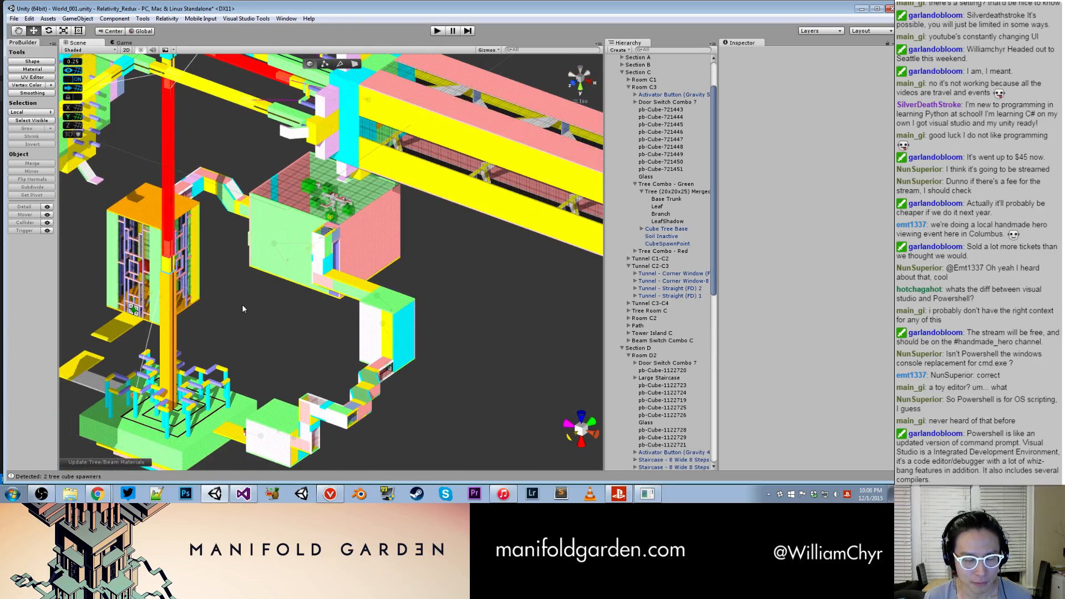
pyautogui.scroll(-2, 362, 300)
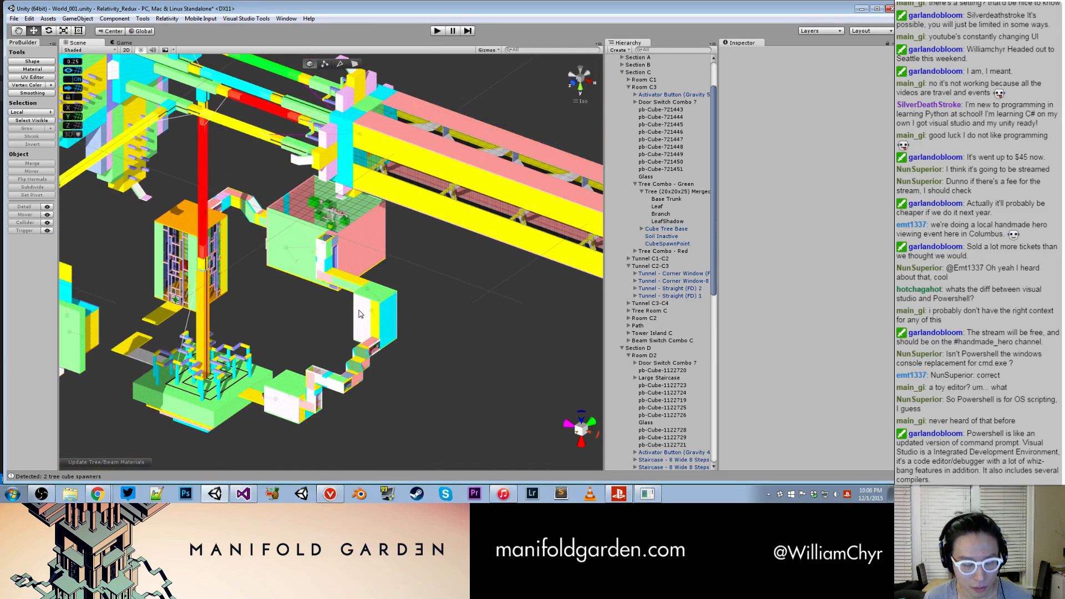
# - Generate a new tree in the Bonsai Generator with a trunk volume bounding box of X 12, Y 15, Z 12, and close the generator
pyautogui.hotkey('alt', 'Tab')
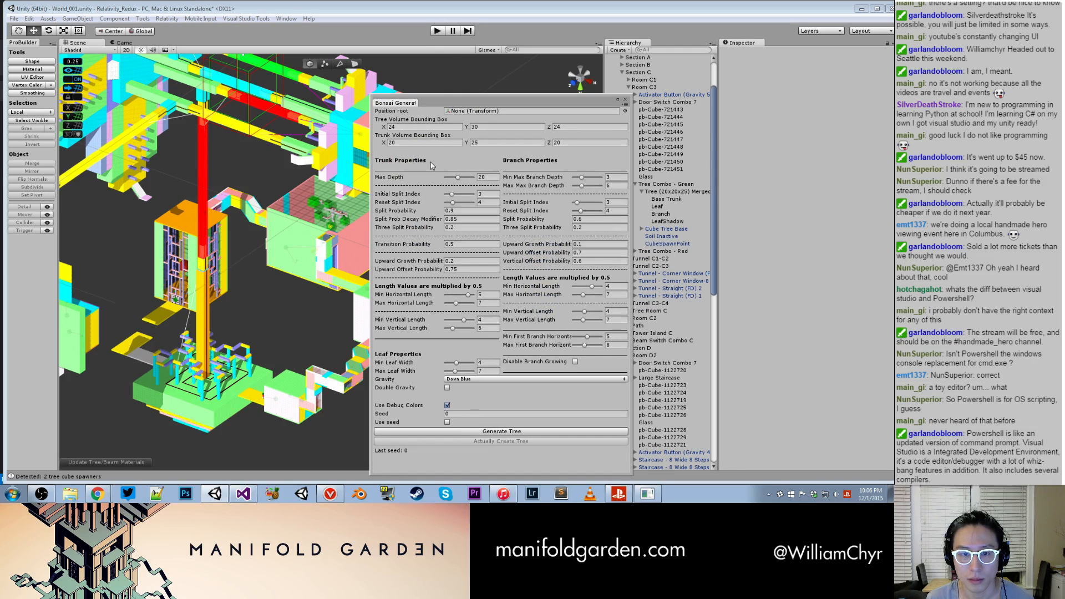
pyautogui.click(410, 143)
pyautogui.write('12')
pyautogui.press('Tab')
pyautogui.write('15')
pyautogui.press('Tab')
pyautogui.write('12')
pyautogui.click(534, 432)
pyautogui.click(533, 431)
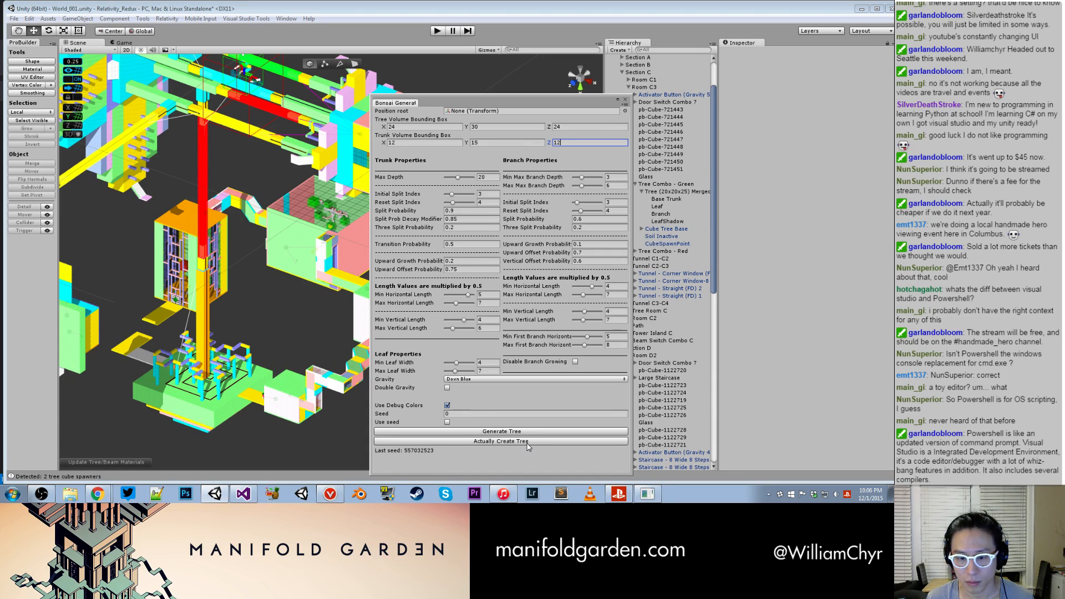
pyautogui.click(626, 99)
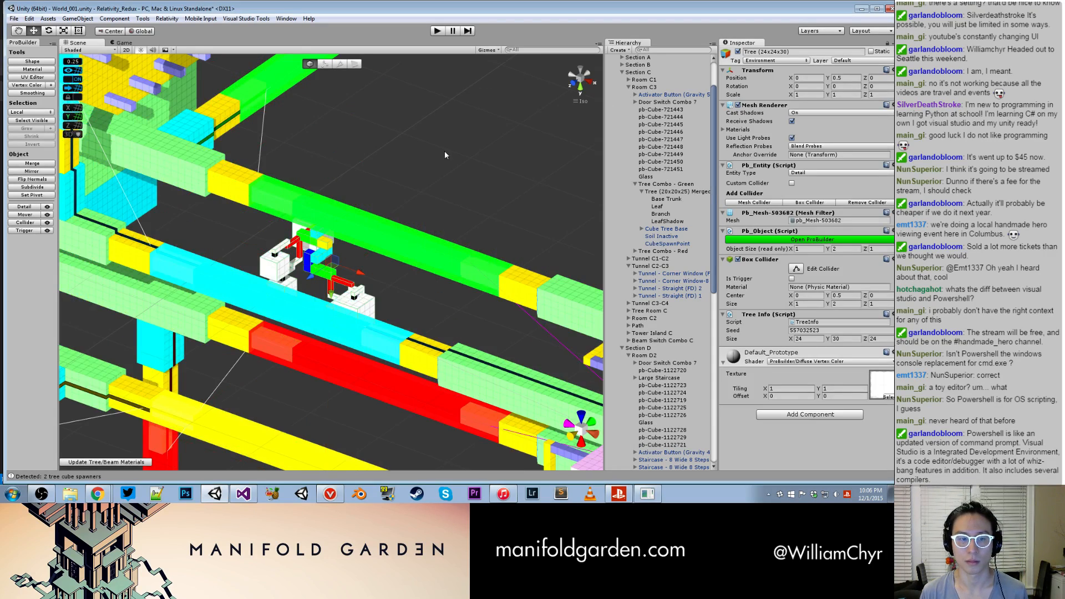
# - Move the new Tree (24x24x30) along Z to -36, clear of the beams, and view it from another side
pyautogui.scroll(-10, 410, 180)
pyautogui.keyDown('alt'); pyautogui.moveTo(378, 209); pyautogui.dragTo(335, 302); pyautogui.keyUp('alt')
pyautogui.moveTo(309, 241); pyautogui.dragTo(329, 378)
pyautogui.keyDown('alt'); pyautogui.moveTo(414, 330); pyautogui.dragTo(488, 261); pyautogui.keyUp('alt')
pyautogui.scroll(-10, 644, 388)
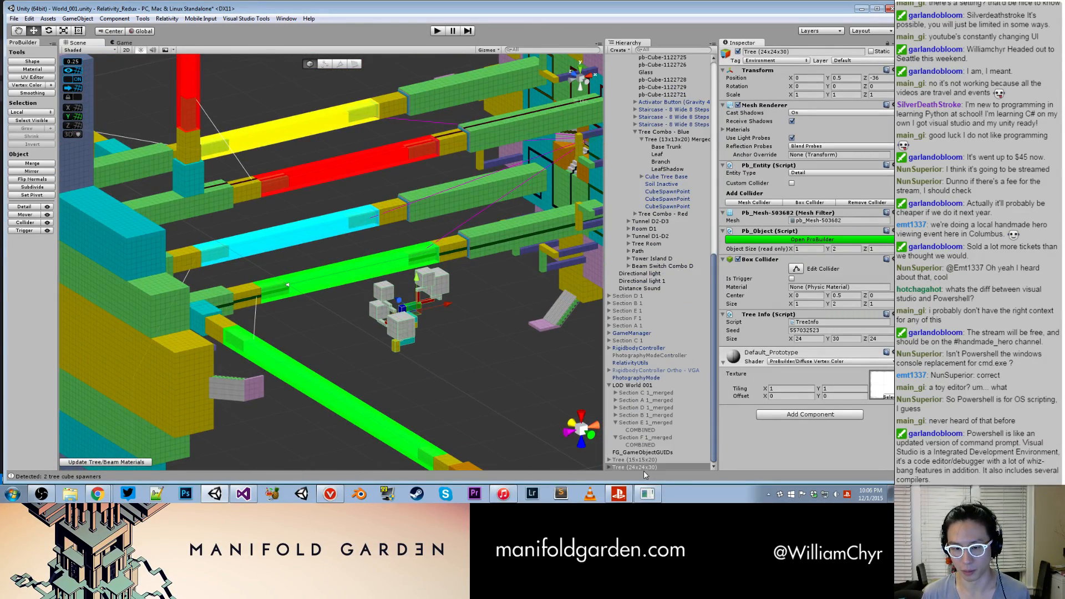
pyautogui.keyDown('alt'); pyautogui.moveTo(561, 419); pyautogui.dragTo(411, 353); pyautogui.keyUp('alt')
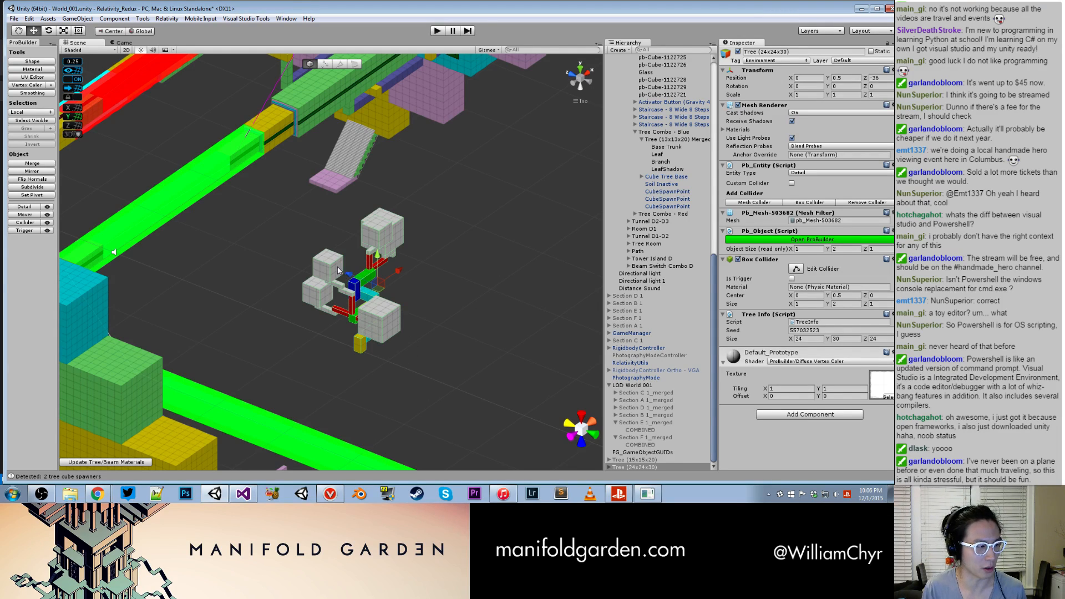
# - Inspect the newly generated tree from several sides and check the BoxCollider line in the TreeFinalizeWindow script
pyautogui.scroll(6, 365, 311)
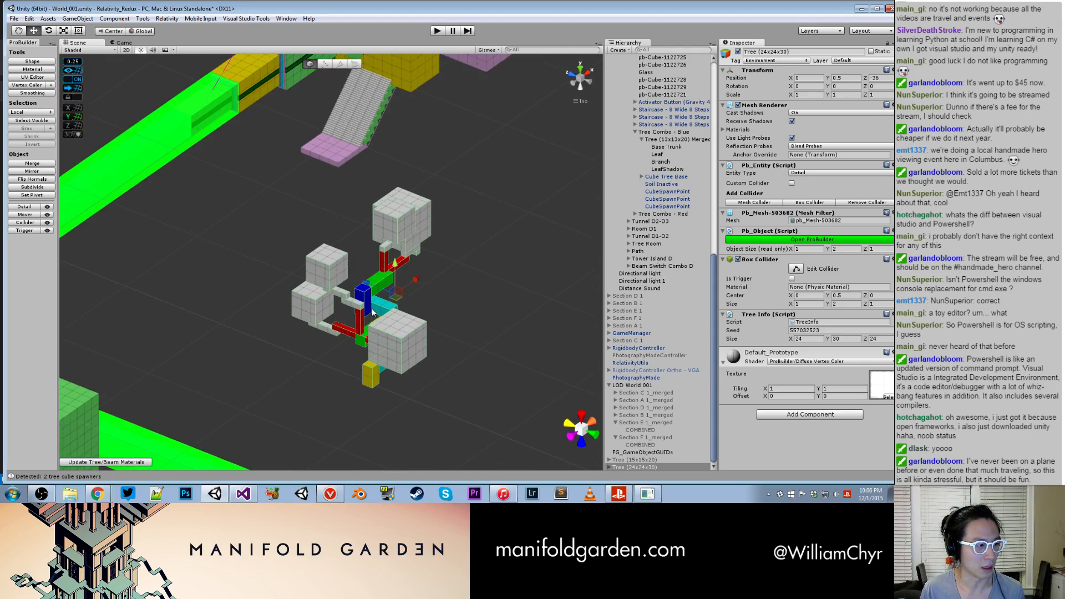
pyautogui.keyDown('alt'); pyautogui.moveTo(366, 314); pyautogui.dragTo(506, 298); pyautogui.keyUp('alt')
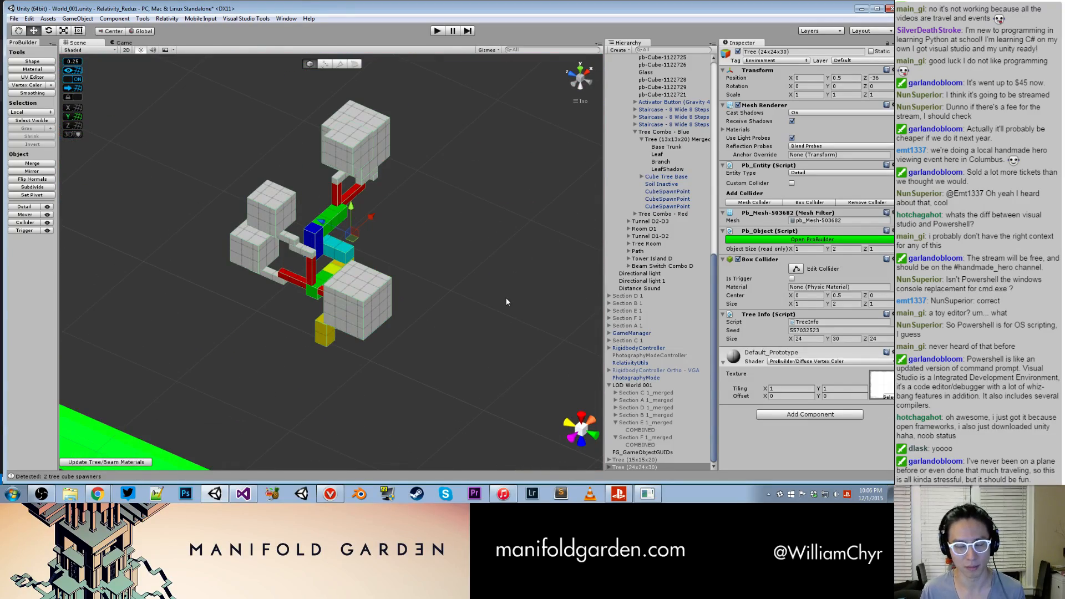
pyautogui.keyDown('alt'); pyautogui.moveTo(405, 291); pyautogui.dragTo(421, 253); pyautogui.keyUp('alt')
pyautogui.click(240, 491)
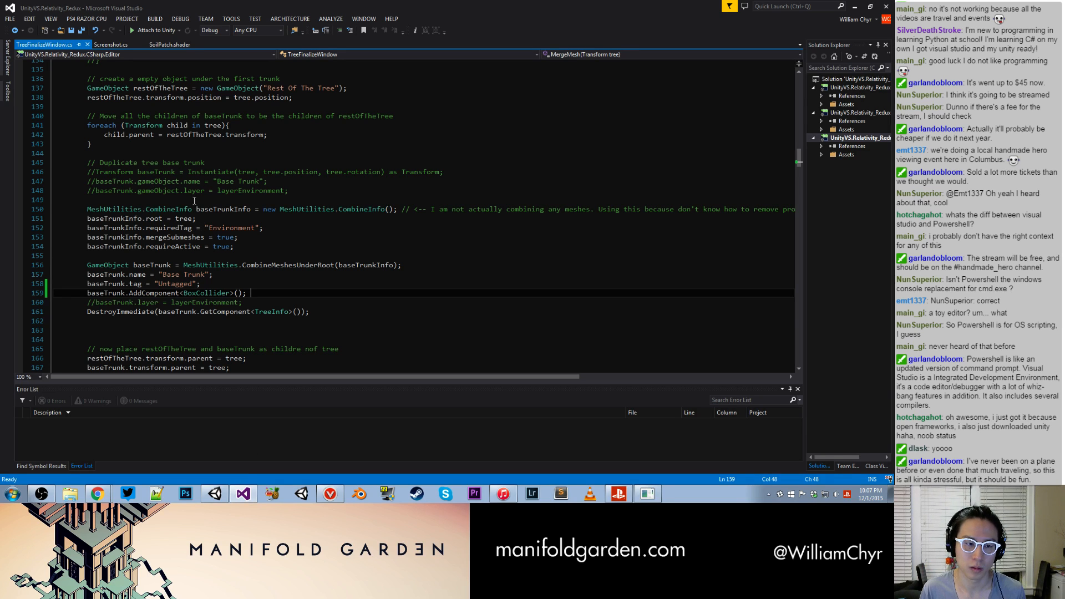
pyautogui.click(212, 498)
pyautogui.keyDown('alt'); pyautogui.moveTo(381, 403); pyautogui.dragTo(539, 443); pyautogui.keyUp('alt')
# - Duplicate Tree (24x24x30) and move the copy to X 28, Z -50, away from the original
pyautogui.rightClick(653, 467)
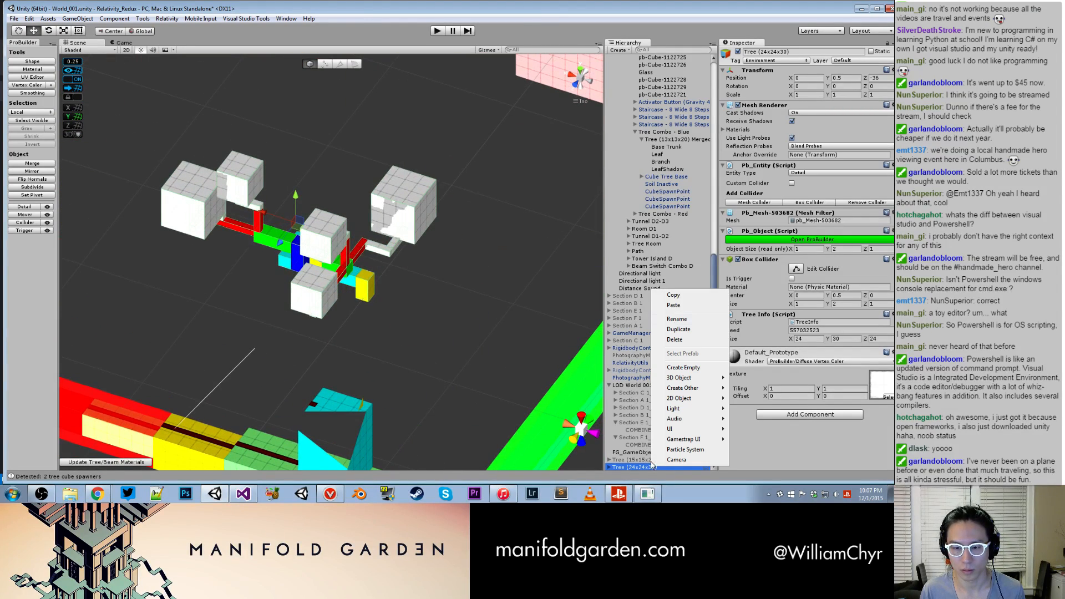
pyautogui.click(676, 331)
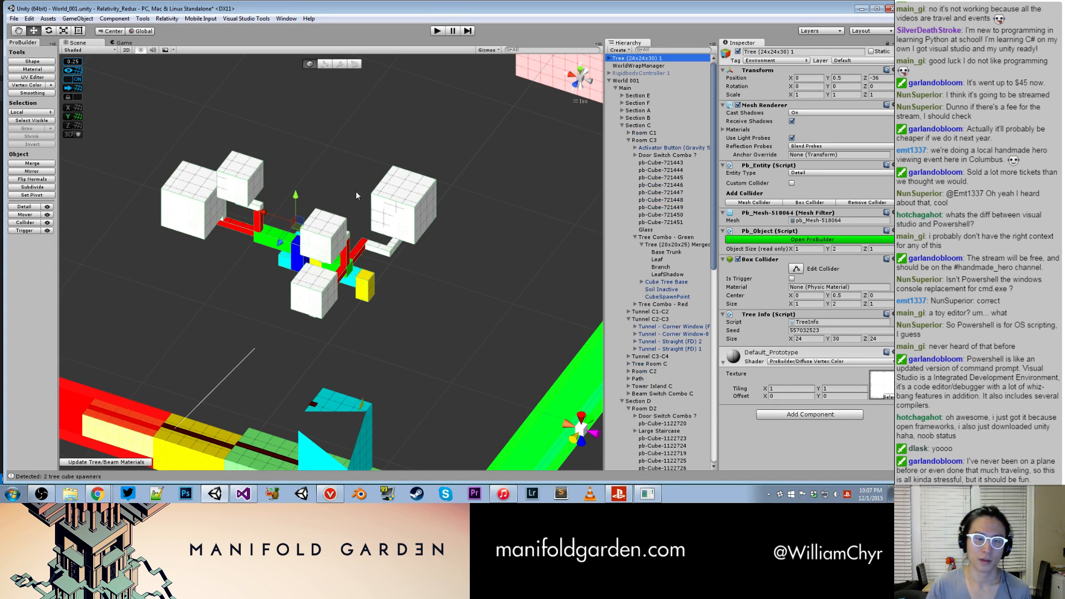
pyautogui.moveTo(278, 244); pyautogui.dragTo(366, 131)
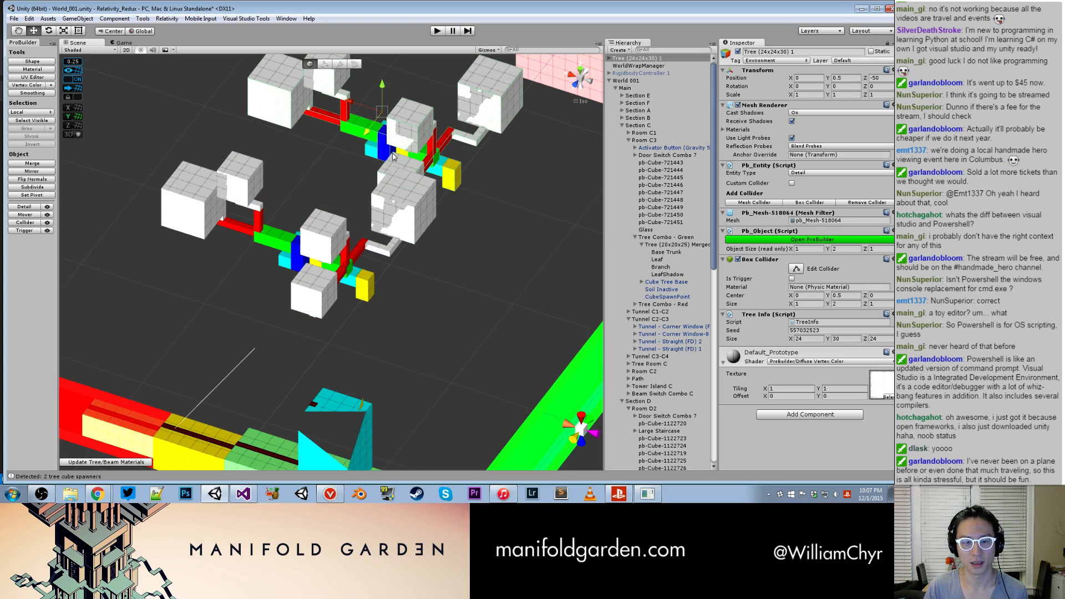
pyautogui.scroll(-10, 327, 194)
pyautogui.keyDown('alt'); pyautogui.moveTo(324, 199); pyautogui.dragTo(346, 313); pyautogui.keyUp('alt')
pyautogui.moveTo(308, 150); pyautogui.dragTo(106, 139)
pyautogui.scroll(-4, 235, 227)
pyautogui.keyDown('alt'); pyautogui.moveTo(310, 244); pyautogui.dragTo(422, 256); pyautogui.keyUp('alt')
pyautogui.scroll(3, 325, 294)
pyautogui.keyDown('alt'); pyautogui.moveTo(324, 294); pyautogui.dragTo(409, 245); pyautogui.keyUp('alt')
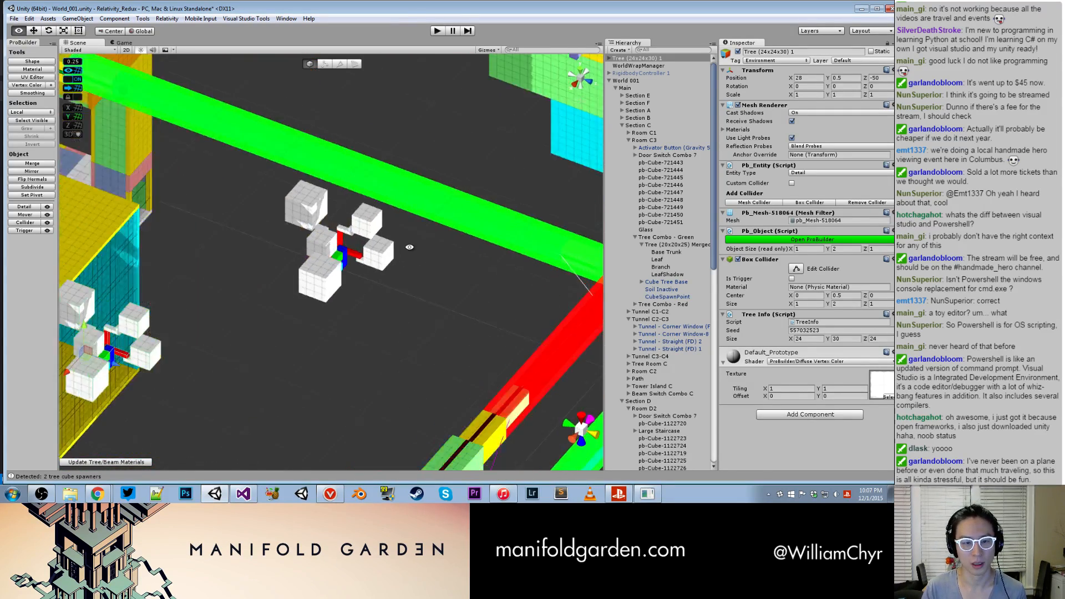
# - Finalize the original Tree (24x24x30) with Down Blue gravity, a tree base cube, soil and 2 spawn cubes
pyautogui.scroll(4, 410, 289)
pyautogui.keyDown('alt'); pyautogui.moveTo(411, 328); pyautogui.dragTo(527, 258); pyautogui.keyUp('alt')
pyautogui.click(369, 307)
pyautogui.scroll(-2, 369, 307)
pyautogui.keyDown('alt'); pyautogui.moveTo(295, 268); pyautogui.dragTo(393, 256); pyautogui.keyUp('alt')
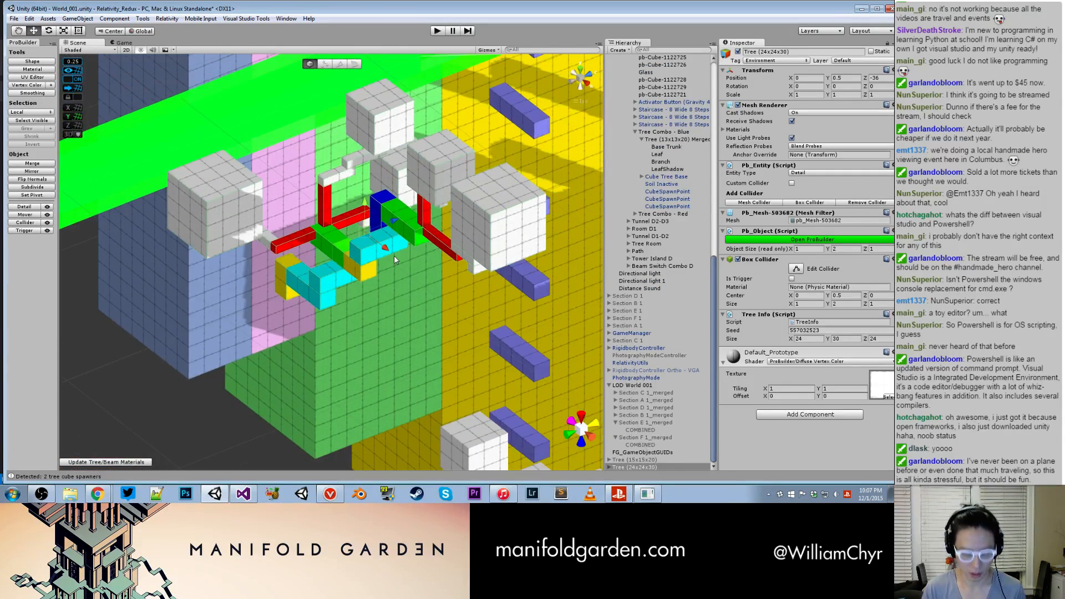
pyautogui.hotkey('ctrl', 'shift', 't')
pyautogui.click(91, 204)
pyautogui.click(87, 211)
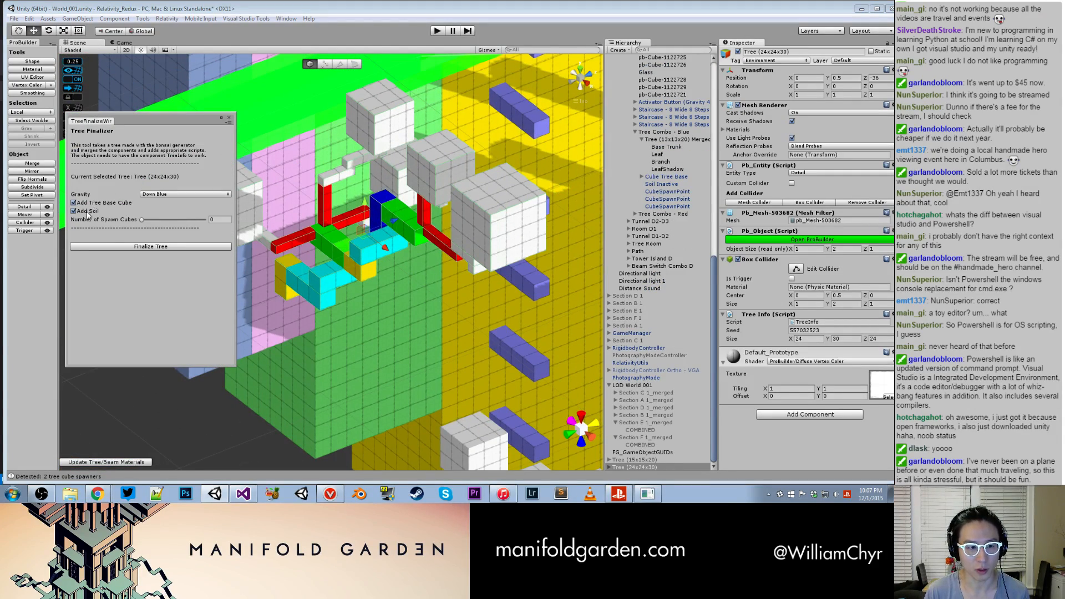
pyautogui.click(209, 221)
pyautogui.write('2')
pyautogui.click(182, 247)
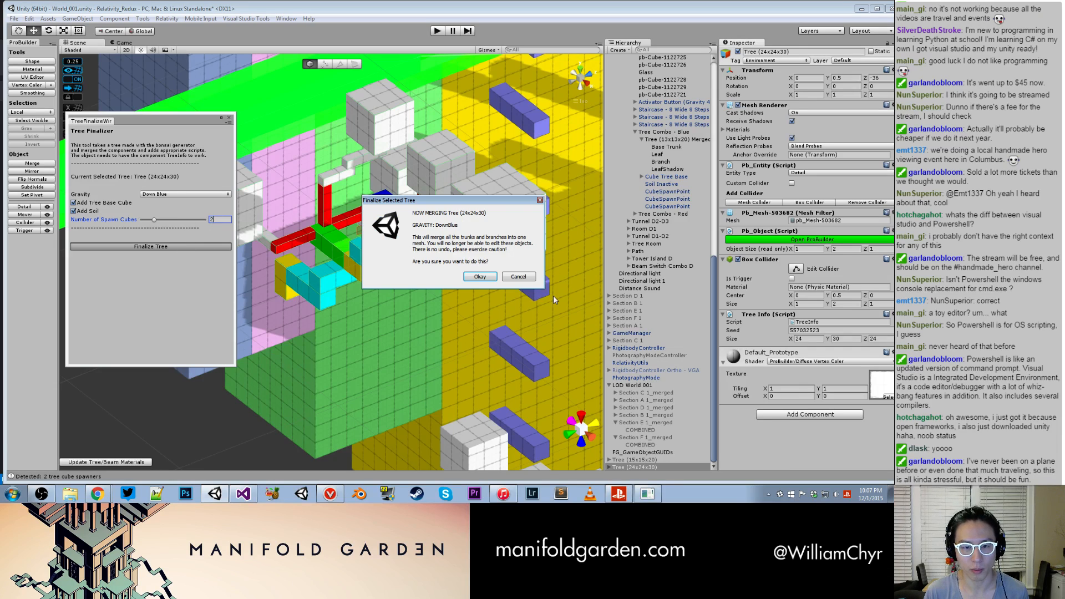
pyautogui.click(480, 277)
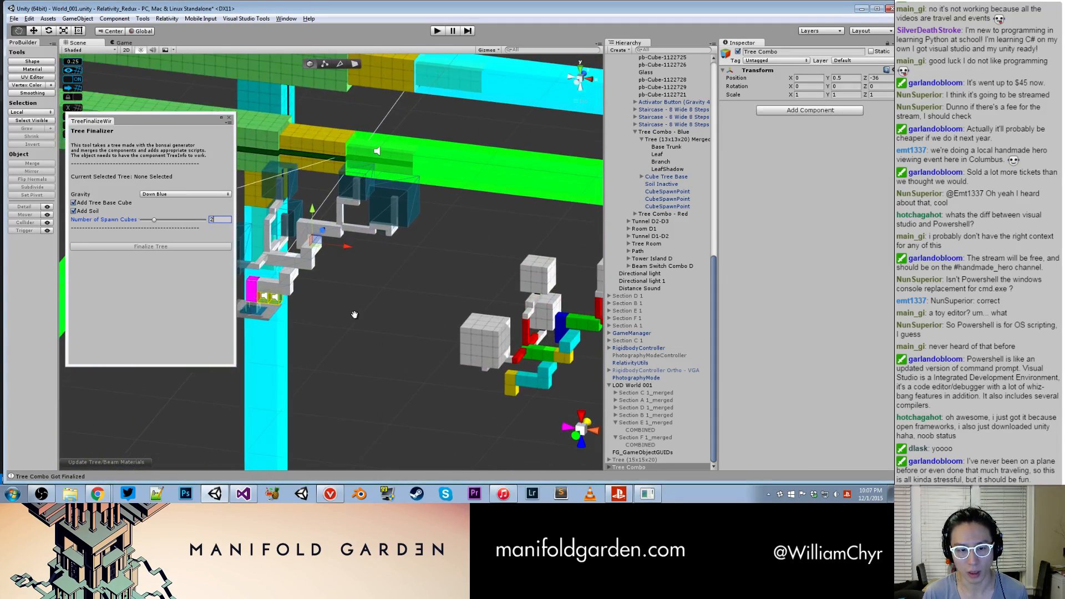
# - Expand the new Tree Combo and check the components of its Base Trunk and its merged tree
pyautogui.moveTo(353, 297); pyautogui.dragTo(619, 262, button='middle')
pyautogui.click(609, 467)
pyautogui.scroll(-3, 627, 450)
pyautogui.click(617, 438)
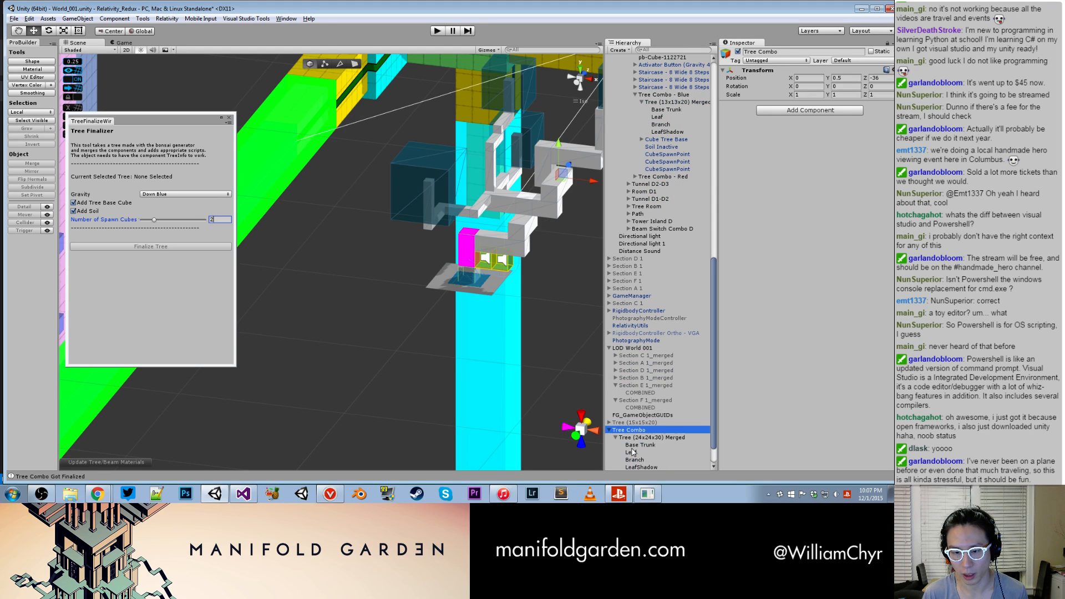
pyautogui.click(634, 446)
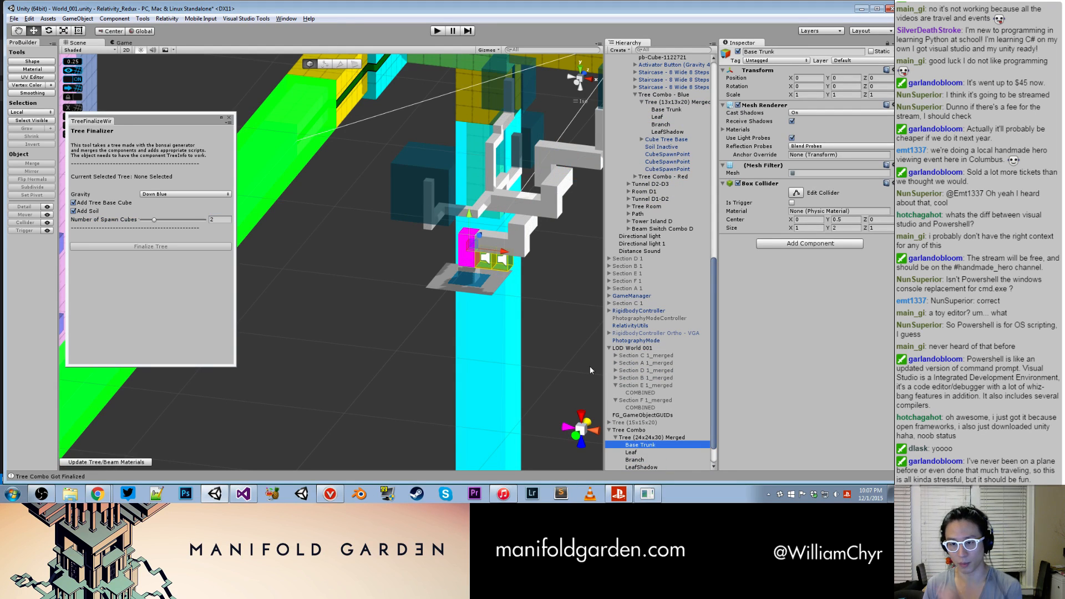
pyautogui.click(661, 438)
pyautogui.keyDown('alt'); pyautogui.moveTo(550, 365); pyautogui.dragTo(512, 367); pyautogui.keyUp('alt')
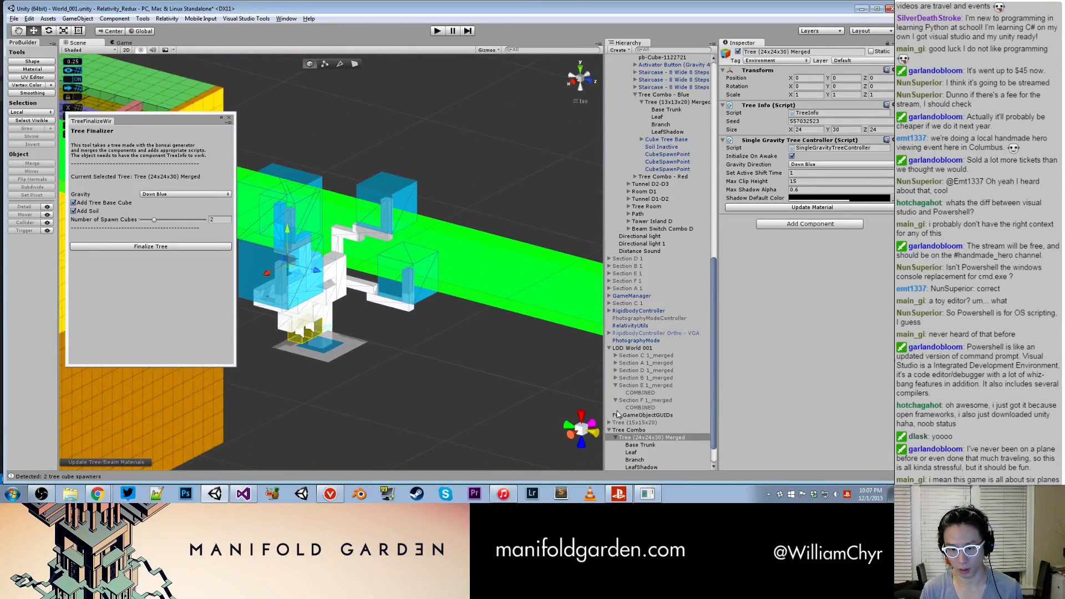
# - Delete the finalized test Tree Combo from the scene
pyautogui.click(620, 431)
pyautogui.rightClick(620, 431)
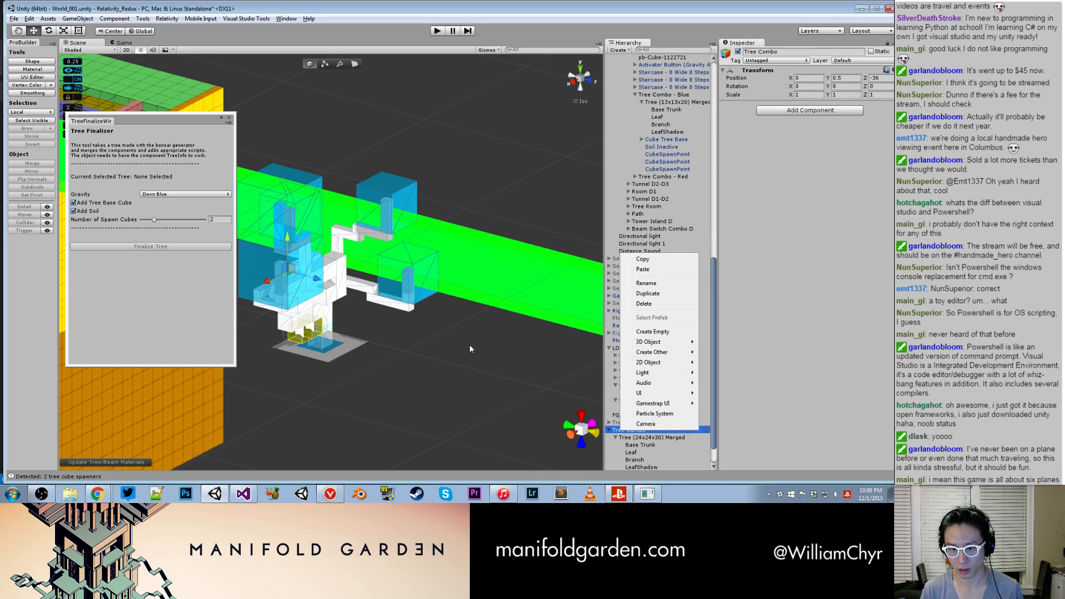
pyautogui.click(469, 345)
pyautogui.click(633, 428)
pyautogui.rightClick(634, 431)
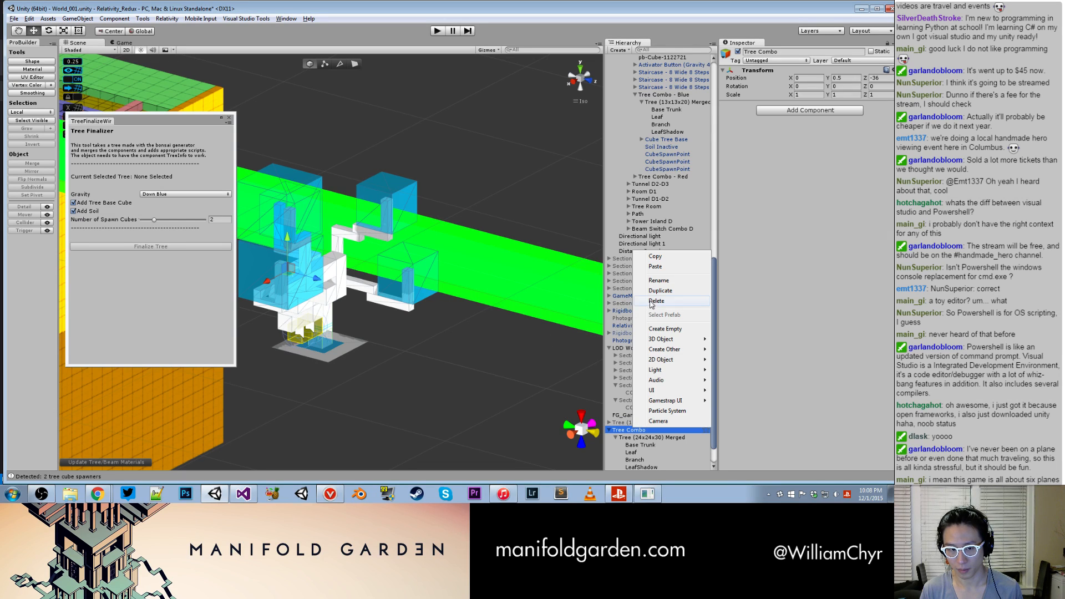
pyautogui.click(658, 303)
# - Locate the duplicated Tree (24x24x30) 1 in the level and focus the view on it
pyautogui.keyDown('alt'); pyautogui.moveTo(503, 303); pyautogui.dragTo(420, 408); pyautogui.keyUp('alt')
pyautogui.scroll(5, 564, 309)
pyautogui.scroll(-5, 420, 408)
pyautogui.click(382, 351)
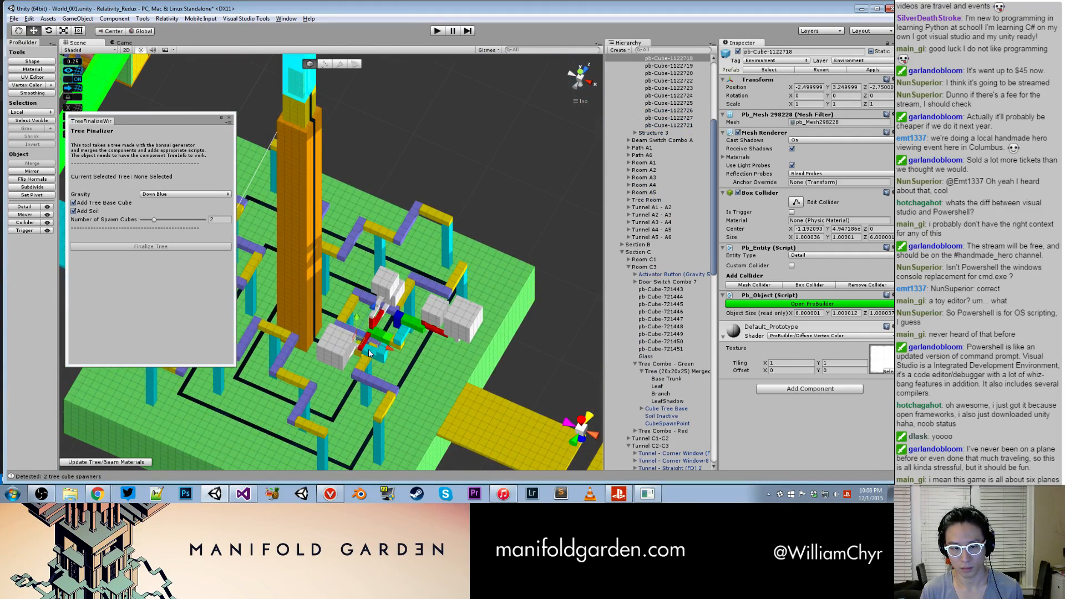
pyautogui.scroll(1, 637, 197)
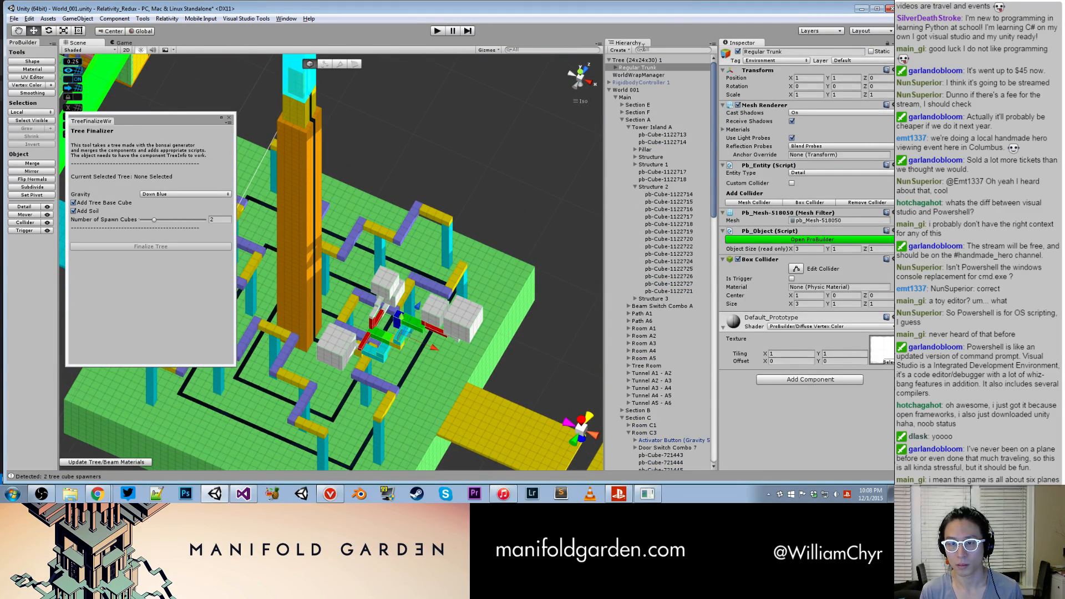
pyautogui.doubleClick(638, 60)
# - Survey the Section B tree room from outside, focus on Tree Combo - Yellow and examine it through the window frames
pyautogui.keyDown('alt'); pyautogui.moveTo(487, 130); pyautogui.dragTo(423, 132); pyautogui.keyUp('alt')
pyautogui.moveTo(423, 132); pyautogui.dragTo(447, 374, button='middle')
pyautogui.scroll(5, 445, 363)
pyautogui.moveTo(436, 258); pyautogui.dragTo(331, 278, button='middle')
pyautogui.keyDown('alt'); pyautogui.moveTo(331, 278); pyautogui.dragTo(465, 244); pyautogui.keyUp('alt')
pyautogui.scroll(5, 345, 238)
pyautogui.moveTo(464, 244); pyautogui.dragTo(381, 304, button='middle')
pyautogui.scroll(-3, 388, 266)
pyautogui.scroll(3, 381, 305)
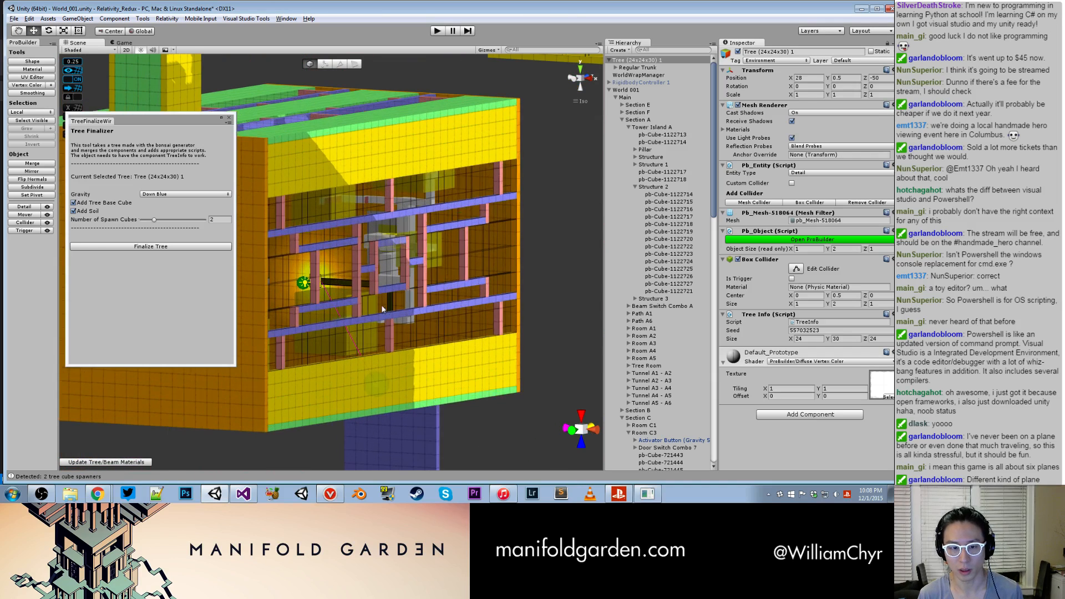
pyautogui.click(383, 298)
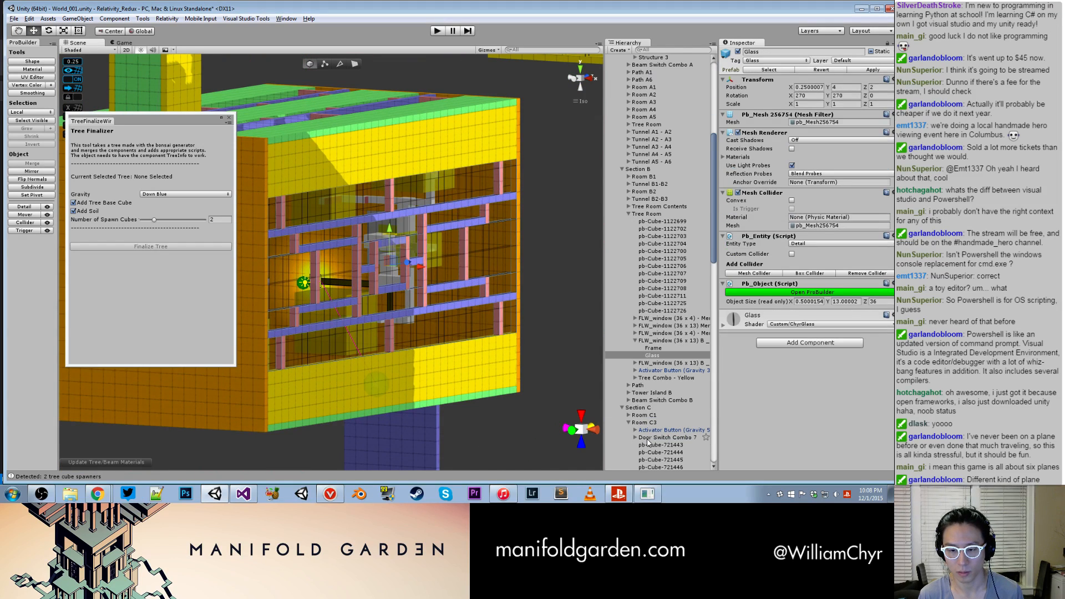
pyautogui.doubleClick(656, 379)
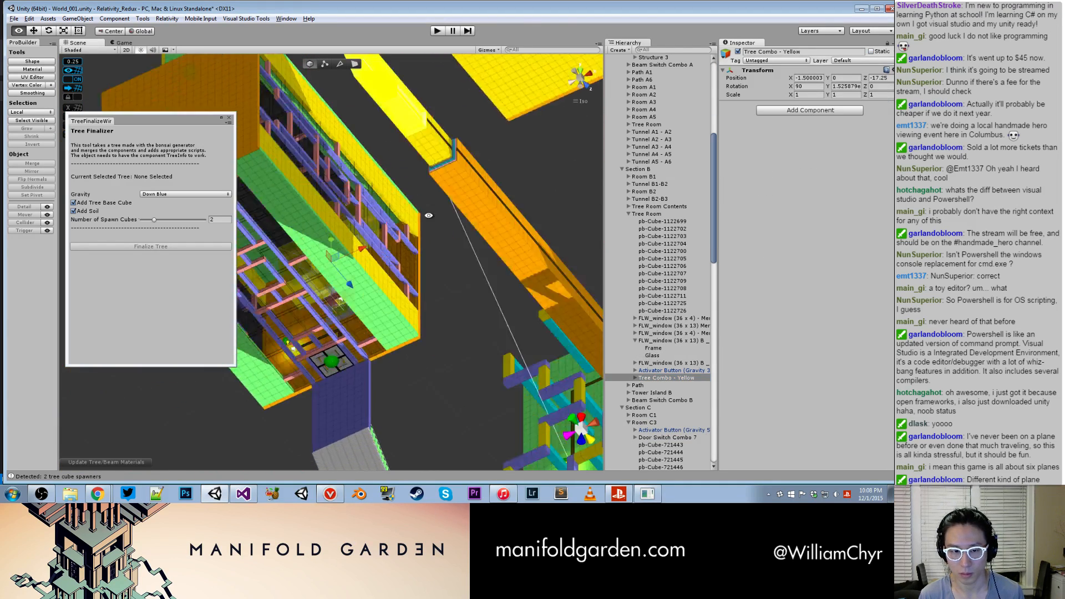
pyautogui.keyDown('alt'); pyautogui.moveTo(388, 283); pyautogui.dragTo(533, 397); pyautogui.keyUp('alt')
pyautogui.scroll(5, 418, 382)
pyautogui.scroll(-1, 409, 376)
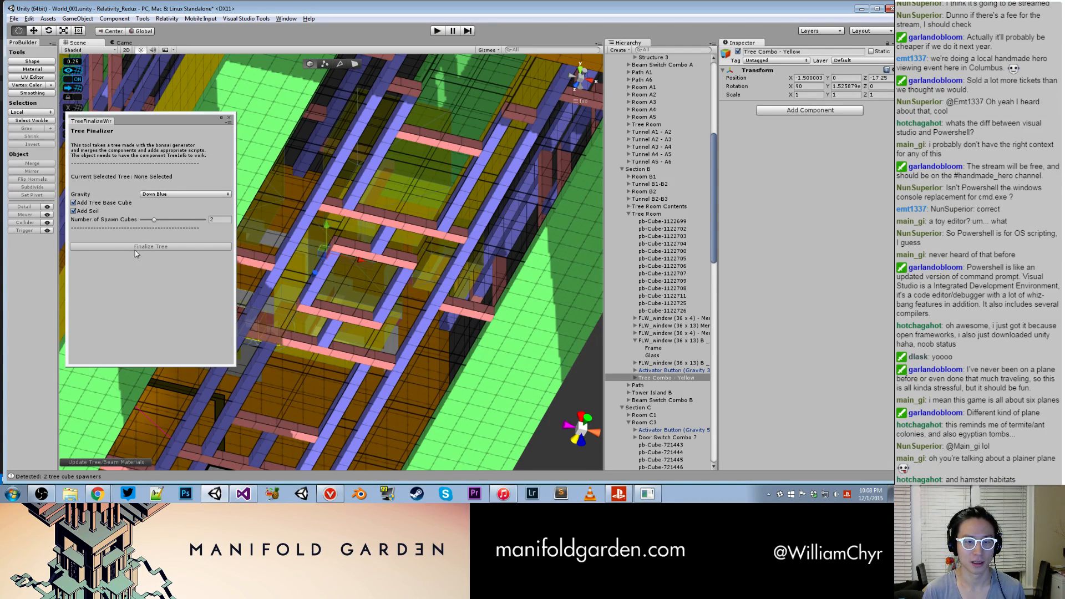
# - Close the Tree Finalizer and review the validation and RecalculateNormals code in NormalCorrection.cs in Visual Studio
pyautogui.click(229, 119)
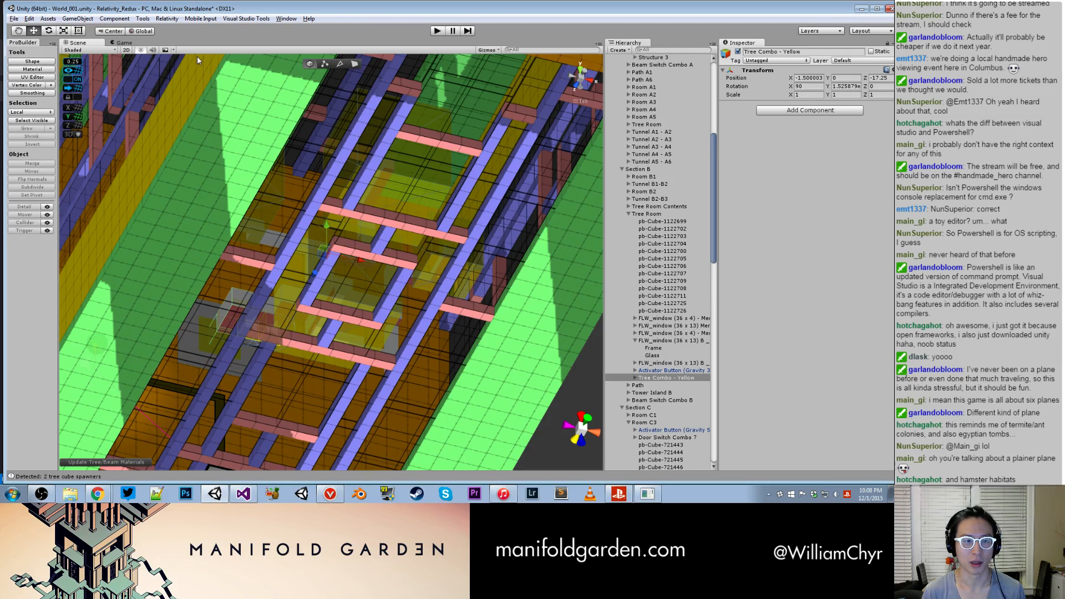
pyautogui.click(162, 19)
pyautogui.moveTo(279, 42)
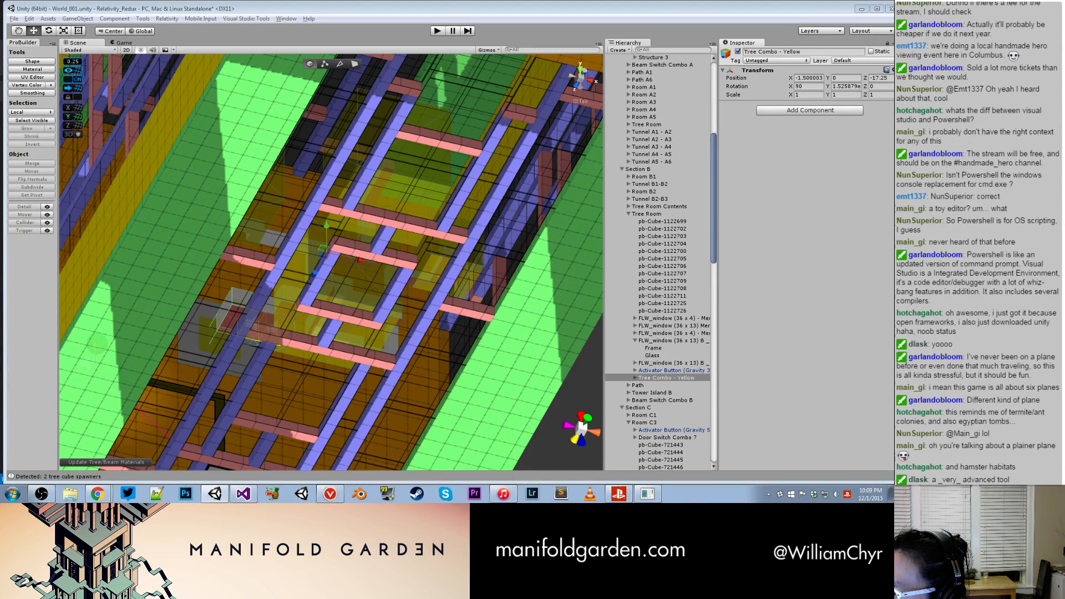
pyautogui.hotkey('alt', 'Tab')
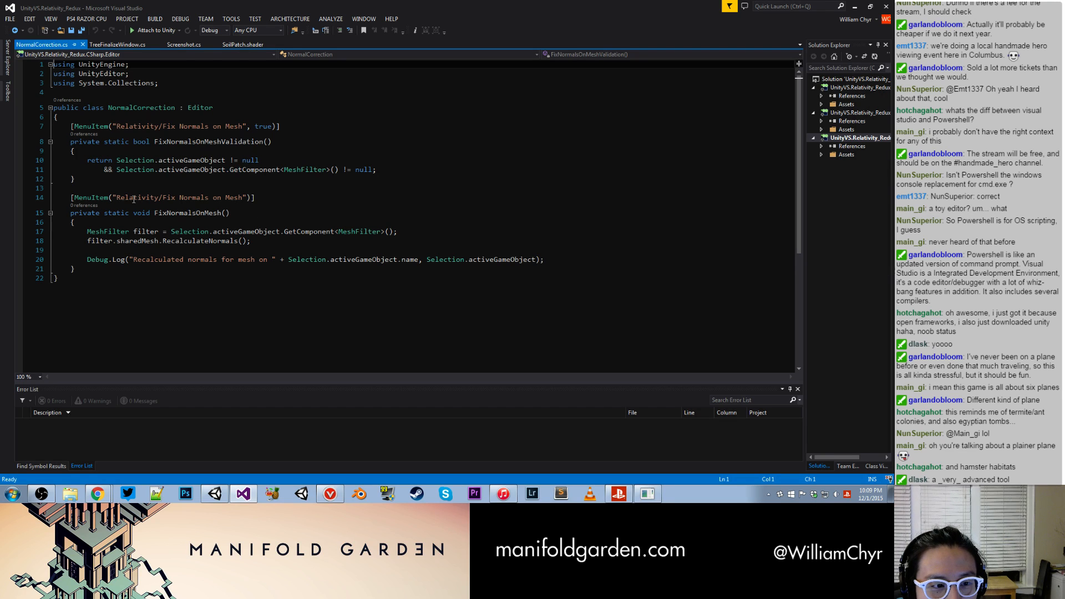
pyautogui.moveTo(76, 163); pyautogui.dragTo(402, 167)
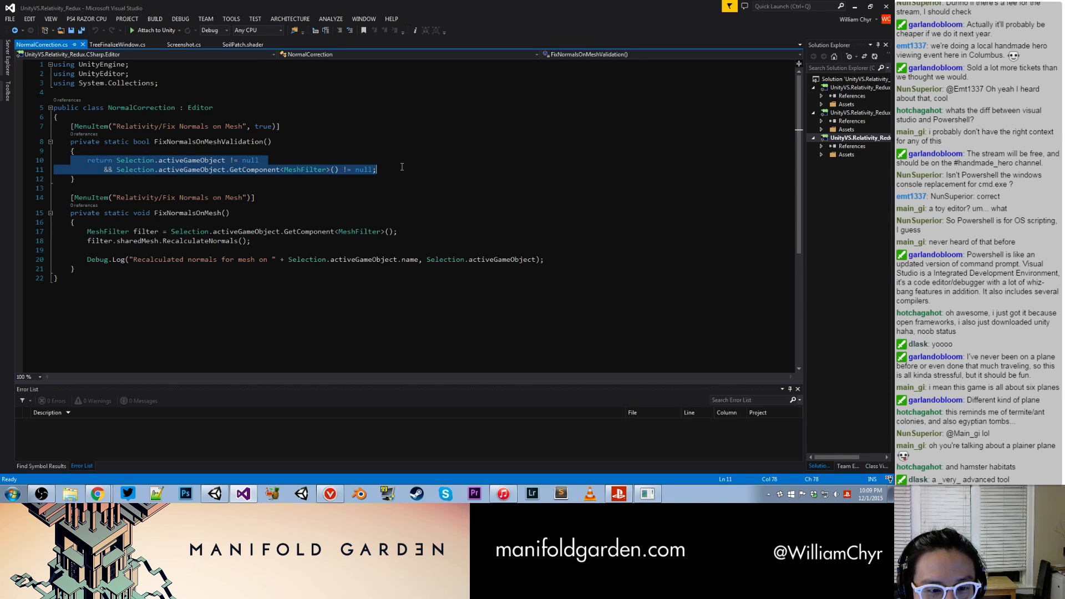
pyautogui.click(357, 186)
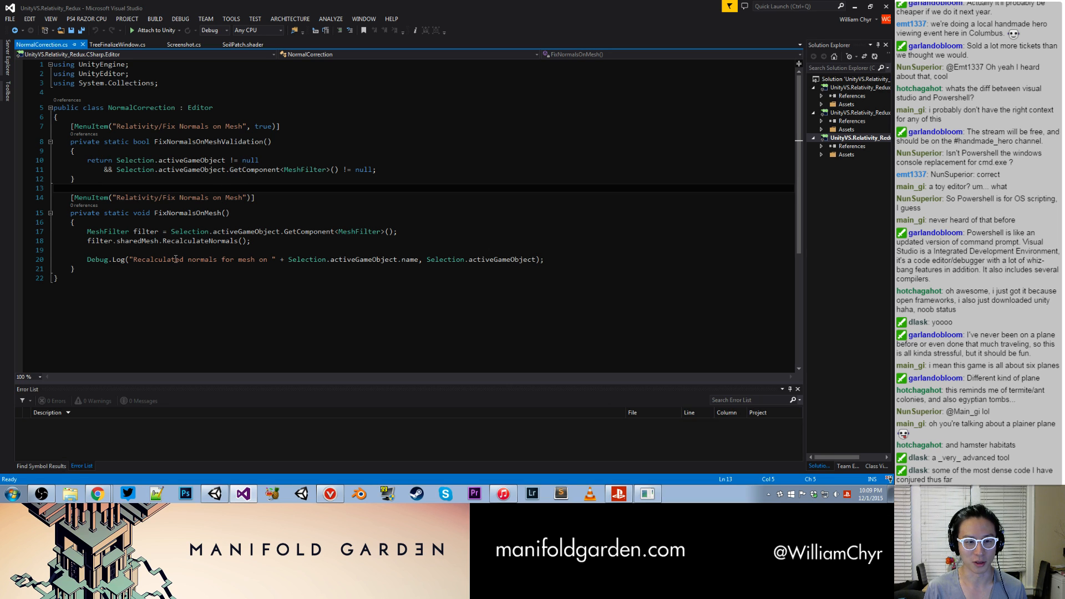
pyautogui.moveTo(162, 241); pyautogui.dragTo(264, 244)
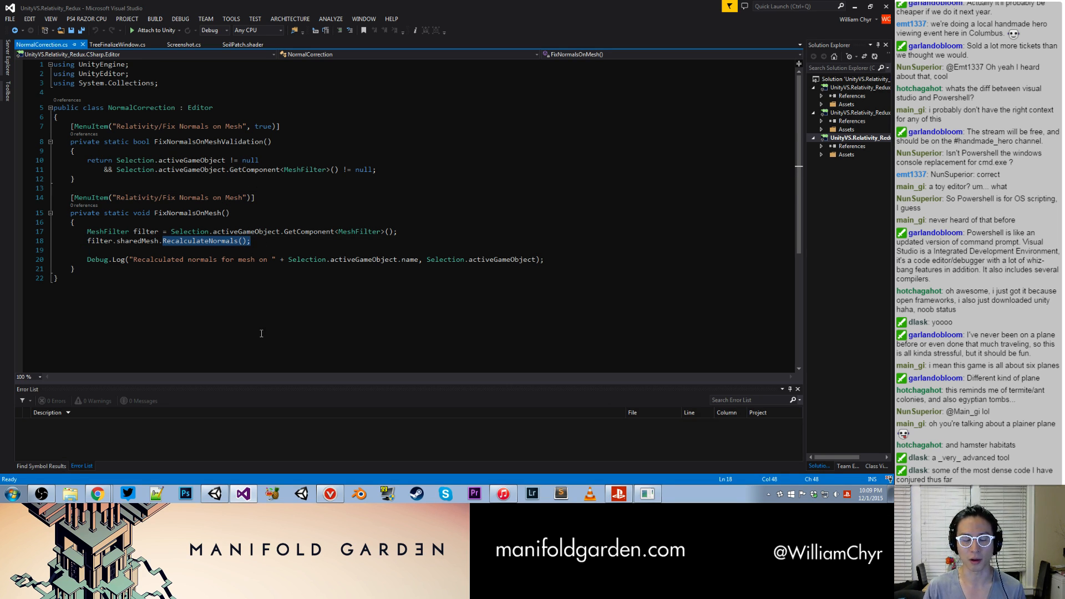
# - Switch back to Unity and examine the trunk and cube spawn points of Tree Combo - Yellow up close
pyautogui.click(215, 494)
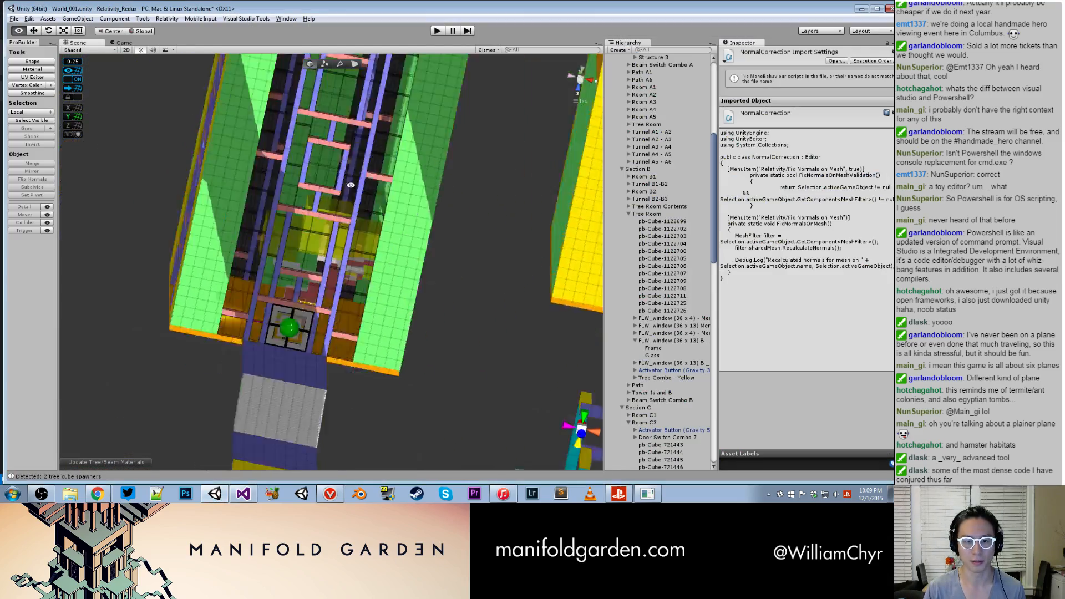
pyautogui.scroll(5, 329, 298)
pyautogui.keyDown('alt'); pyautogui.moveTo(329, 298); pyautogui.dragTo(318, 164); pyautogui.keyUp('alt')
pyautogui.scroll(3, 250, 354)
pyautogui.click(248, 354)
pyautogui.click(265, 278)
pyautogui.moveTo(368, 200); pyautogui.dragTo(252, 99)
pyautogui.moveTo(269, 145)
pyautogui.keyDown('alt'); pyautogui.mouseDown()
pyautogui.moveTo(283, 132)
pyautogui.moveTo(269, 136)
pyautogui.moveTo(234, 108)
pyautogui.moveTo(284, 143)
pyautogui.mouseUp(); pyautogui.keyUp('alt')
pyautogui.scroll(3, 420, 210)
pyautogui.keyDown('alt'); pyautogui.moveTo(398, 204); pyautogui.dragTo(424, 239); pyautogui.keyUp('alt')
pyautogui.scroll(4, 381, 228)
pyautogui.scroll(-2, 422, 239)
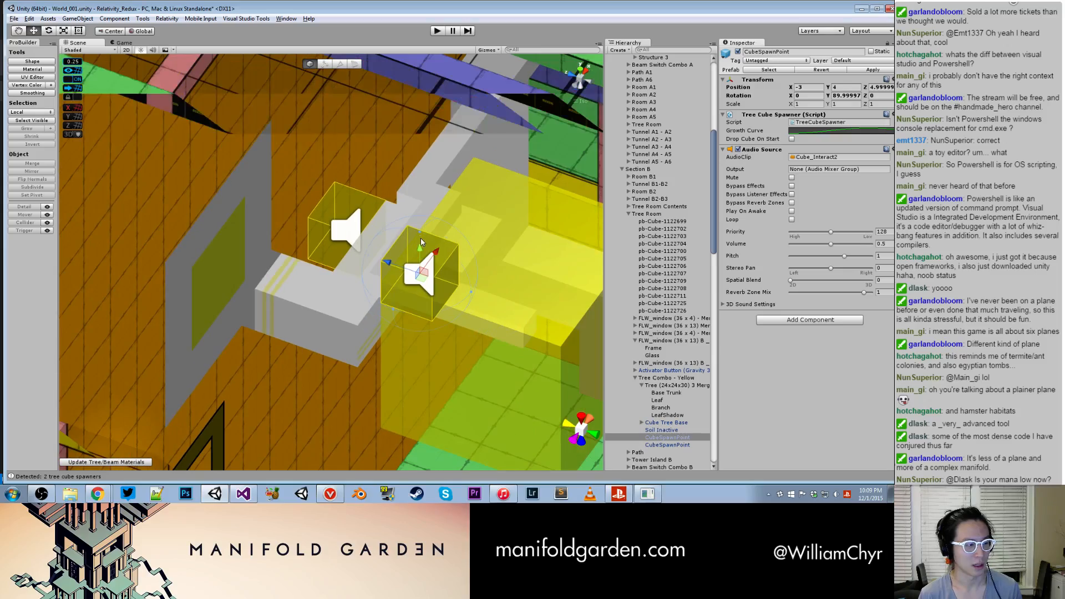
# - Deactivate the five FLW_window objects of the Section B Tree Room to expose the yellow tree
pyautogui.doubleClick(664, 438)
pyautogui.keyDown('alt'); pyautogui.moveTo(216, 212); pyautogui.dragTo(346, 265); pyautogui.keyUp('alt')
pyautogui.scroll(-3, 347, 265)
pyautogui.scroll(-4, 346, 265)
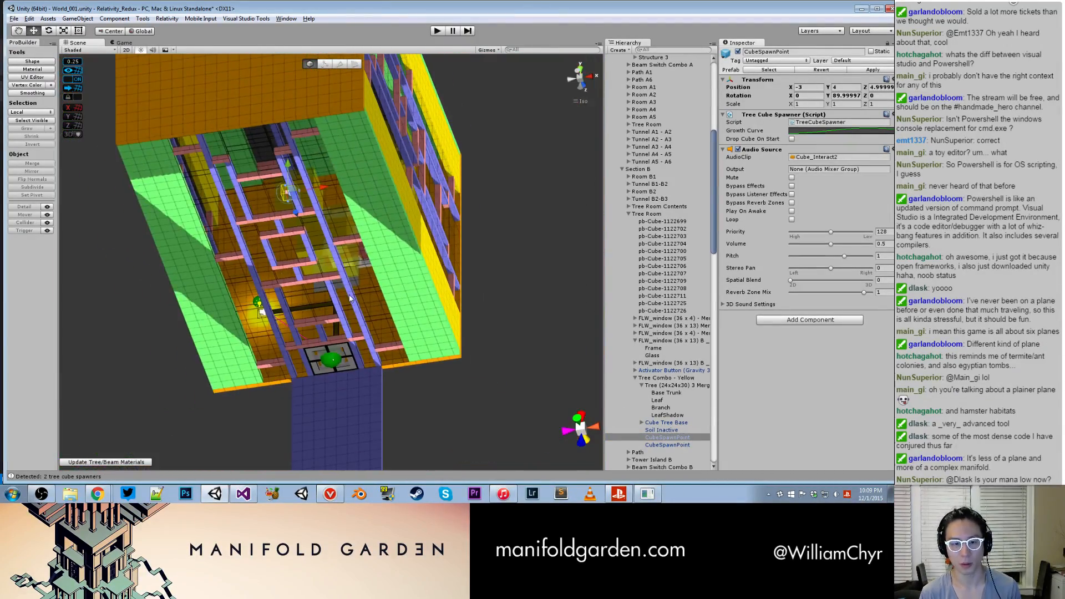
pyautogui.click(346, 265)
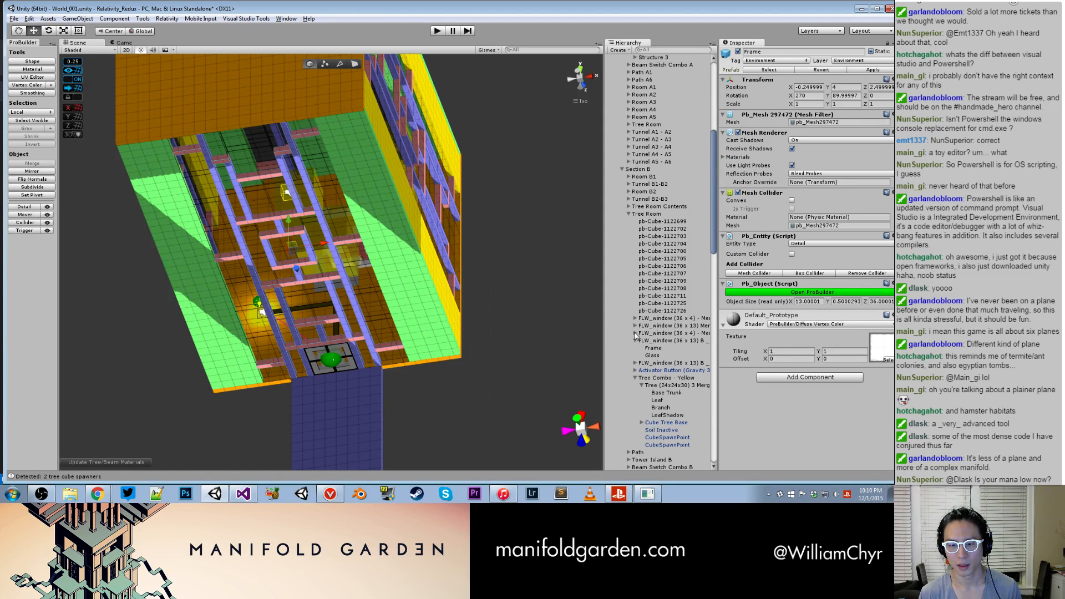
pyautogui.click(643, 355)
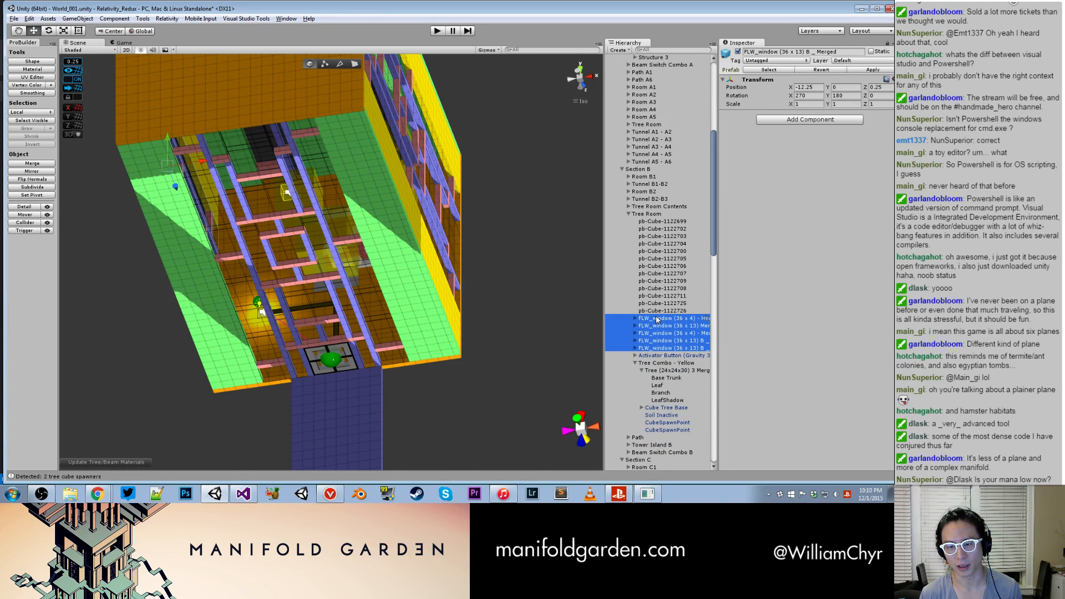
pyautogui.click(738, 52)
# - Move the first CubeSpawnPoint of Tree Combo - Yellow to X 6, Y 3, Z 5
pyautogui.scroll(5, 297, 193)
pyautogui.keyDown('alt'); pyautogui.moveTo(297, 193); pyautogui.dragTo(518, 217); pyautogui.keyUp('alt')
pyautogui.click(299, 271)
pyautogui.keyDown('alt'); pyautogui.moveTo(299, 271); pyautogui.dragTo(412, 287); pyautogui.keyUp('alt')
pyautogui.click(302, 247)
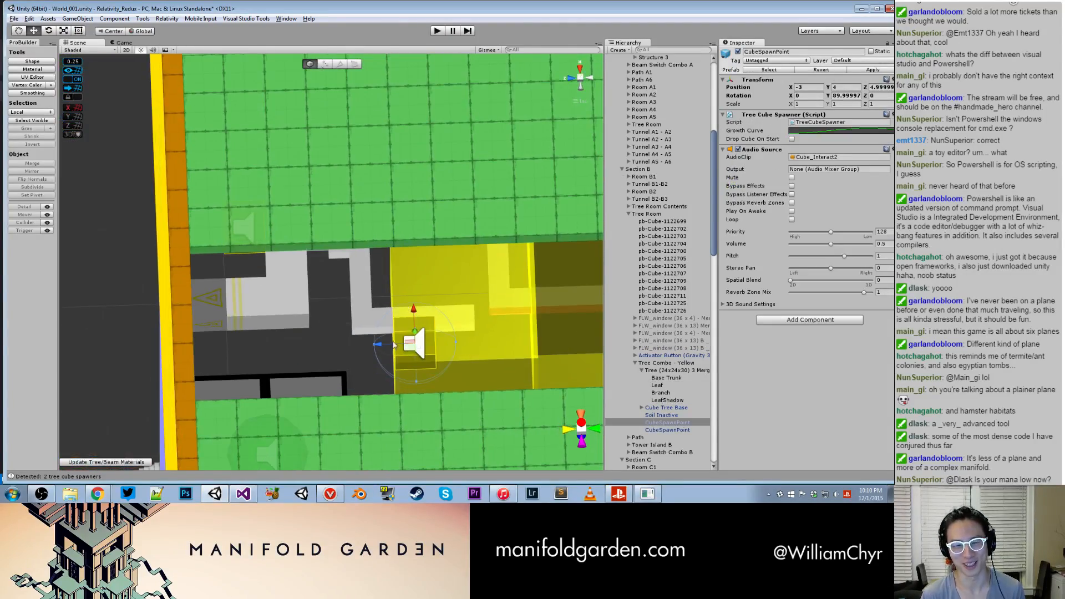
pyautogui.keyDown('alt'); pyautogui.moveTo(395, 323); pyautogui.dragTo(357, 301); pyautogui.keyUp('alt')
pyautogui.keyDown('alt'); pyautogui.moveTo(383, 233); pyautogui.dragTo(310, 315); pyautogui.keyUp('alt')
pyautogui.keyDown('alt'); pyautogui.scroll(5, 399, 248); pyautogui.keyUp('alt')
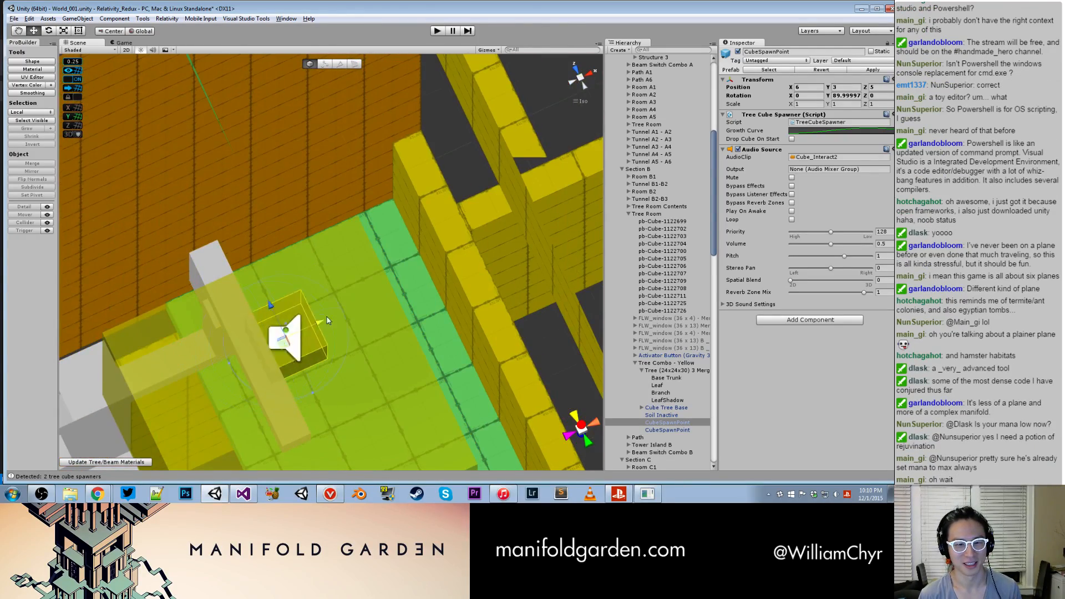
# - Move the first CubeSpawnPoint of the yellow tree to X 8.25, Y 2.5, Z 4.5
pyautogui.keyDown('alt'); pyautogui.moveTo(417, 289); pyautogui.dragTo(289, 266); pyautogui.keyUp('alt')
pyautogui.moveTo(288, 266); pyautogui.dragTo(337, 398, button='middle')
pyautogui.keyDown('alt'); pyautogui.moveTo(337, 399); pyautogui.dragTo(371, 285); pyautogui.keyUp('alt')
pyautogui.scroll(2, 332, 355)
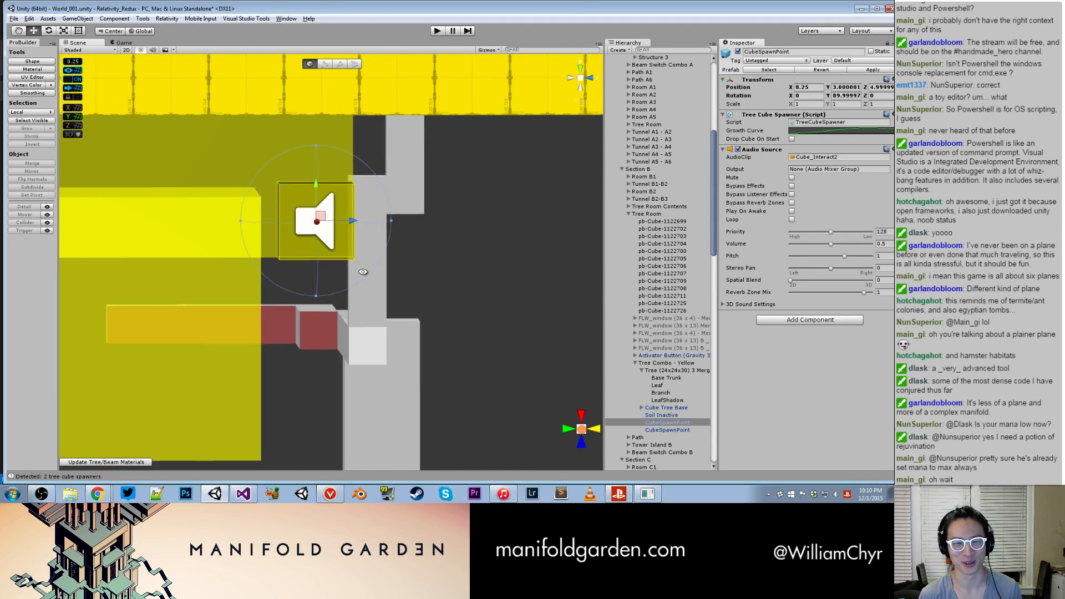
pyautogui.moveTo(358, 221); pyautogui.dragTo(501, 229)
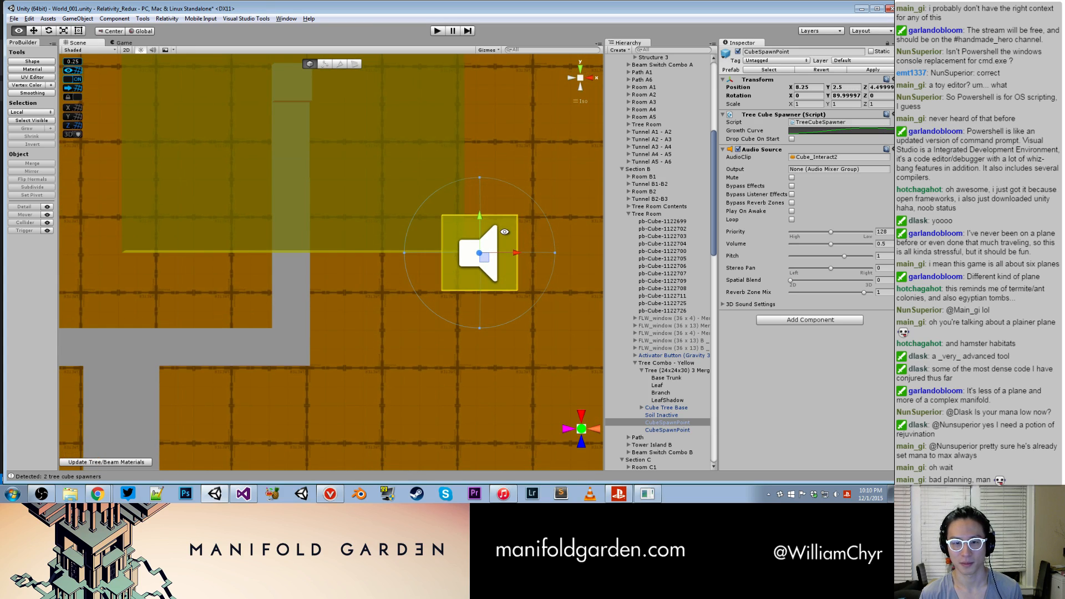
# - Move the second CubeSpawnPoint of the yellow tree to X 7, Y 2, Z 4.75
pyautogui.scroll(-10, 470, 216)
pyautogui.moveTo(375, 239); pyautogui.dragTo(556, 269, button='middle')
pyautogui.scroll(-20, 325, 241)
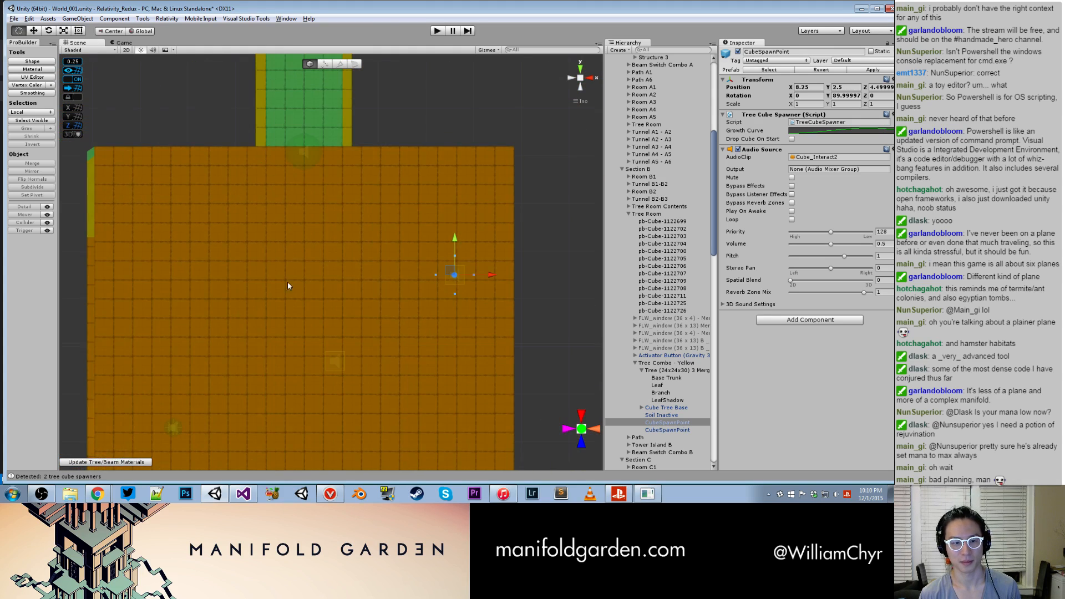
pyautogui.moveTo(296, 300); pyautogui.dragTo(329, 222, button='middle')
pyautogui.scroll(15, 399, 265)
pyautogui.keyDown('alt'); pyautogui.moveTo(400, 265); pyautogui.dragTo(409, 274); pyautogui.keyUp('alt')
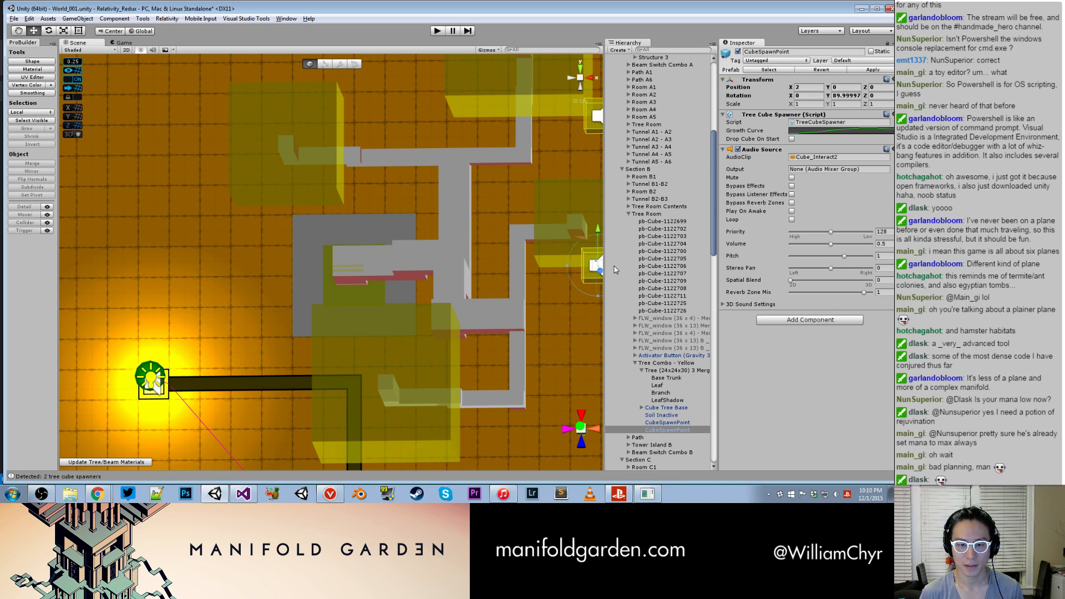
pyautogui.press('f')
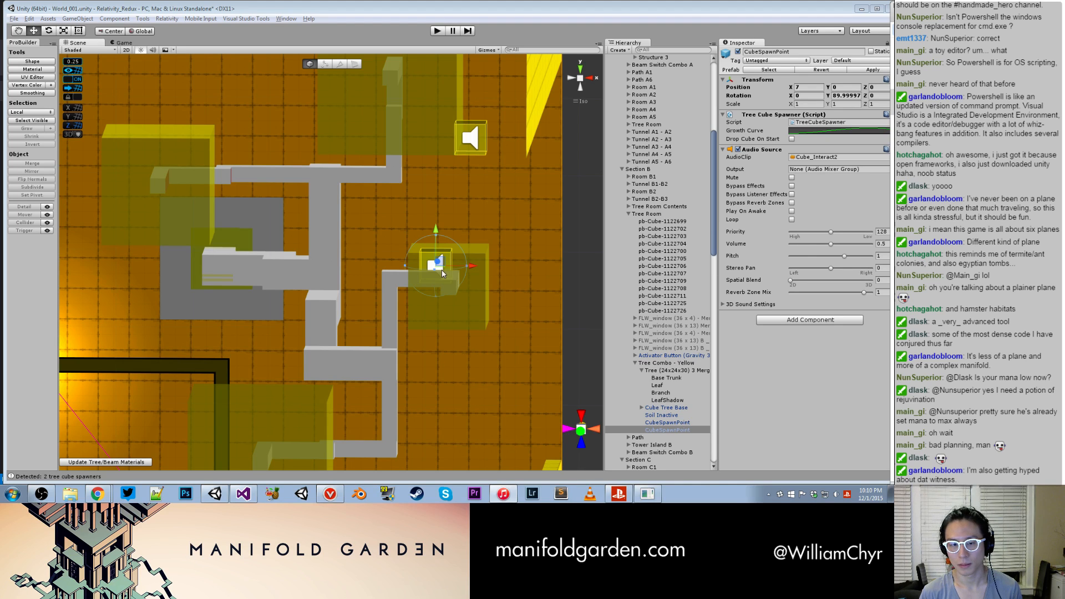
pyautogui.keyDown('alt'); pyautogui.moveTo(532, 214); pyautogui.dragTo(557, 303); pyautogui.keyUp('alt')
pyautogui.moveTo(451, 206); pyautogui.dragTo(432, 336, button='middle')
pyautogui.scroll(4, 432, 336)
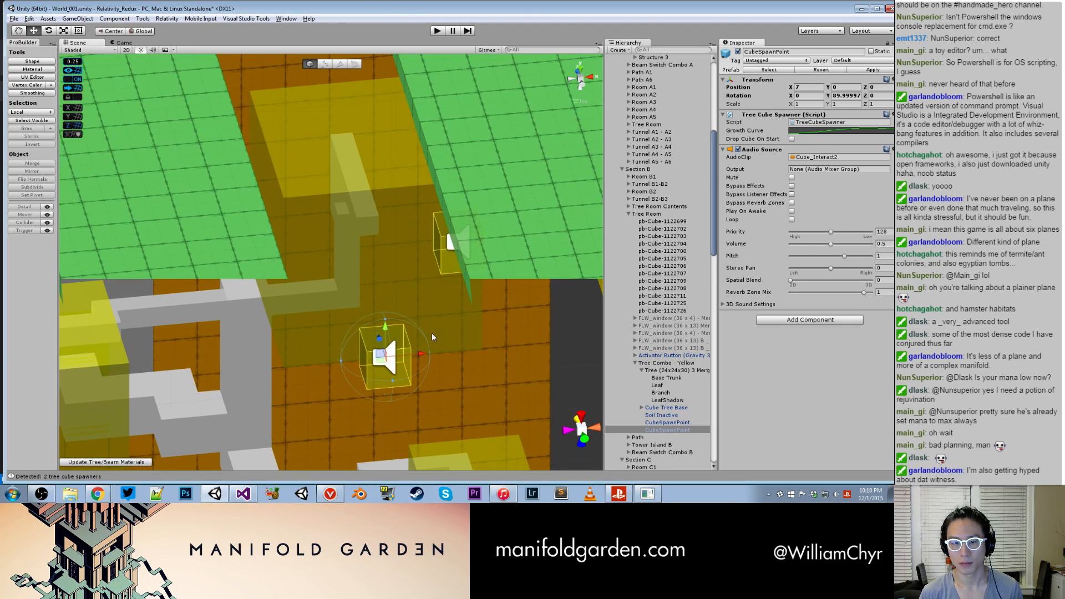
pyautogui.keyDown('alt'); pyautogui.moveTo(392, 229); pyautogui.dragTo(336, 130); pyautogui.keyUp('alt')
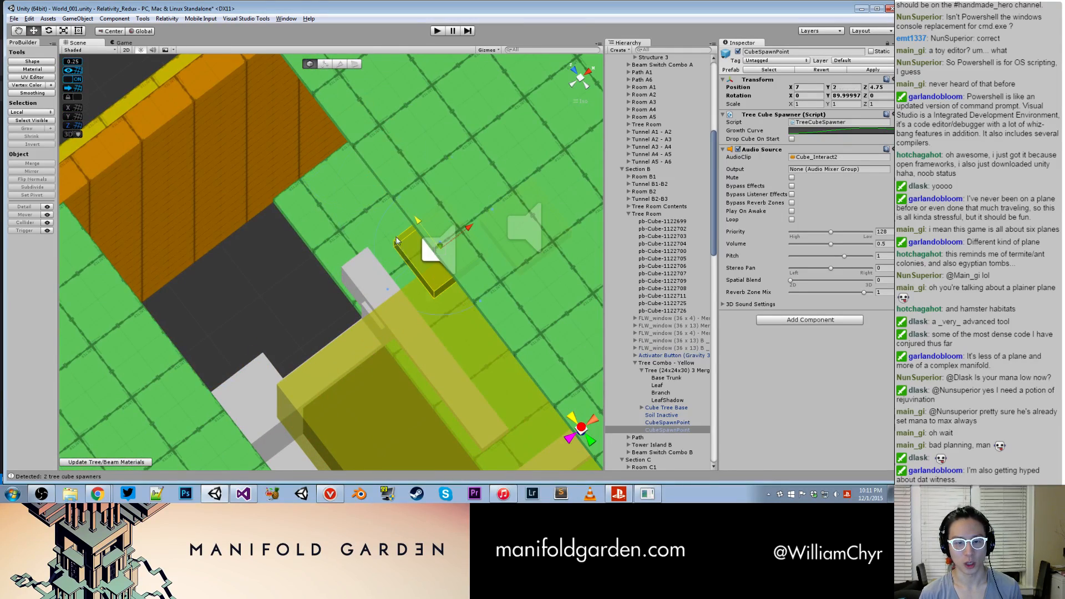
# - Shift the second CubeSpawnPoint to X 3.5, Y 2.5, on the opposite side of the branch from the first spawn point
pyautogui.keyDown('alt'); pyautogui.moveTo(334, 392); pyautogui.dragTo(278, 270); pyautogui.keyUp('alt')
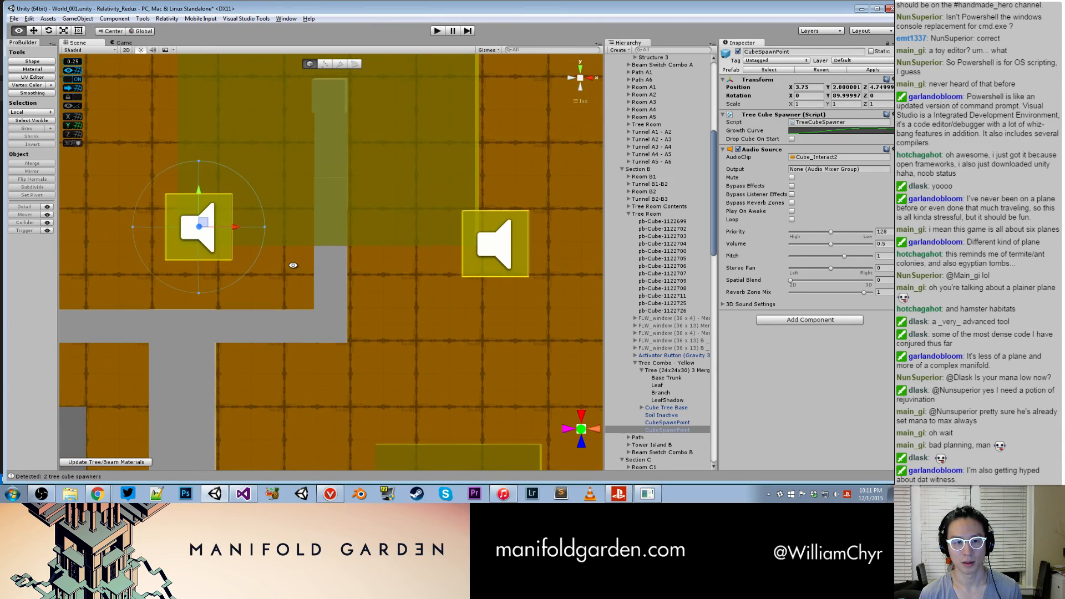
pyautogui.moveTo(236, 228); pyautogui.dragTo(714, 464)
pyautogui.keyDown('alt'); pyautogui.moveTo(523, 372); pyautogui.dragTo(457, 246); pyautogui.keyUp('alt')
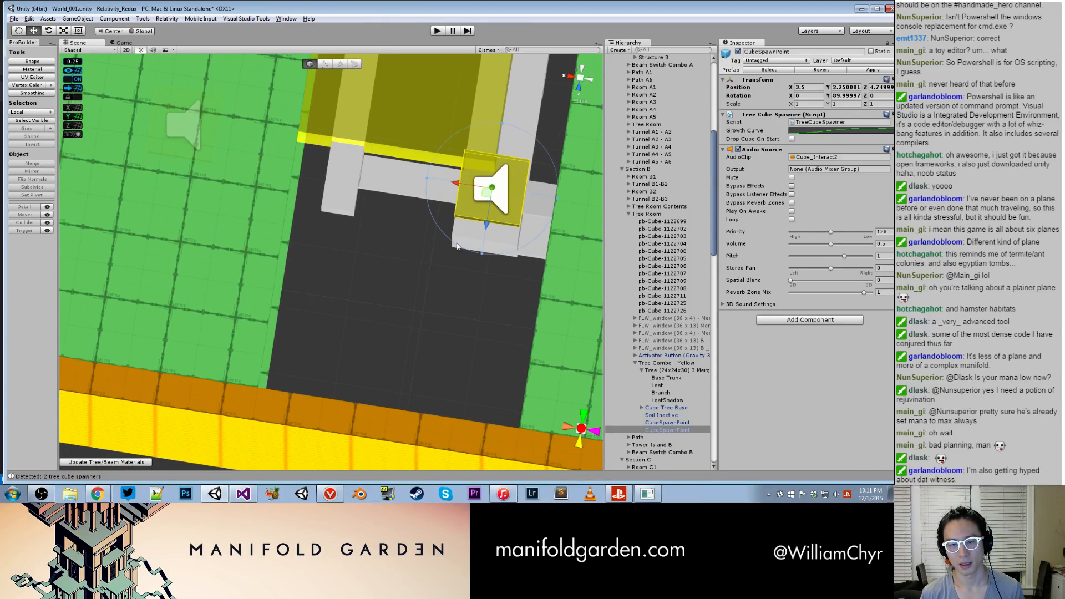
pyautogui.keyDown('alt'); pyautogui.moveTo(312, 262); pyautogui.dragTo(481, 174); pyautogui.keyUp('alt')
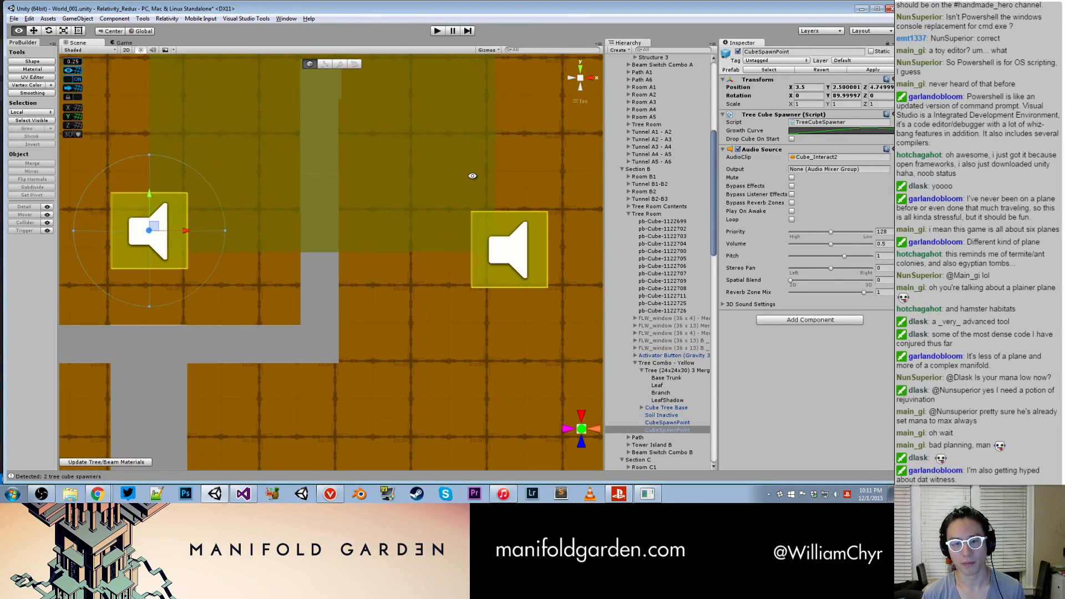
# - Select both CubeSpawnPoints and raise them together alongside the upper leaf block of the yellow tree
pyautogui.keyDown('shift'); pyautogui.click(529, 227); pyautogui.keyUp('shift')
pyautogui.scroll(-6, 422, 210)
pyautogui.moveTo(330, 207); pyautogui.dragTo(325, 137)
pyautogui.keyDown('alt'); pyautogui.moveTo(329, 188); pyautogui.dragTo(358, 14); pyautogui.keyUp('alt')
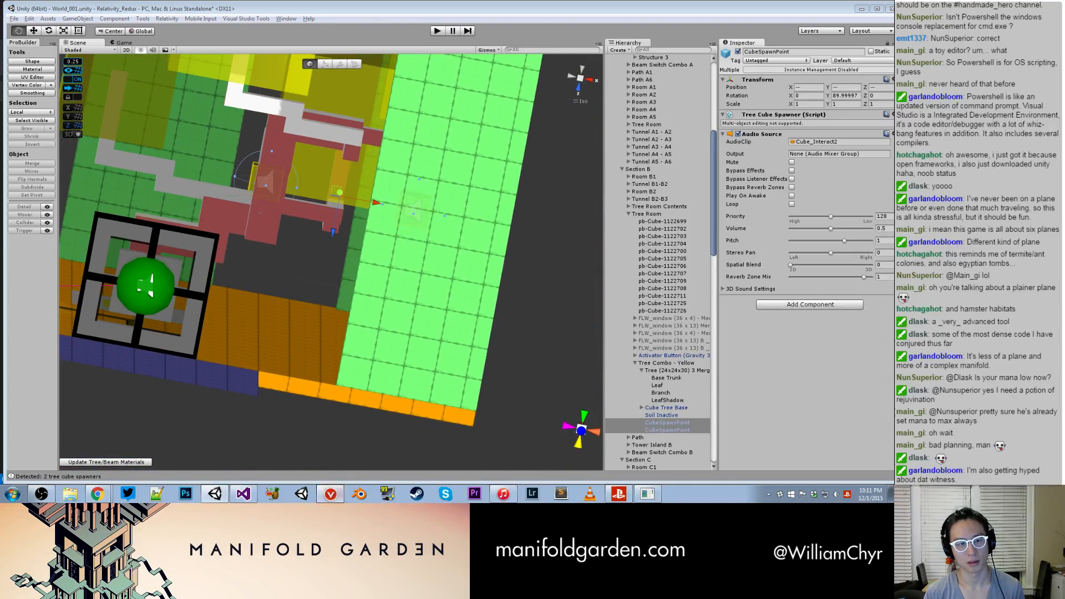
pyautogui.keyDown('alt'); pyautogui.moveTo(337, 334); pyautogui.dragTo(387, 317); pyautogui.keyUp('alt')
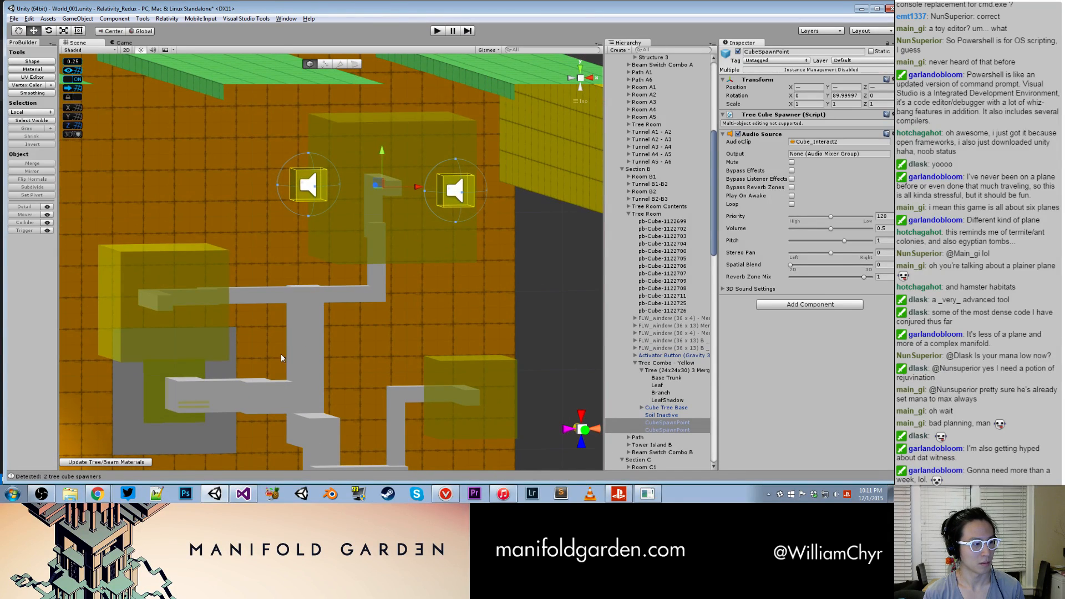
# - Stack the spawn points beside the upper leaf block, with the second at X 8, Z 4.5 and the first at X 8, Z 9
pyautogui.keyDown('alt'); pyautogui.moveTo(382, 220); pyautogui.dragTo(379, 195); pyautogui.keyUp('alt')
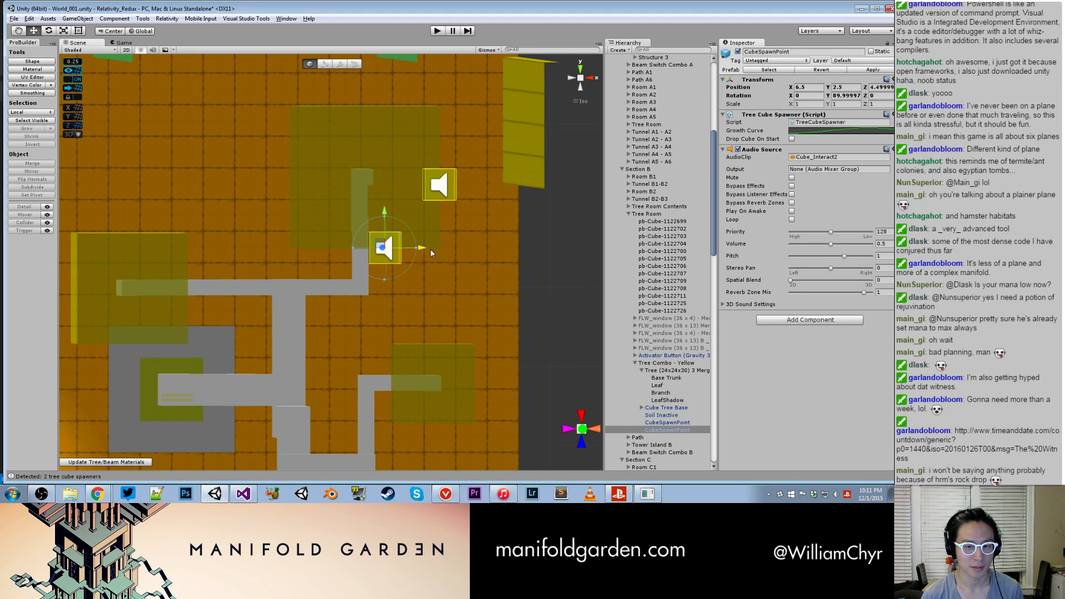
pyautogui.keyDown('alt'); pyautogui.moveTo(478, 249); pyautogui.dragTo(456, 222); pyautogui.keyUp('alt')
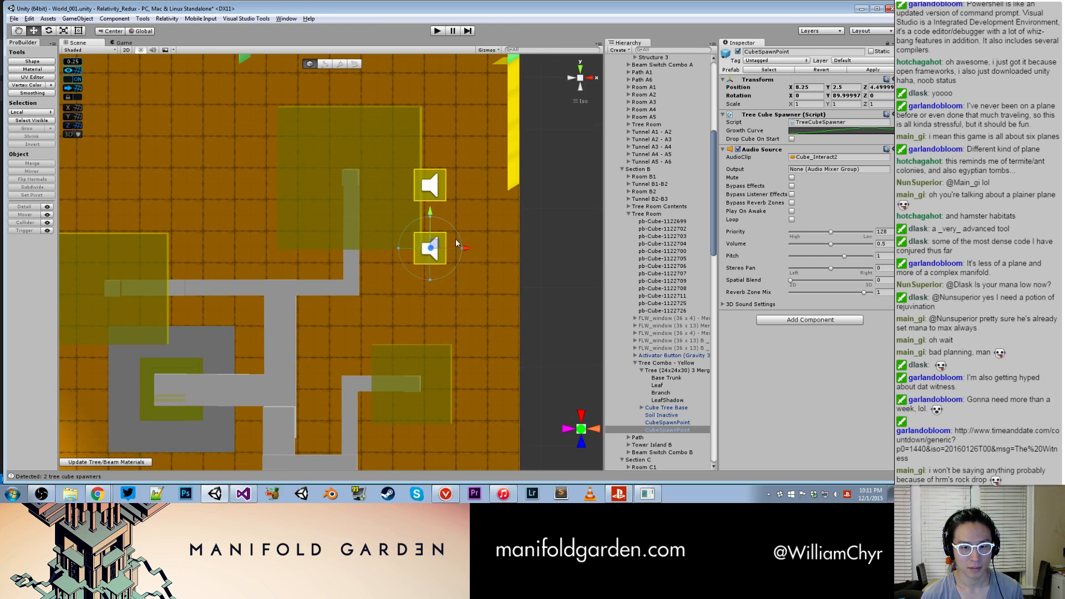
pyautogui.click(431, 184)
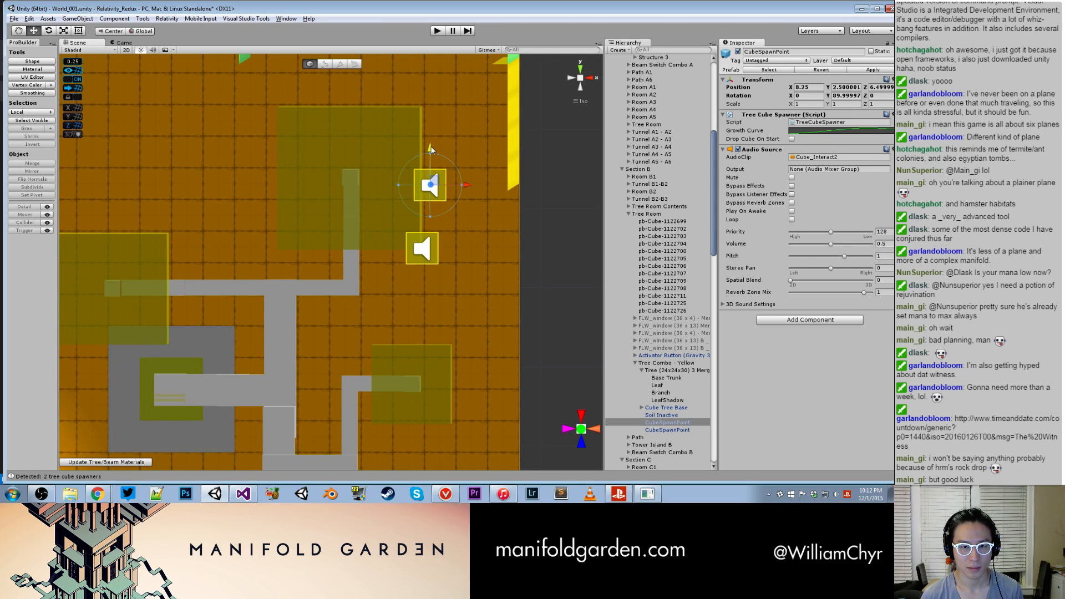
pyautogui.scroll(-3, 431, 104)
pyautogui.moveTo(431, 105)
pyautogui.keyDown('alt'); pyautogui.mouseDown()
pyautogui.moveTo(432, 114)
pyautogui.moveTo(449, 104)
pyautogui.mouseUp(); pyautogui.keyUp('alt')
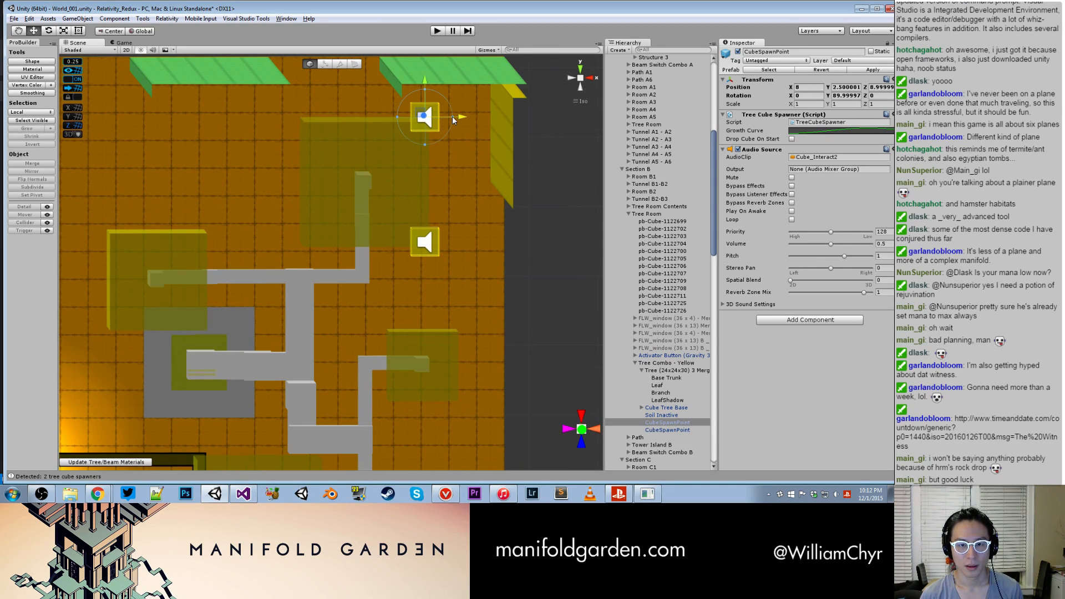
# - Examine the placement of both spawn points from the side and from outside the Section B Tree Room
pyautogui.keyDown('alt'); pyautogui.moveTo(452, 146); pyautogui.dragTo(378, 204); pyautogui.keyUp('alt')
pyautogui.scroll(6, 432, 198)
pyautogui.scroll(-4, 357, 221)
pyautogui.scroll(-4, 356, 219)
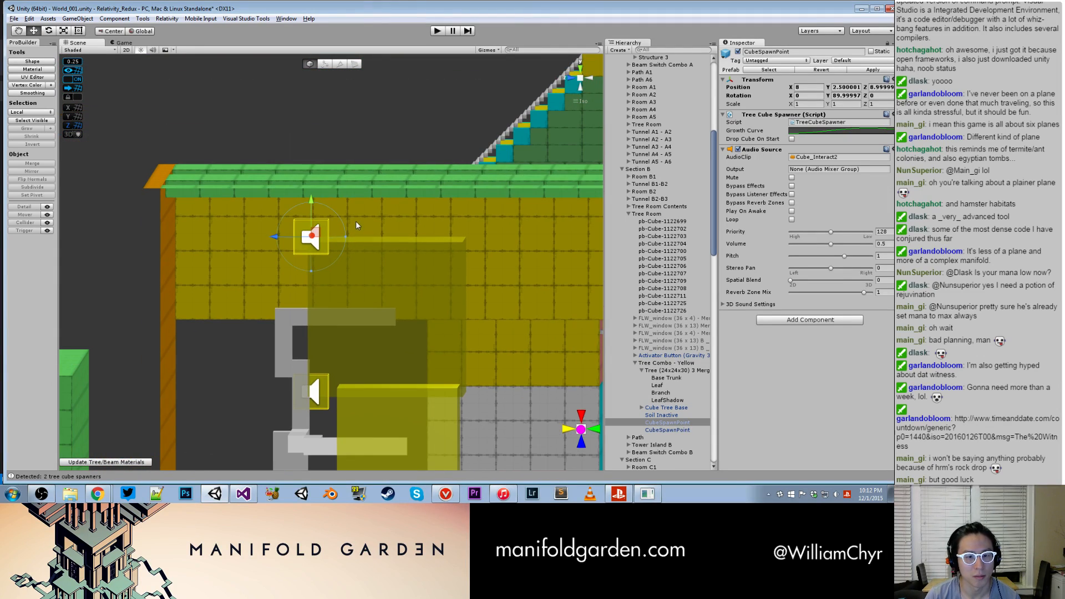
pyautogui.scroll(6, 364, 222)
pyautogui.keyDown('alt'); pyautogui.moveTo(360, 225); pyautogui.dragTo(261, 344); pyautogui.keyUp('alt')
pyautogui.scroll(-8, 259, 249)
pyautogui.moveTo(260, 344); pyautogui.dragTo(319, 277, button='middle')
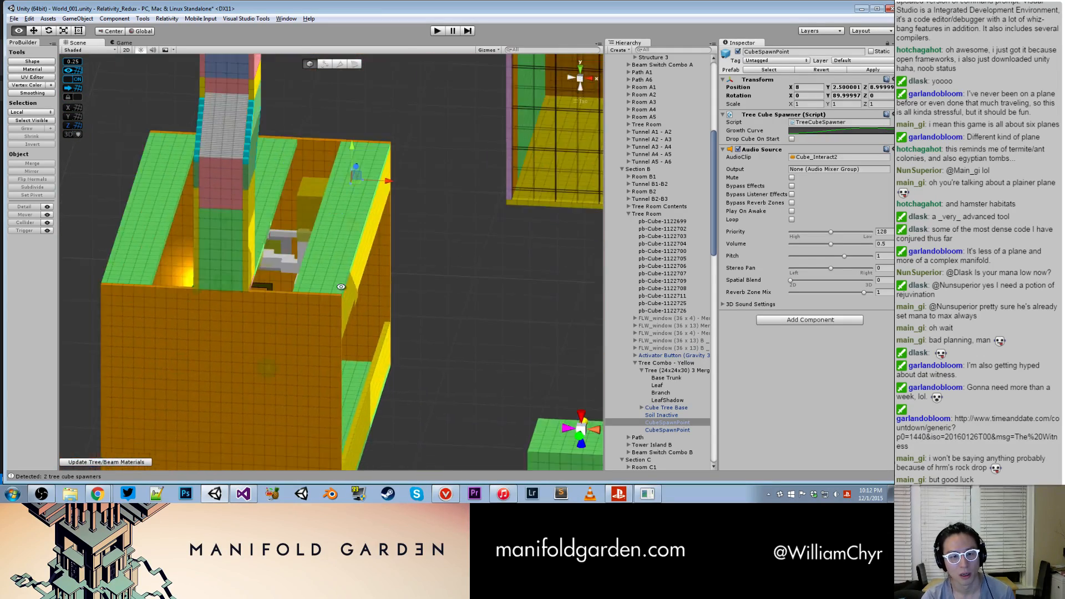
pyautogui.keyDown('alt'); pyautogui.moveTo(319, 278); pyautogui.dragTo(272, 229); pyautogui.keyUp('alt')
pyautogui.scroll(7, 228, 299)
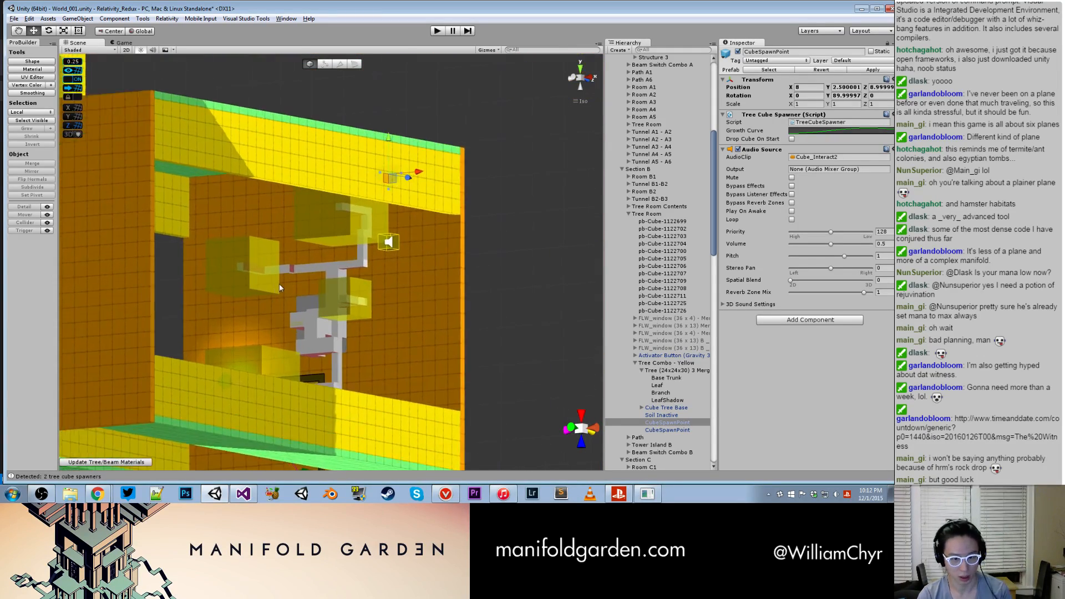
pyautogui.keyDown('alt'); pyautogui.moveTo(279, 284); pyautogui.dragTo(379, 361); pyautogui.keyUp('alt')
pyautogui.scroll(-5, 374, 330)
pyautogui.click(430, 248)
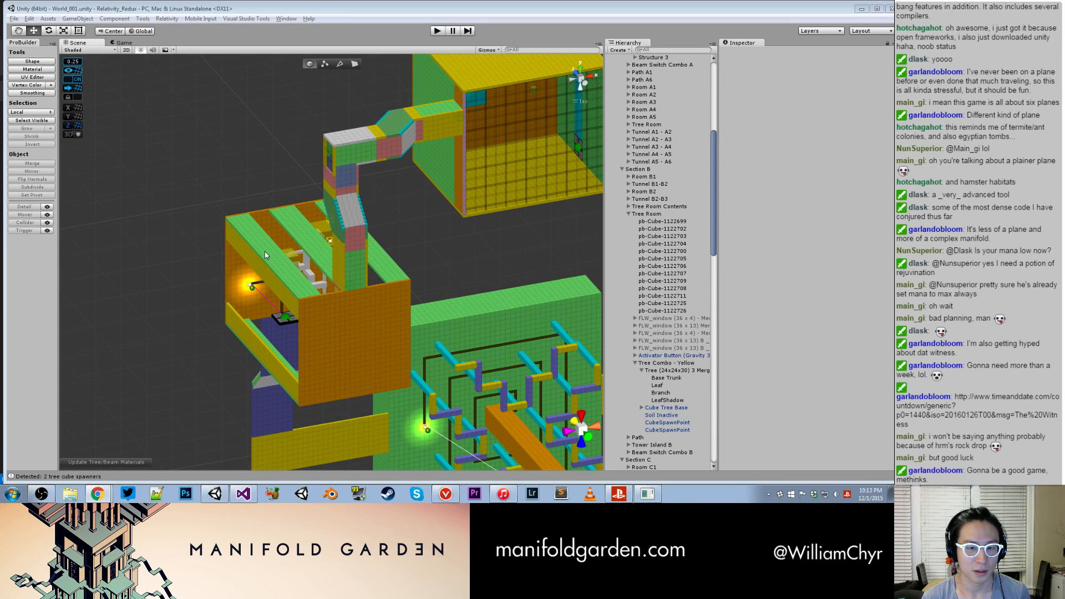
# - Examine the yellow tree, its leaf blocks and the surrounding walls of the Section B Tree Room from several angles
pyautogui.keyDown('alt'); pyautogui.moveTo(265, 252); pyautogui.dragTo(259, 199); pyautogui.keyUp('alt')
pyautogui.scroll(9, 254, 265)
pyautogui.keyDown('alt'); pyautogui.moveTo(254, 265); pyautogui.dragTo(317, 228); pyautogui.keyUp('alt')
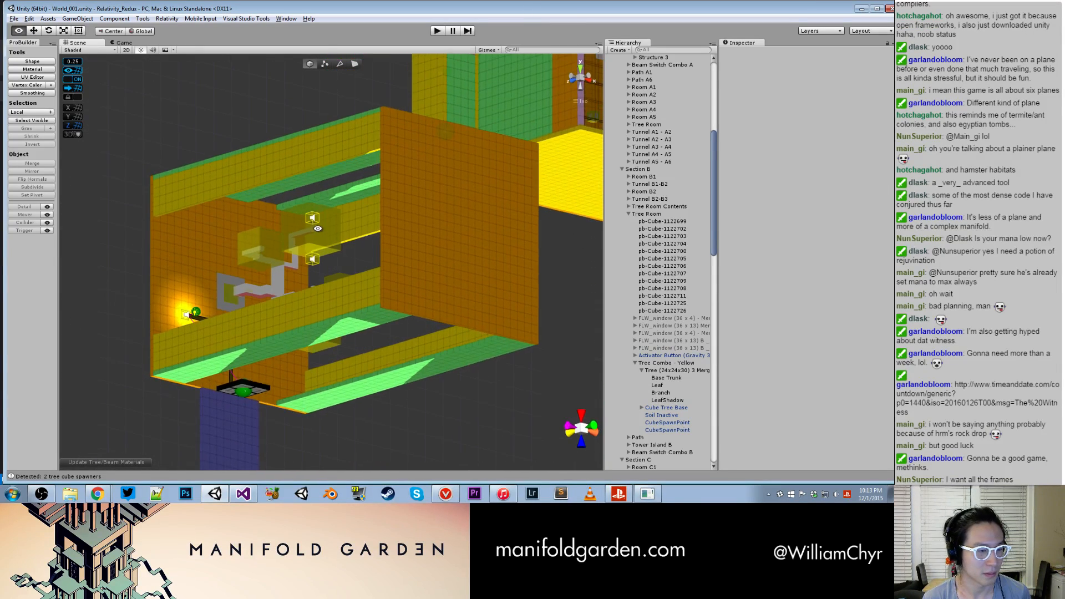
pyautogui.scroll(8, 300, 278)
pyautogui.keyDown('alt'); pyautogui.moveTo(295, 288); pyautogui.dragTo(268, 329); pyautogui.keyUp('alt')
pyautogui.moveTo(268, 329); pyautogui.dragTo(345, 217, button='middle')
pyautogui.keyDown('alt'); pyautogui.moveTo(345, 218); pyautogui.dragTo(483, 205); pyautogui.keyUp('alt')
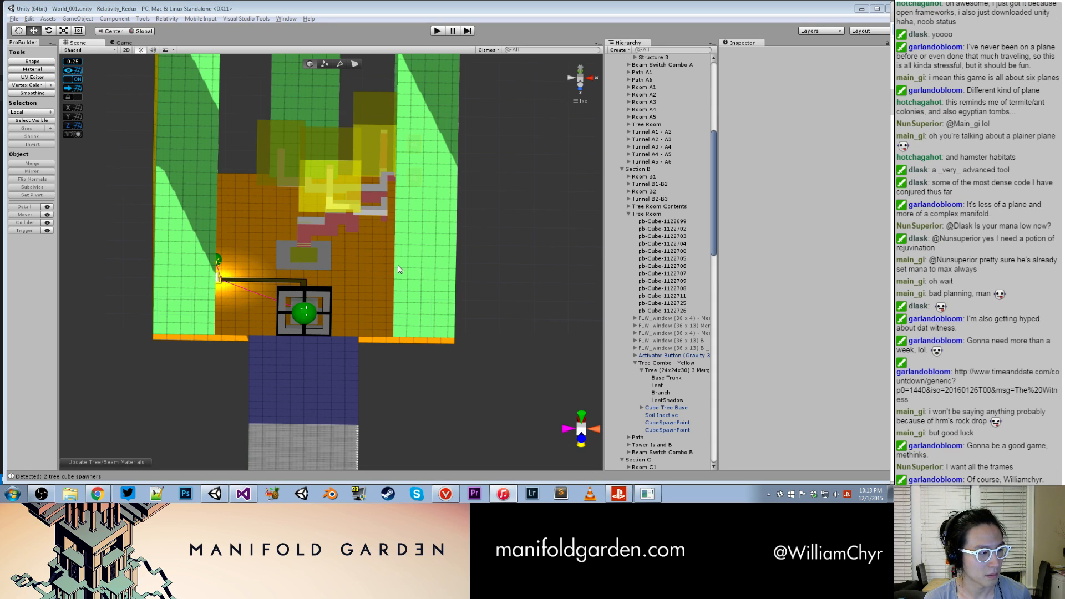
pyautogui.keyDown('alt'); pyautogui.moveTo(490, 231); pyautogui.dragTo(415, 193); pyautogui.keyUp('alt')
pyautogui.keyDown('alt'); pyautogui.moveTo(353, 212); pyautogui.dragTo(425, 196); pyautogui.keyUp('alt')
pyautogui.scroll(8, 424, 196)
pyautogui.moveTo(425, 196); pyautogui.dragTo(208, 199, button='middle')
pyautogui.scroll(2, 208, 198)
pyautogui.keyDown('alt'); pyautogui.moveTo(338, 233); pyautogui.dragTo(438, 272); pyautogui.keyUp('alt')
# - Survey the whole level, select Tree Room C and examine the Section C rooms and connecting tunnels
pyautogui.scroll(-5, 368, 230)
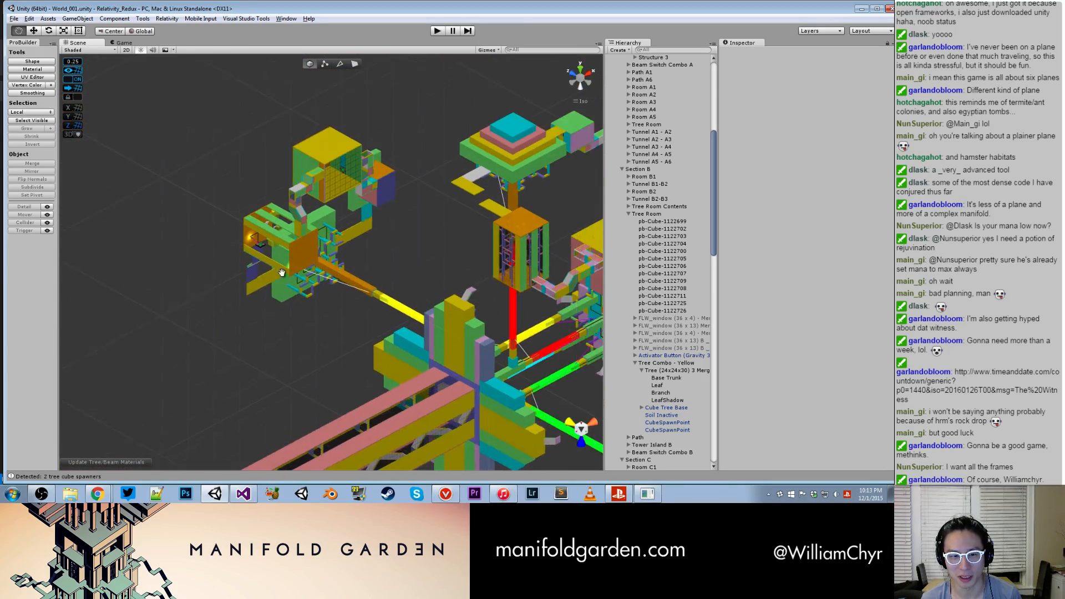
pyautogui.moveTo(438, 272); pyautogui.dragTo(267, 280, button='middle')
pyautogui.keyDown('alt'); pyautogui.moveTo(268, 281); pyautogui.dragTo(301, 285); pyautogui.keyUp('alt')
pyautogui.scroll(8, 310, 278)
pyautogui.scroll(-5, 429, 231)
pyautogui.moveTo(429, 231); pyautogui.dragTo(321, 255, button='middle')
pyautogui.keyDown('alt'); pyautogui.moveTo(321, 259); pyautogui.dragTo(384, 237); pyautogui.keyUp('alt')
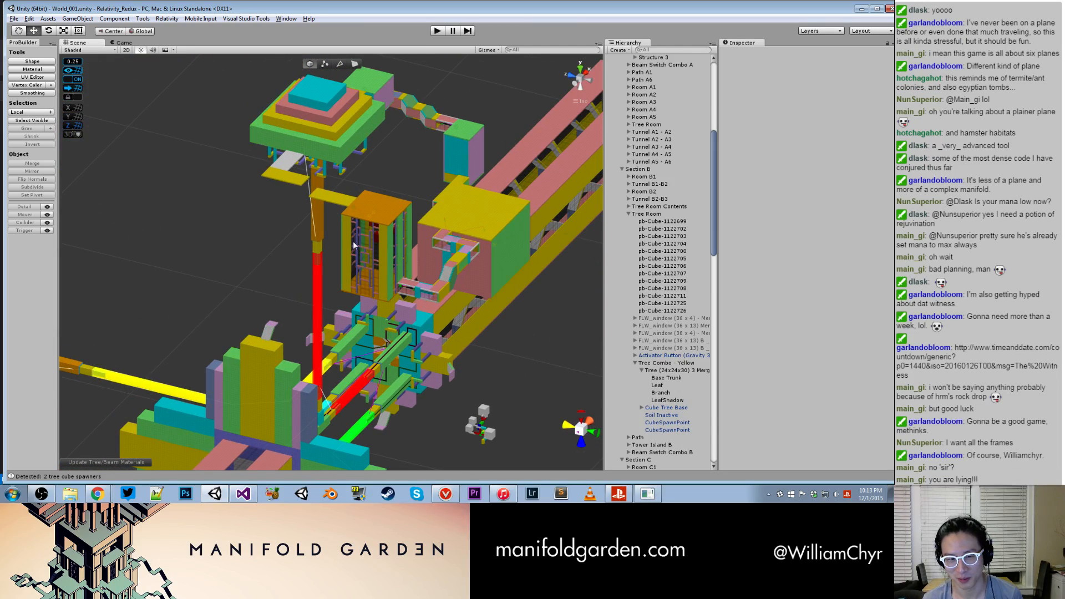
pyautogui.click(384, 238)
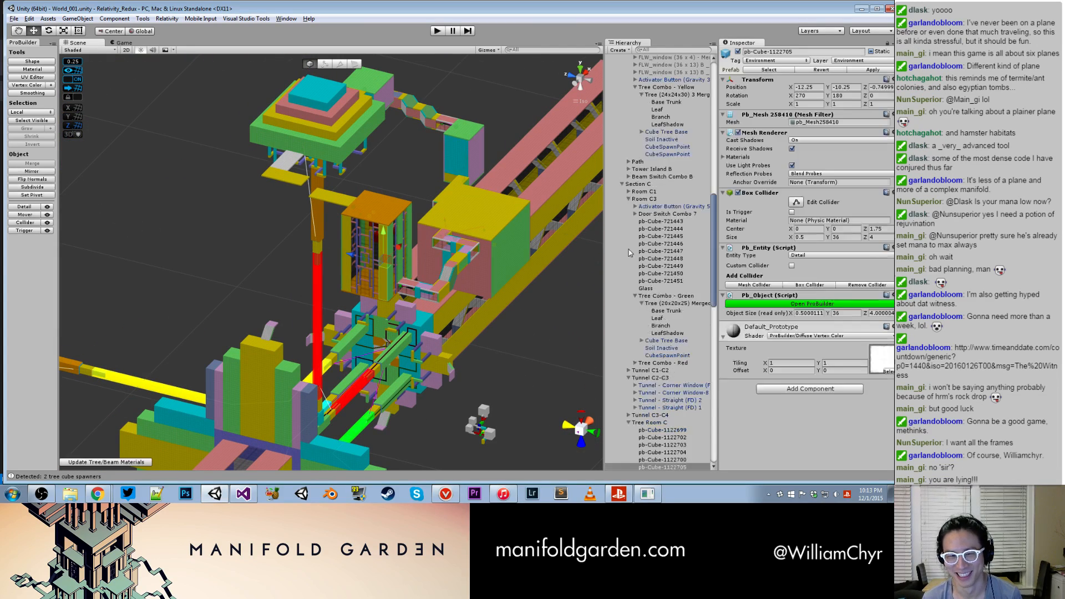
pyautogui.doubleClick(648, 422)
pyautogui.keyDown('alt'); pyautogui.moveTo(512, 324); pyautogui.dragTo(435, 102); pyautogui.keyUp('alt')
pyautogui.moveTo(438, 333); pyautogui.dragTo(444, 105, button='middle')
pyautogui.scroll(-5, 444, 222)
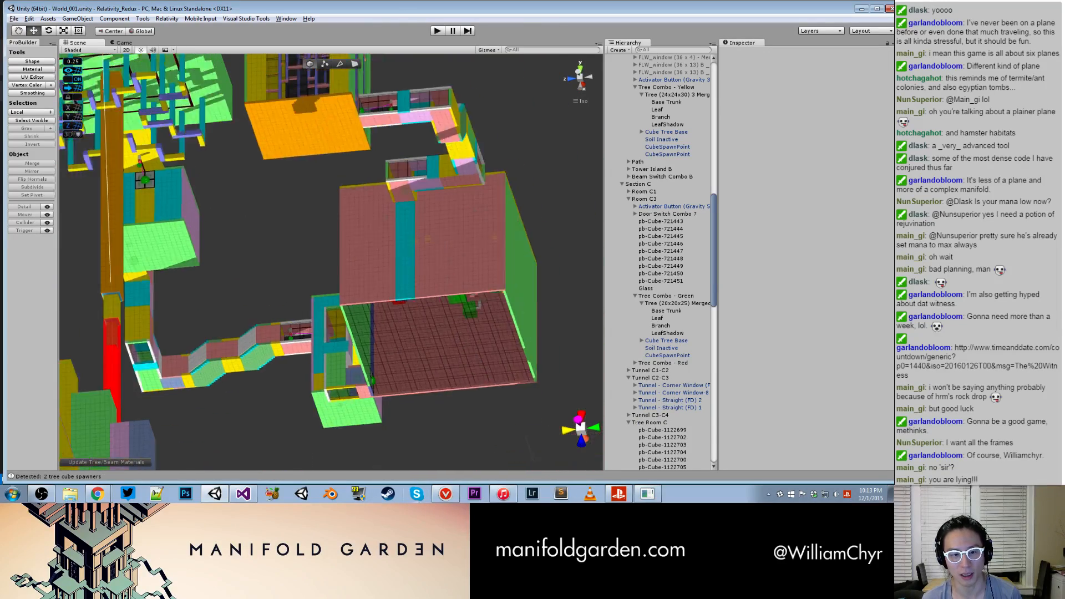
# - Examine the central structure and the Section A Tree Room that holds the blue tree
pyautogui.scroll(-5, 370, 436)
pyautogui.scroll(-2, 318, 374)
pyautogui.keyDown('alt'); pyautogui.moveTo(303, 217); pyautogui.dragTo(277, 388); pyautogui.keyUp('alt')
pyautogui.moveTo(278, 388); pyautogui.dragTo(300, 210, button='middle')
pyautogui.scroll(5, 300, 211)
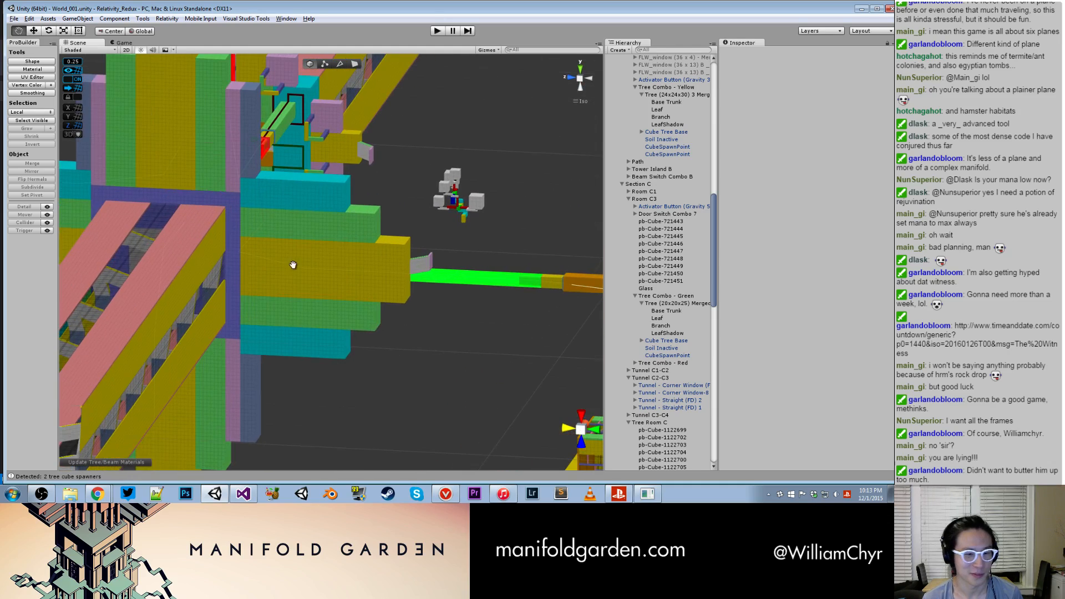
pyautogui.moveTo(333, 443); pyautogui.dragTo(309, 235, button='middle')
pyautogui.moveTo(222, 433); pyautogui.dragTo(302, 194, button='middle')
pyautogui.scroll(2, 302, 194)
pyautogui.keyDown('alt'); pyautogui.moveTo(303, 194); pyautogui.dragTo(397, 242); pyautogui.keyUp('alt')
pyautogui.moveTo(397, 243); pyautogui.dragTo(588, 244, button='middle')
pyautogui.scroll(8, 321, 265)
pyautogui.moveTo(311, 273); pyautogui.dragTo(324, 273, button='middle')
pyautogui.keyDown('alt'); pyautogui.moveTo(324, 272); pyautogui.dragTo(351, 278); pyautogui.keyUp('alt')
pyautogui.scroll(-8, 306, 265)
# - Deactivate the five FLW_window objects of the Section A Tree Room to expose the blue tree
pyautogui.click(306, 265)
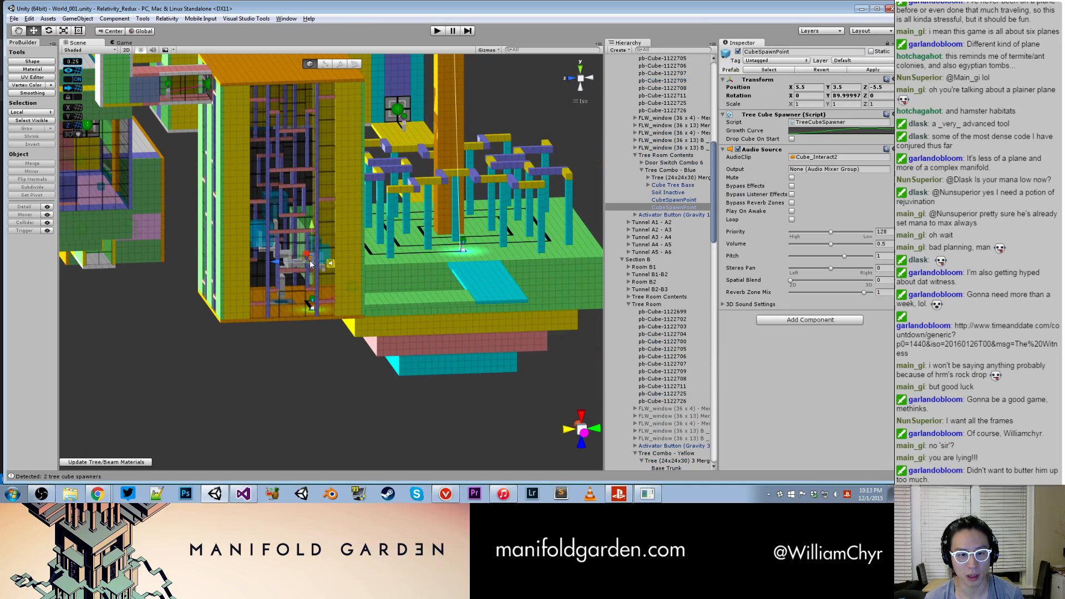
pyautogui.click(672, 148)
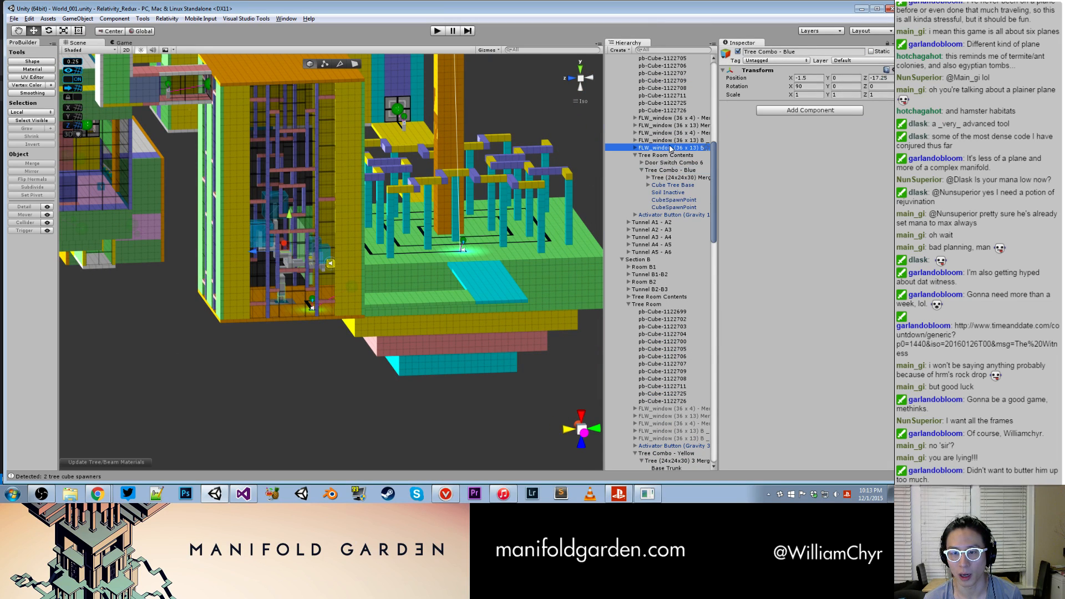
pyautogui.keyDown('shift'); pyautogui.click(679, 118); pyautogui.keyUp('shift')
pyautogui.scroll(-5, 333, 277)
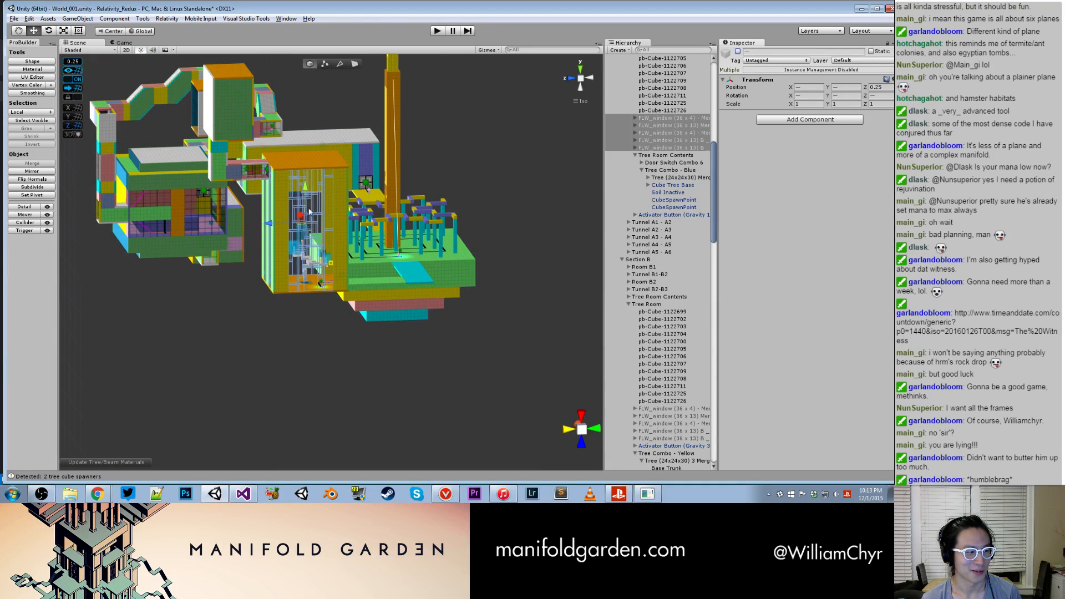
# - Select the loose Tree (24x24x30) 1 and move it to X 28, Y 0.5, Z 60, clear of the other structures
pyautogui.click(298, 259)
pyautogui.scroll(3, 294, 278)
pyautogui.keyDown('alt'); pyautogui.moveTo(286, 308); pyautogui.dragTo(503, 231); pyautogui.keyUp('alt')
pyautogui.scroll(-10, 317, 213)
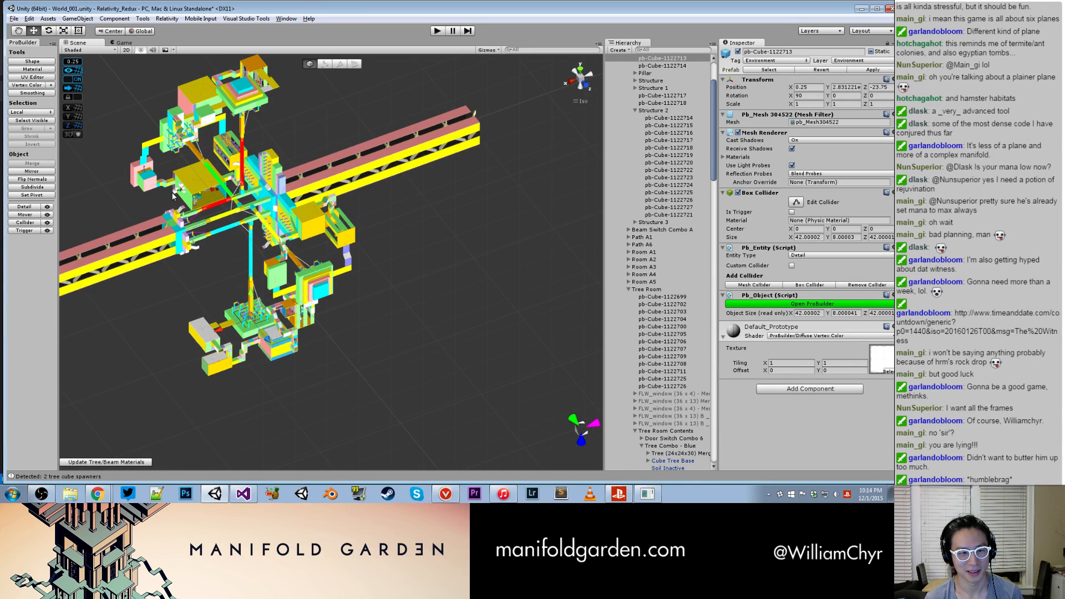
pyautogui.click(174, 194)
pyautogui.scroll(3, 634, 98)
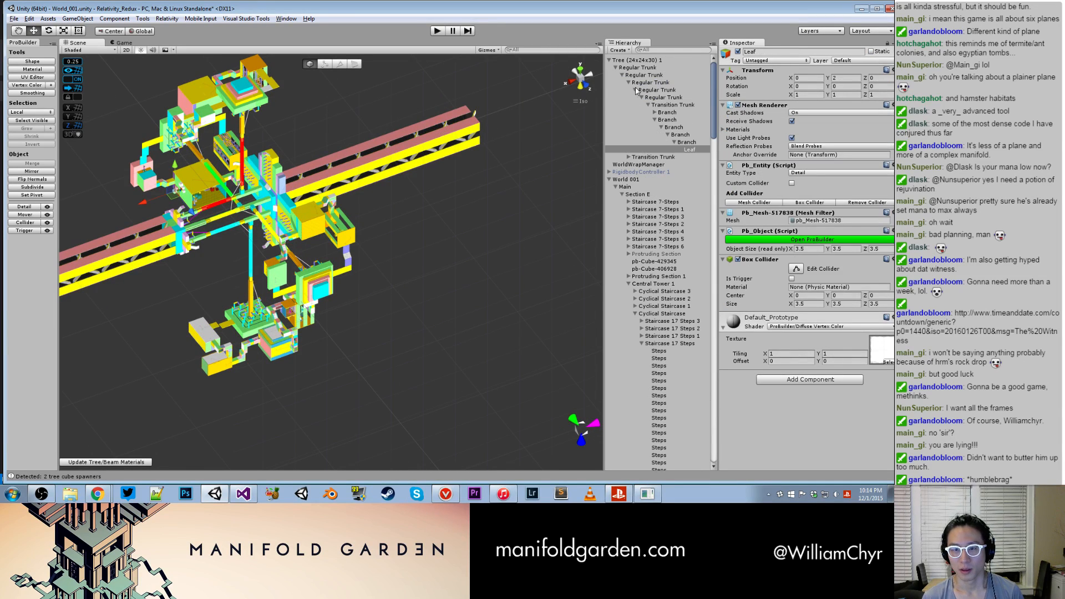
pyautogui.click(638, 60)
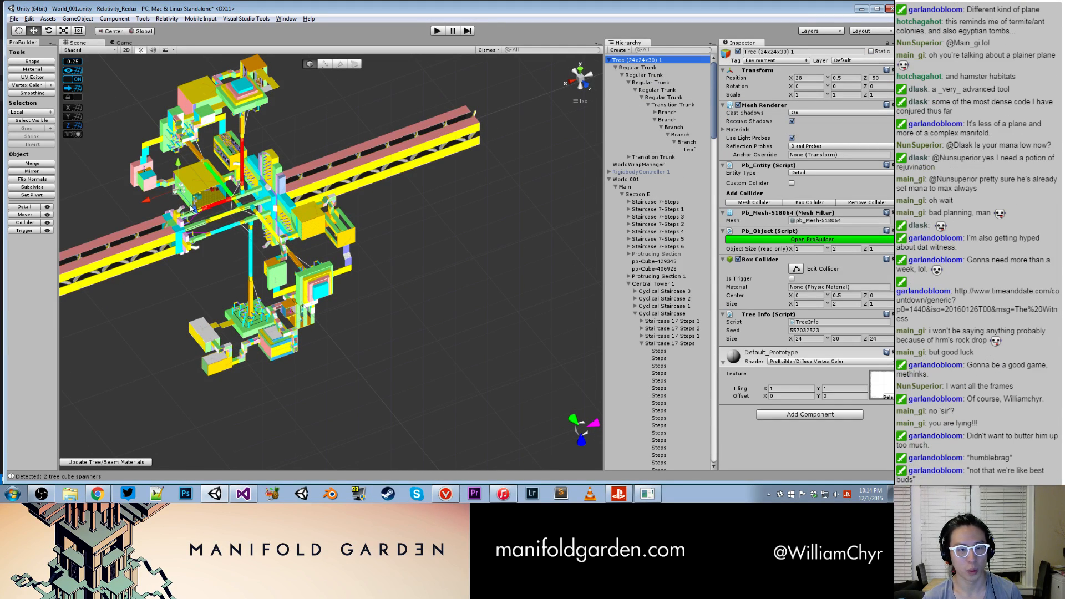
pyautogui.moveTo(254, 257); pyautogui.dragTo(238, 351)
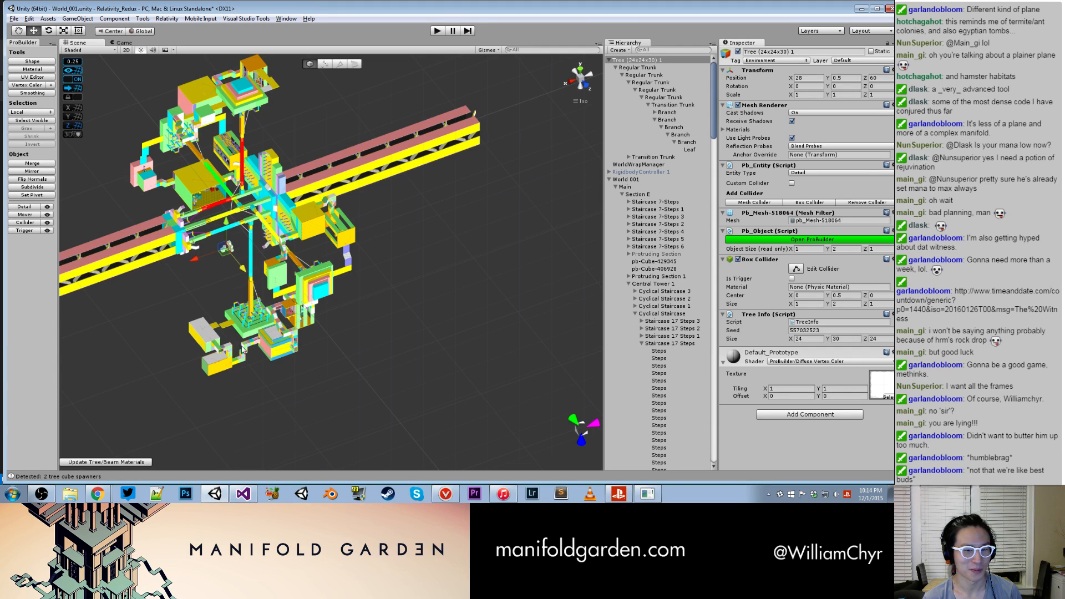
pyautogui.click(262, 387)
pyautogui.click(625, 59)
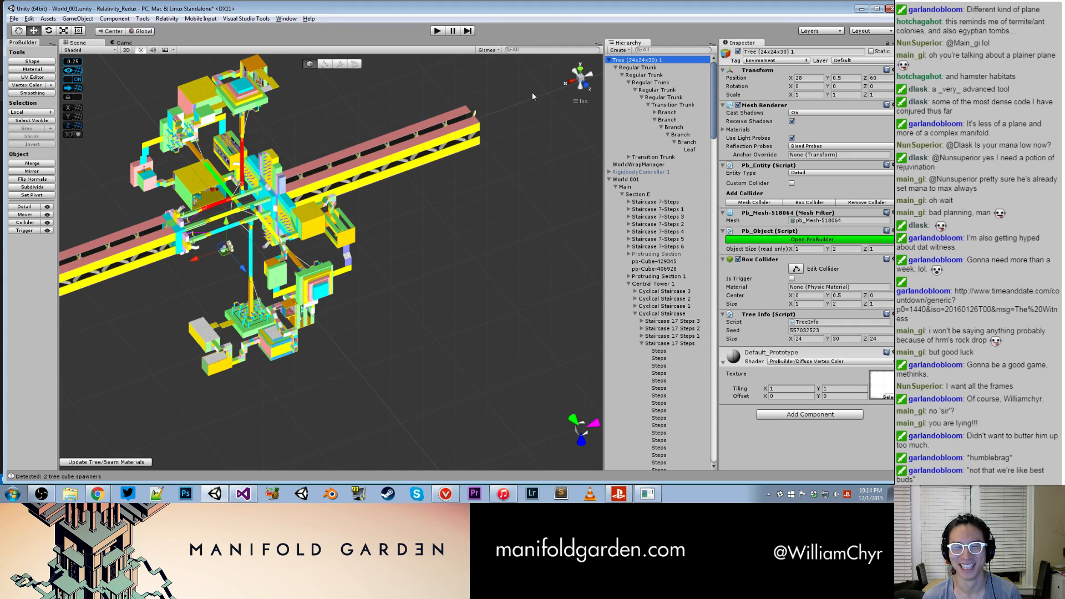
# - Move the loose Tree (24x24x30) 1 to X -72, Y -129.5, Z 61, into the open-sided Section A Tree Room
pyautogui.moveTo(245, 268); pyautogui.dragTo(300, 216)
pyautogui.scroll(4, 311, 336)
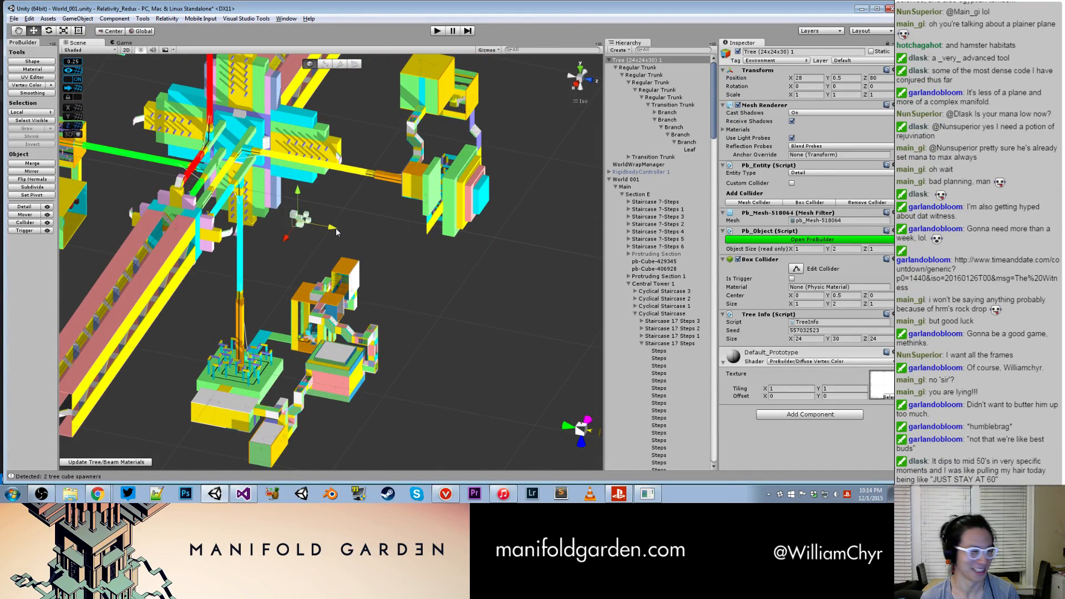
pyautogui.keyDown('alt'); pyautogui.moveTo(370, 269); pyautogui.dragTo(444, 302); pyautogui.keyUp('alt')
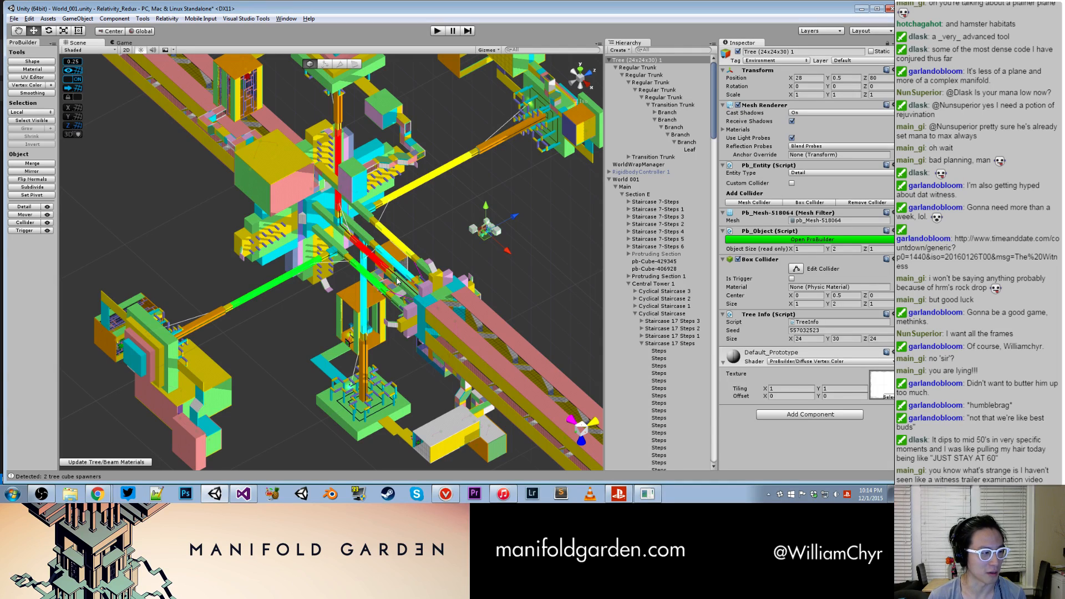
pyautogui.keyDown('alt'); pyautogui.moveTo(318, 255); pyautogui.dragTo(394, 147); pyautogui.keyUp('alt')
pyautogui.moveTo(362, 92); pyautogui.dragTo(444, 264)
pyautogui.scroll(8, 373, 256)
pyautogui.scroll(5, 368, 294)
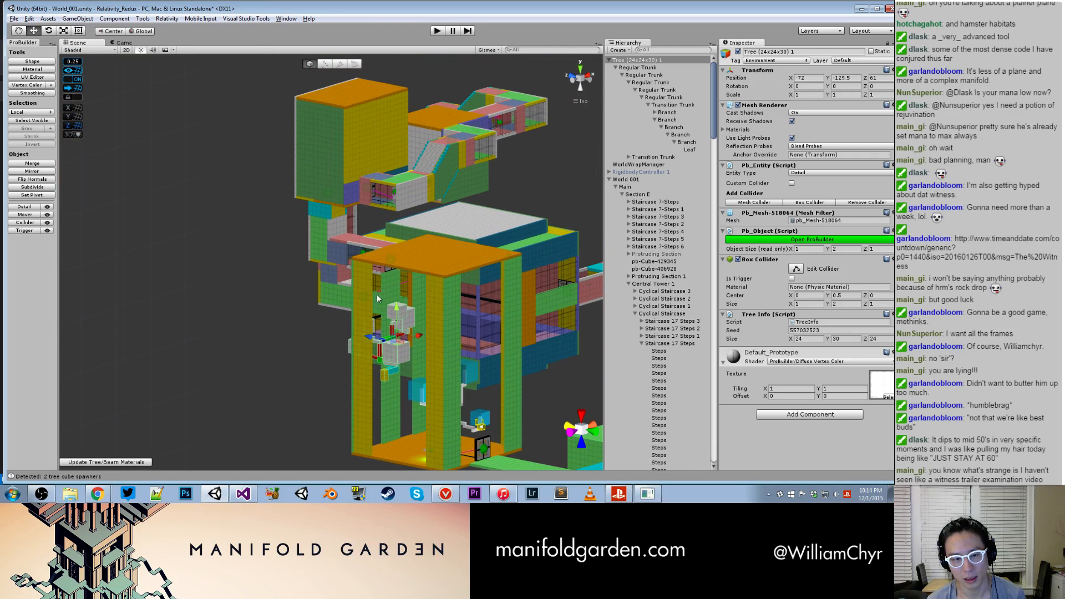
# - Raise the loose tree above the Section A Tree Room to X -66, Y -104.5, Z 55 and check its placement from several angles
pyautogui.moveTo(367, 294); pyautogui.dragTo(447, 229)
pyautogui.scroll(6, 422, 211)
pyautogui.moveTo(344, 118); pyautogui.dragTo(390, 156)
pyautogui.moveTo(401, 211); pyautogui.dragTo(336, 311, button='middle')
pyautogui.scroll(5, 355, 294)
pyautogui.moveTo(364, 252); pyautogui.dragTo(408, 220)
pyautogui.keyDown('alt'); pyautogui.moveTo(408, 233); pyautogui.dragTo(408, 344); pyautogui.keyUp('alt')
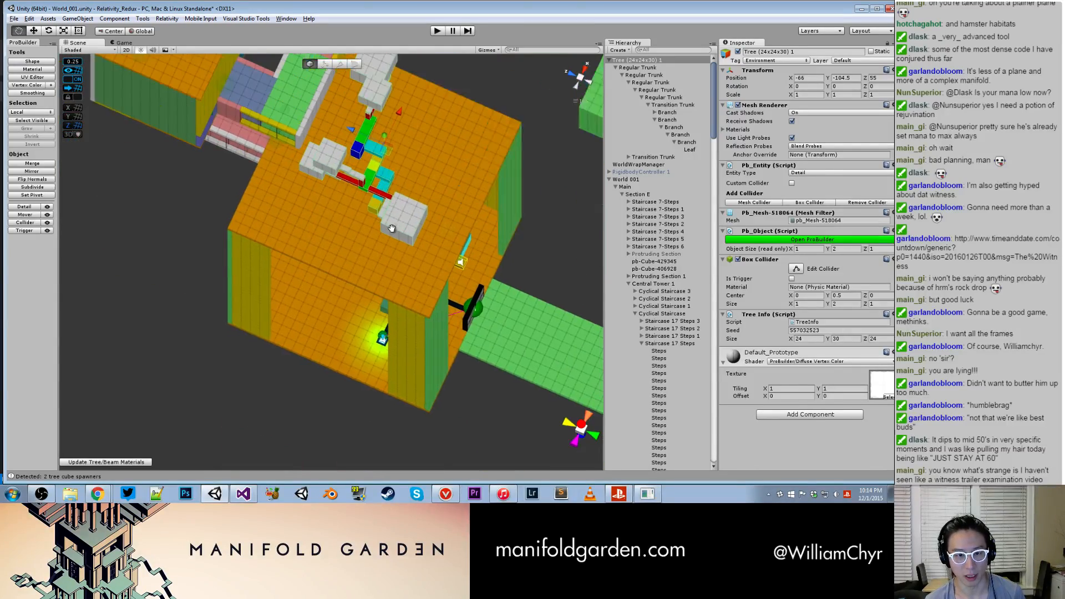
pyautogui.moveTo(384, 175); pyautogui.dragTo(395, 305, button='middle')
pyautogui.scroll(4, 395, 305)
pyautogui.keyDown('alt'); pyautogui.moveTo(400, 178); pyautogui.dragTo(419, 242); pyautogui.keyUp('alt')
pyautogui.keyDown('alt'); pyautogui.moveTo(453, 284); pyautogui.dragTo(430, 138); pyautogui.keyUp('alt')
pyautogui.moveTo(430, 139); pyautogui.dragTo(397, 106, button='middle')
pyautogui.keyDown('alt'); pyautogui.moveTo(414, 250); pyautogui.dragTo(409, 130); pyautogui.keyUp('alt')
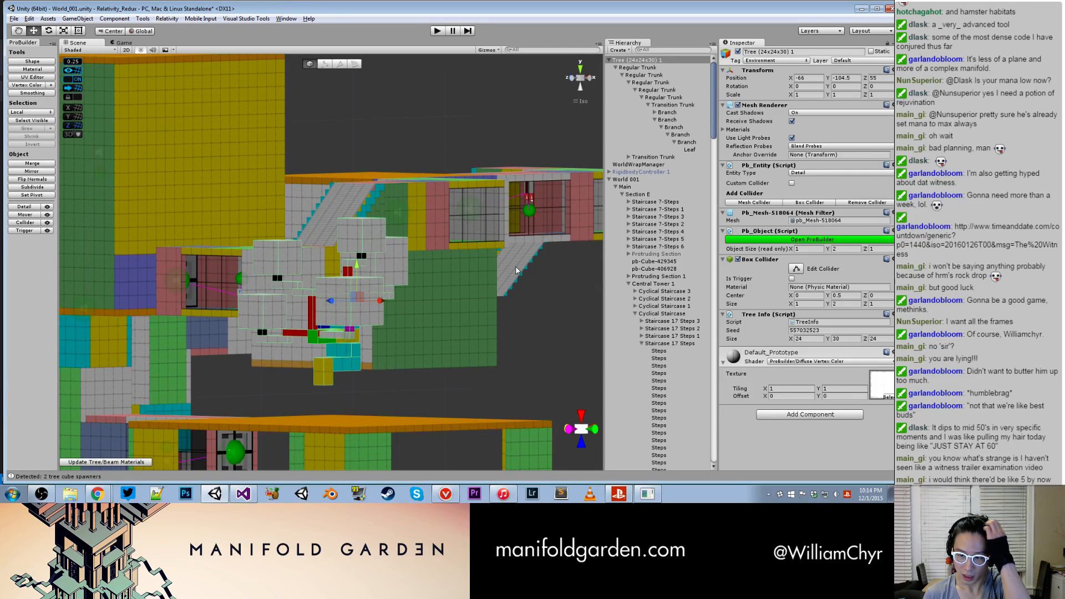
# - Switch to Visual Studio and search TreeFinalizeWindow.cs for "treeinfo"
pyautogui.click(243, 493)
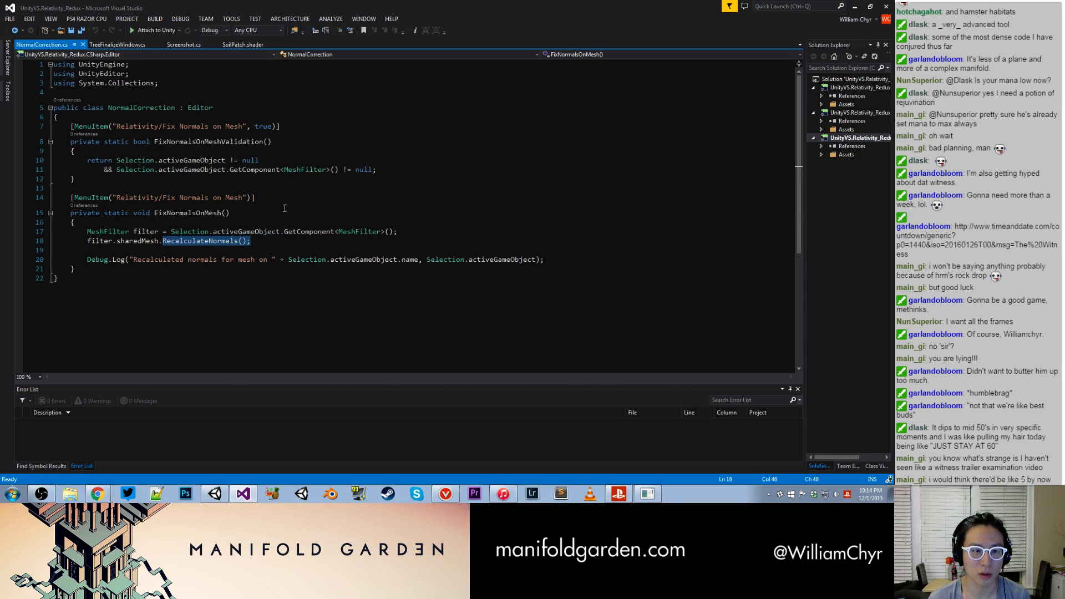
pyautogui.scroll(-2, 289, 172)
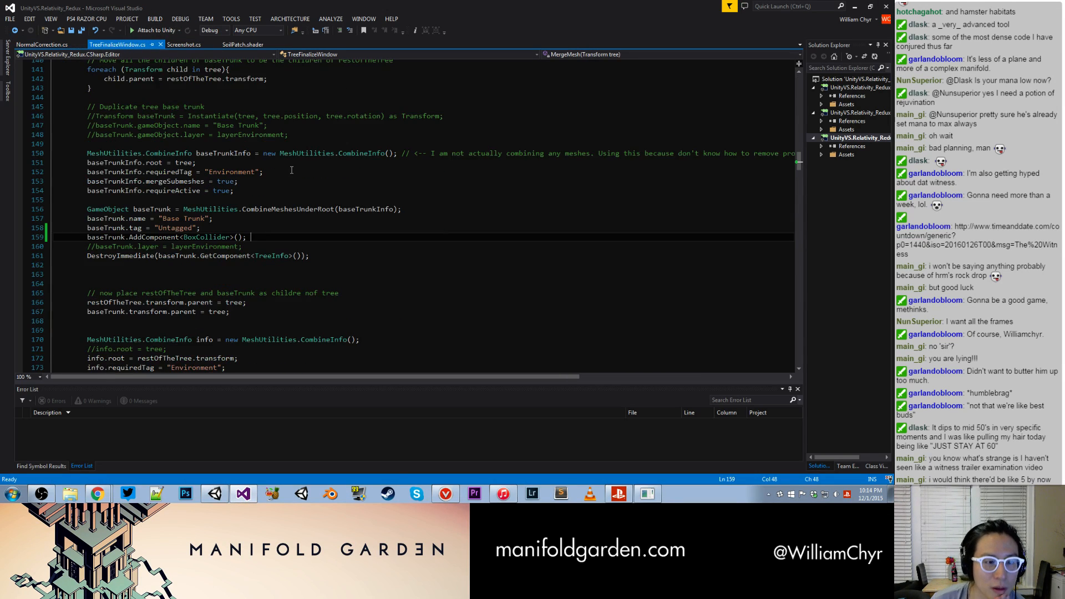
pyautogui.hotkey('ctrl', 'f')
pyautogui.write('treeinfo')
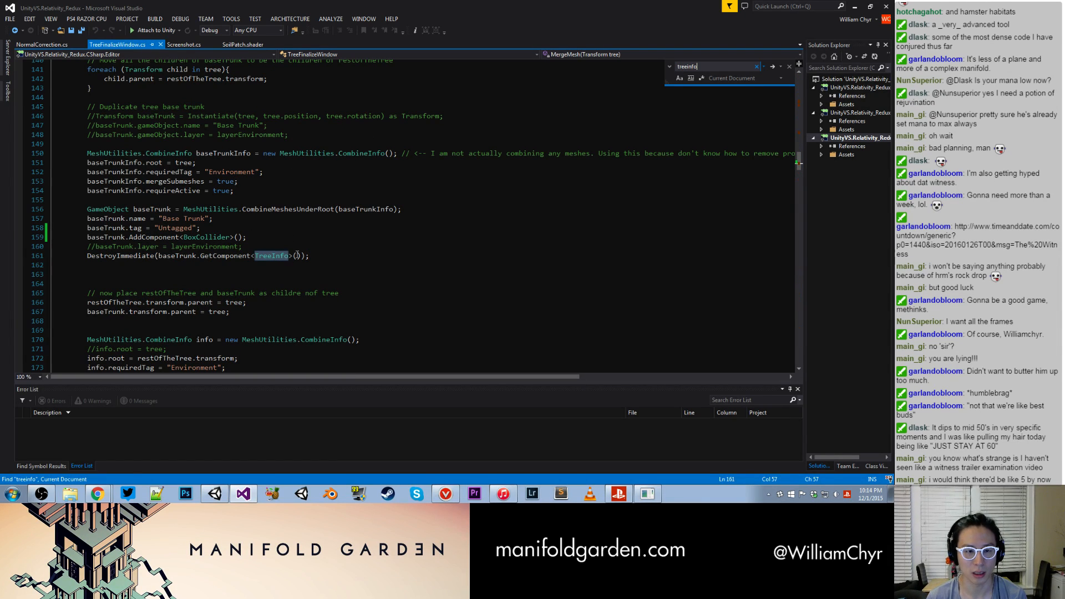
# - Start a "// TO DO" comment on a new line below the DestroyImmediate call that removes TreeInfo from the base trunk
pyautogui.click(330, 254)
pyautogui.press('Down')
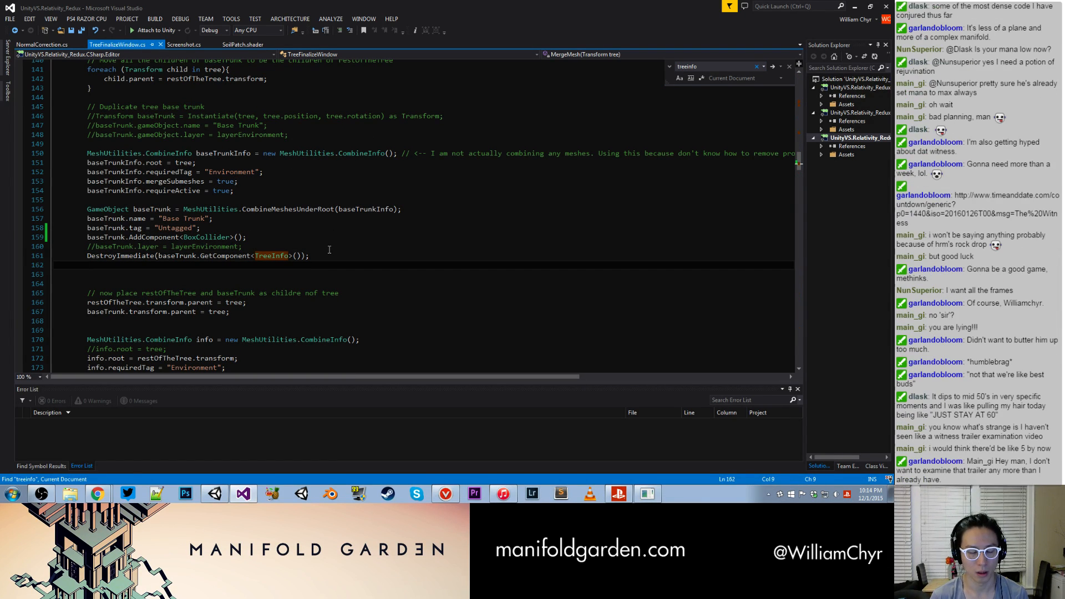
pyautogui.press('Return')
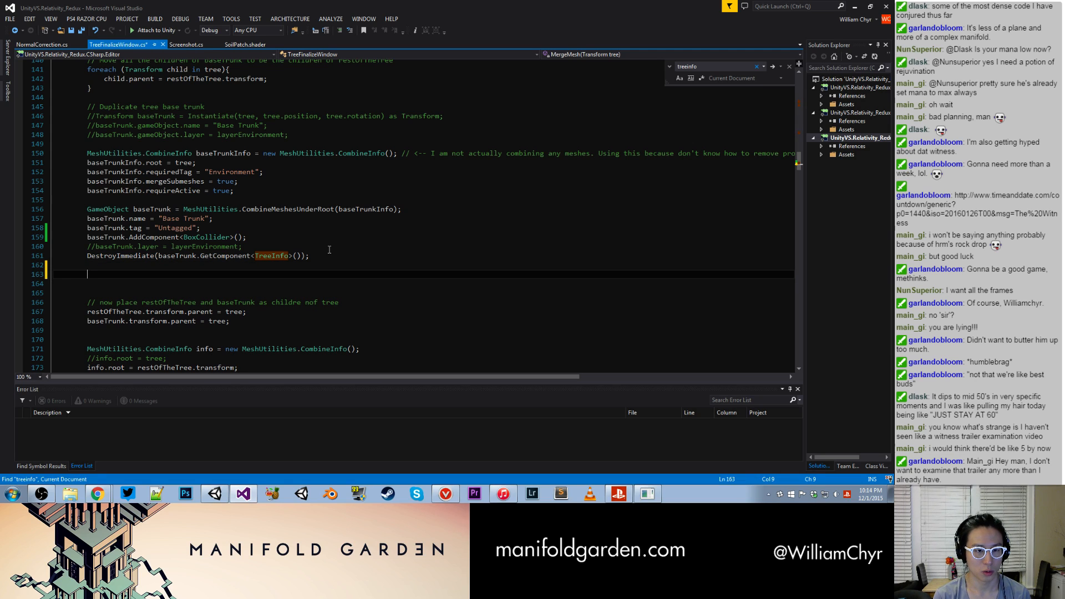
pyautogui.write('ToggleButtonIcon D')
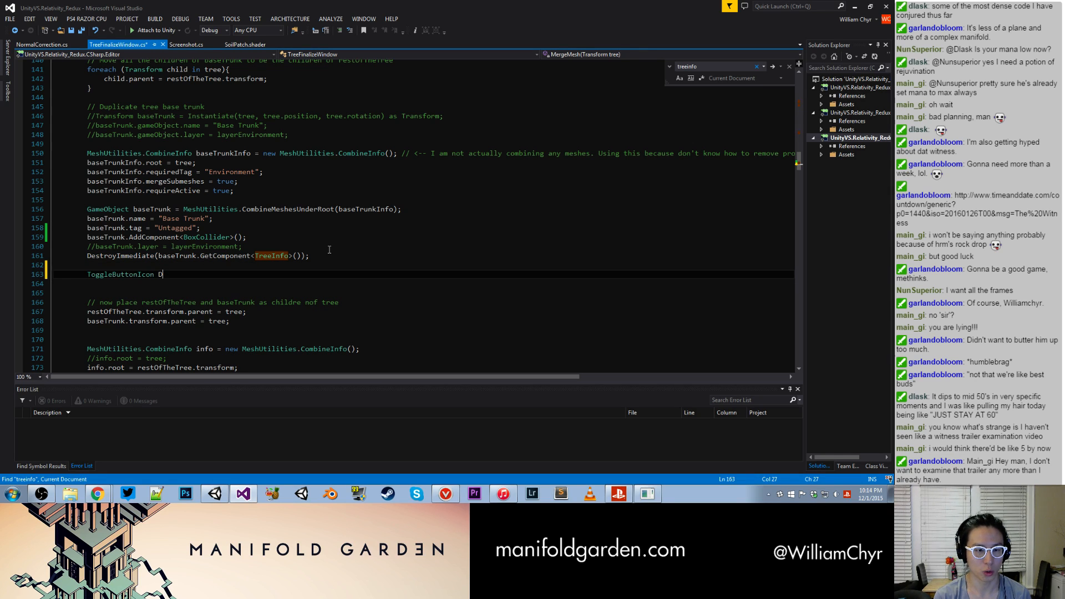
pyautogui.press('BackSpace')
pyautogui.press('BackSpace')
pyautogui.press('BackSpace')
pyautogui.press('BackSpace')
pyautogui.press('BackSpace')
pyautogui.press('BackSpace')
pyautogui.press('BackSpace')
pyautogui.press('BackSpace')
pyautogui.press('BackSpace')
pyautogui.press('BackSpace')
pyautogui.press('BackSpace')
pyautogui.press('BackSpace')
pyautogui.press('BackSpace')
pyautogui.write('// TO')
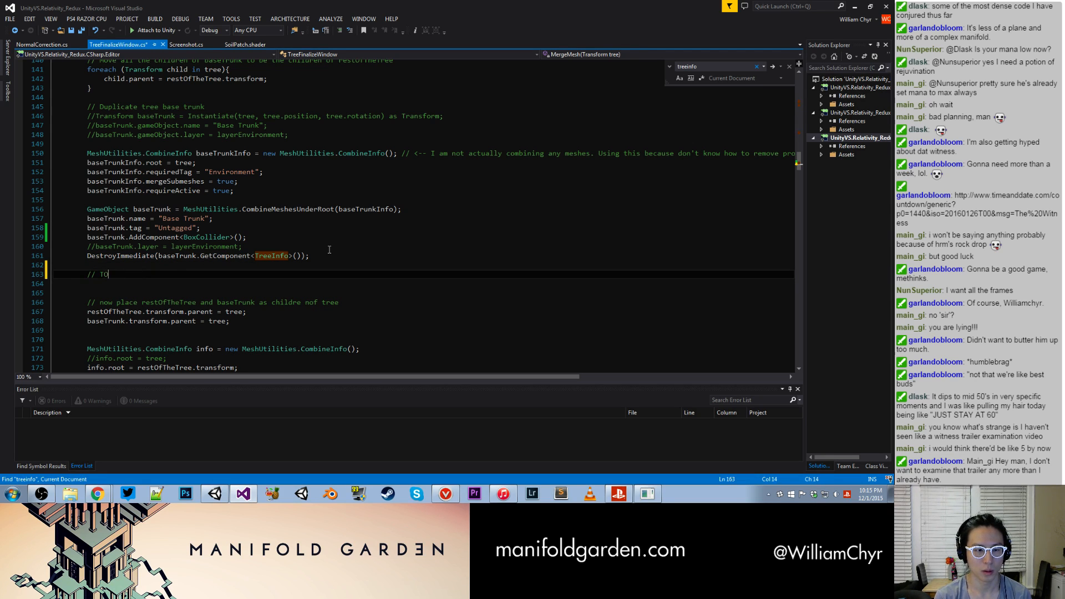
pyautogui.write(' M')
pyautogui.hotkey('ctrl', 'a')
pyautogui.write('yb')
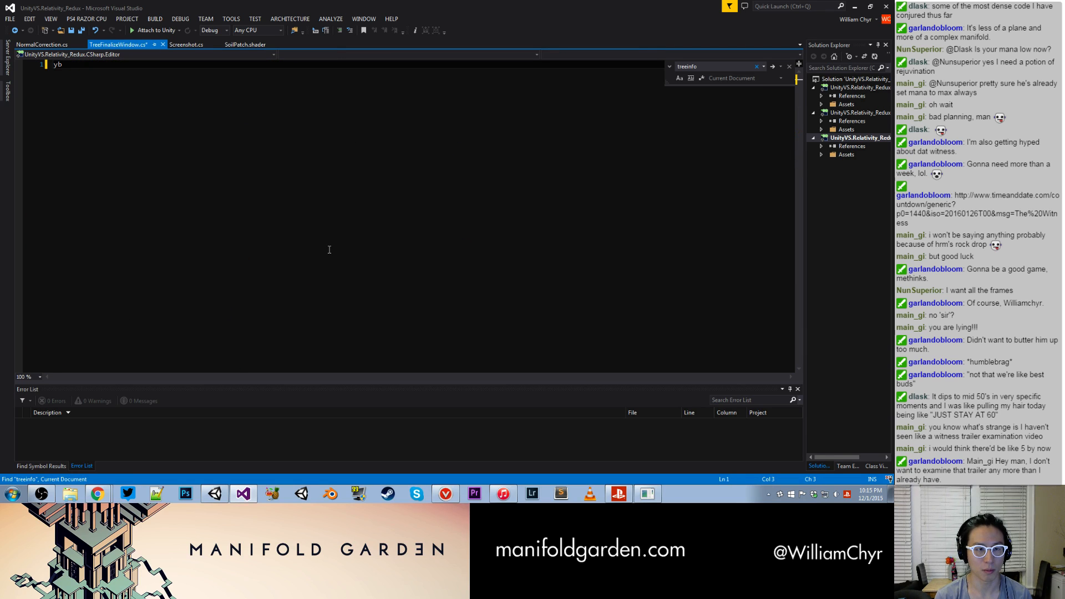
pyautogui.hotkey('ctrl', 'z')
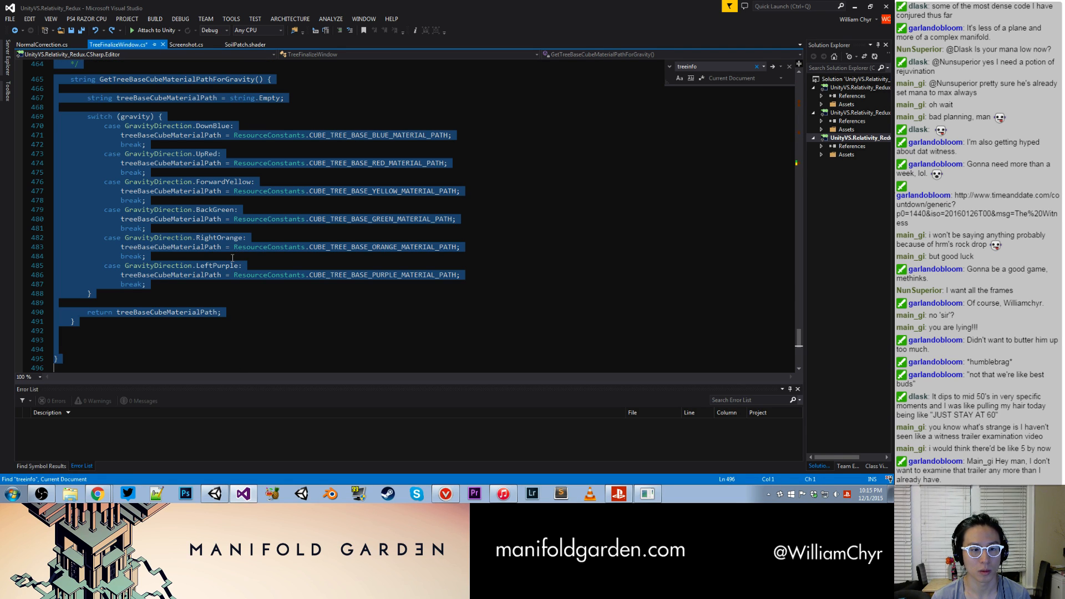
pyautogui.click(232, 256)
pyautogui.scroll(6, 228, 249)
pyautogui.hotkey('ctrl', 'z')
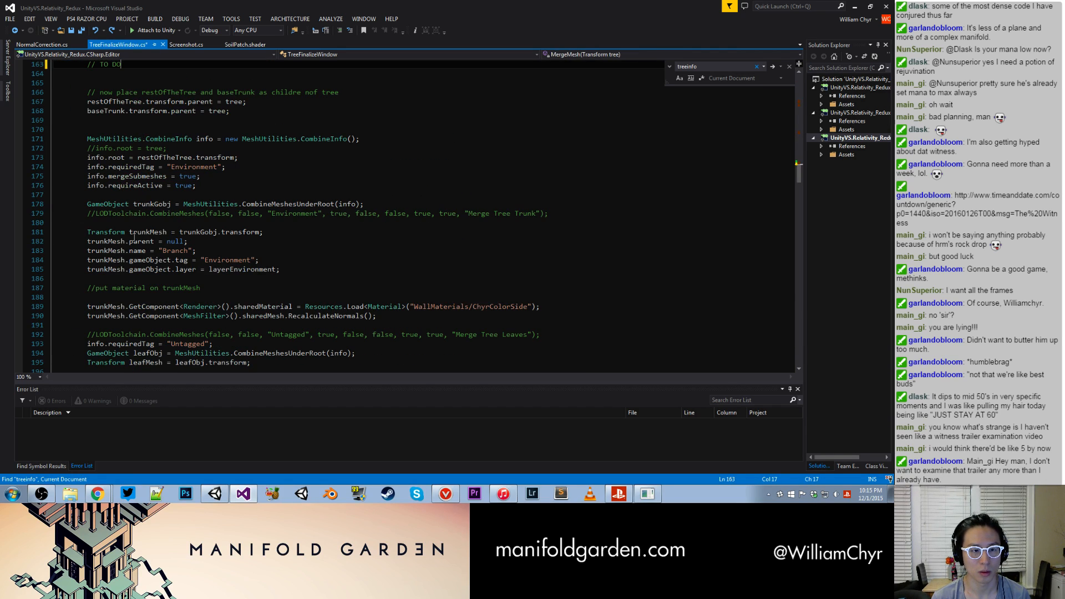
# - Complete the comment as "// TO DO: we should keep the seed info" and save the script
pyautogui.scroll(1, 157, 206)
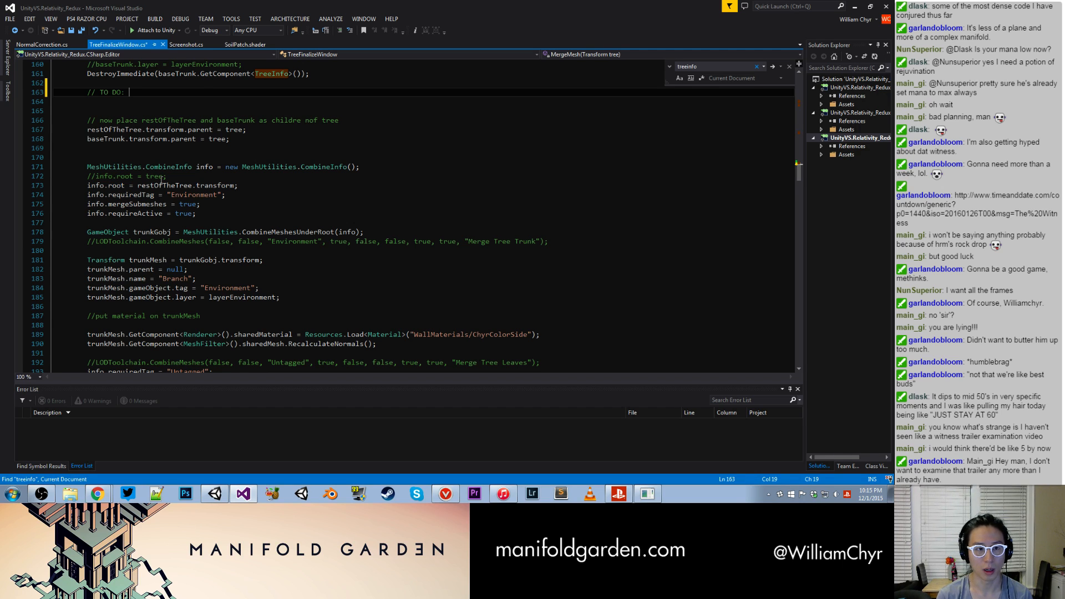
pyautogui.scroll(3, 162, 180)
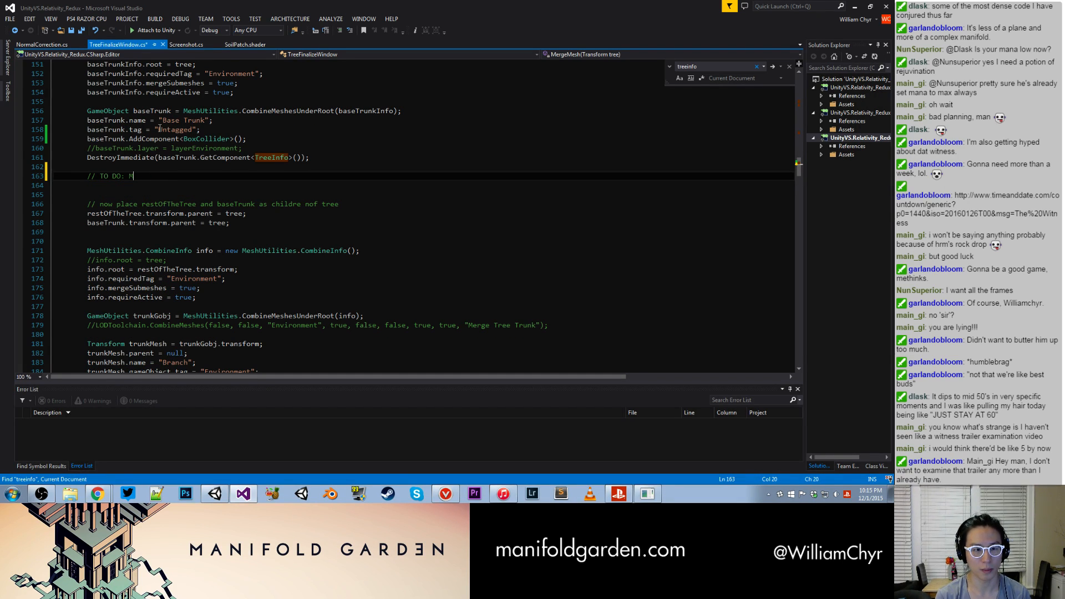
pyautogui.write('e should keep the seed info')
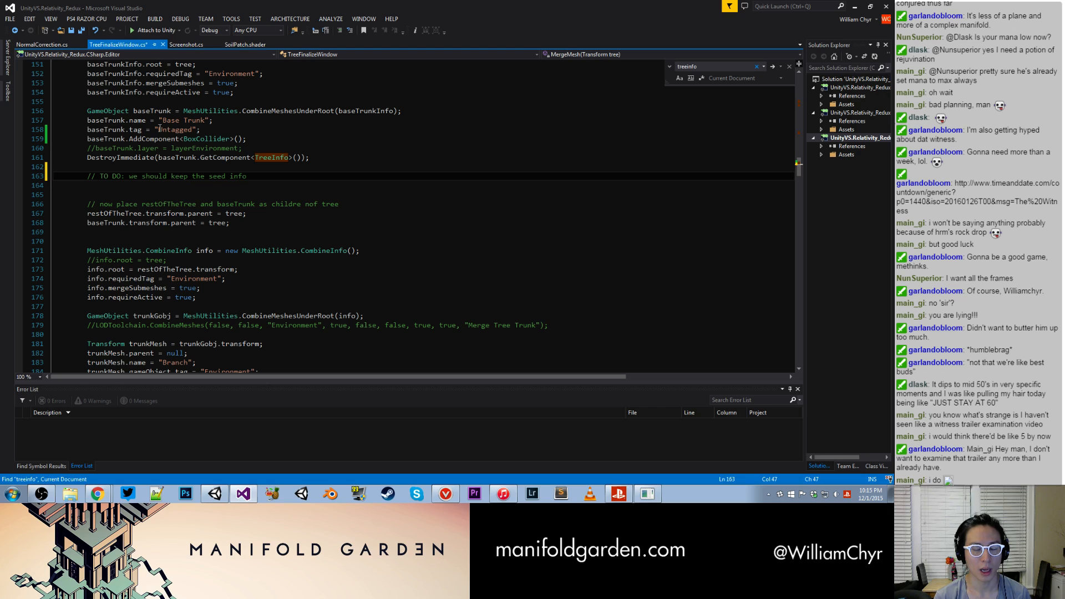
pyautogui.hotkey('ctrl', 's')
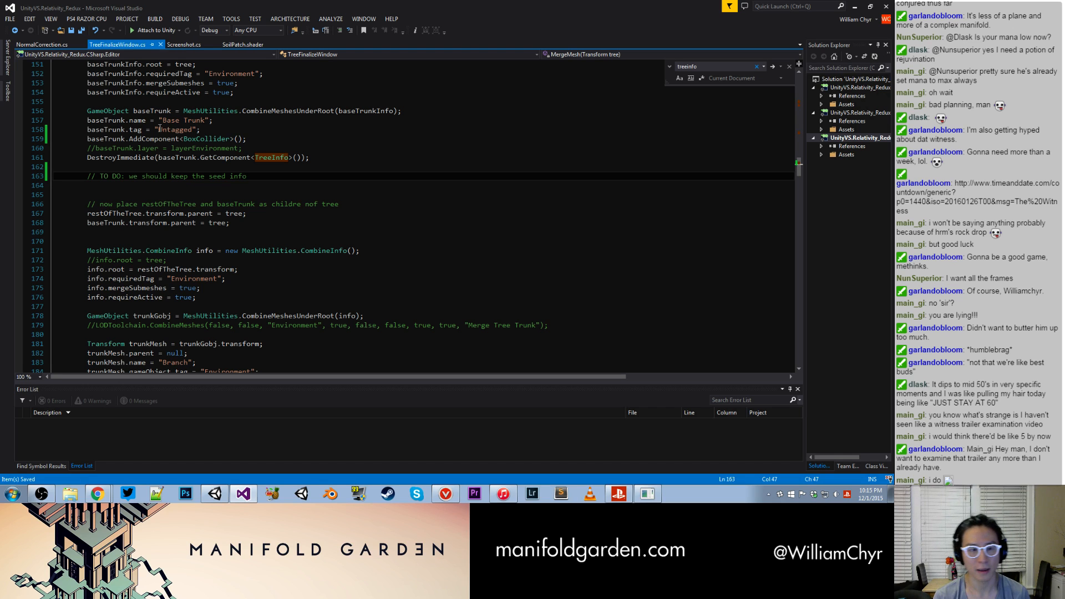
pyautogui.scroll(3, 202, 141)
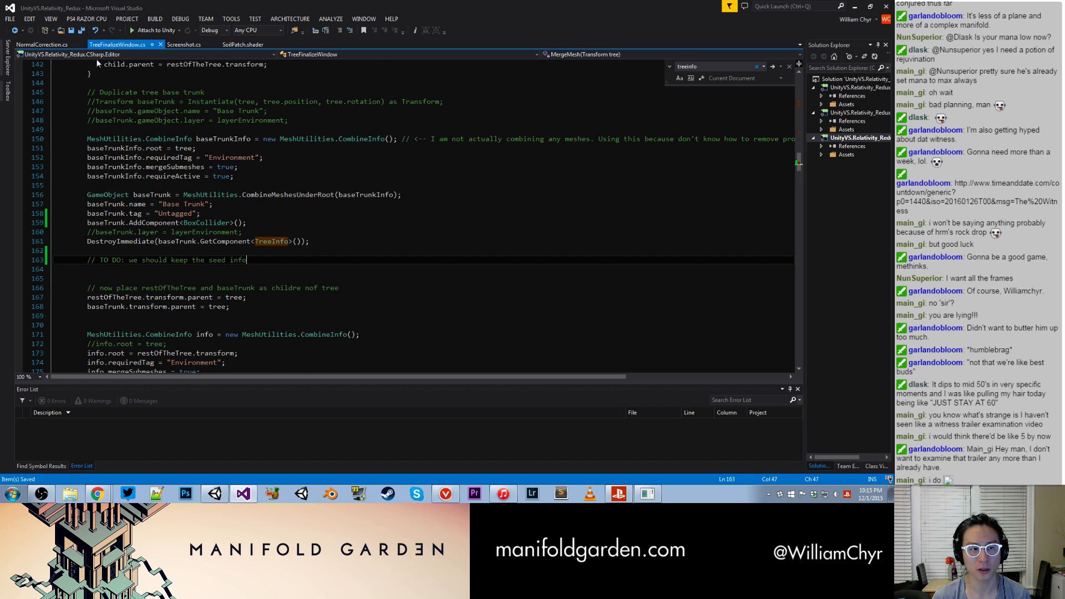
# - Switch back to Unity and select the Tree (24x24x30) Merged object under Tree Combo - Blue in the Section A Tree Room
pyautogui.click(215, 494)
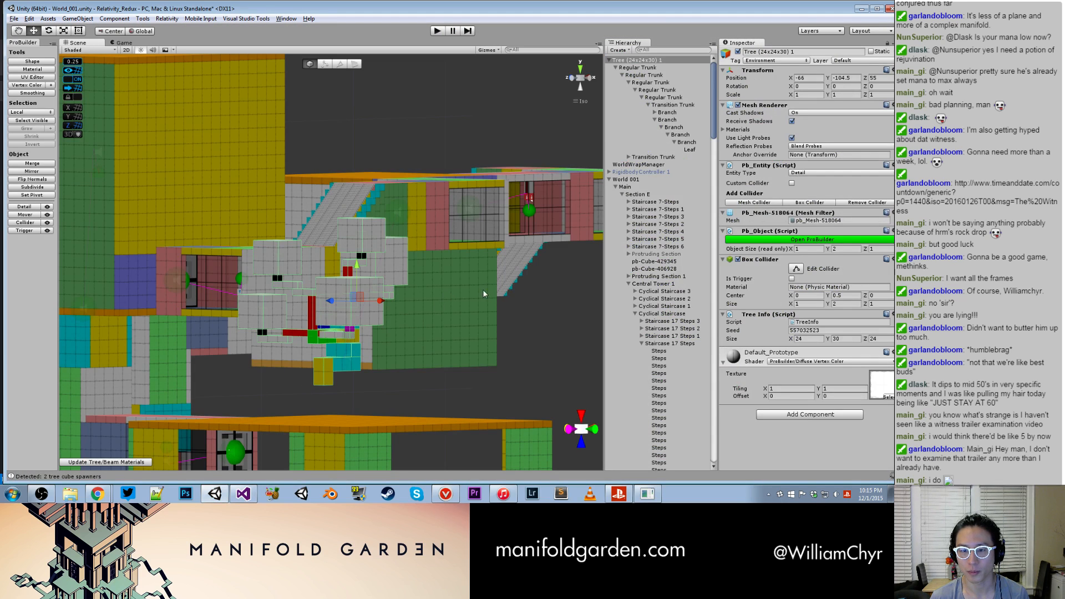
pyautogui.scroll(-10, 476, 249)
pyautogui.keyDown('alt'); pyautogui.moveTo(467, 247); pyautogui.dragTo(466, 349); pyautogui.keyUp('alt')
pyautogui.moveTo(462, 347); pyautogui.dragTo(380, 176, button='middle')
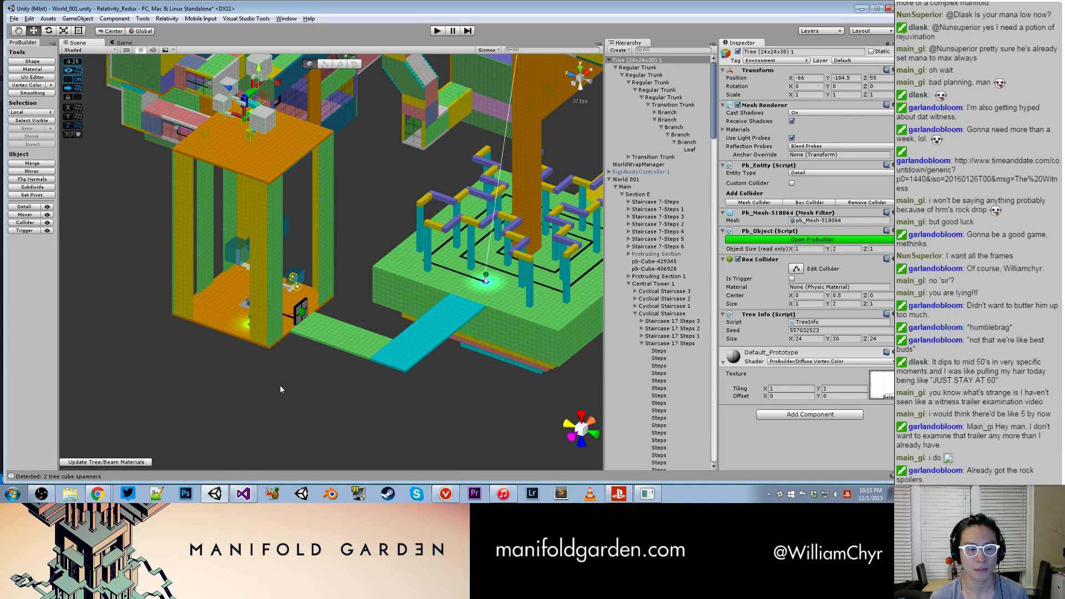
pyautogui.scroll(7, 280, 384)
pyautogui.click(279, 384)
pyautogui.keyDown('alt'); pyautogui.moveTo(279, 384); pyautogui.dragTo(185, 391); pyautogui.keyUp('alt')
pyautogui.scroll(3, 184, 389)
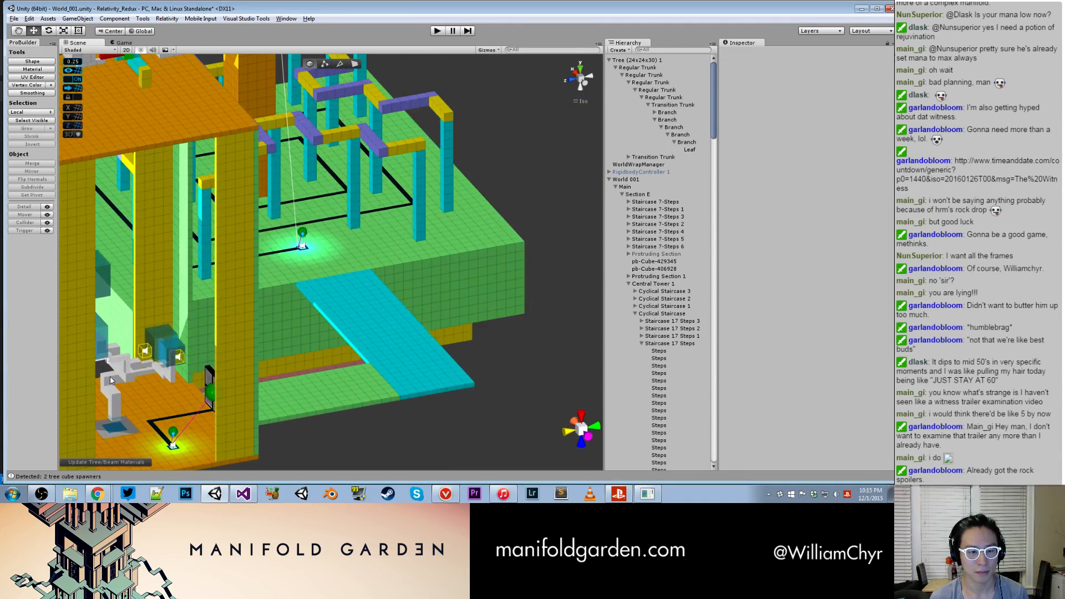
pyautogui.click(123, 379)
pyautogui.click(660, 446)
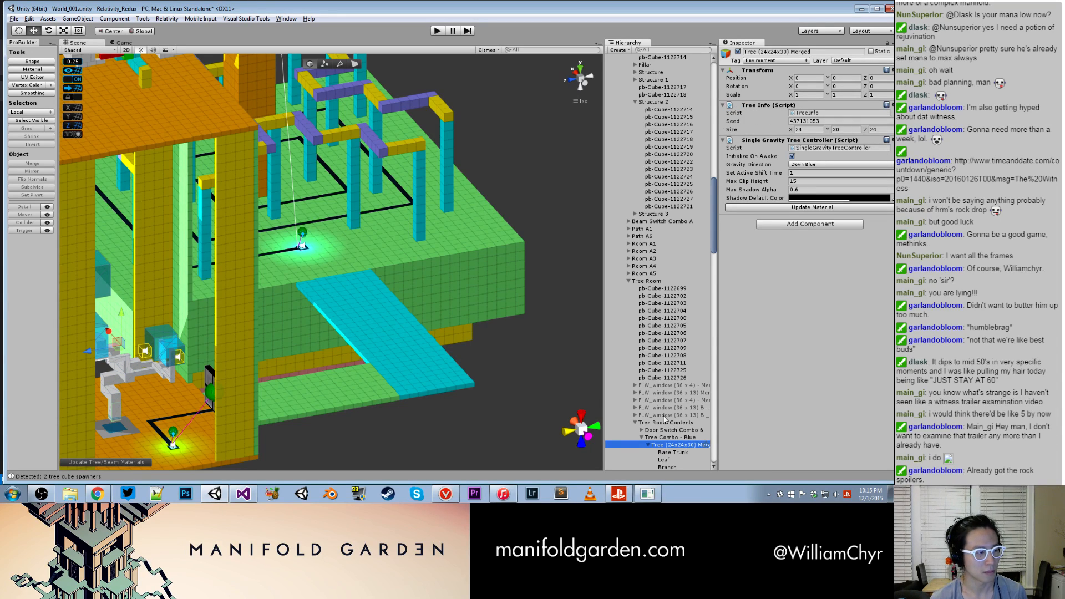
# - Open the merged tree's SingleGravityTreeController script and go to the definition of its TreeController base class
pyautogui.doubleClick(849, 148)
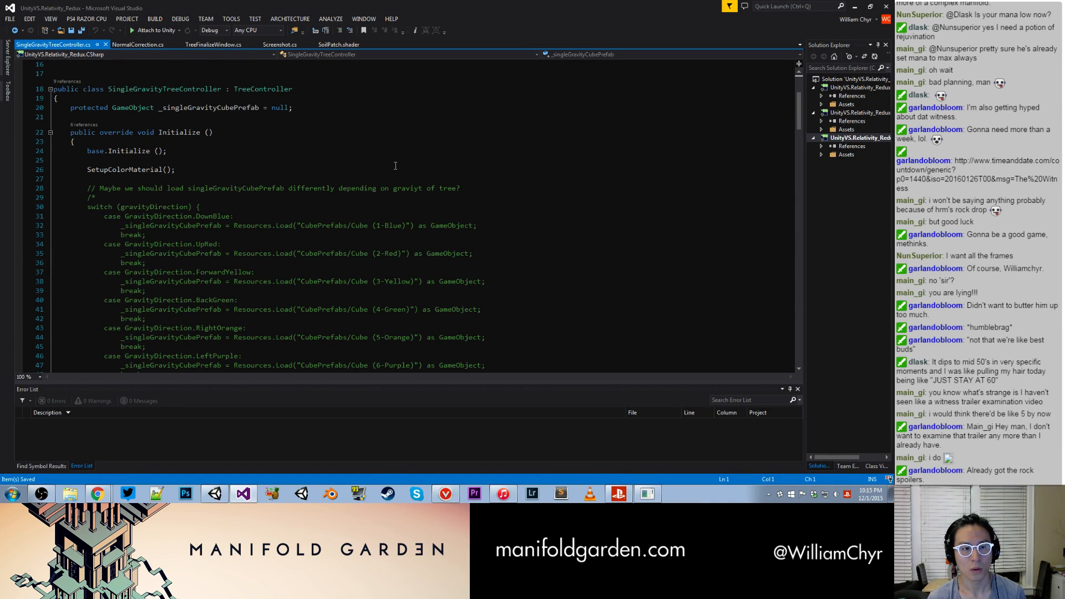
pyautogui.click(254, 89)
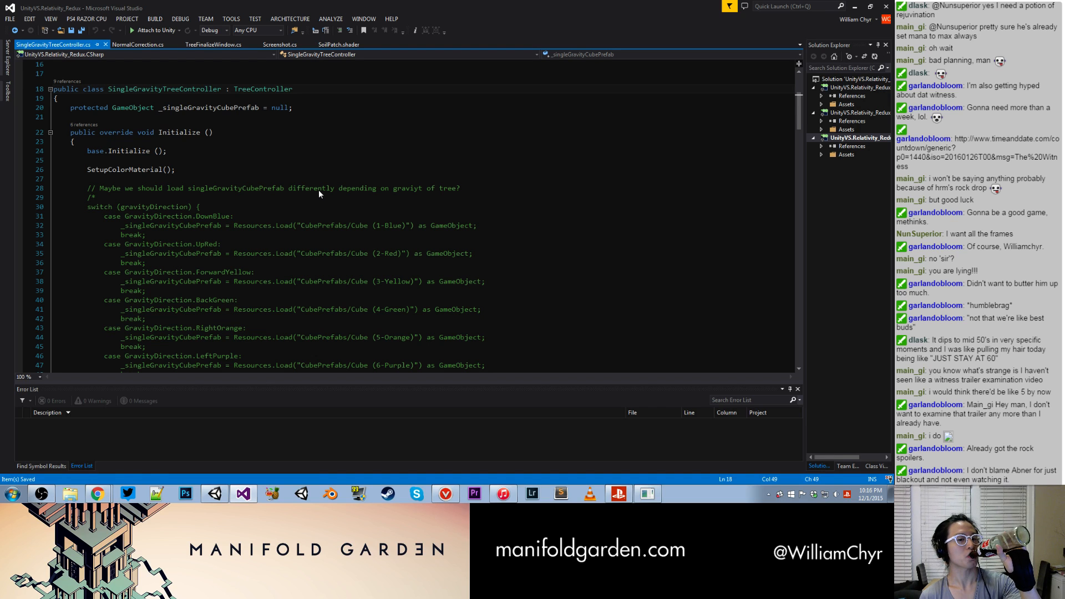
pyautogui.press('F12')
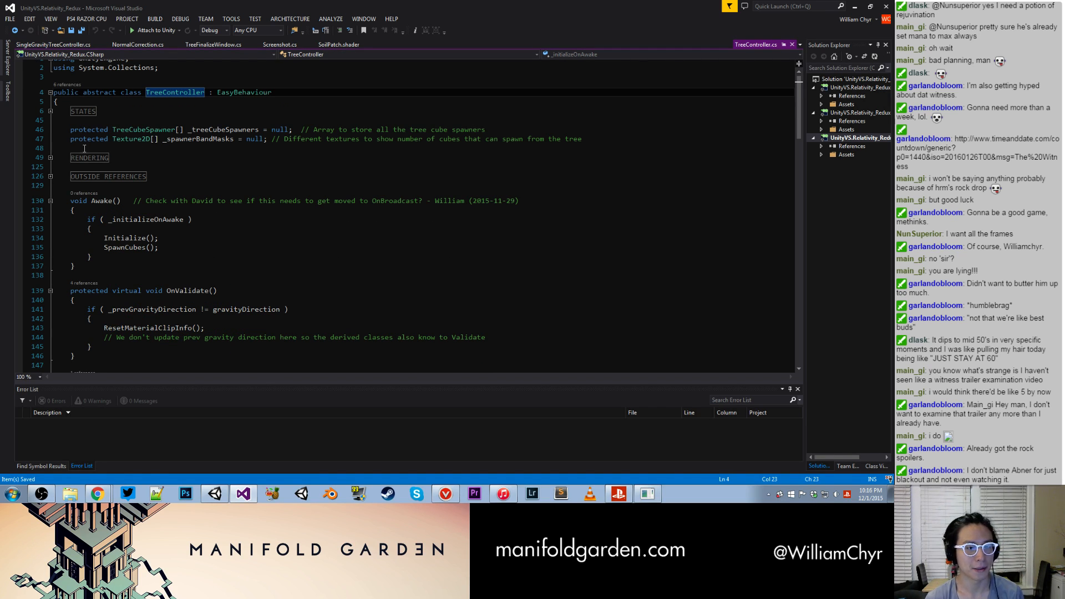
# - Examine the contents of the STATES and OUTSIDE REFERENCES regions in TreeController.cs, collapsing each one again
pyautogui.click(51, 111)
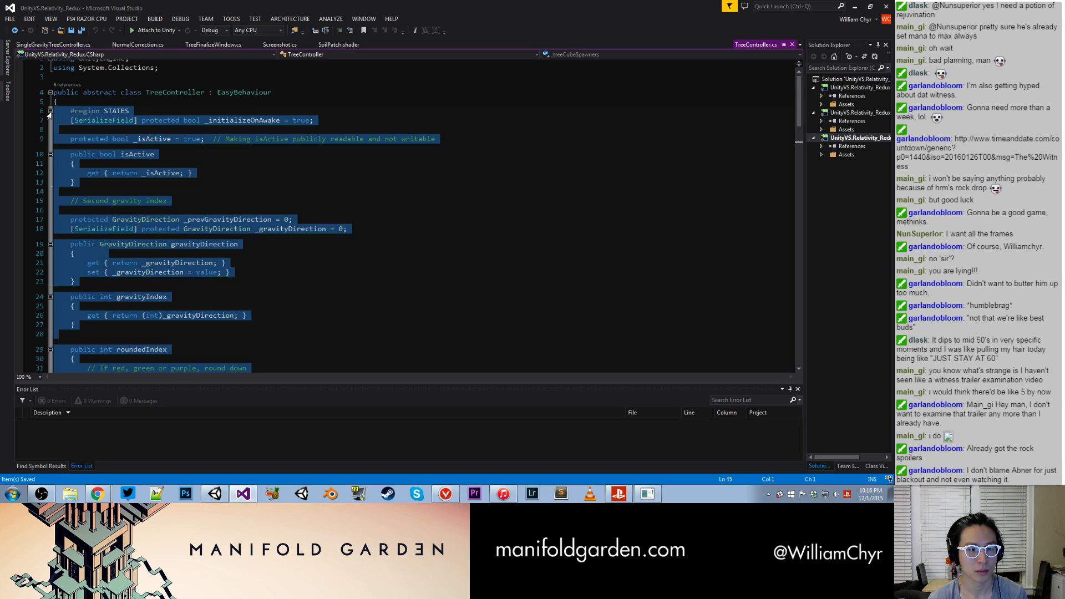
pyautogui.click(206, 142)
pyautogui.scroll(-11, 207, 144)
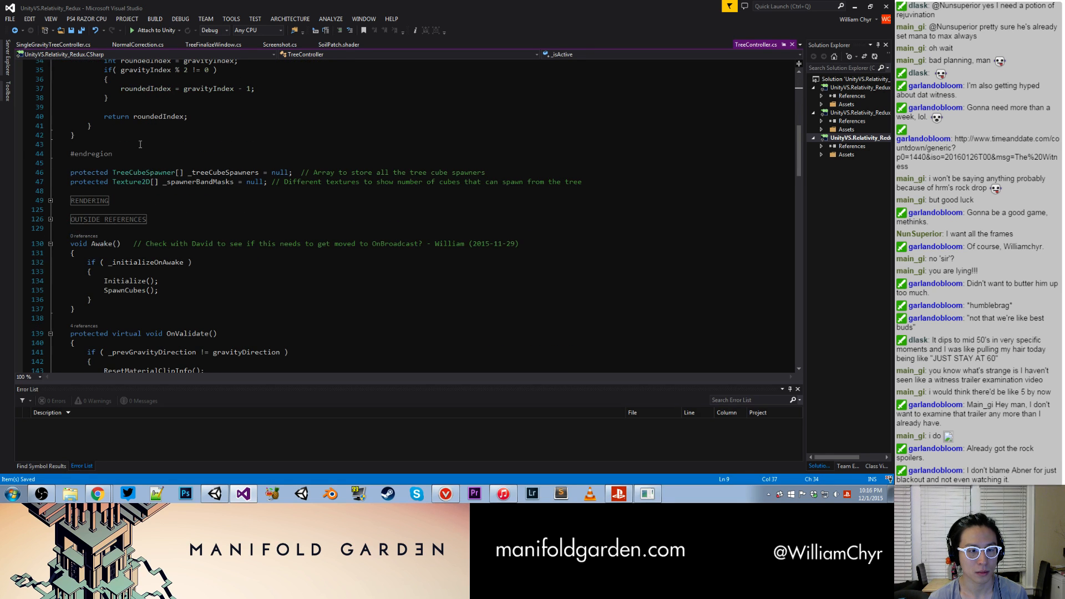
pyautogui.scroll(11, 140, 144)
pyautogui.click(50, 117)
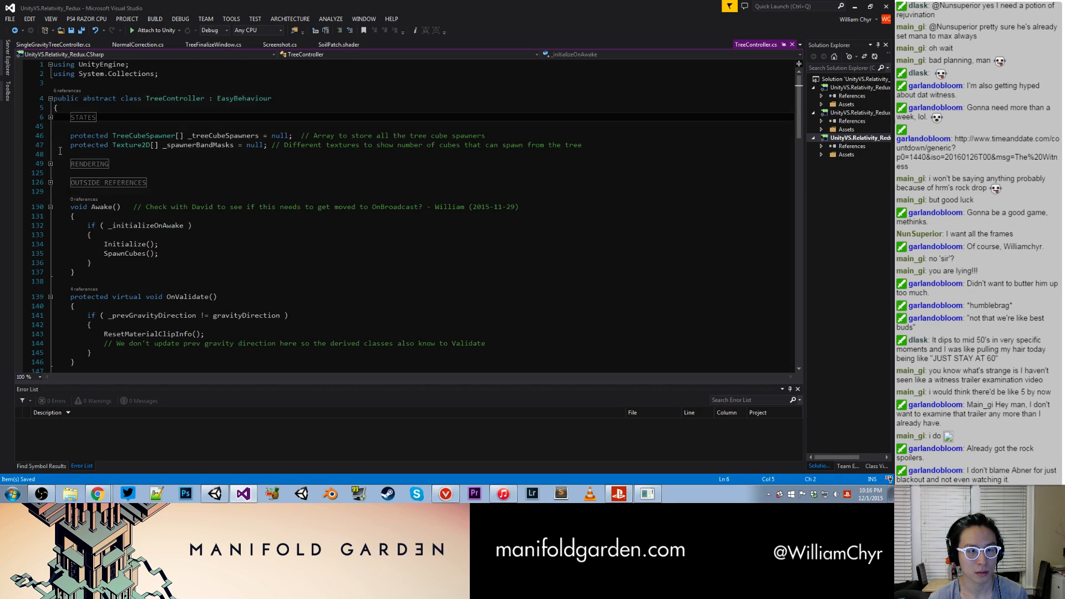
pyautogui.click(51, 182)
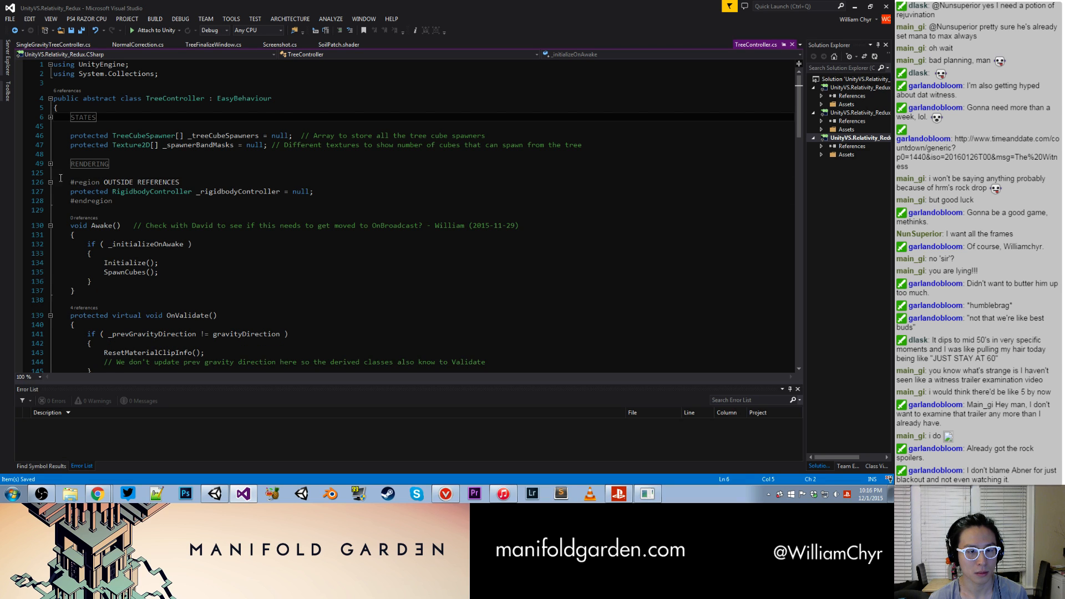
pyautogui.click(45, 182)
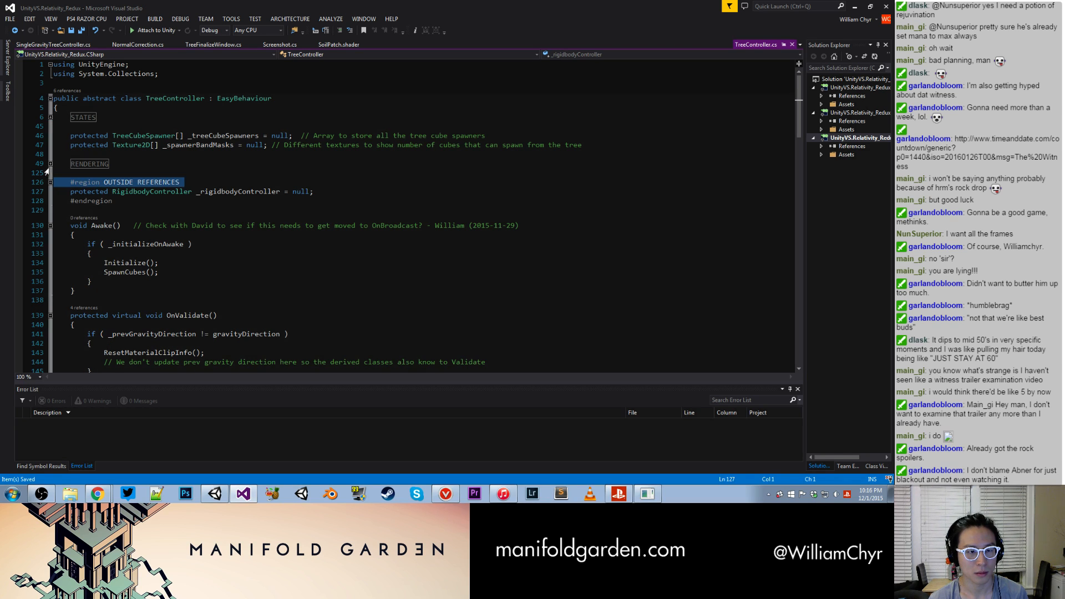
pyautogui.click(50, 182)
pyautogui.click(176, 181)
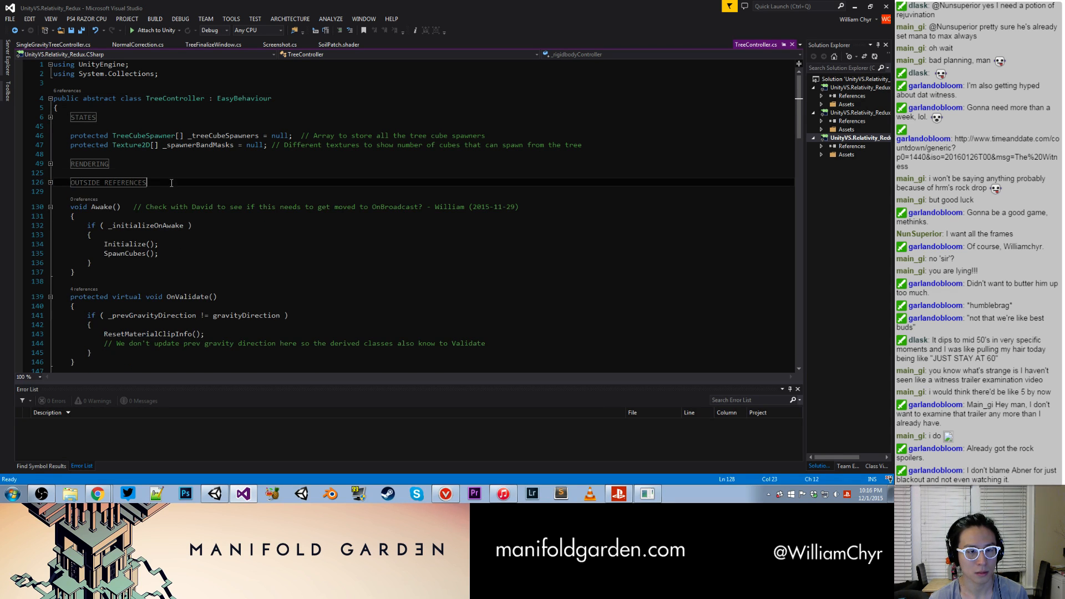
# - Begin a new "public seed" declaration below the _spawnerBandMasks field in TreeController.cs
pyautogui.click(183, 154)
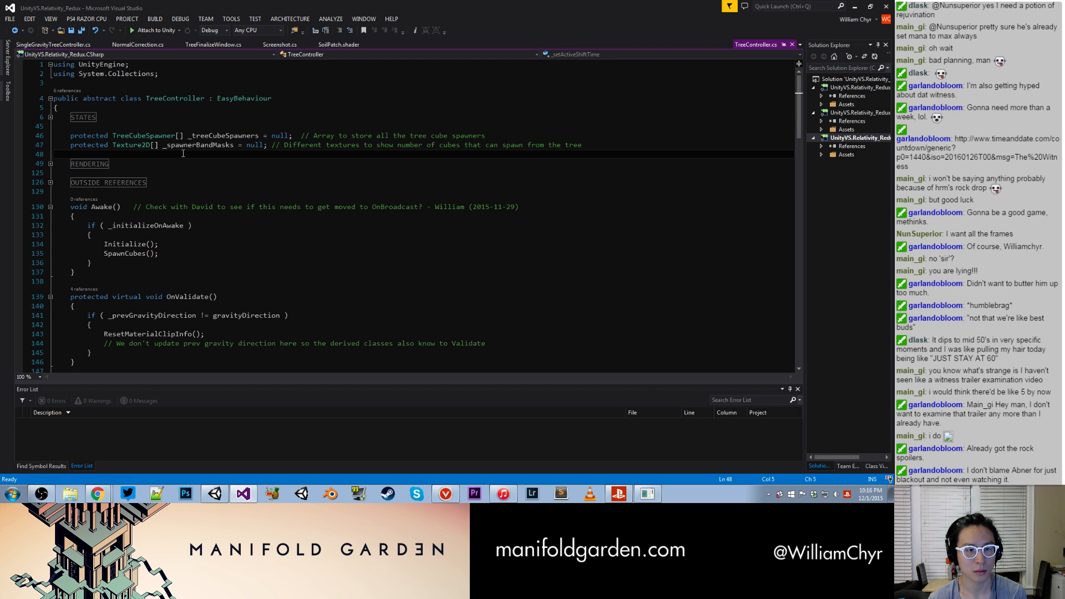
pyautogui.press('Return')
pyautogui.write('public s')
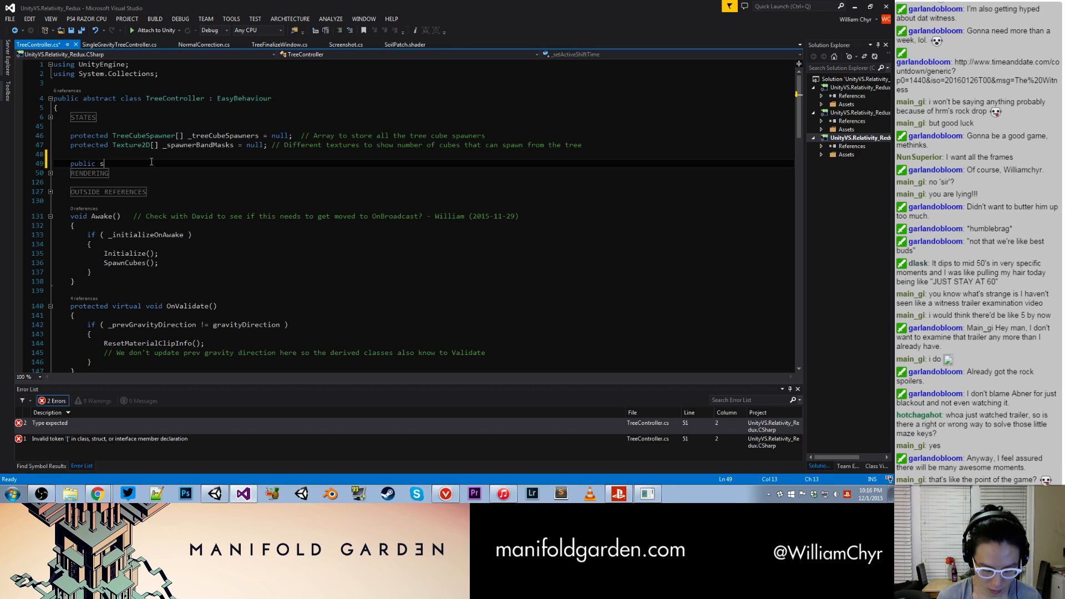
pyautogui.write('eed')
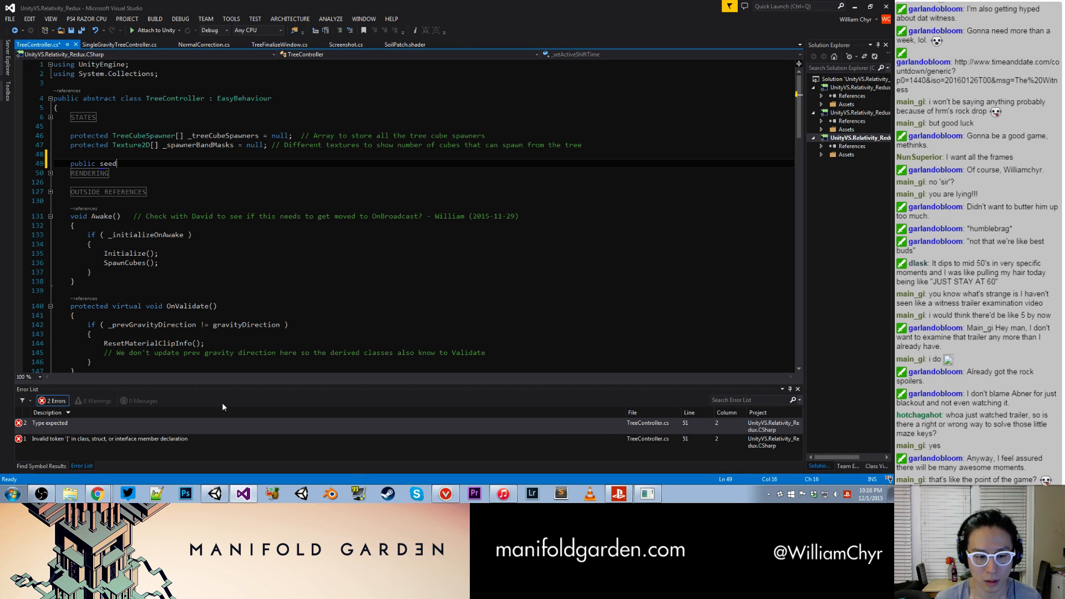
# - Switch to Unity and select the loose Tree (24x24x30) 1 object to inspect its Tree Info seed
pyautogui.click(215, 494)
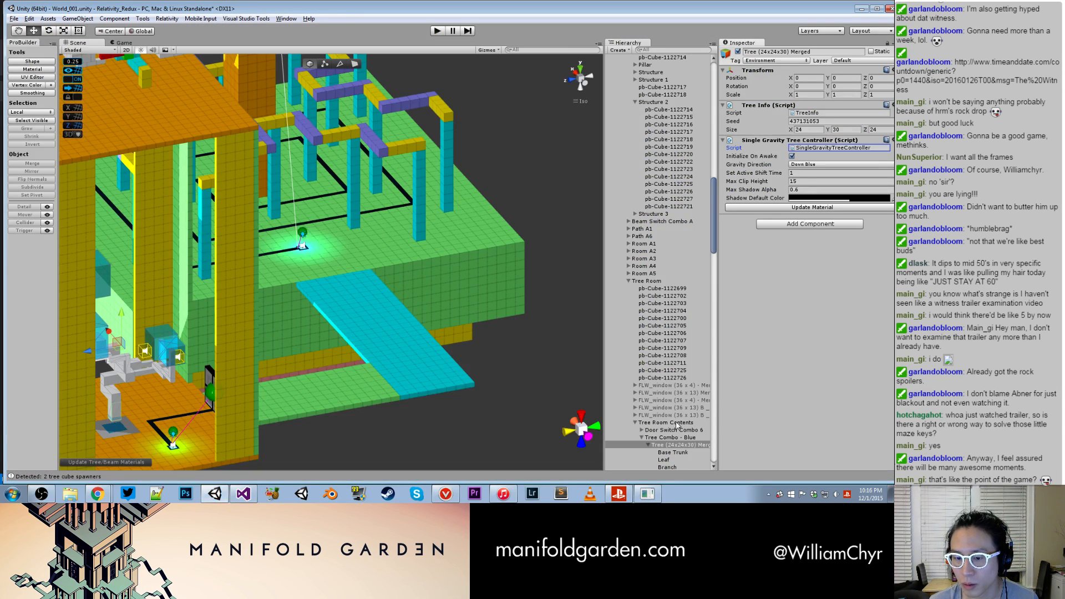
pyautogui.scroll(-5, 242, 293)
pyautogui.click(241, 177)
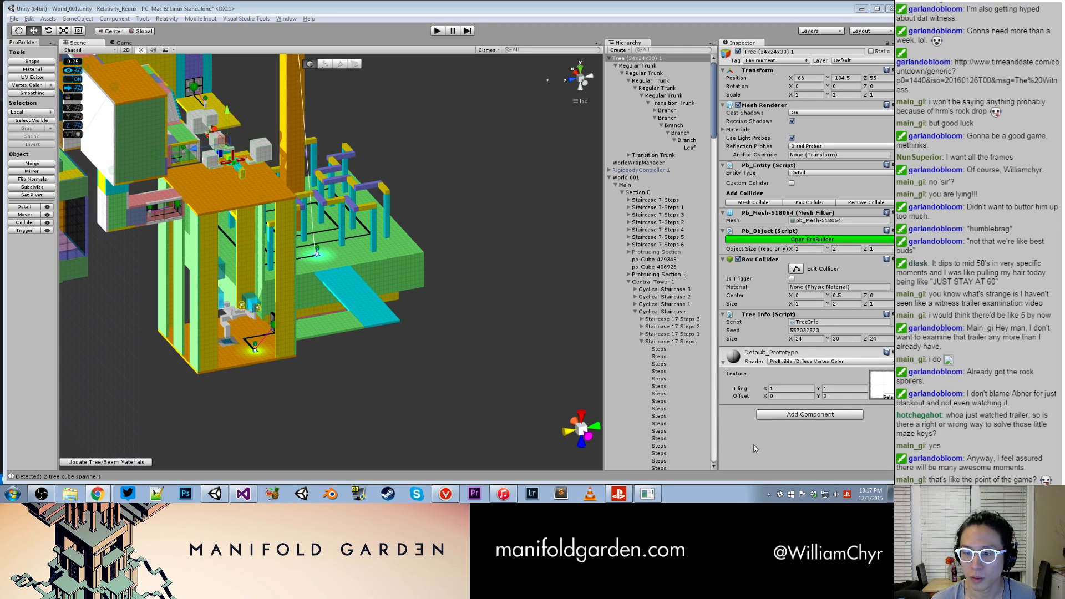
# - Return to Visual Studio, rewrite the declaration as an initialized public int field named seed, and save TreeController.cs
pyautogui.click(243, 494)
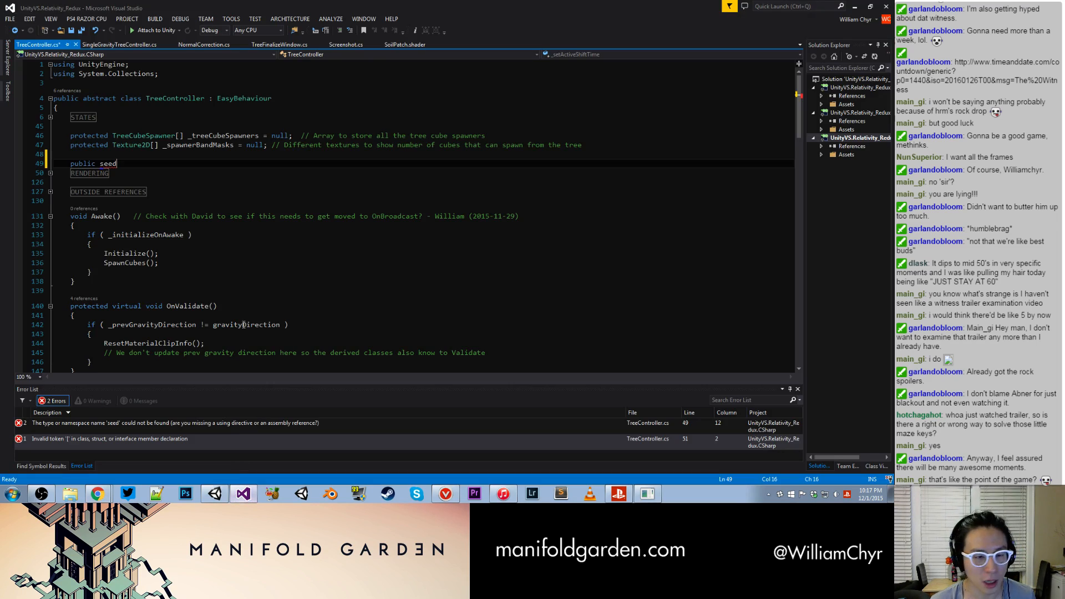
pyautogui.press('BackSpace')
pyautogui.press('BackSpace')
pyautogui.press('BackSpace')
pyautogui.press('BackSpace')
pyautogui.press('BackSpace')
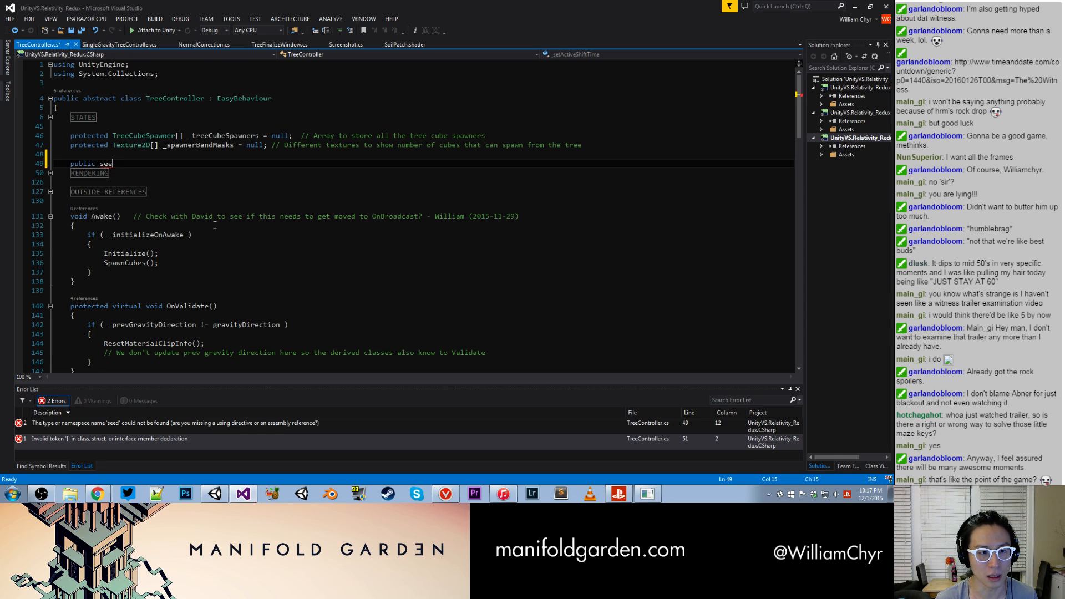
pyautogui.write('int ss')
pyautogui.press('BackSpace')
pyautogui.write('eed; ')
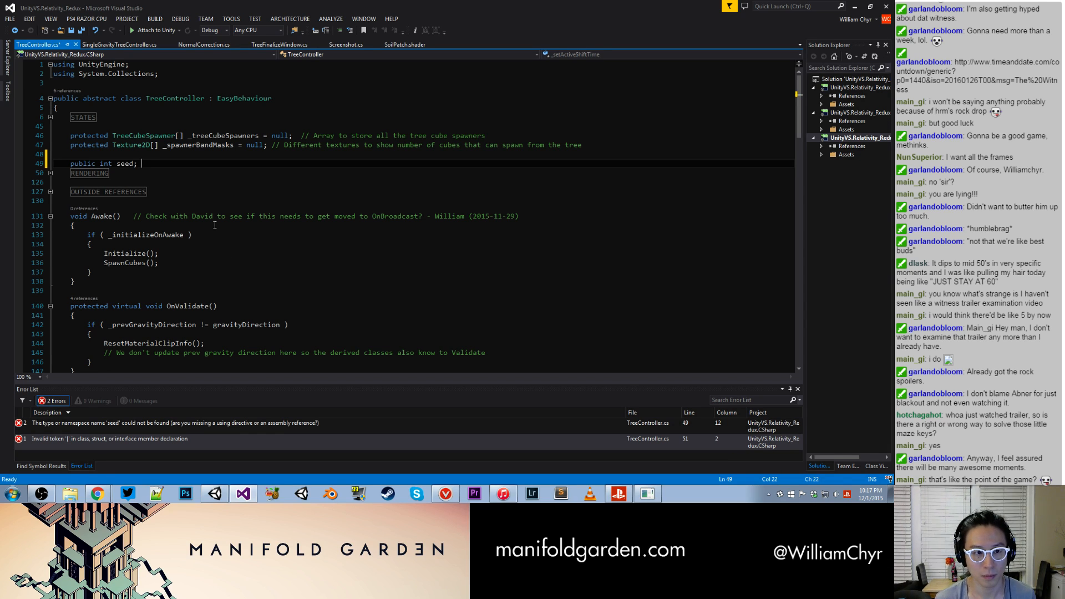
pyautogui.write(' 10;')
pyautogui.press('BackSpace')
pyautogui.press('BackSpace')
pyautogui.press('BackSpace')
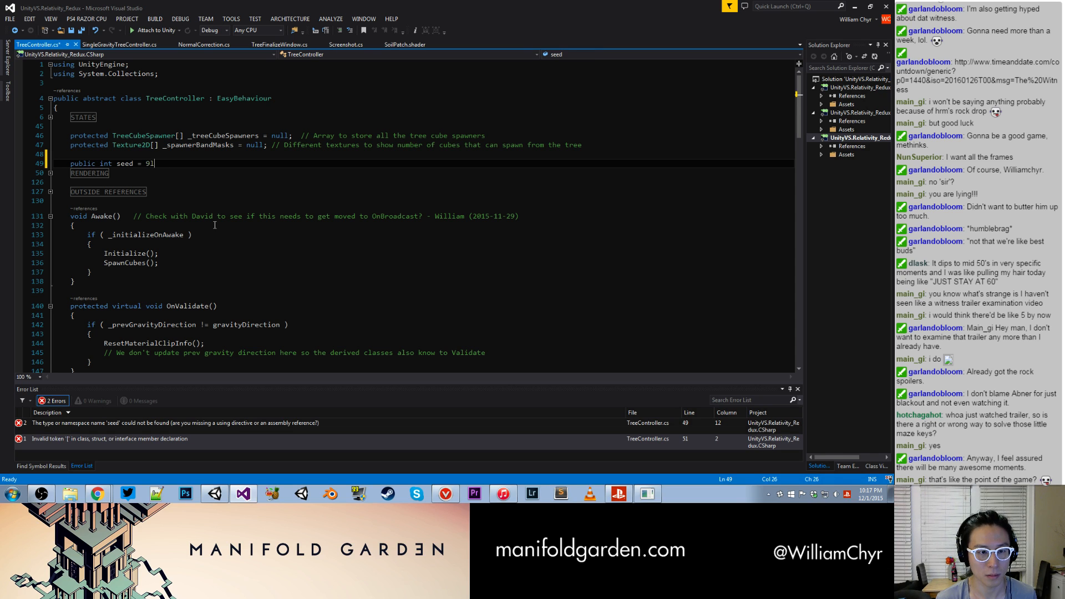
pyautogui.press('BackSpace')
pyautogui.hotkey('ctrl', 's')
# - Look through the open tree scripts and TreeFinalizeWindow.cs to locate the MergeMesh method
pyautogui.click(145, 44)
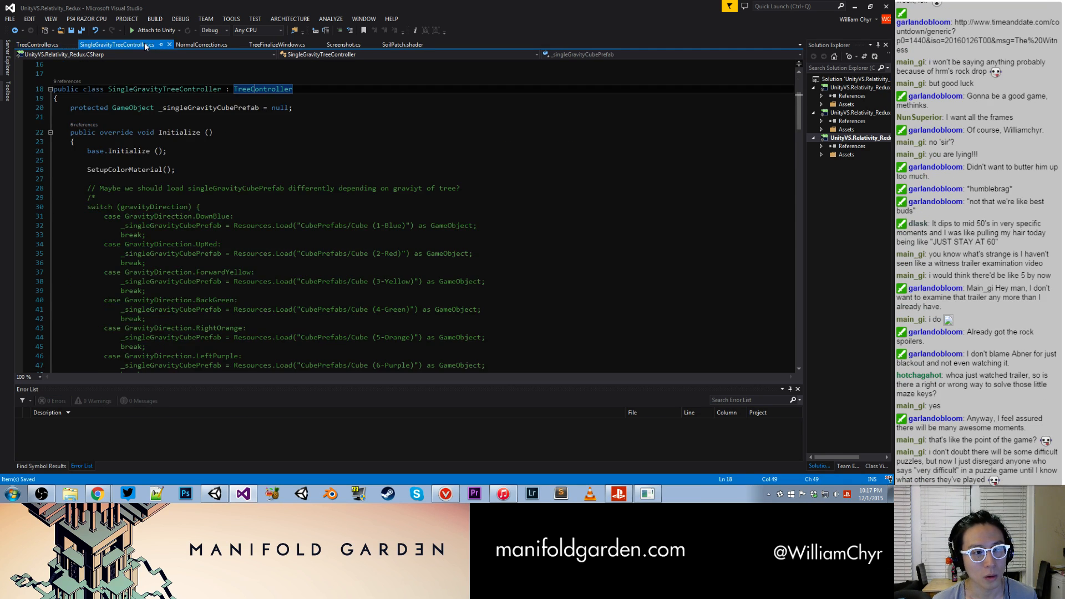
pyautogui.scroll(-2, 405, 216)
pyautogui.click(203, 45)
pyautogui.click(276, 45)
pyautogui.scroll(-4, 277, 210)
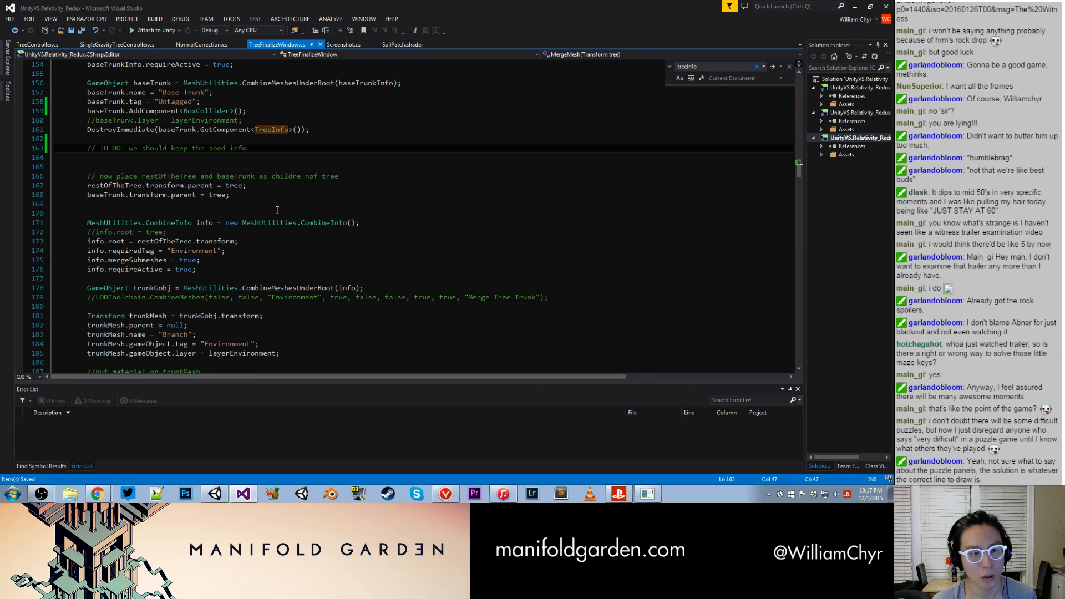
pyautogui.scroll(5, 261, 175)
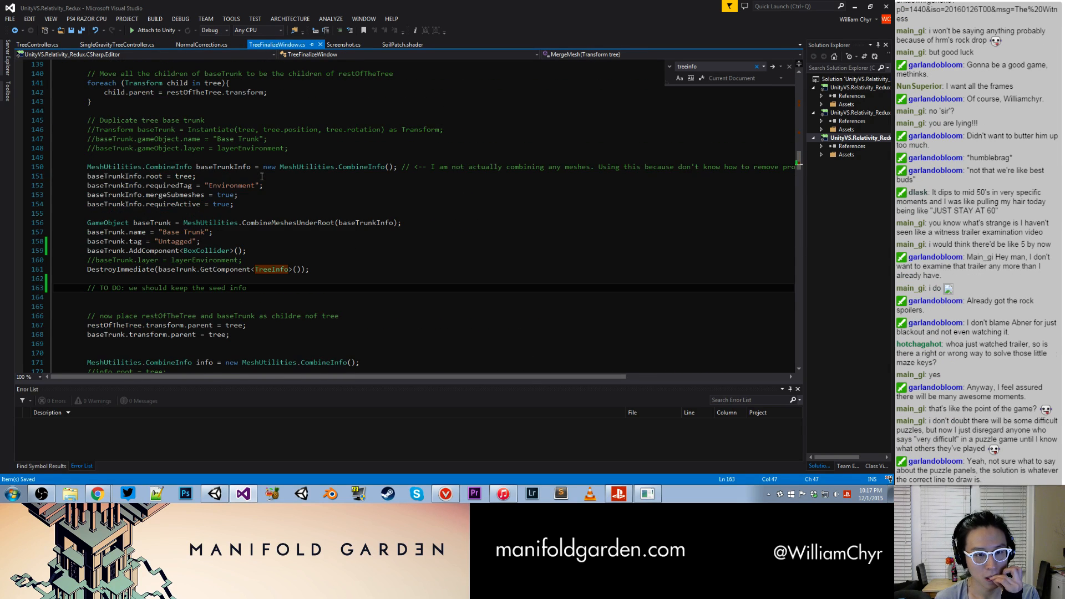
pyautogui.scroll(20, 262, 176)
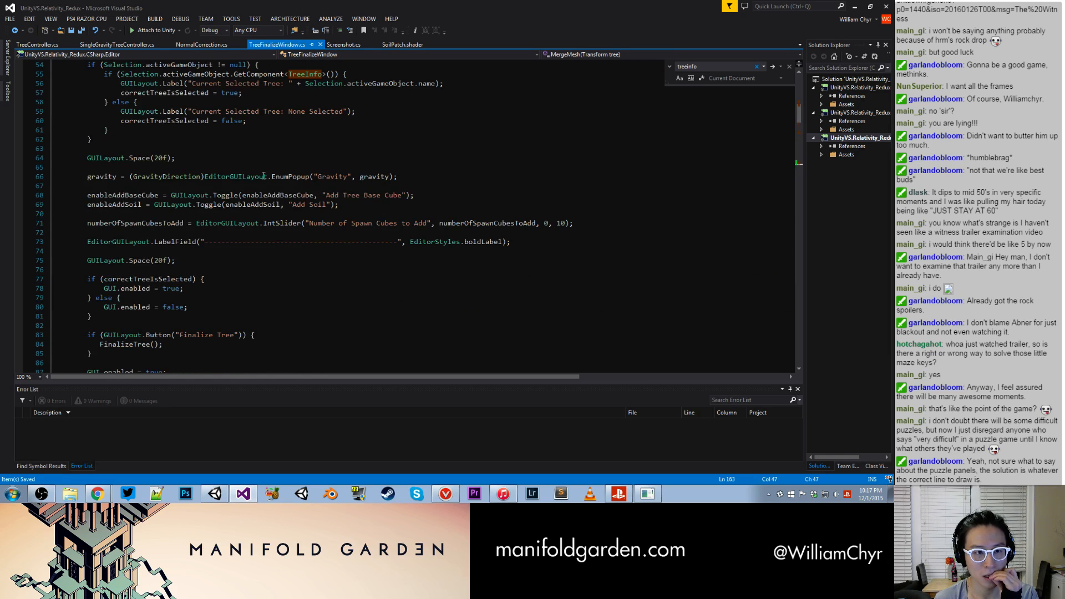
pyautogui.scroll(5, 265, 176)
pyautogui.scroll(12, 264, 173)
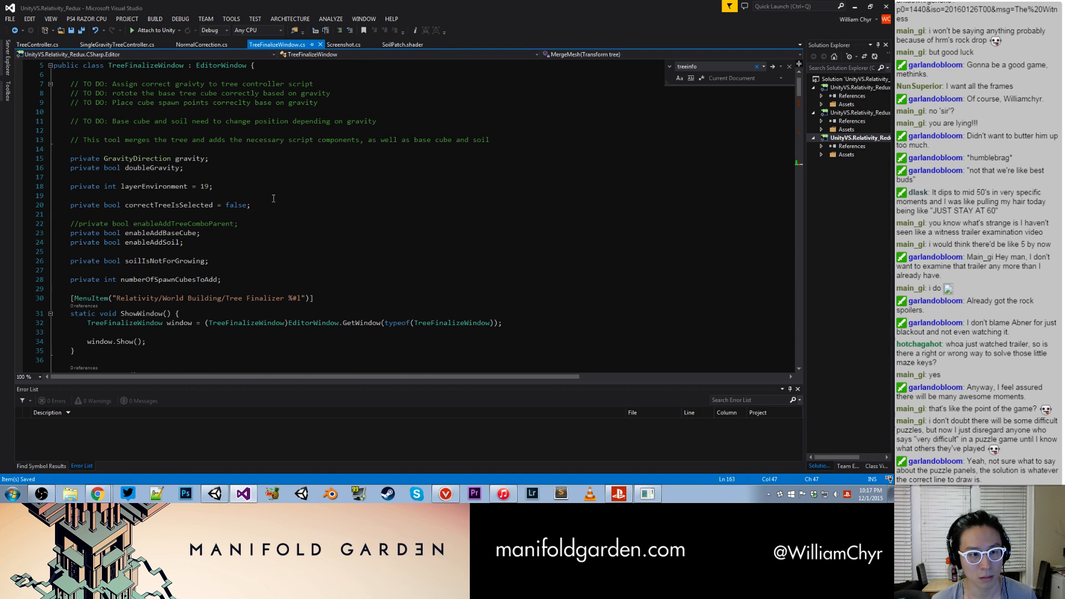
pyautogui.scroll(2, 273, 196)
pyautogui.scroll(-20, 274, 196)
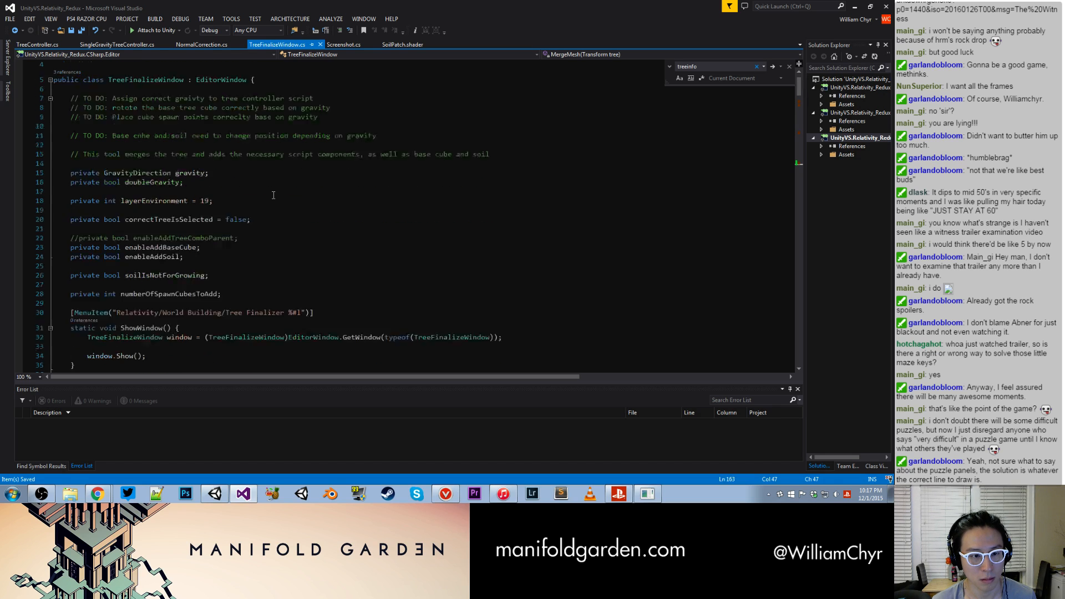
pyautogui.scroll(-11, 273, 199)
pyautogui.scroll(5, 213, 189)
# - Declare "int tempSeed = 0;" at the start of the MergeMesh method and save the script
pyautogui.click(233, 172)
pyautogui.press('Return')
pyautogui.press('Return')
pyautogui.press('Up')
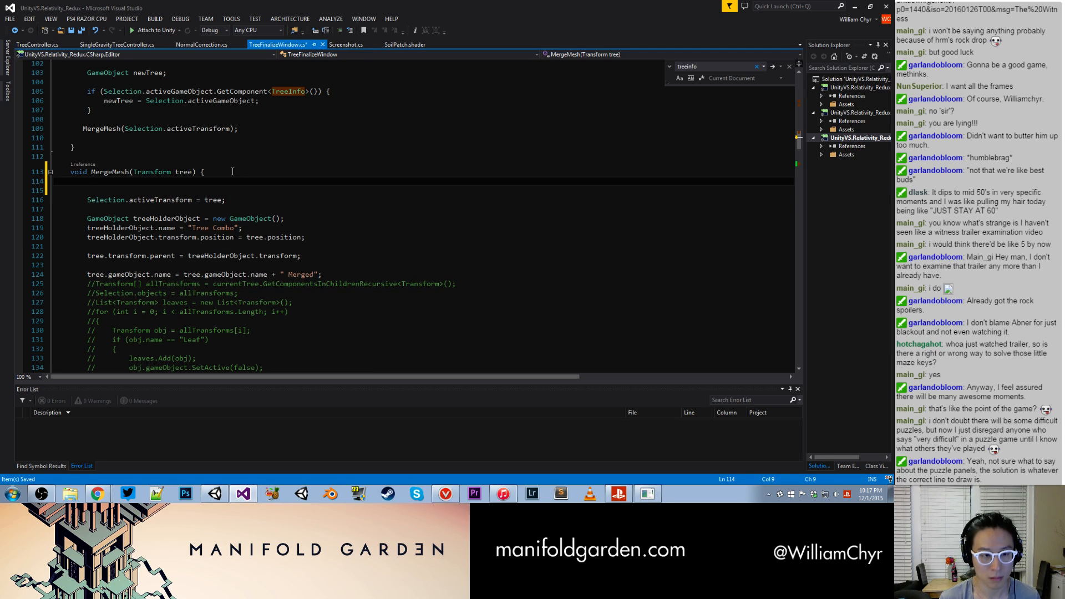
pyautogui.press('Return')
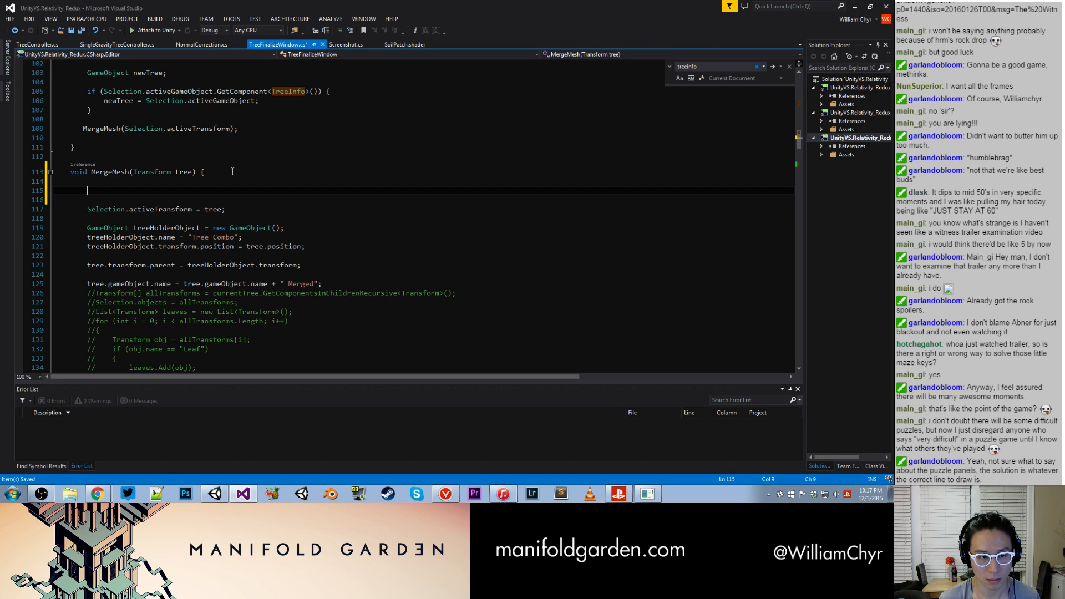
pyautogui.write('int temp')
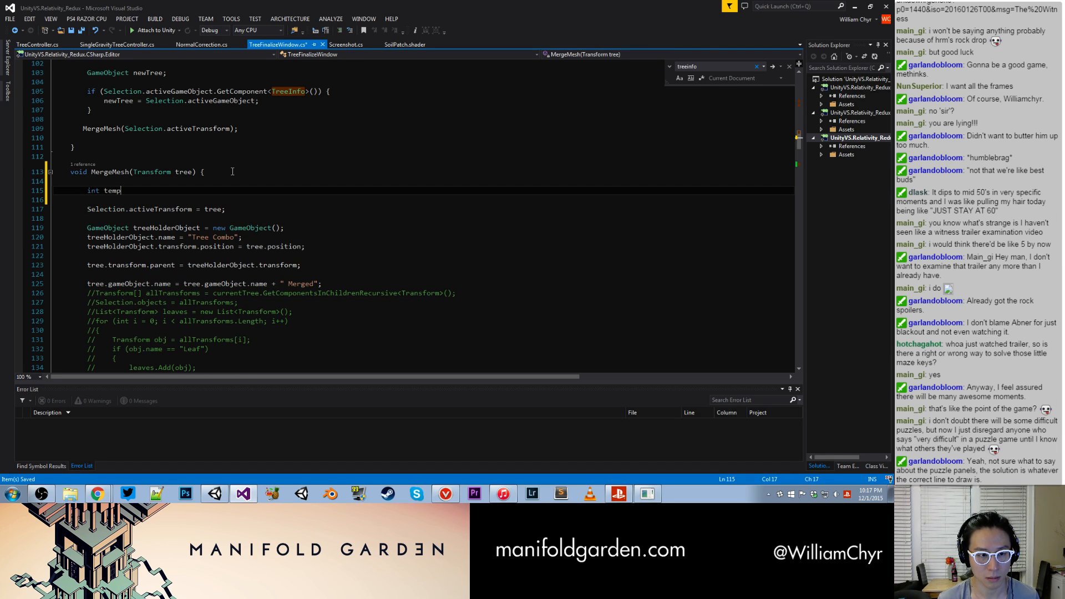
pyautogui.write('Seed = 0;')
pyautogui.hotkey('ctrl', 's')
# - Add "tempSeed = baseTrunk.GetComponent<TreeInfo>().seed;" just before the line that destroys the base trunk's TreeInfo component
pyautogui.scroll(-2, 231, 168)
pyautogui.scroll(-12, 231, 168)
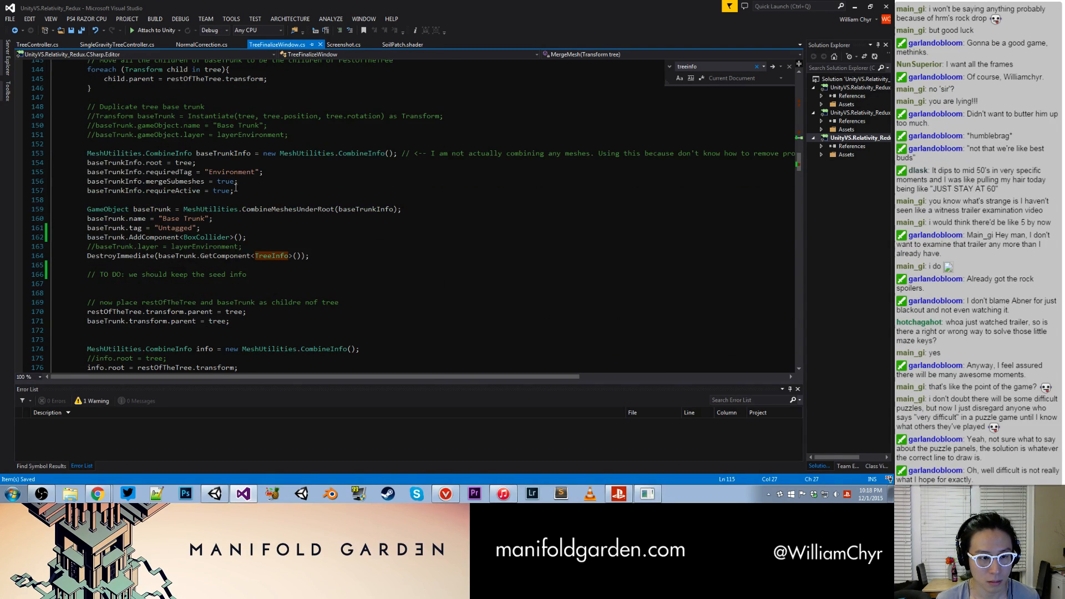
pyautogui.scroll(1, 233, 185)
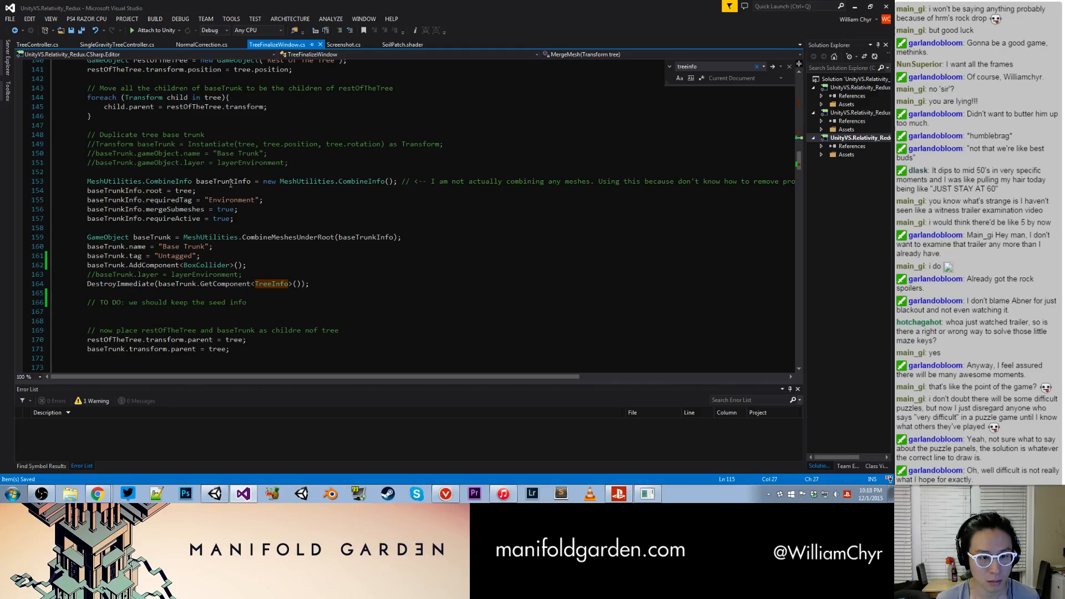
pyautogui.click(291, 266)
pyautogui.press('Return')
pyautogui.press('Return')
pyautogui.click(283, 291)
pyautogui.press('Return')
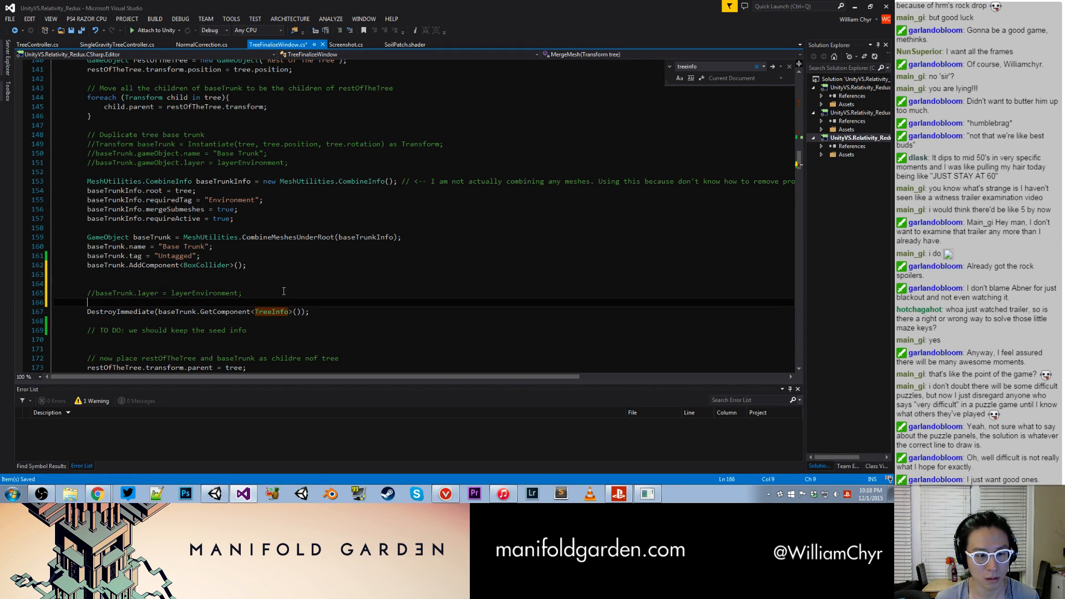
pyautogui.write('tempSeed = ')
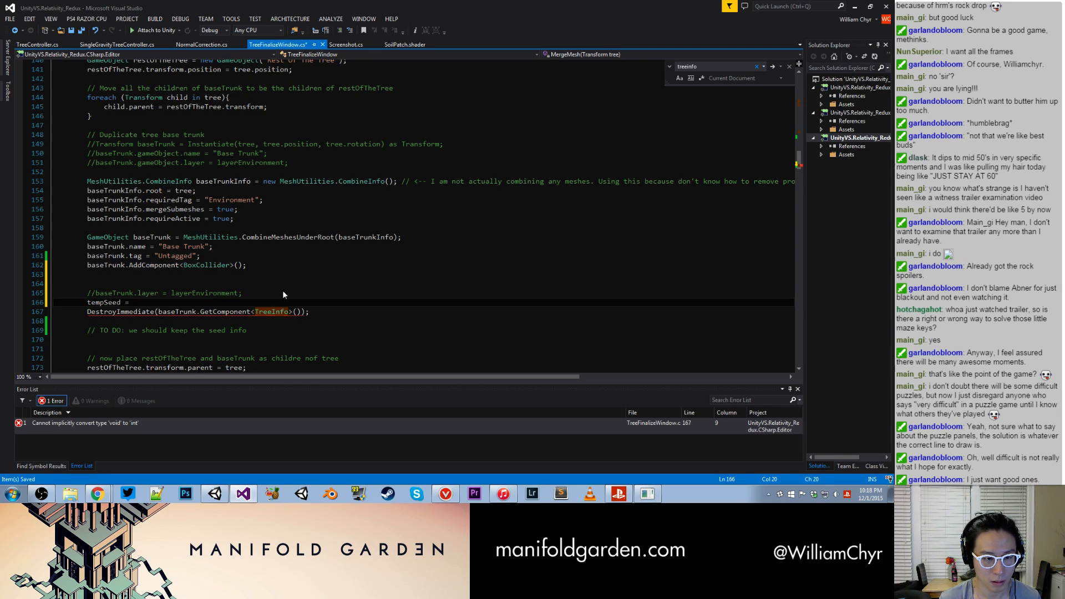
pyautogui.write('baseTrunk.GetComponent<TreeInfo>().s')
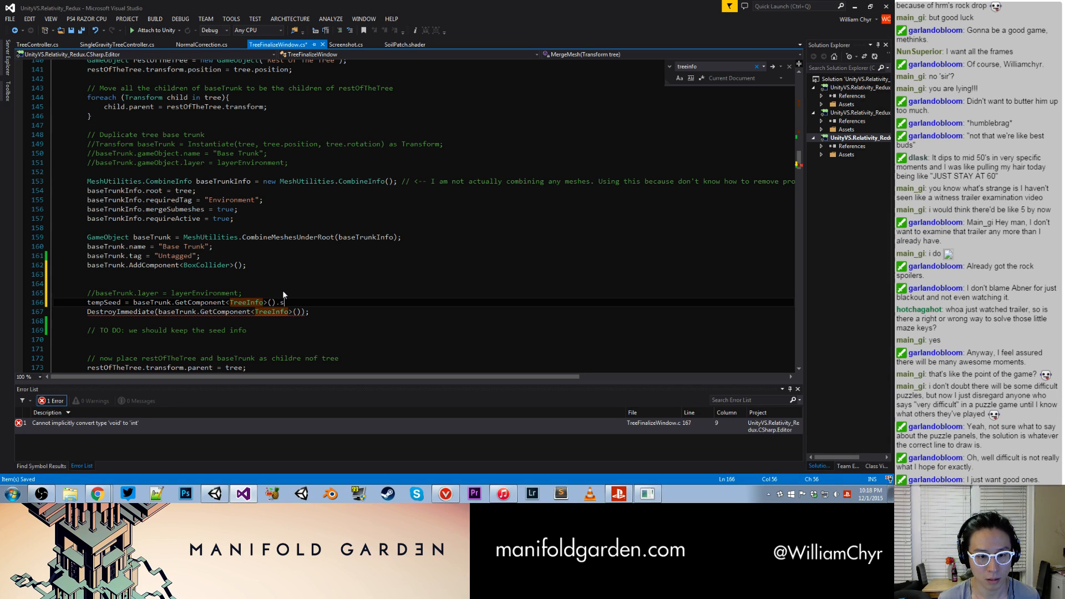
pyautogui.write('eed;')
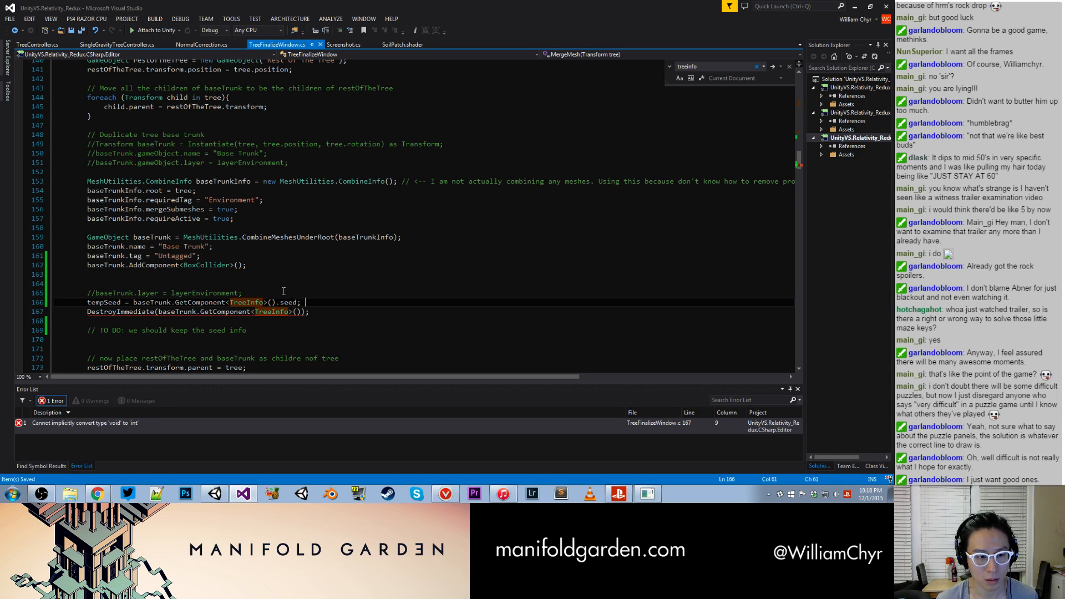
# - Search TreeFinalizeWindow.cs for "single" to find where the SingleGravityTreeController script is put on the tree
pyautogui.scroll(-3, 278, 287)
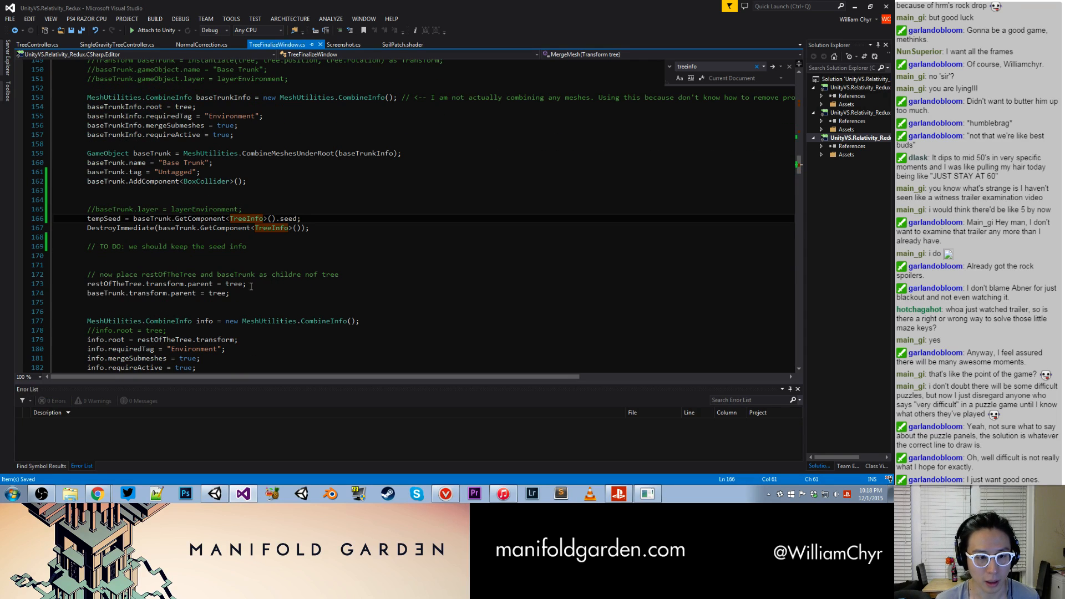
pyautogui.scroll(-1, 273, 284)
pyautogui.scroll(-2, 233, 245)
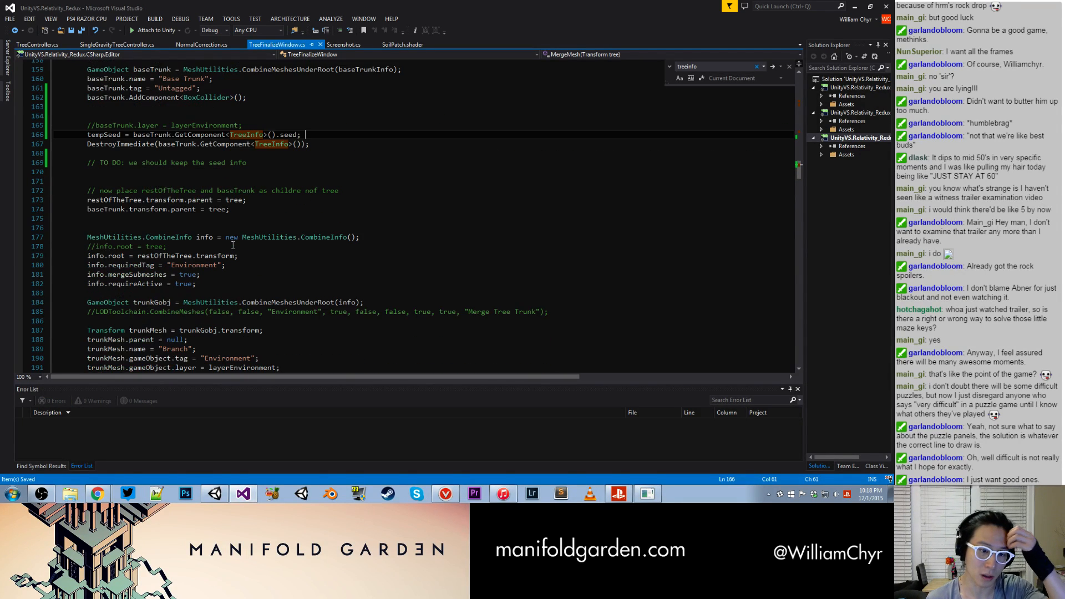
pyautogui.scroll(-2, 233, 246)
pyautogui.scroll(4, 233, 245)
pyautogui.scroll(-10, 234, 245)
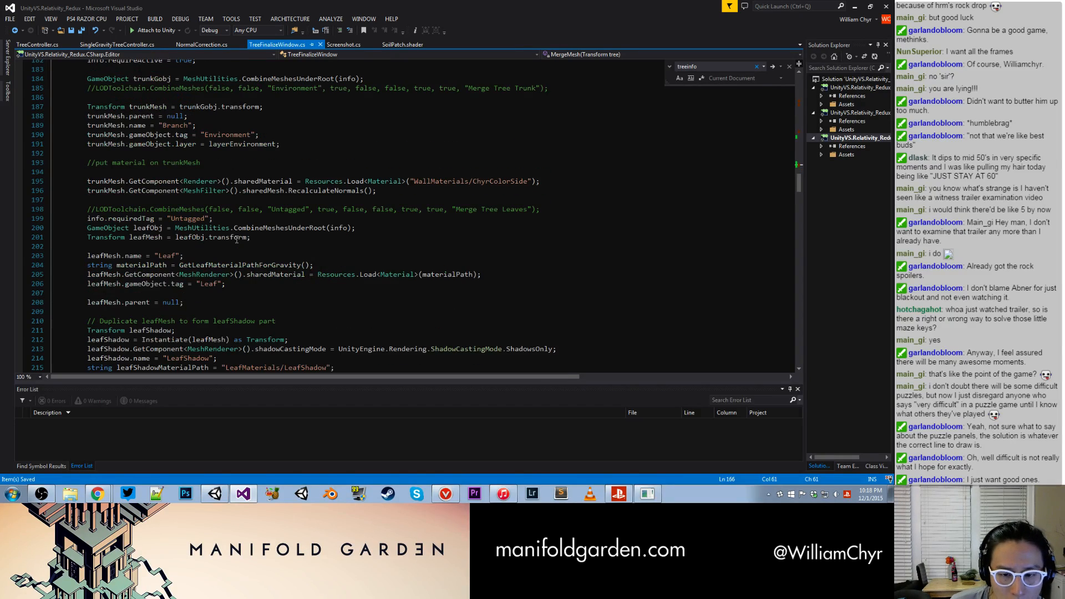
pyautogui.scroll(-14, 237, 240)
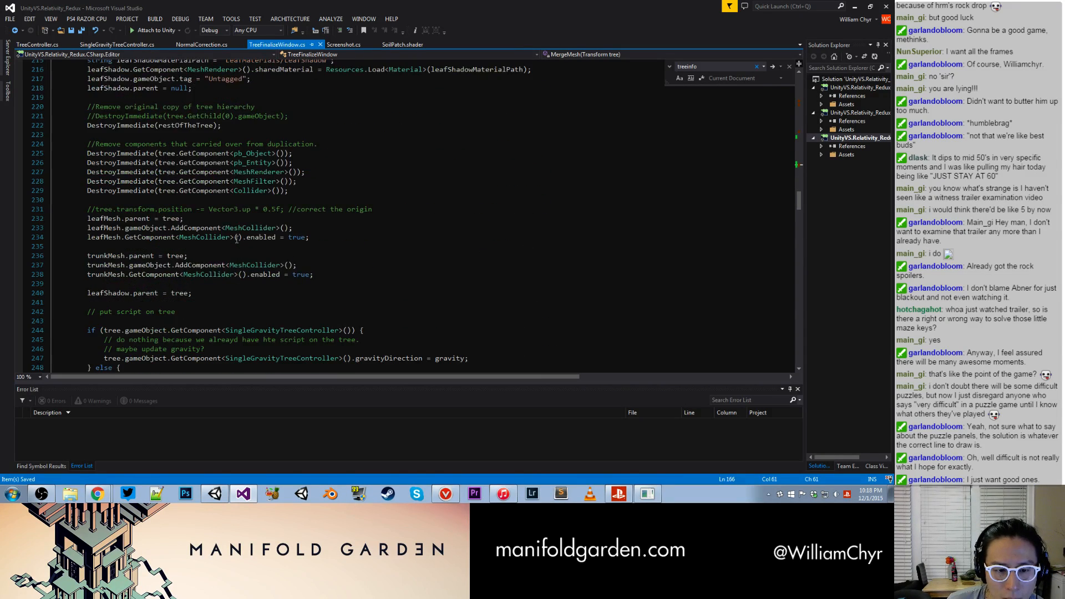
pyautogui.hotkey('ctrl', 'f')
pyautogui.write('single')
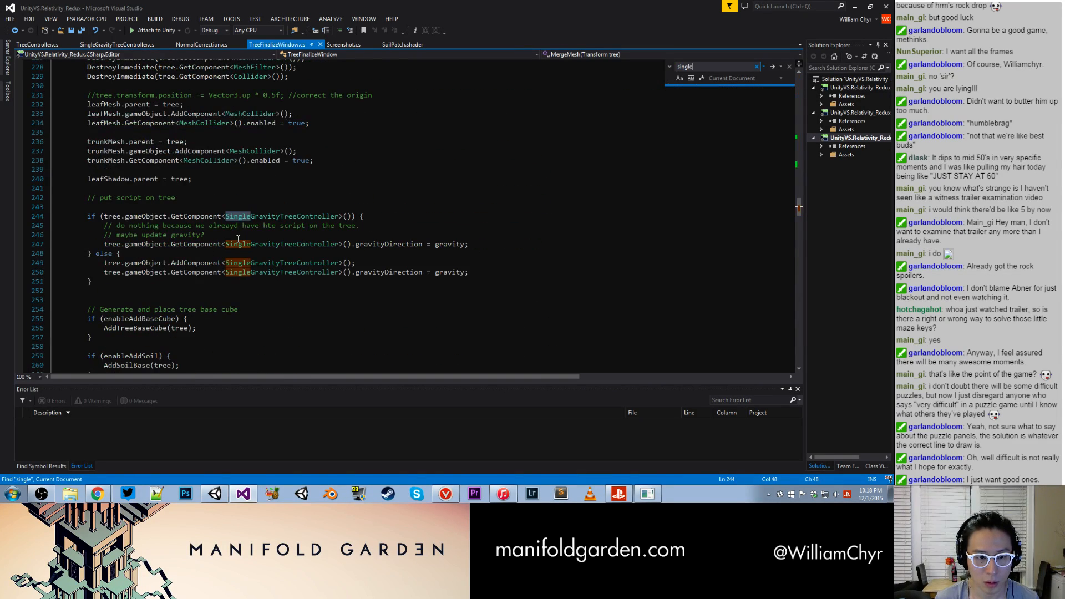
pyautogui.click(150, 235)
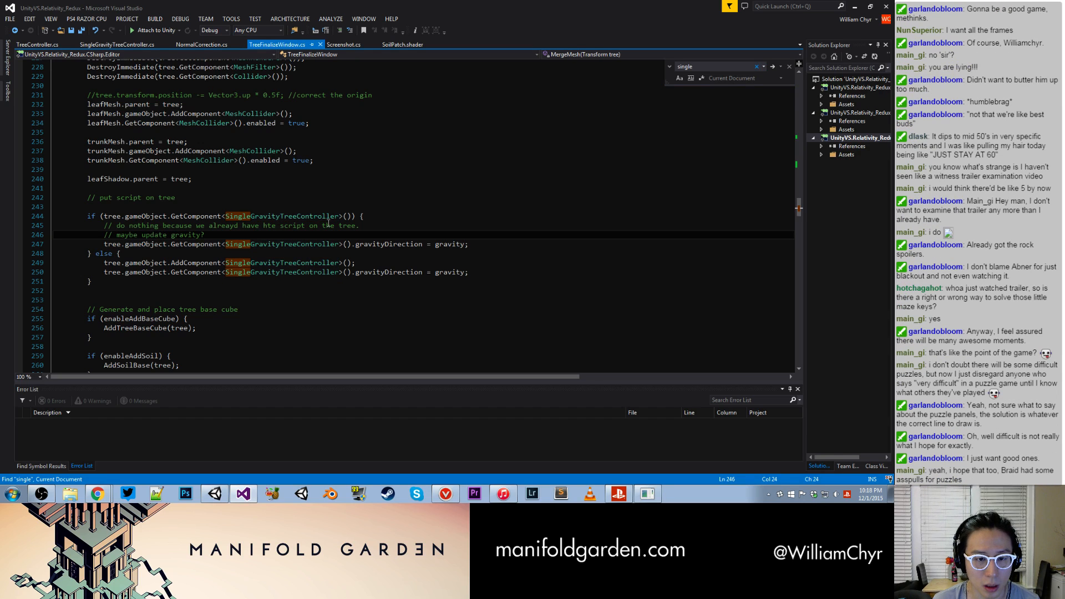
# - Add "tree.gameObject.GetComponent<SingleGravityTreeController>().seed = tempSeed;" after the gravityDirection assignment in the else branch and save TreeFinalizeWindow.cs
pyautogui.click(489, 271)
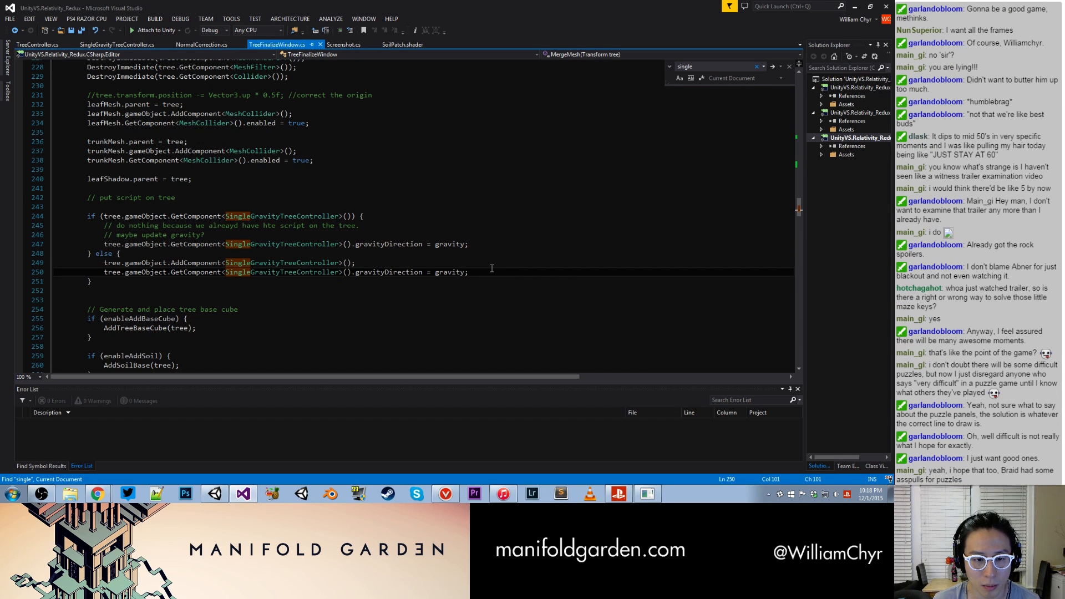
pyautogui.press('Return')
pyautogui.write('tree.G')
pyautogui.write('am')
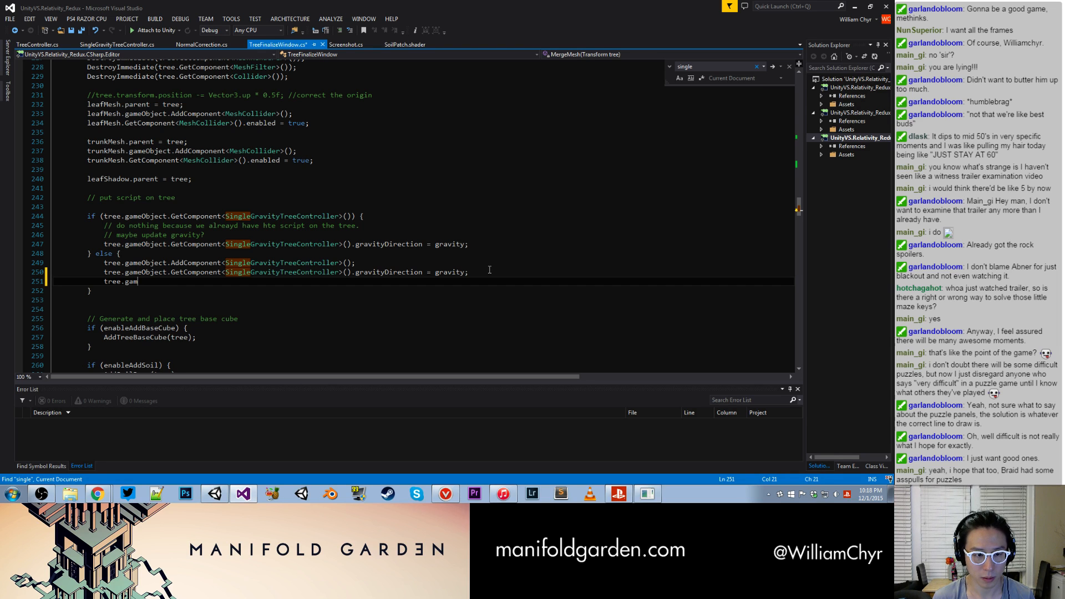
pyautogui.write('eObject.GetComponent')
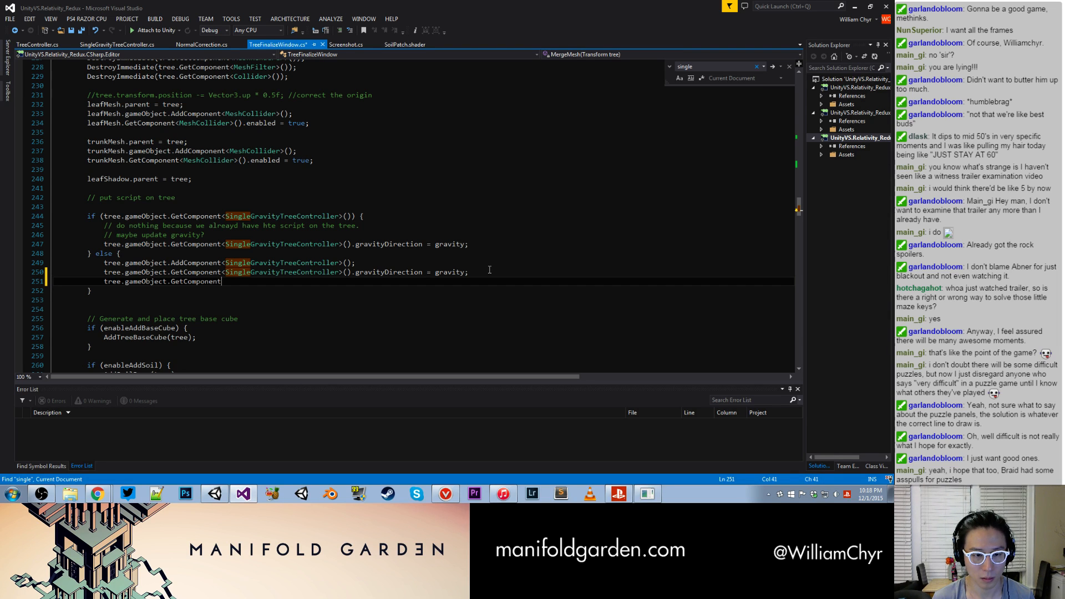
pyautogui.scroll(20, 473, 240)
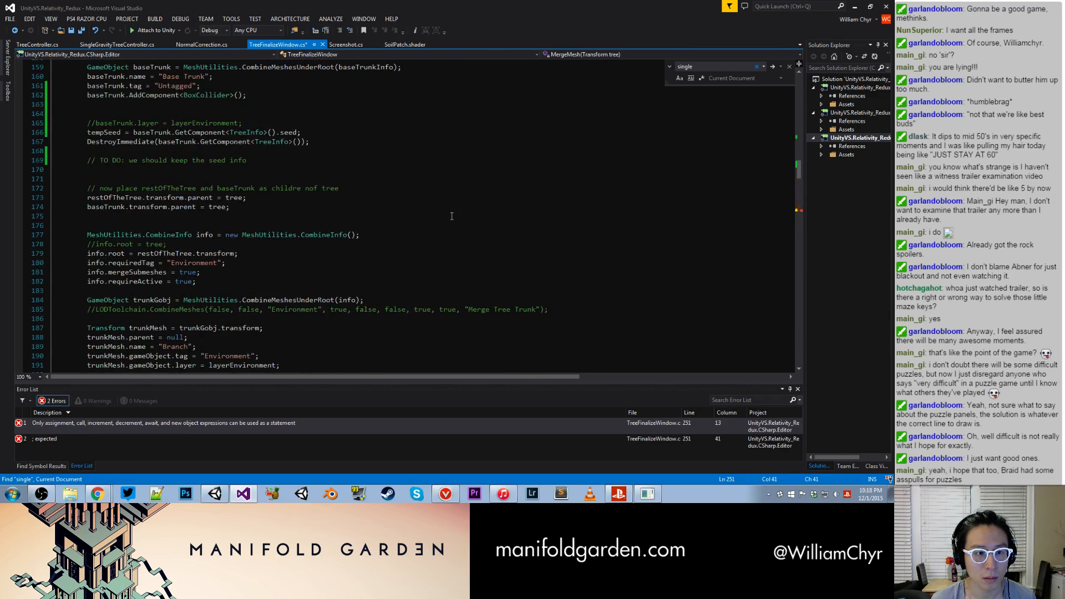
pyautogui.scroll(-20, 451, 216)
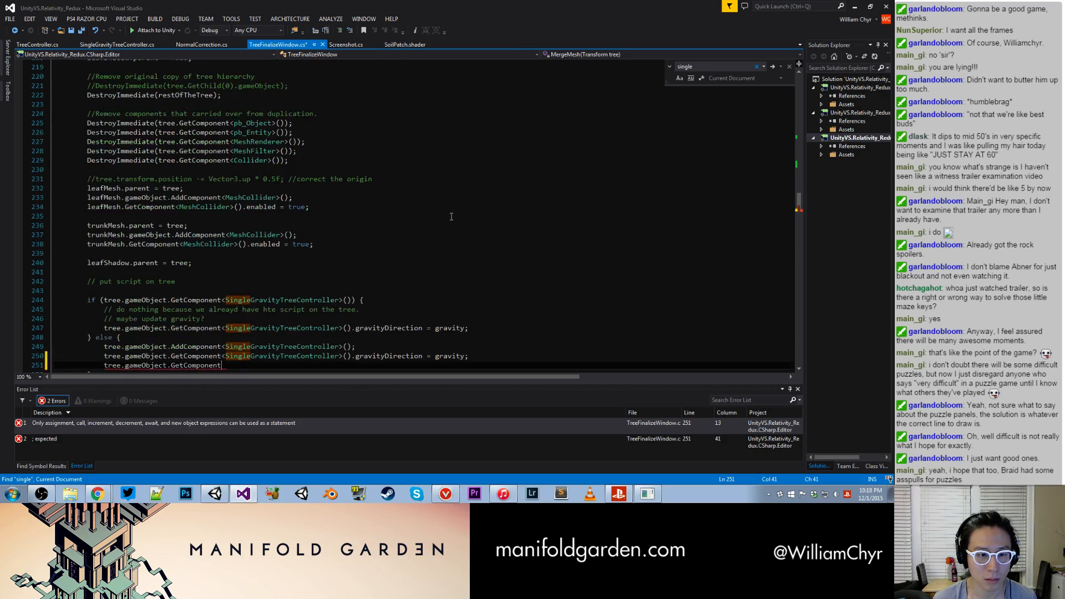
pyautogui.write('<SingleGravityCub')
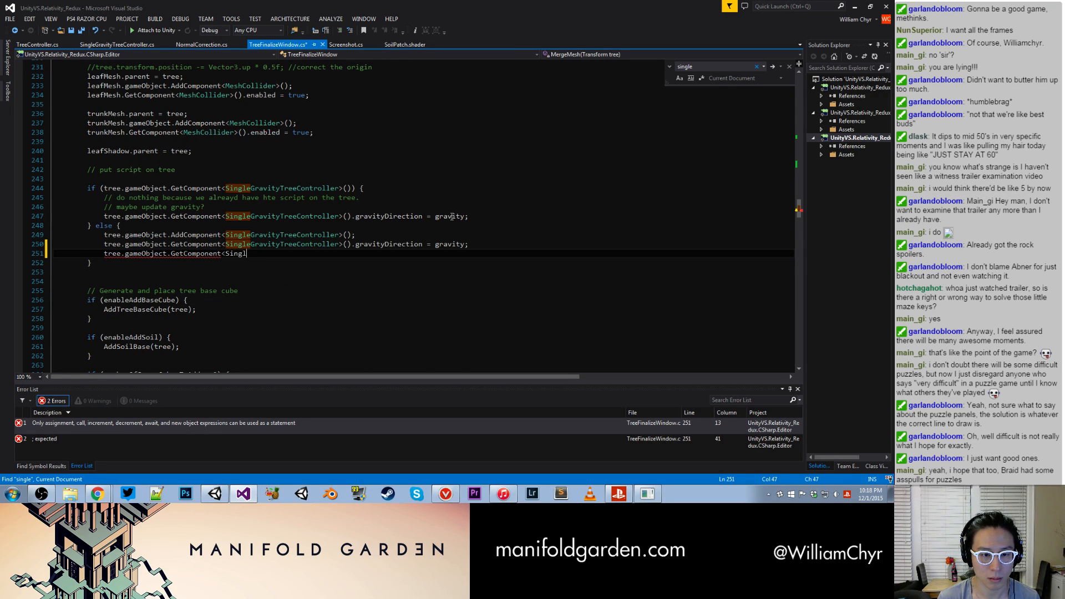
pyautogui.press('BackSpace')
pyautogui.press('BackSpace')
pyautogui.press('BackSpace')
pyautogui.write('Tree')
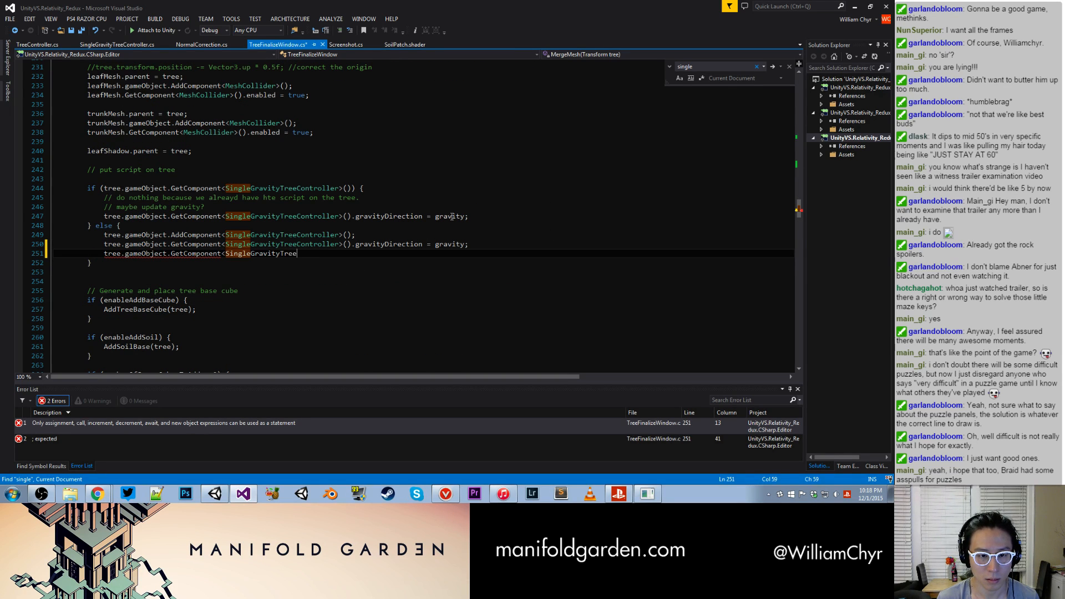
pyautogui.write('Controller>().seed')
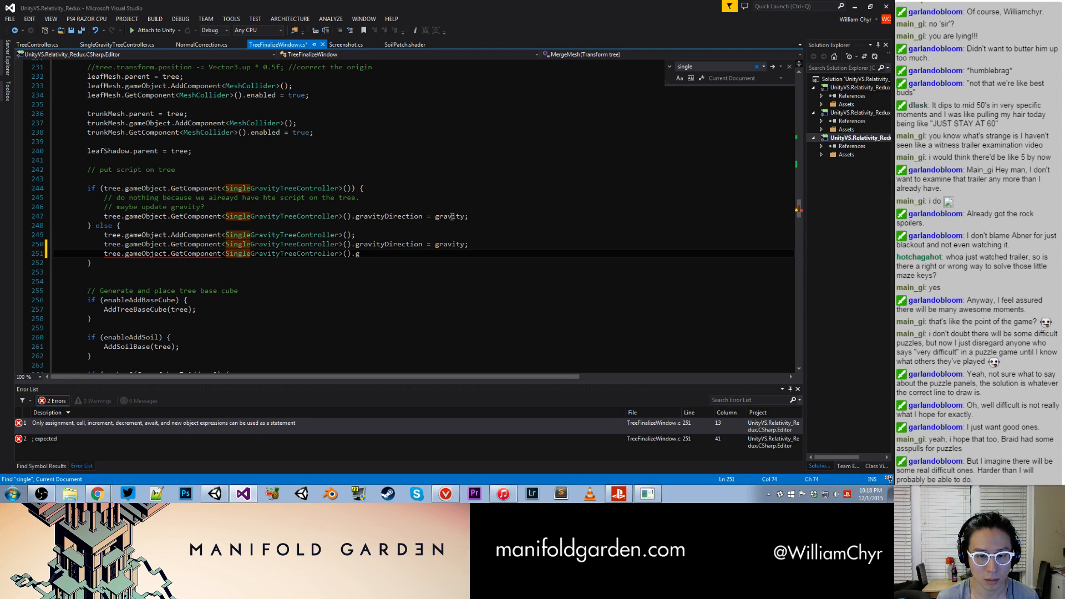
pyautogui.press('BackSpace')
pyautogui.write('d = tempSeed;')
pyautogui.hotkey('ctrl', 's')
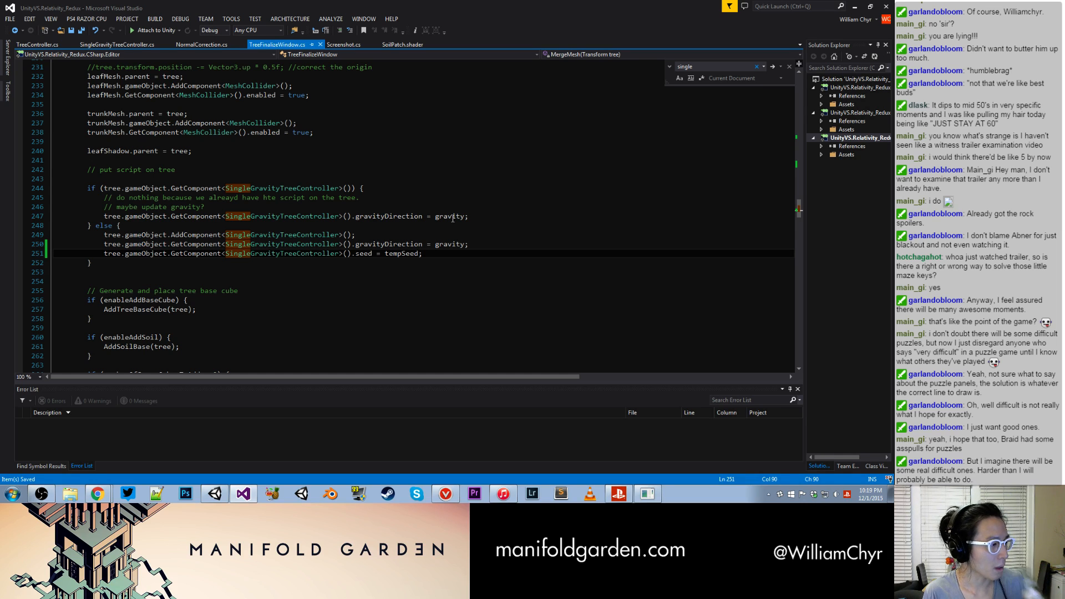
# - Switch to Unity and move the 24x24x30 tree above the orange platform to X -62.75, Y -107.25
pyautogui.click(363, 190)
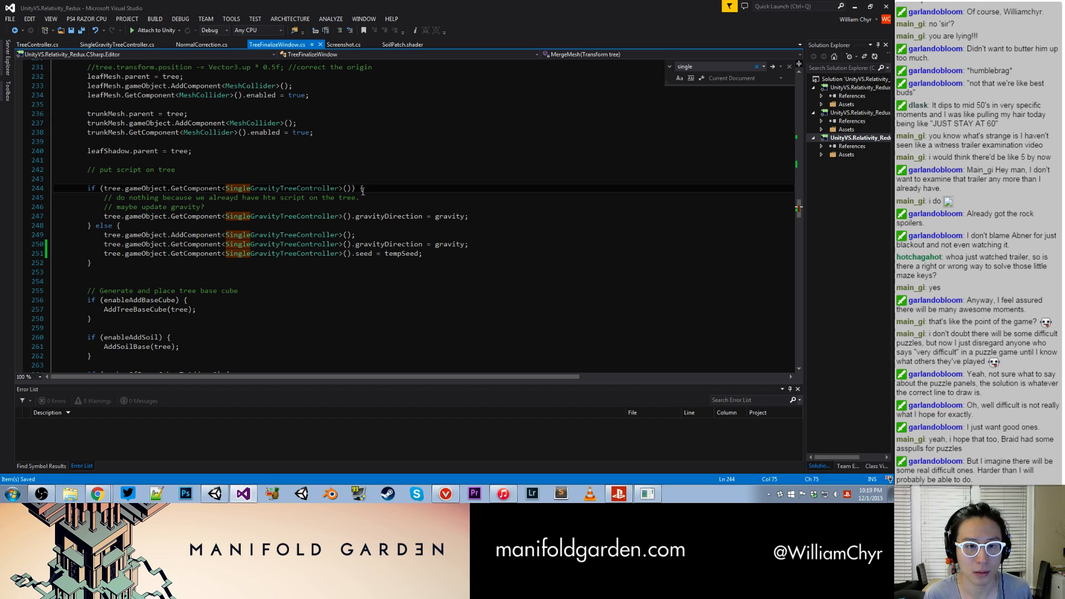
pyautogui.click(216, 494)
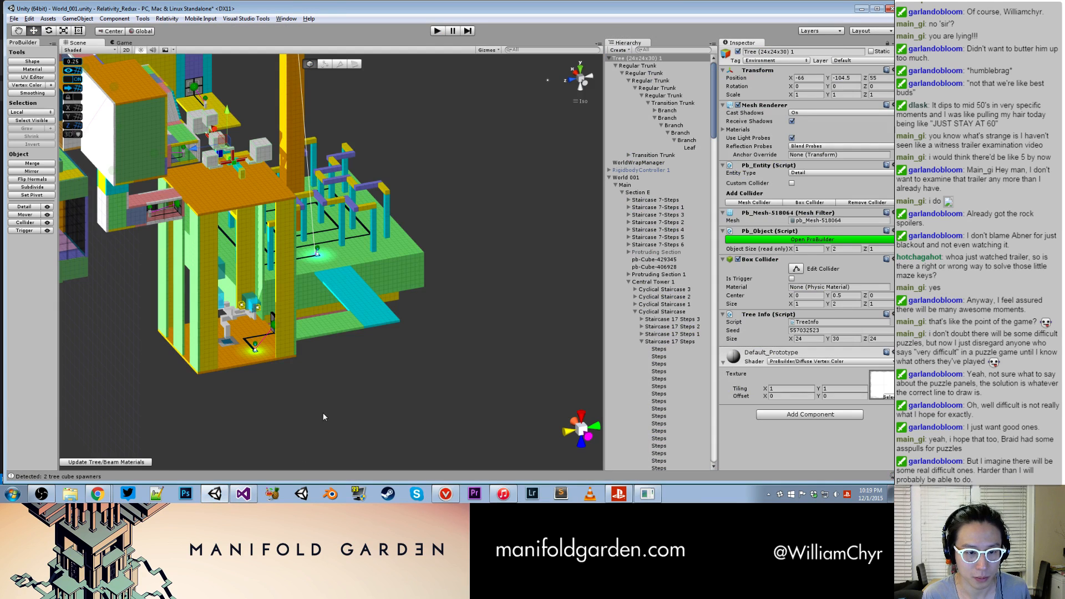
pyautogui.click(322, 412)
pyautogui.keyDown('alt'); pyautogui.moveTo(307, 388); pyautogui.dragTo(250, 166); pyautogui.keyUp('alt')
pyautogui.moveTo(250, 166); pyautogui.dragTo(347, 217, button='middle')
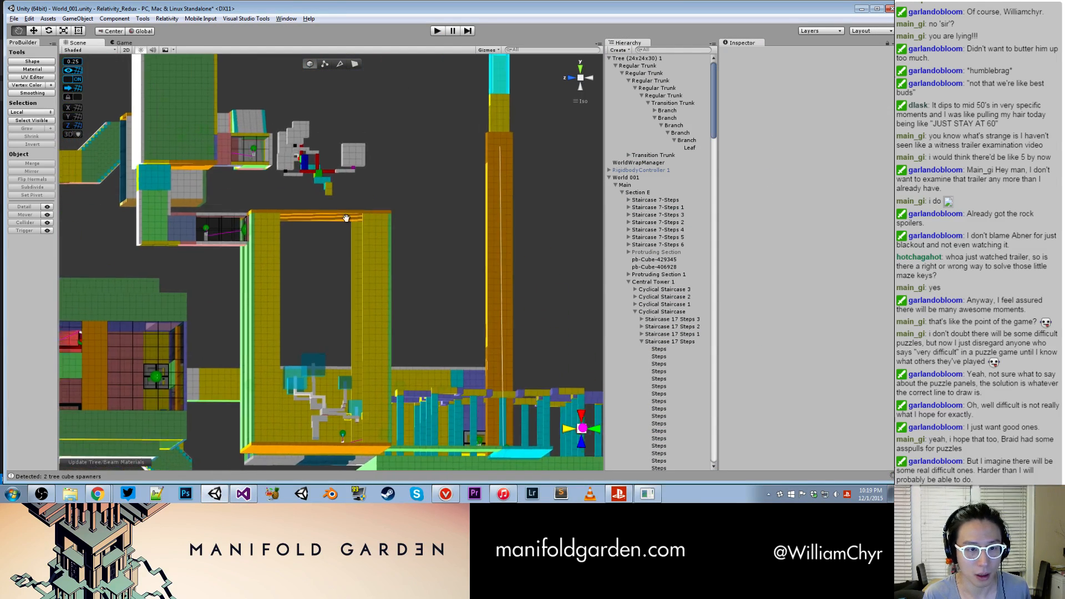
pyautogui.keyDown('alt'); pyautogui.moveTo(348, 217); pyautogui.dragTo(258, 248); pyautogui.keyUp('alt')
pyautogui.scroll(5, 343, 215)
pyautogui.scroll(1, 343, 215)
pyautogui.click(338, 127)
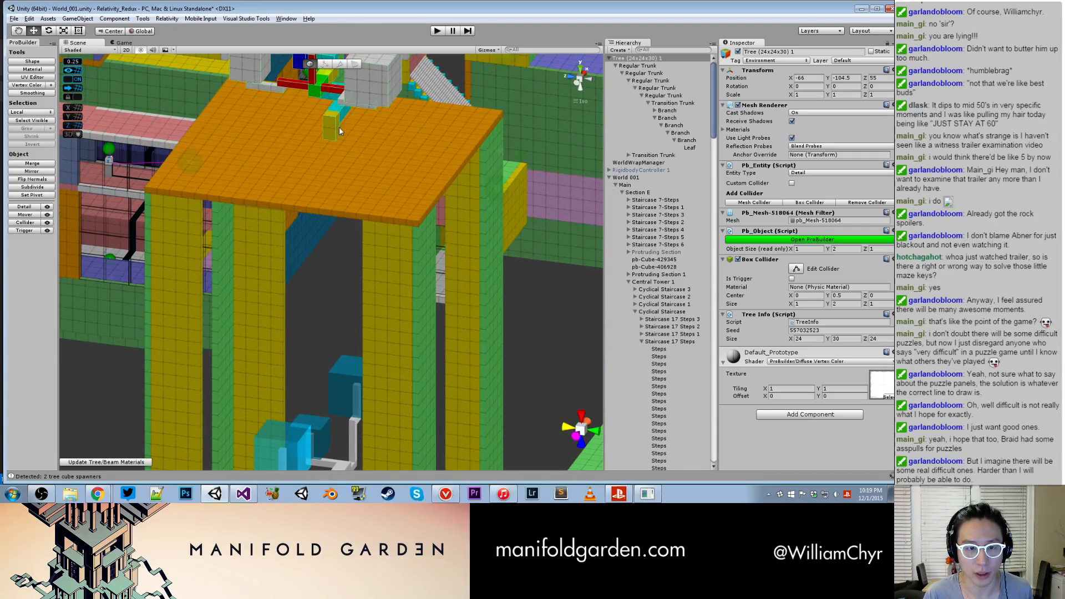
pyautogui.scroll(-3, 338, 126)
pyautogui.moveTo(333, 102); pyautogui.dragTo(388, 87)
pyautogui.scroll(4, 356, 155)
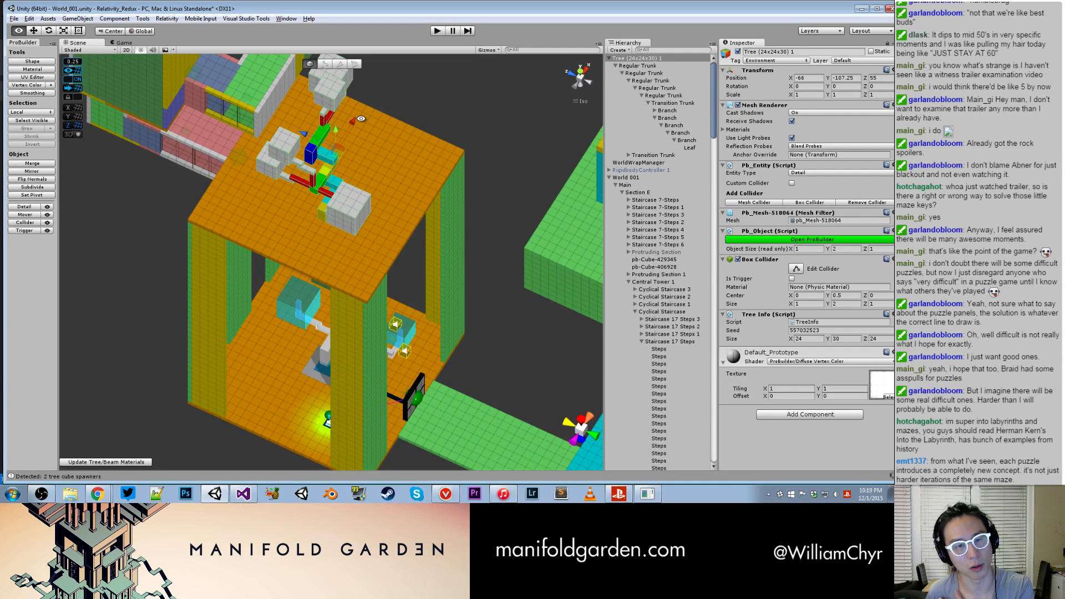
pyautogui.keyDown('alt'); pyautogui.moveTo(361, 119); pyautogui.dragTo(312, 114); pyautogui.keyUp('alt')
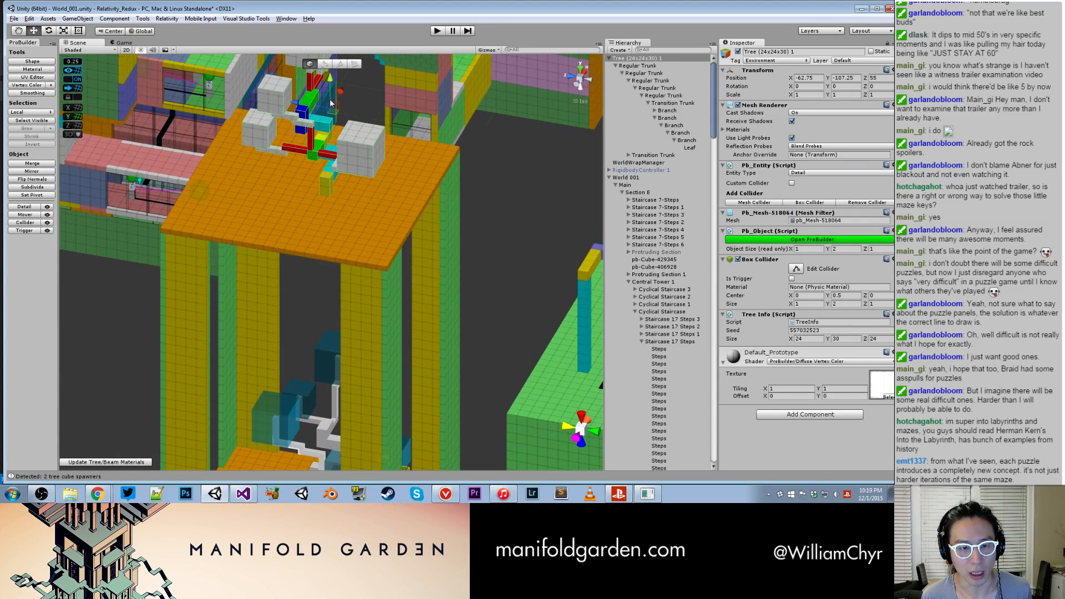
pyautogui.moveTo(312, 113); pyautogui.dragTo(282, 102)
# - Shorten the cyan Regular Trunk section beside the yellow base to a length of 2 by moving its end face
pyautogui.keyDown('alt'); pyautogui.moveTo(390, 183); pyautogui.dragTo(436, 225); pyautogui.keyUp('alt')
pyautogui.scroll(4, 363, 190)
pyautogui.click(373, 332)
pyautogui.moveTo(373, 332)
pyautogui.keyDown('alt'); pyautogui.mouseDown()
pyautogui.moveTo(418, 333)
pyautogui.moveTo(419, 303)
pyautogui.moveTo(410, 338)
pyautogui.moveTo(388, 337)
pyautogui.mouseUp(); pyautogui.keyUp('alt')
pyautogui.scroll(10, 419, 304)
pyautogui.press('g')
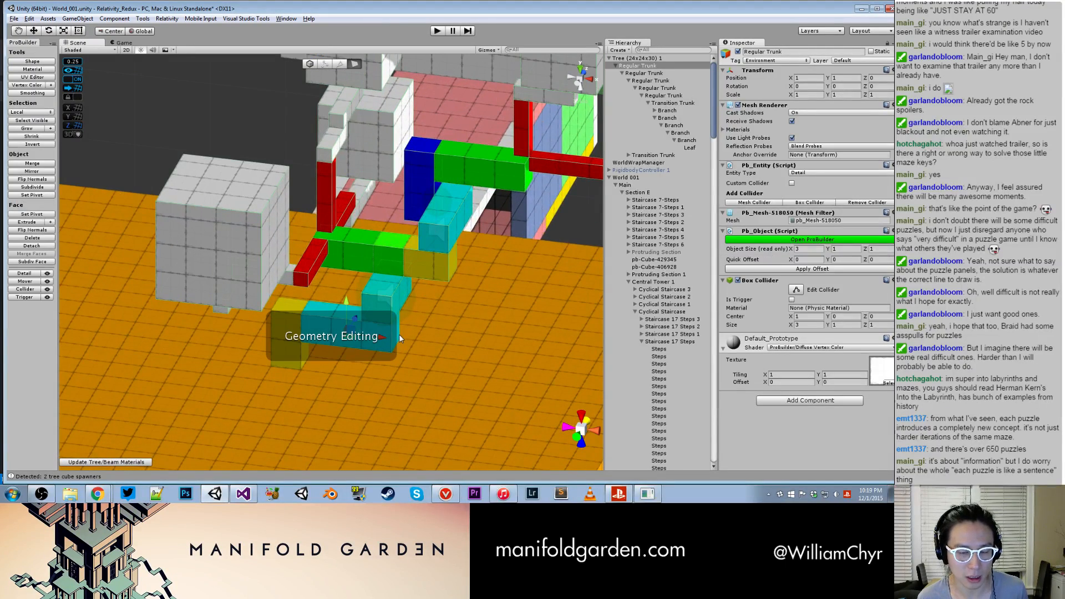
pyautogui.click(397, 335)
pyautogui.scroll(5, 398, 336)
pyautogui.click(411, 344)
pyautogui.moveTo(450, 355); pyautogui.dragTo(419, 352)
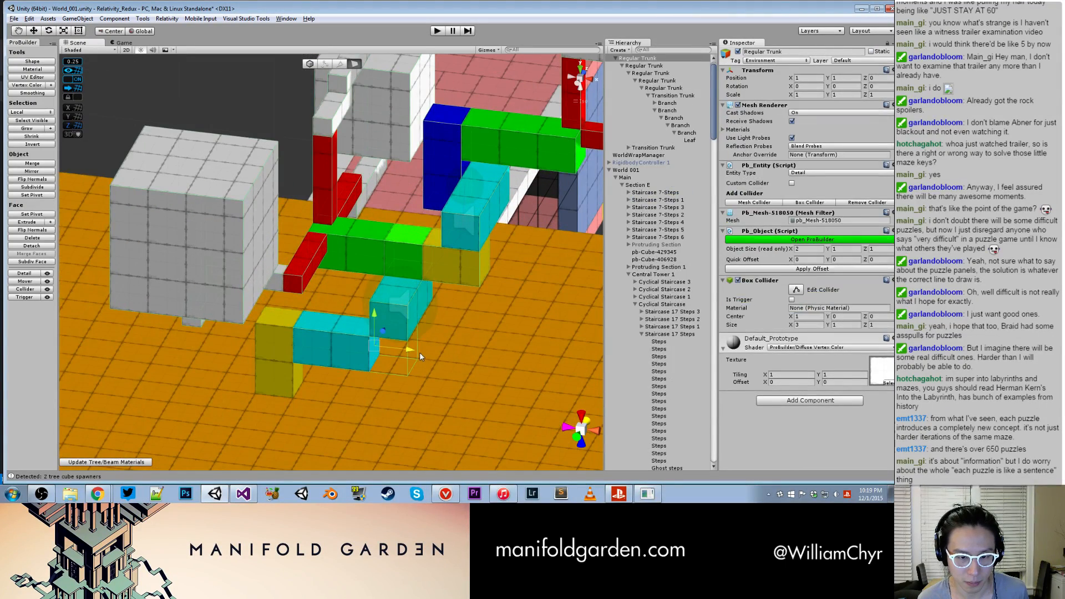
pyautogui.press('g')
# - Move the next trunk section with its children back against the end of the shortened cyan trunk
pyautogui.click(407, 298)
pyautogui.moveTo(466, 253)
pyautogui.mouseDown()
pyautogui.moveTo(437, 251)
pyautogui.moveTo(468, 255)
pyautogui.mouseUp()
pyautogui.click(407, 310)
pyautogui.keyDown('alt'); pyautogui.moveTo(412, 326); pyautogui.dragTo(348, 301); pyautogui.keyUp('alt')
pyautogui.click(396, 323)
# - Shorten the upper green Transition Trunk to a length of 2 by moving its end face inward
pyautogui.scroll(-7, 396, 321)
pyautogui.keyDown('alt'); pyautogui.moveTo(416, 228); pyautogui.dragTo(277, 271); pyautogui.keyUp('alt')
pyautogui.scroll(8, 293, 281)
pyautogui.scroll(2, 294, 255)
pyautogui.press('g')
pyautogui.click(284, 272)
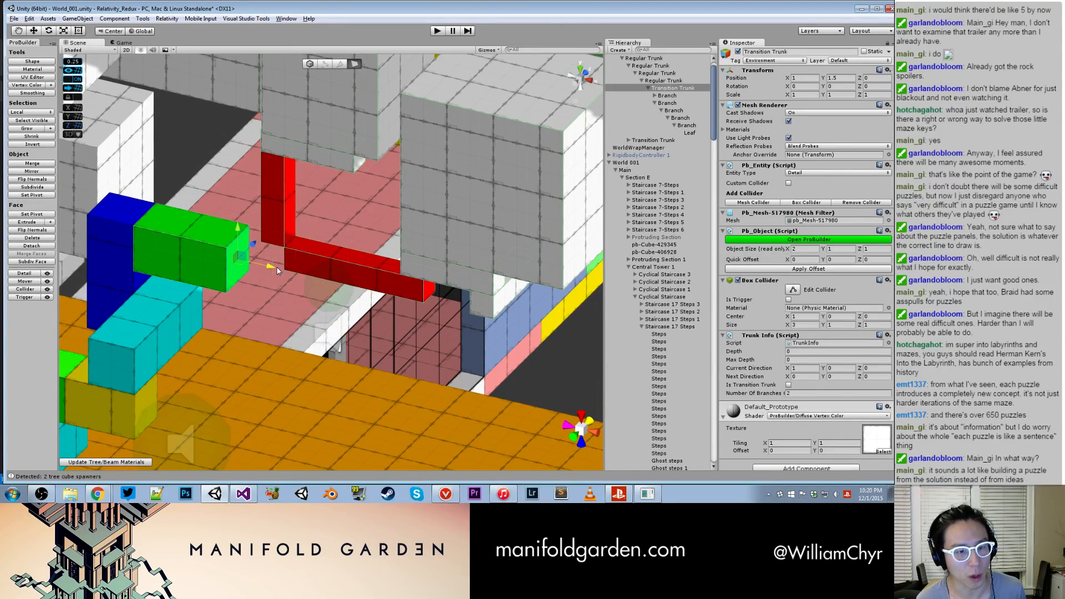
pyautogui.press('g')
# - Move the two red branches together with their leaves back against the shortened green trunk's end
pyautogui.click(279, 206)
pyautogui.scroll(-3, 306, 254)
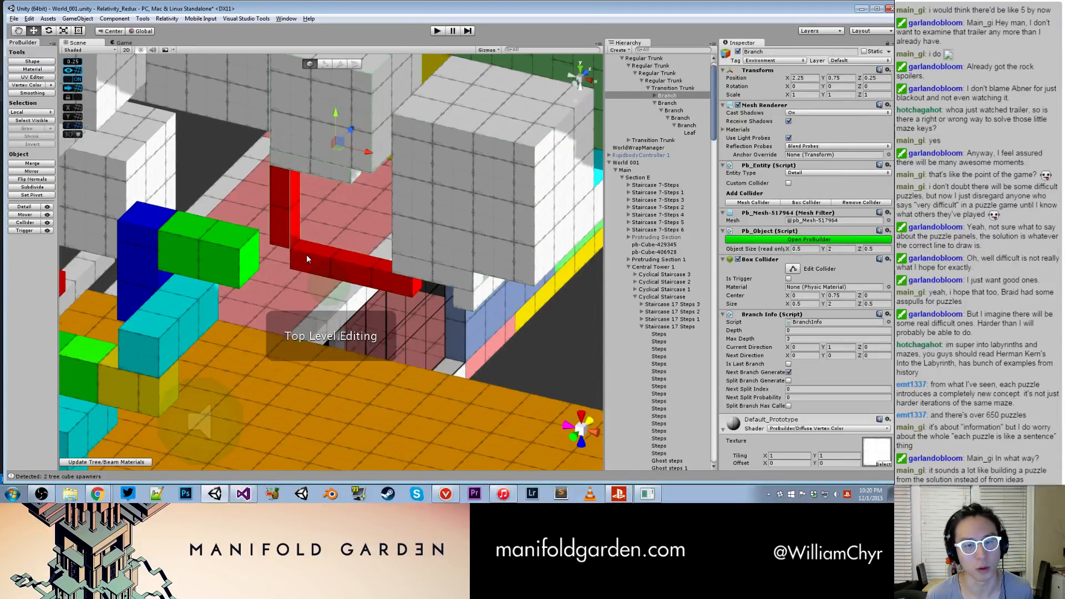
pyautogui.keyDown('ctrl'); pyautogui.click(668, 103); pyautogui.keyUp('ctrl')
pyautogui.keyDown('alt'); pyautogui.moveTo(467, 159); pyautogui.dragTo(363, 257); pyautogui.keyUp('alt')
# - Shrink the leaf block to 2.5 x 2.5 x 2.5 by moving its faces inward, and reset its pivot
pyautogui.press('g')
pyautogui.click(320, 185)
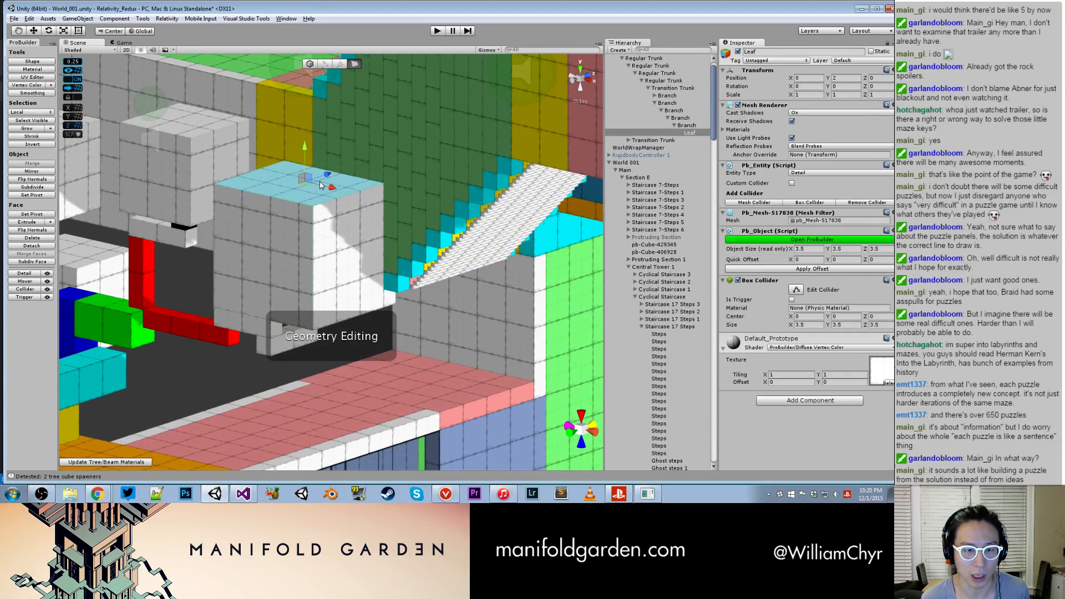
pyautogui.moveTo(304, 143); pyautogui.dragTo(304, 178)
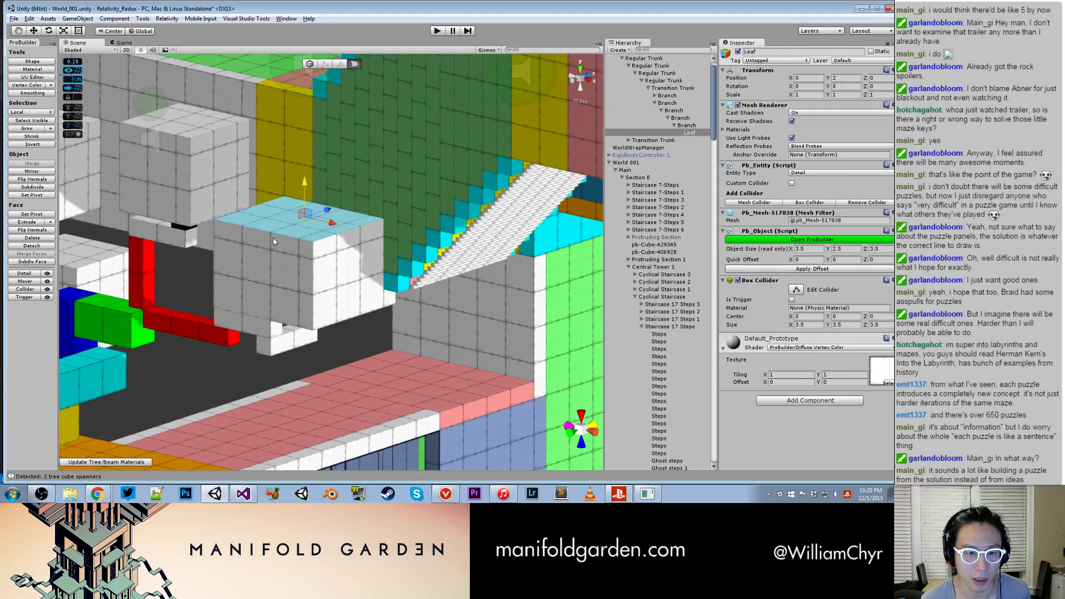
pyautogui.click(261, 267)
pyautogui.moveTo(268, 267); pyautogui.dragTo(293, 269)
pyautogui.click(341, 269)
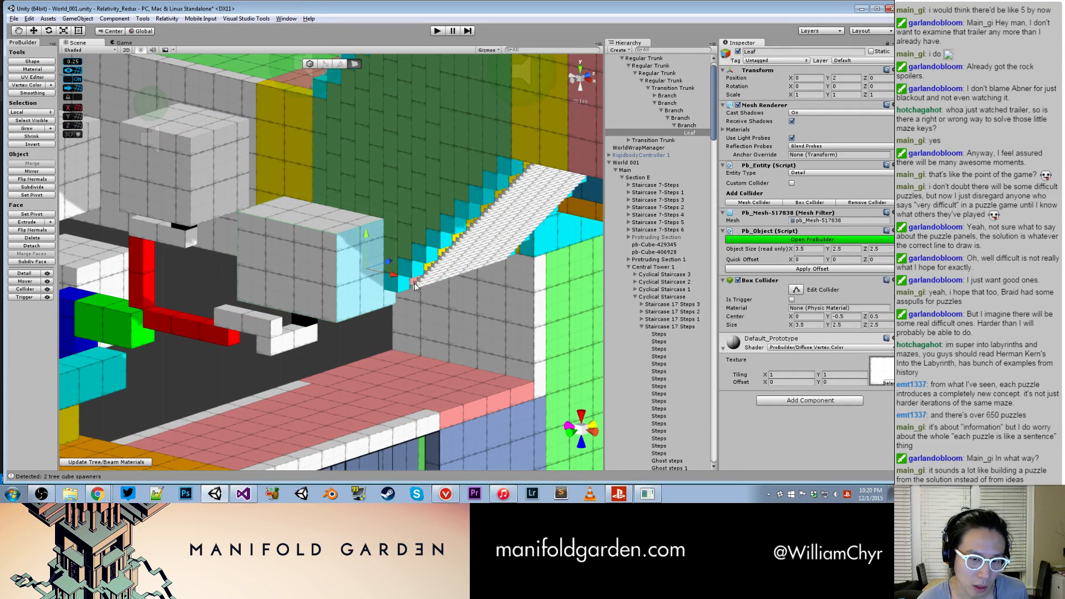
pyautogui.moveTo(393, 275); pyautogui.dragTo(365, 269)
pyautogui.press('g')
pyautogui.hotkey('ctrl', 'j')
# - Reparent the white branch carrying the leaf directly under the horizontal red branch and move it onto that branch's end
pyautogui.keyDown('alt'); pyautogui.moveTo(380, 317); pyautogui.dragTo(235, 202); pyautogui.keyUp('alt')
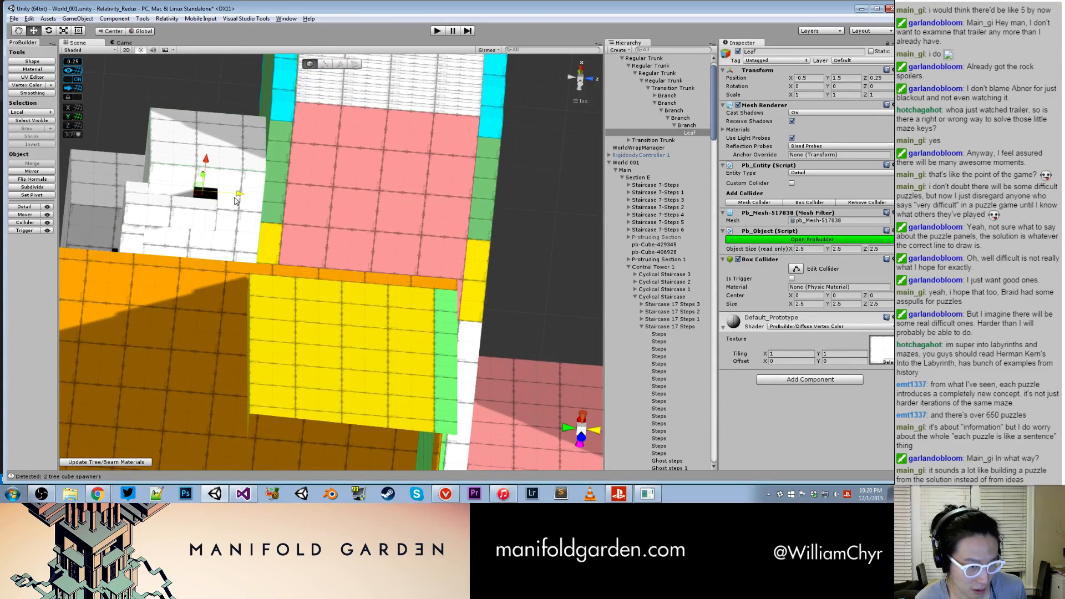
pyautogui.moveTo(206, 165); pyautogui.dragTo(321, 207)
pyautogui.click(321, 206)
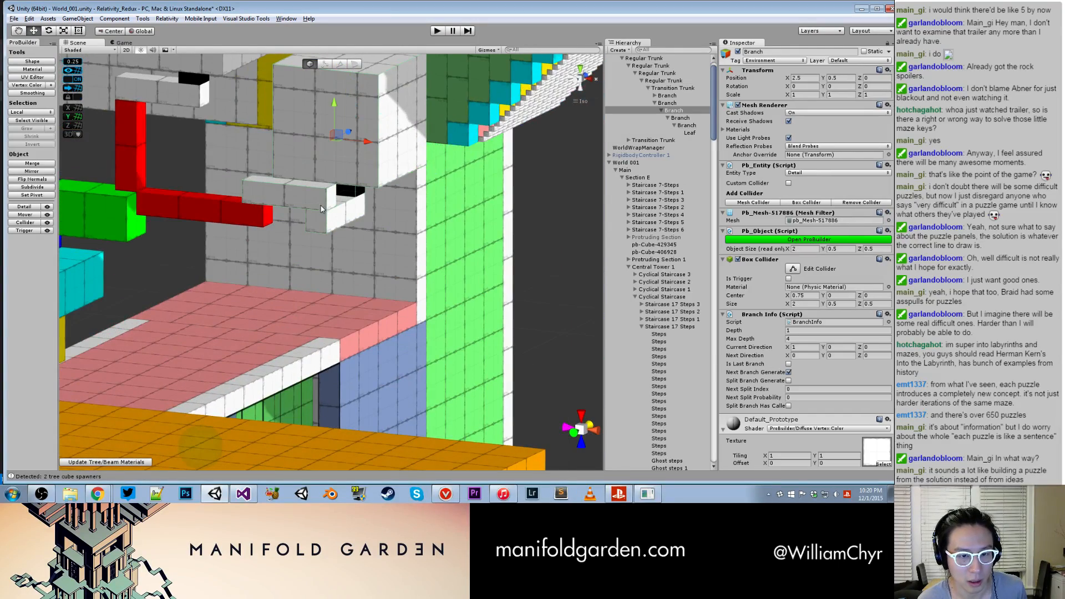
pyautogui.click(326, 224)
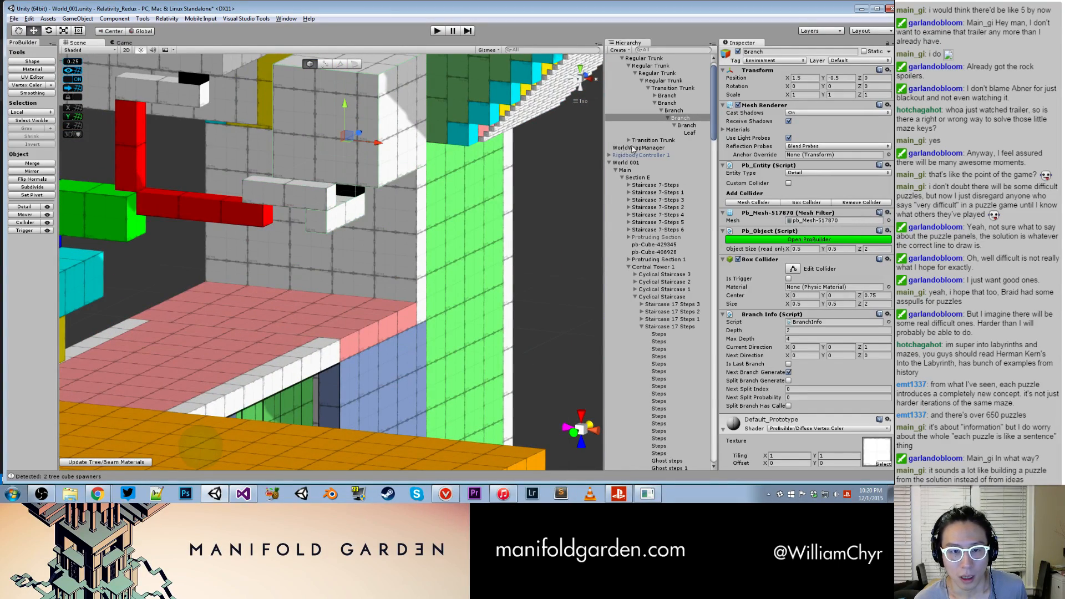
pyautogui.moveTo(679, 119); pyautogui.dragTo(674, 104)
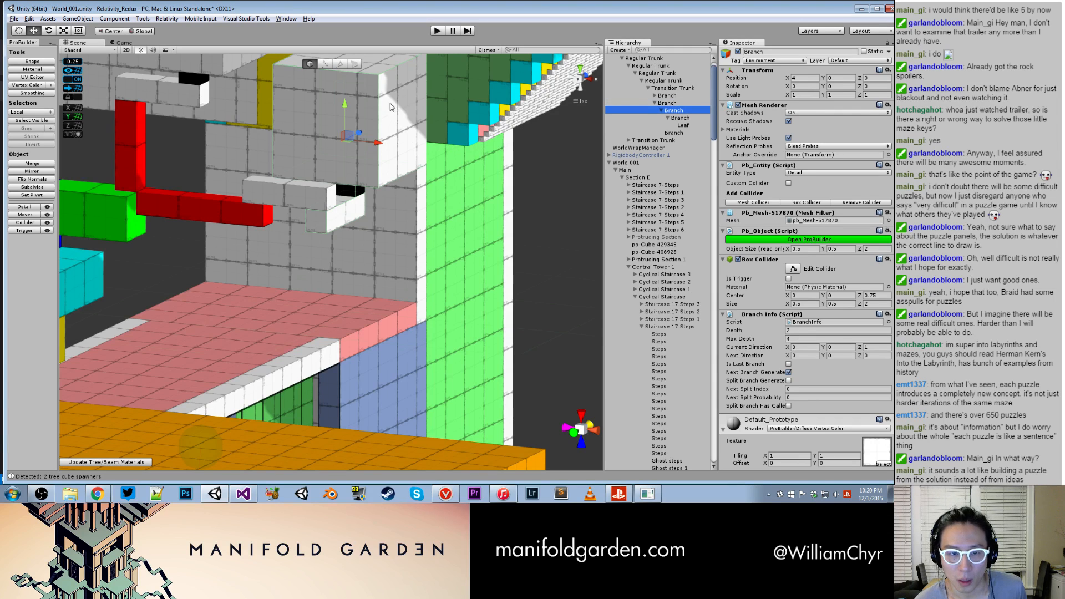
pyautogui.moveTo(345, 105); pyautogui.dragTo(348, 148)
pyautogui.moveTo(373, 183); pyautogui.dragTo(272, 172)
# - Delete the leftover intermediate branch that no longer carries a leaf
pyautogui.click(279, 215)
pyautogui.rightClick(673, 133)
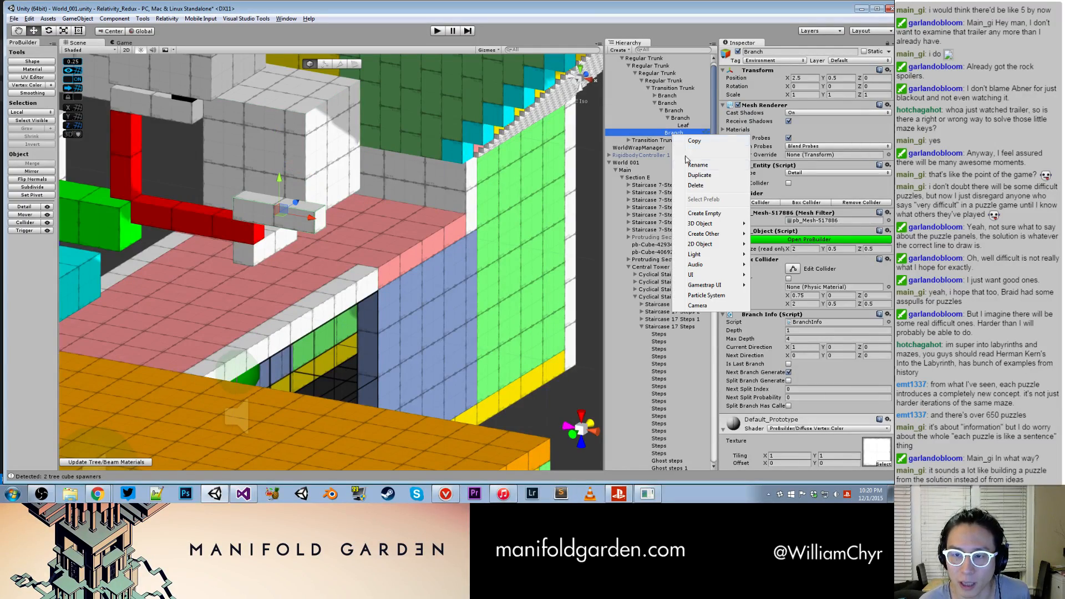
pyautogui.click(697, 186)
# - Shorten the white branch on top of the vertical red branch to a length of 1
pyautogui.keyDown('alt'); pyautogui.moveTo(387, 217); pyautogui.dragTo(411, 192); pyautogui.keyUp('alt')
pyautogui.moveTo(229, 165); pyautogui.dragTo(318, 197, button='middle')
pyautogui.keyDown('alt'); pyautogui.moveTo(318, 197); pyautogui.dragTo(304, 131); pyautogui.keyUp('alt')
pyautogui.click(304, 129)
pyautogui.keyDown('alt'); pyautogui.moveTo(320, 91); pyautogui.dragTo(272, 174); pyautogui.keyUp('alt')
pyautogui.scroll(10, 272, 174)
pyautogui.moveTo(291, 119); pyautogui.dragTo(289, 206, button='middle')
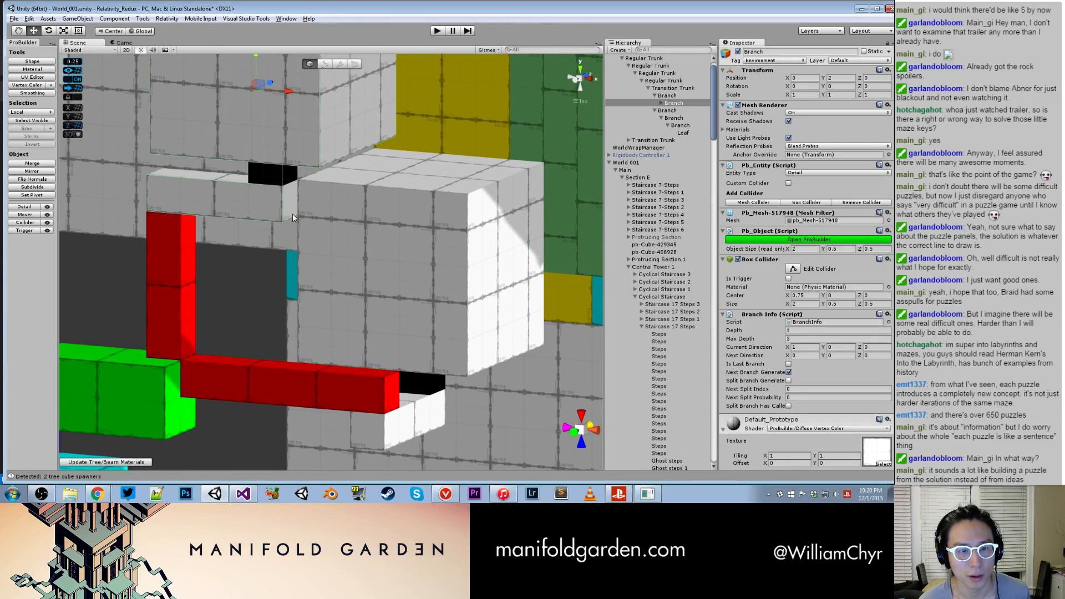
pyautogui.press('g')
pyautogui.click(288, 207)
pyautogui.moveTo(299, 207); pyautogui.dragTo(233, 201)
pyautogui.press('g')
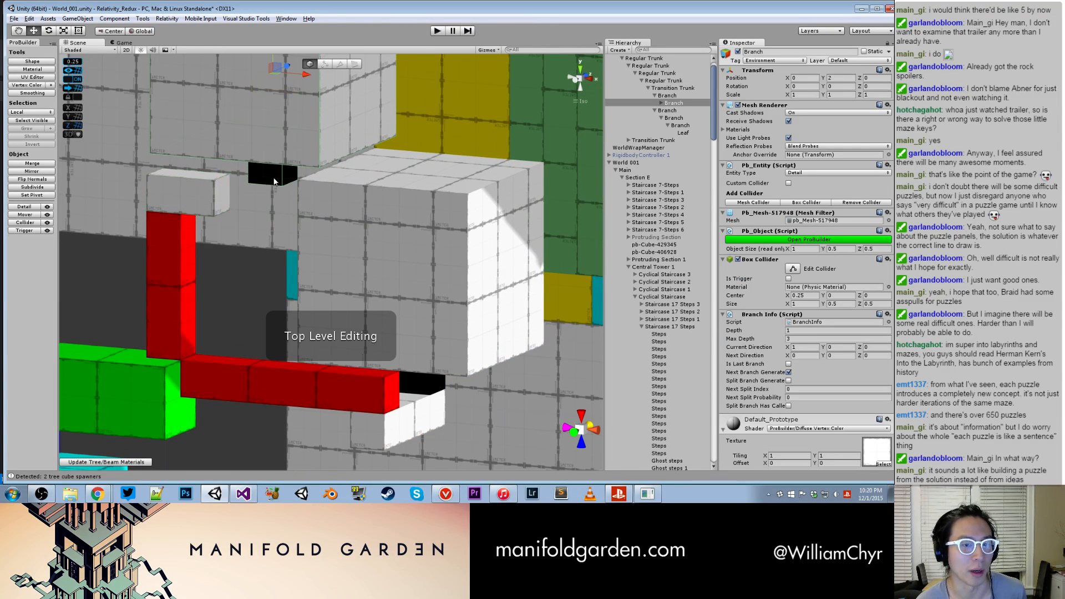
# - Move the black branch with its leaf onto the end of the shortened white branch
pyautogui.click(274, 176)
pyautogui.moveTo(290, 164); pyautogui.dragTo(328, 326, button='middle')
pyautogui.moveTo(339, 239); pyautogui.dragTo(271, 233)
pyautogui.scroll(-10, 288, 255)
# - Lengthen the horizontal red branch to 2.5 by moving its end face outward, and reset its pivot
pyautogui.keyDown('alt'); pyautogui.moveTo(306, 288); pyautogui.dragTo(327, 271); pyautogui.keyUp('alt')
pyautogui.keyDown('alt'); pyautogui.moveTo(360, 368); pyautogui.dragTo(362, 419); pyautogui.keyUp('alt')
pyautogui.moveTo(362, 419); pyautogui.dragTo(328, 289, button='middle')
pyautogui.click(327, 289)
pyautogui.keyDown('alt'); pyautogui.moveTo(328, 289); pyautogui.dragTo(340, 331); pyautogui.keyUp('alt')
pyautogui.press('g')
pyautogui.click(360, 335)
pyautogui.press('g')
pyautogui.click(395, 319)
pyautogui.moveTo(412, 270); pyautogui.dragTo(381, 262)
pyautogui.keyDown('alt'); pyautogui.moveTo(380, 262); pyautogui.dragTo(416, 217); pyautogui.keyUp('alt')
pyautogui.press('g')
pyautogui.click(352, 270)
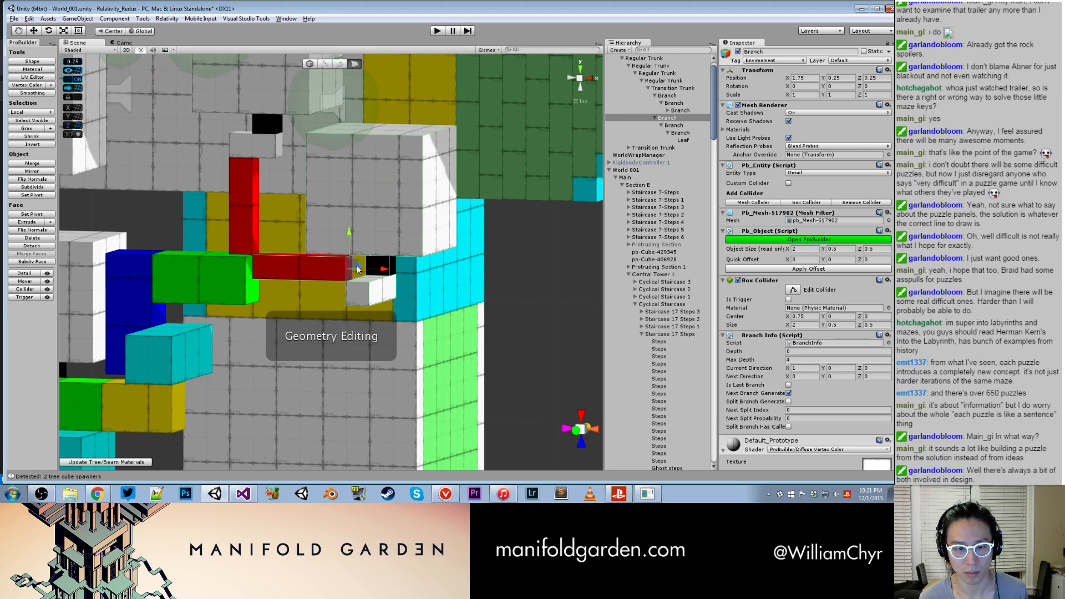
pyautogui.moveTo(382, 272); pyautogui.dragTo(401, 272)
pyautogui.hotkey('ctrl', 'j')
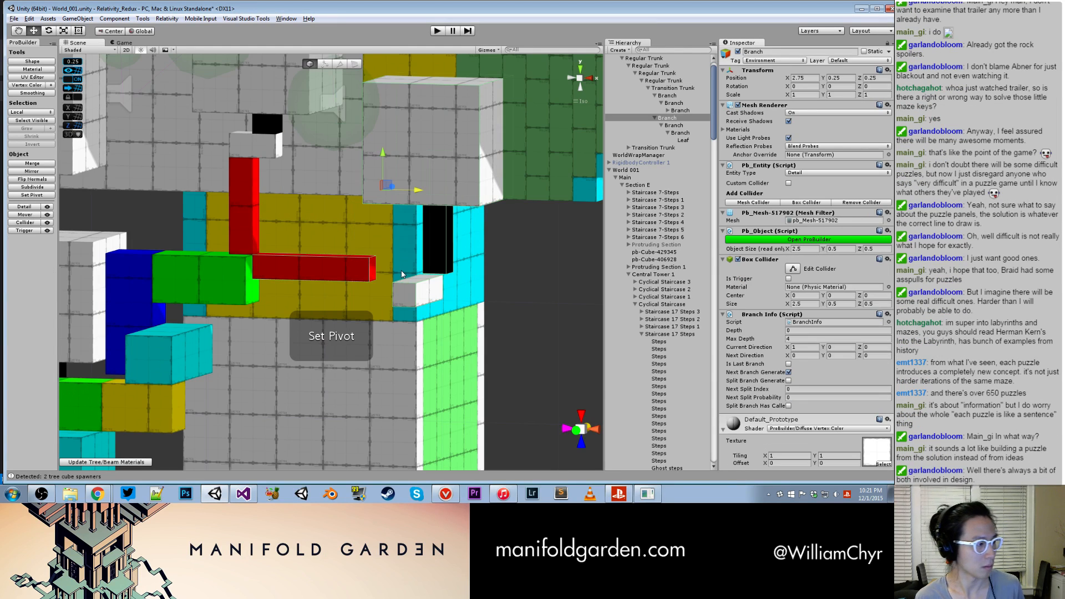
# - Move the white branch carrying the leaf back against the lengthened red branch's end, at X 1
pyautogui.scroll(-5, 402, 274)
pyautogui.keyDown('alt'); pyautogui.moveTo(422, 244); pyautogui.dragTo(455, 254); pyautogui.keyUp('alt')
pyautogui.click(406, 300)
pyautogui.keyDown('alt'); pyautogui.moveTo(406, 300); pyautogui.dragTo(310, 207); pyautogui.keyUp('alt')
pyautogui.click(364, 270)
pyautogui.keyDown('alt'); pyautogui.moveTo(364, 271); pyautogui.dragTo(467, 312); pyautogui.keyUp('alt')
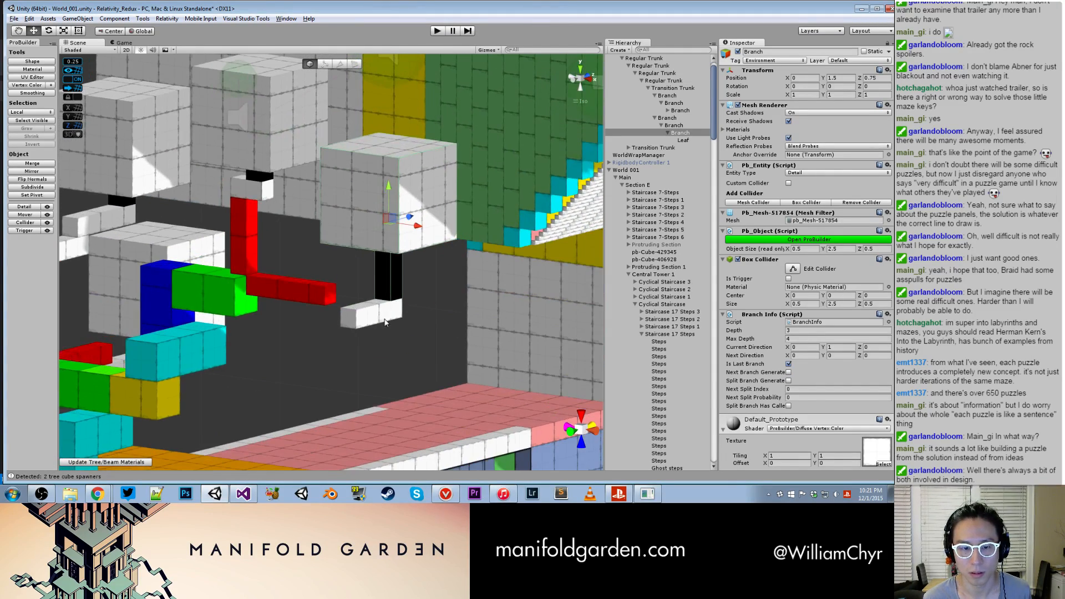
pyautogui.click(385, 321)
pyautogui.moveTo(411, 242); pyautogui.dragTo(347, 250)
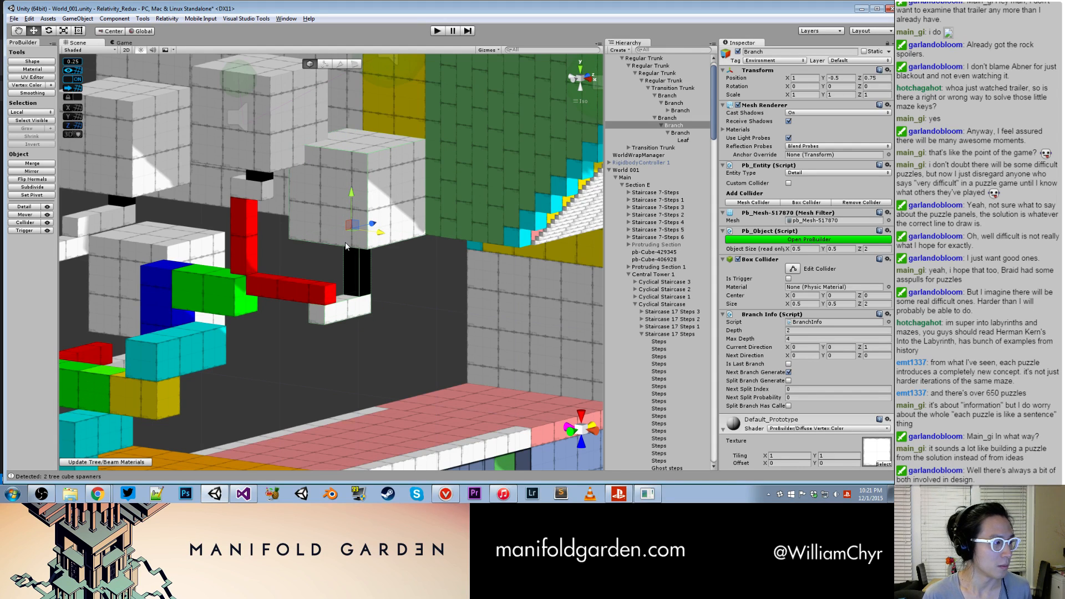
# - Rotate the white branch carrying the leaf and reposition it at the end of the horizontal red branch
pyautogui.keyDown('alt'); pyautogui.moveTo(388, 312); pyautogui.dragTo(358, 337); pyautogui.keyUp('alt')
pyautogui.press('e')
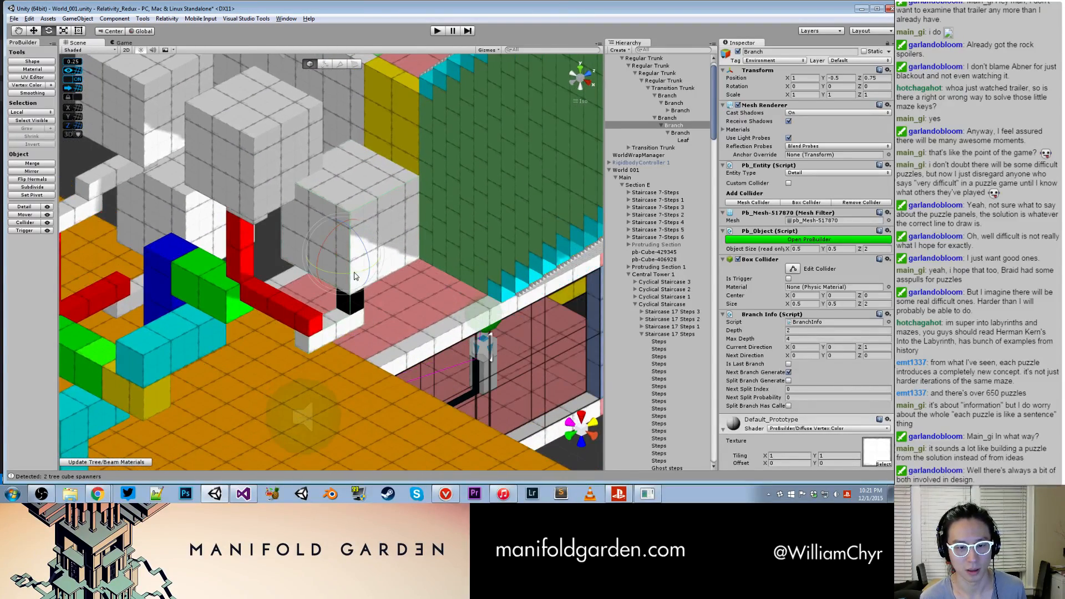
pyautogui.moveTo(352, 272); pyautogui.dragTo(168, 276)
pyautogui.press('w')
pyautogui.moveTo(369, 241); pyautogui.dragTo(408, 237)
pyautogui.click(304, 283)
pyautogui.press('e')
pyautogui.press('w')
pyautogui.moveTo(373, 249); pyautogui.dragTo(374, 249, button='middle')
# - Center the leaf over the black branch and raise it to Y 3.75
pyautogui.moveTo(348, 239); pyautogui.dragTo(365, 126)
pyautogui.click(371, 190)
pyautogui.keyDown('alt'); pyautogui.moveTo(365, 205); pyautogui.dragTo(344, 274); pyautogui.keyUp('alt')
pyautogui.scroll(4, 344, 275)
# - Shorten the black branch under the leaf to a height of 1.5 and lower the leaf onto it
pyautogui.click(349, 261)
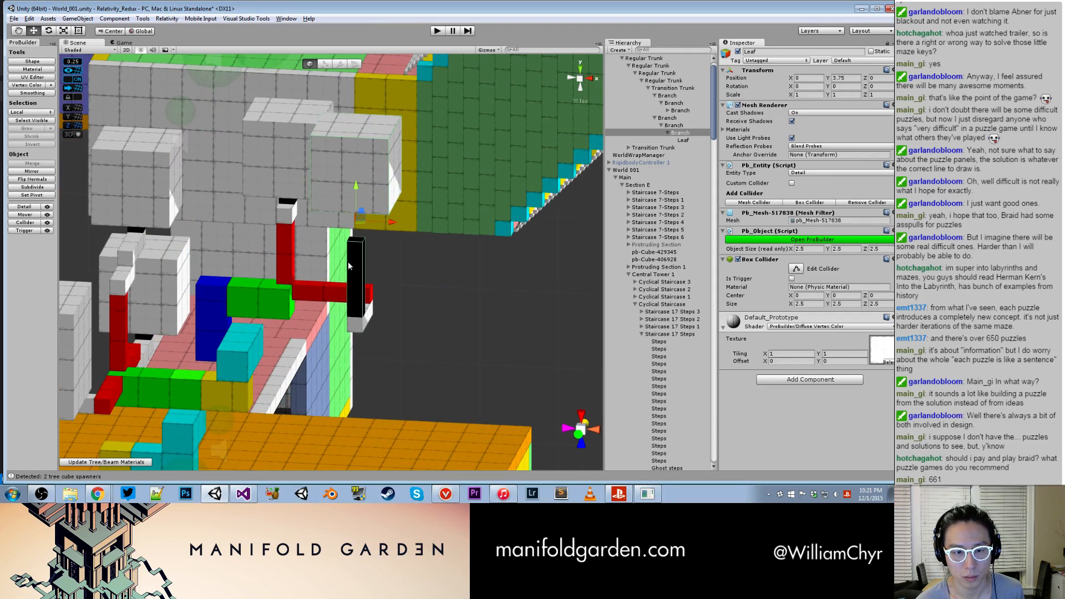
pyautogui.press('g')
pyautogui.click(360, 241)
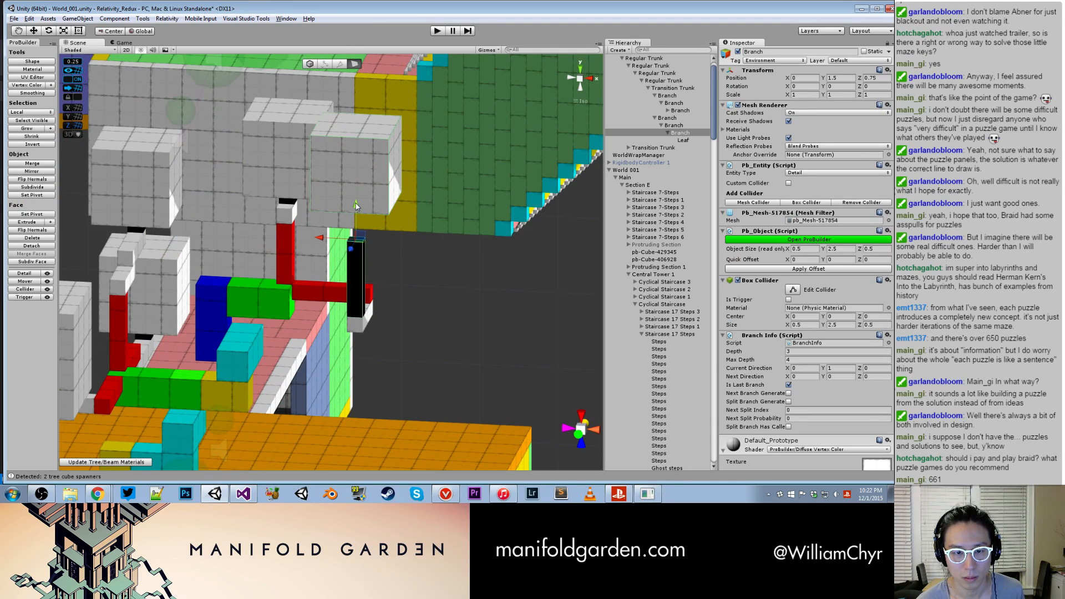
pyautogui.moveTo(356, 207); pyautogui.dragTo(358, 236)
pyautogui.press('g')
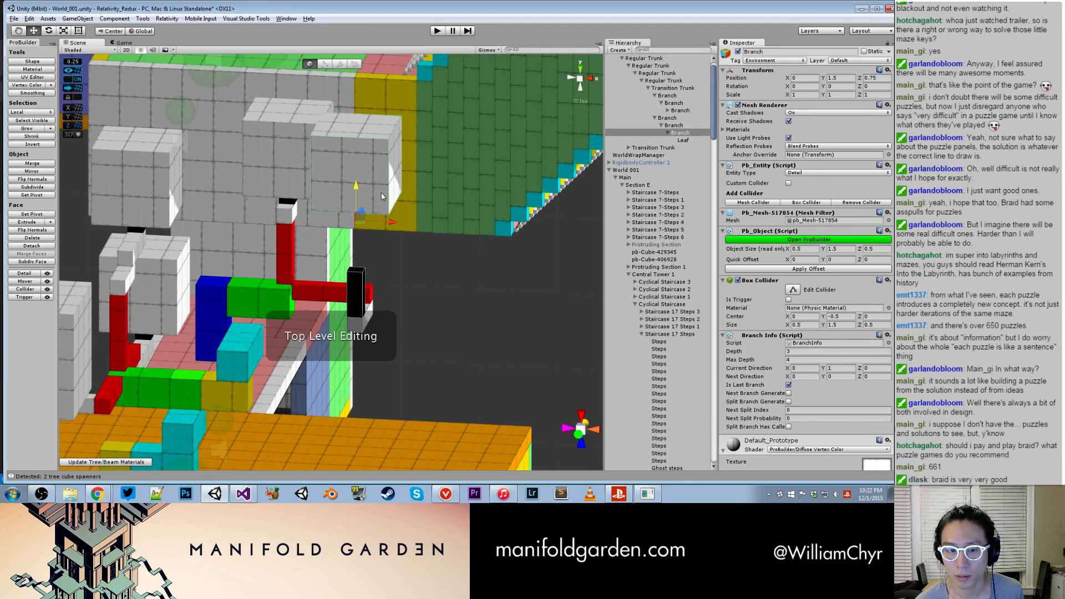
pyautogui.click(380, 184)
pyautogui.moveTo(358, 134); pyautogui.dragTo(440, 219)
# - Move the long white branch with its leaf on the other Transition Trunk to Z 1.5
pyautogui.moveTo(440, 219); pyautogui.dragTo(575, 157, button='middle')
pyautogui.keyDown('alt'); pyautogui.moveTo(575, 156); pyautogui.dragTo(547, 124); pyautogui.keyUp('alt')
pyautogui.moveTo(405, 258); pyautogui.dragTo(483, 211, button='middle')
pyautogui.keyDown('alt'); pyautogui.moveTo(483, 210); pyautogui.dragTo(490, 284); pyautogui.keyUp('alt')
pyautogui.click(337, 255)
pyautogui.keyDown('alt'); pyautogui.moveTo(333, 253); pyautogui.dragTo(316, 225); pyautogui.keyUp('alt')
pyautogui.scroll(5, 322, 230)
pyautogui.click(333, 222)
pyautogui.press('g')
pyautogui.press('g')
pyautogui.click(307, 239)
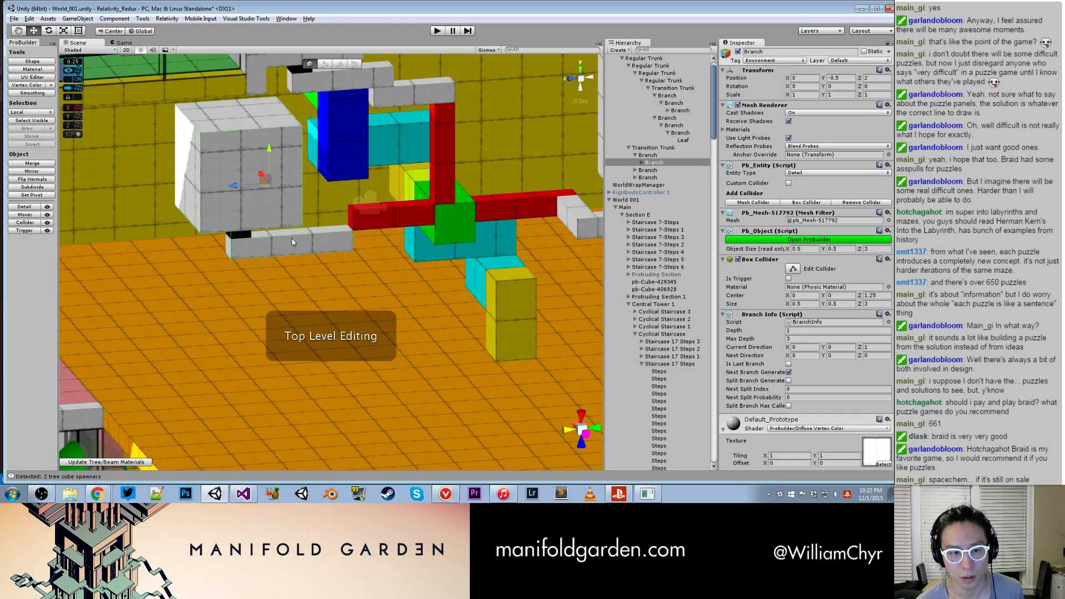
pyautogui.moveTo(235, 186); pyautogui.dragTo(364, 269)
# - Rotate that long white branch with its leaf to -90 degrees around Y
pyautogui.press('r')
pyautogui.press('e')
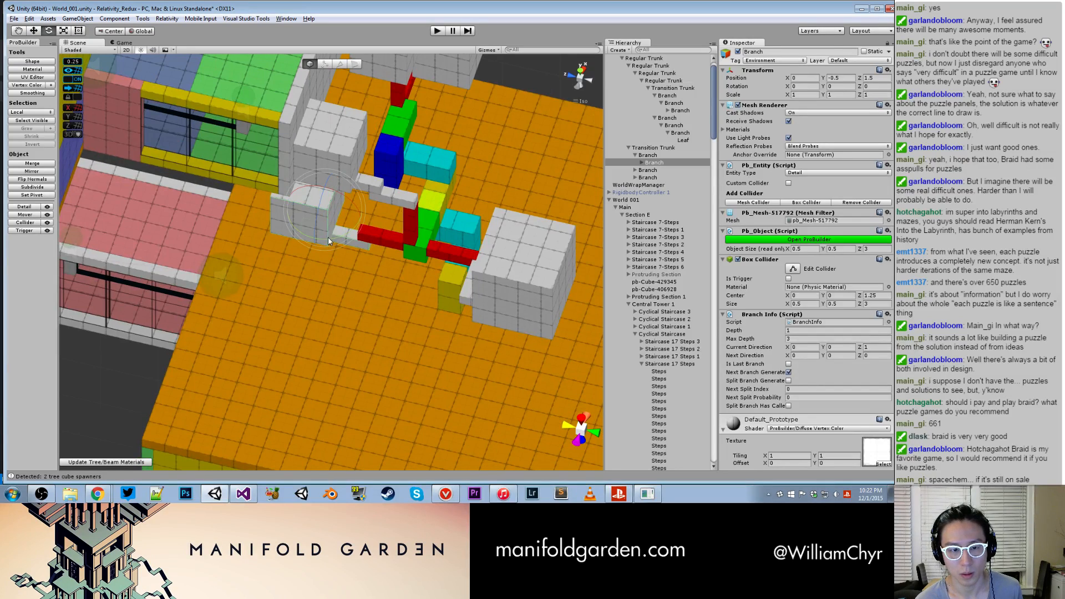
pyautogui.keyDown('ctrl'); pyautogui.moveTo(328, 237); pyautogui.dragTo(416, 210); pyautogui.keyUp('ctrl')
pyautogui.press('w')
pyautogui.keyDown('alt'); pyautogui.moveTo(305, 249); pyautogui.dragTo(466, 180); pyautogui.keyUp('alt')
pyautogui.scroll(5, 333, 206)
pyautogui.moveTo(250, 213); pyautogui.dragTo(389, 122)
pyautogui.scroll(3, 230, 265)
pyautogui.moveTo(274, 196); pyautogui.dragTo(372, 198)
pyautogui.scroll(-5, 372, 150)
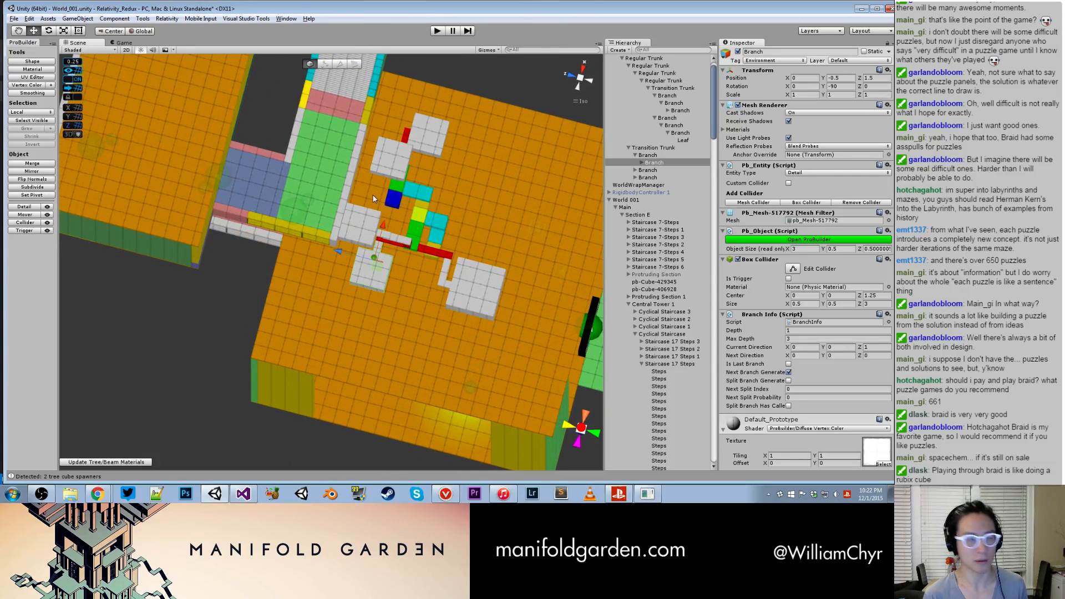
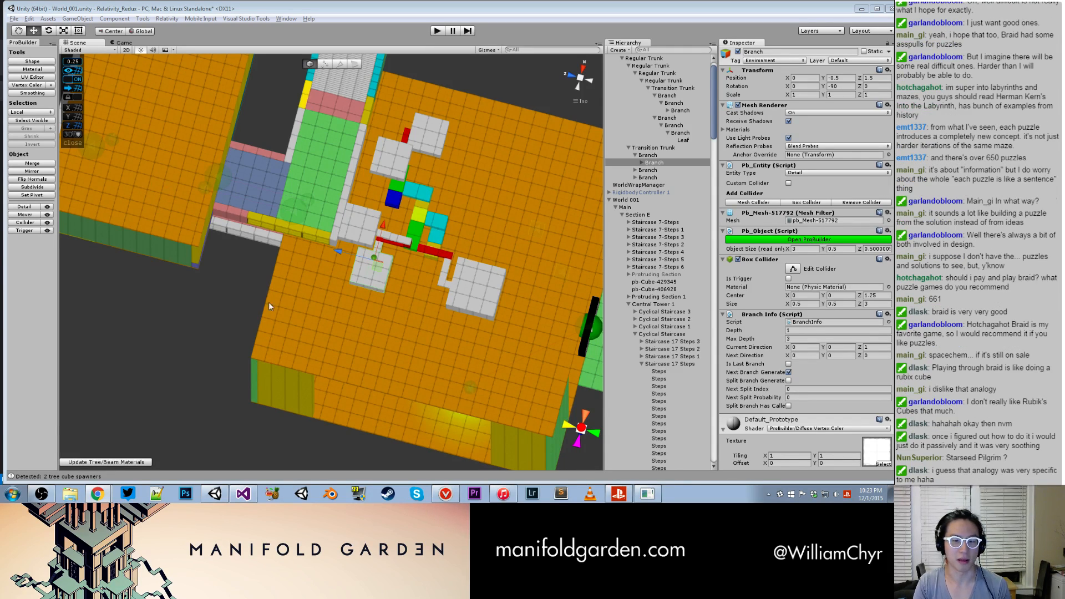
# - Duplicate the whole Tree (24x24x30) 1 object and collapse the original's hierarchy
pyautogui.keyDown('alt'); pyautogui.moveTo(421, 332); pyautogui.dragTo(440, 249); pyautogui.keyUp('alt')
pyautogui.click(431, 273)
pyautogui.moveTo(406, 189); pyautogui.dragTo(470, 424)
pyautogui.moveTo(470, 424); pyautogui.dragTo(358, 374, button='middle')
pyautogui.keyDown('alt'); pyautogui.moveTo(359, 374); pyautogui.dragTo(327, 108); pyautogui.keyUp('alt')
pyautogui.click(644, 59)
pyautogui.rightClick(644, 57)
pyautogui.click(661, 97)
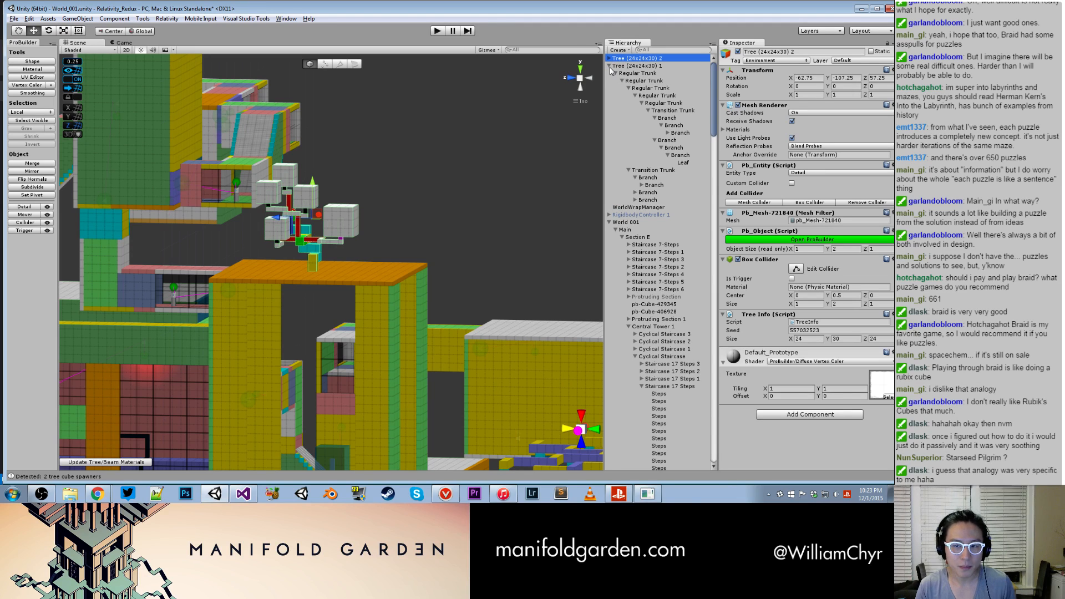
pyautogui.click(609, 65)
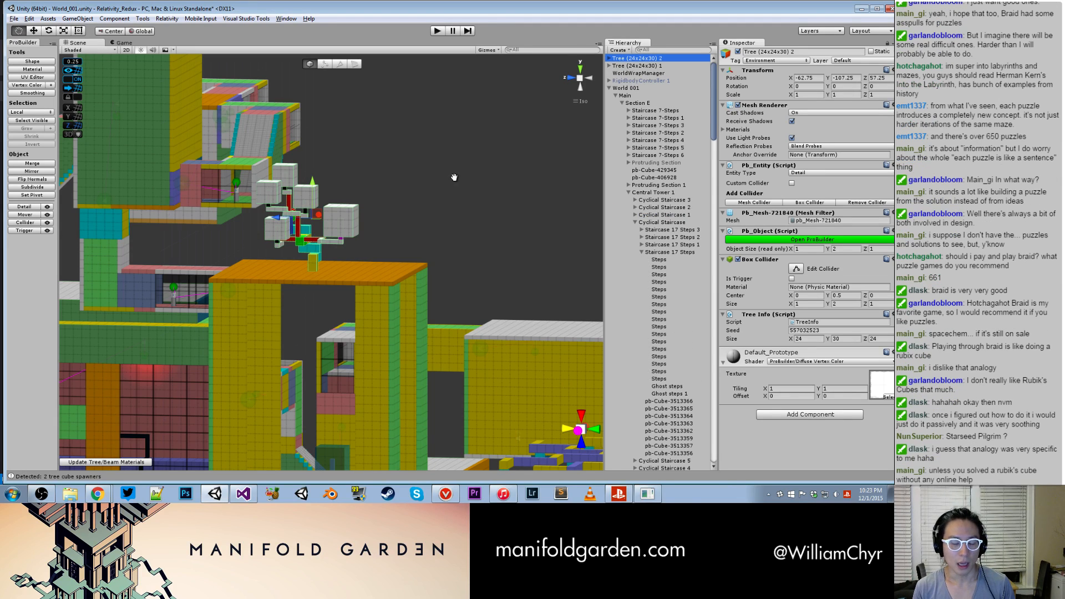
# - Move the duplicated tree down into the tree room to X -62.25, Y -143.75, Z 56.75
pyautogui.moveTo(424, 178); pyautogui.dragTo(375, 184, button='middle')
pyautogui.moveTo(304, 213); pyautogui.dragTo(308, 404)
pyautogui.moveTo(317, 366); pyautogui.dragTo(340, 154, button='middle')
pyautogui.keyDown('alt'); pyautogui.moveTo(341, 155); pyautogui.dragTo(317, 290); pyautogui.keyUp('alt')
pyautogui.scroll(5, 316, 291)
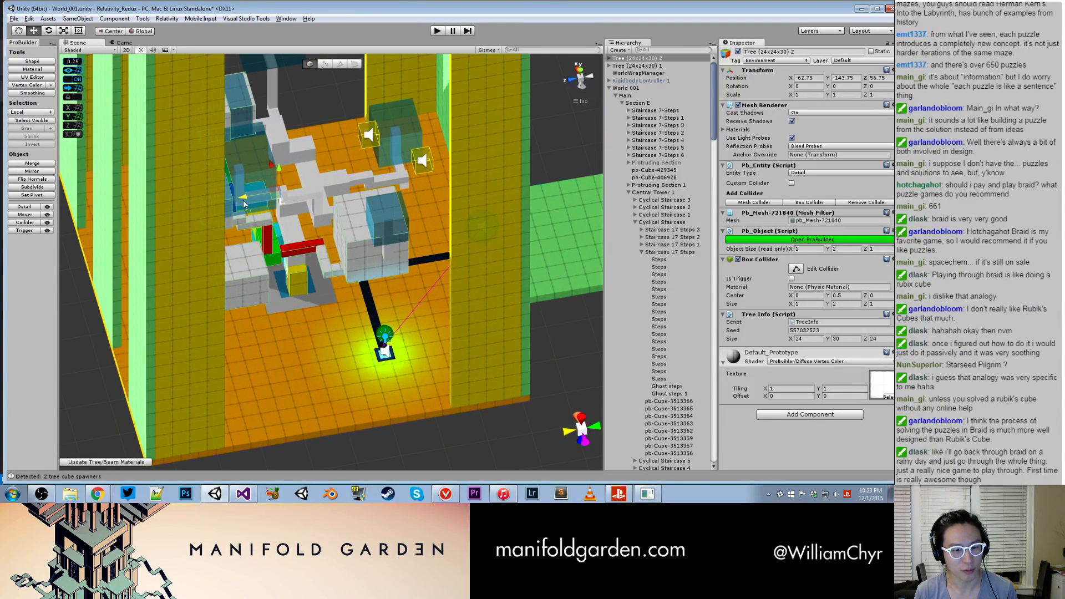
pyautogui.moveTo(274, 175); pyautogui.dragTo(265, 167)
pyautogui.moveTo(265, 167); pyautogui.dragTo(249, 341, button='middle')
pyautogui.keyDown('alt'); pyautogui.moveTo(249, 341); pyautogui.dragTo(477, 198); pyautogui.keyUp('alt')
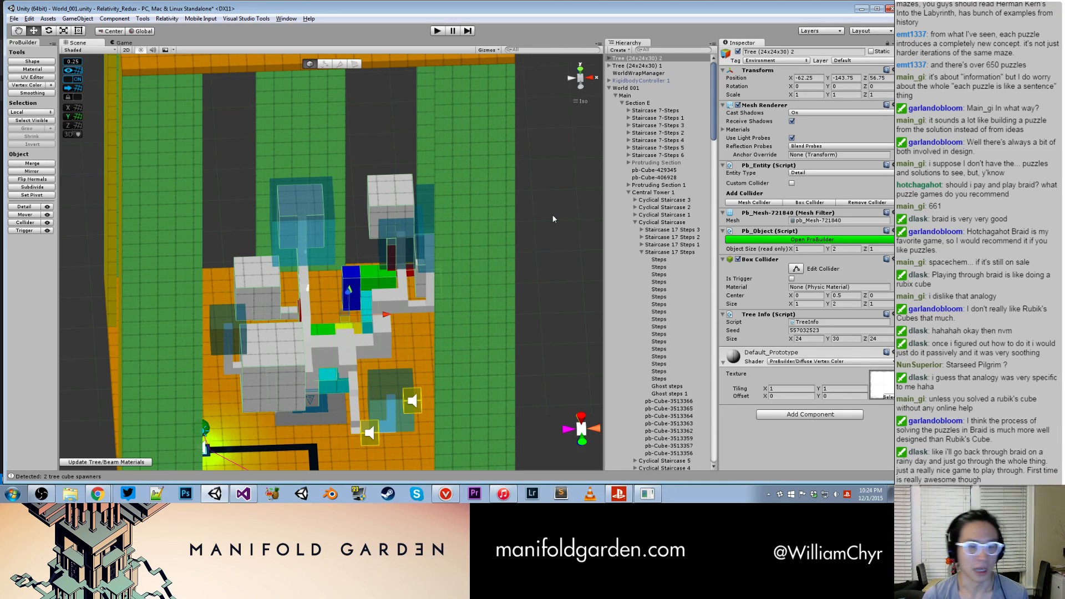
# - Deactivate the existing Tree Combo - Blue object that overlaps the duplicated tree in the tree room
pyautogui.keyDown('alt'); pyautogui.moveTo(461, 255); pyautogui.dragTo(328, 311); pyautogui.keyUp('alt')
pyautogui.scroll(5, 333, 299)
pyautogui.moveTo(337, 285); pyautogui.dragTo(389, 229, button='middle')
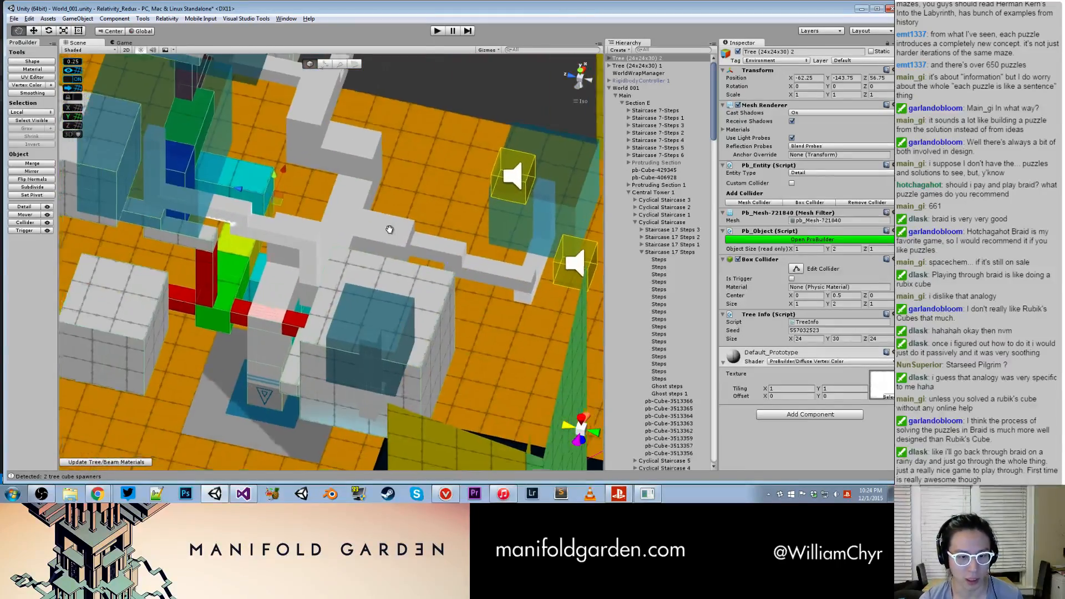
pyautogui.click(389, 229)
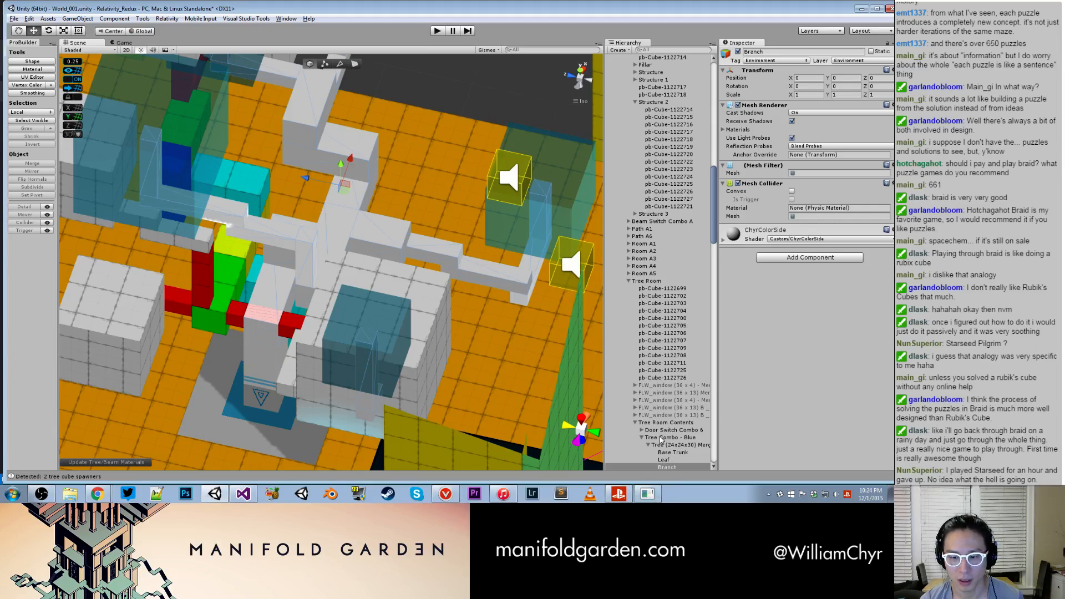
pyautogui.click(660, 438)
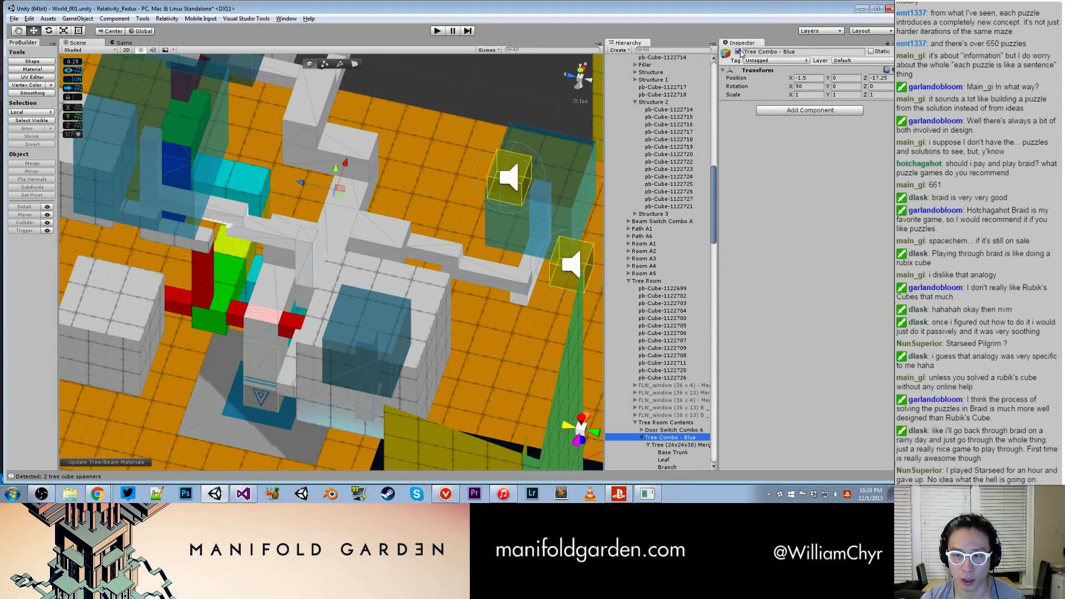
pyautogui.click(739, 52)
pyautogui.scroll(-5, 482, 190)
pyautogui.keyDown('alt'); pyautogui.moveTo(483, 190); pyautogui.dragTo(443, 282); pyautogui.keyUp('alt')
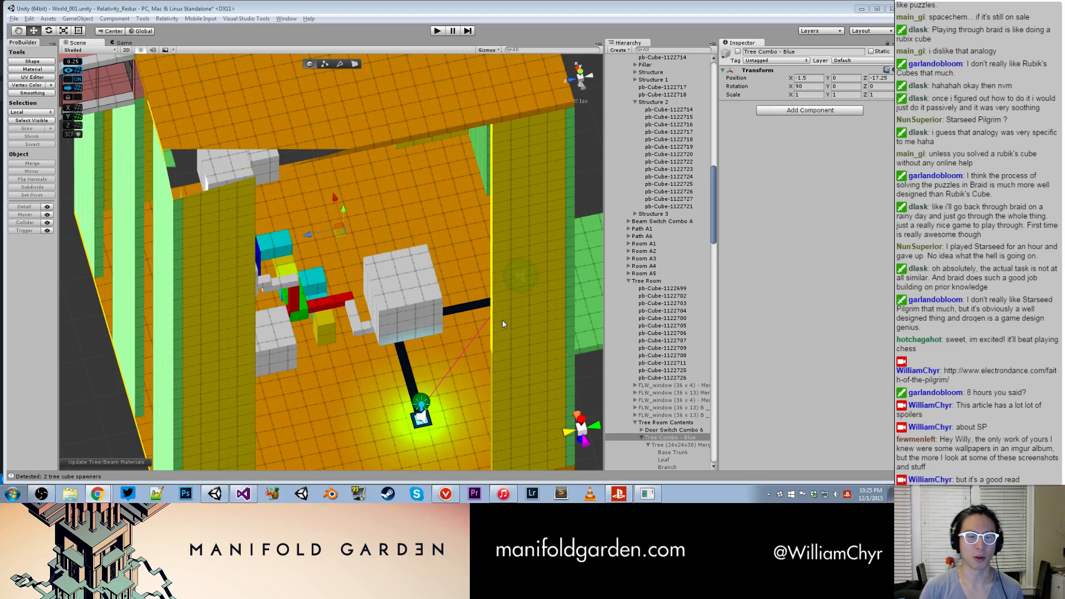
# - Try to finalize Tree (24x24x30) 2 with the Tree Finalizer, adding a tree base cube, soil and 2 spawn cubes
pyautogui.keyDown('alt'); pyautogui.moveTo(342, 264); pyautogui.dragTo(271, 126); pyautogui.keyUp('alt')
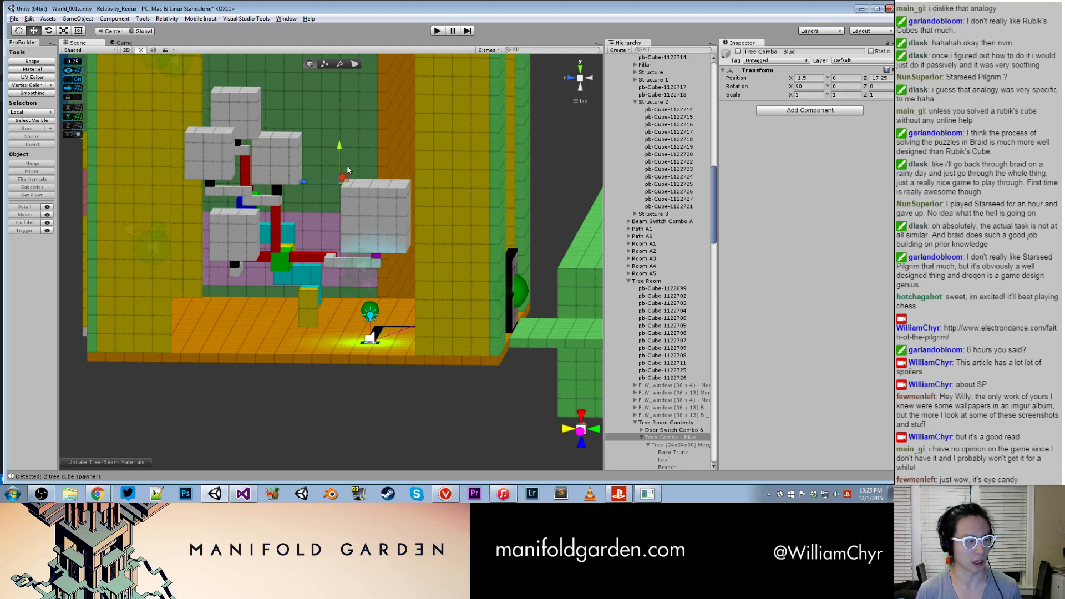
pyautogui.keyDown('alt'); pyautogui.moveTo(325, 182); pyautogui.dragTo(293, 150); pyautogui.keyUp('alt')
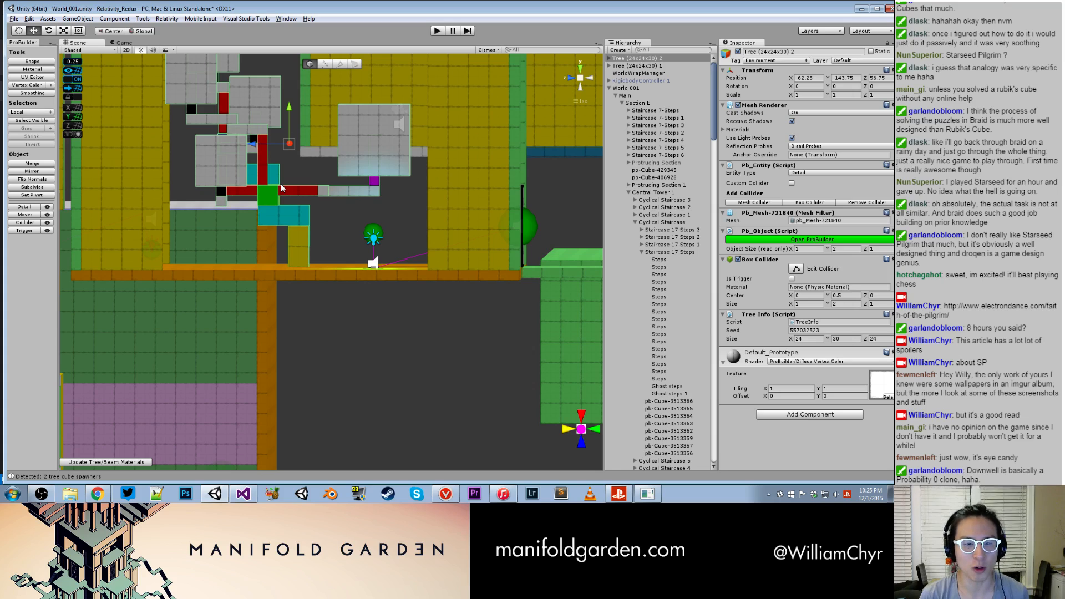
pyautogui.hotkey('ctrl', 'shift', 't')
pyautogui.click(74, 203)
pyautogui.click(74, 211)
pyautogui.moveTo(80, 219); pyautogui.dragTo(186, 219)
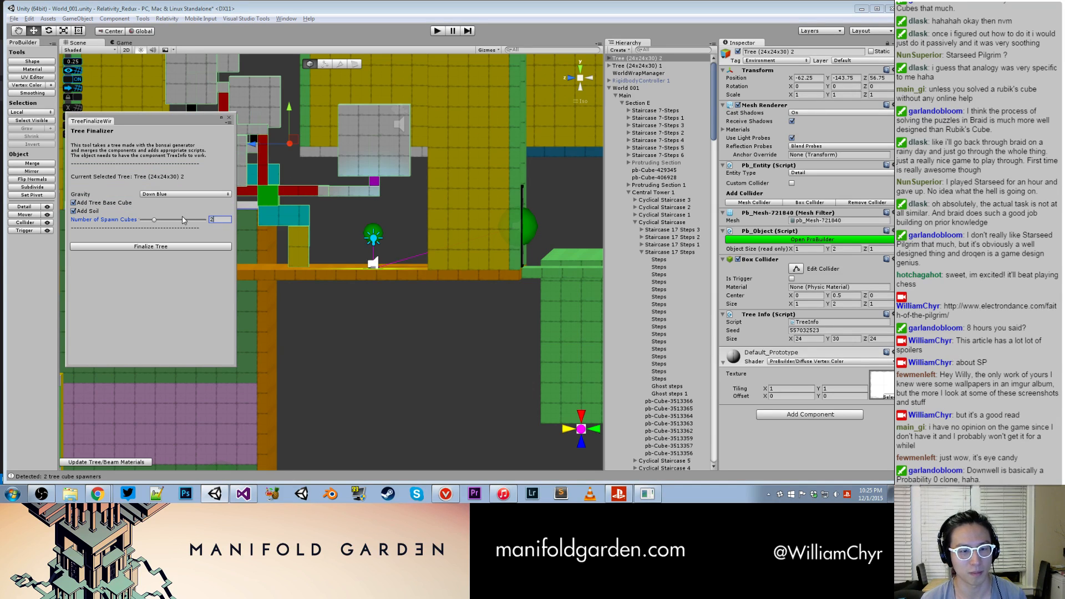
pyautogui.click(180, 246)
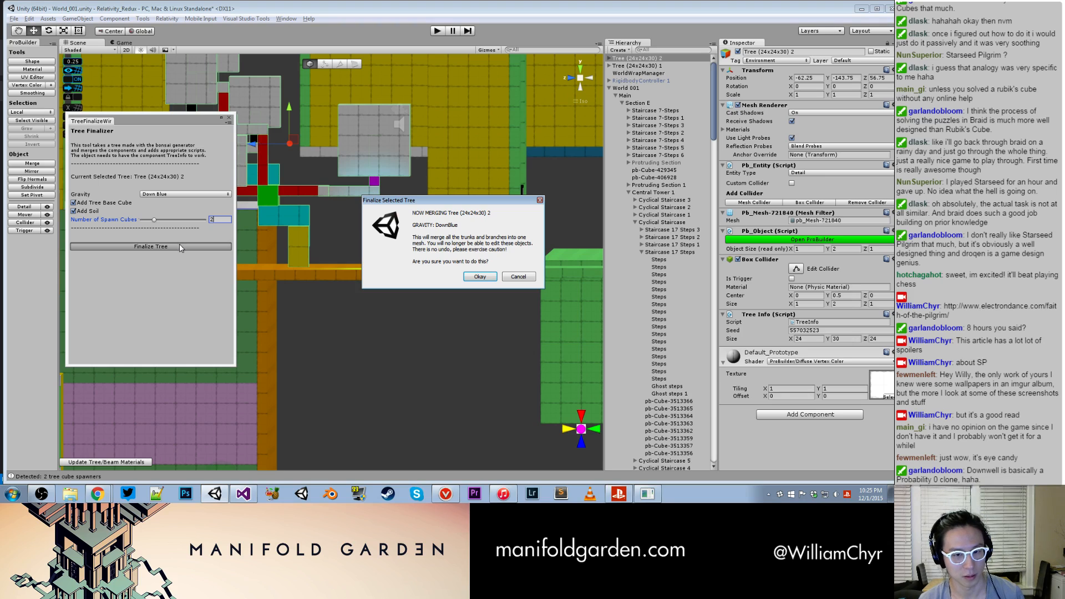
pyautogui.click(479, 277)
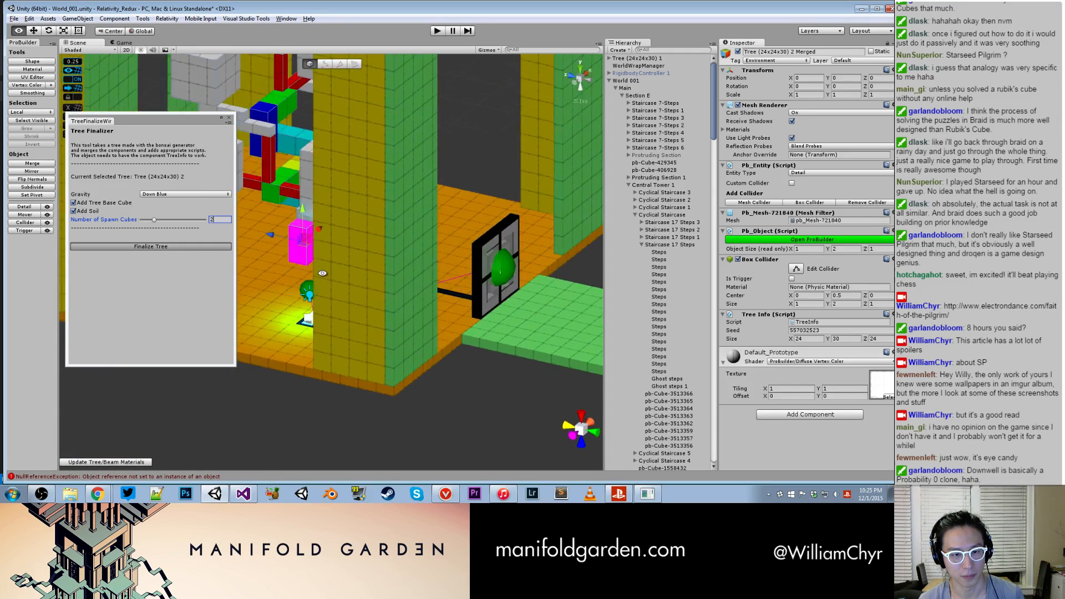
# - Close the Tree Finalizer and delete the leftover Rest Of The Tree object
pyautogui.click(230, 119)
pyautogui.scroll(-15, 638, 311)
pyautogui.scroll(-10, 647, 346)
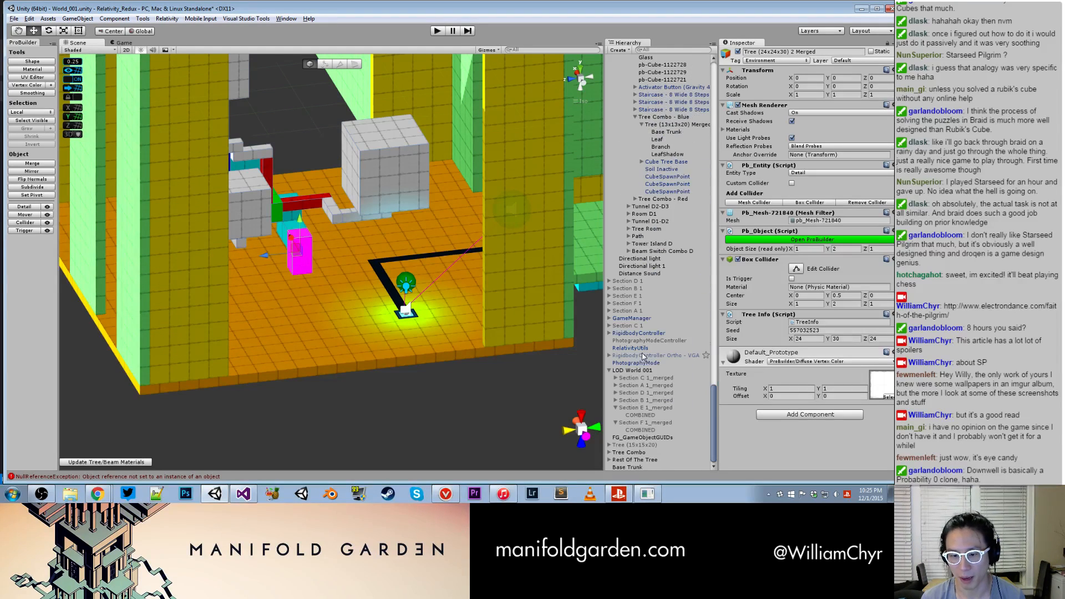
pyautogui.click(298, 207)
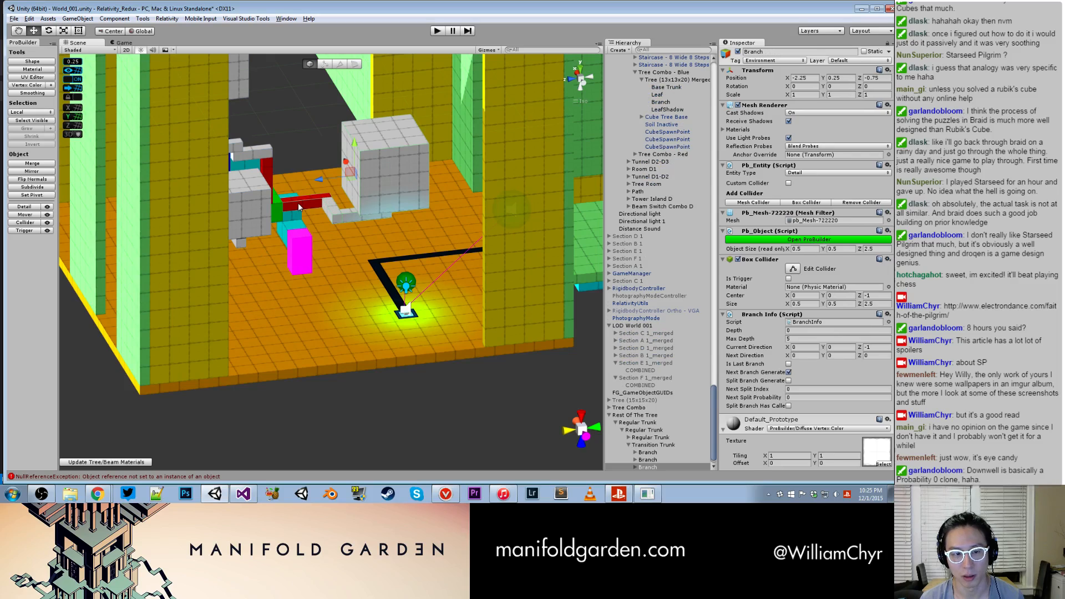
pyautogui.click(659, 409)
pyautogui.click(649, 415)
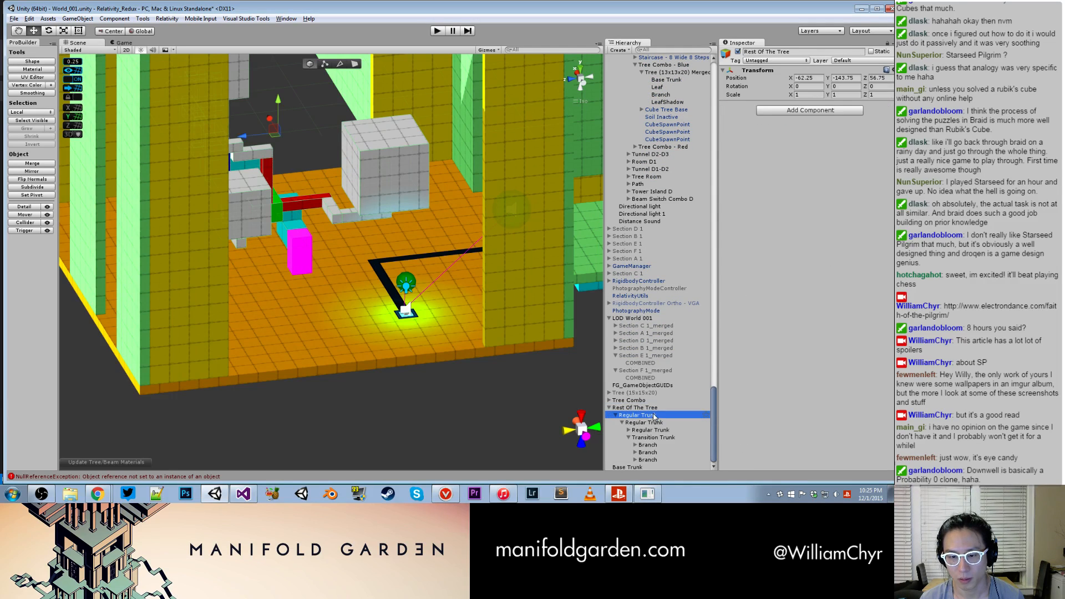
pyautogui.keyDown('alt'); pyautogui.moveTo(369, 344); pyautogui.dragTo(313, 301); pyautogui.keyUp('alt')
pyautogui.hotkey('ctrl', 'z')
pyautogui.scroll(-6, 335, 249)
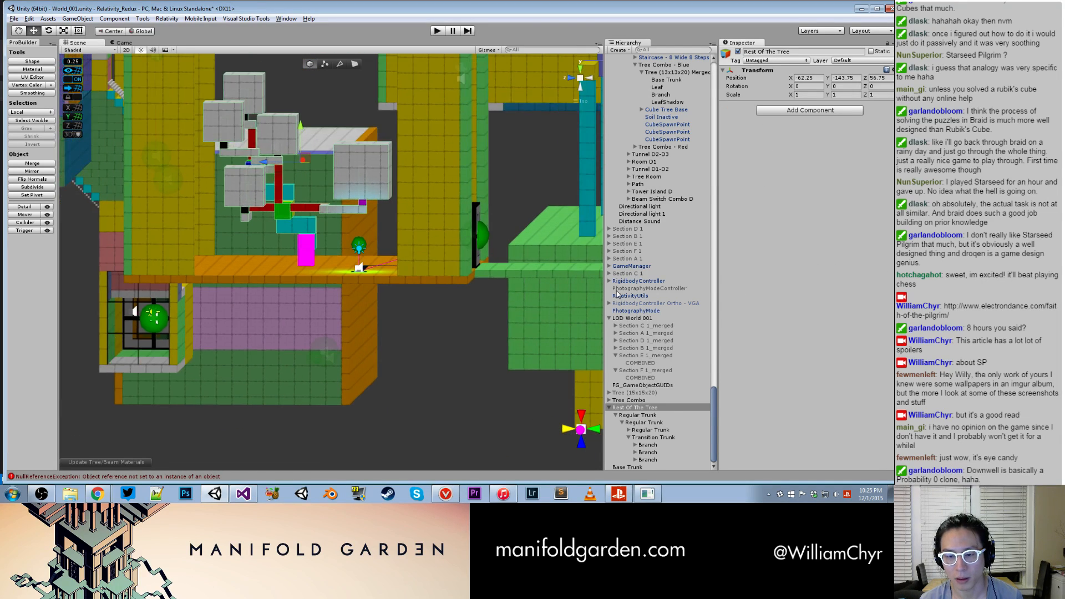
pyautogui.rightClick(668, 410)
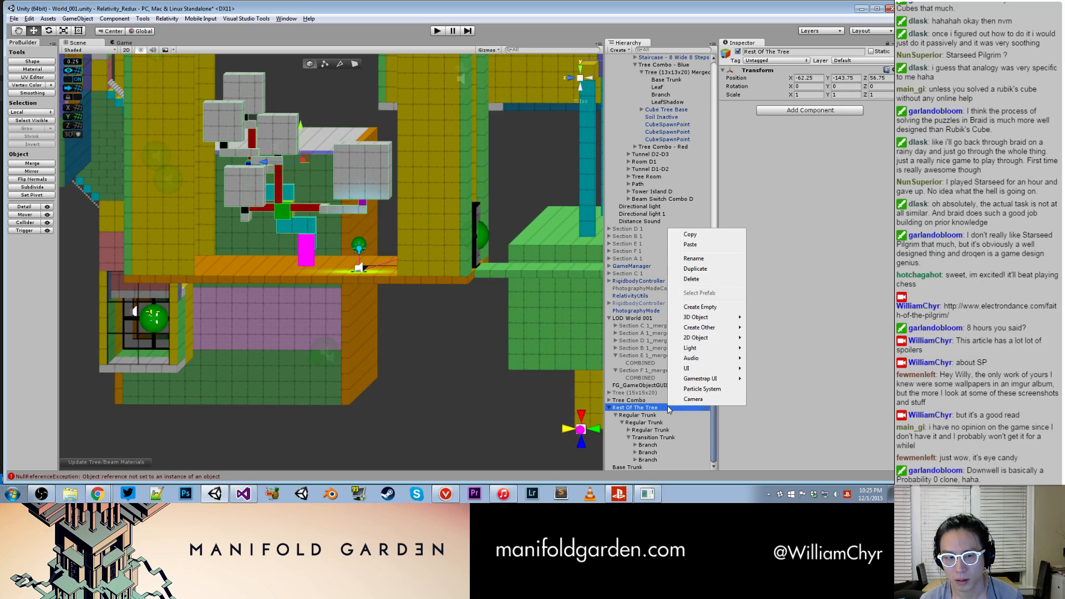
pyautogui.click(694, 278)
# - Select the original Tree (24x24x30) 1 on the platform above the tree room
pyautogui.scroll(-2, 401, 194)
pyautogui.scroll(10, 662, 100)
pyautogui.scroll(17, 662, 101)
pyautogui.click(646, 61)
pyautogui.scroll(2, 487, 118)
pyautogui.keyDown('alt'); pyautogui.moveTo(487, 118); pyautogui.dragTo(446, 220); pyautogui.keyUp('alt')
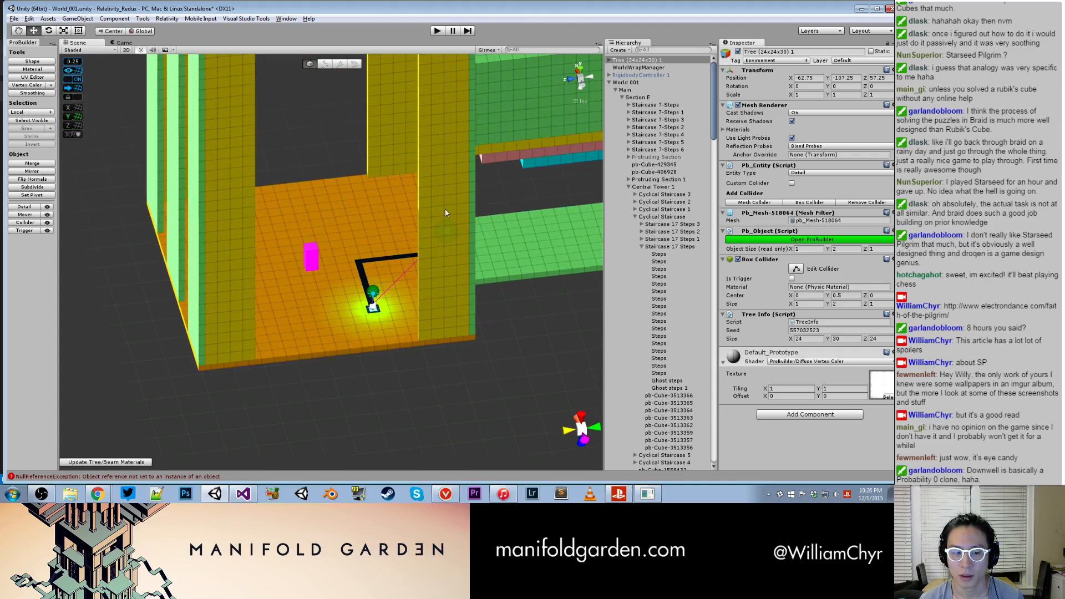
pyautogui.scroll(-4, 539, 100)
pyautogui.moveTo(539, 94); pyautogui.dragTo(513, 244, button='middle')
pyautogui.scroll(2, 514, 244)
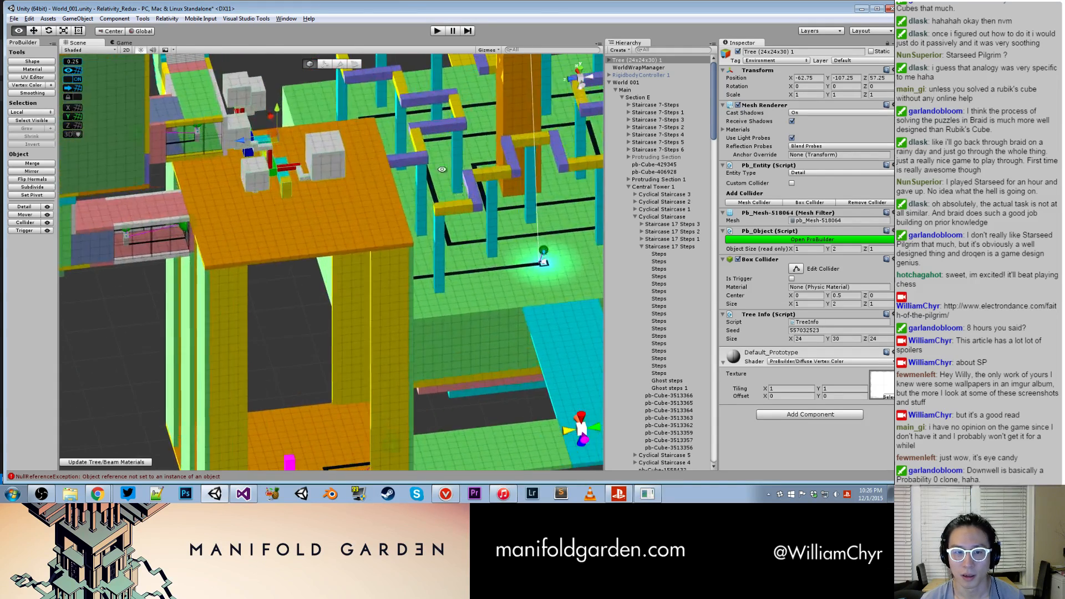
pyautogui.keyDown('alt'); pyautogui.moveTo(514, 244); pyautogui.dragTo(412, 151); pyautogui.keyUp('alt')
pyautogui.moveTo(412, 151); pyautogui.dragTo(471, 286, button='middle')
# - Duplicate the original Tree (24x24x30) 1 again and lower the copy to Y -127.25
pyautogui.hotkey('ctrl', 'shift', 't')
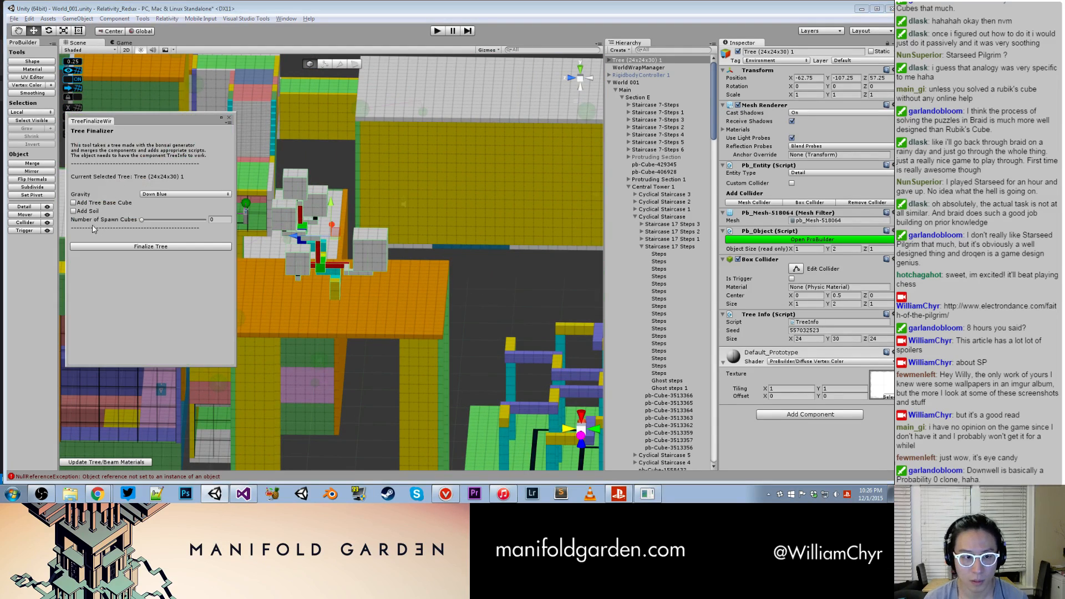
pyautogui.click(230, 118)
pyautogui.rightClick(676, 60)
pyautogui.click(695, 102)
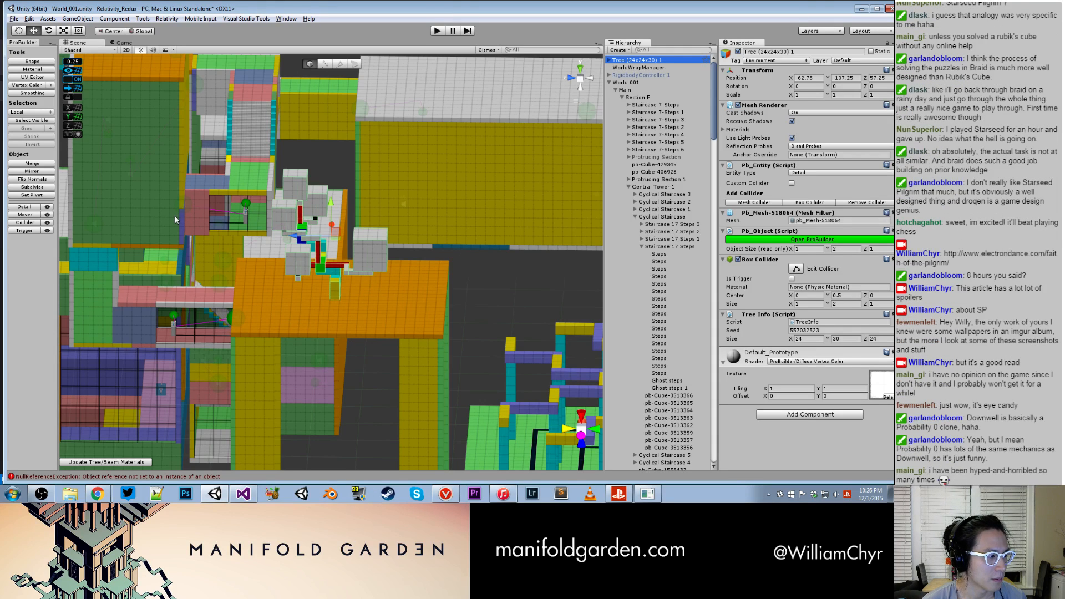
pyautogui.hotkey('ctrl', 'd')
pyautogui.moveTo(334, 209); pyautogui.dragTo(343, 388)
pyautogui.press('f')
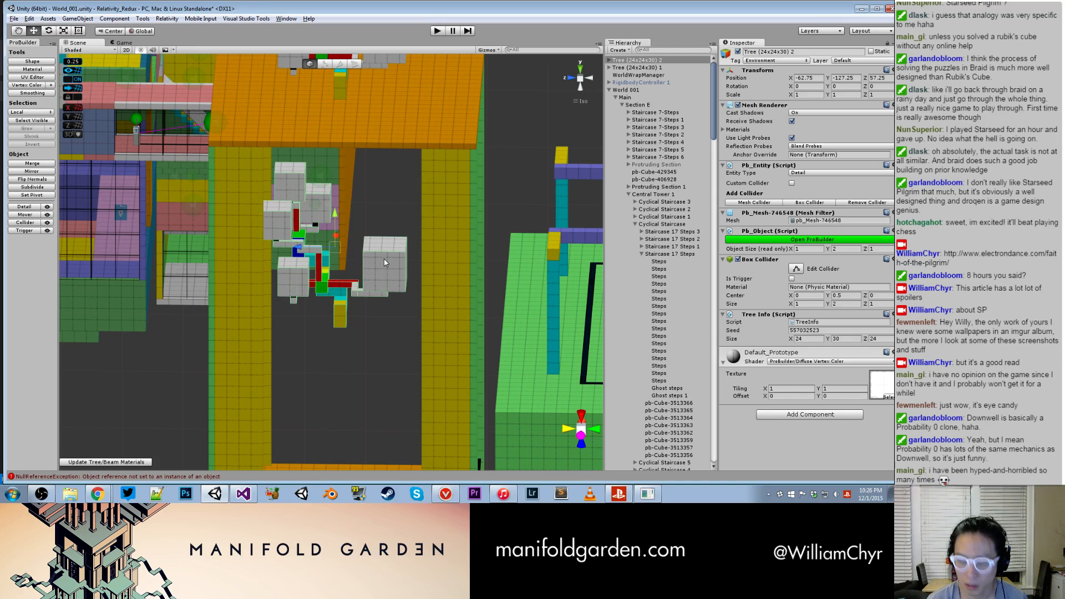
# - Try to finalize the new tree copy at Y -127.25 with a tree base cube, soil and 2 spawn cubes
pyautogui.hotkey('ctrl', 'shift', 't')
pyautogui.click(97, 212)
pyautogui.moveTo(142, 220); pyautogui.dragTo(153, 220)
pyautogui.click(165, 247)
pyautogui.click(480, 276)
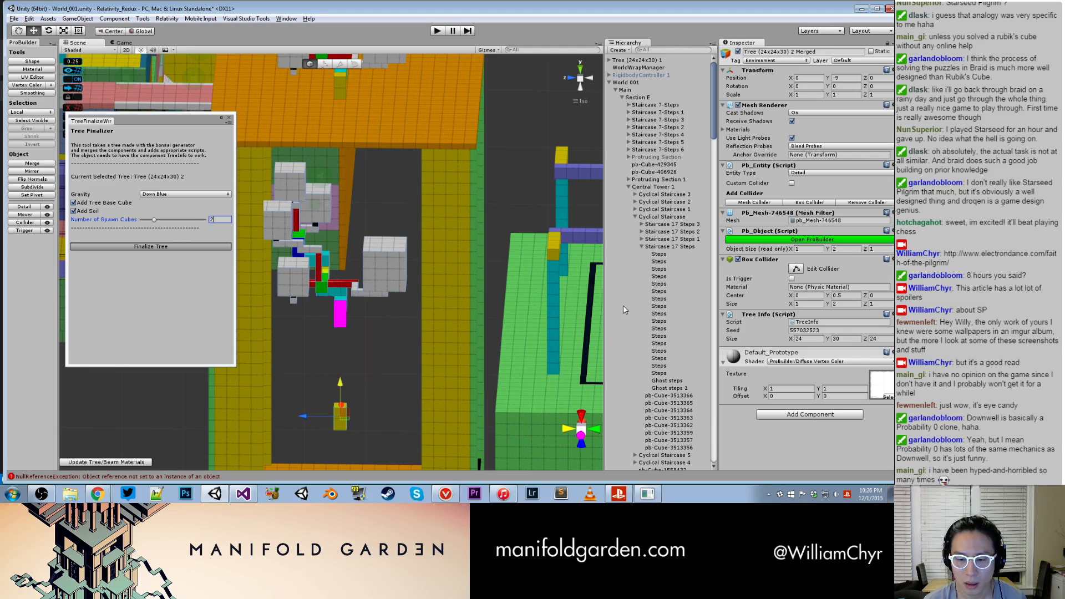
# - Inspect the Rest Of The Tree and Base Trunk objects that the finalizer left in the hierarchy
pyautogui.scroll(-10, 655, 282)
pyautogui.scroll(-15, 646, 283)
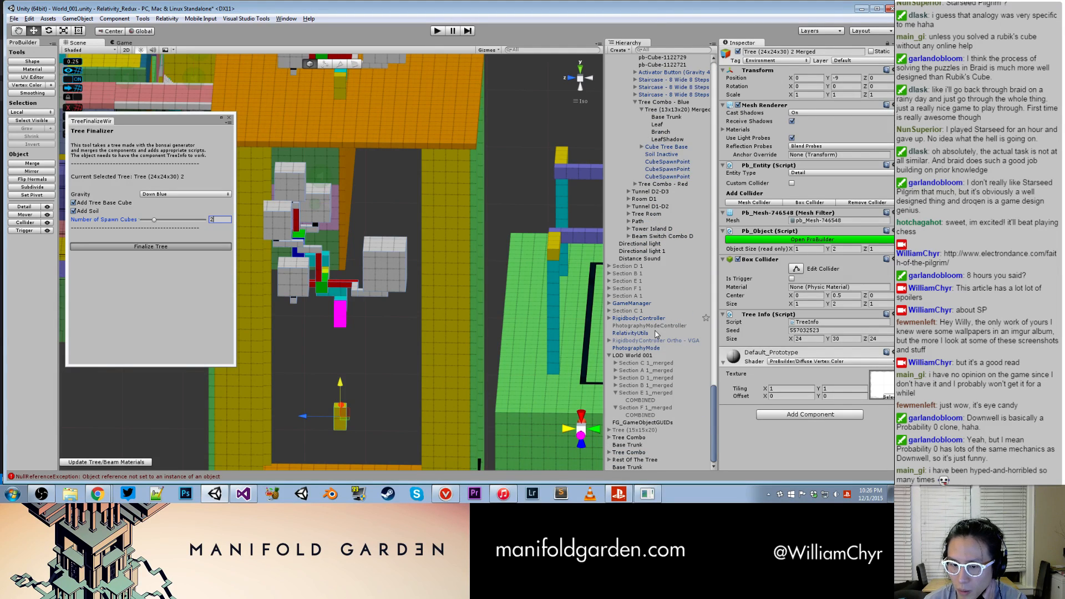
pyautogui.click(631, 460)
pyautogui.click(628, 467)
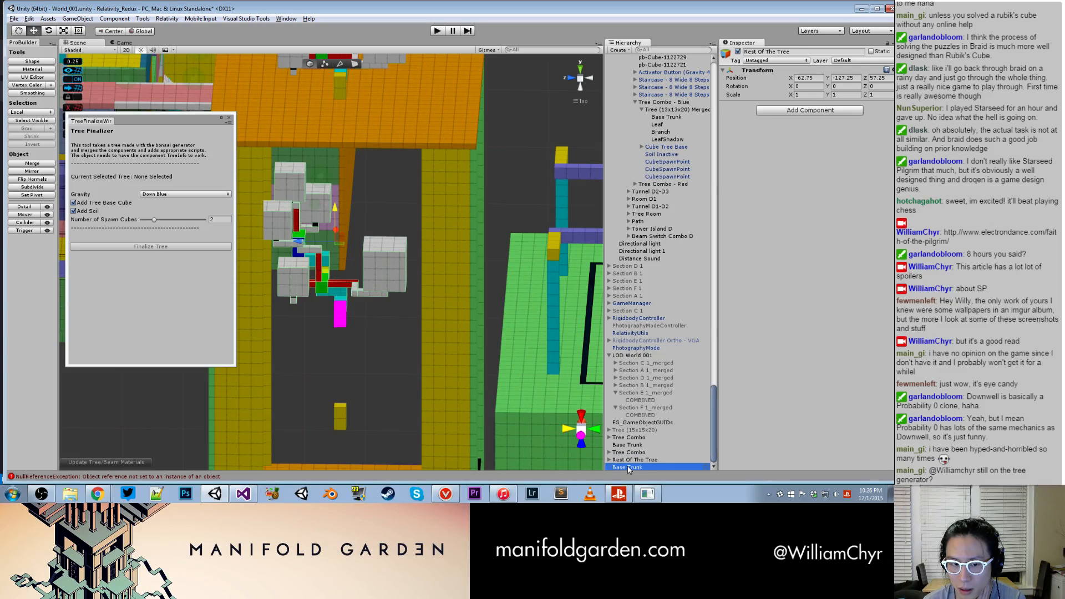
pyautogui.doubleClick(631, 460)
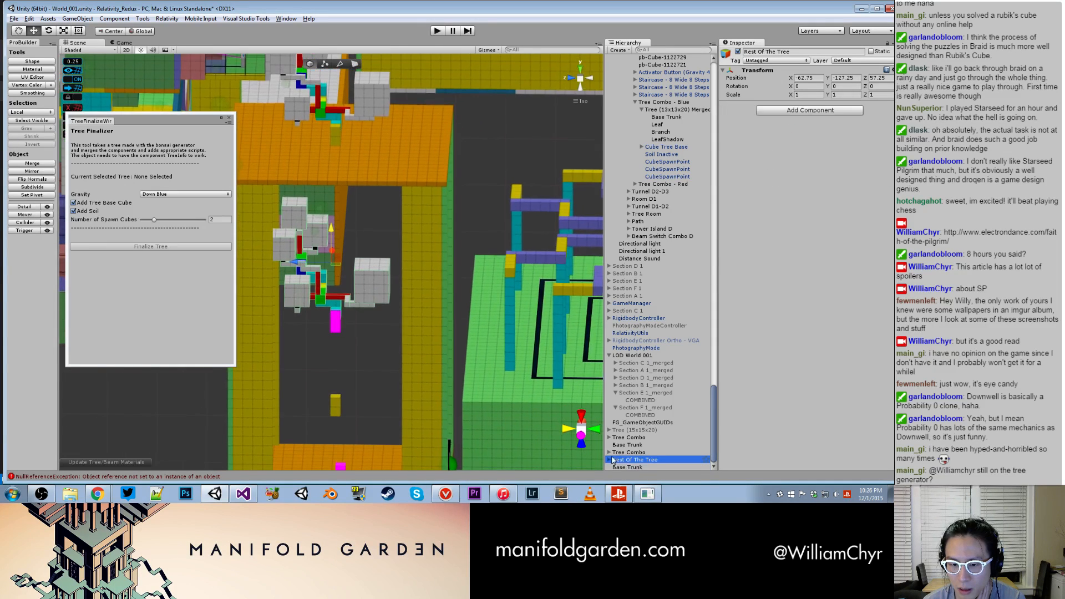
pyautogui.press('Right')
pyautogui.click(616, 460)
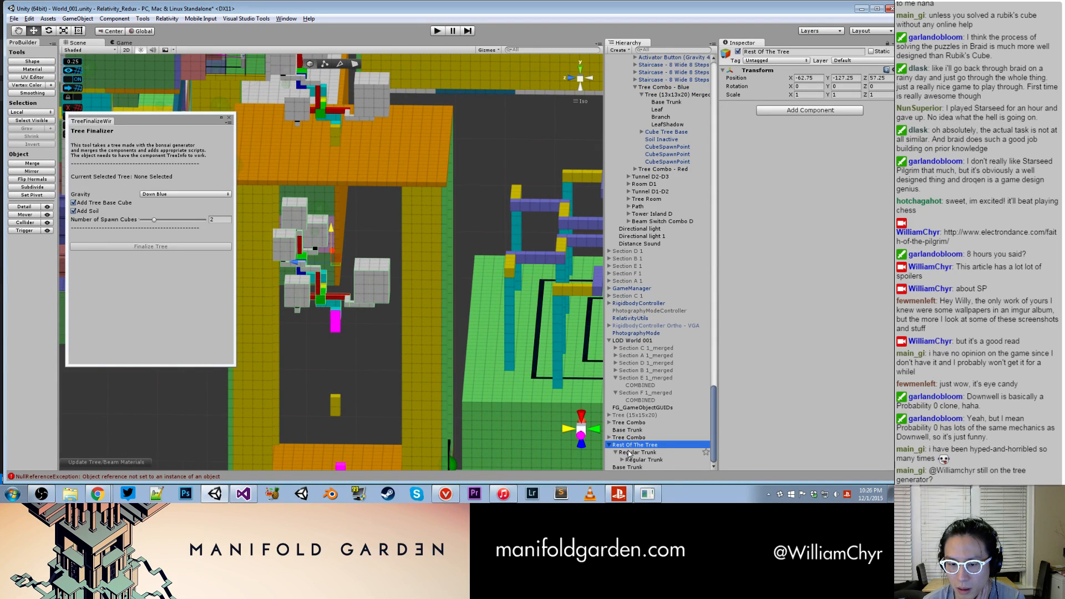
pyautogui.click(609, 445)
# - Switch to Visual Studio, open the null reference error's line in TreeFinalizeWindow.cs, and examine the surrounding base trunk and seed code
pyautogui.click(247, 494)
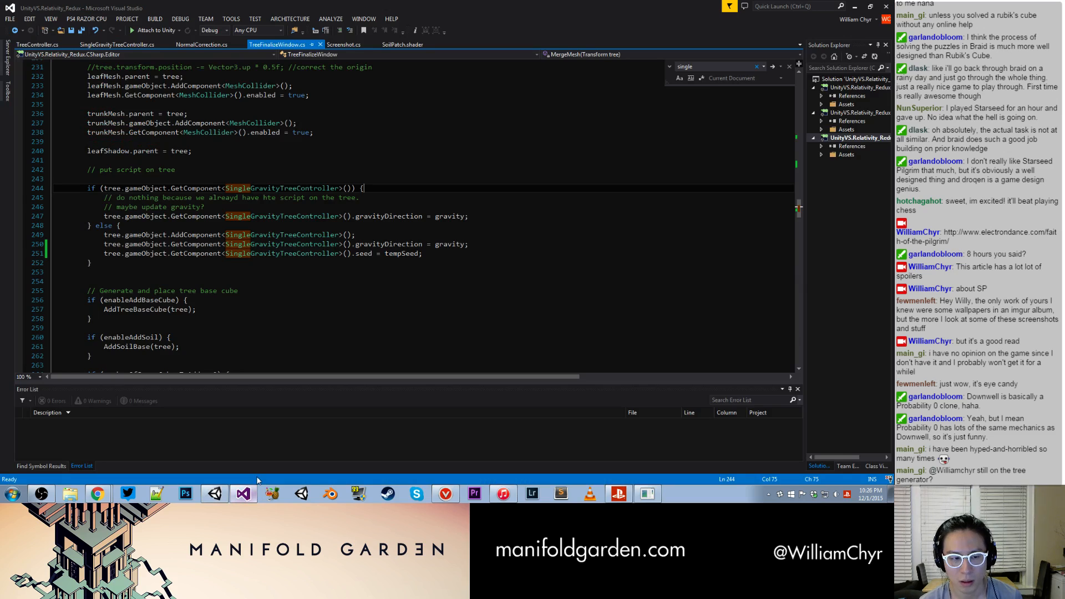
pyautogui.click(285, 340)
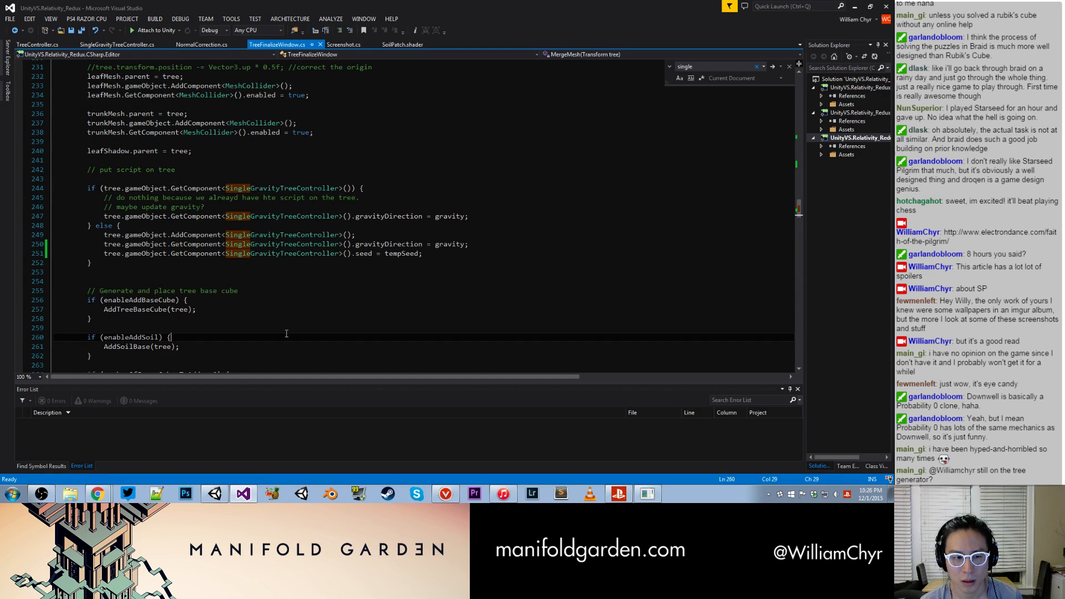
pyautogui.scroll(9, 285, 338)
pyautogui.scroll(5, 286, 333)
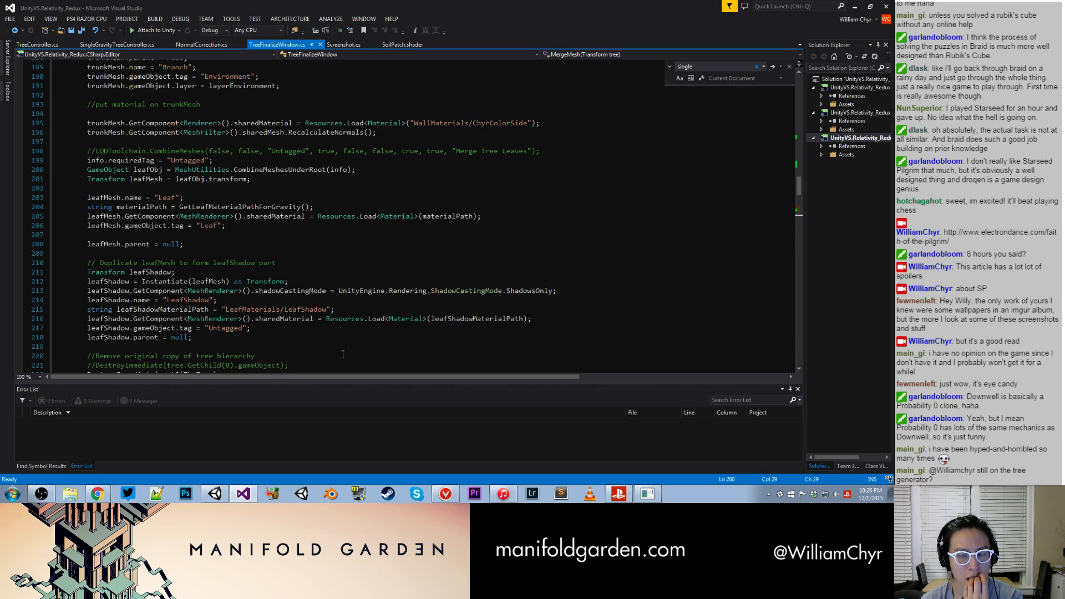
pyautogui.click(216, 495)
pyautogui.doubleClick(210, 476)
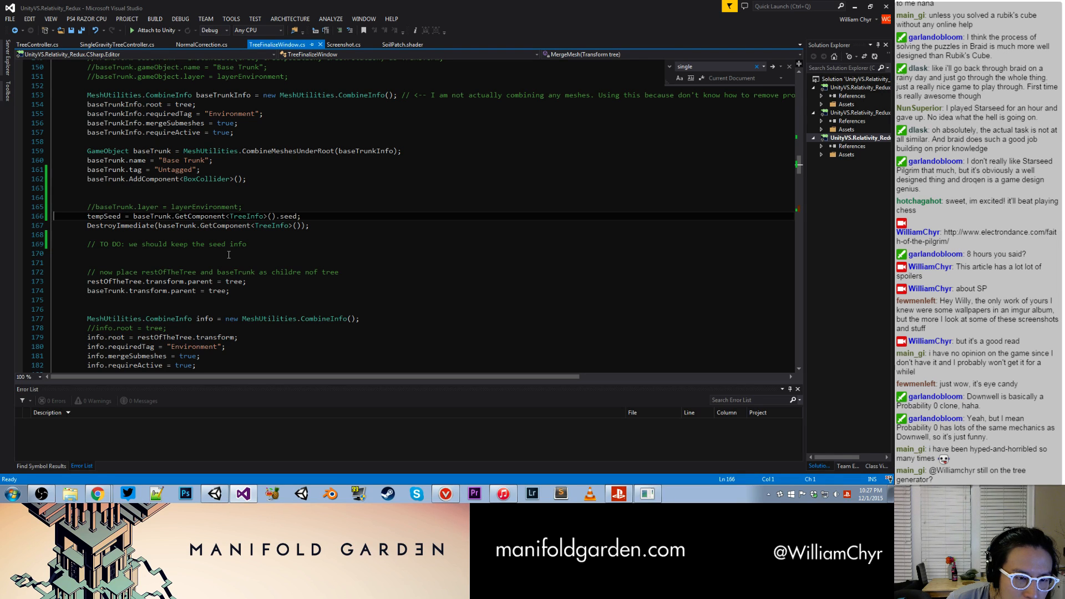
pyautogui.click(222, 490)
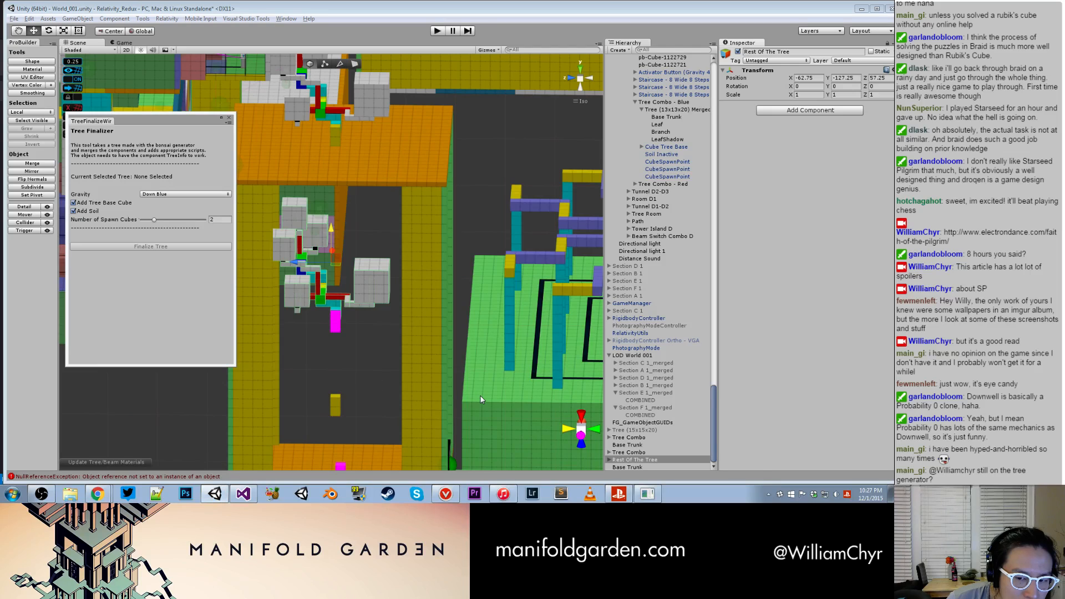
pyautogui.click(243, 494)
pyautogui.scroll(2, 259, 290)
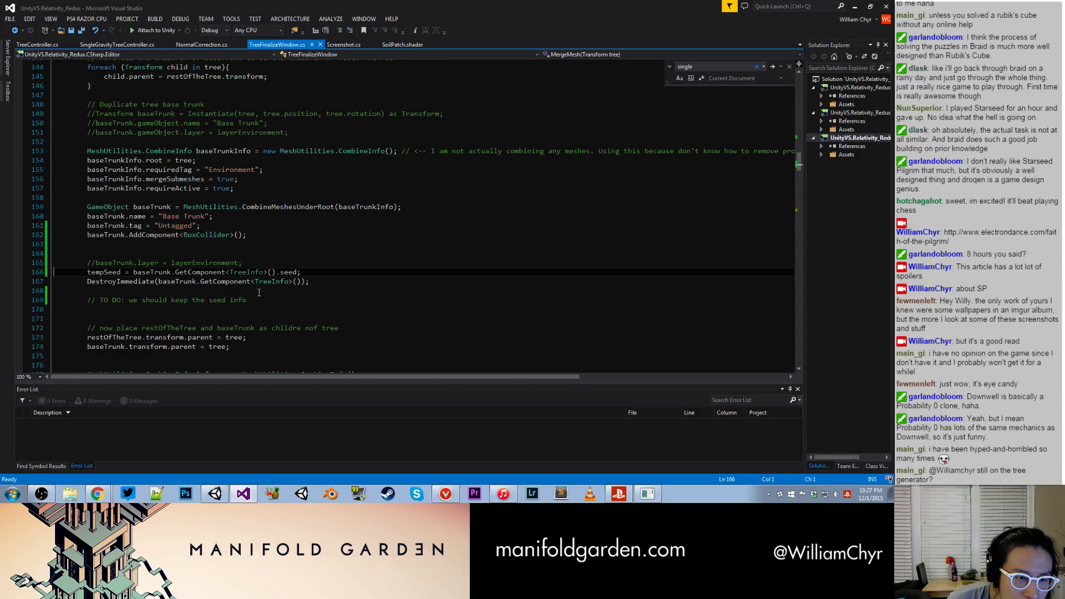
pyautogui.scroll(3, 260, 291)
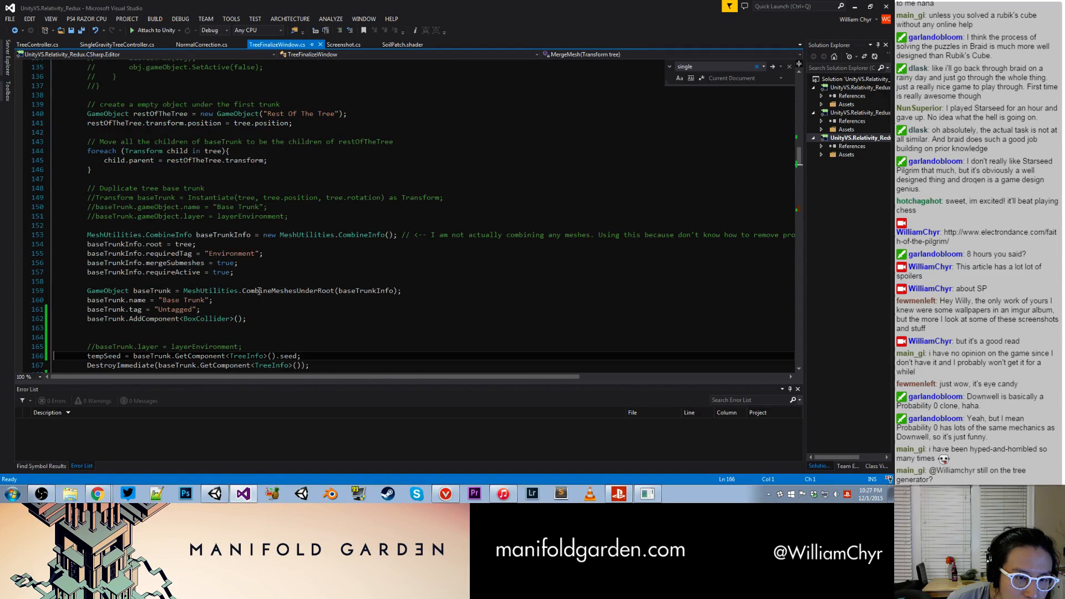
# - Review the MergeMesh code and make the tempSeed line read the TreeInfo seed from tree instead of baseTrunk
pyautogui.scroll(-2, 259, 290)
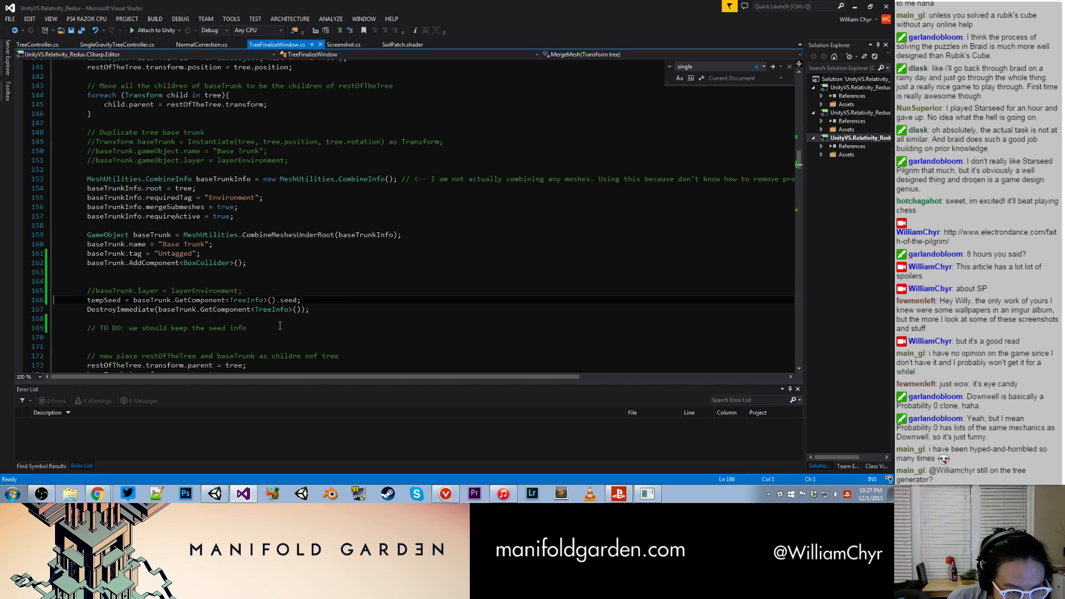
pyautogui.scroll(5, 281, 326)
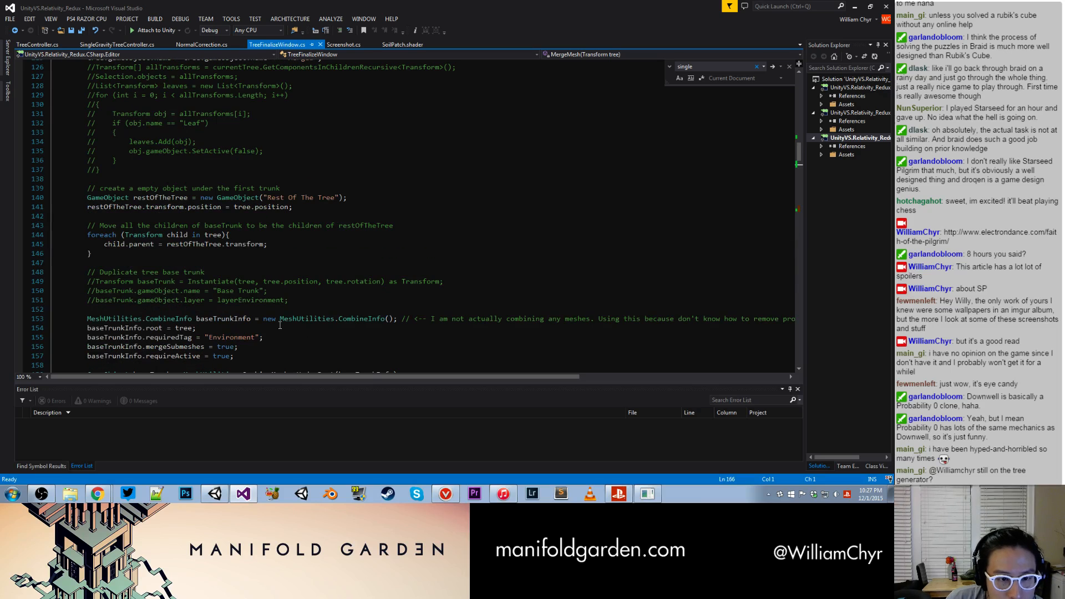
pyautogui.scroll(5, 280, 326)
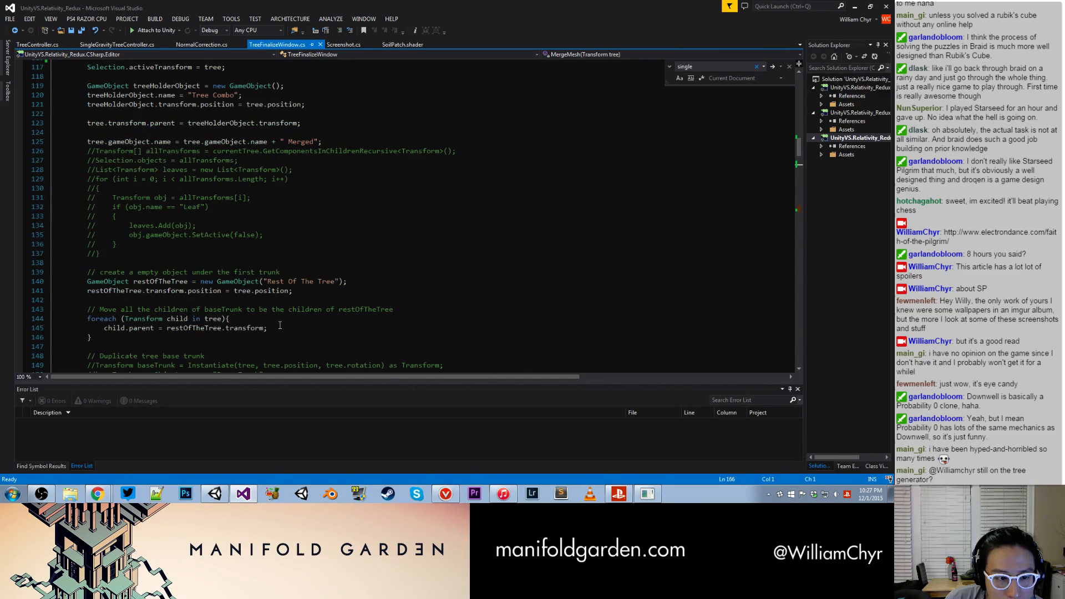
pyautogui.scroll(2, 281, 326)
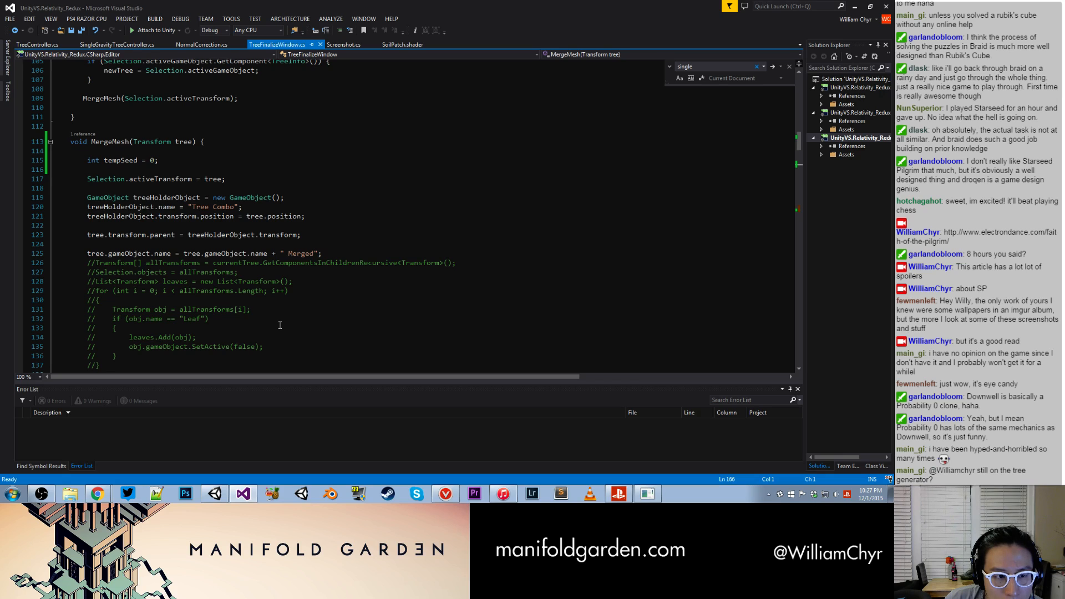
pyautogui.scroll(-11, 280, 325)
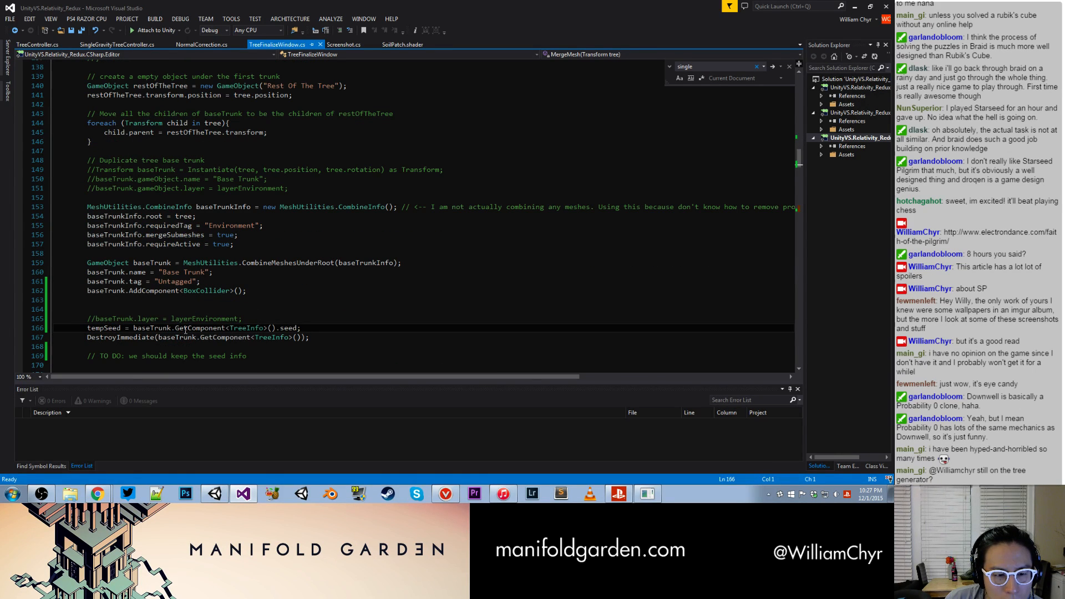
pyautogui.click(138, 328)
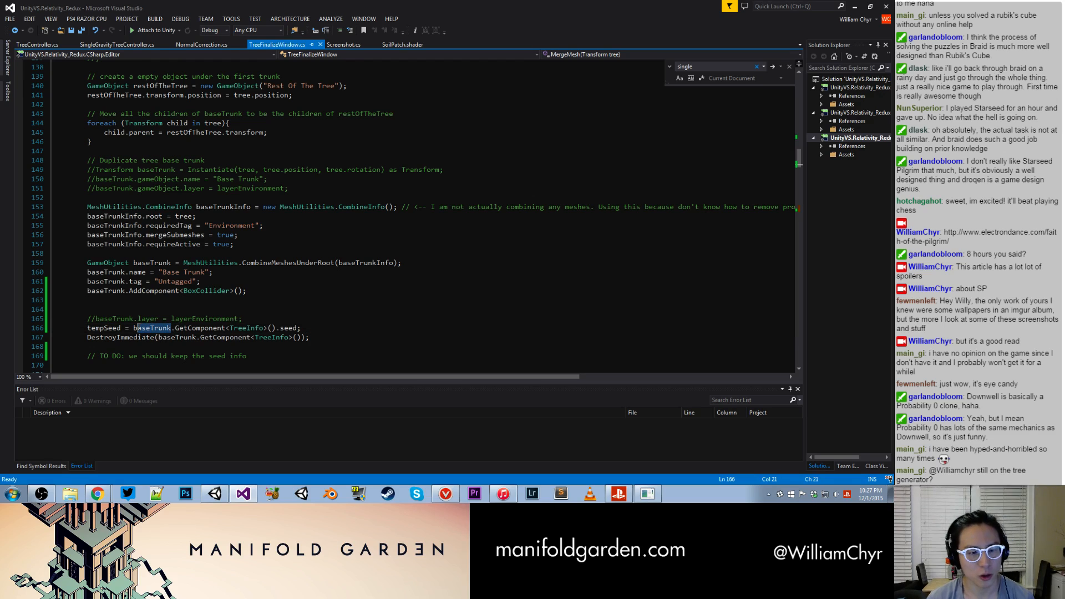
pyautogui.doubleClick(150, 328)
pyautogui.write('tree')
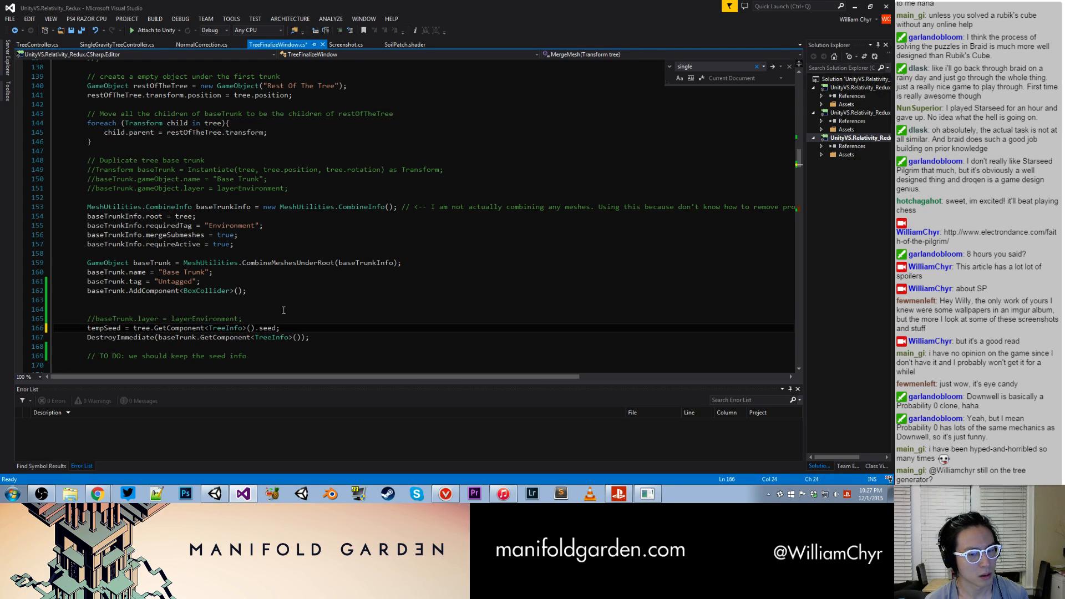
# - Add the comment "// <--- Why are we destroying this component? I don't think it has it" after the DestroyImmediate line and save the script
pyautogui.click(360, 337)
pyautogui.hotkey('ctrl', 's')
pyautogui.write('// <')
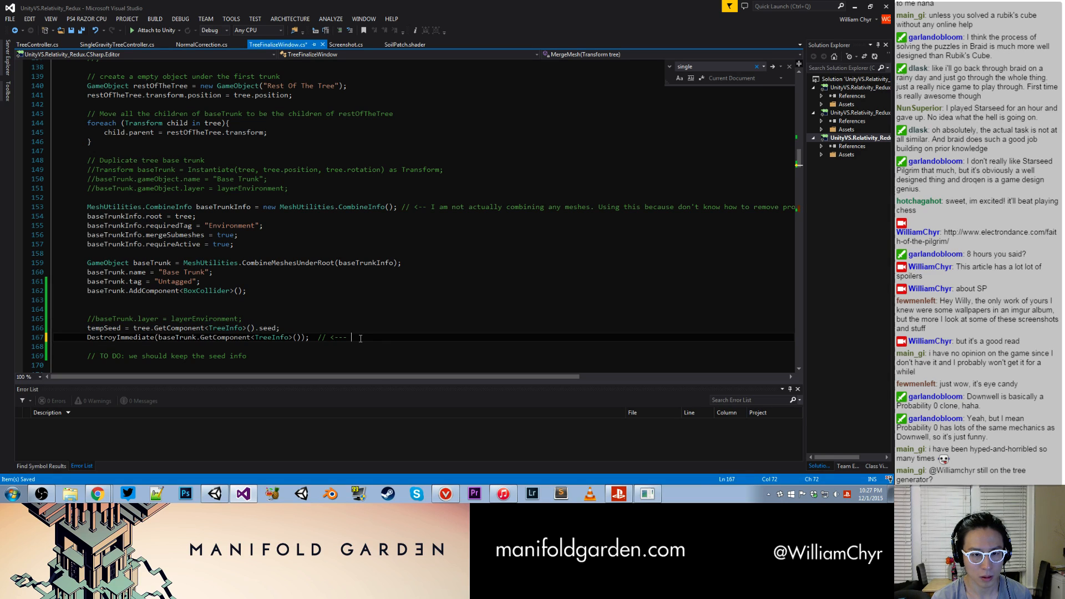
pyautogui.write('--- ')
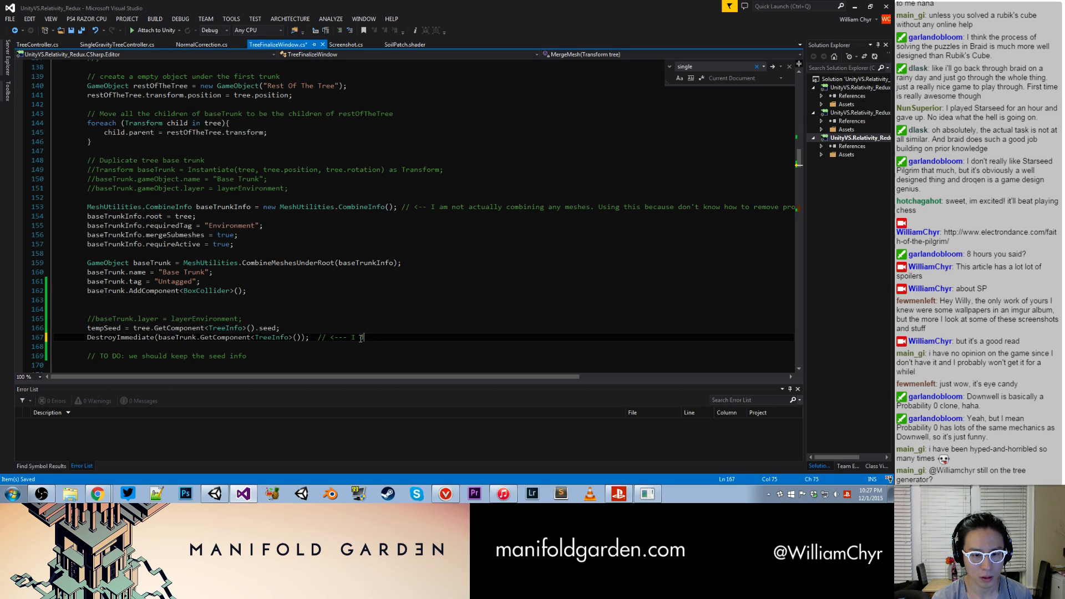
pyautogui.write('WHY ')
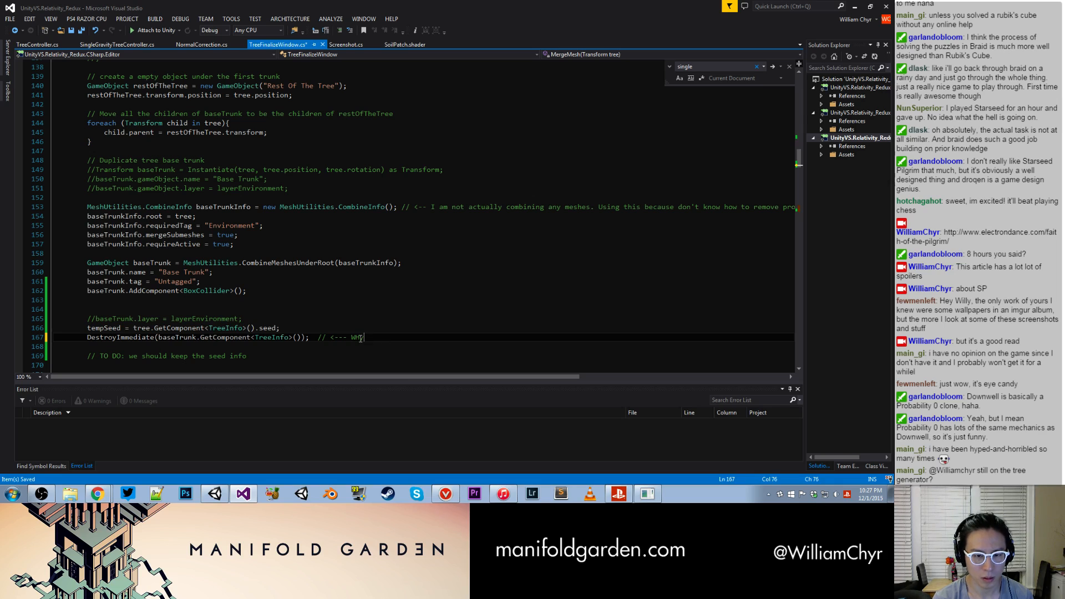
pyautogui.write('y are we des')
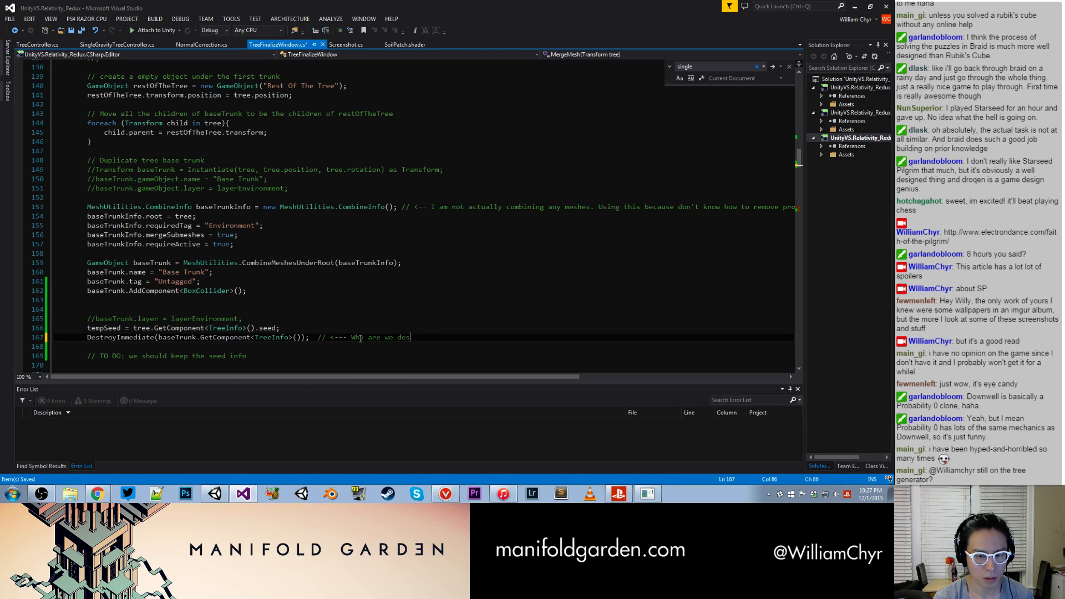
pyautogui.write("troying this component? I don't think it has it")
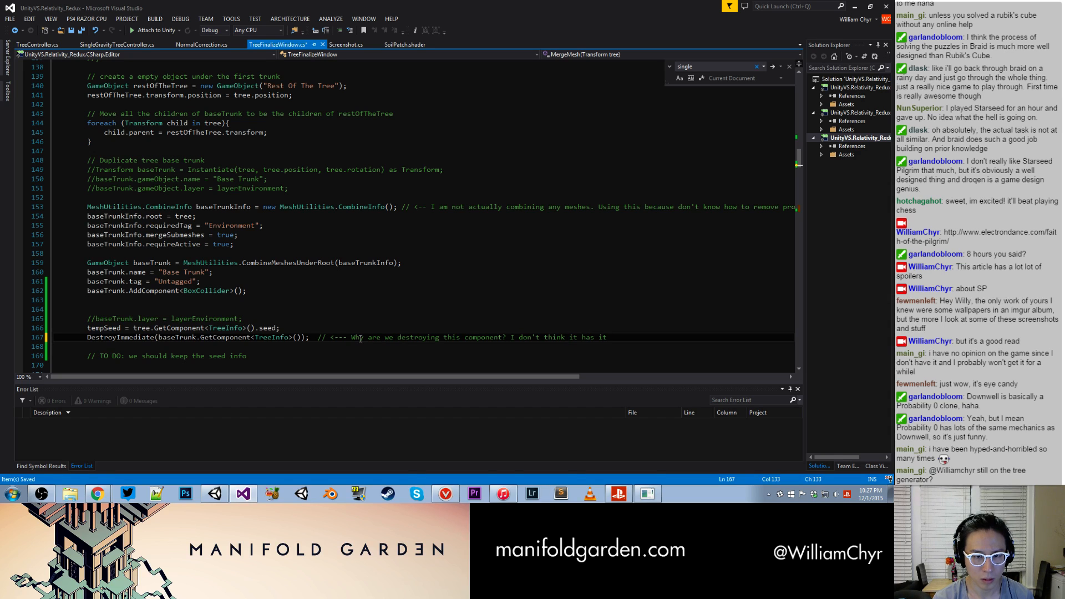
pyautogui.hotkey('ctrl', 's')
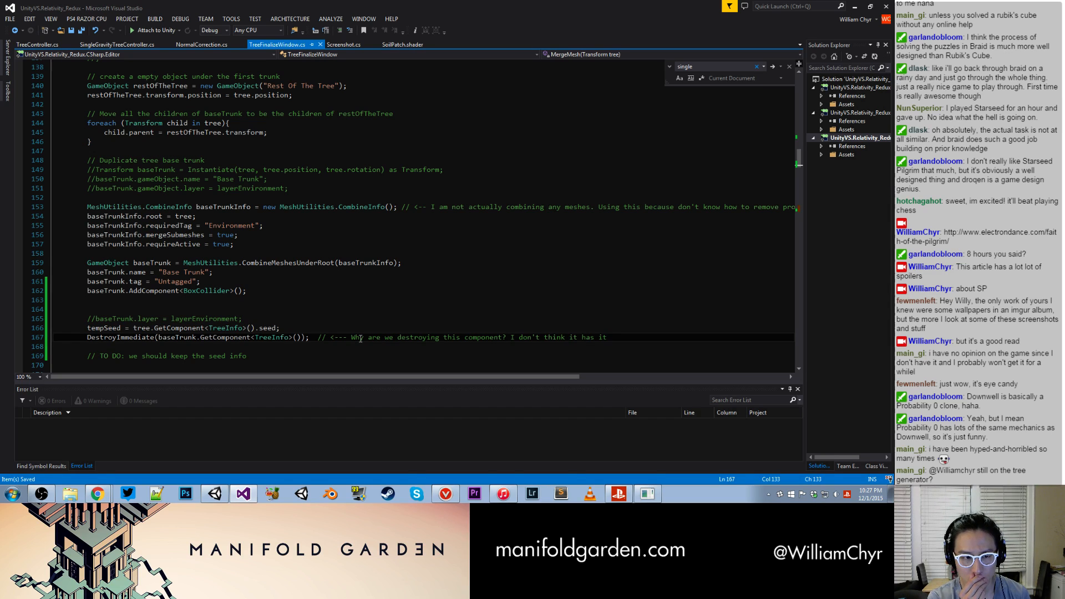
# - Switch to Unity, close the Tree Finalizer window, and duplicate the original Tree (24x24x30) 1
pyautogui.scroll(4, 361, 339)
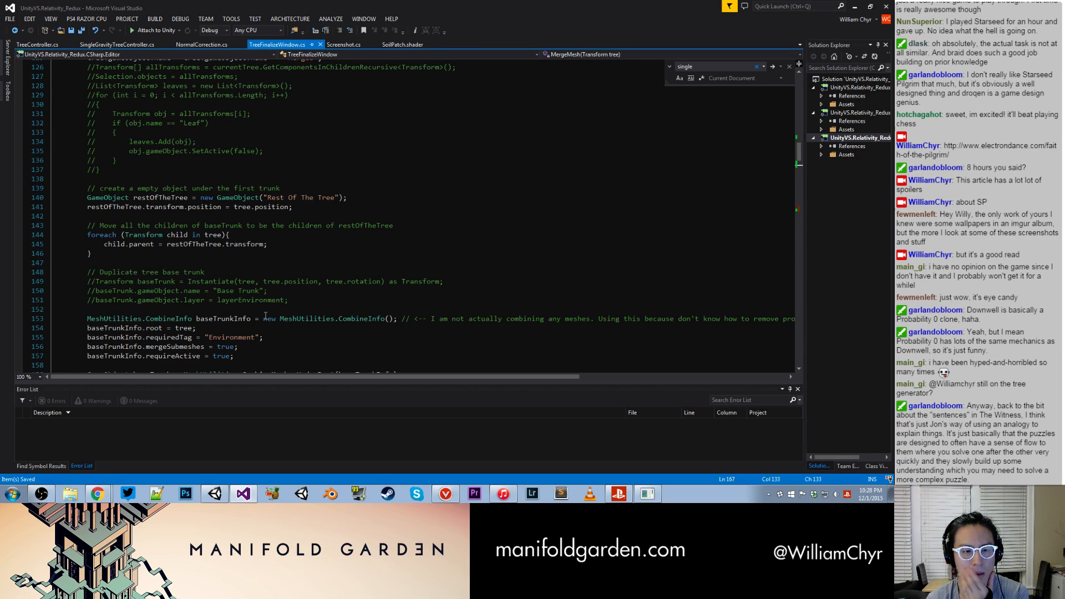
pyautogui.scroll(-4, 288, 328)
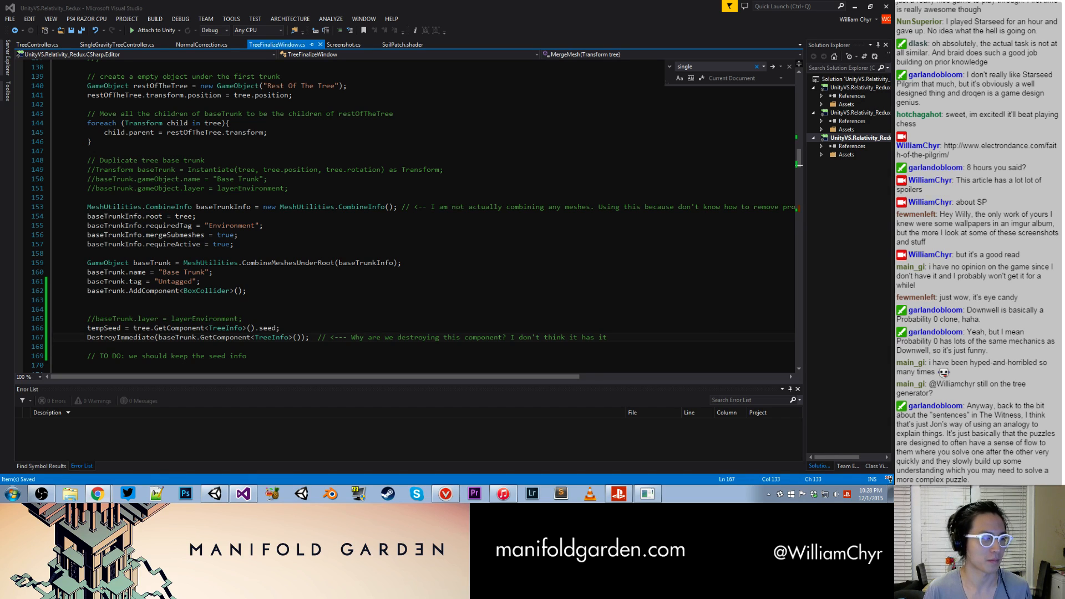
pyautogui.click(214, 493)
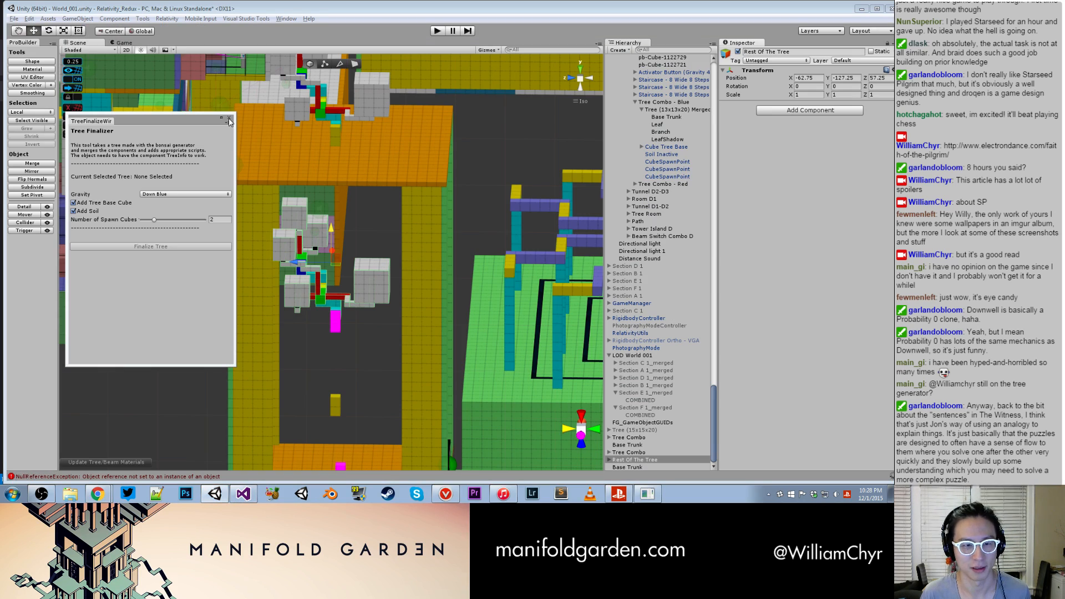
pyautogui.click(229, 116)
pyautogui.keyDown('alt'); pyautogui.moveTo(371, 313); pyautogui.dragTo(334, 345); pyautogui.keyUp('alt')
pyautogui.scroll(8, 322, 170)
pyautogui.click(326, 160)
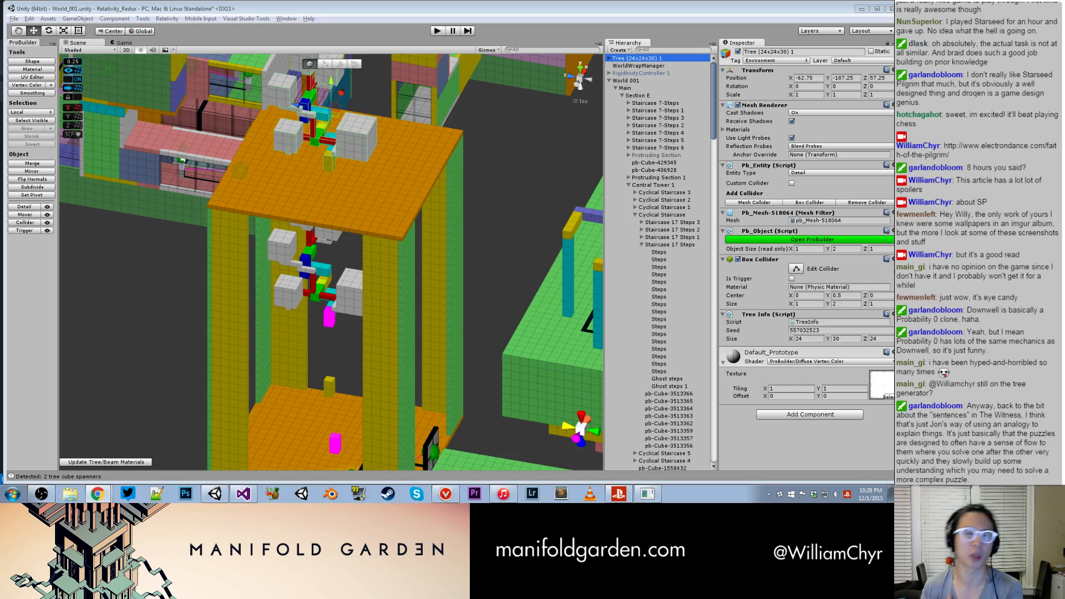
pyautogui.rightClick(660, 59)
pyautogui.click(692, 102)
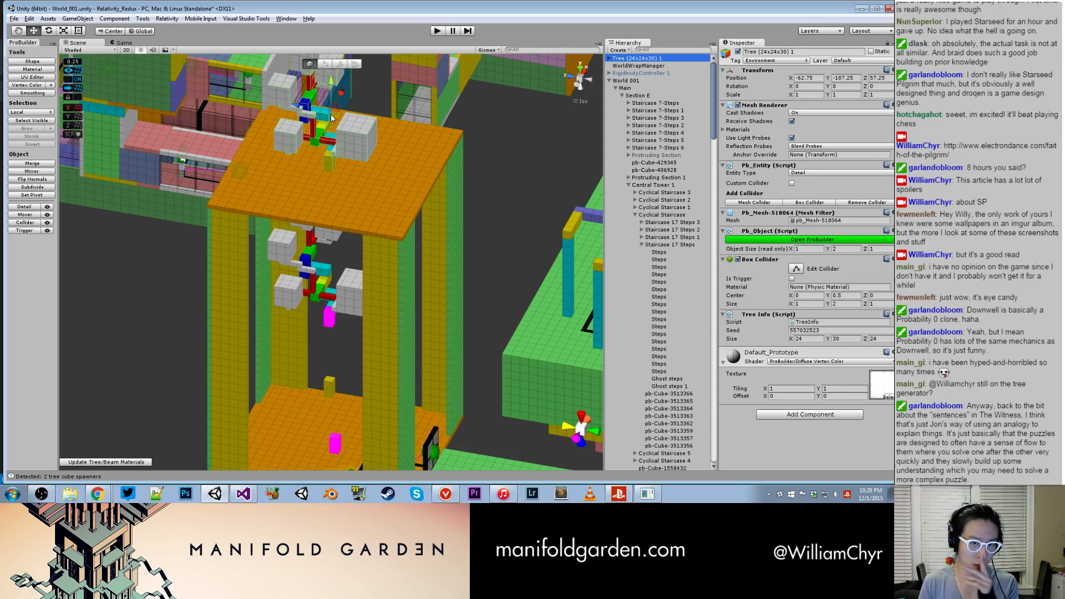
pyautogui.click(474, 151)
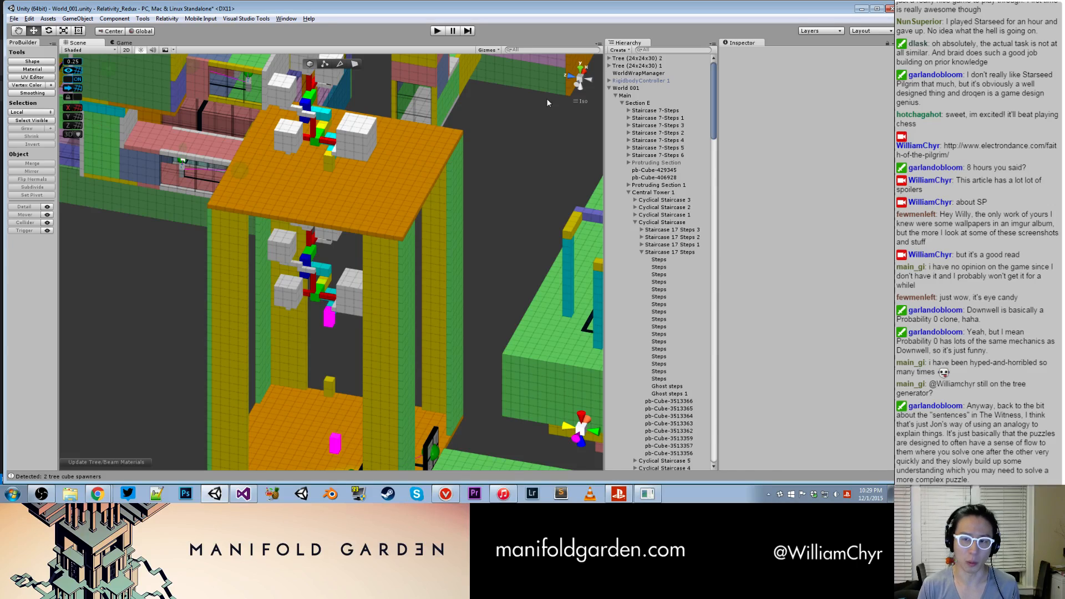
# - Move the new tree copy out of the tower to Y -140.25 and Z 81.25
pyautogui.click(648, 59)
pyautogui.moveTo(332, 85); pyautogui.dragTo(371, 334)
pyautogui.click(328, 315)
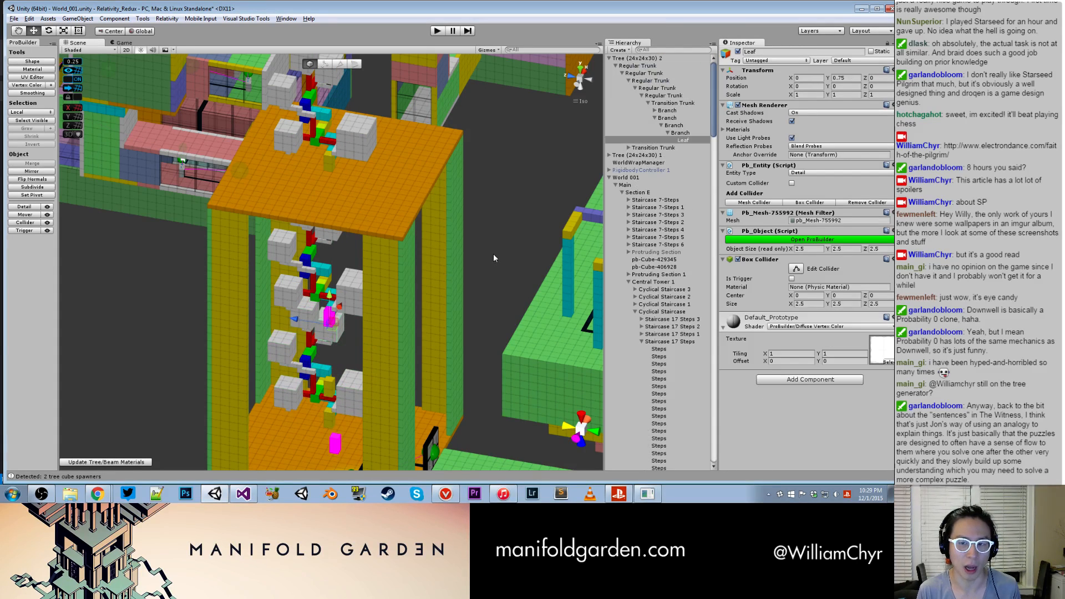
pyautogui.click(644, 58)
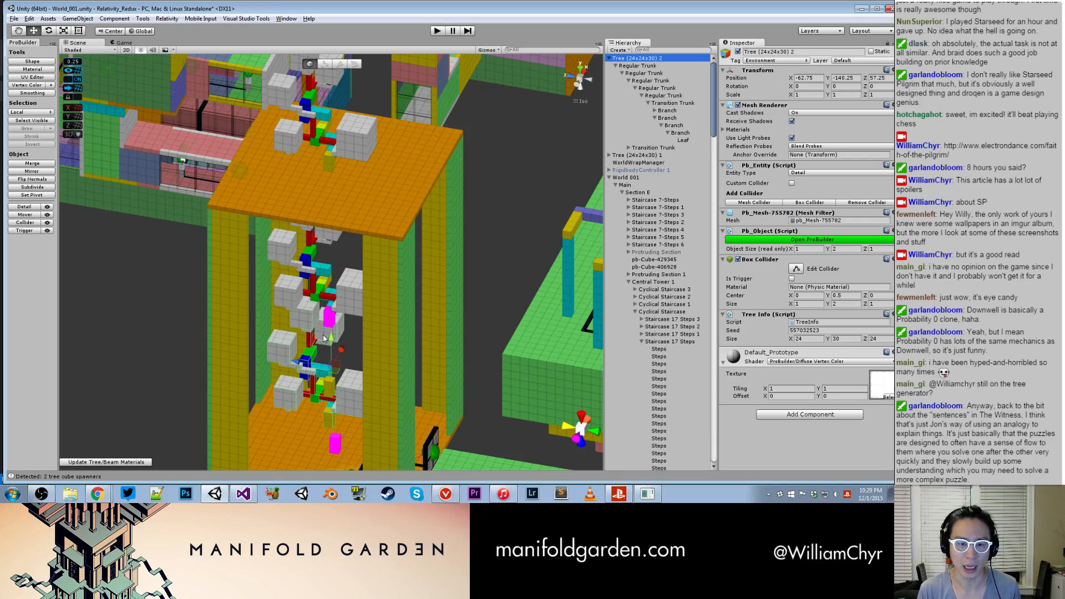
pyautogui.moveTo(314, 363); pyautogui.dragTo(114, 355)
pyautogui.moveTo(113, 355); pyautogui.dragTo(296, 324, button='middle')
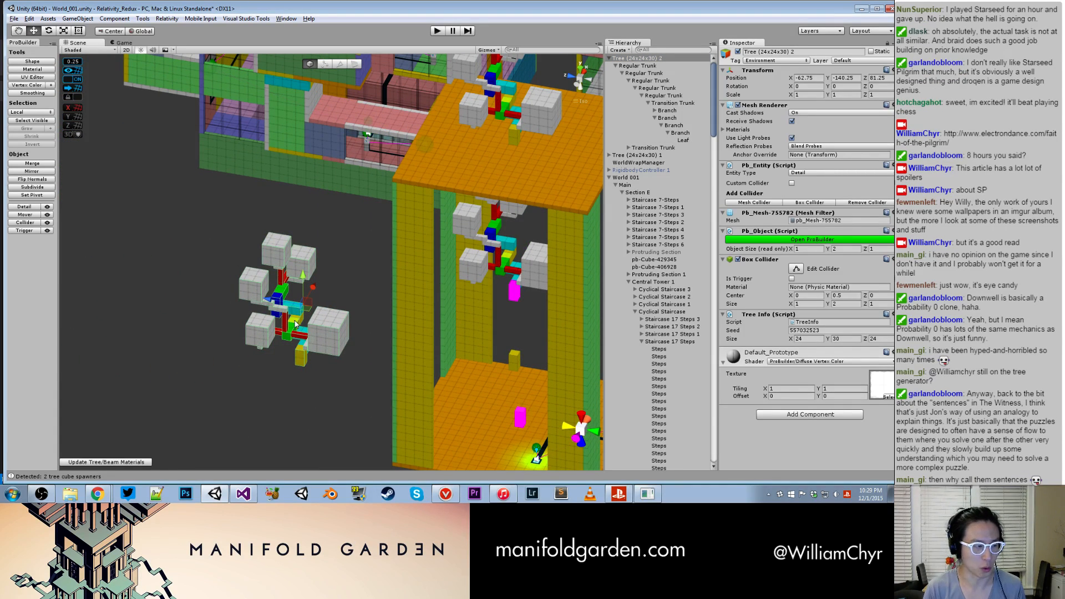
# - Finalize the moved tree copy with Down Blue gravity, a tree base cube, soil and 2 spawn cubes
pyautogui.hotkey('ctrl', 'shift', 't')
pyautogui.click(106, 202)
pyautogui.click(98, 212)
pyautogui.click(214, 220)
pyautogui.write('2')
pyautogui.click(168, 248)
# - Expand the newly finalized Tree Combo and inspect the merged tree's Tree Info and Single Gravity Tree Controller seeds
pyautogui.keyDown('alt'); pyautogui.moveTo(386, 280); pyautogui.dragTo(388, 178); pyautogui.keyUp('alt')
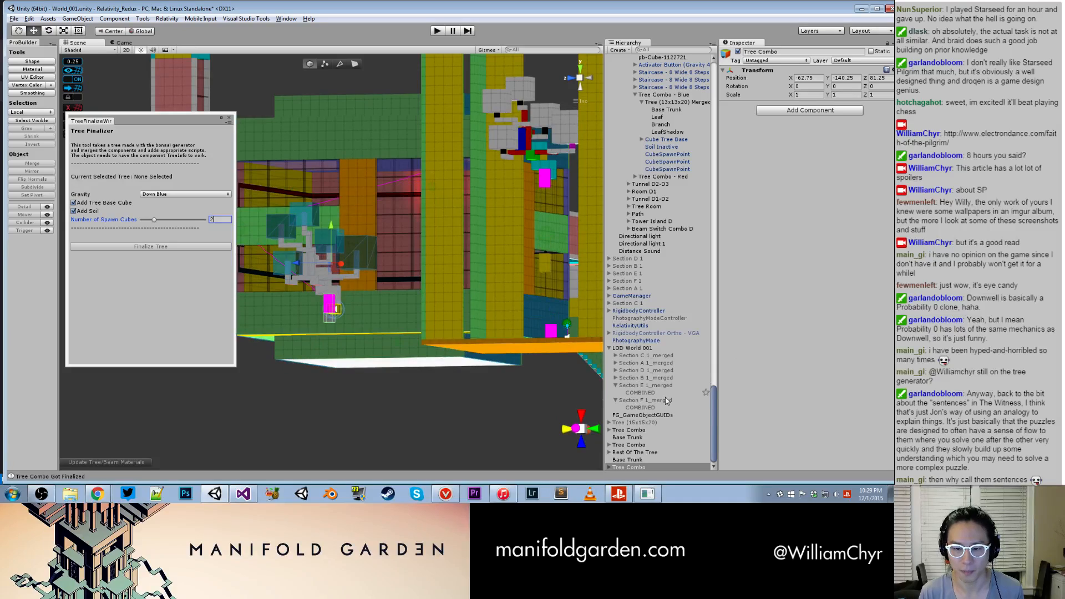
pyautogui.click(609, 467)
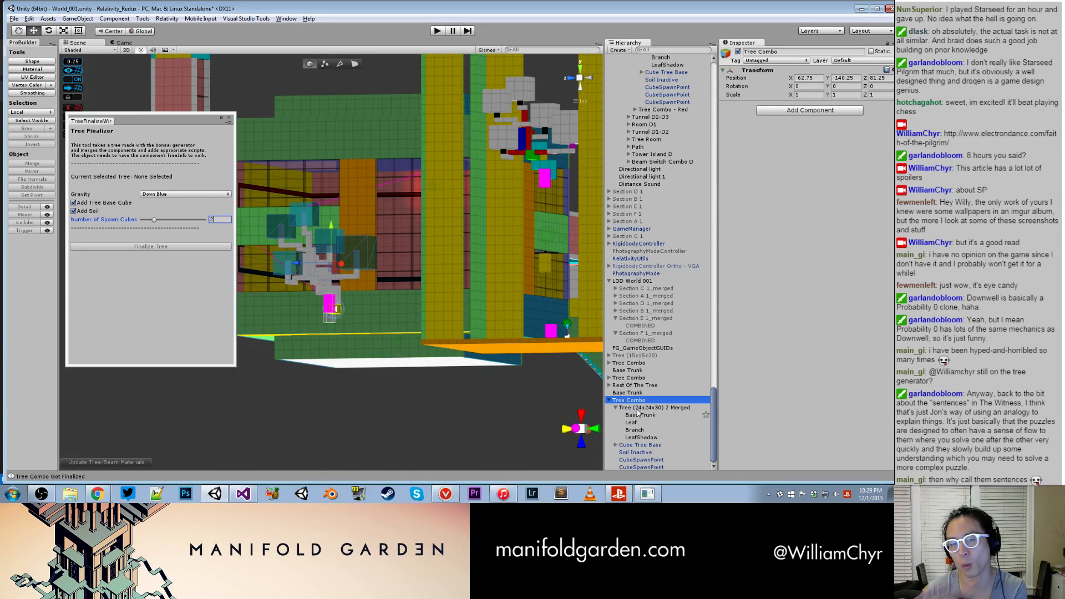
pyautogui.click(638, 410)
pyautogui.press('f')
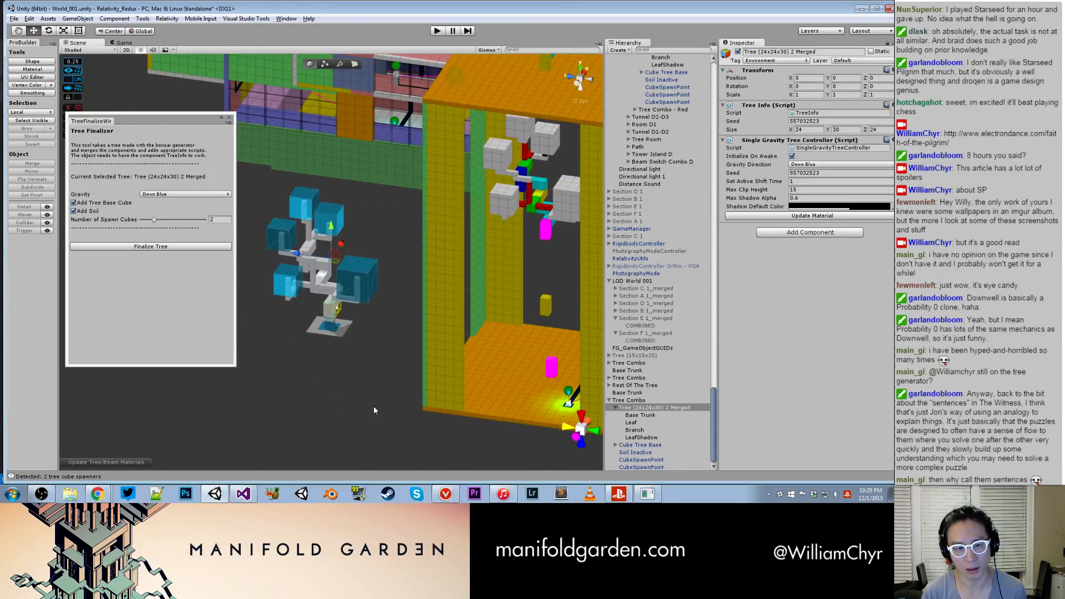
pyautogui.keyDown('alt'); pyautogui.moveTo(387, 401); pyautogui.dragTo(383, 364); pyautogui.keyUp('alt')
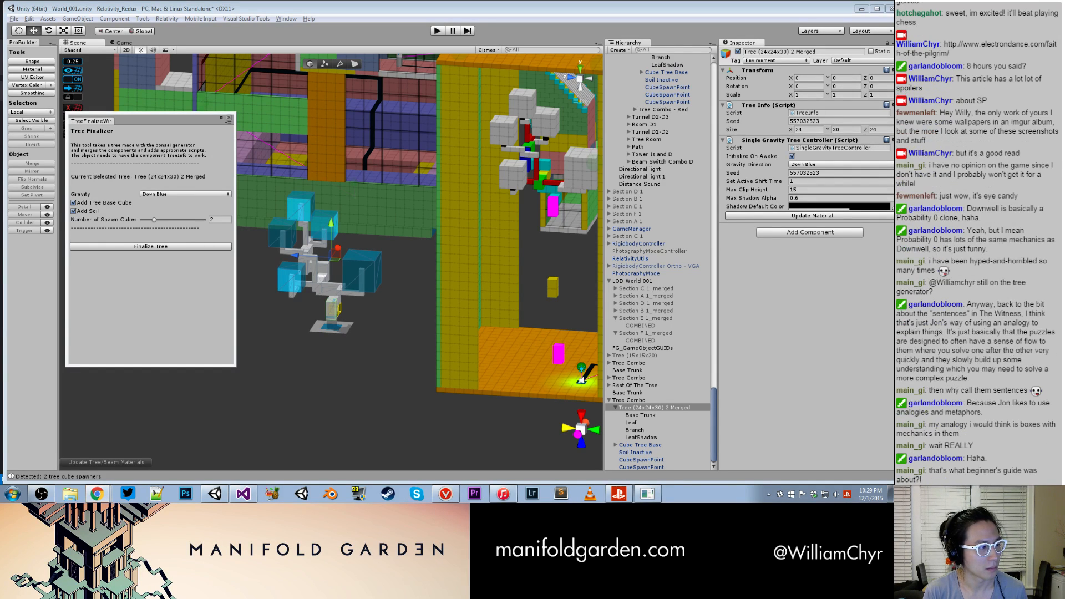
# - Switch to Chrome, search the web for "the prestige quote 3 act" in a new tab, and open the IMDb quotes page
pyautogui.moveTo(0, 175); pyautogui.dragTo(674, 102)
pyautogui.hotkey('ctrl', 't')
pyautogui.write('the pr')
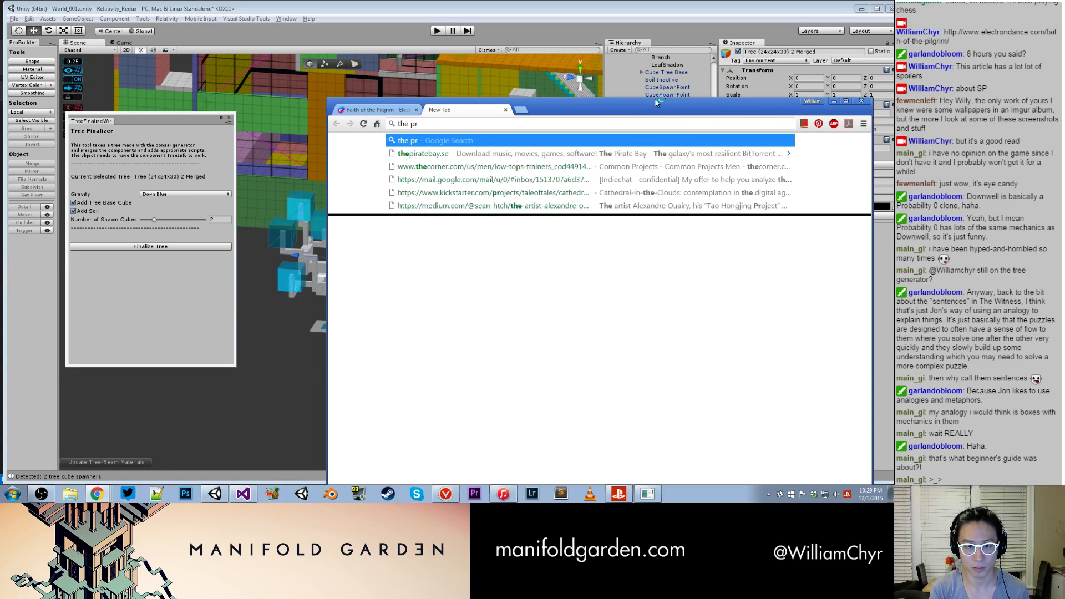
pyautogui.write('estige quote ')
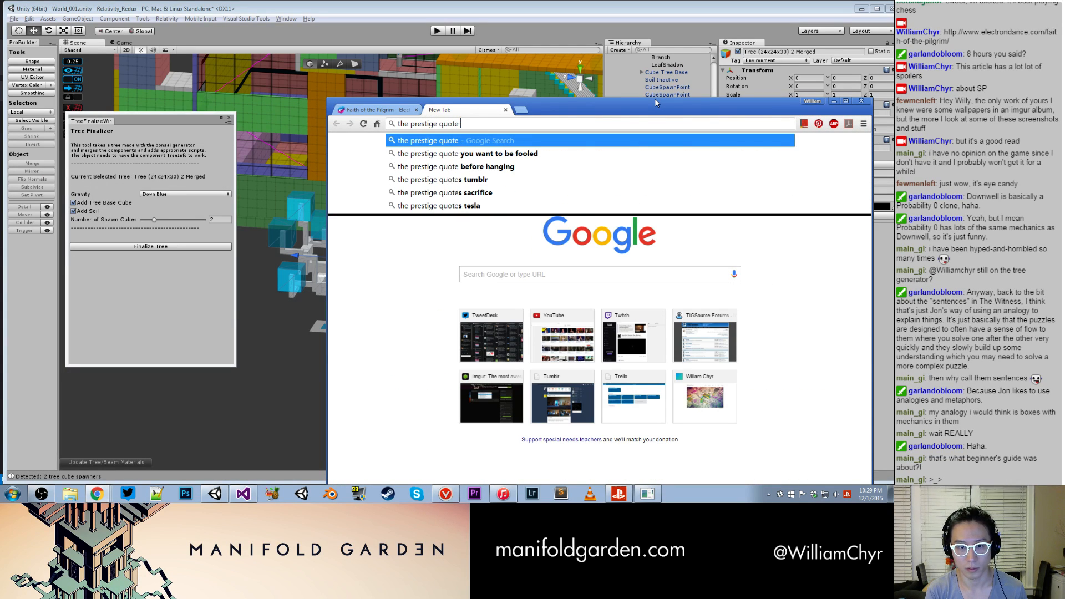
pyautogui.write('3 act')
pyautogui.press('Return')
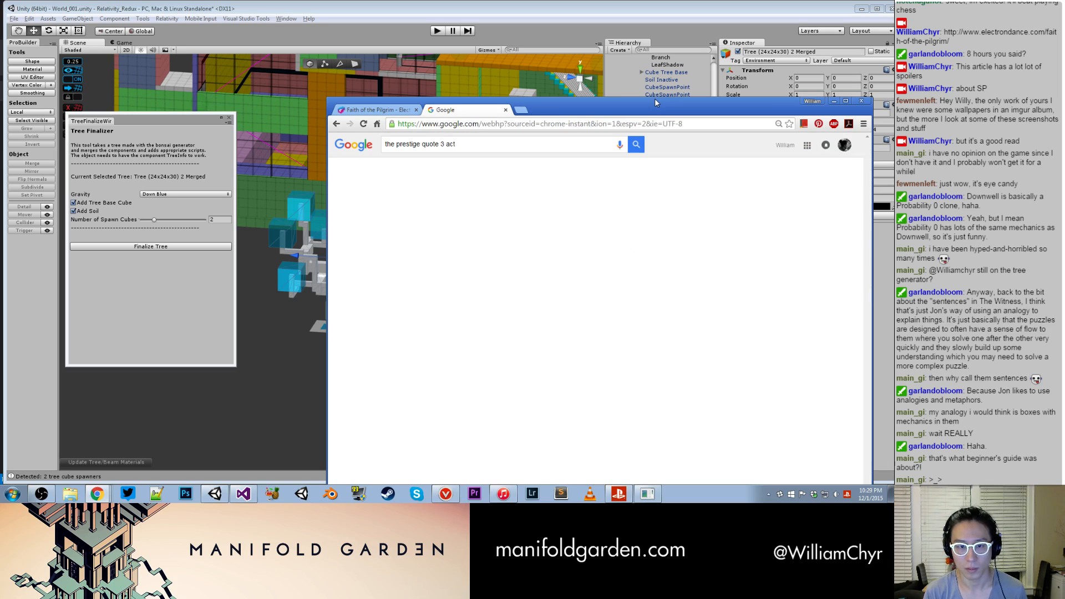
pyautogui.click(504, 209)
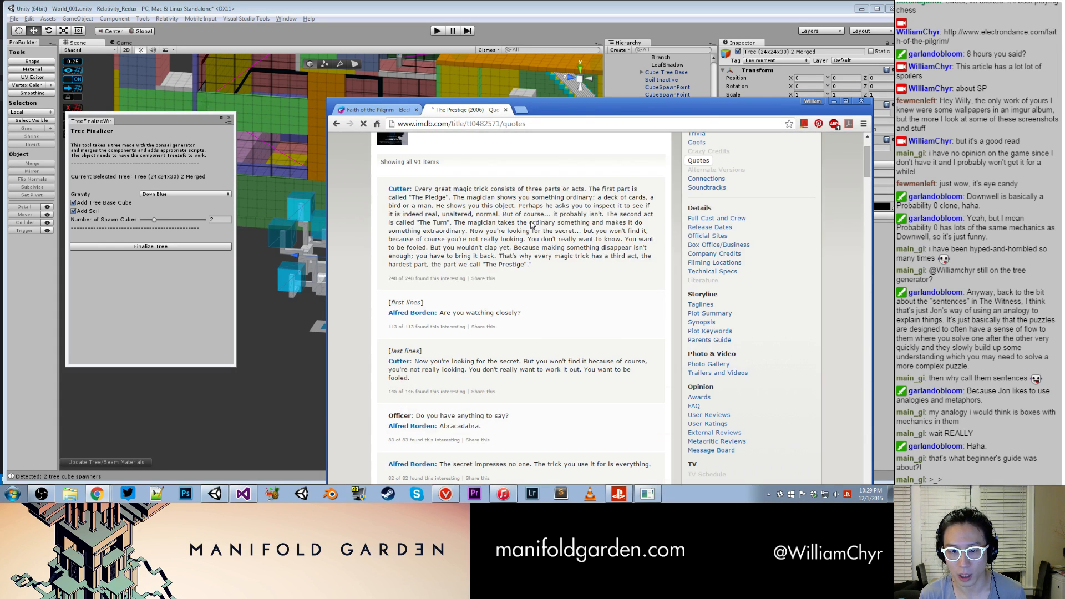
# - Find "act" on the quotes page, read Cutter's three-act magic trick quote, then close the page and put the browser away
pyautogui.hotkey('ctrl', 'f')
pyautogui.write('act')
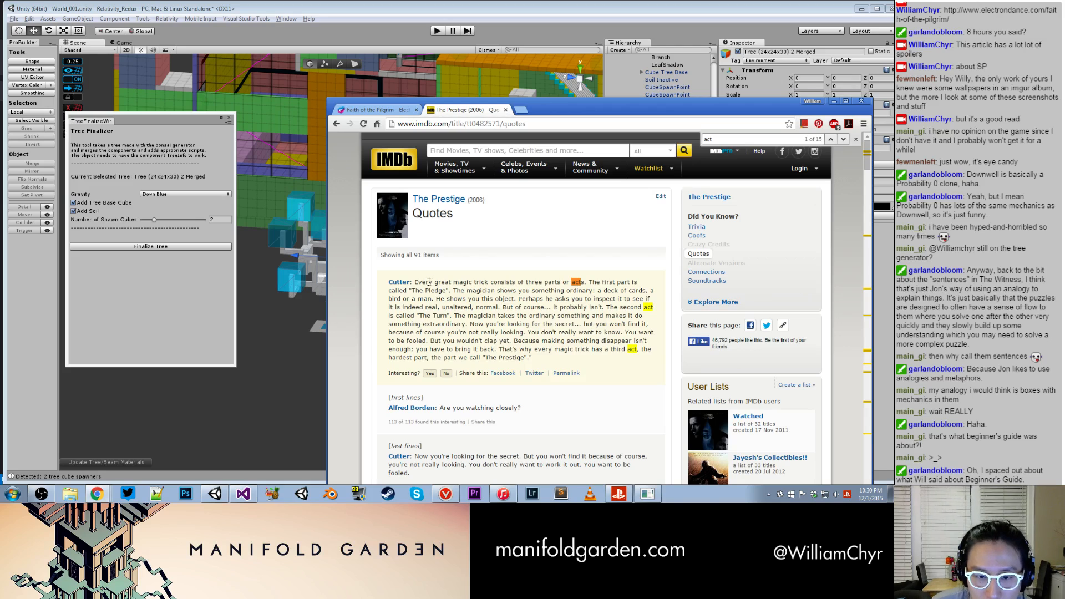
pyautogui.moveTo(414, 281); pyautogui.dragTo(532, 359)
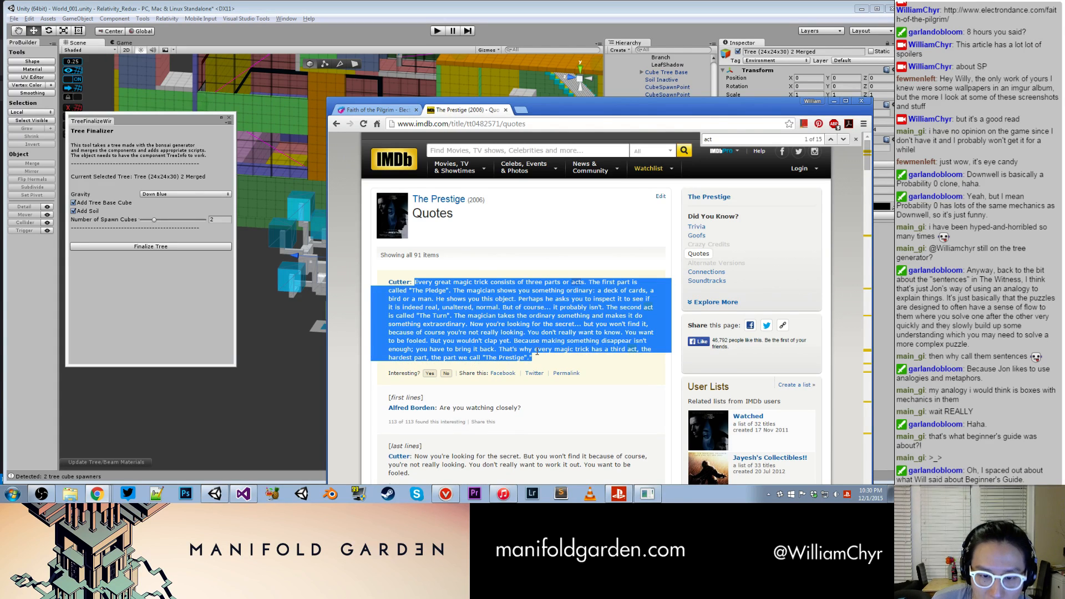
pyautogui.click(552, 286)
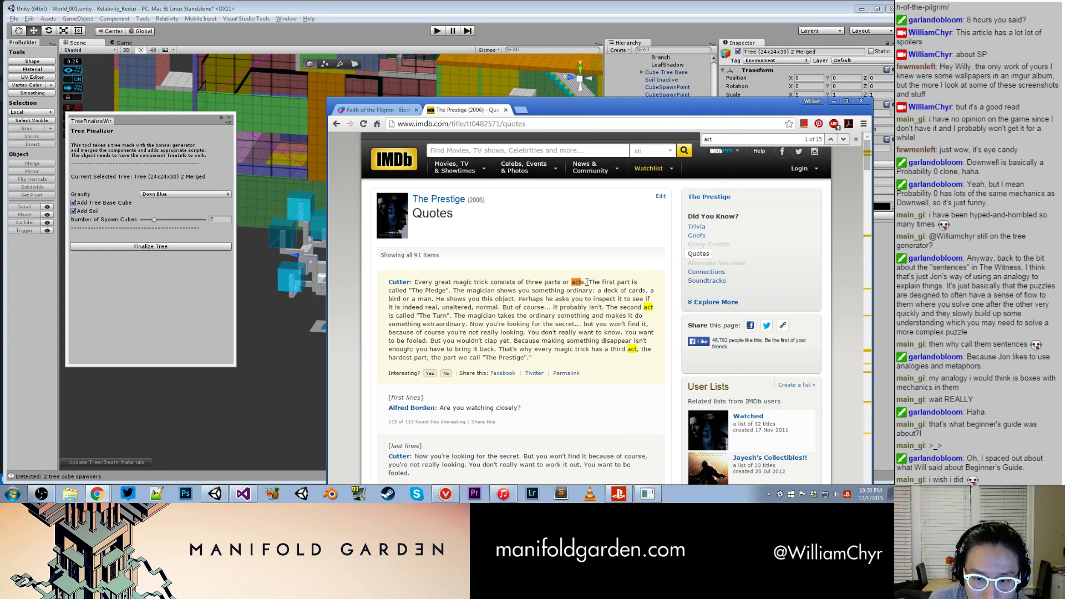
pyautogui.click(857, 141)
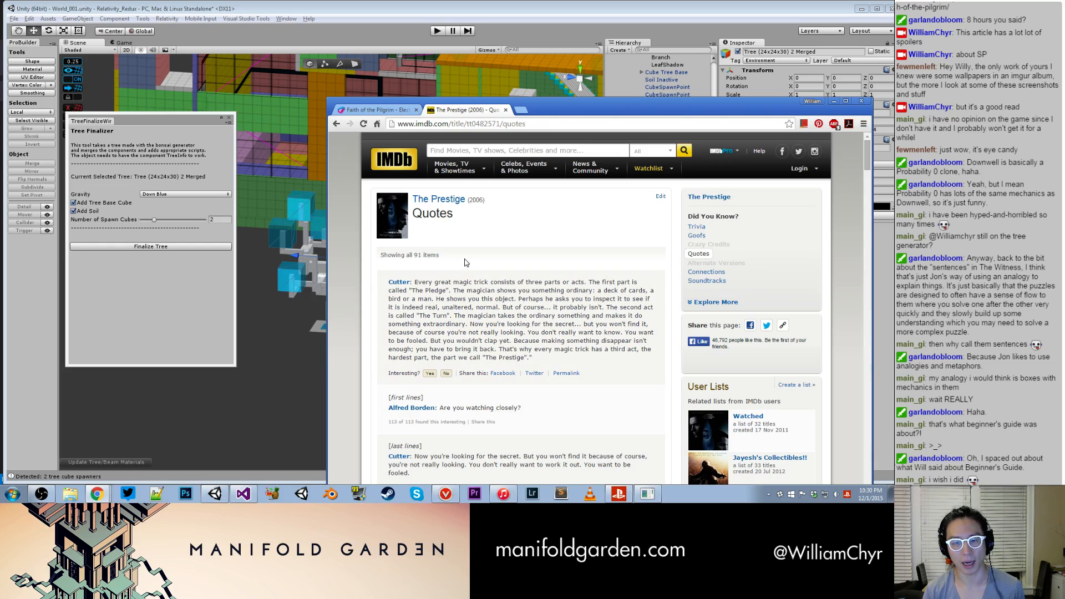
pyautogui.click(506, 109)
pyautogui.click(833, 102)
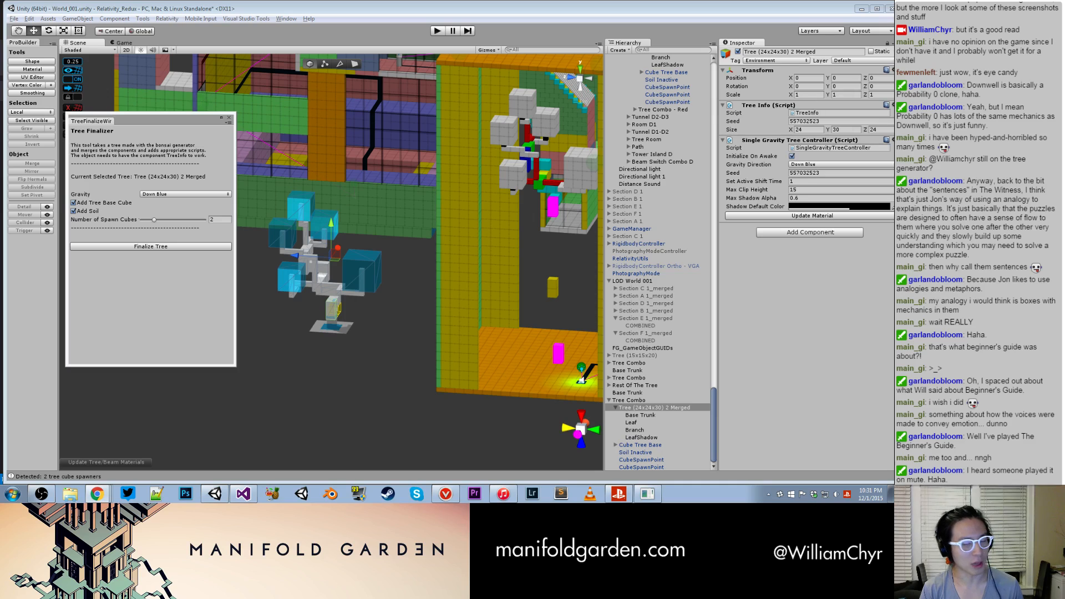
# - Close the Tree Finalizer, undo the accidental move of the merged tree alone, and move its whole Tree Combo into the tree room
pyautogui.click(229, 118)
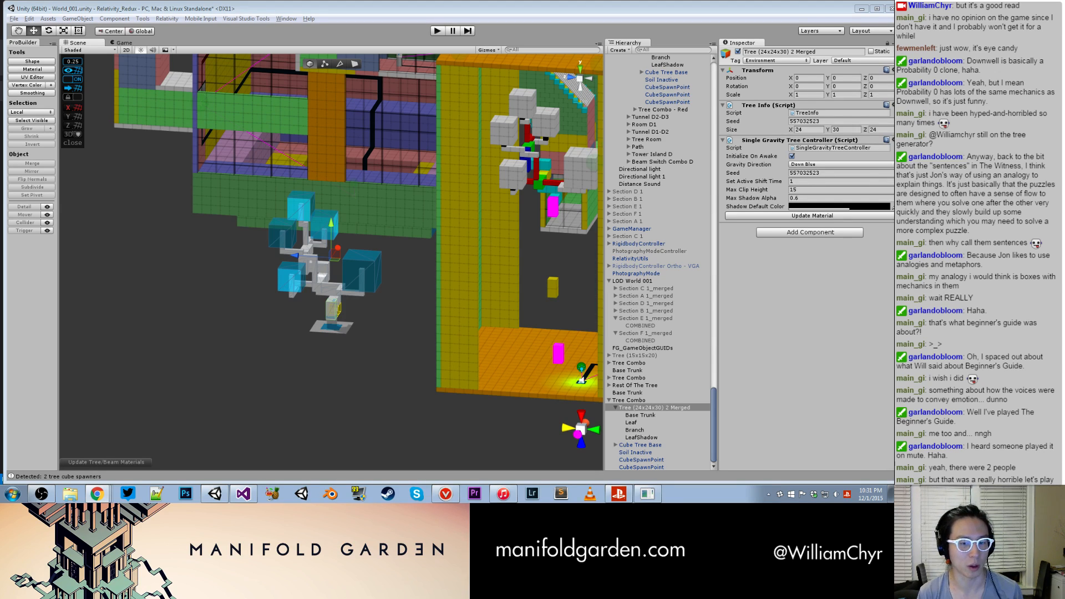
pyautogui.keyDown('alt'); pyautogui.moveTo(394, 235); pyautogui.dragTo(488, 266); pyautogui.keyUp('alt')
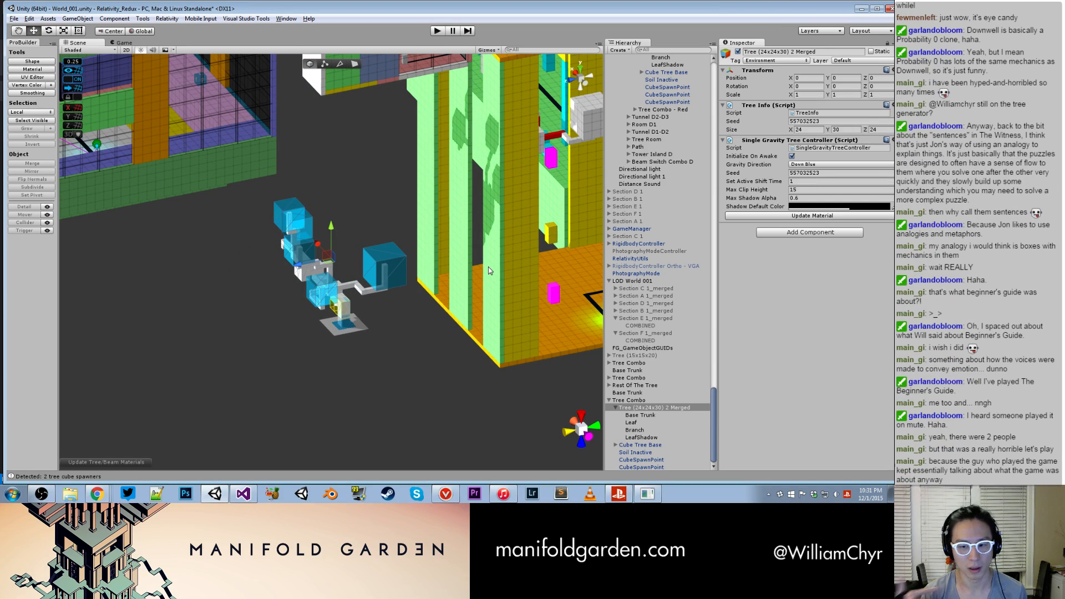
pyautogui.keyDown('alt'); pyautogui.moveTo(488, 268); pyautogui.dragTo(466, 288); pyautogui.keyUp('alt')
pyautogui.moveTo(295, 263); pyautogui.dragTo(542, 276)
pyautogui.hotkey('ctrl', 'z')
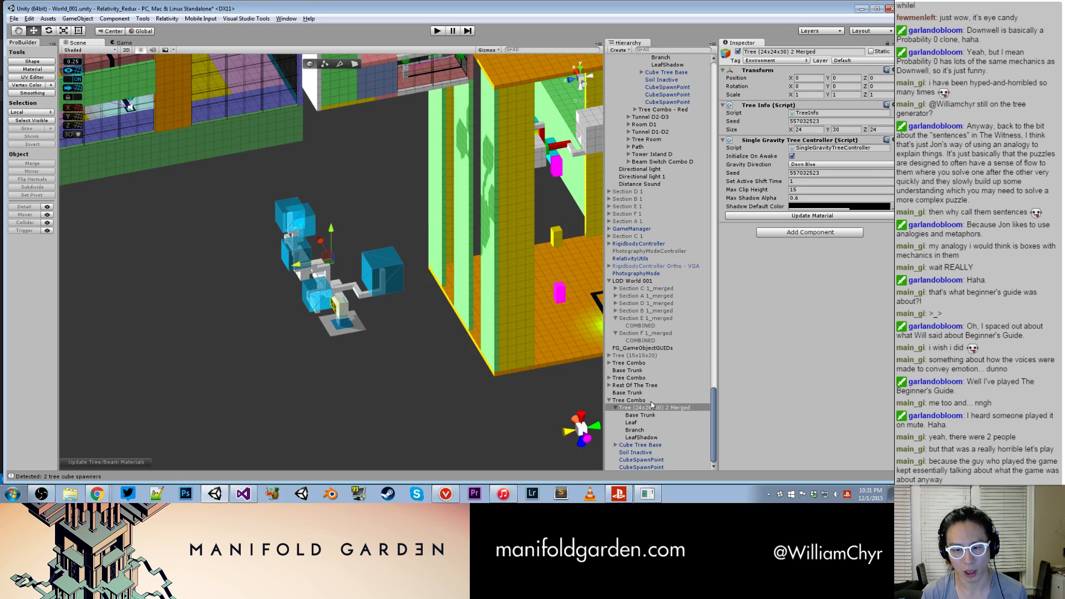
pyautogui.click(650, 400)
pyautogui.keyDown('alt'); pyautogui.moveTo(558, 375); pyautogui.dragTo(361, 311); pyautogui.keyUp('alt')
pyautogui.moveTo(335, 264); pyautogui.dragTo(520, 263)
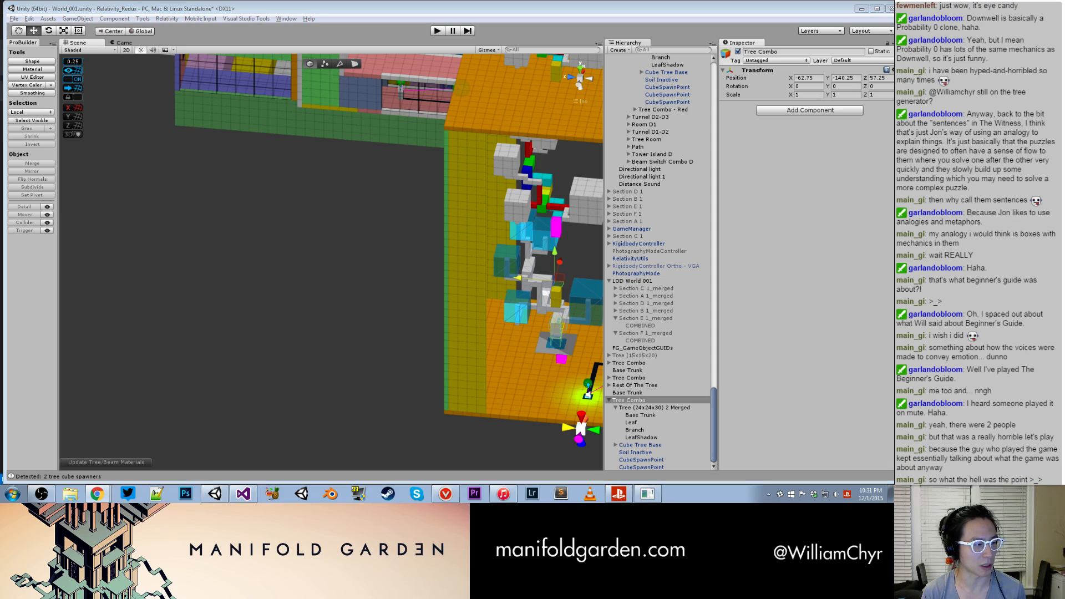
# - Fine-position the Tree Combo on the tree room floor at about X -62.25, Y -142.75, Z 56.75
pyautogui.keyDown('alt'); pyautogui.moveTo(286, 295); pyautogui.dragTo(344, 316); pyautogui.keyUp('alt')
pyautogui.scroll(2, 278, 239)
pyautogui.scroll(4, 355, 266)
pyautogui.moveTo(414, 77); pyautogui.dragTo(388, 179)
pyautogui.moveTo(287, 102); pyautogui.dragTo(302, 104)
pyautogui.keyDown('alt'); pyautogui.moveTo(199, 120); pyautogui.dragTo(199, 255); pyautogui.keyUp('alt')
pyautogui.keyDown('alt'); pyautogui.moveTo(311, 207); pyautogui.dragTo(259, 154); pyautogui.keyUp('alt')
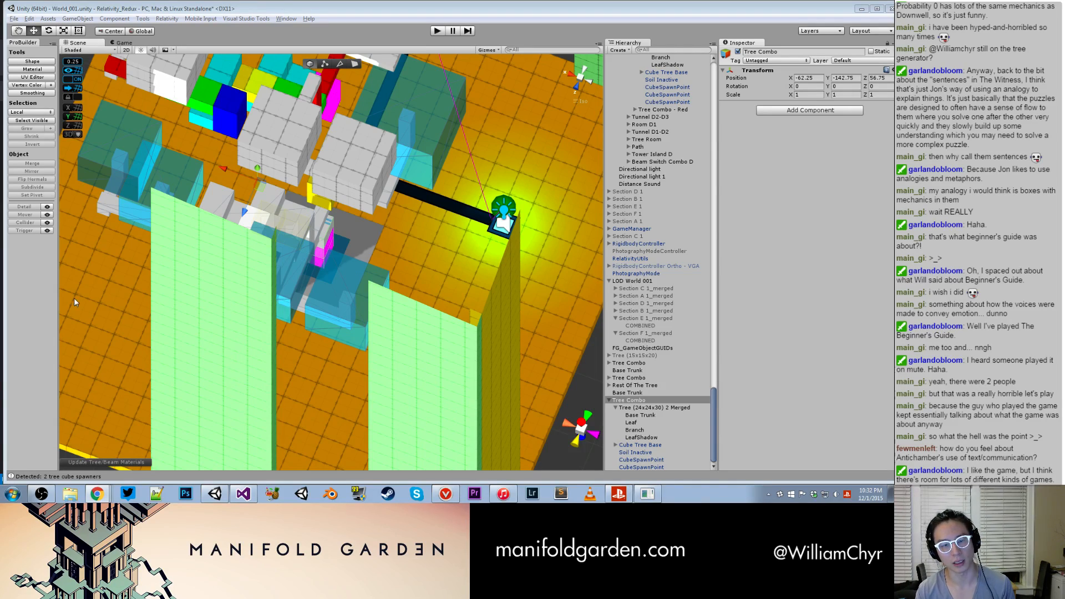
# - Delete the leftover Tree Combo that holds the yellow Tree (24x24x30) 2 Merged trunk piece hanging above the new tree
pyautogui.keyDown('alt'); pyautogui.moveTo(332, 258); pyautogui.dragTo(326, 149); pyautogui.keyUp('alt')
pyautogui.click(327, 145)
pyautogui.scroll(-5, 327, 146)
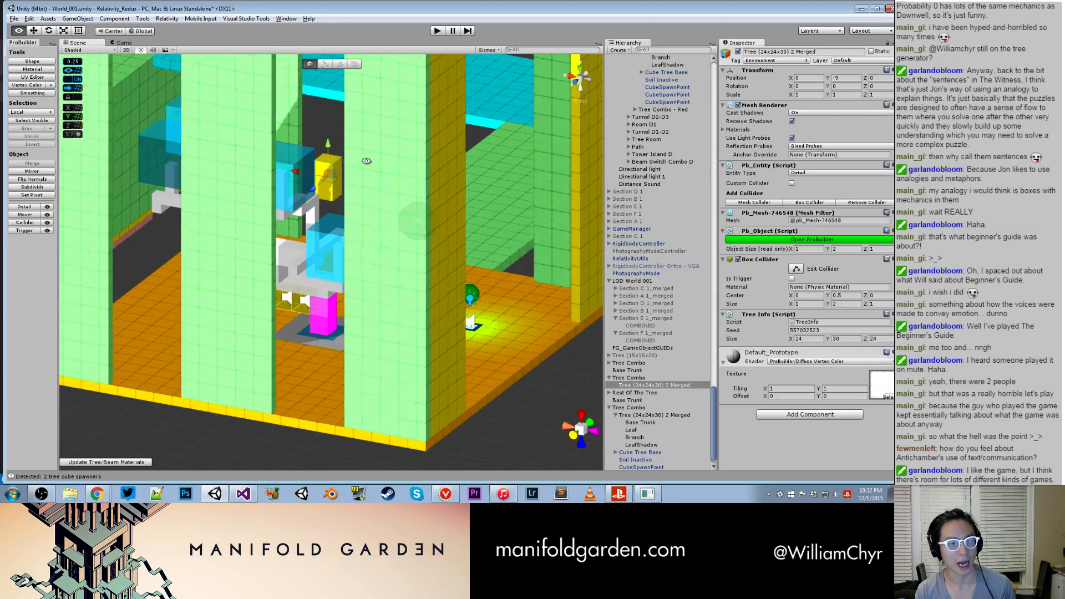
pyautogui.click(645, 384)
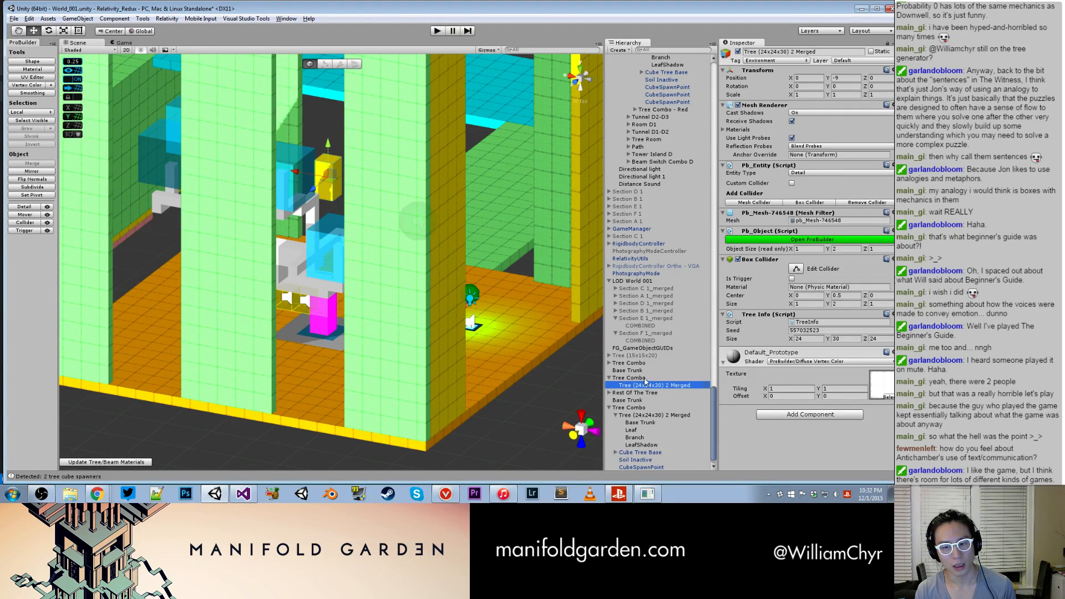
pyautogui.click(646, 377)
pyautogui.rightClick(652, 376)
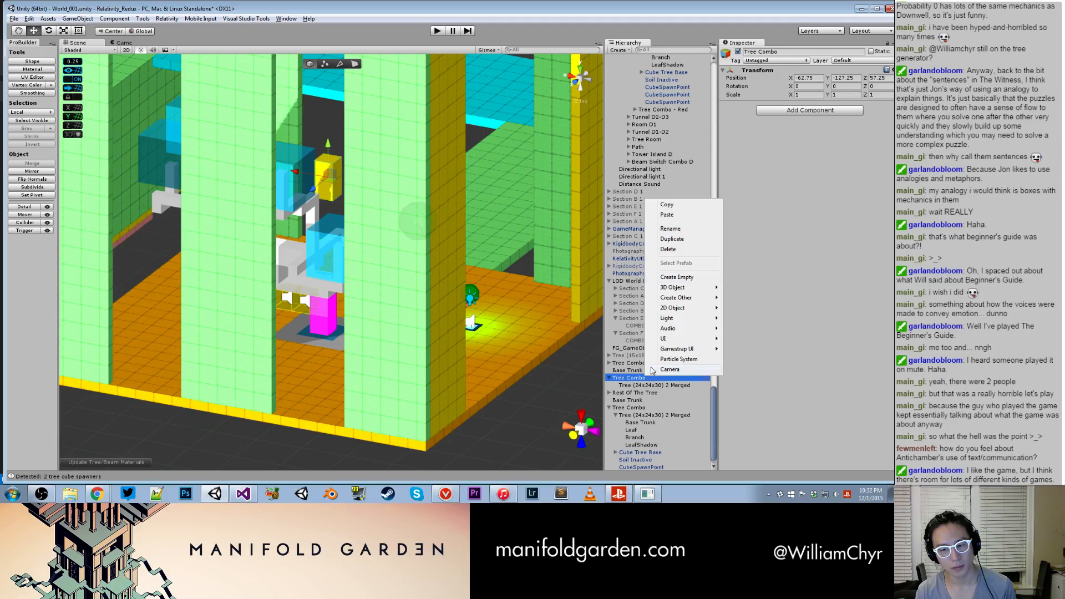
pyautogui.click(668, 249)
# - Move the new tree's first CubeSpawnPoint from the trunk out beside the lowest leaf cube, at about -4.75, 3.25, 5
pyautogui.keyDown('alt'); pyautogui.moveTo(492, 267); pyautogui.dragTo(340, 300); pyautogui.keyUp('alt')
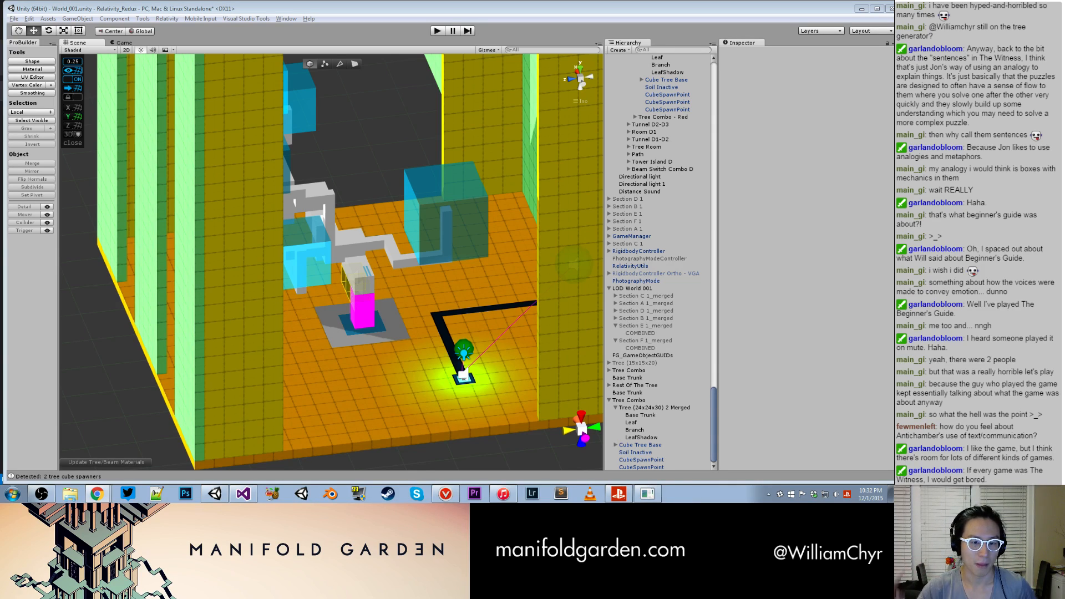
pyautogui.keyDown('alt'); pyautogui.moveTo(465, 286); pyautogui.dragTo(390, 303); pyautogui.keyUp('alt')
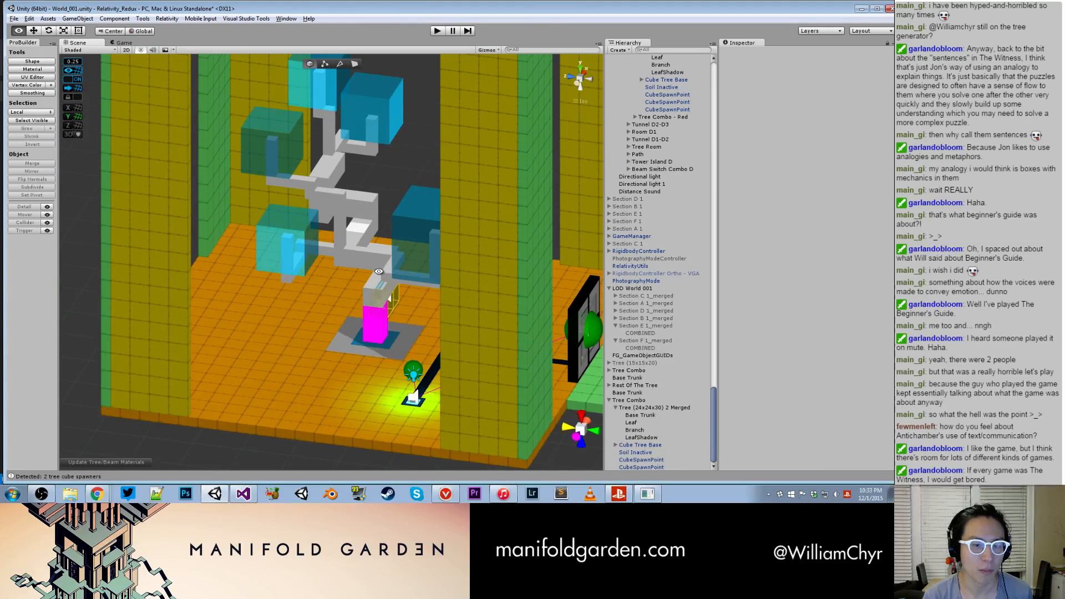
pyautogui.click(391, 302)
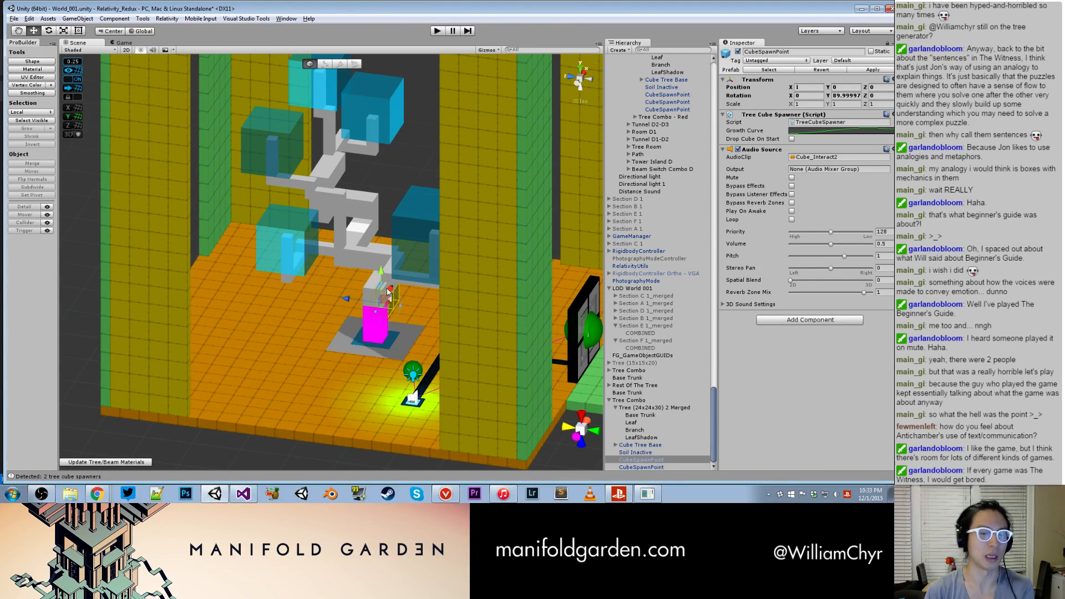
pyautogui.moveTo(390, 291); pyautogui.dragTo(356, 251)
pyautogui.keyDown('alt'); pyautogui.moveTo(356, 251); pyautogui.dragTo(400, 237); pyautogui.keyUp('alt')
pyautogui.moveTo(325, 270); pyautogui.dragTo(237, 258)
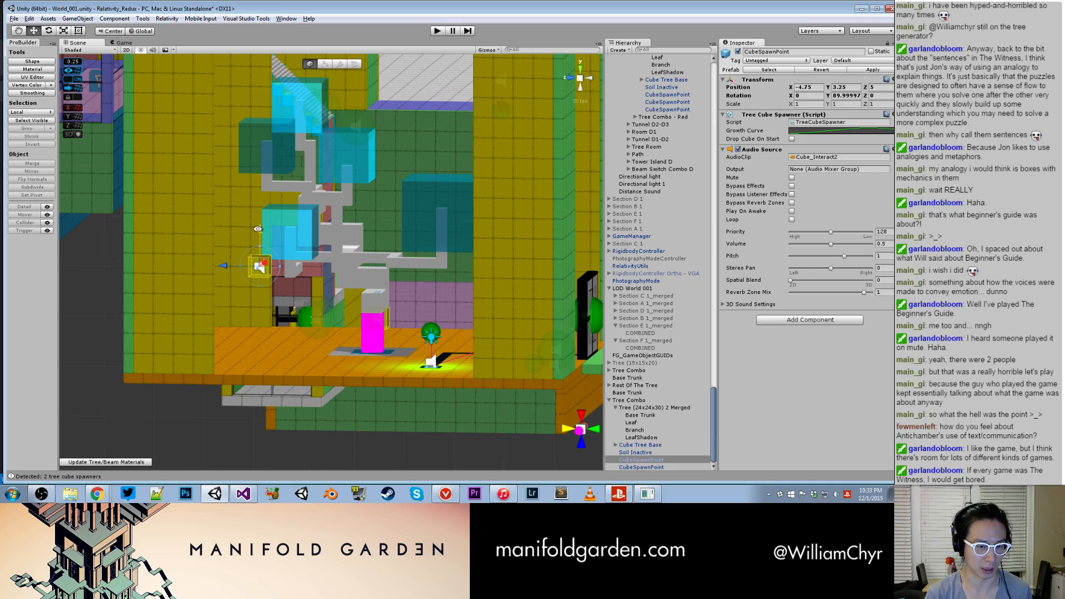
pyautogui.keyDown('alt'); pyautogui.moveTo(260, 232); pyautogui.dragTo(344, 352); pyautogui.keyUp('alt')
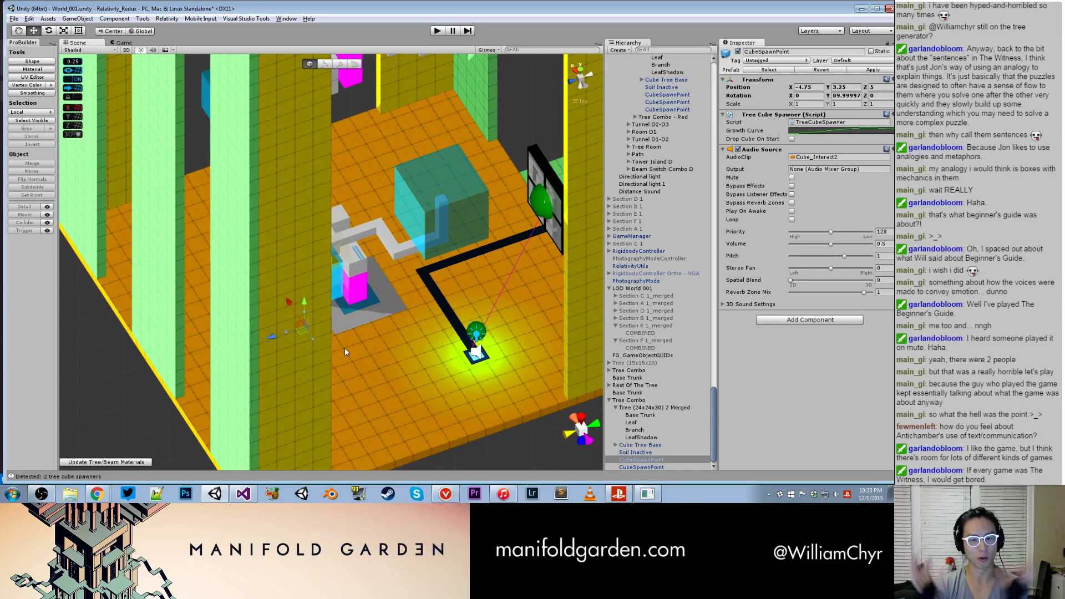
# - Adjust the first CubeSpawnPoint so it sits at the lower edge of the leaf cube, at about -3.75, 3.5, 4.75
pyautogui.keyDown('alt'); pyautogui.moveTo(391, 304); pyautogui.dragTo(483, 361); pyautogui.keyUp('alt')
pyautogui.scroll(4, 389, 363)
pyautogui.moveTo(349, 363); pyautogui.dragTo(361, 370, button='middle')
pyautogui.moveTo(373, 387); pyautogui.dragTo(307, 251)
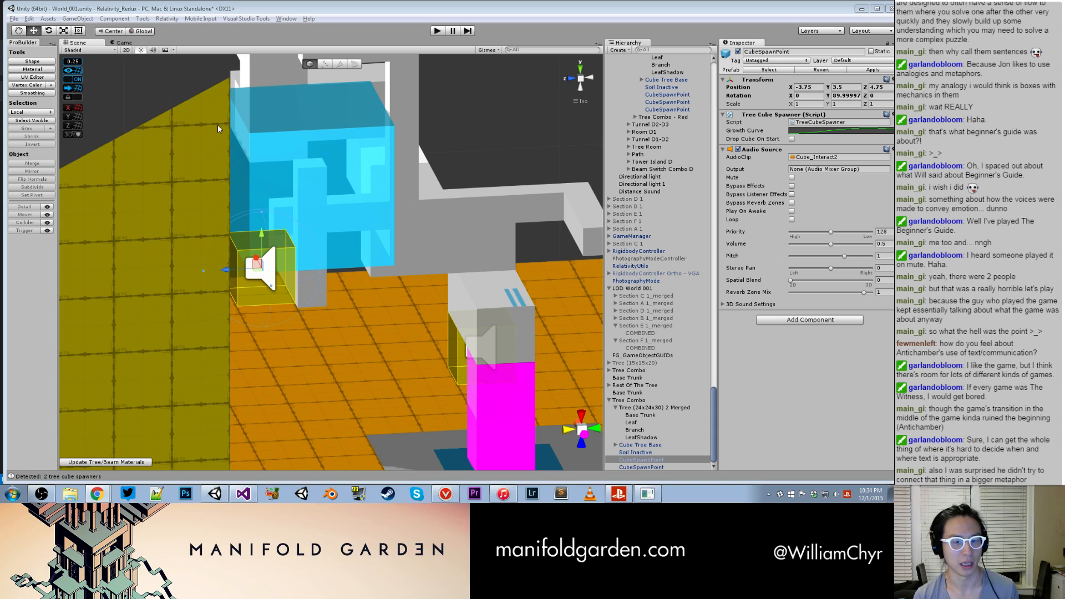
pyautogui.keyDown('alt'); pyautogui.moveTo(342, 226); pyautogui.dragTo(339, 358); pyautogui.keyUp('alt')
pyautogui.moveTo(338, 358); pyautogui.dragTo(308, 188, button='middle')
pyautogui.keyDown('alt'); pyautogui.moveTo(309, 188); pyautogui.dragTo(211, 221); pyautogui.keyUp('alt')
pyautogui.keyDown('alt'); pyautogui.moveTo(379, 262); pyautogui.dragTo(430, 383); pyautogui.keyUp('alt')
# - Move the second CubeSpawnPoint from the trunk to the other side of the same leaf cube, at about -4, 3.5, 2.5
pyautogui.click(548, 332)
pyautogui.moveTo(407, 281); pyautogui.dragTo(338, 213)
pyautogui.moveTo(374, 188); pyautogui.dragTo(303, 41)
pyautogui.keyDown('alt'); pyautogui.moveTo(444, 239); pyautogui.dragTo(433, 281); pyautogui.keyUp('alt')
pyautogui.moveTo(365, 307); pyautogui.dragTo(414, 385)
pyautogui.scroll(-2, 414, 386)
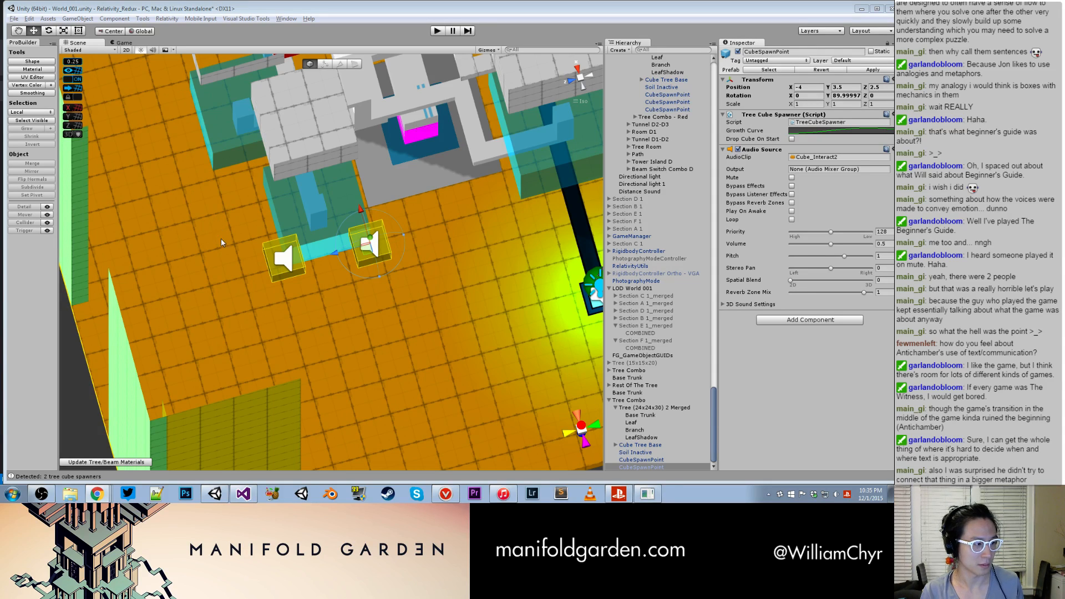
pyautogui.keyDown('alt'); pyautogui.moveTo(387, 299); pyautogui.dragTo(167, 180); pyautogui.keyUp('alt')
pyautogui.keyDown('alt'); pyautogui.moveTo(400, 323); pyautogui.dragTo(443, 266); pyautogui.keyUp('alt')
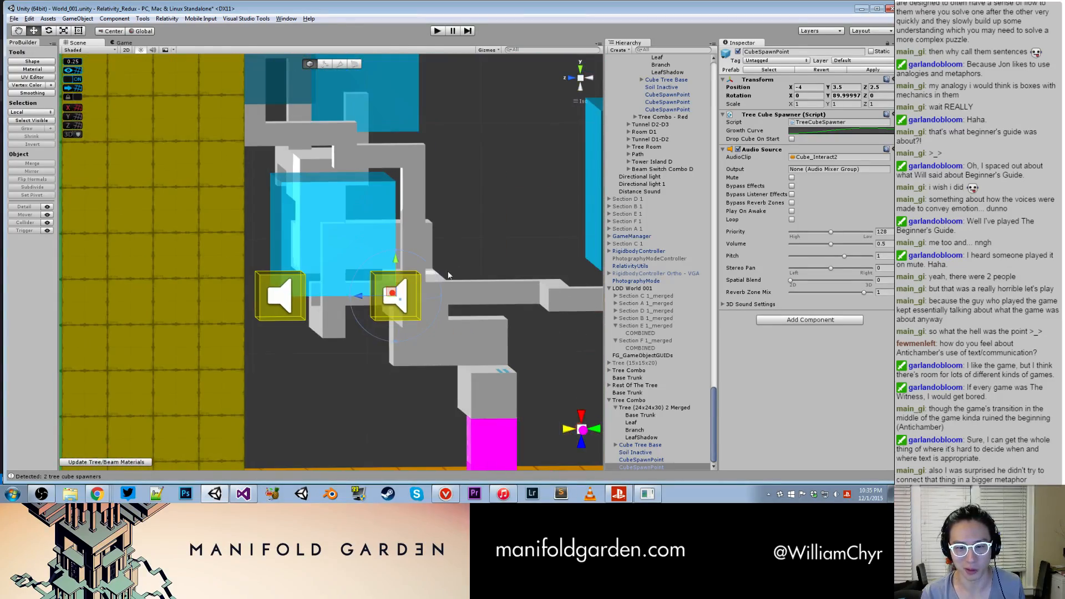
# - Inspect the merged tree and its Cube Tree Base, check the MergeMesh code of TreeFinalizeWindow.cs in Visual Studio, and return to Unity
pyautogui.doubleClick(639, 409)
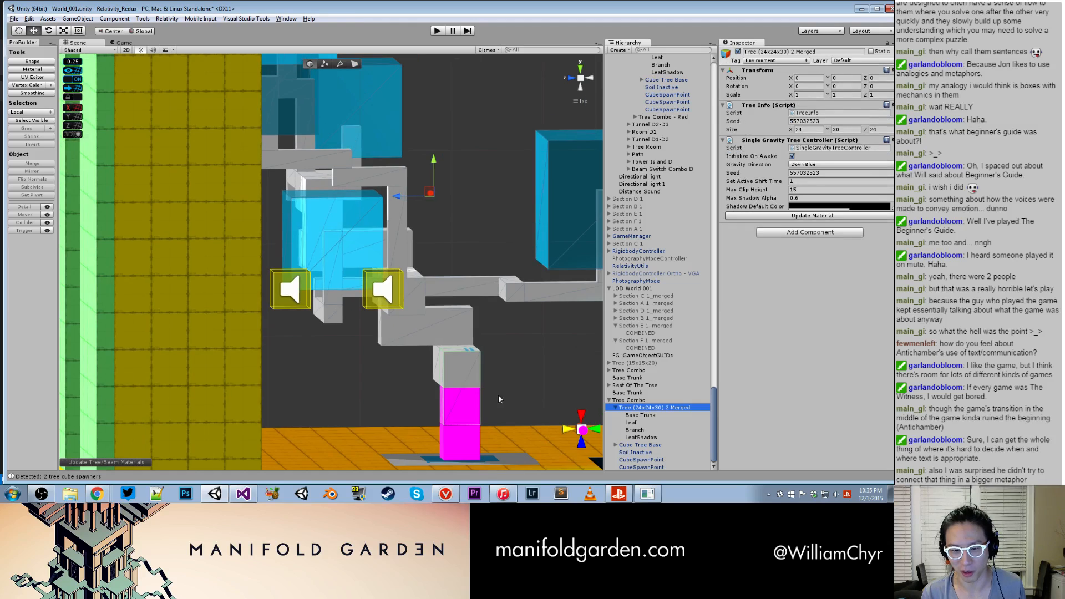
pyautogui.scroll(-4, 489, 355)
pyautogui.moveTo(399, 178); pyautogui.dragTo(425, 251)
pyautogui.click(466, 380)
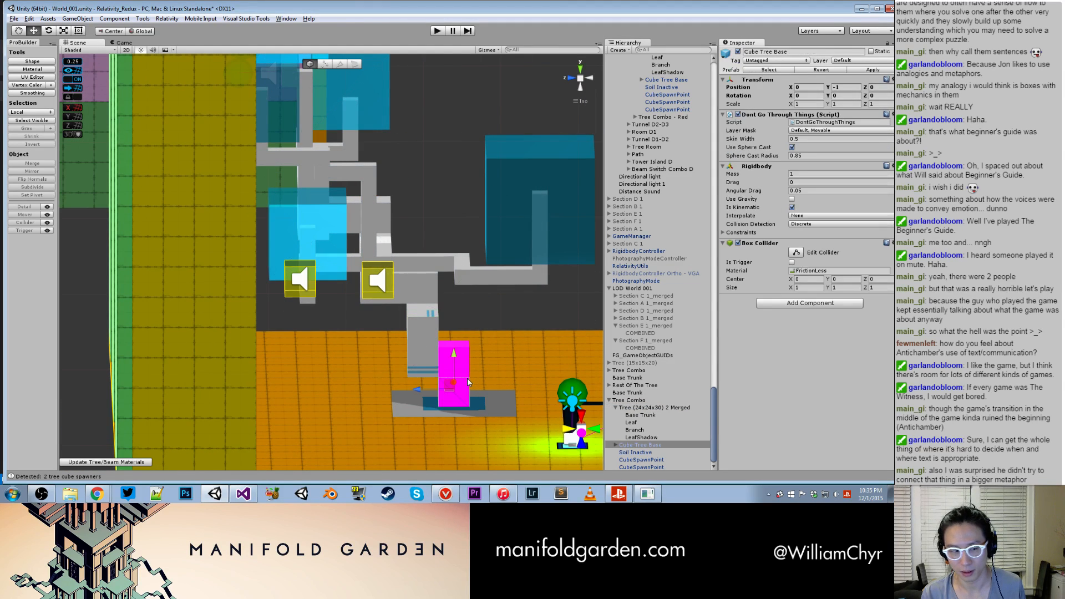
pyautogui.click(243, 494)
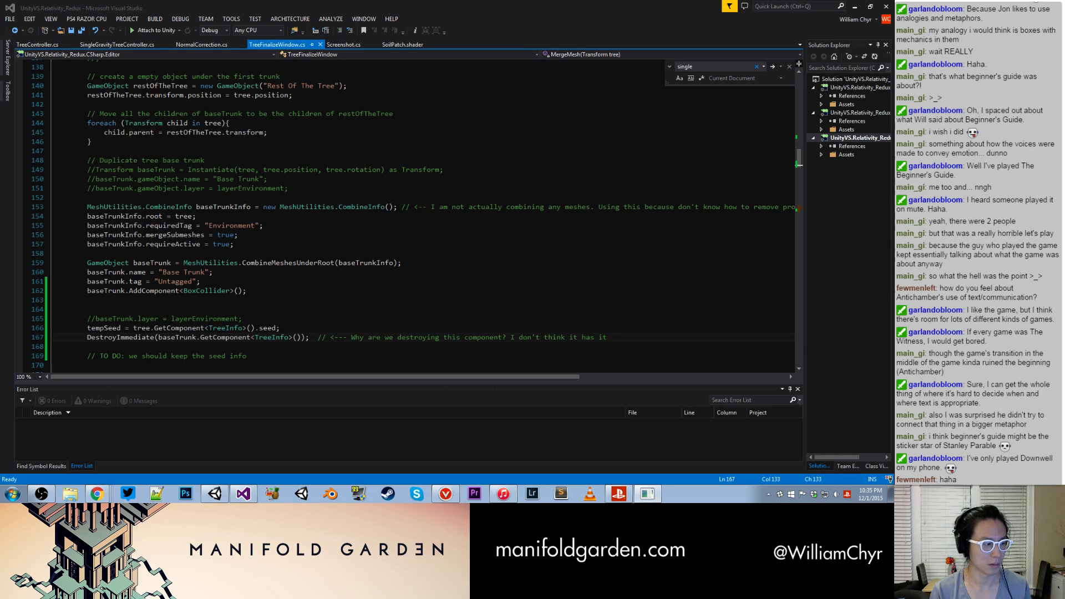
pyautogui.hotkey('alt', 'Tab')
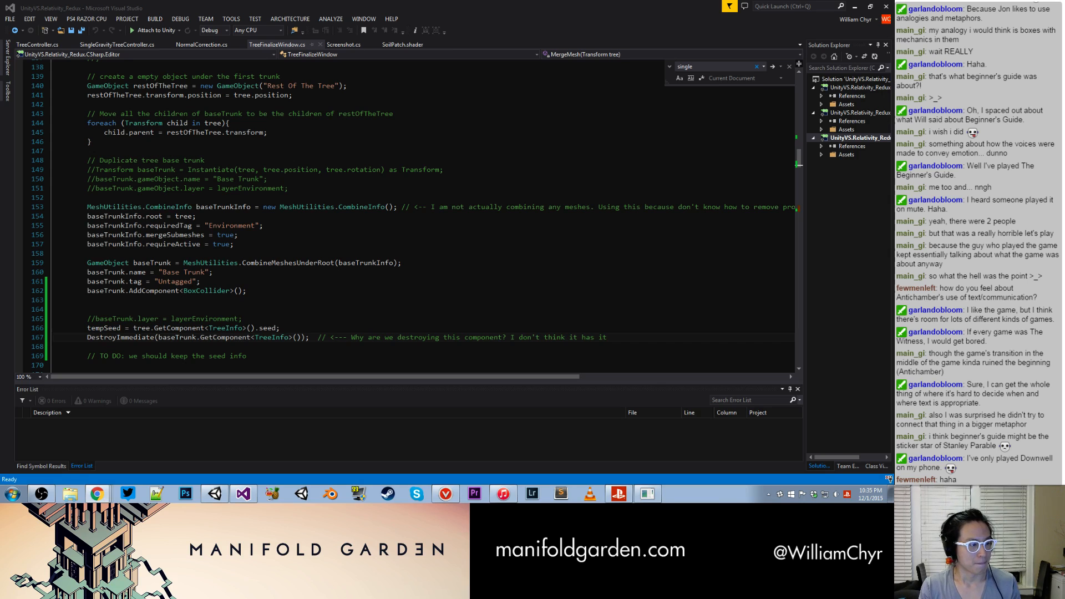
pyautogui.hotkey('alt', 'Tab')
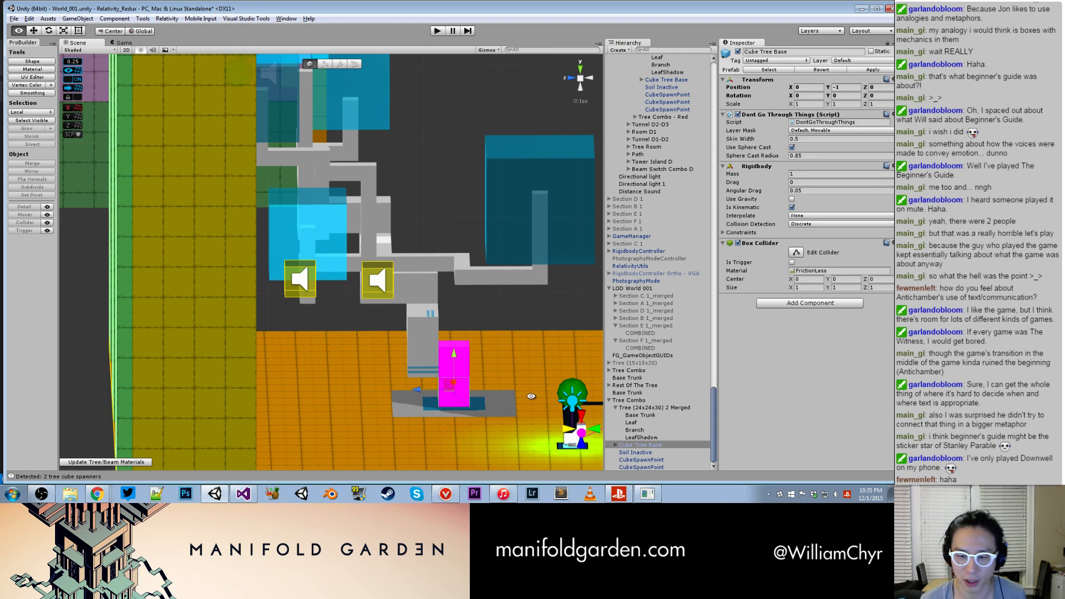
# - Move the stray magenta Base Trunk and leftover trunk piece off the tree base, and delete the leftover Tree Combo
pyautogui.click(471, 358)
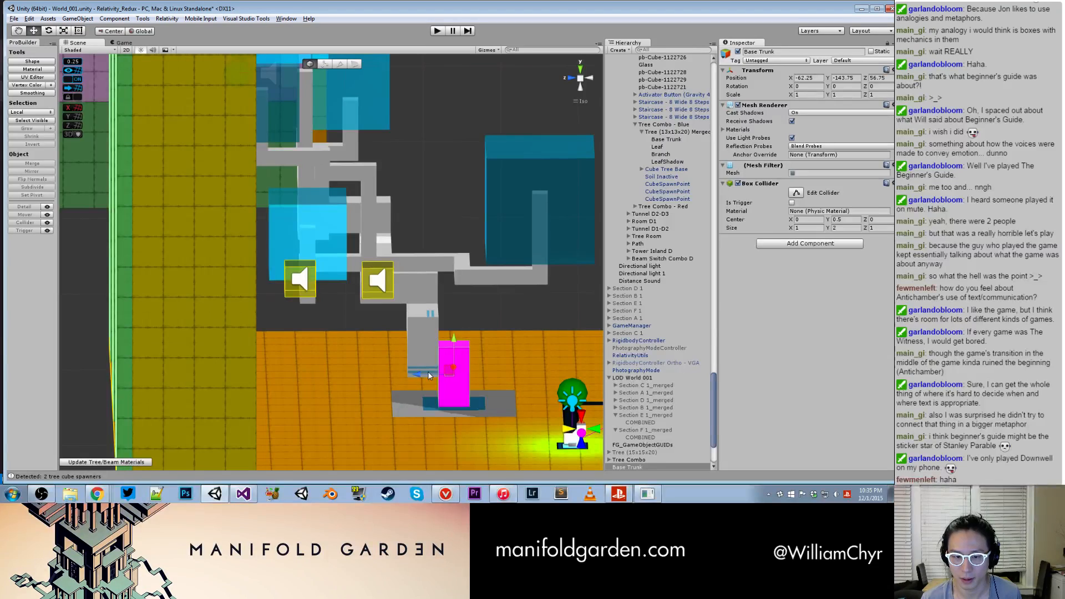
pyautogui.moveTo(422, 374); pyautogui.dragTo(499, 374)
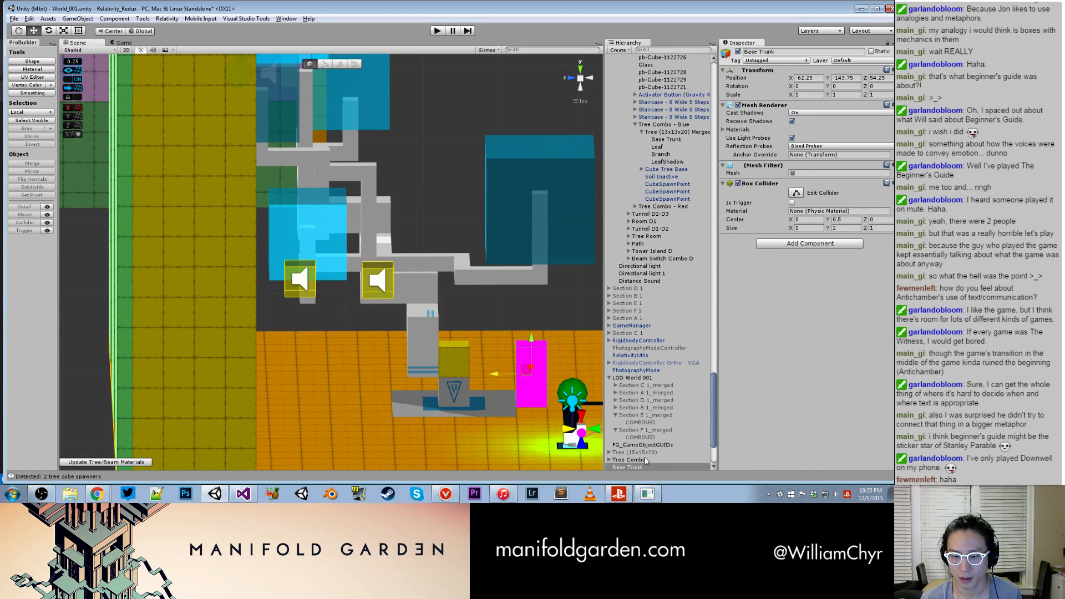
pyautogui.click(456, 348)
pyautogui.moveTo(415, 377); pyautogui.dragTo(526, 323)
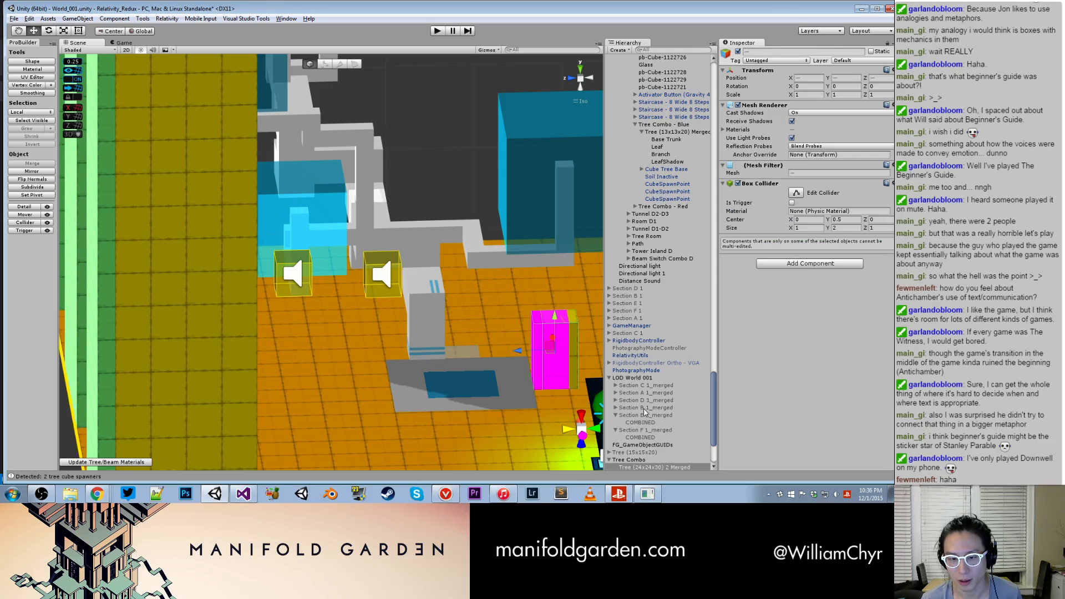
pyautogui.scroll(-4, 634, 426)
pyautogui.click(633, 376)
pyautogui.rightClick(633, 380)
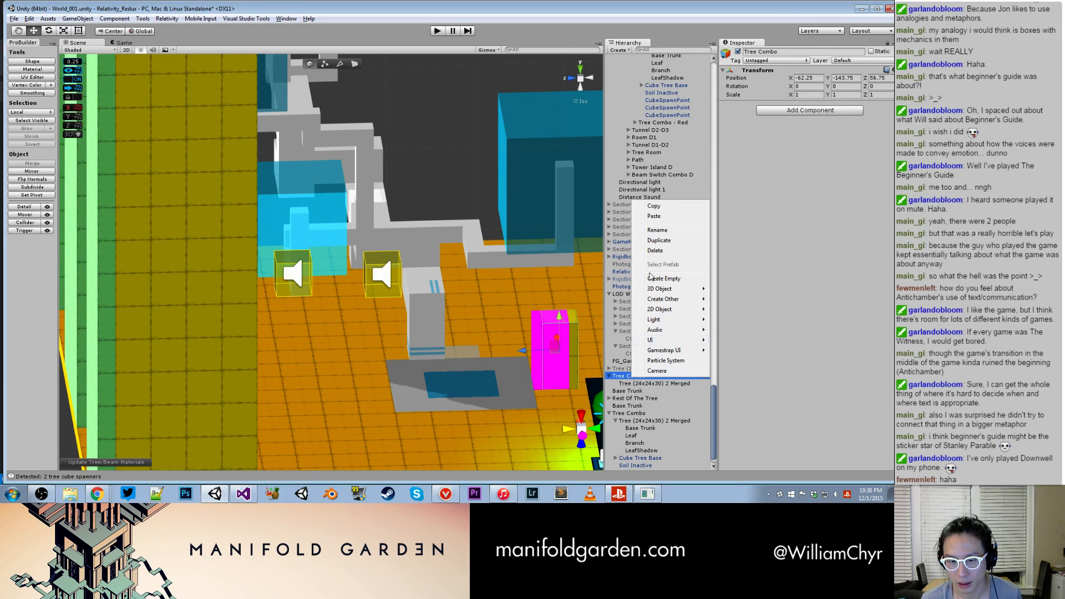
pyautogui.click(655, 253)
# - Delete the two stray Base Trunk objects and Rest Of The Tree from the scene, and select the remaining Tree Combo
pyautogui.click(438, 321)
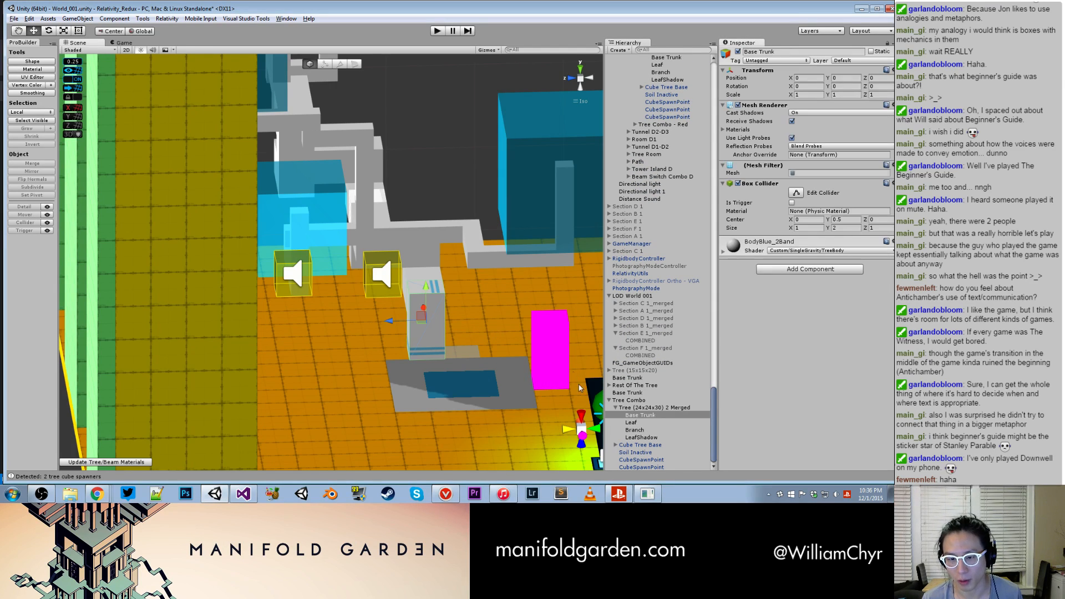
pyautogui.keyDown('alt'); pyautogui.moveTo(483, 413); pyautogui.dragTo(522, 378); pyautogui.keyUp('alt')
pyautogui.click(522, 379)
pyautogui.rightClick(660, 379)
pyautogui.keyDown('shift'); pyautogui.click(647, 385); pyautogui.keyUp('shift')
pyautogui.scroll(-8, 515, 352)
pyautogui.scroll(-10, 469, 317)
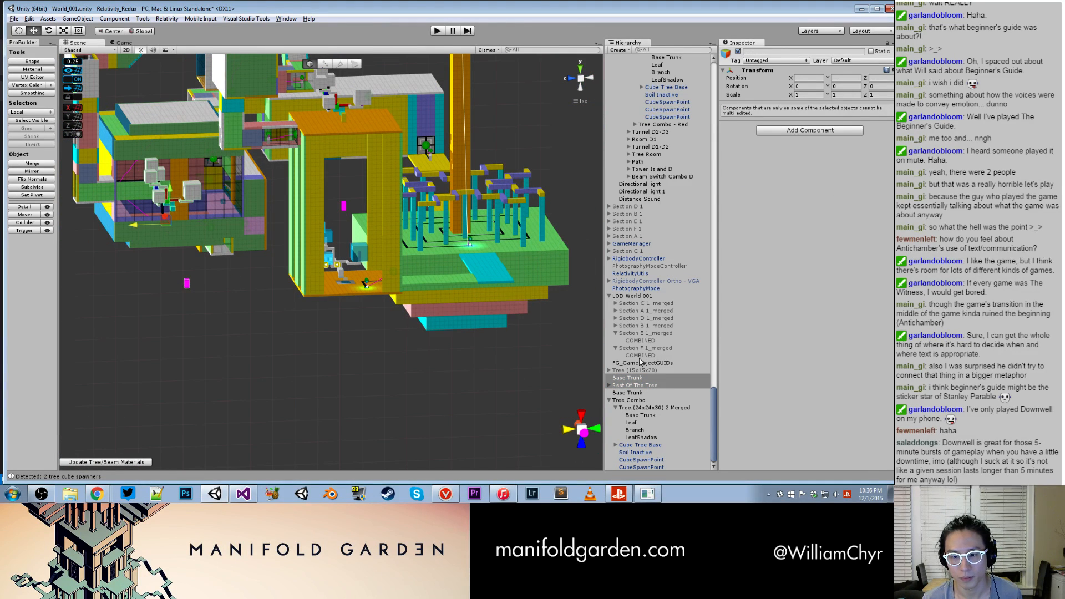
pyautogui.rightClick(641, 386)
pyautogui.keyDown('shift'); pyautogui.click(639, 393); pyautogui.keyUp('shift')
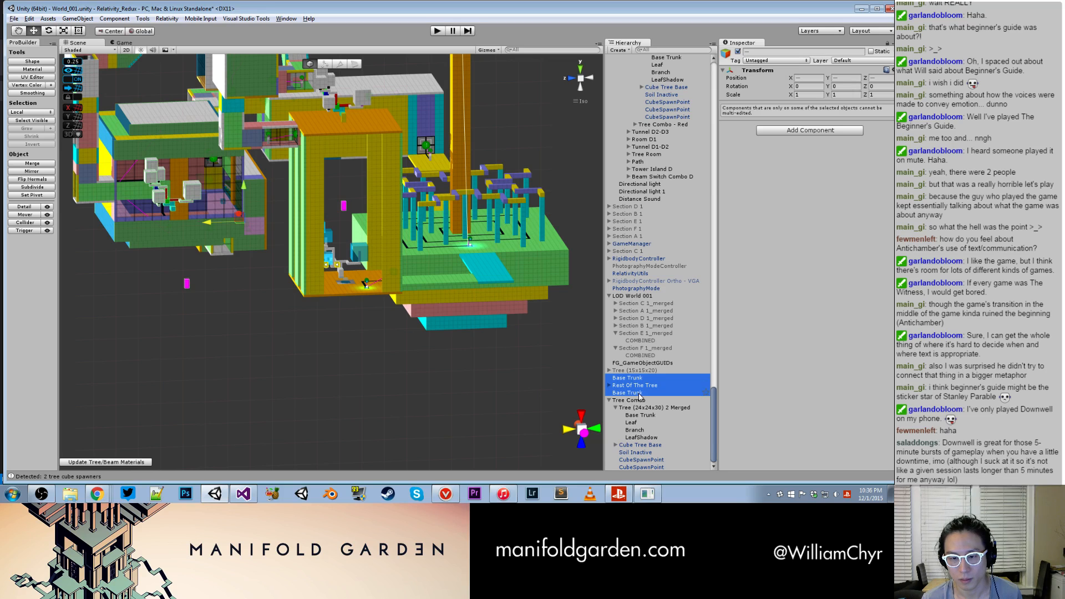
pyautogui.rightClick(639, 394)
pyautogui.click(684, 268)
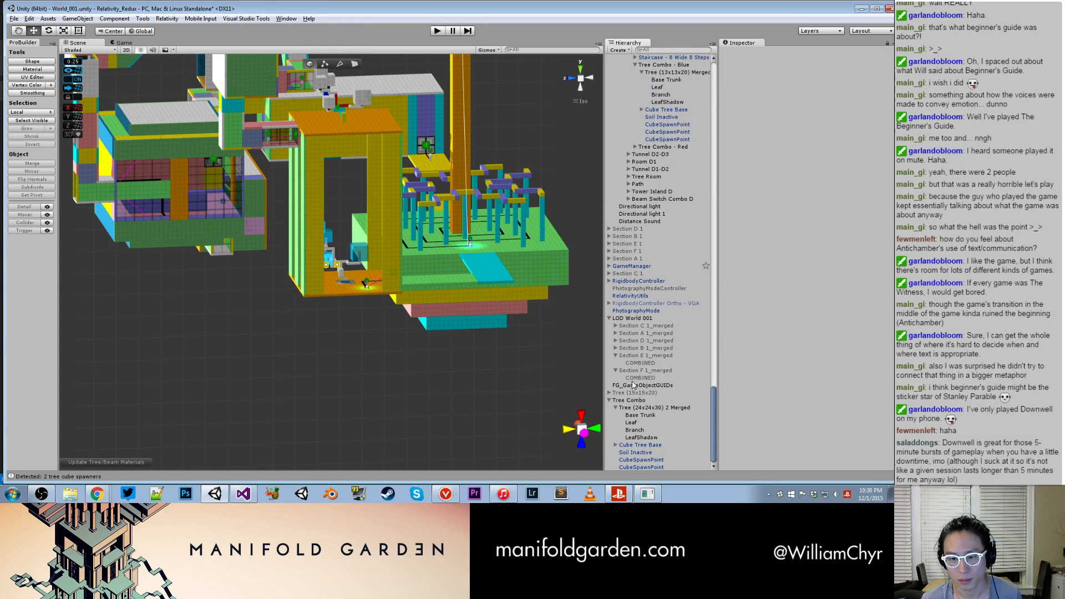
pyautogui.click(629, 400)
pyautogui.keyDown('alt'); pyautogui.moveTo(333, 350); pyautogui.dragTo(305, 340); pyautogui.keyUp('alt')
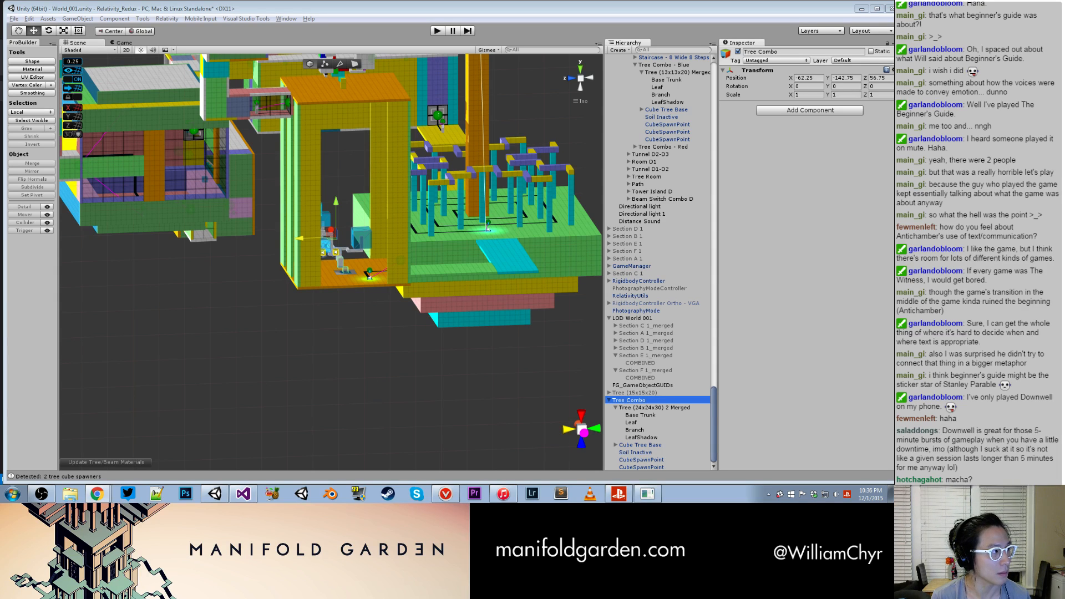
# - Switch to Chrome, search Google for "matcha tea", show the image results, and reposition the browser window
pyautogui.moveTo(0, 28); pyautogui.dragTo(333, 77)
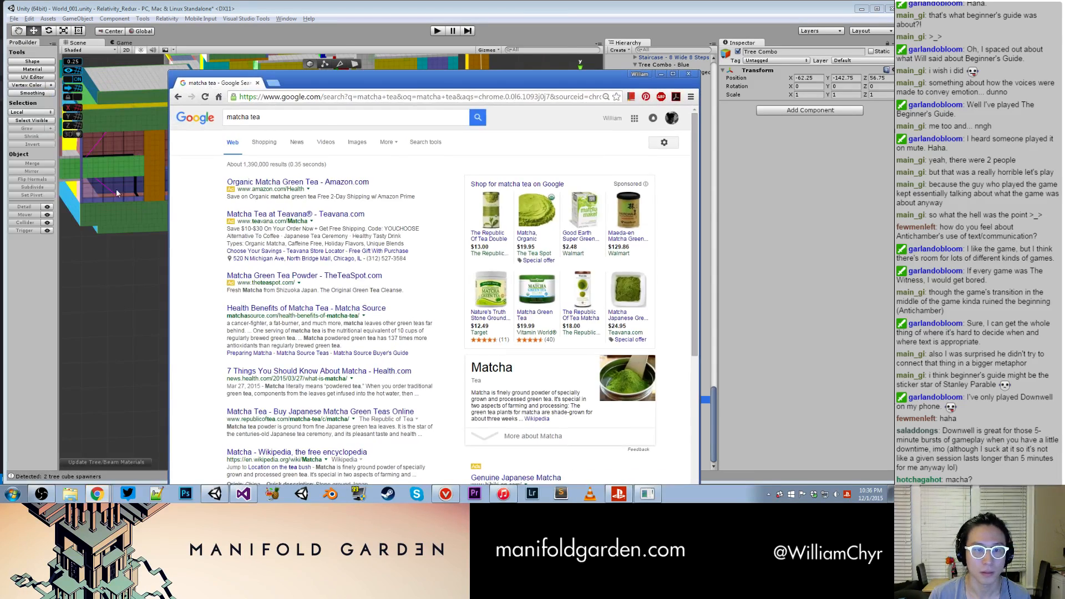
pyautogui.click(358, 142)
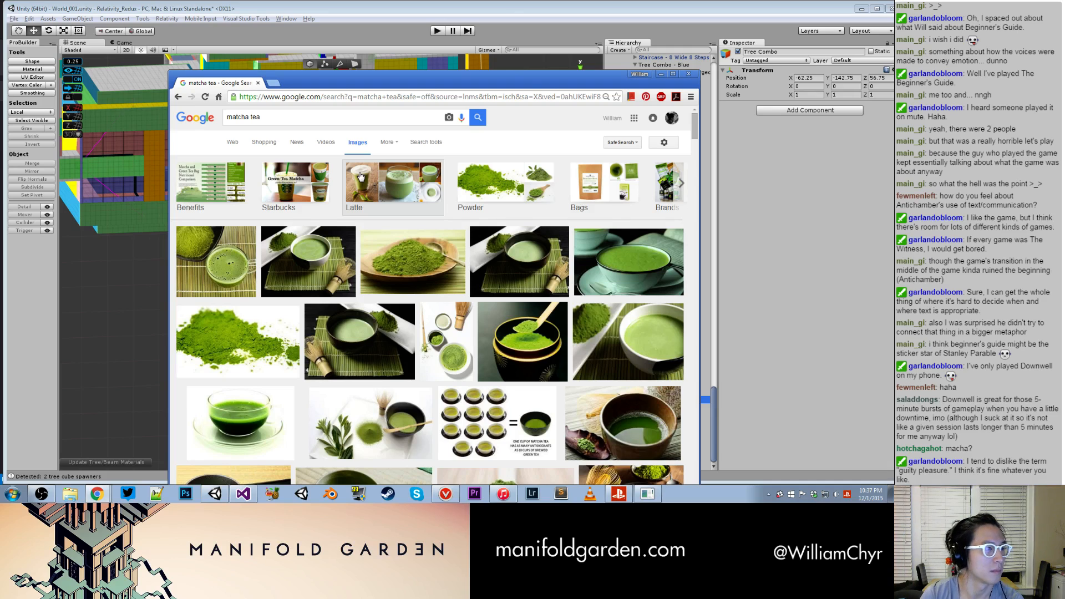
pyautogui.click(42, 494)
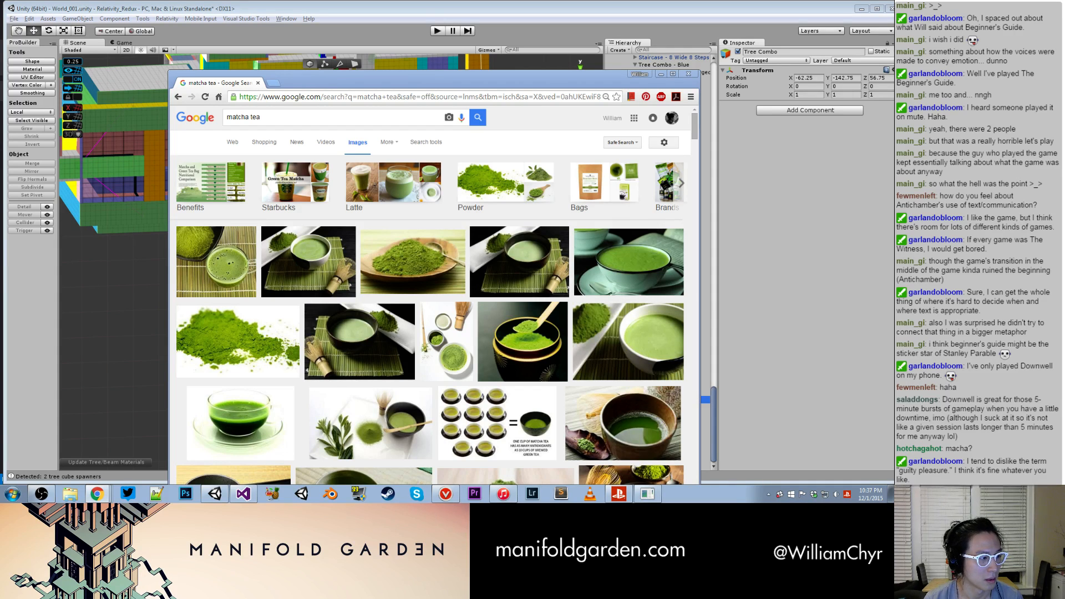
pyautogui.moveTo(629, 81); pyautogui.dragTo(705, 12)
# - Dismiss the Import Pictures and Videos dialog and switch back to Unity
pyautogui.click(670, 494)
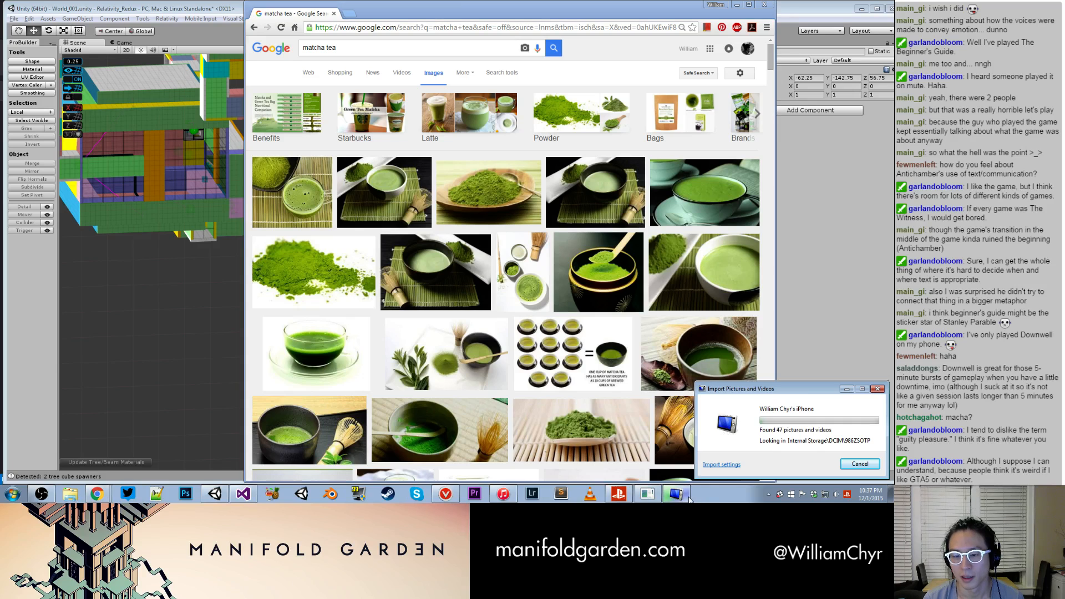
pyautogui.click(881, 389)
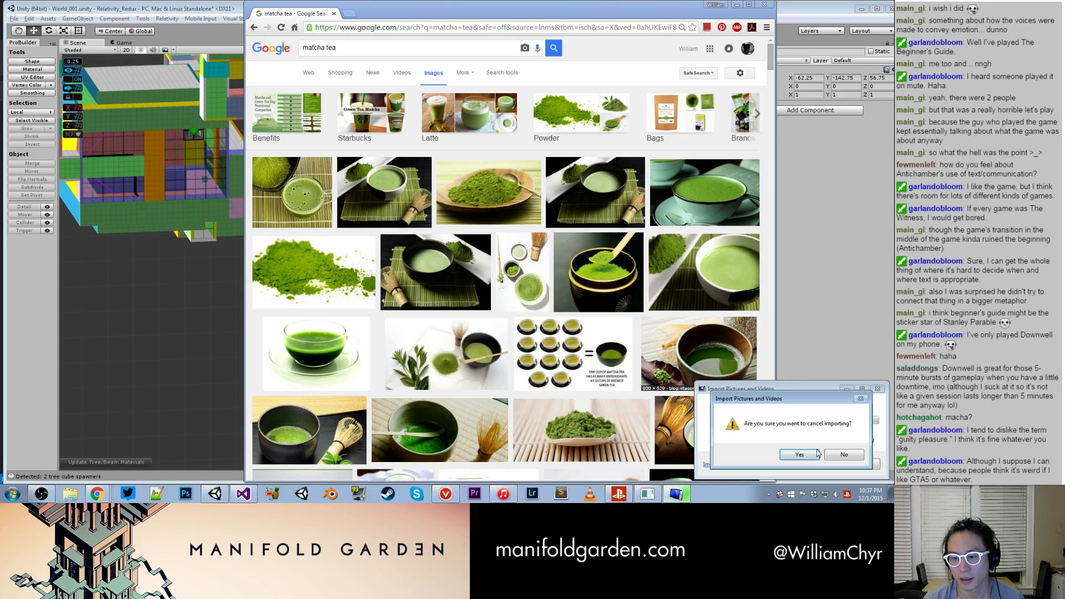
pyautogui.click(844, 455)
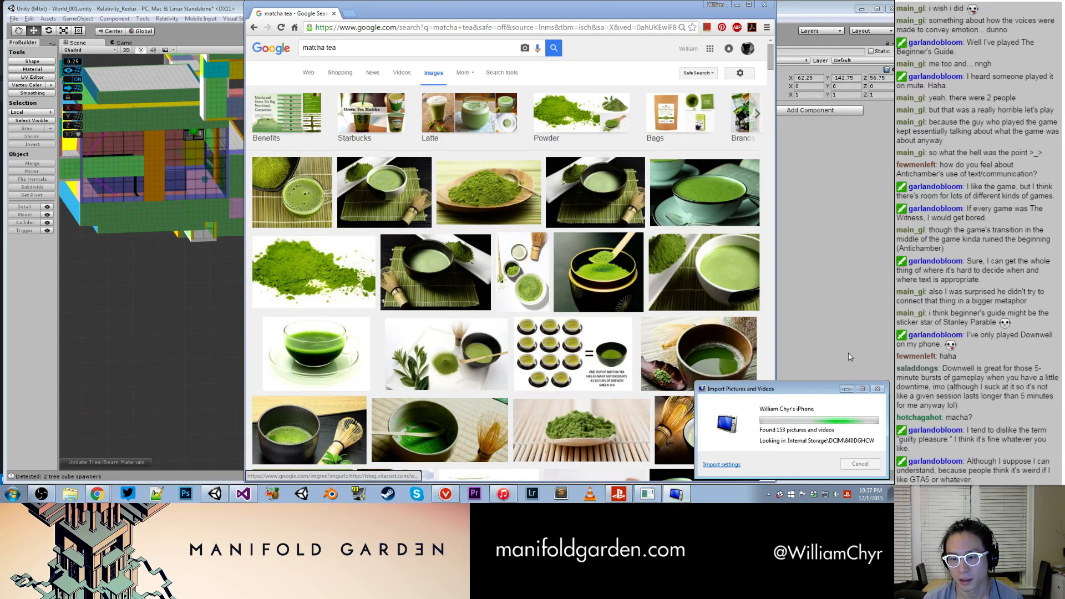
pyautogui.click(212, 310)
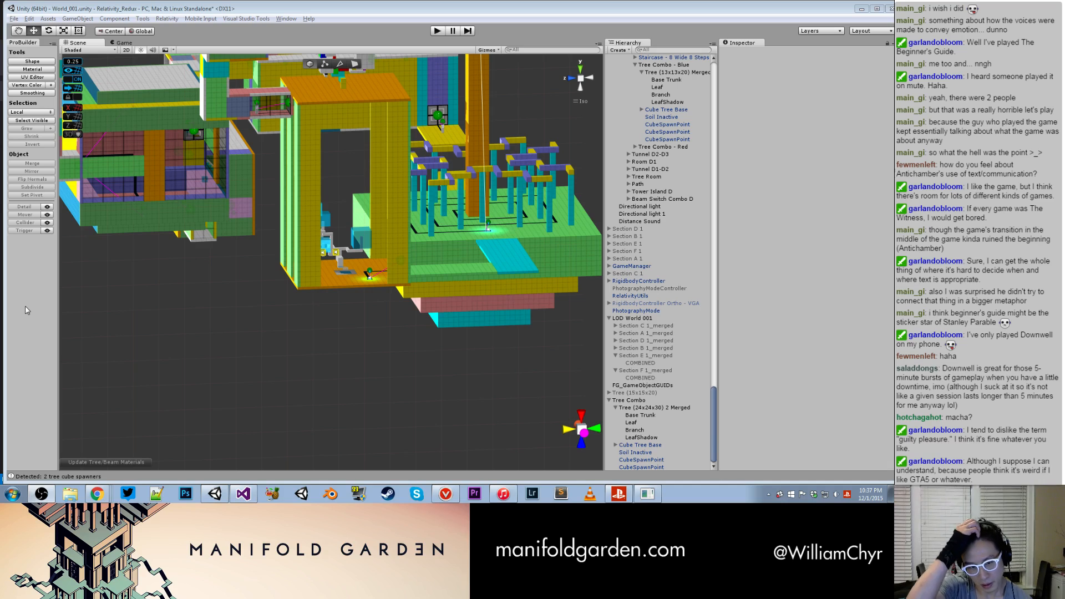
# - Shift the Tree (24x24x30) 2 Merged object horizontally so that its trunk stands centred on the cube tree base
pyautogui.keyDown('alt'); pyautogui.moveTo(404, 254); pyautogui.dragTo(348, 278); pyautogui.keyUp('alt')
pyautogui.scroll(4, 349, 277)
pyautogui.scroll(3, 350, 281)
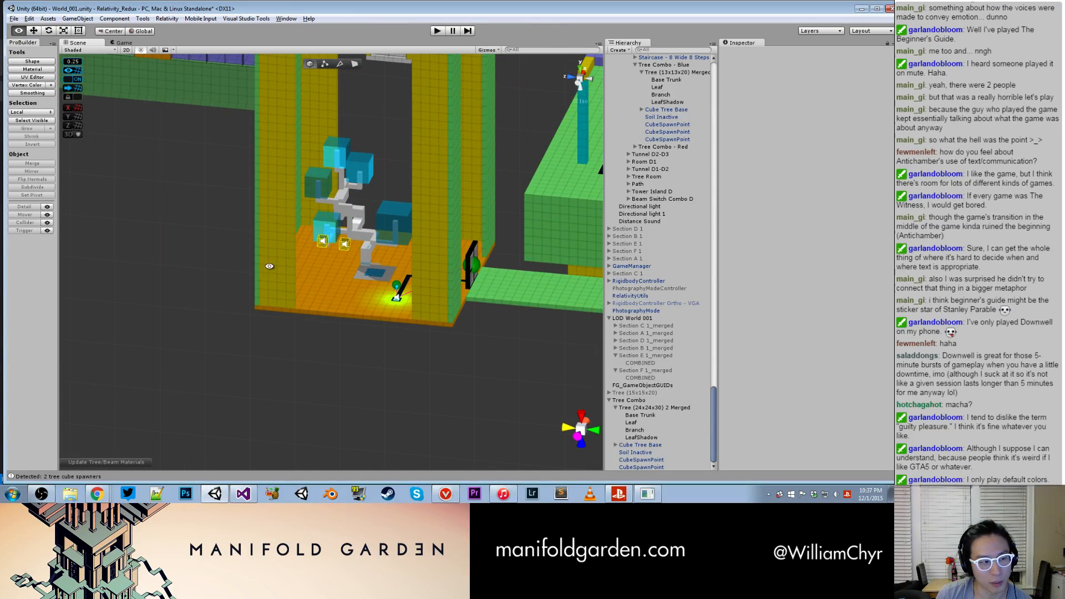
pyautogui.moveTo(0, 68); pyautogui.dragTo(894, 61)
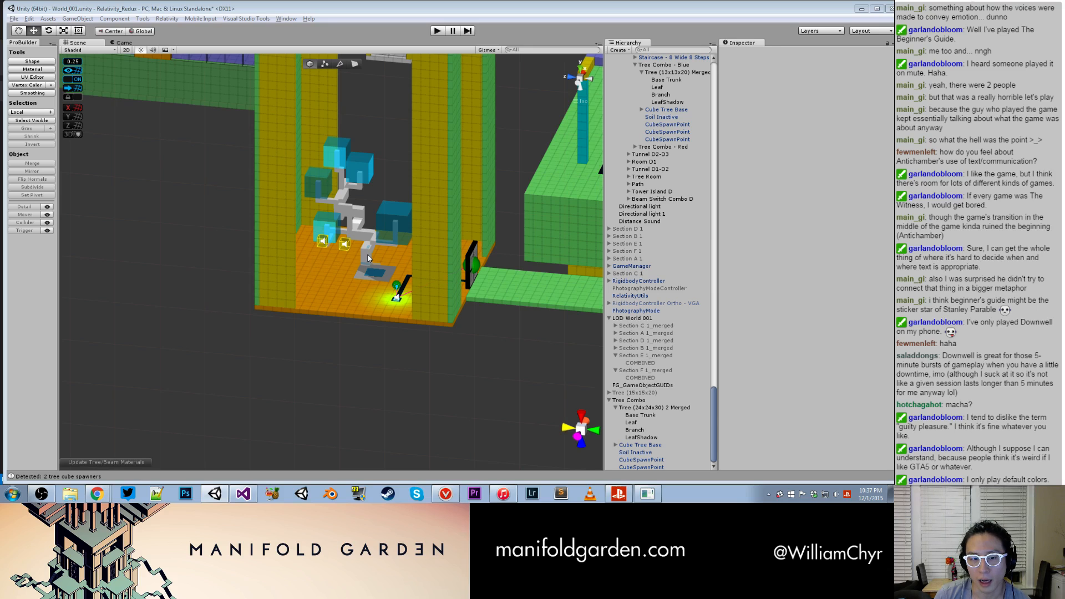
pyautogui.click(368, 258)
pyautogui.press('f')
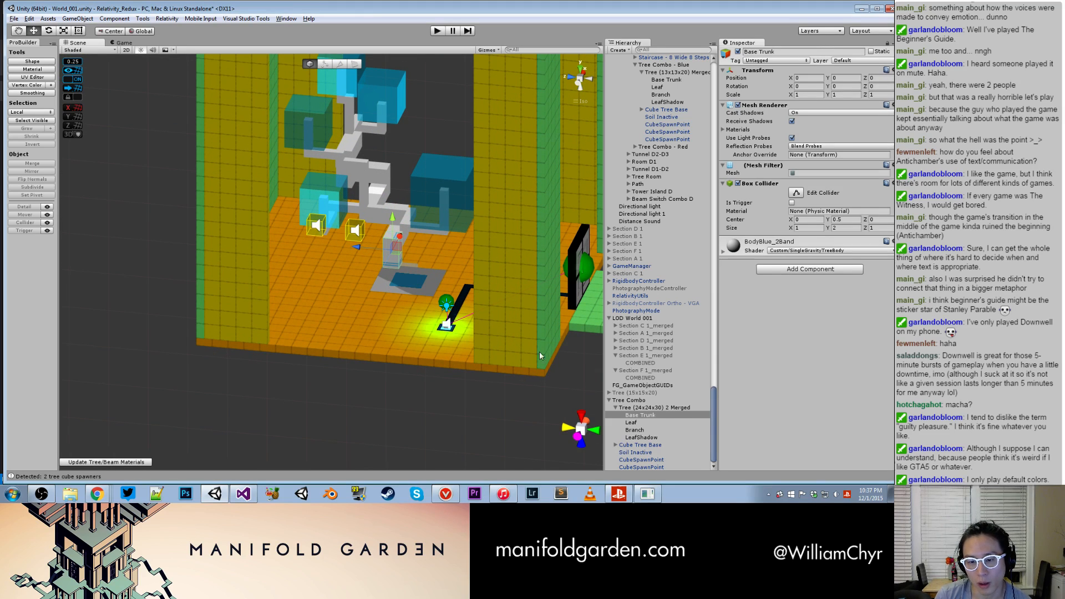
pyautogui.click(661, 408)
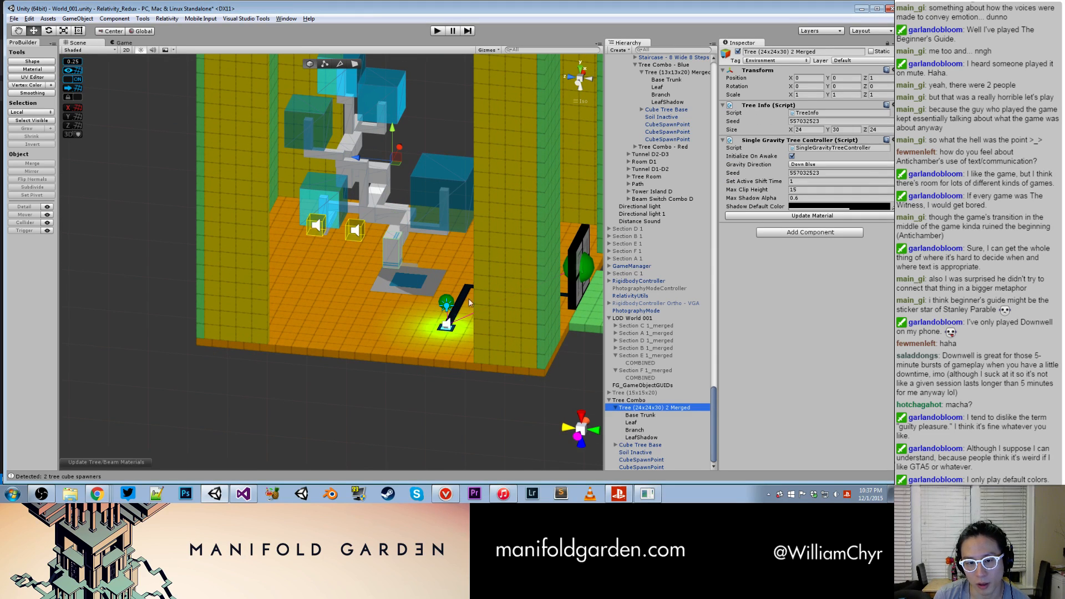
pyautogui.moveTo(355, 158); pyautogui.dragTo(372, 160)
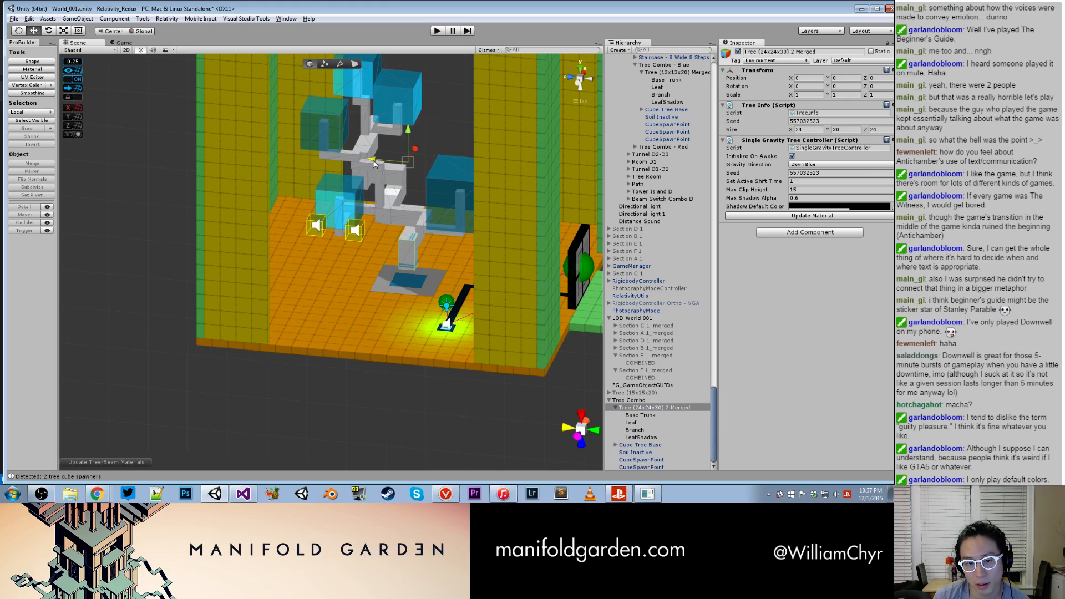
# - Examine the shifted tree's alignment with its base from several angles, and select its Tree Combo parent
pyautogui.keyDown('alt'); pyautogui.moveTo(369, 231); pyautogui.dragTo(480, 386); pyautogui.keyUp('alt')
pyautogui.scroll(-10, 364, 232)
pyautogui.scroll(-4, 431, 286)
pyautogui.keyDown('alt'); pyautogui.moveTo(387, 222); pyautogui.dragTo(352, 273); pyautogui.keyUp('alt')
pyautogui.scroll(8, 414, 347)
pyautogui.scroll(6, 366, 272)
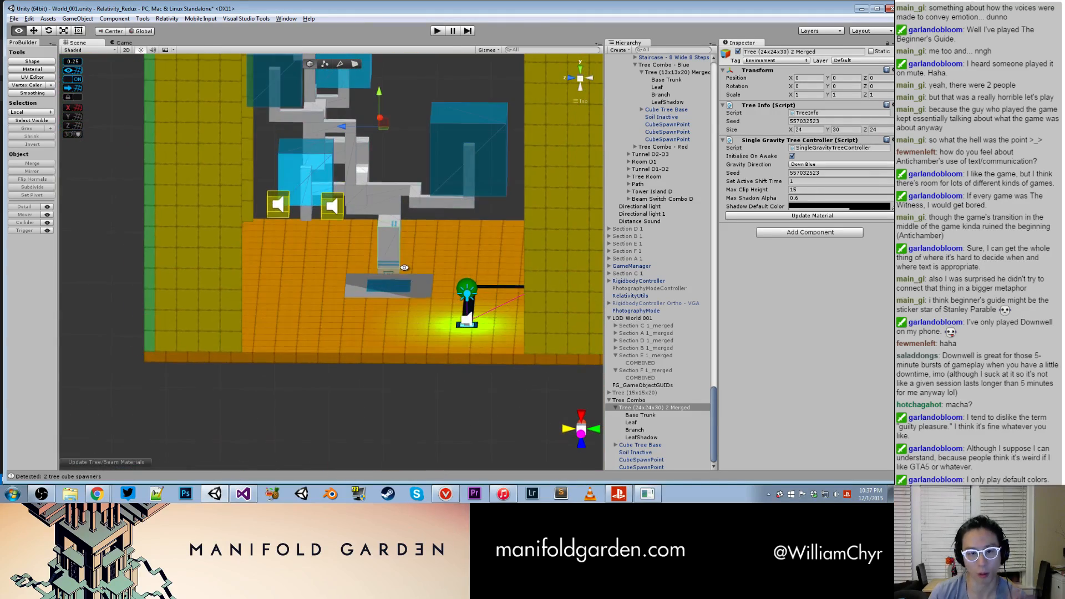
pyautogui.click(627, 400)
pyautogui.scroll(-5, 481, 280)
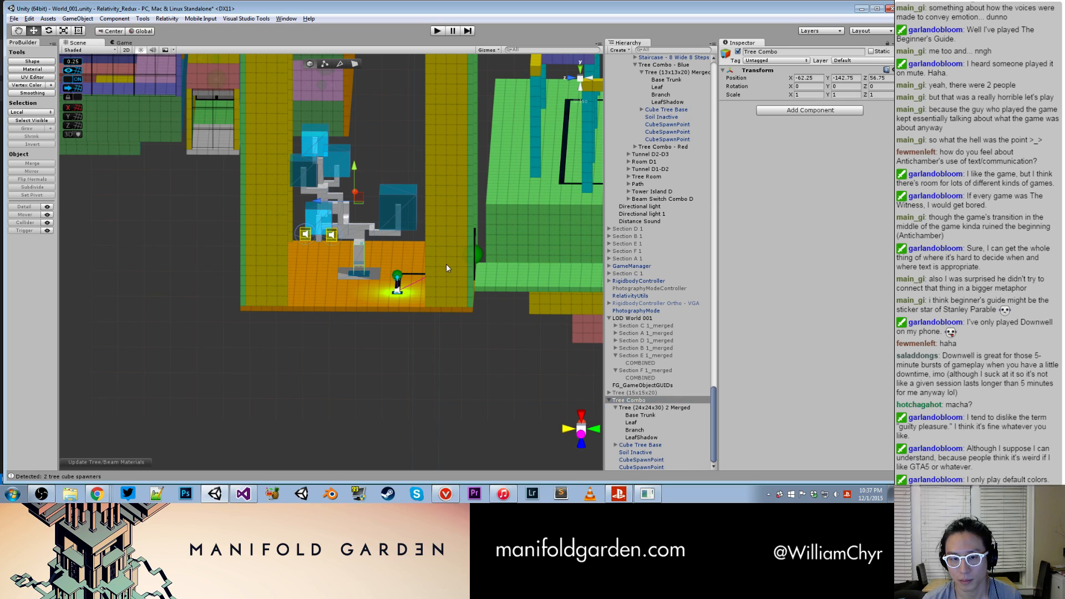
# - Activate the old Tree Combo - Blue under Tree Room Contents to compare it with the new tree
pyautogui.click(446, 268)
pyautogui.scroll(5, 682, 244)
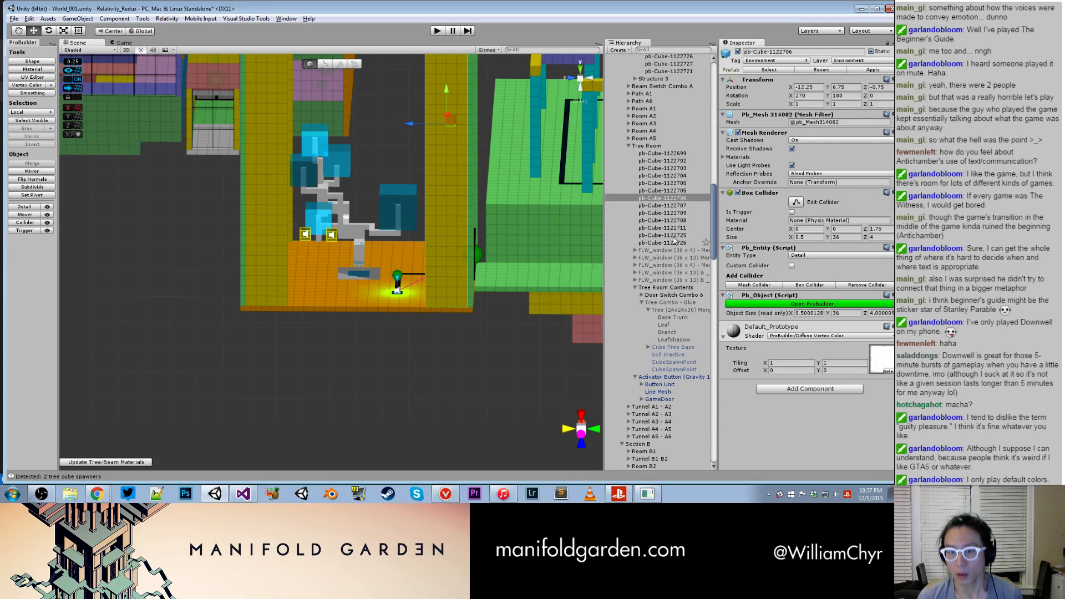
pyautogui.scroll(-3, 674, 240)
pyautogui.click(673, 219)
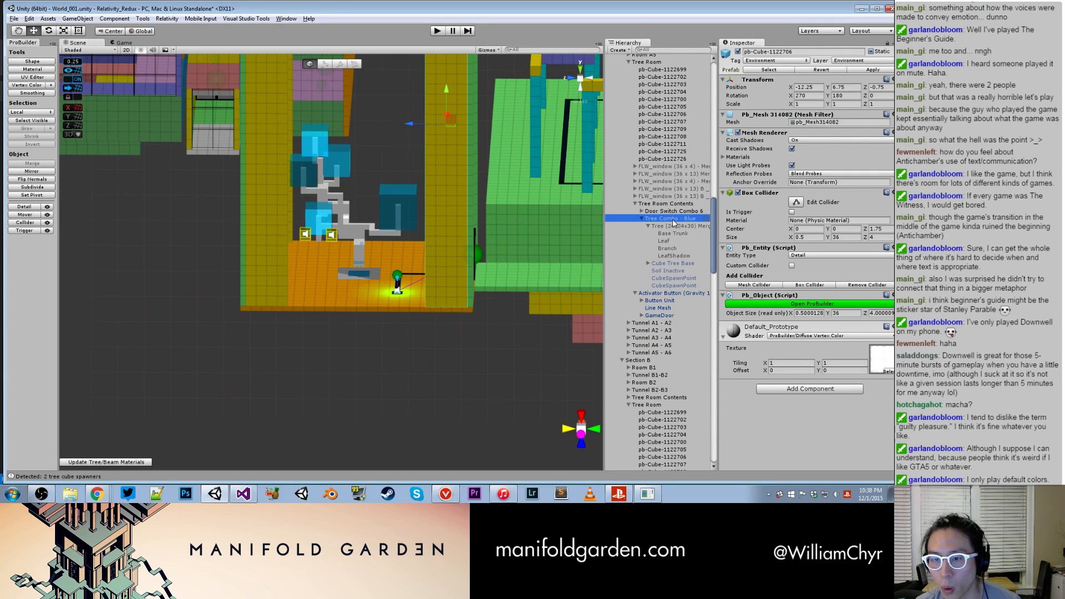
pyautogui.click(738, 51)
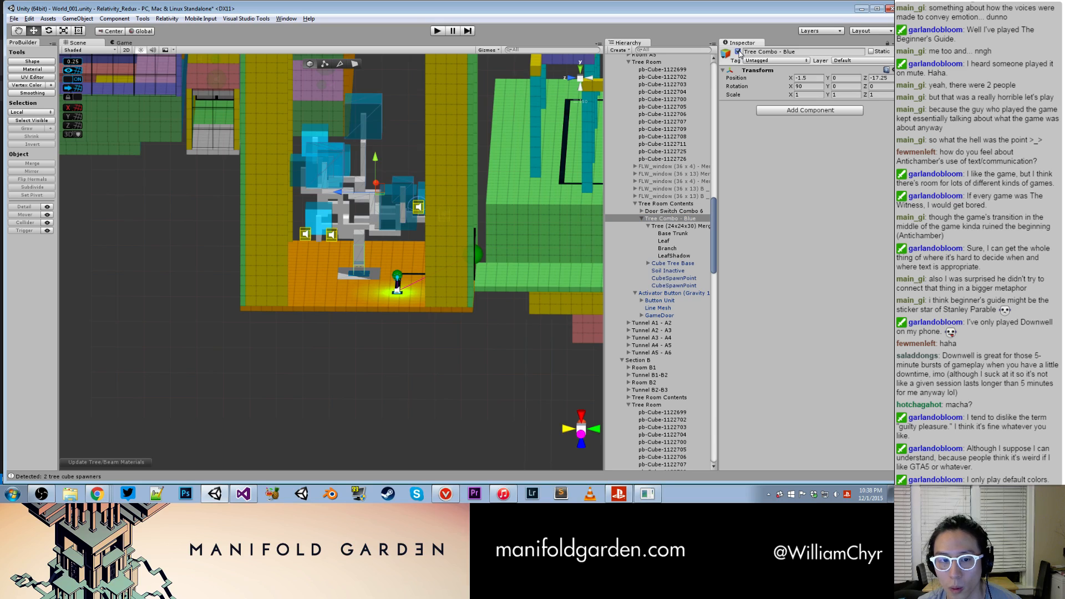
pyautogui.keyDown('alt'); pyautogui.moveTo(375, 243); pyautogui.dragTo(404, 243); pyautogui.keyUp('alt')
pyautogui.moveTo(231, 201); pyautogui.dragTo(198, 207)
pyautogui.hotkey('ctrl', 'z')
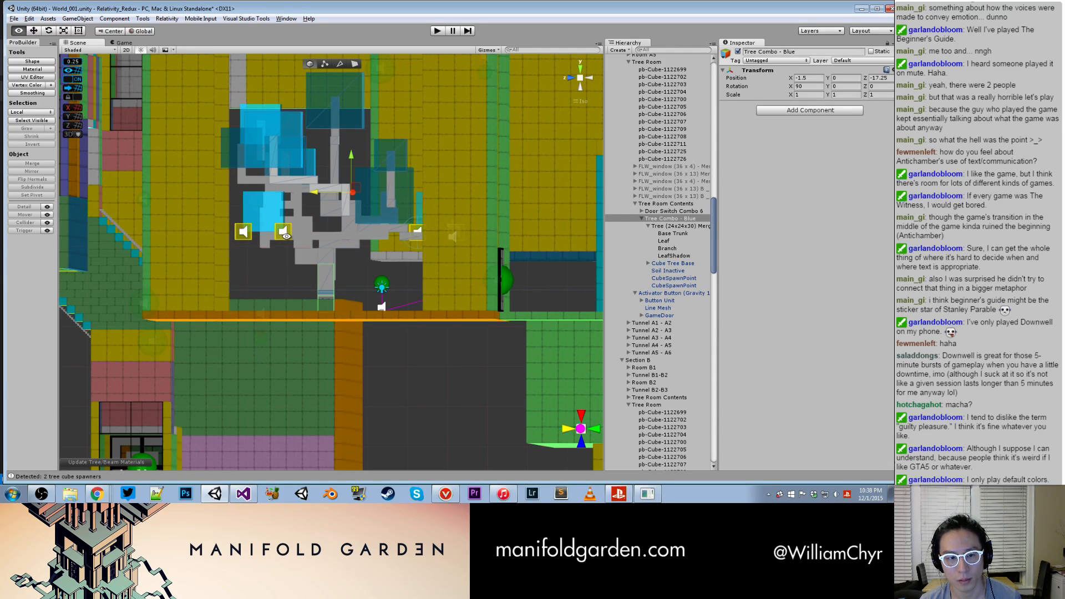
# - Select both CubeSpawnPoints beneath the new tree's lower cyan leaf cube and lower them to Y 3.25
pyautogui.scroll(5, 276, 238)
pyautogui.scroll(5, 252, 229)
pyautogui.moveTo(226, 217); pyautogui.dragTo(266, 231, button='middle')
pyautogui.click(202, 233)
pyautogui.keyDown('shift'); pyautogui.click(294, 238); pyautogui.keyUp('shift')
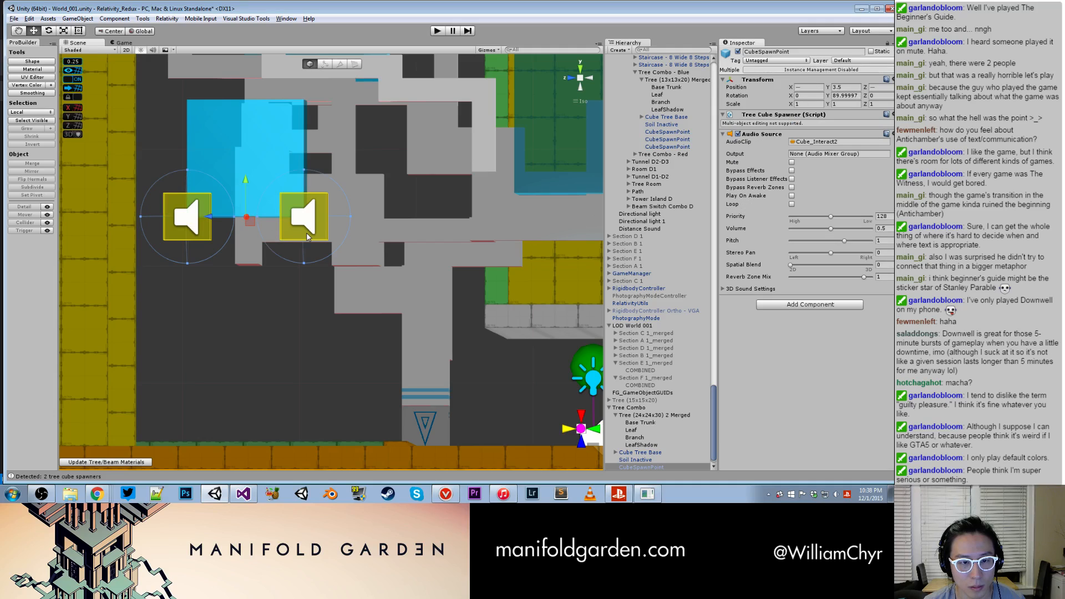
pyautogui.moveTo(245, 184); pyautogui.dragTo(246, 195)
pyautogui.scroll(-5, 276, 211)
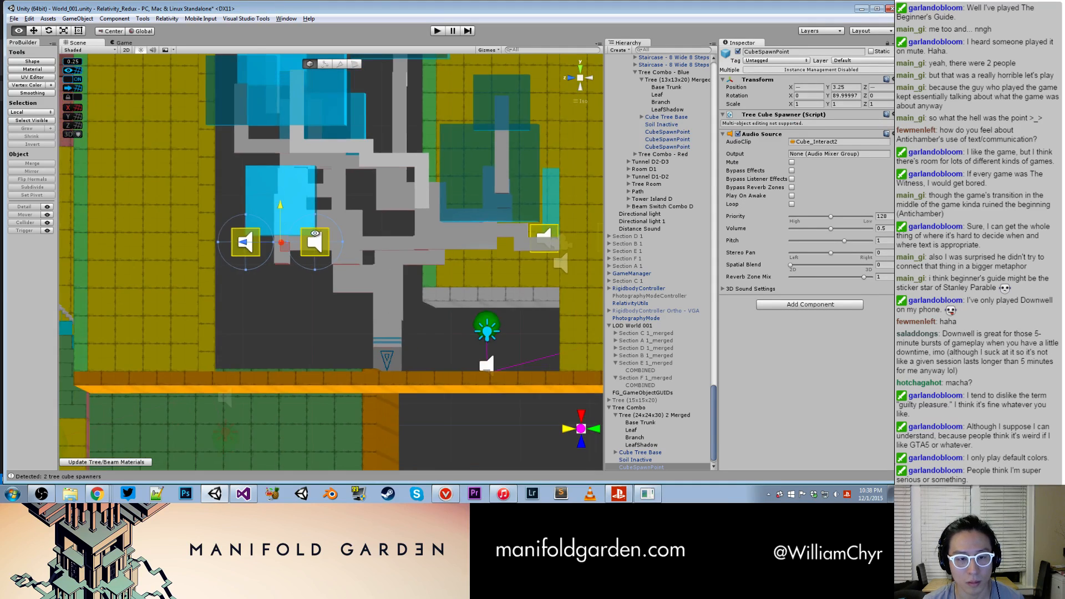
pyautogui.keyDown('alt'); pyautogui.moveTo(313, 250); pyautogui.dragTo(333, 230); pyautogui.keyUp('alt')
pyautogui.click(392, 247)
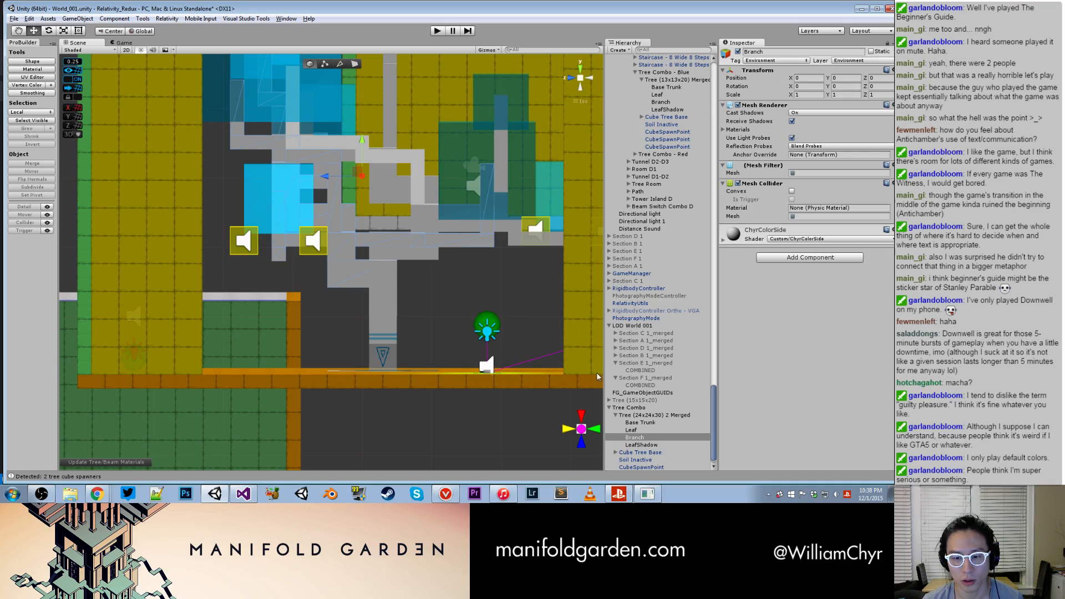
pyautogui.click(629, 410)
pyautogui.scroll(-15, 459, 350)
pyautogui.keyDown('alt'); pyautogui.moveTo(378, 192); pyautogui.dragTo(376, 246); pyautogui.keyUp('alt')
pyautogui.moveTo(377, 247); pyautogui.dragTo(375, 292, button='middle')
pyautogui.keyDown('alt'); pyautogui.moveTo(375, 292); pyautogui.dragTo(377, 227); pyautogui.keyUp('alt')
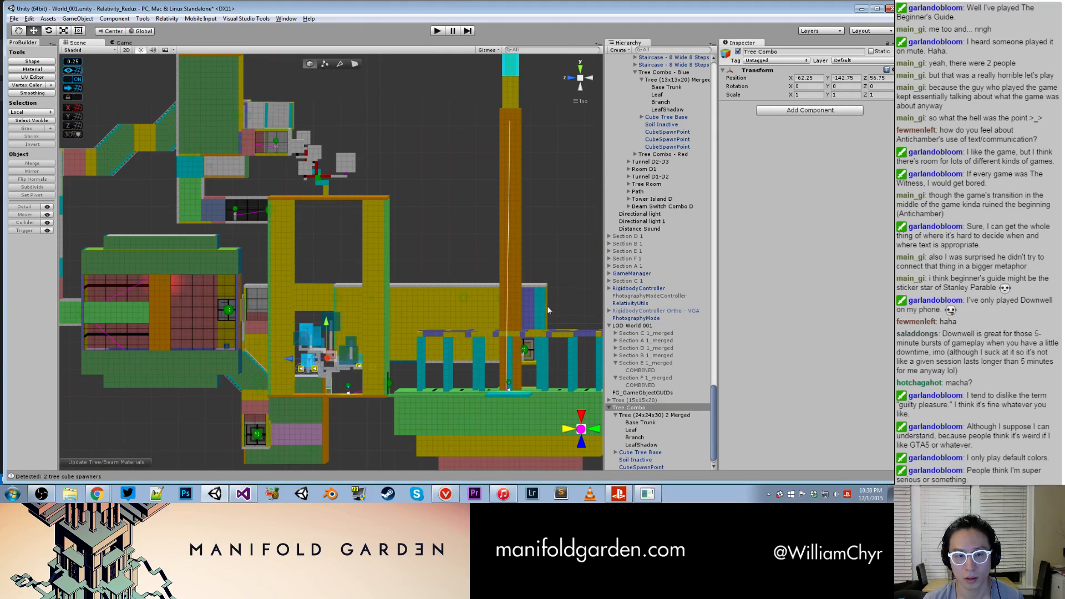
pyautogui.rightClick(634, 407)
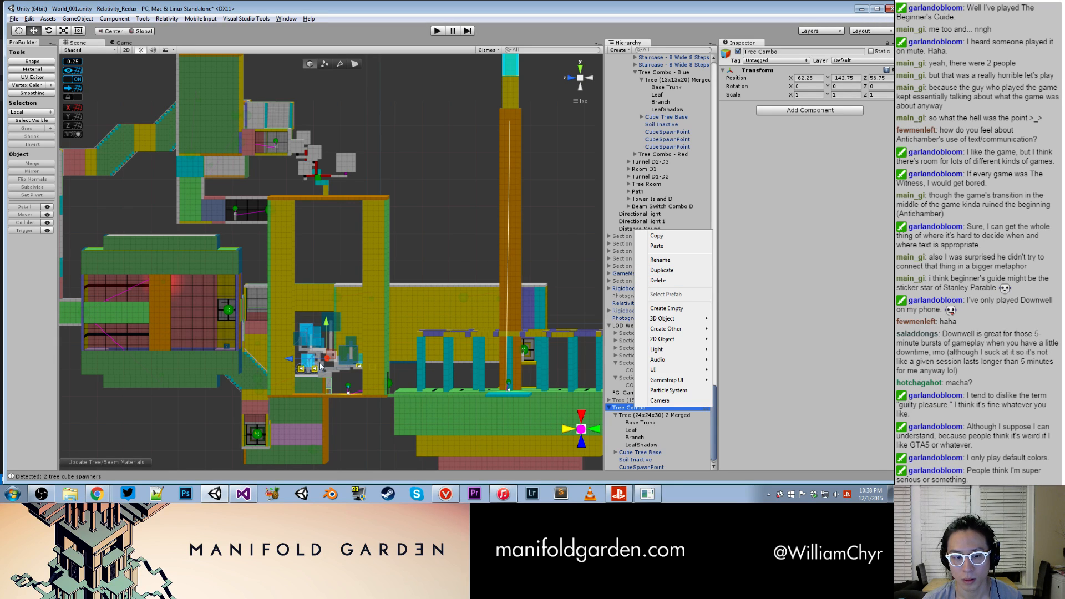
# - Locate the old Tree Combo - Blue under Tree Room Contents through its branch, and delete it
pyautogui.click(351, 350)
pyautogui.scroll(5, 652, 133)
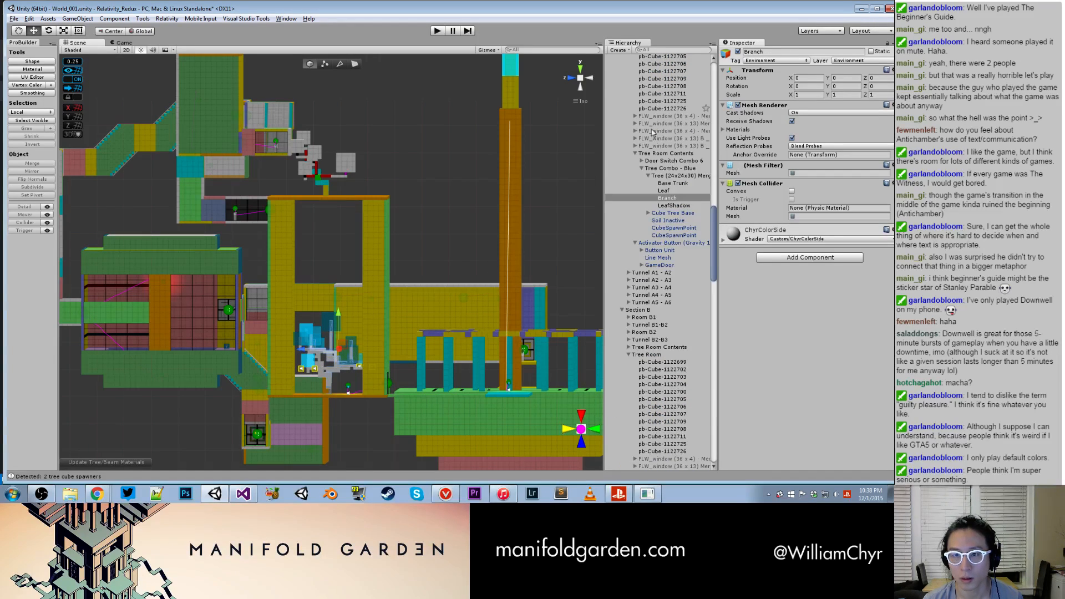
pyautogui.rightClick(658, 169)
pyautogui.click(685, 220)
pyautogui.scroll(3, 416, 144)
pyautogui.keyDown('alt'); pyautogui.moveTo(416, 139); pyautogui.dragTo(339, 199); pyautogui.keyUp('alt')
pyautogui.moveTo(339, 198); pyautogui.dragTo(354, 168, button='middle')
pyautogui.keyDown('alt'); pyautogui.moveTo(354, 169); pyautogui.dragTo(394, 215); pyautogui.keyUp('alt')
pyautogui.moveTo(394, 214); pyautogui.dragTo(383, 311, button='middle')
pyautogui.keyDown('alt'); pyautogui.moveTo(383, 311); pyautogui.dragTo(309, 248); pyautogui.keyUp('alt')
pyautogui.click(310, 247)
pyautogui.moveTo(286, 189); pyautogui.dragTo(302, 244)
pyautogui.hotkey('ctrl', 'z')
# - Duplicate the unmerged Tree (24x24x30) 1 above the tree room and lower the copy to Y -129.25
pyautogui.click(361, 287)
pyautogui.keyDown('alt'); pyautogui.moveTo(383, 222); pyautogui.dragTo(513, 148); pyautogui.keyUp('alt')
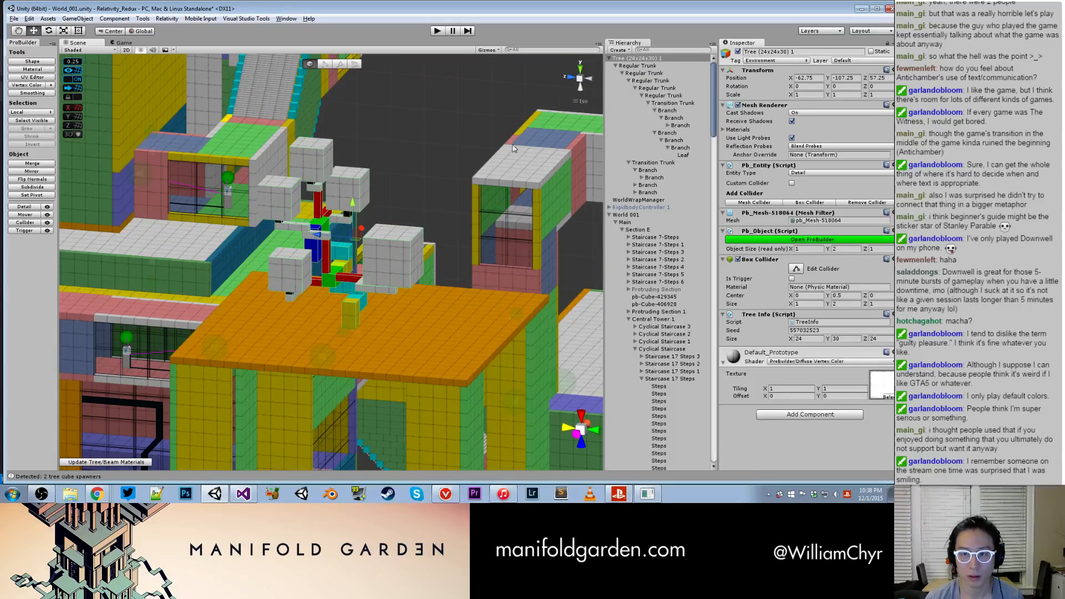
pyautogui.rightClick(661, 57)
pyautogui.click(688, 97)
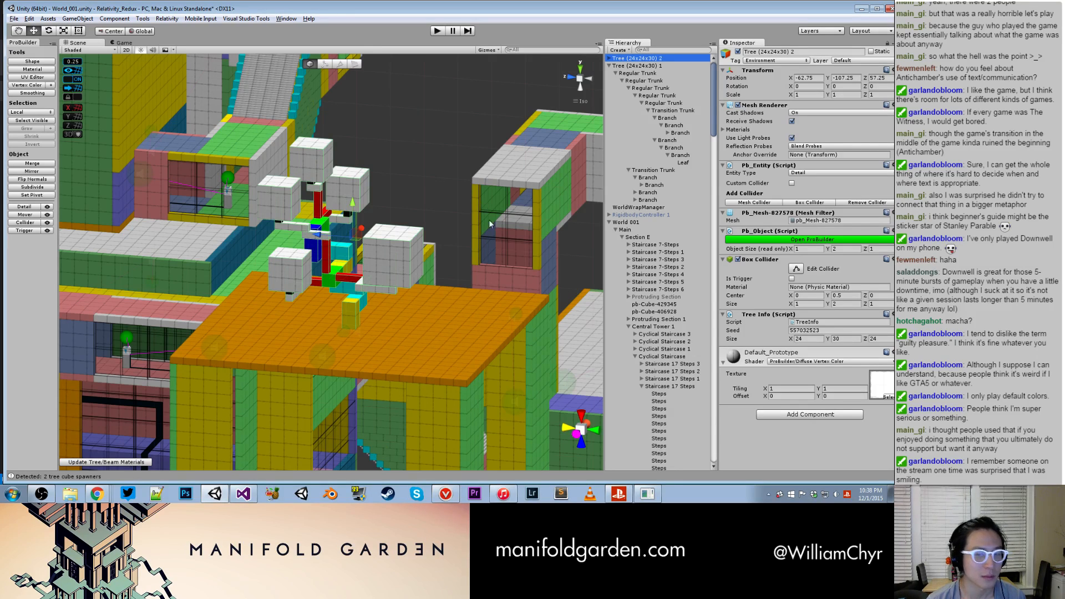
pyautogui.scroll(-10, 427, 212)
pyautogui.moveTo(362, 236); pyautogui.dragTo(363, 96, button='middle')
pyautogui.moveTo(363, 96); pyautogui.dragTo(385, 315)
pyautogui.moveTo(385, 315); pyautogui.dragTo(382, 190, button='middle')
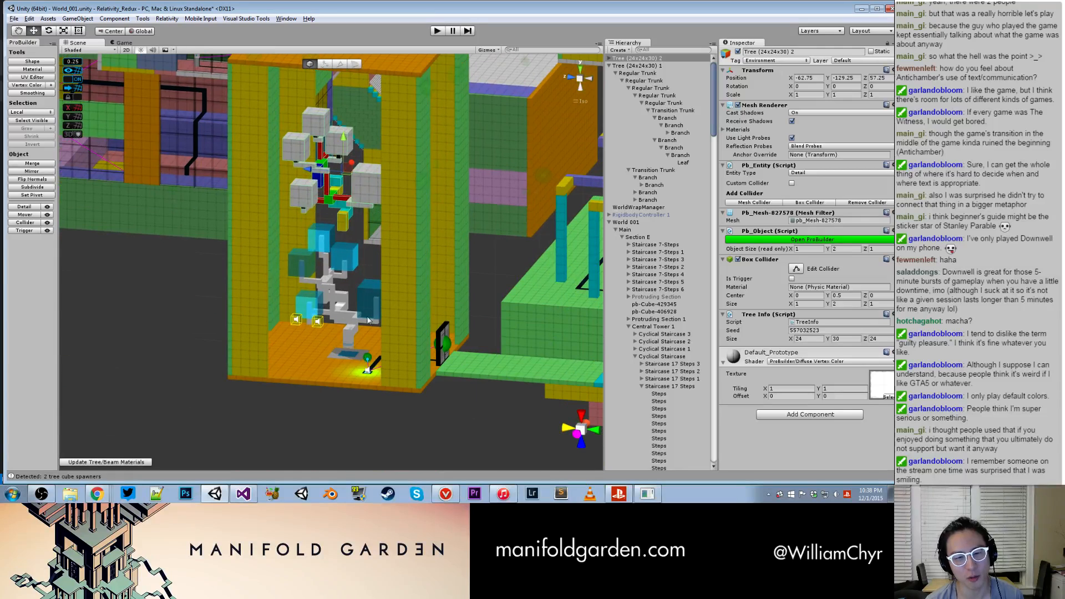
# - Deactivate the existing Tree Combo in the tree room and lower the unmerged tree copy to Y -143.25
pyautogui.click(353, 331)
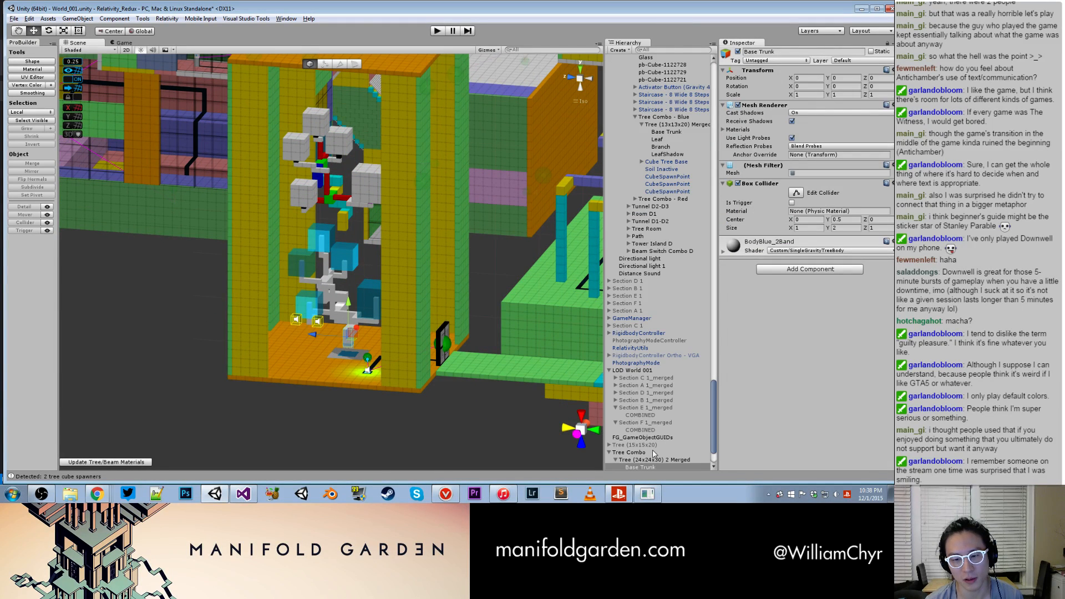
pyautogui.click(738, 53)
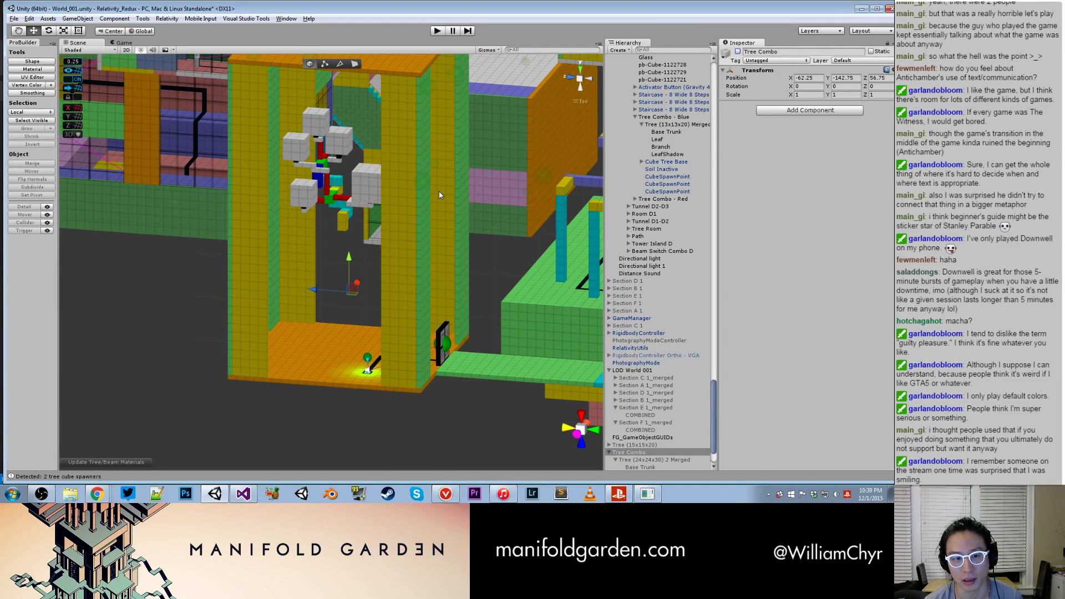
pyautogui.click(375, 193)
pyautogui.keyDown('alt'); pyautogui.moveTo(375, 193); pyautogui.dragTo(349, 281); pyautogui.keyUp('alt')
pyautogui.keyDown('alt'); pyautogui.moveTo(359, 283); pyautogui.dragTo(413, 302); pyautogui.keyUp('alt')
# - Finalize the tree copy with Down Blue gravity, a tree base cube, soil and 2 spawn cubes
pyautogui.hotkey('ctrl', 'shift', 't')
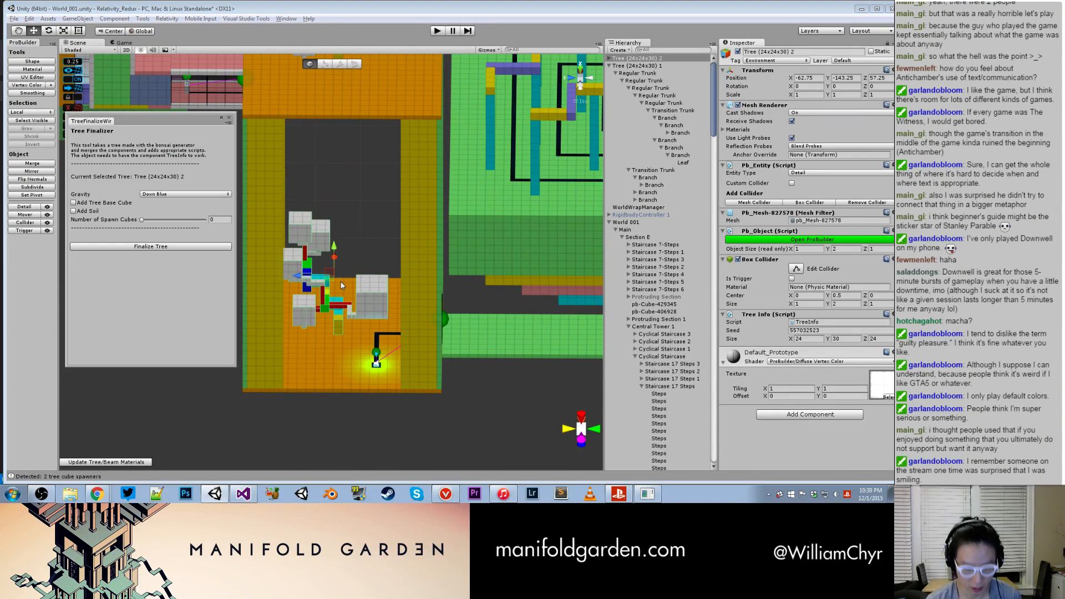
pyautogui.click(92, 214)
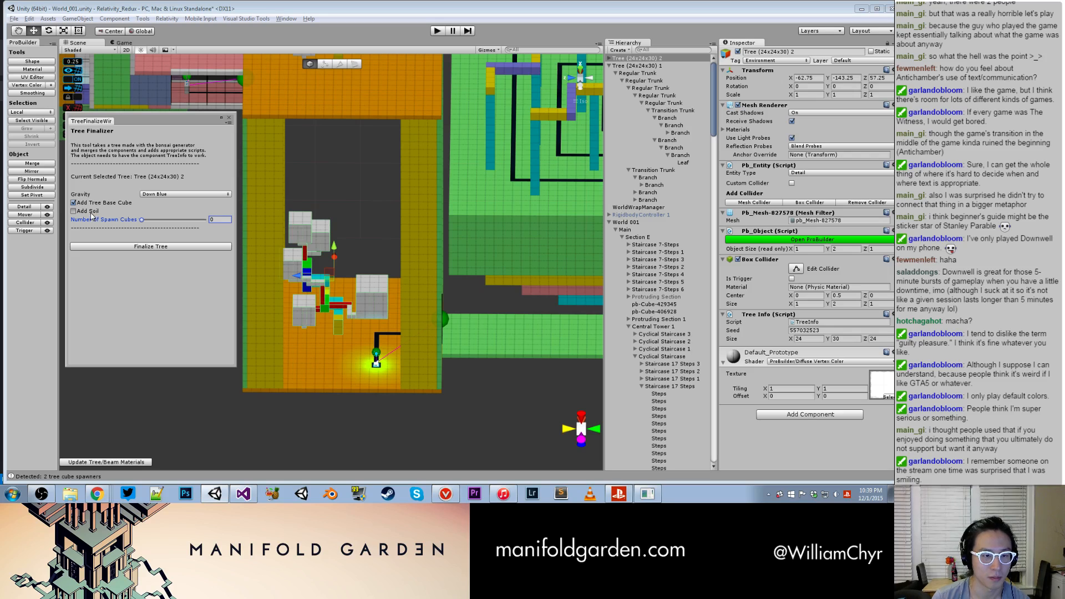
pyautogui.write('2')
pyautogui.click(165, 247)
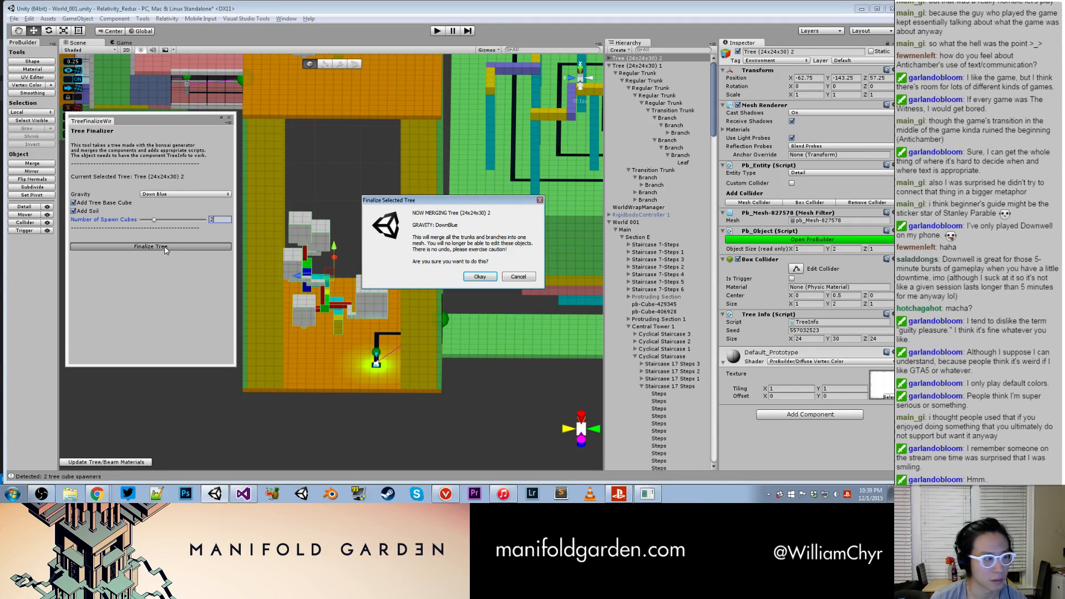
pyautogui.click(478, 277)
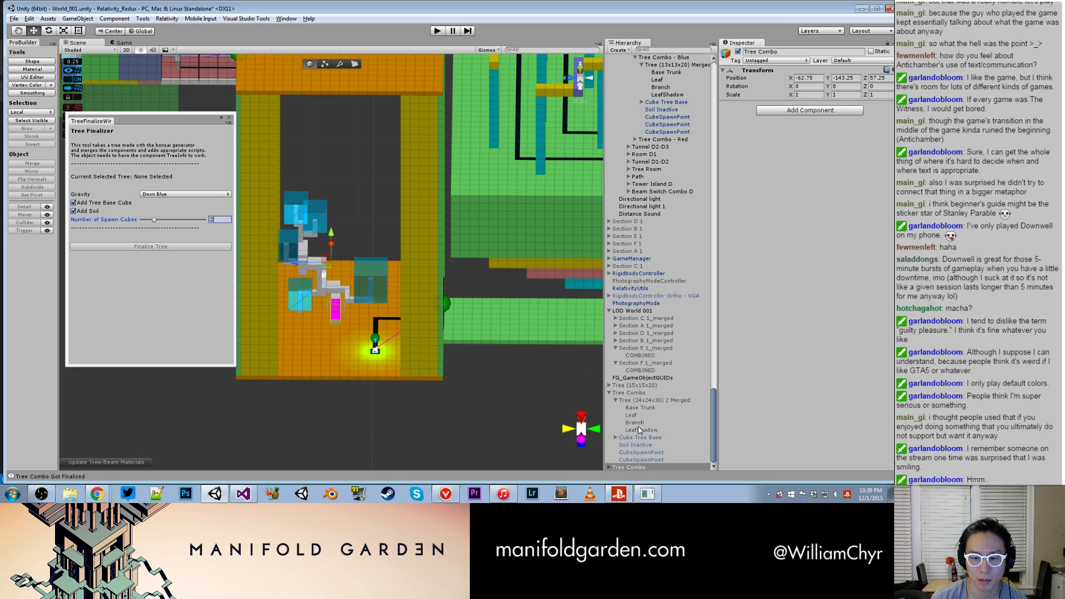
# - Expand the newly finalized Tree Combo, select its merged tree and examine the trunk and base up close
pyautogui.click(610, 467)
pyautogui.scroll(-2, 611, 467)
pyautogui.click(638, 437)
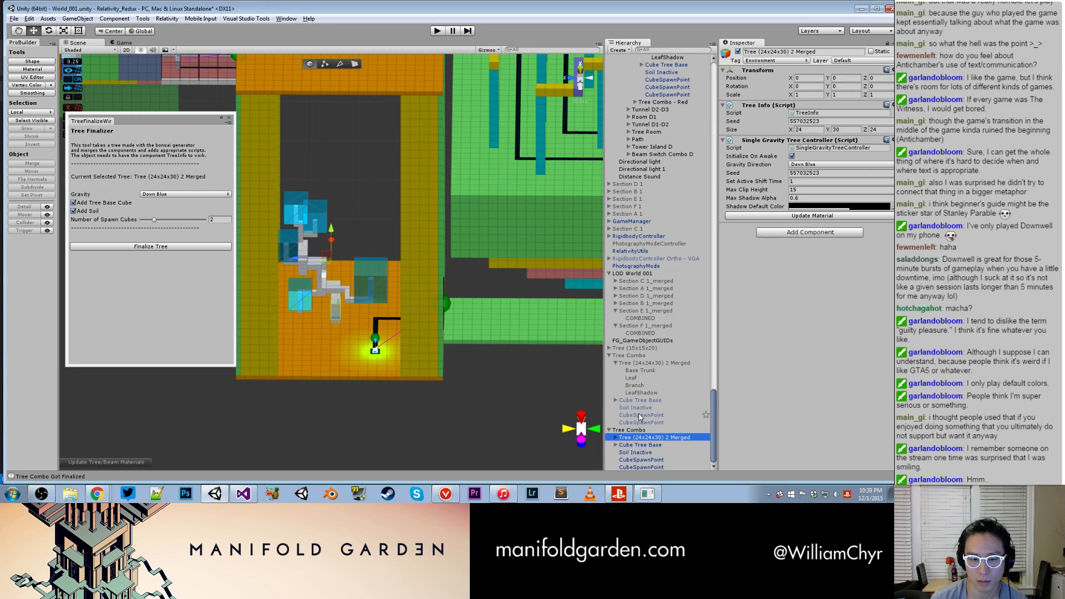
pyautogui.scroll(7, 427, 333)
pyautogui.scroll(4, 428, 335)
pyautogui.keyDown('alt'); pyautogui.moveTo(427, 335); pyautogui.dragTo(499, 355); pyautogui.keyUp('alt')
pyautogui.moveTo(527, 393); pyautogui.dragTo(615, 339, button='middle')
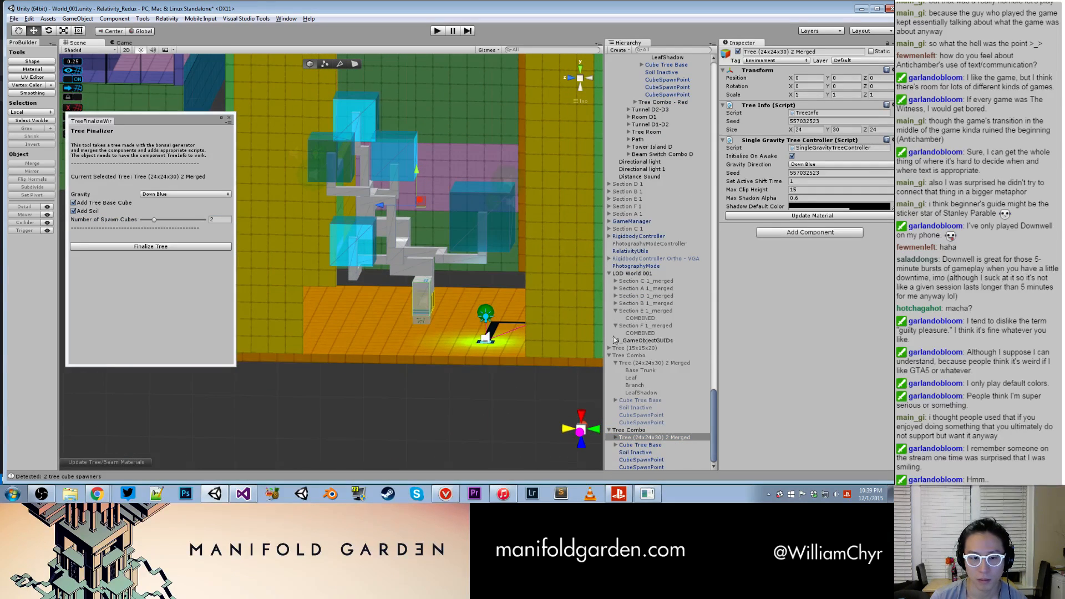
# - Move the new Tree Combo to X -62.25, Y -142.75, Z 56.75 and close the Tree Finalizer
pyautogui.click(631, 431)
pyautogui.moveTo(420, 174); pyautogui.dragTo(334, 263)
pyautogui.keyDown('alt'); pyautogui.moveTo(477, 239); pyautogui.dragTo(408, 130); pyautogui.keyUp('alt')
pyautogui.moveTo(408, 130); pyautogui.dragTo(394, 141, button='middle')
pyautogui.keyDown('alt'); pyautogui.moveTo(394, 141); pyautogui.dragTo(271, 187); pyautogui.keyUp('alt')
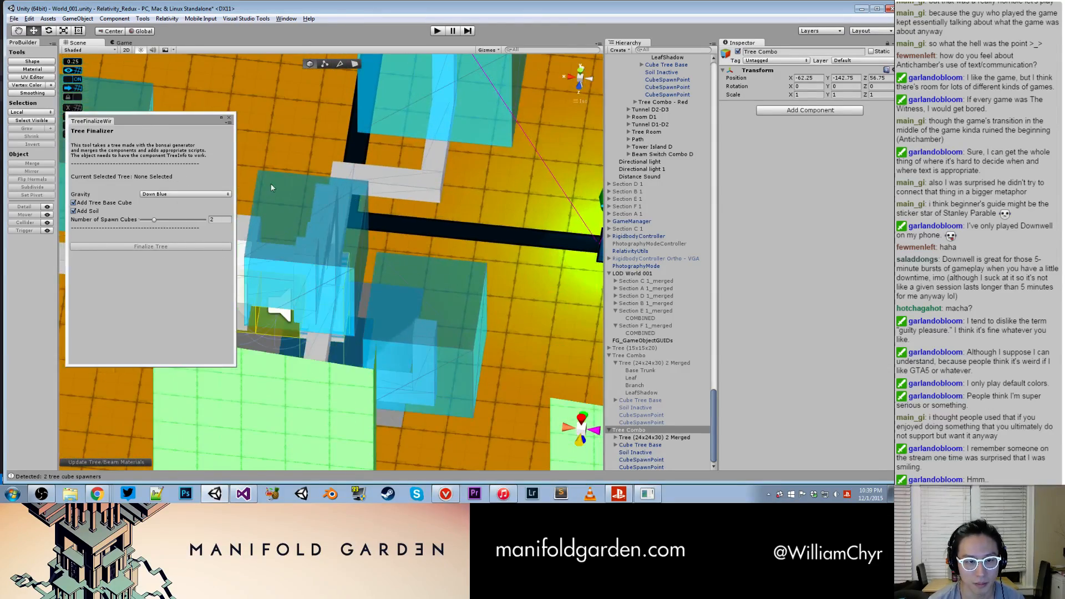
pyautogui.click(228, 118)
# - Select the new tree's two CubeSpawnPoints together and move them to Y 2, Z 2.25
pyautogui.keyDown('alt'); pyautogui.moveTo(349, 297); pyautogui.dragTo(342, 342); pyautogui.keyUp('alt')
pyautogui.click(231, 374)
pyautogui.keyDown('shift'); pyautogui.click(179, 363); pyautogui.keyUp('shift')
pyautogui.scroll(-3, 196, 371)
pyautogui.press('f')
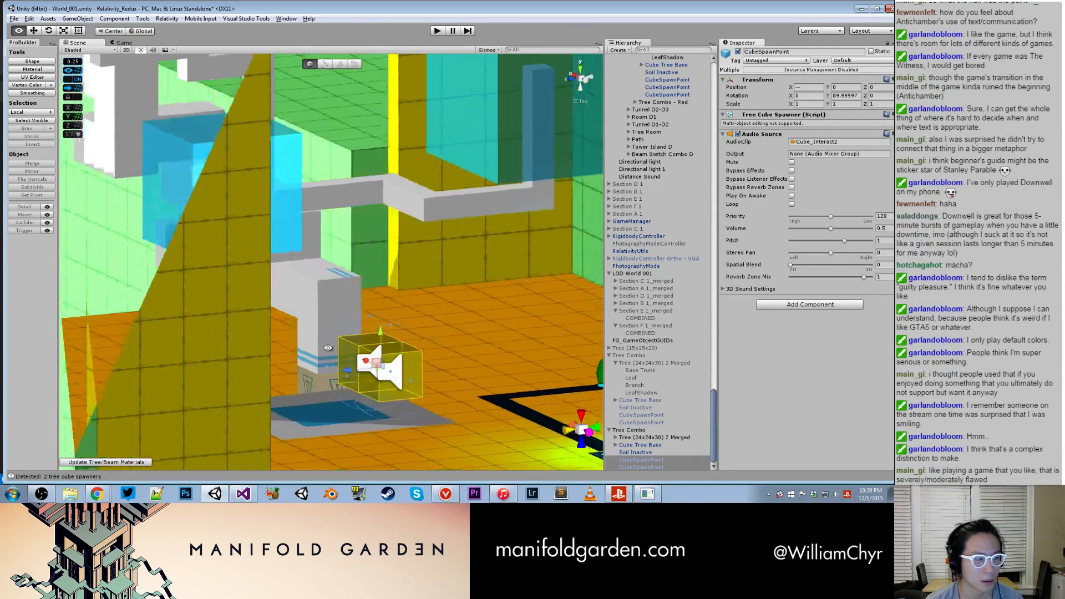
pyautogui.moveTo(376, 330); pyautogui.dragTo(351, 344)
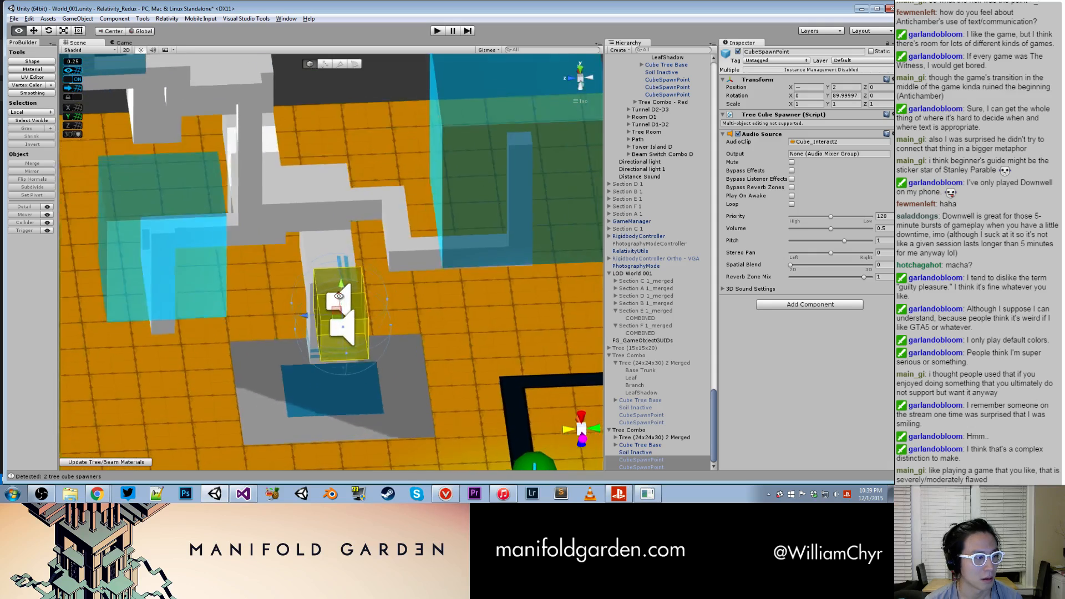
pyautogui.moveTo(351, 344); pyautogui.dragTo(402, 233, button='middle')
pyautogui.keyDown('alt'); pyautogui.moveTo(389, 189); pyautogui.dragTo(256, 304); pyautogui.keyUp('alt')
pyautogui.scroll(-3, 364, 260)
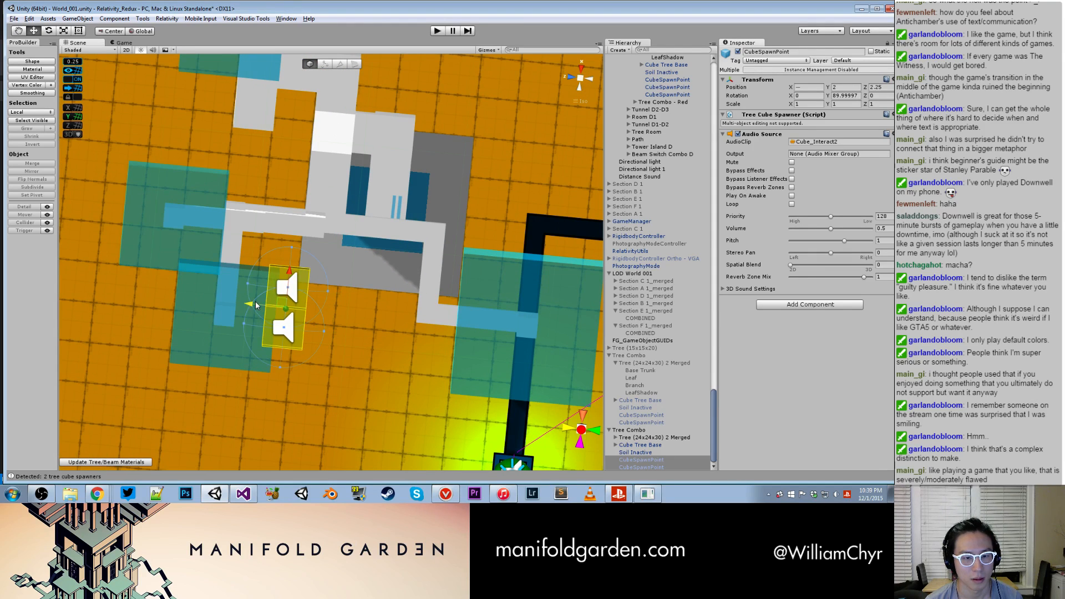
# - Move both spawn points up and outward to hang beside the lowest leaf block, at Y 3, Z 5
pyautogui.moveTo(289, 272); pyautogui.dragTo(341, 128)
pyautogui.moveTo(286, 170); pyautogui.dragTo(328, 267, button='middle')
pyautogui.moveTo(329, 234); pyautogui.dragTo(281, 385)
pyautogui.keyDown('alt'); pyautogui.moveTo(342, 357); pyautogui.dragTo(339, 269); pyautogui.keyUp('alt')
pyautogui.click(371, 324)
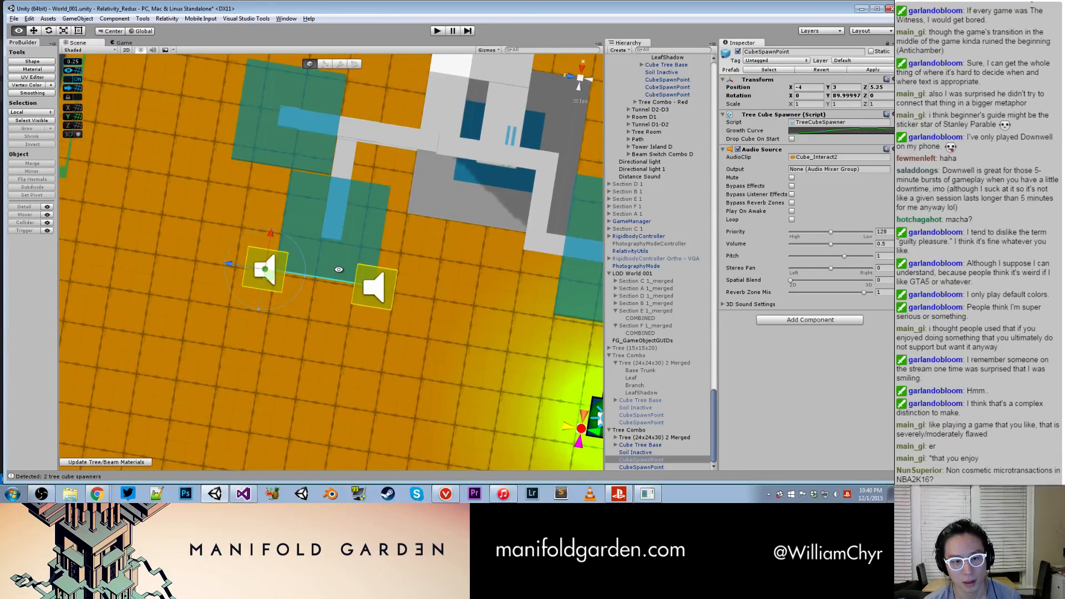
pyautogui.moveTo(232, 267); pyautogui.dragTo(377, 259)
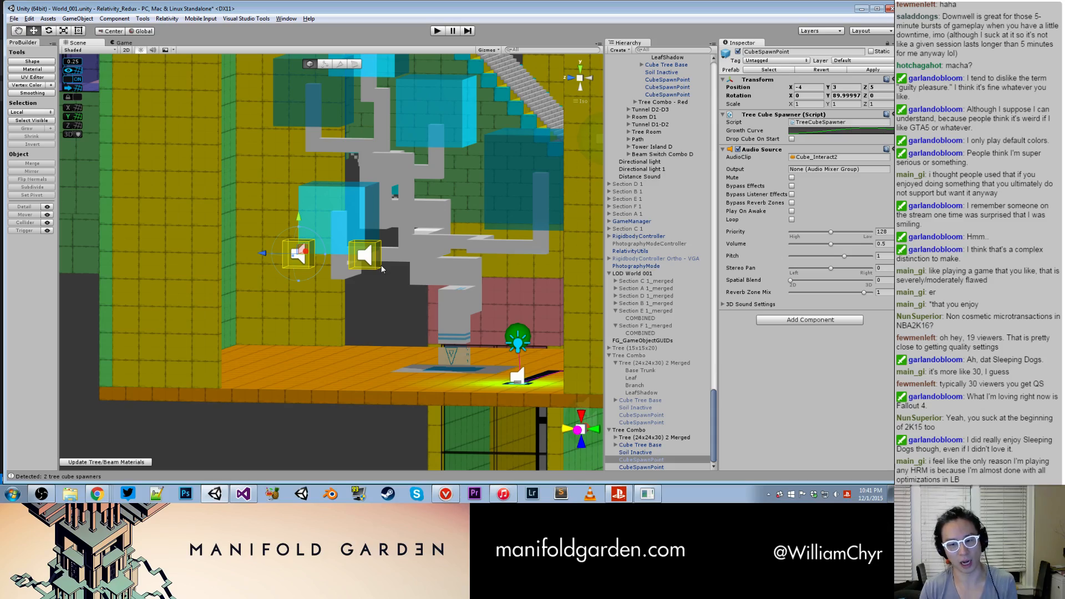
# - Examine the spawn points' placement around the tree and the surrounding tree room from several angles, then clear the selection
pyautogui.keyDown('alt'); pyautogui.moveTo(374, 239); pyautogui.dragTo(328, 266); pyautogui.keyUp('alt')
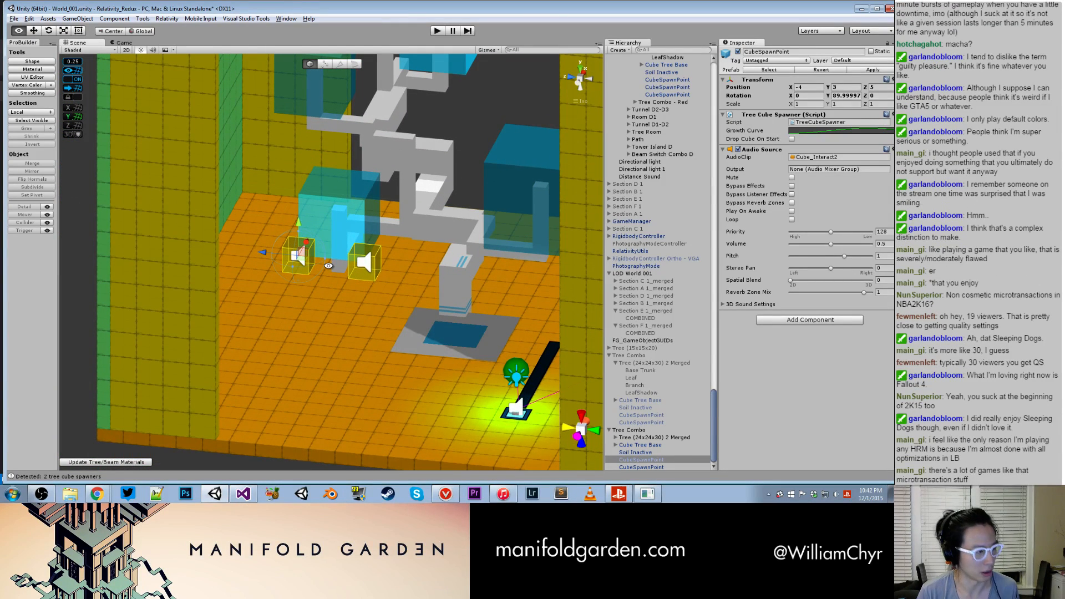
pyautogui.keyDown('alt'); pyautogui.moveTo(329, 265); pyautogui.dragTo(328, 265); pyautogui.keyUp('alt')
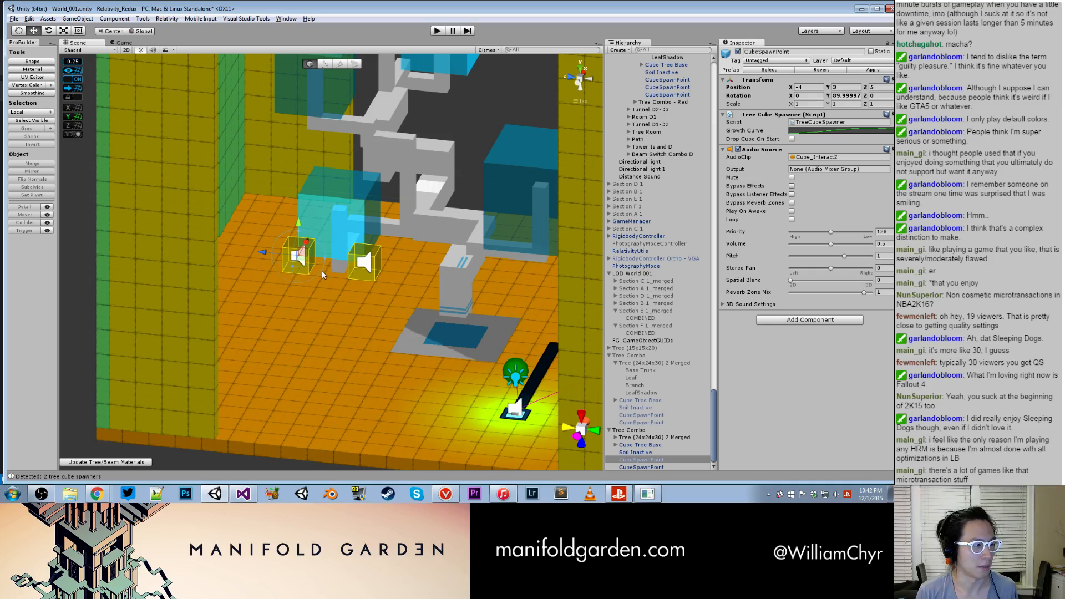
pyautogui.keyDown('alt'); pyautogui.moveTo(421, 286); pyautogui.dragTo(337, 259); pyautogui.keyUp('alt')
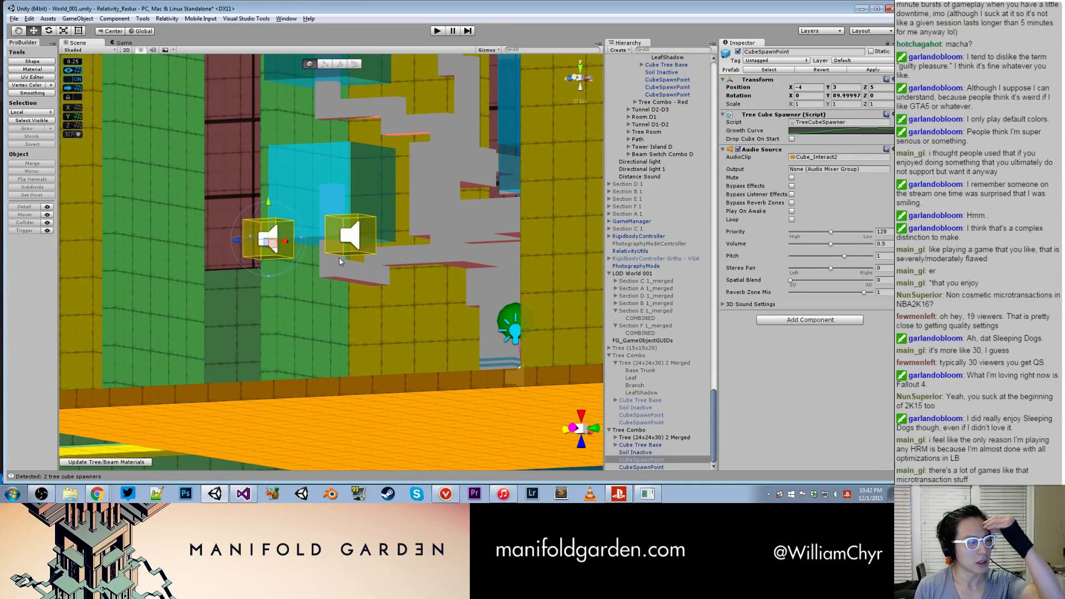
pyautogui.keyDown('alt'); pyautogui.moveTo(427, 249); pyautogui.dragTo(450, 464); pyautogui.keyUp('alt')
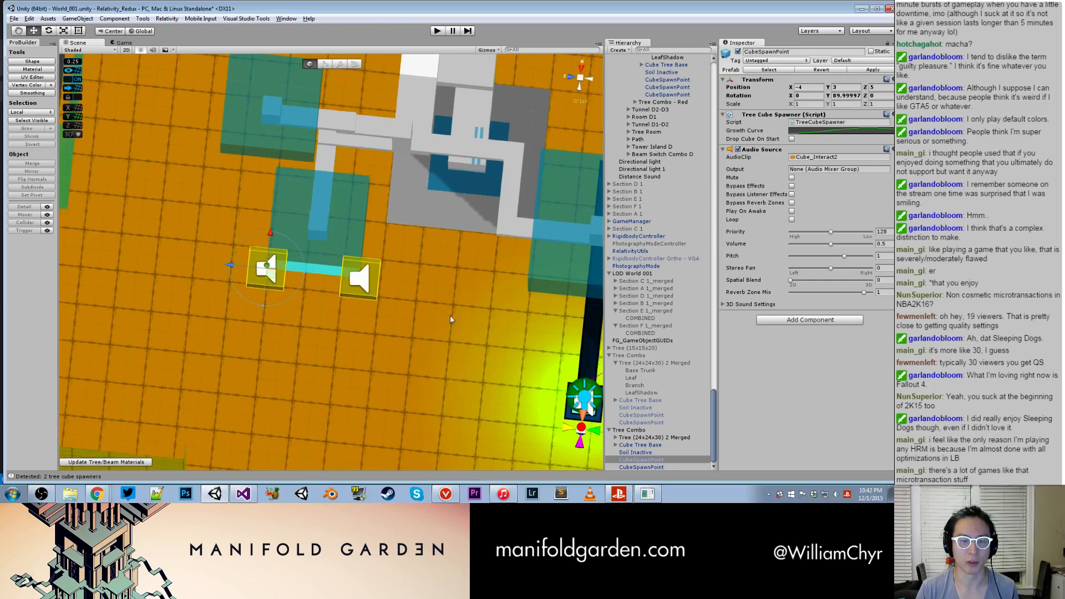
pyautogui.scroll(-10, 452, 318)
pyautogui.keyDown('alt'); pyautogui.moveTo(448, 233); pyautogui.dragTo(409, 215); pyautogui.keyUp('alt')
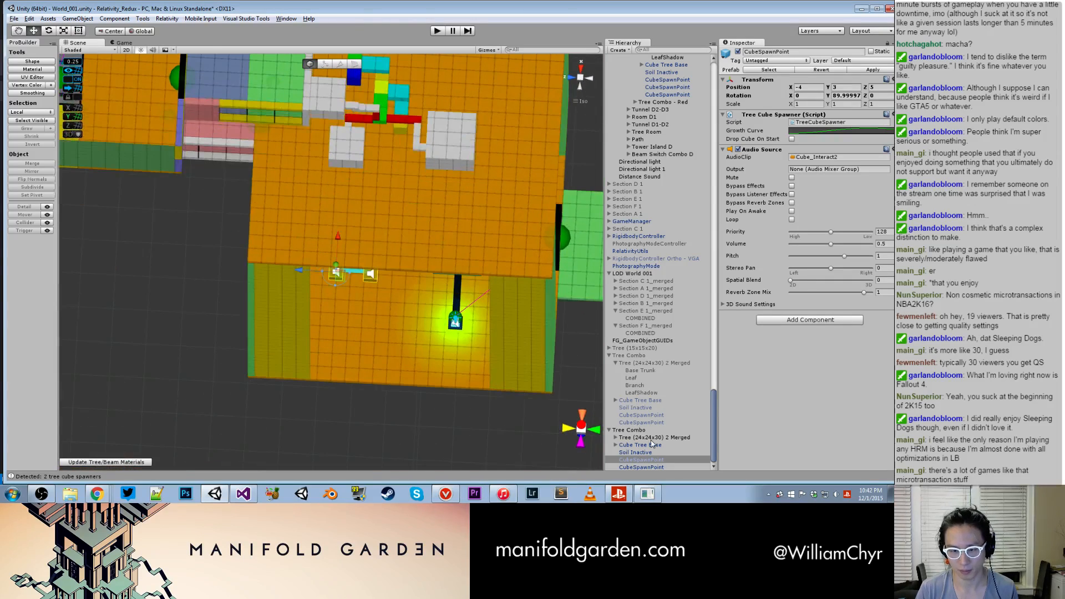
pyautogui.keyDown('alt'); pyautogui.moveTo(593, 376); pyautogui.dragTo(335, 435); pyautogui.keyUp('alt')
pyautogui.click(457, 272)
pyautogui.click(336, 439)
pyautogui.scroll(-10, 331, 235)
# - Run the game and enable noclip with the toggle_noclip console command
pyautogui.click(438, 31)
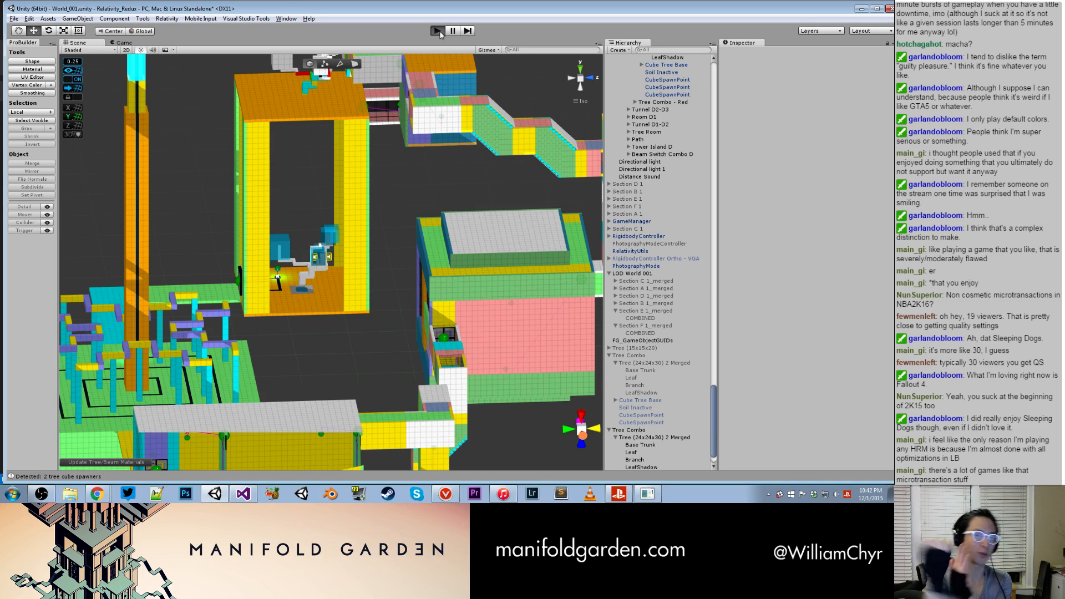
pyautogui.click(438, 31)
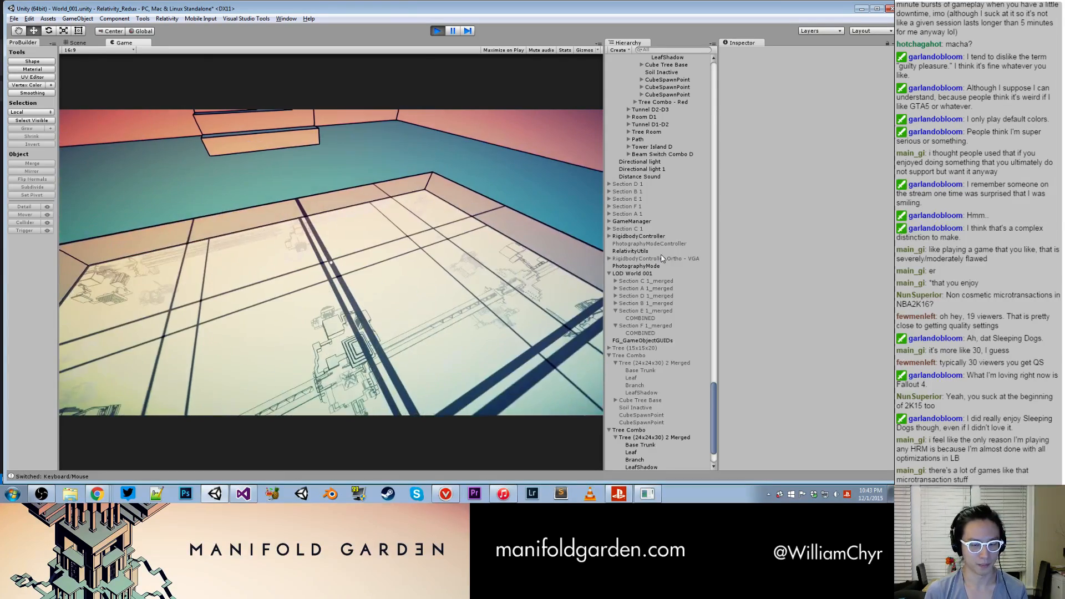
pyautogui.press('`')
pyautogui.write('toggle_noclip')
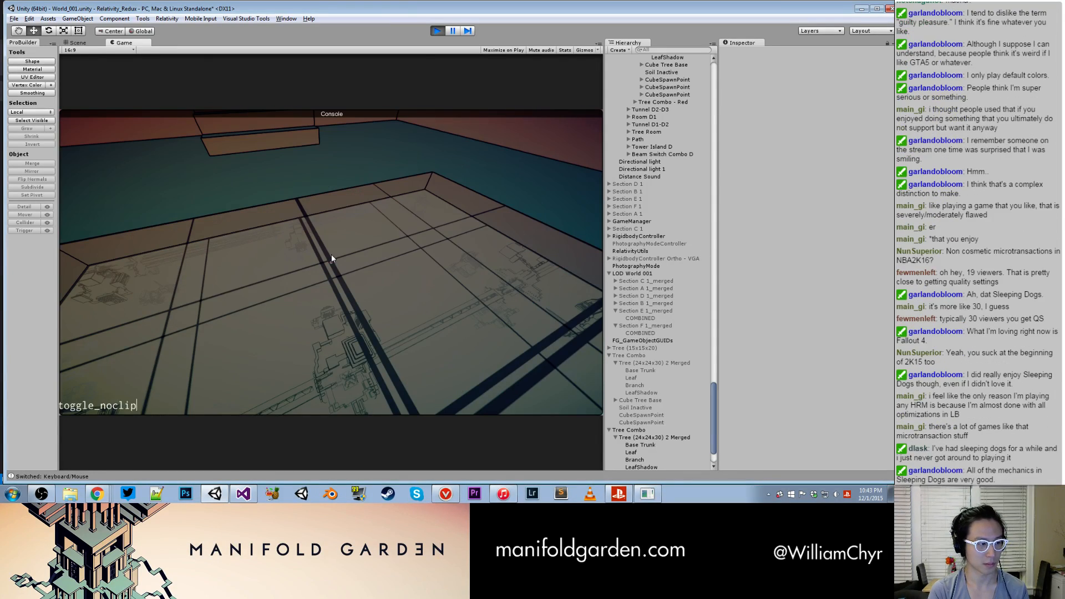
pyautogui.press('Return')
# - Fly through the world into the tree room and inspect the new tree from its leaves down to its base
pyautogui.press('w')
pyautogui.press('w')
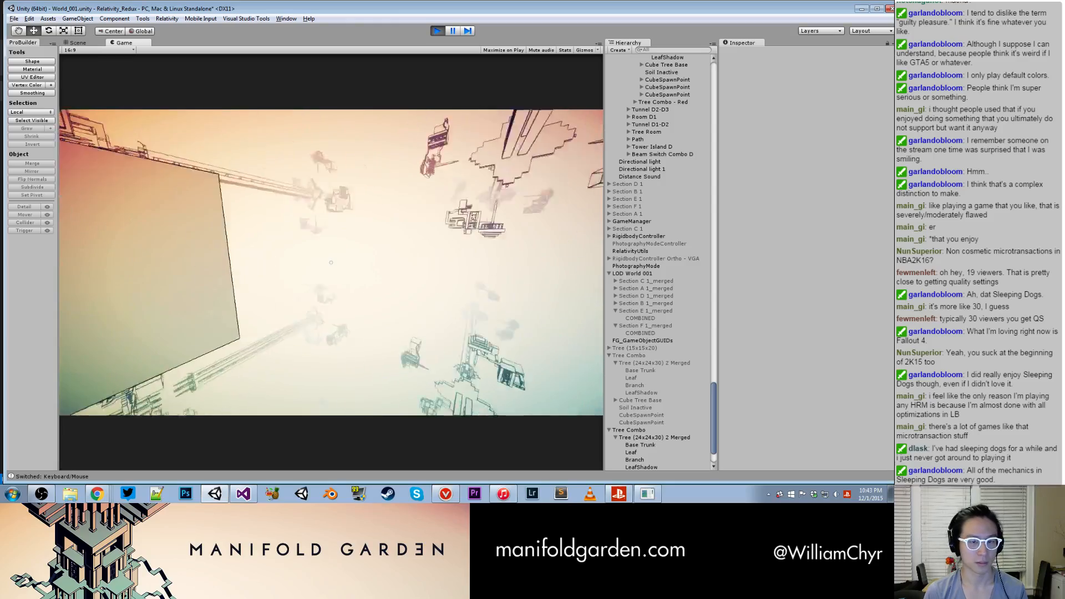
pyautogui.press('w')
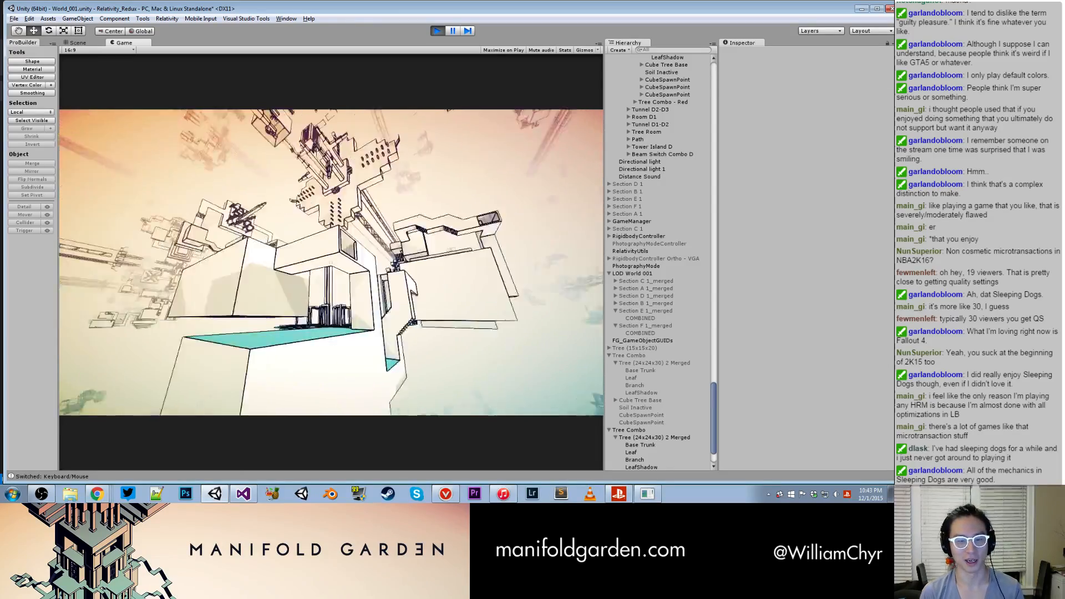
pyautogui.press('w')
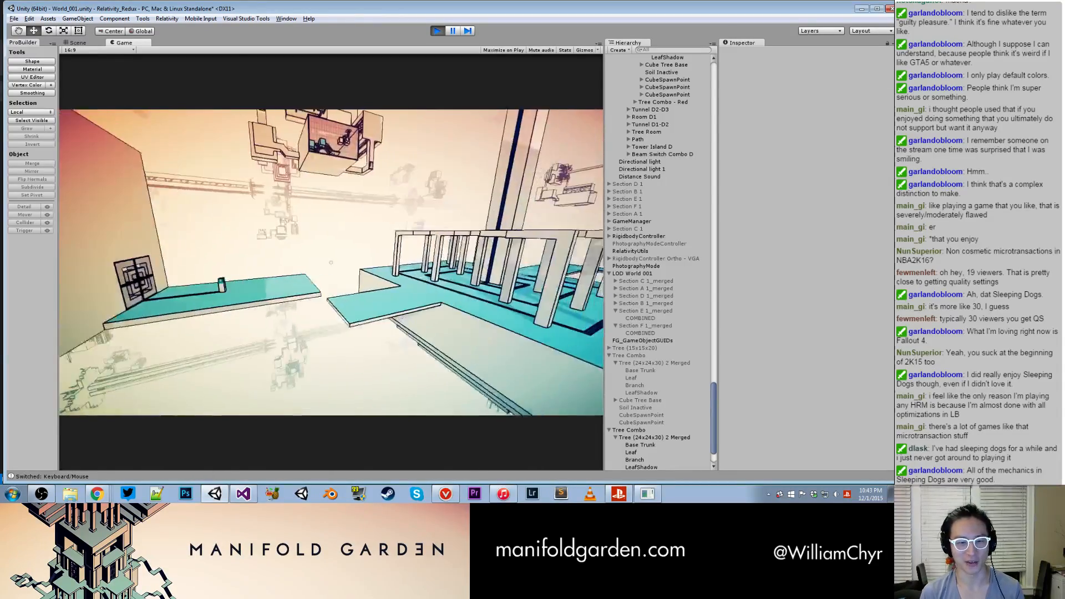
pyautogui.press('w')
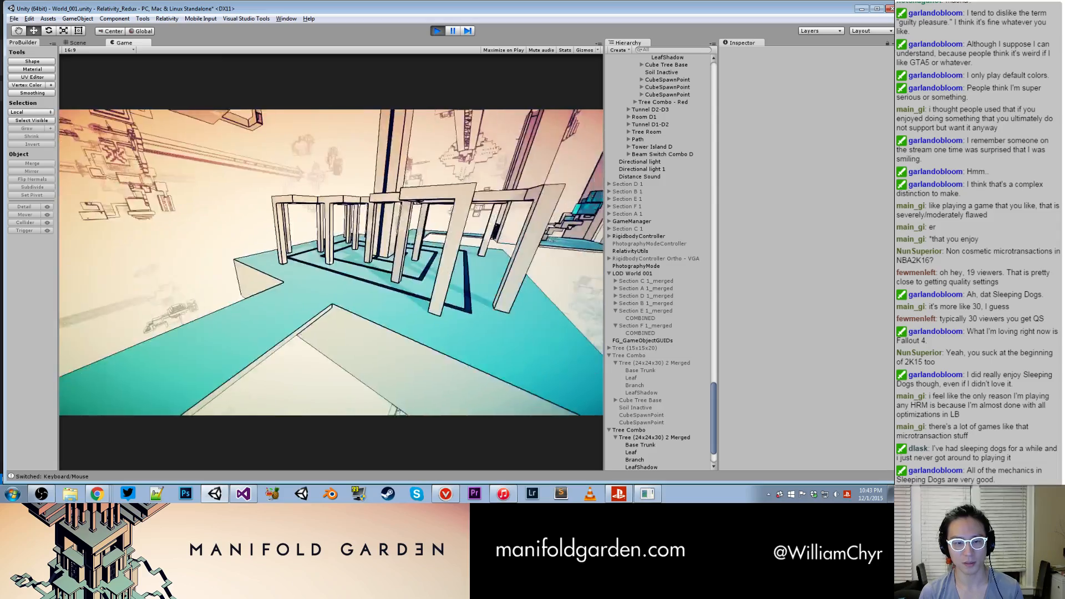
pyautogui.press('w')
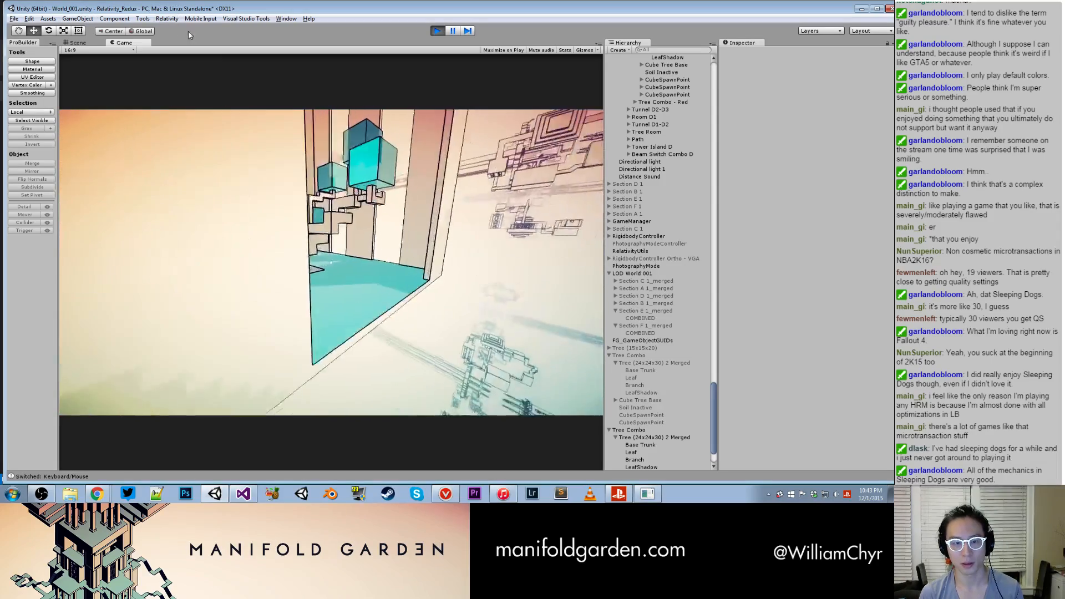
pyautogui.press('w')
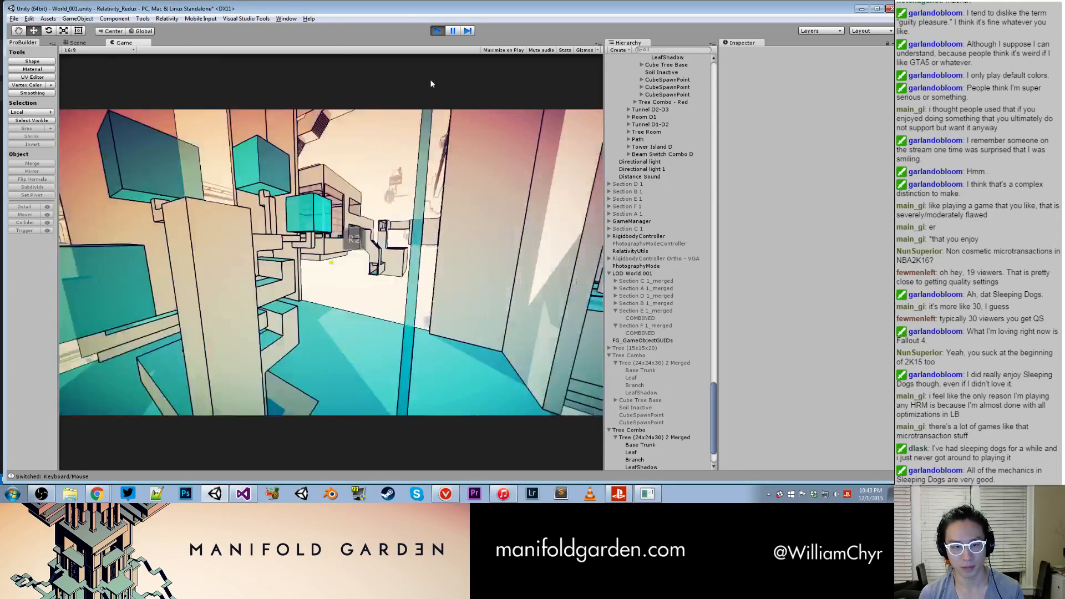
pyautogui.press('w')
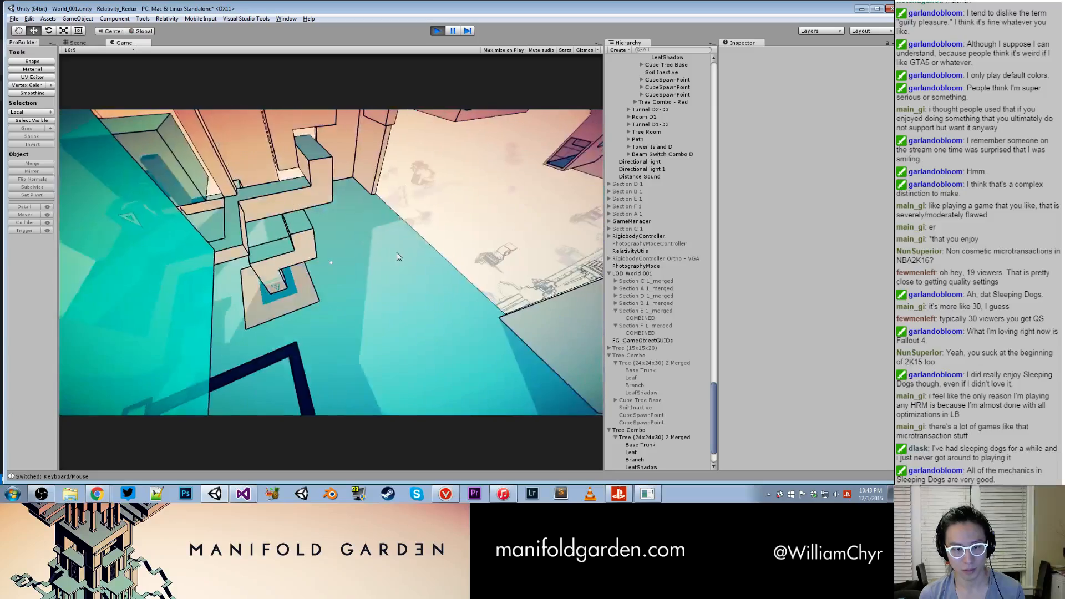
# - Turn noclip off with toggle_noclip while inside the tree room and close the console
pyautogui.press('`')
pyautogui.write('t')
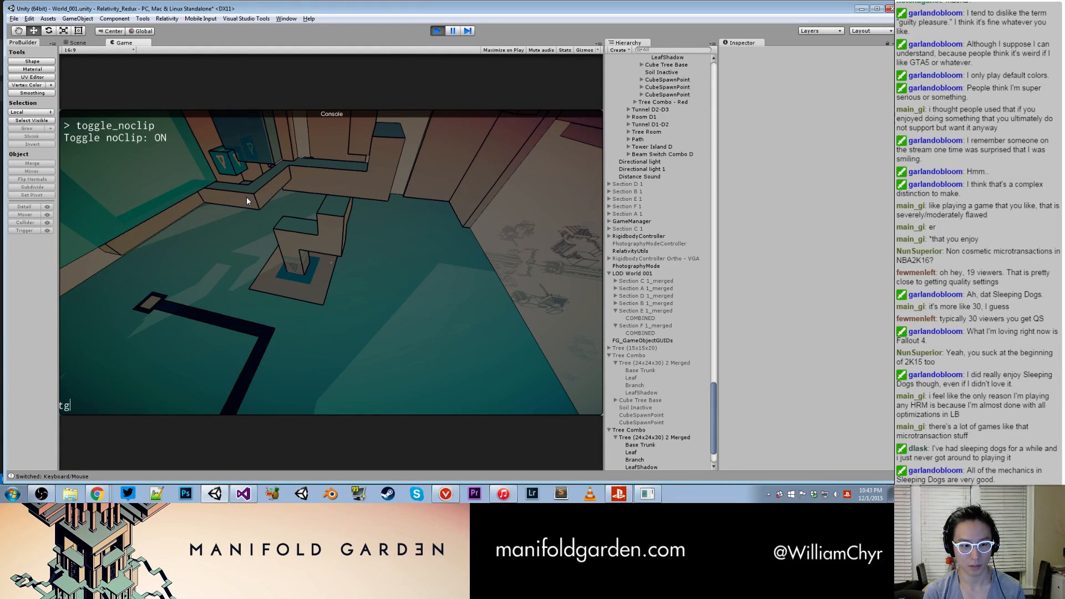
pyautogui.write('oggle_nocl')
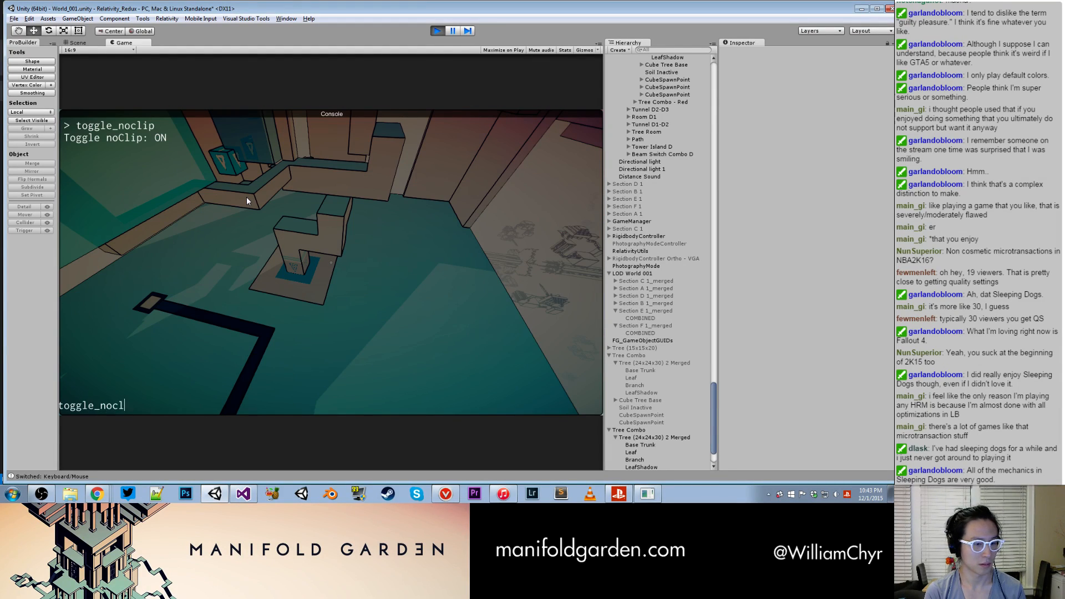
pyautogui.write('ip')
pyautogui.press('Return')
pyautogui.press('`')
# - Test picking the spawned cubes from the tree and setting them on the room floor, then stop the game
pyautogui.press('w')
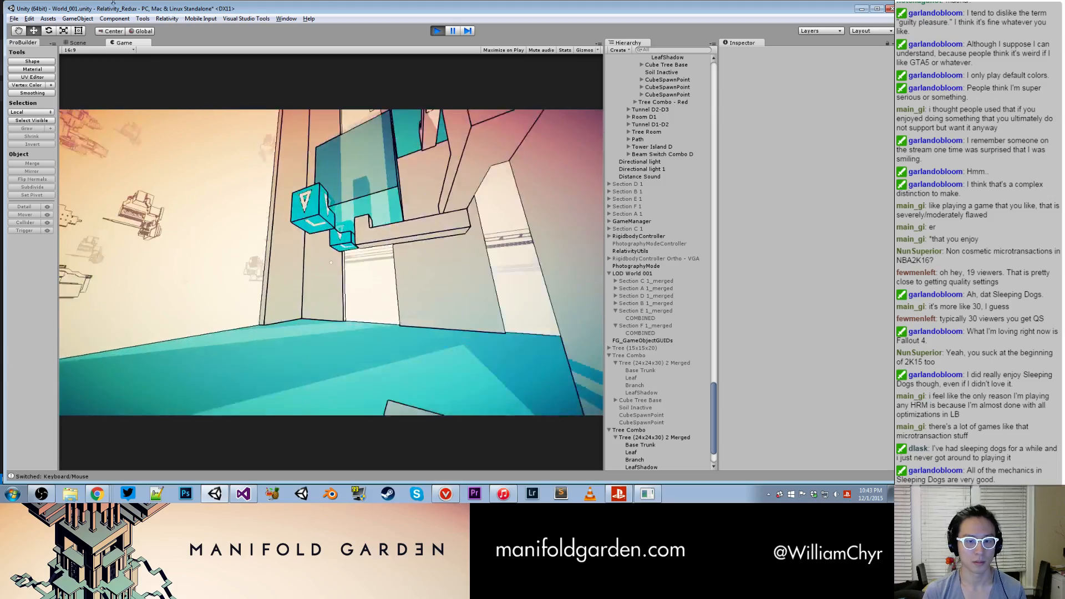
pyautogui.press('w')
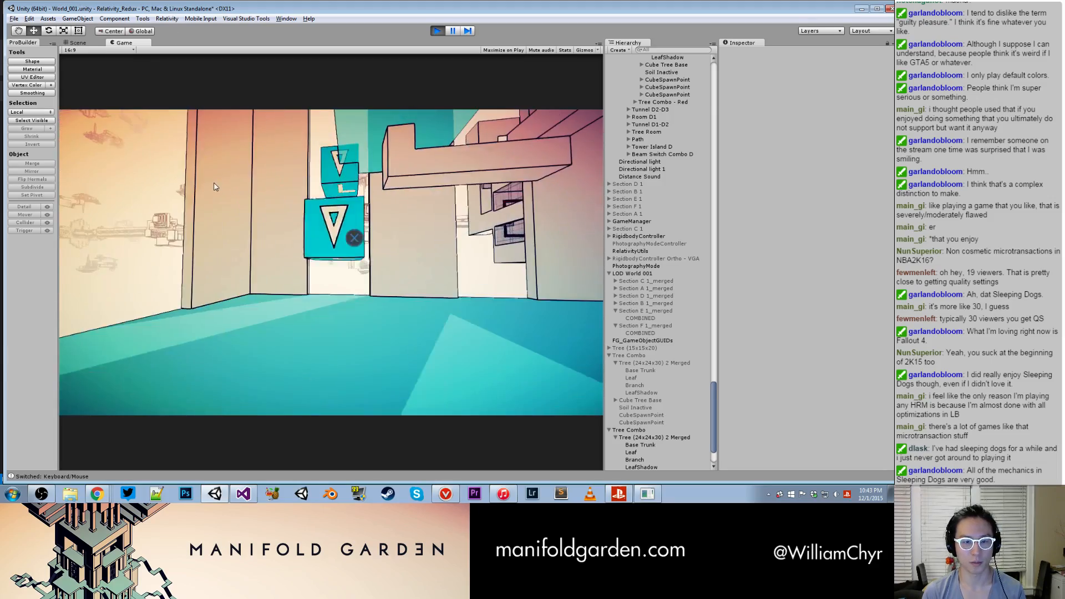
pyautogui.click(216, 166)
pyautogui.press('space')
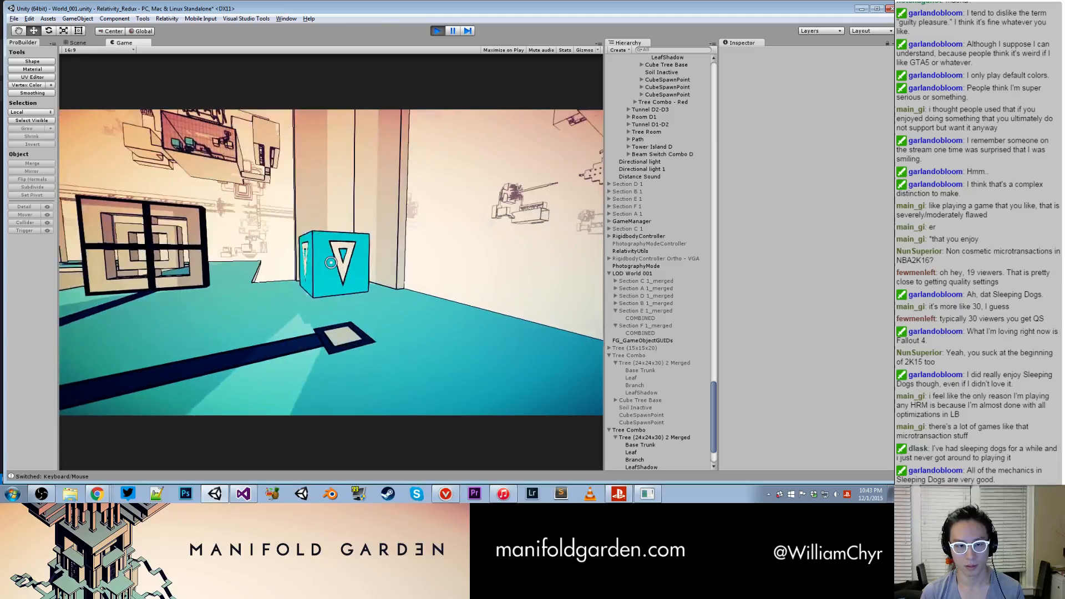
pyautogui.click(330, 262)
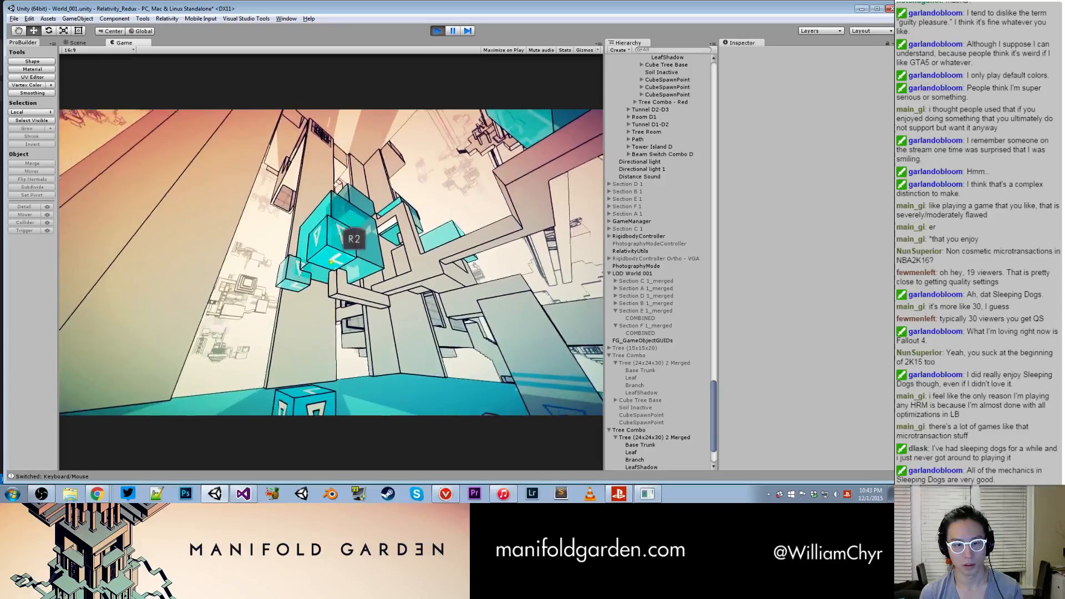
pyautogui.click(331, 261)
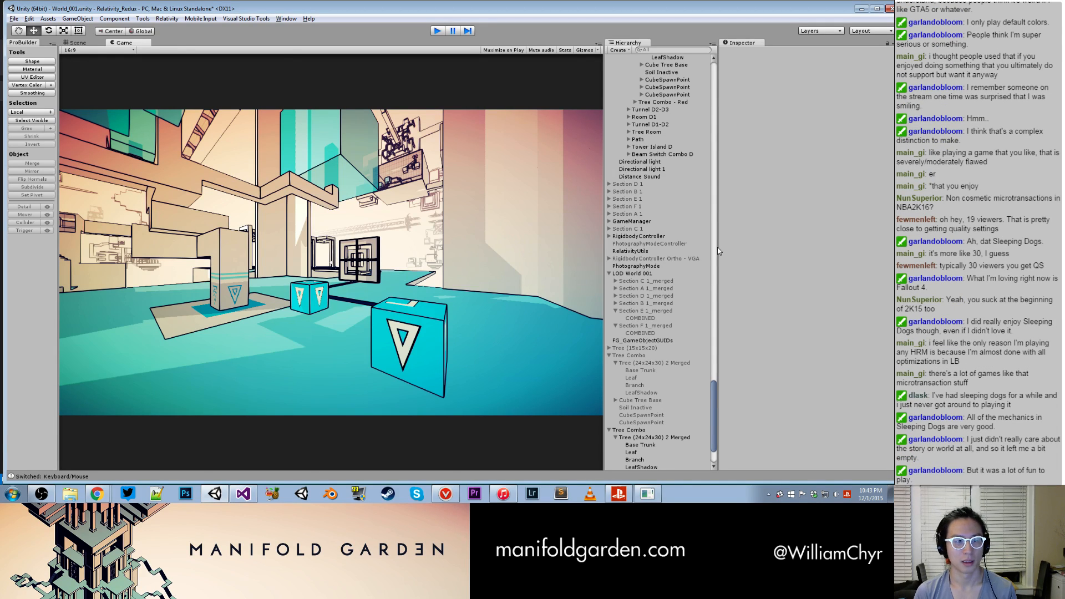
pyautogui.click(437, 31)
# - Select the yellow platform slab outside the Section A tree room's door
pyautogui.scroll(-10, 408, 261)
pyautogui.keyDown('alt'); pyautogui.moveTo(408, 261); pyautogui.dragTo(462, 399); pyautogui.keyUp('alt')
pyautogui.keyDown('alt'); pyautogui.moveTo(423, 369); pyautogui.dragTo(488, 370); pyautogui.keyUp('alt')
pyautogui.moveTo(488, 371); pyautogui.dragTo(155, 375, button='middle')
pyautogui.scroll(4, 155, 375)
pyautogui.keyDown('alt'); pyautogui.moveTo(154, 376); pyautogui.dragTo(364, 353); pyautogui.keyUp('alt')
pyautogui.click(405, 351)
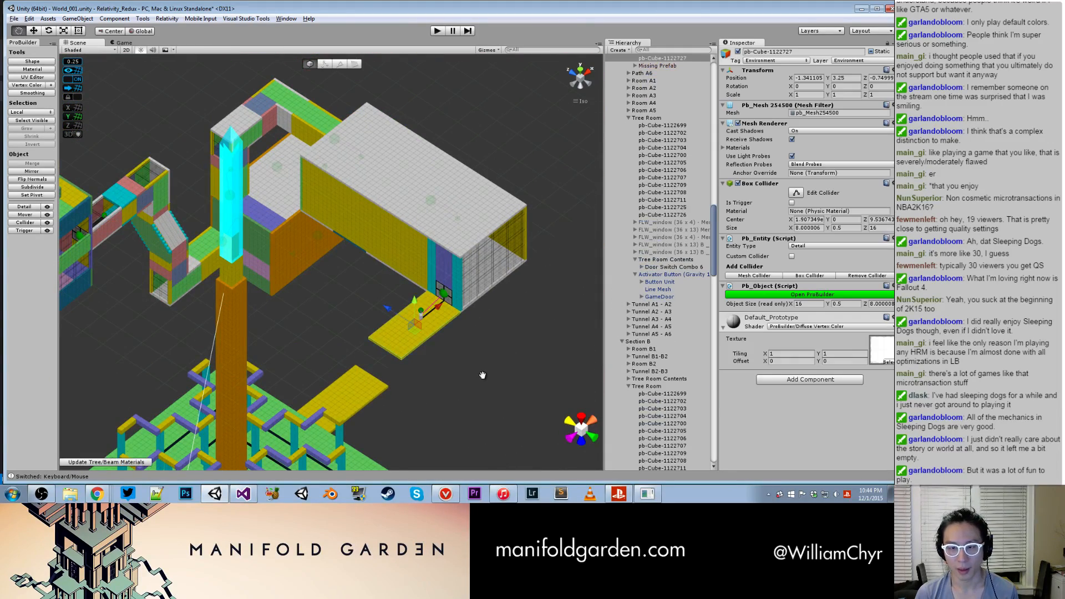
# - Delete the Missing Prefab object under Path A1
pyautogui.moveTo(482, 376); pyautogui.dragTo(448, 246, button='middle')
pyautogui.click(648, 64)
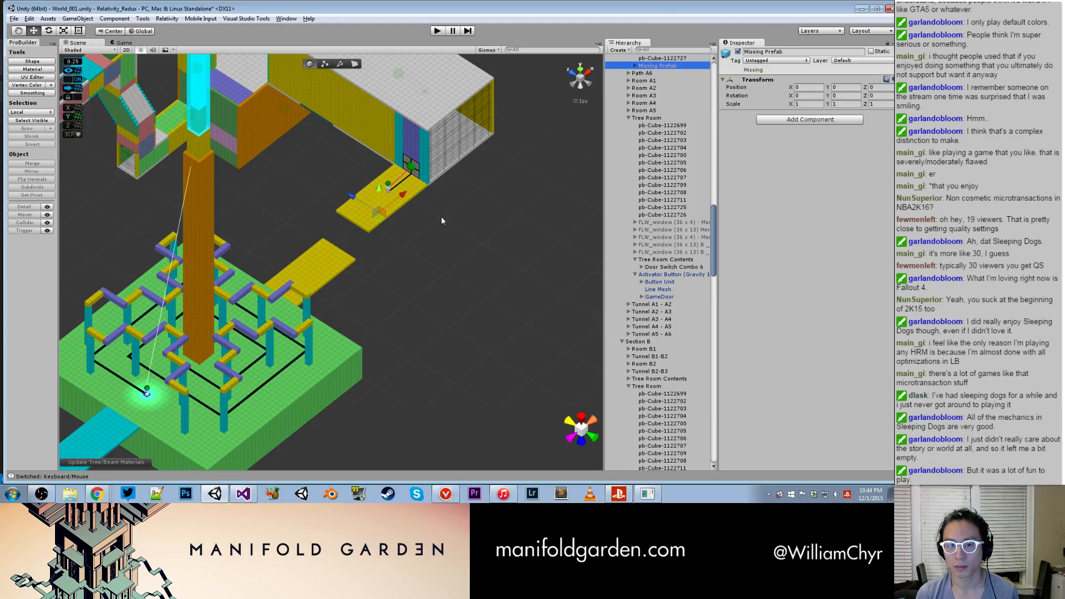
pyautogui.scroll(-3, 442, 216)
pyautogui.scroll(5, 663, 92)
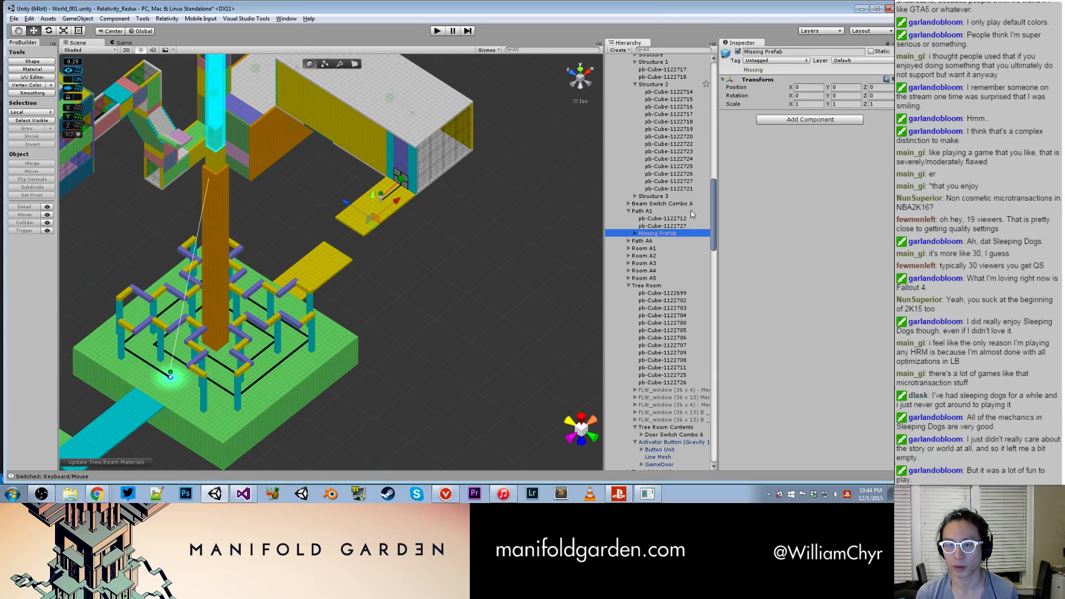
pyautogui.rightClick(676, 237)
pyautogui.click(699, 284)
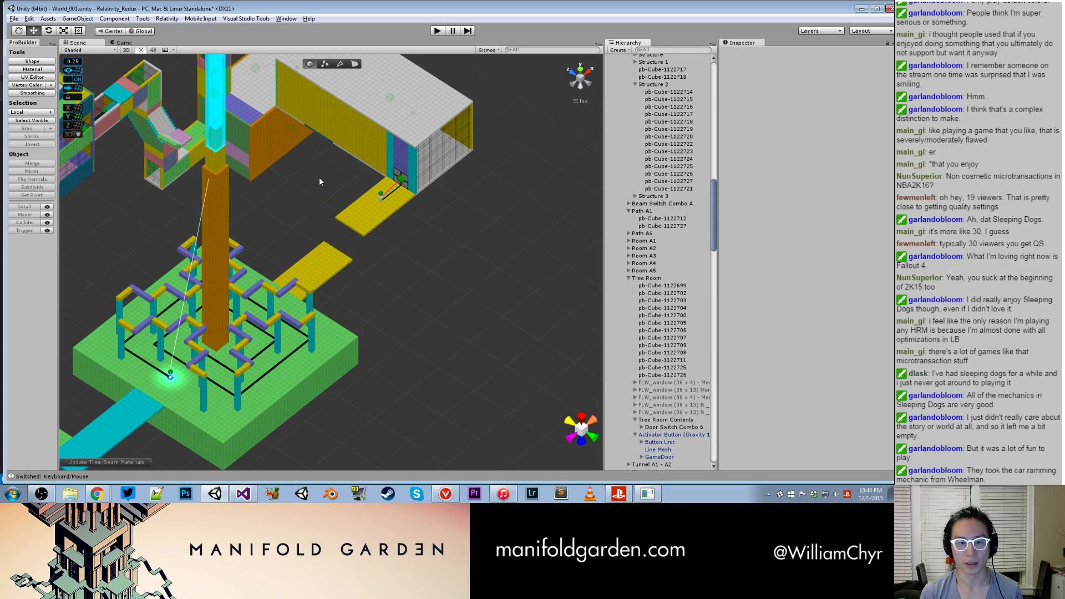
# - Generate a staircase with 8 steps, width 8, height 0.5, depth 1 and ghost stairs using the Staircase Generator
pyautogui.click(346, 226)
pyautogui.press('f')
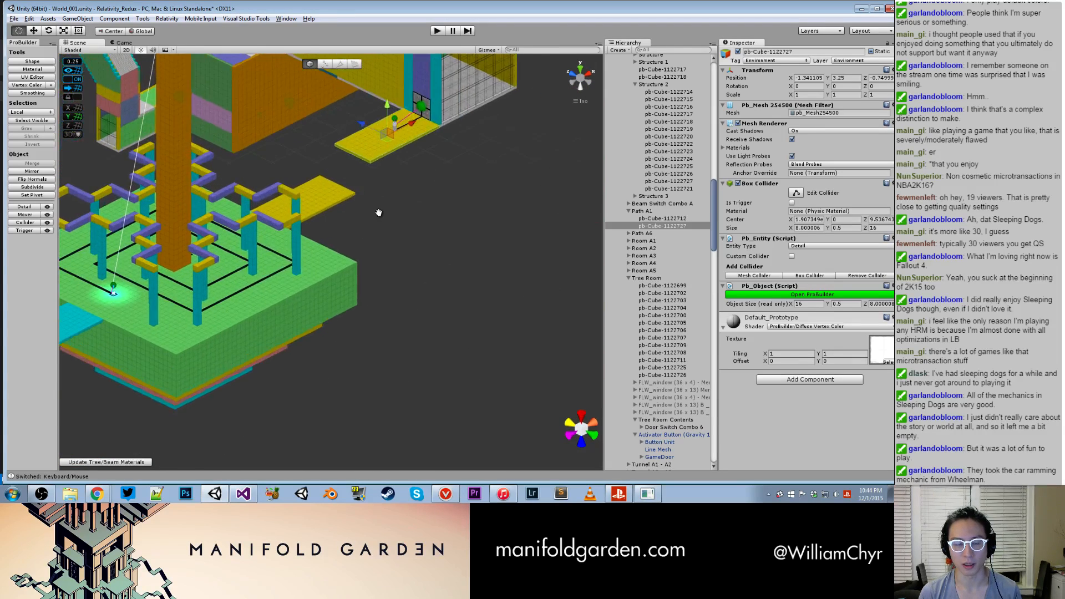
pyautogui.click(167, 18)
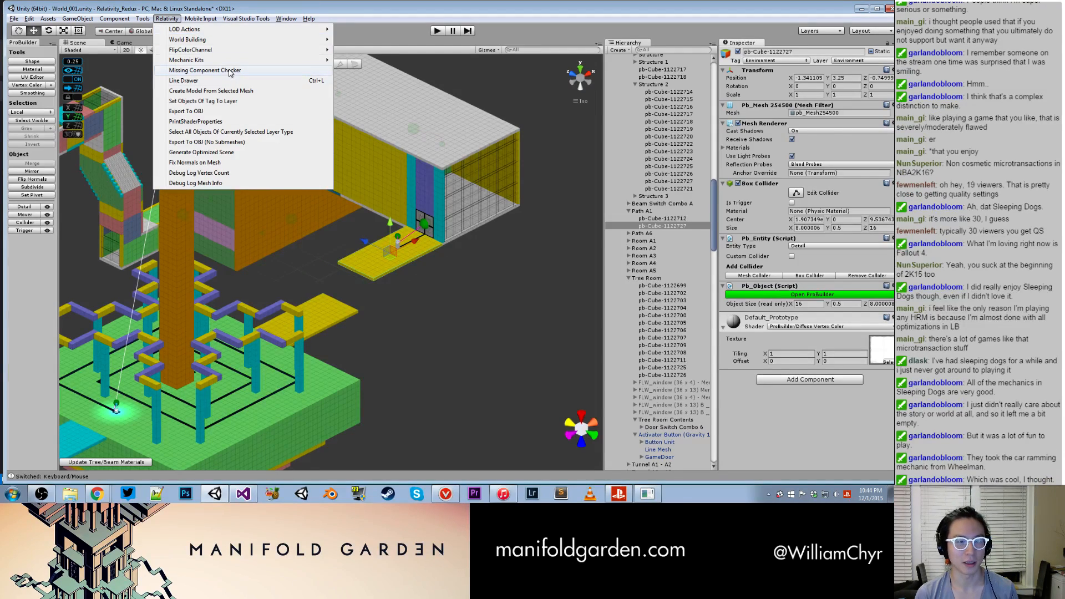
pyautogui.moveTo(229, 60)
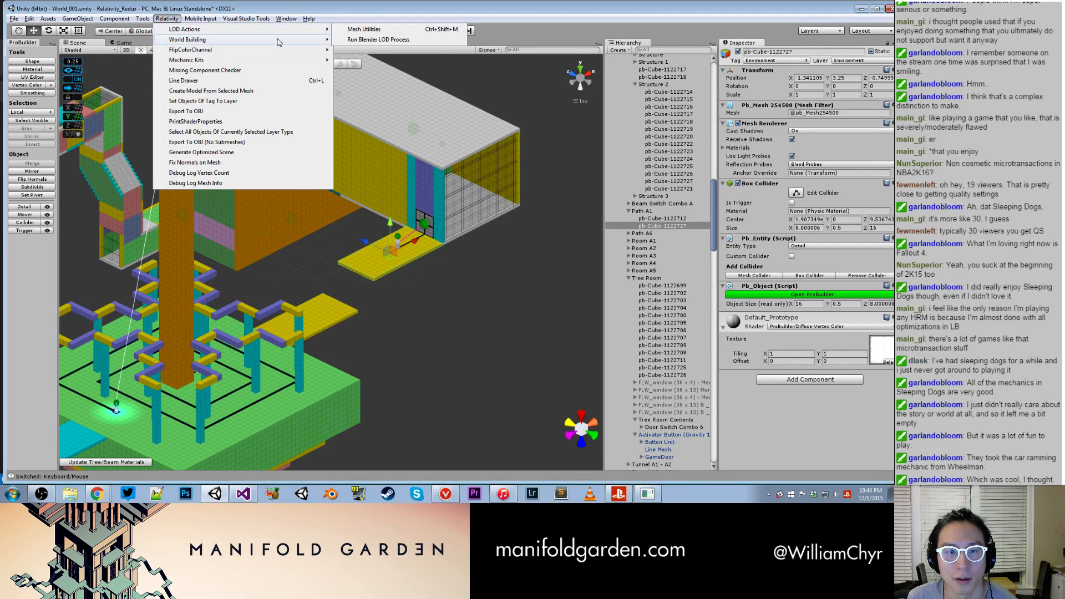
pyautogui.moveTo(279, 44)
pyautogui.click(408, 68)
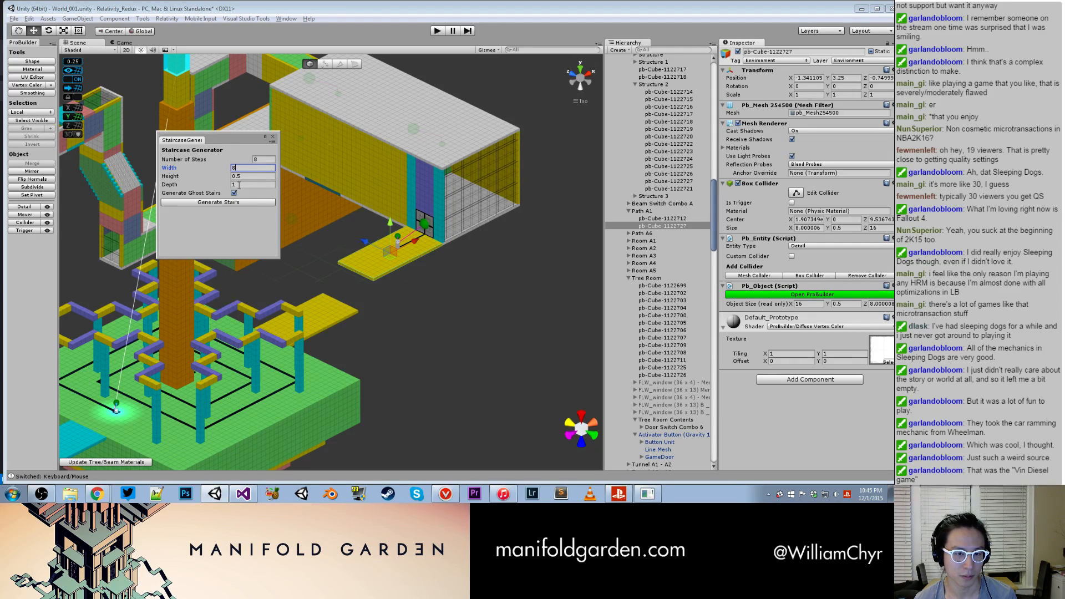
pyautogui.click(239, 207)
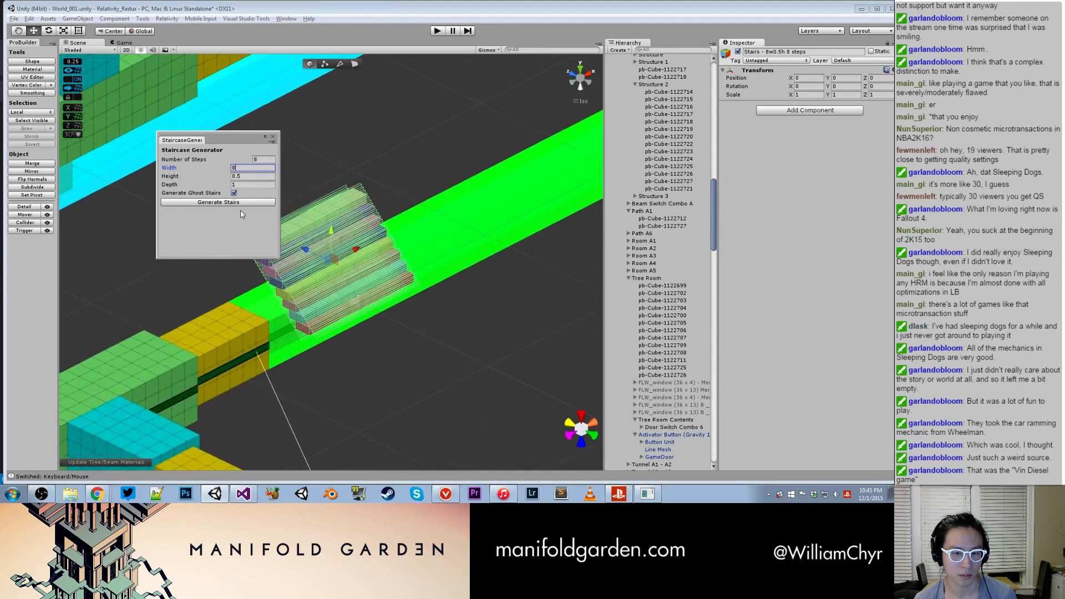
# - Lower the generated staircase to about Y -107 and close the Staircase Generator
pyautogui.scroll(-10, 361, 275)
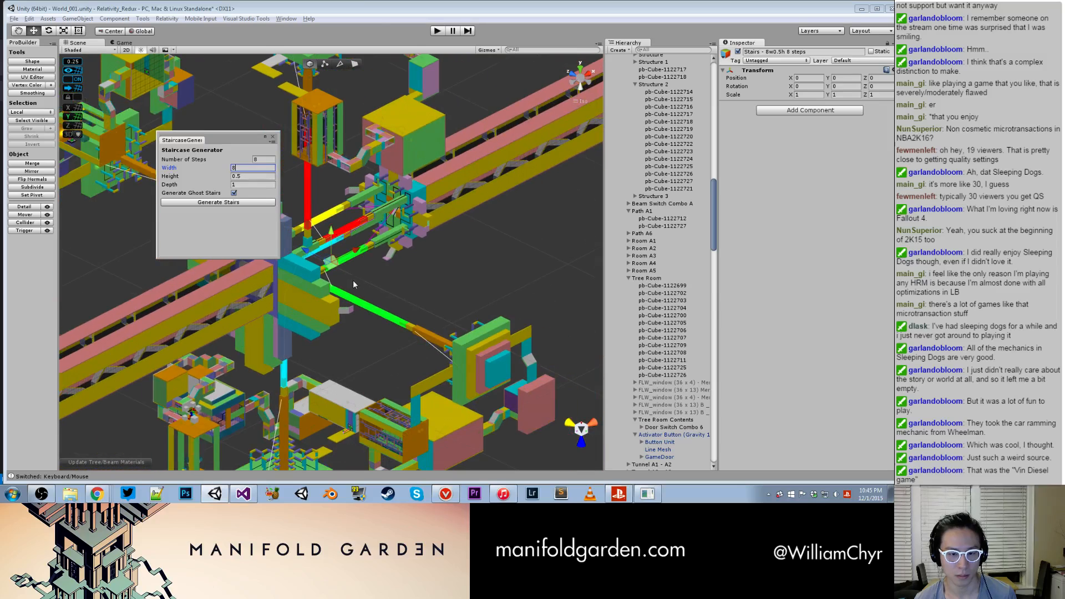
pyautogui.moveTo(333, 253); pyautogui.dragTo(331, 413)
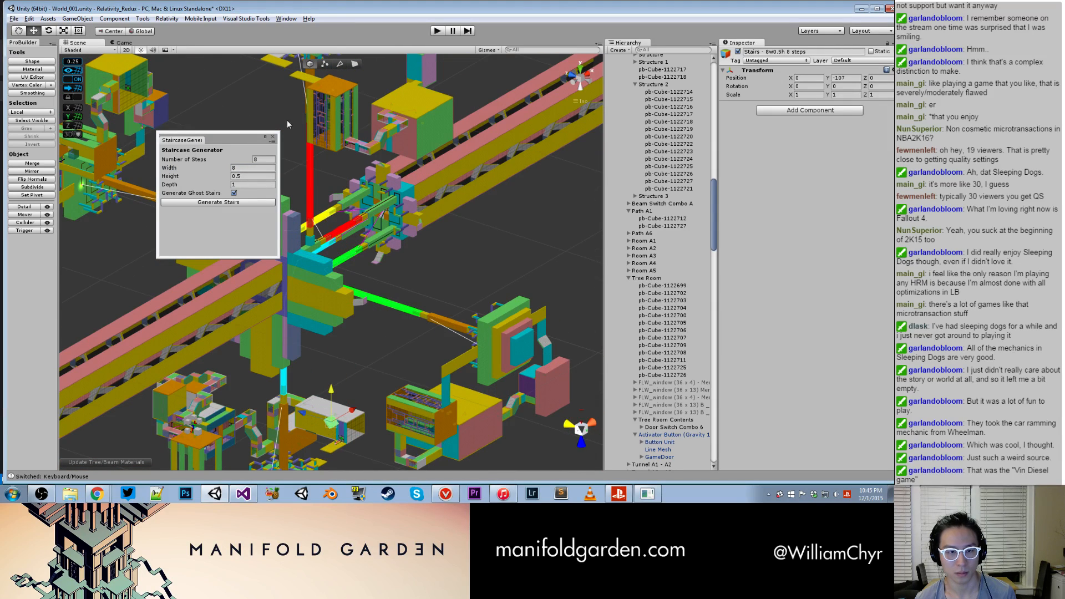
pyautogui.click(273, 137)
pyautogui.scroll(-5, 402, 304)
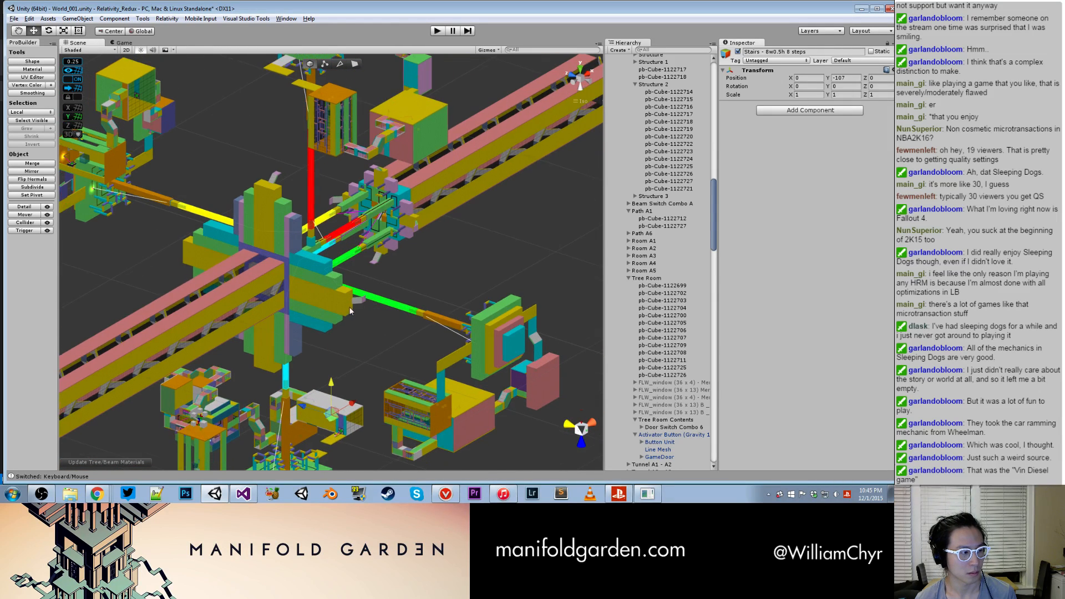
pyautogui.press('f')
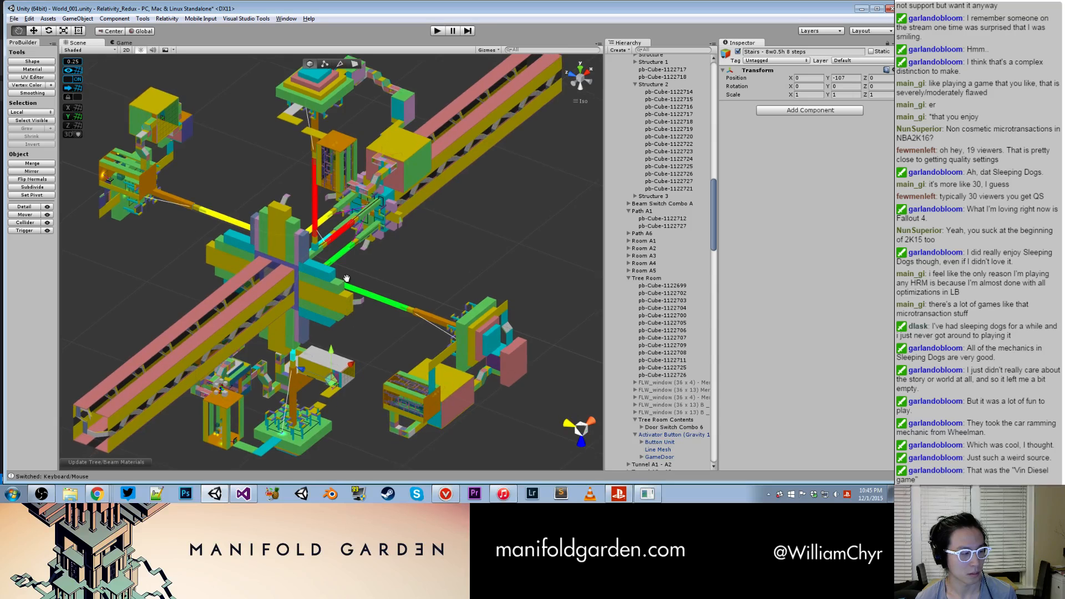
# - Move the staircase down to the gap between the two yellow Path A1 slabs beside the green tower island
pyautogui.moveTo(317, 297); pyautogui.dragTo(228, 305)
pyautogui.keyDown('alt'); pyautogui.scroll(10, 515, 361); pyautogui.keyUp('alt')
pyautogui.keyDown('alt'); pyautogui.scroll(8, 294, 326); pyautogui.keyUp('alt')
pyautogui.moveTo(248, 246); pyautogui.dragTo(248, 365)
pyautogui.moveTo(283, 318); pyautogui.dragTo(359, 235, button='middle')
pyautogui.moveTo(289, 295); pyautogui.dragTo(268, 192)
# - Rotate the staircase 90 degrees about Y and adjust its height to about Y -142.25
pyautogui.press('e')
pyautogui.moveTo(261, 233); pyautogui.dragTo(187, 225)
pyautogui.press('w')
pyautogui.moveTo(255, 192); pyautogui.dragTo(258, 231)
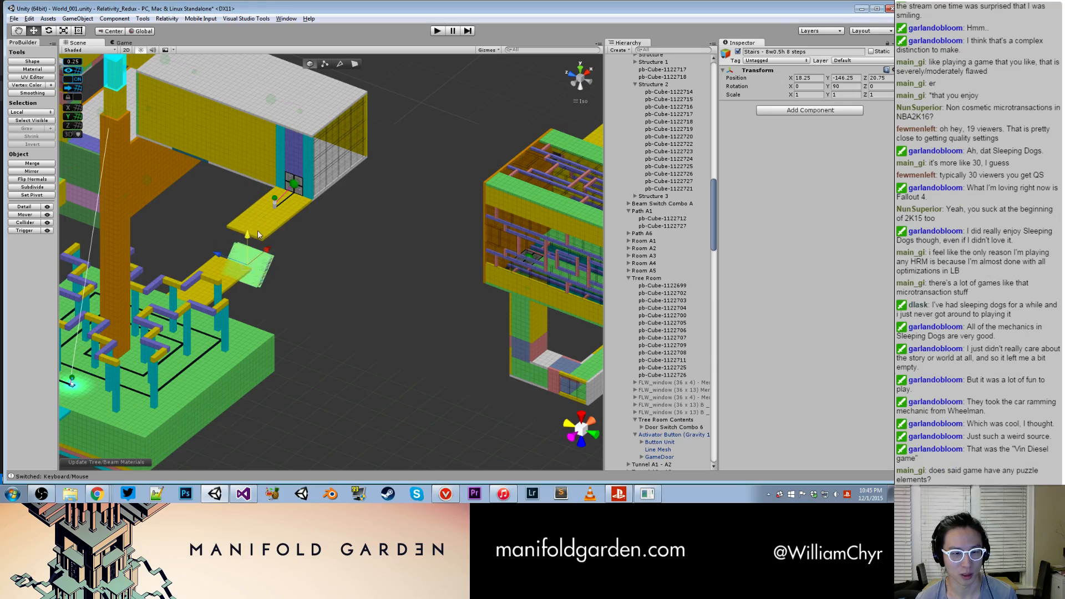
pyautogui.scroll(3, 252, 239)
pyautogui.scroll(-15, 644, 333)
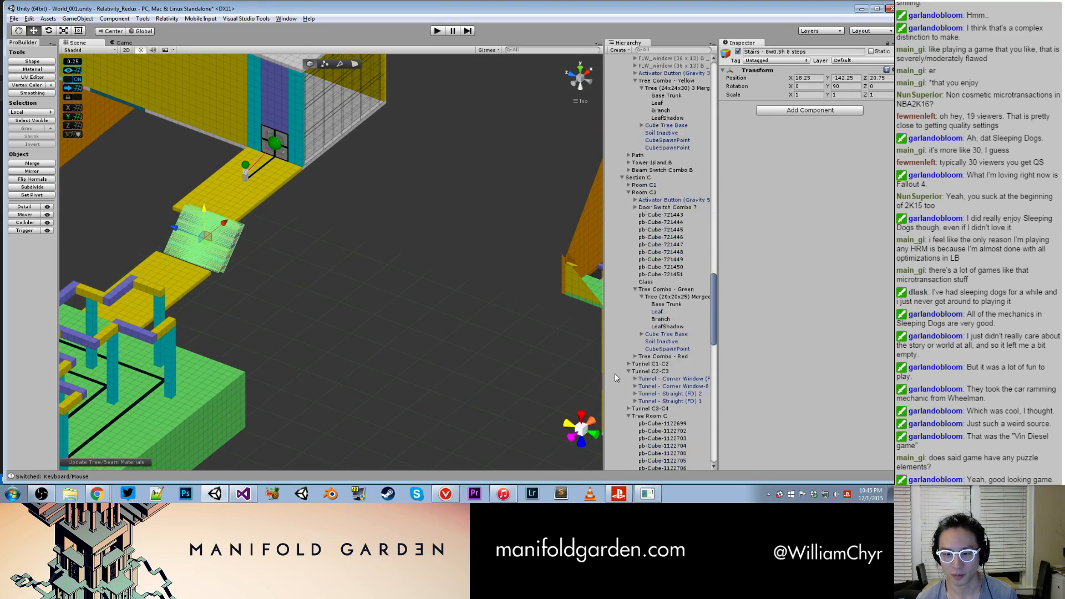
# - Align the staircase at X 19.25, Y -144, Z 23.25 so its ends meet the lower and upper yellow slabs
pyautogui.doubleClick(637, 468)
pyautogui.keyDown('alt'); pyautogui.moveTo(322, 261); pyautogui.dragTo(267, 247); pyautogui.keyUp('alt')
pyautogui.moveTo(443, 252); pyautogui.dragTo(316, 163)
pyautogui.keyDown('alt'); pyautogui.moveTo(316, 163); pyautogui.dragTo(319, 119); pyautogui.keyUp('alt')
pyautogui.keyDown('alt'); pyautogui.moveTo(333, 247); pyautogui.dragTo(338, 261); pyautogui.keyUp('alt')
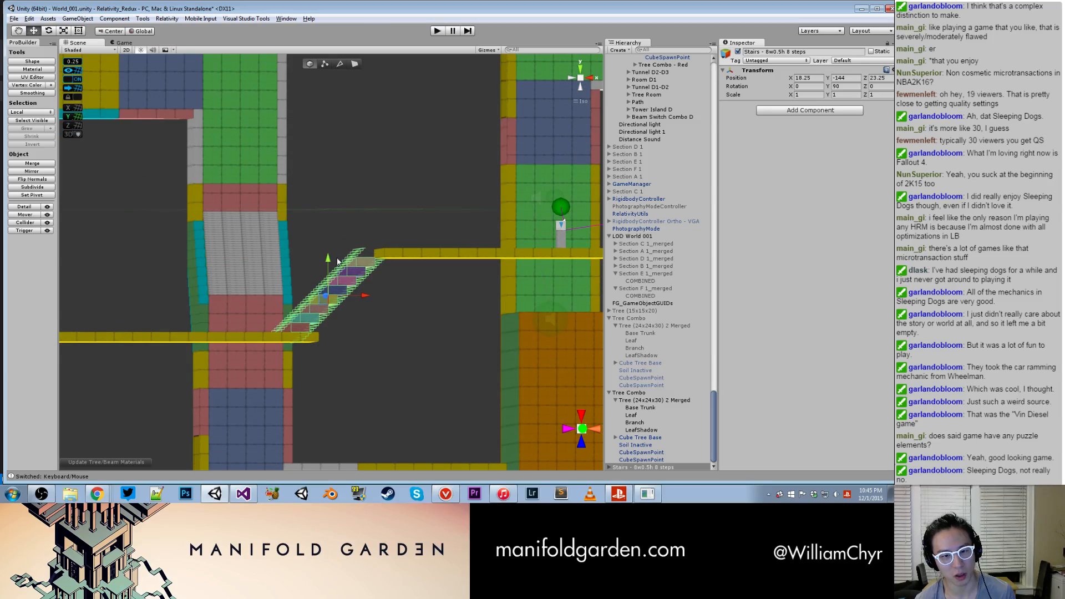
pyautogui.moveTo(361, 299)
pyautogui.mouseDown()
pyautogui.moveTo(378, 298)
pyautogui.moveTo(440, 355)
pyautogui.moveTo(514, 383)
pyautogui.moveTo(493, 390)
pyautogui.moveTo(462, 307)
pyautogui.moveTo(365, 284)
pyautogui.moveTo(351, 301)
pyautogui.mouseUp()
pyautogui.click(461, 305)
pyautogui.click(351, 301)
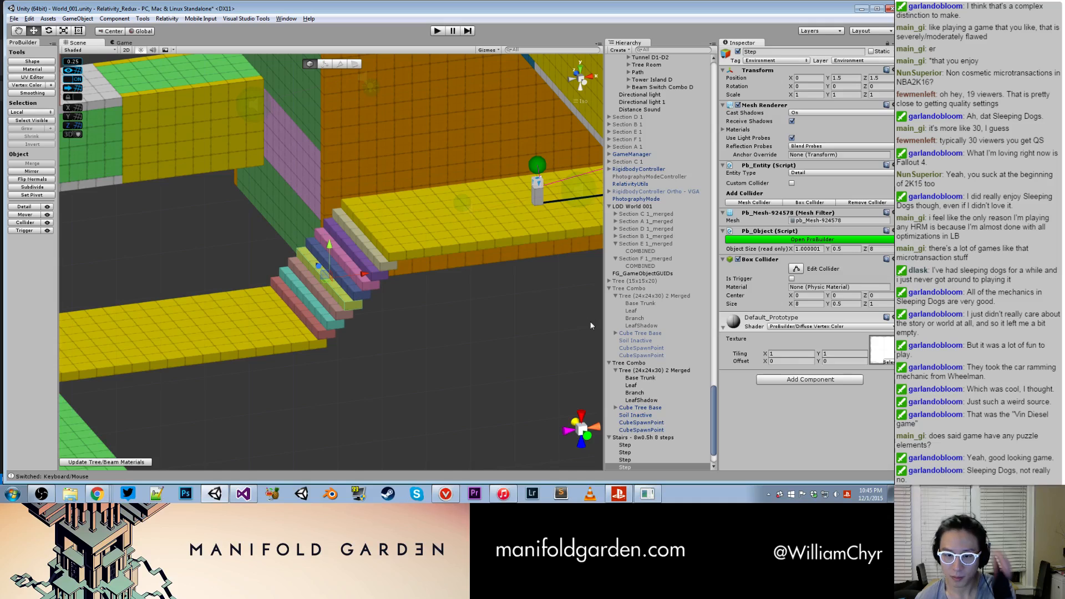
# - Locate the upper slab's Path A1 group in the hierarchy and inspect the staircase's Step and Ghost Stairs objects
pyautogui.click(637, 438)
pyautogui.click(432, 245)
pyautogui.scroll(-3, 583, 278)
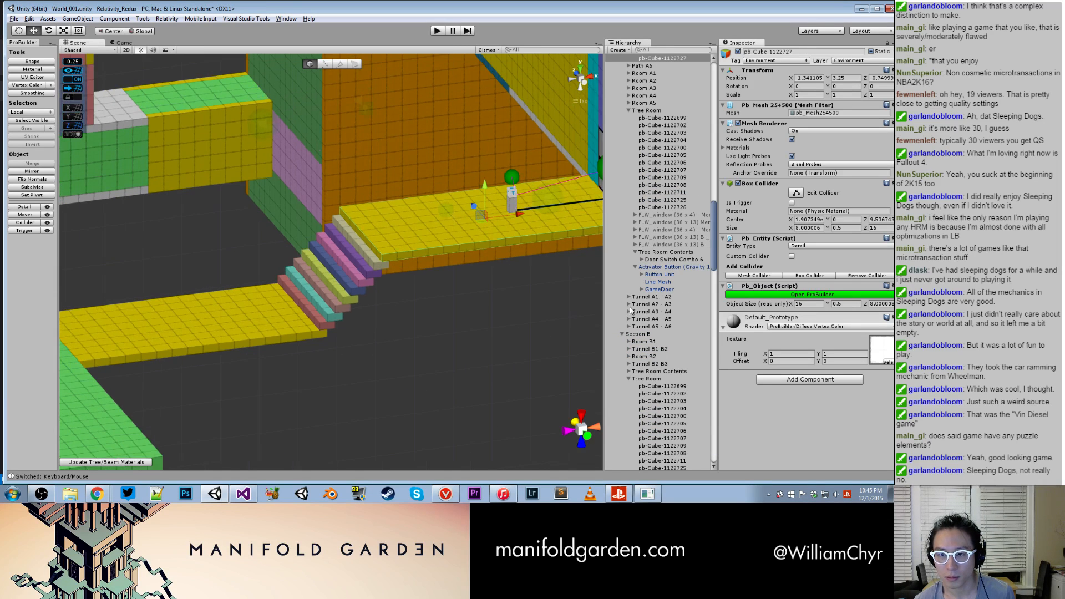
pyautogui.scroll(5, 661, 246)
pyautogui.scroll(-20, 661, 248)
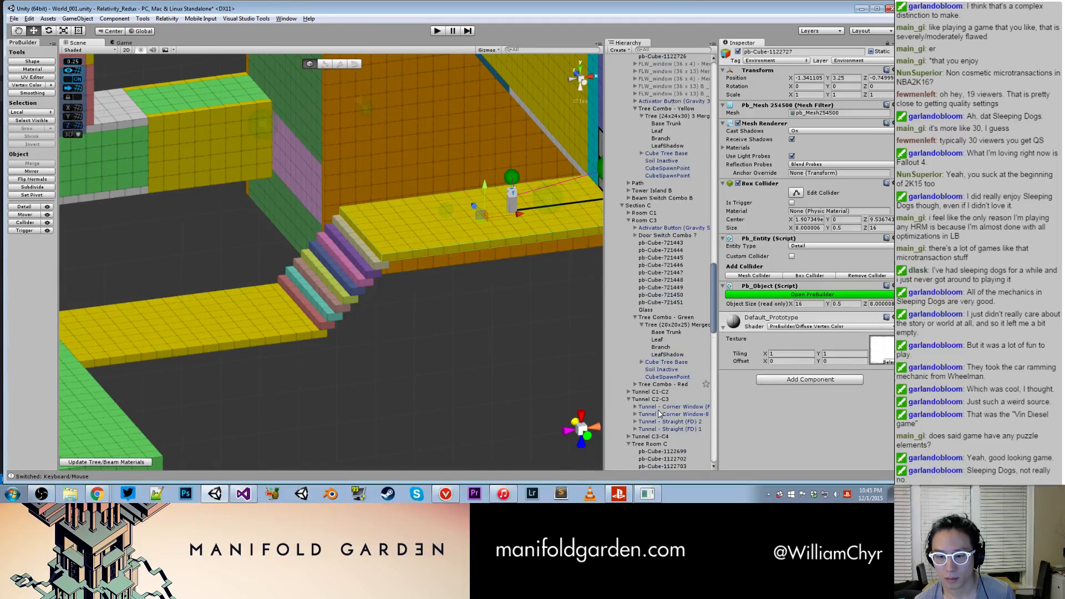
pyautogui.click(650, 394)
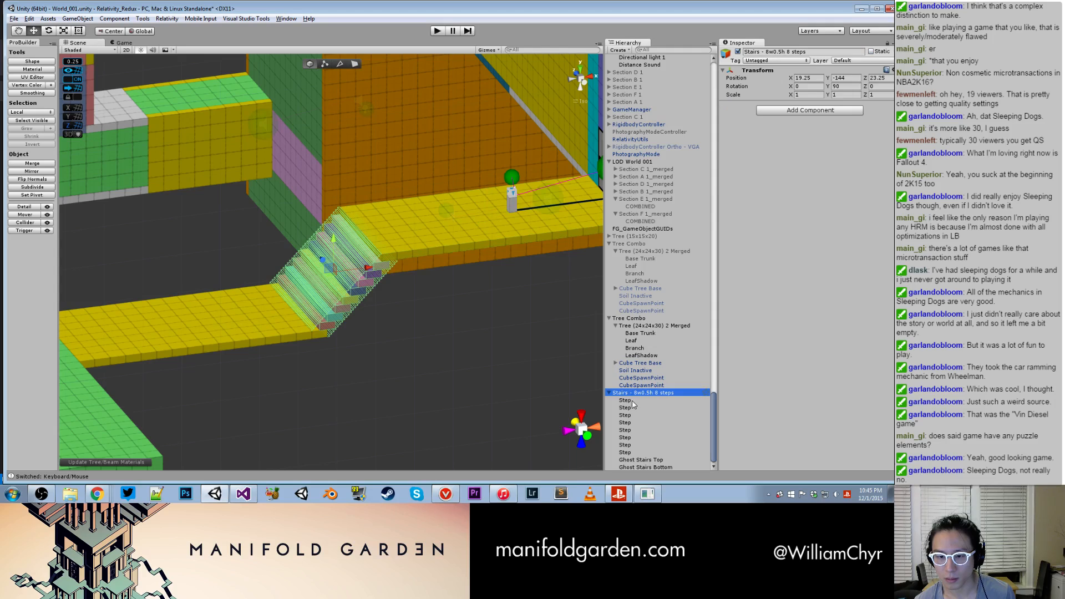
pyautogui.click(625, 400)
pyautogui.press('Down')
pyautogui.press('Down')
pyautogui.press('Down')
pyautogui.press('Down')
pyautogui.press('Down')
pyautogui.press('Down')
pyautogui.press('Down')
pyautogui.press('Down')
pyautogui.press('Down')
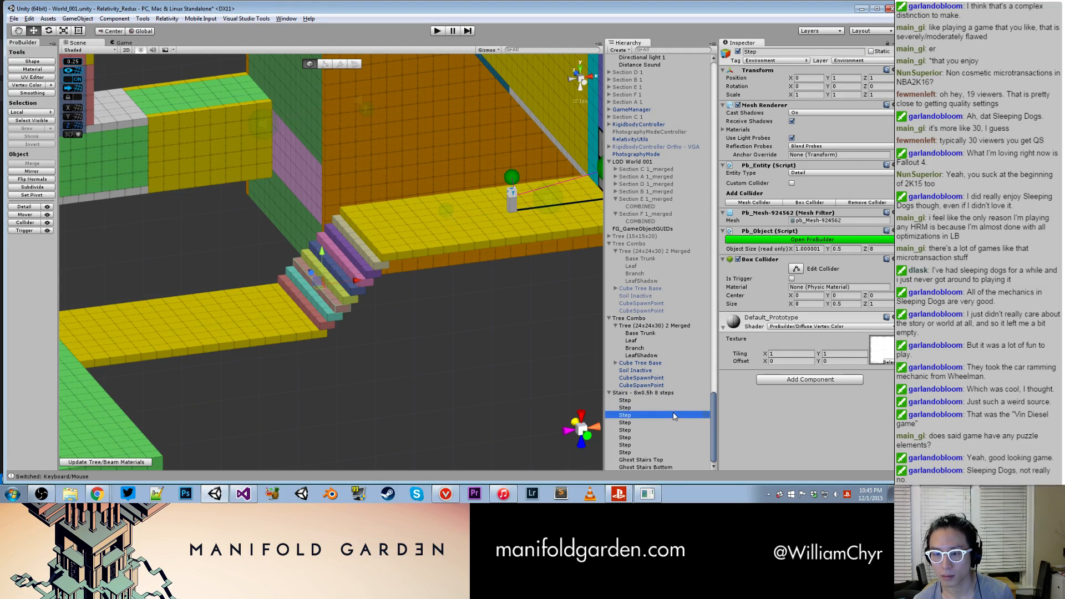
pyautogui.press('Up')
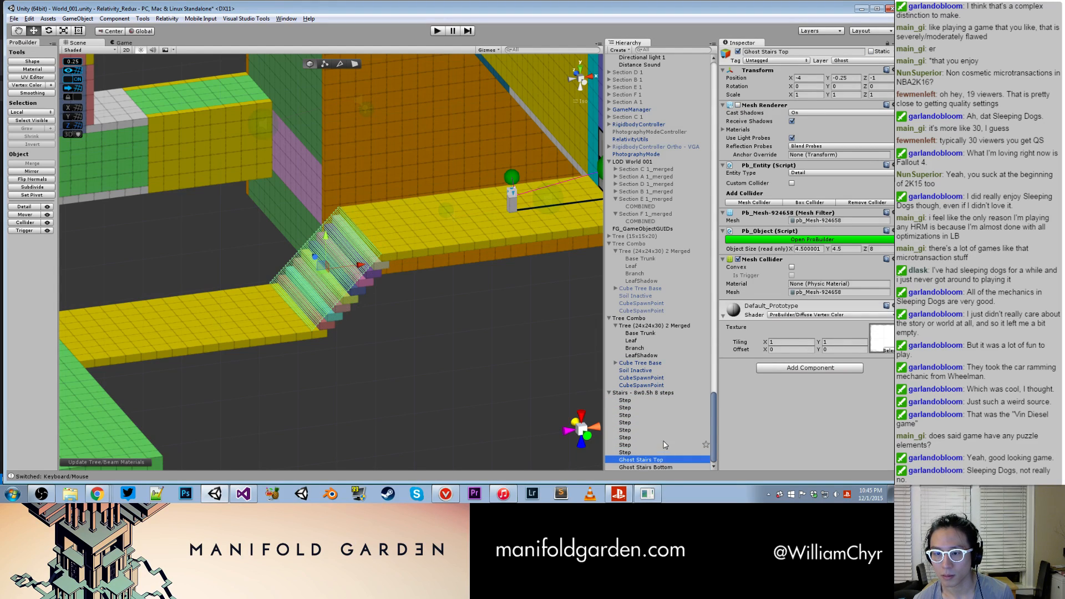
# - Parent the 'Stairs - 8w0.5h 8 steps' object under Path A1
pyautogui.click(649, 394)
pyautogui.moveTo(652, 398); pyautogui.dragTo(655, 96)
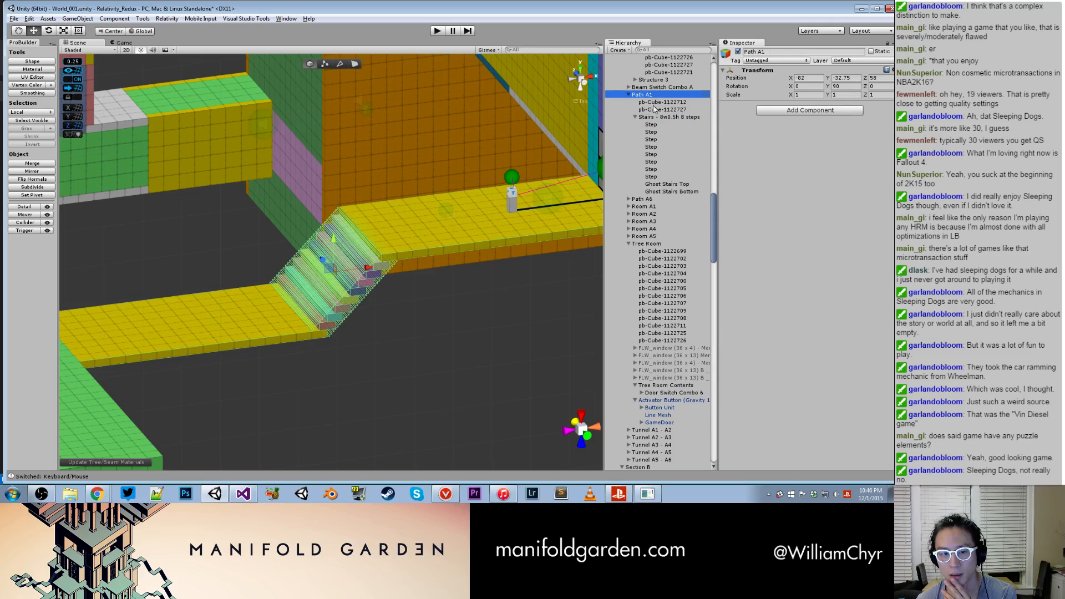
pyautogui.click(655, 109)
# - Select the new Tree Combo inside the orange tree tower and parent it under Section A's Tree Room
pyautogui.scroll(-5, 420, 304)
pyautogui.moveTo(391, 302)
pyautogui.keyDown('alt'); pyautogui.mouseDown()
pyautogui.moveTo(438, 293)
pyautogui.moveTo(381, 312)
pyautogui.mouseUp(); pyautogui.keyUp('alt')
pyautogui.moveTo(380, 312); pyautogui.dragTo(516, 227, button='middle')
pyautogui.keyDown('alt'); pyautogui.moveTo(515, 226); pyautogui.dragTo(361, 250); pyautogui.keyUp('alt')
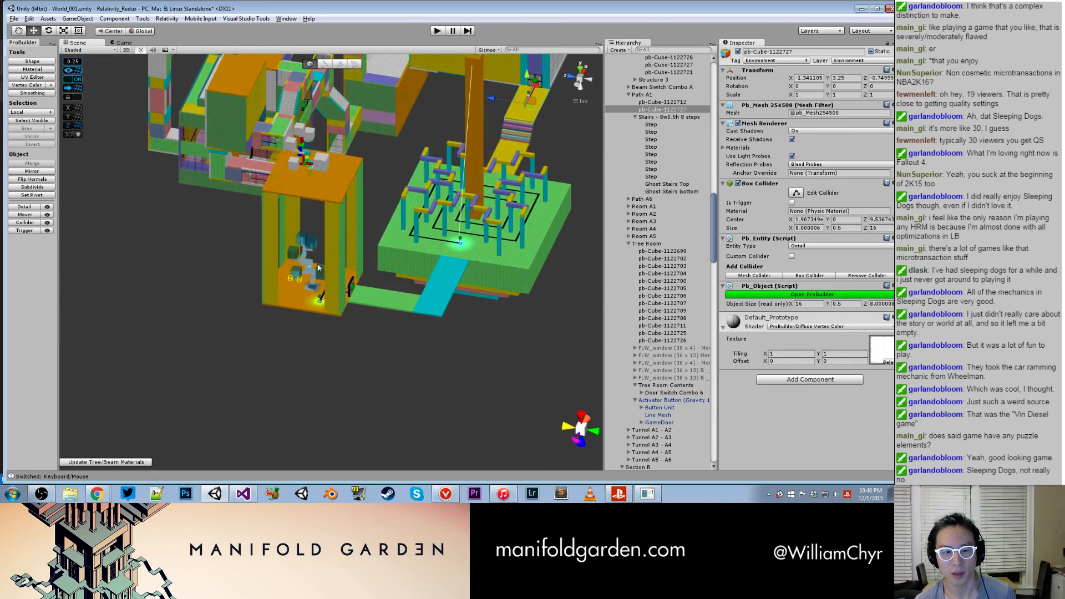
pyautogui.click(312, 276)
pyautogui.click(649, 438)
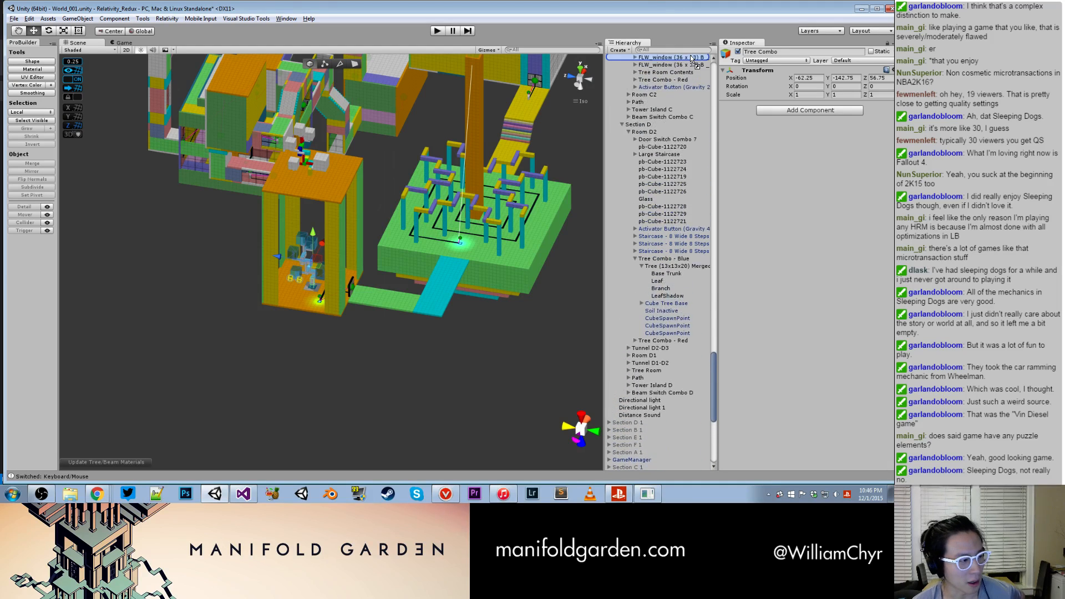
pyautogui.moveTo(692, 57); pyautogui.dragTo(657, 139)
pyautogui.scroll(-1, 468, 220)
pyautogui.scroll(-2, 468, 221)
# - Enable all five FLW_window objects of Section A's Tree Room
pyautogui.keyDown('alt'); pyautogui.moveTo(468, 210); pyautogui.dragTo(397, 245); pyautogui.keyUp('alt')
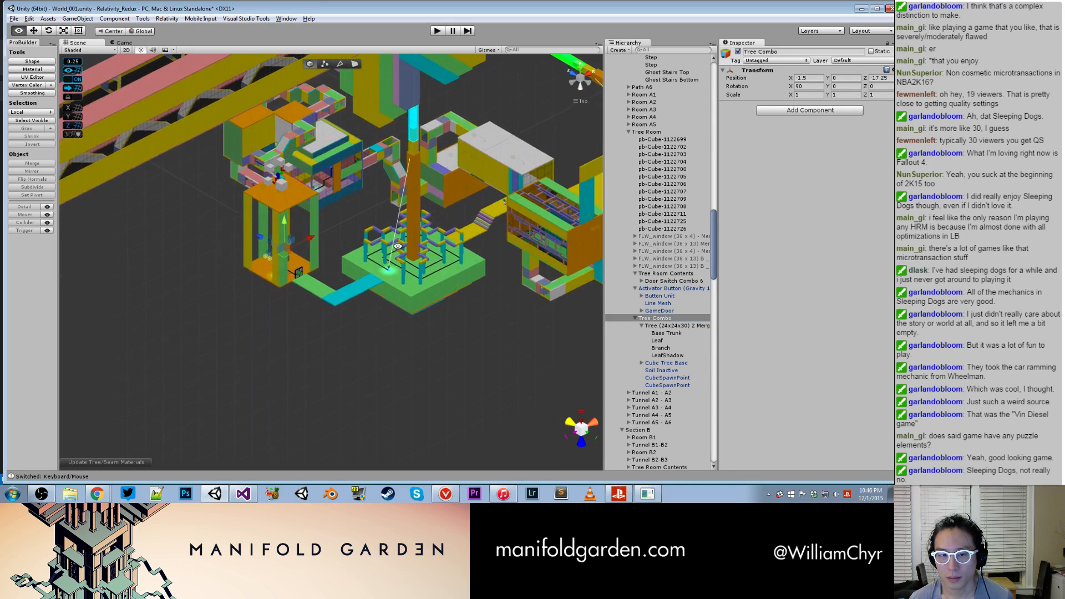
pyautogui.scroll(-3, 398, 246)
pyautogui.scroll(10, 446, 232)
pyautogui.click(472, 228)
pyautogui.keyDown('alt'); pyautogui.moveTo(379, 298); pyautogui.dragTo(296, 244); pyautogui.keyUp('alt')
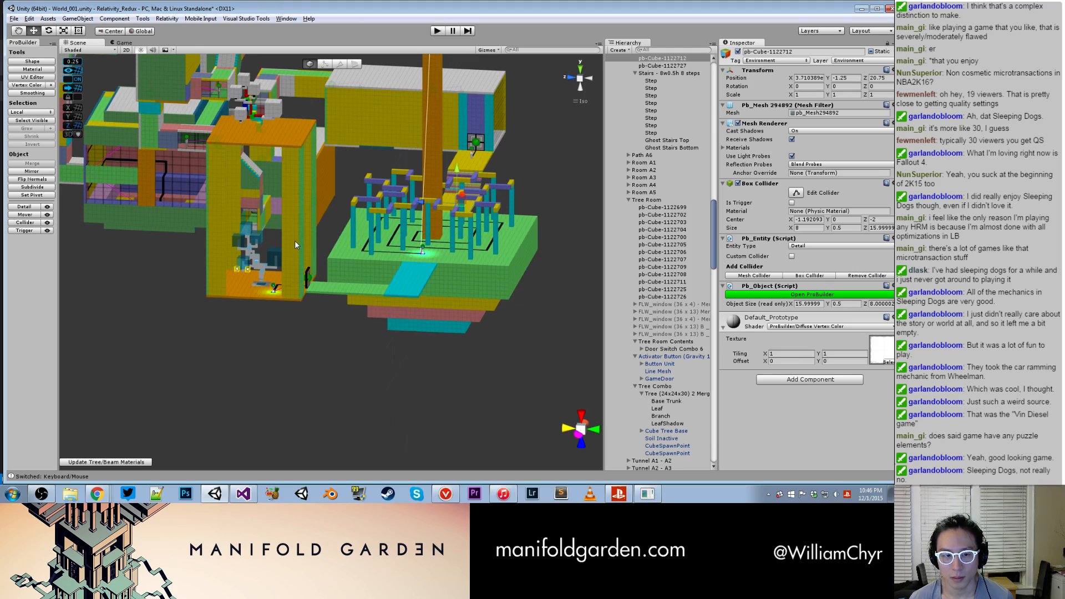
pyautogui.click(669, 304)
pyautogui.keyDown('shift'); pyautogui.click(668, 334); pyautogui.keyUp('shift')
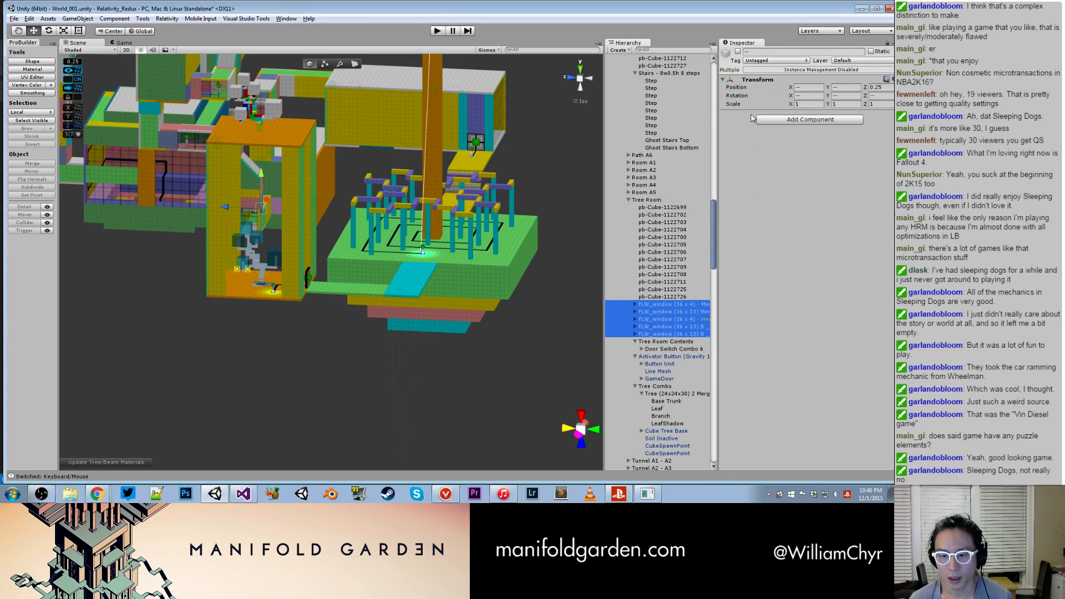
pyautogui.click(737, 53)
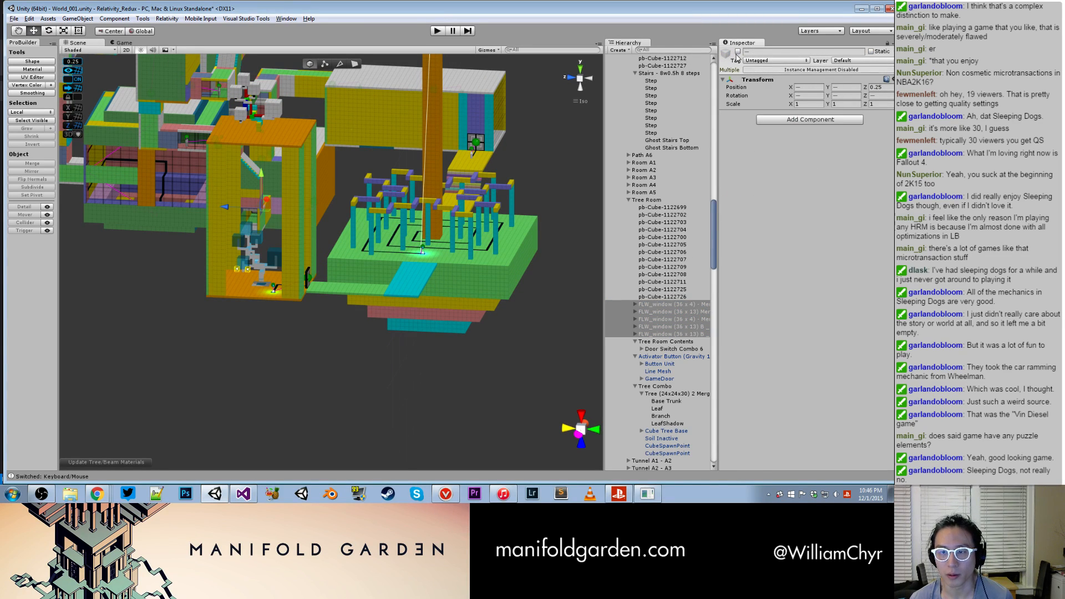
pyautogui.click(738, 51)
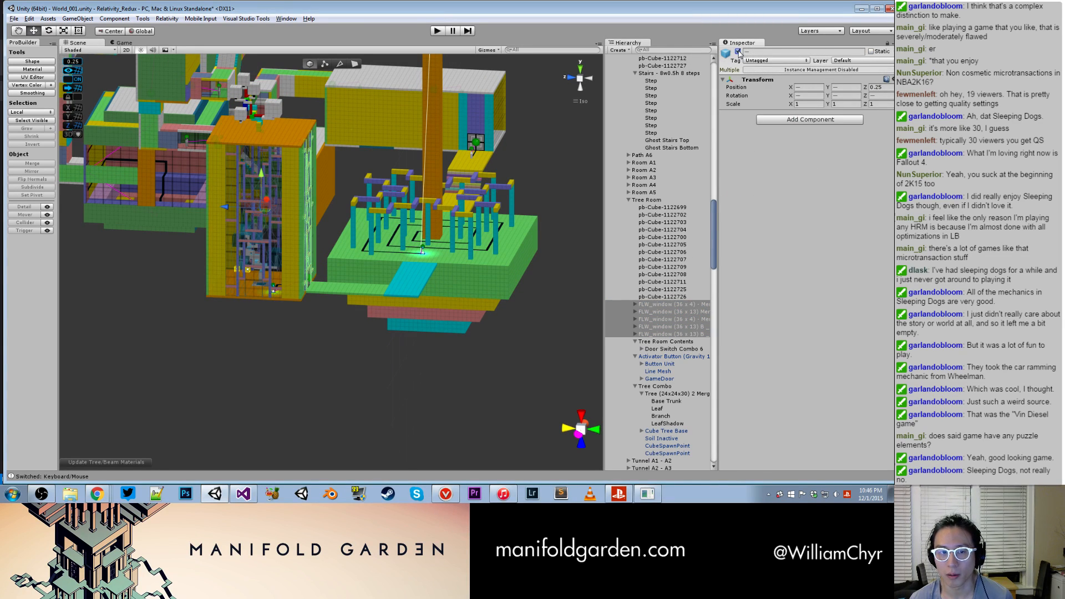
# - Delete the leftover 'Tree (24x24x30) 1' object above the tree tower
pyautogui.click(257, 127)
pyautogui.scroll(2, 259, 125)
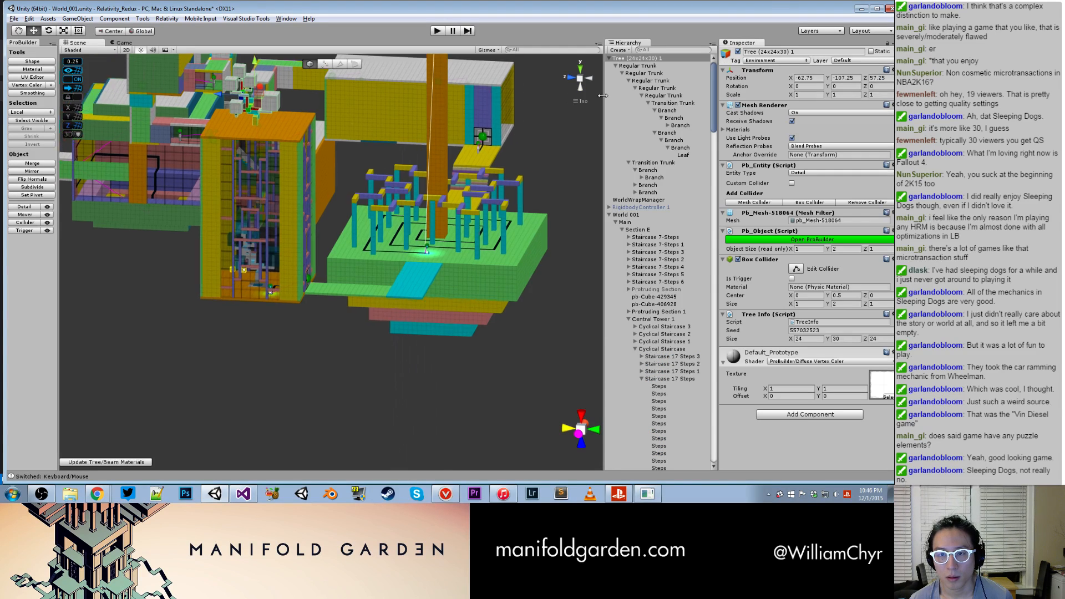
pyautogui.rightClick(634, 59)
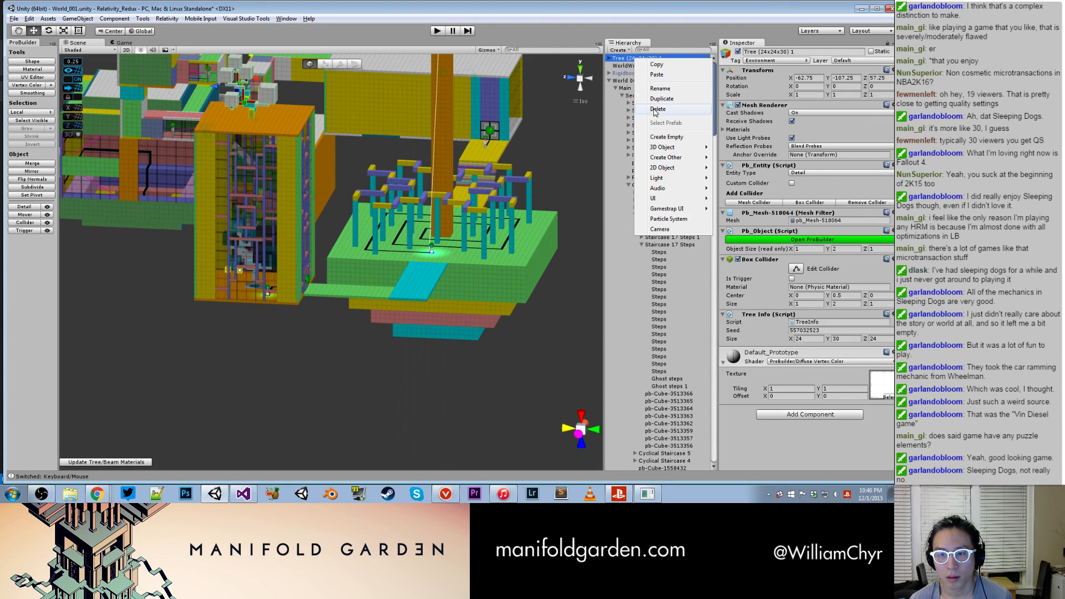
pyautogui.click(655, 111)
# - Review the new stairs and tree room from around the island and run the game
pyautogui.scroll(-6, 411, 129)
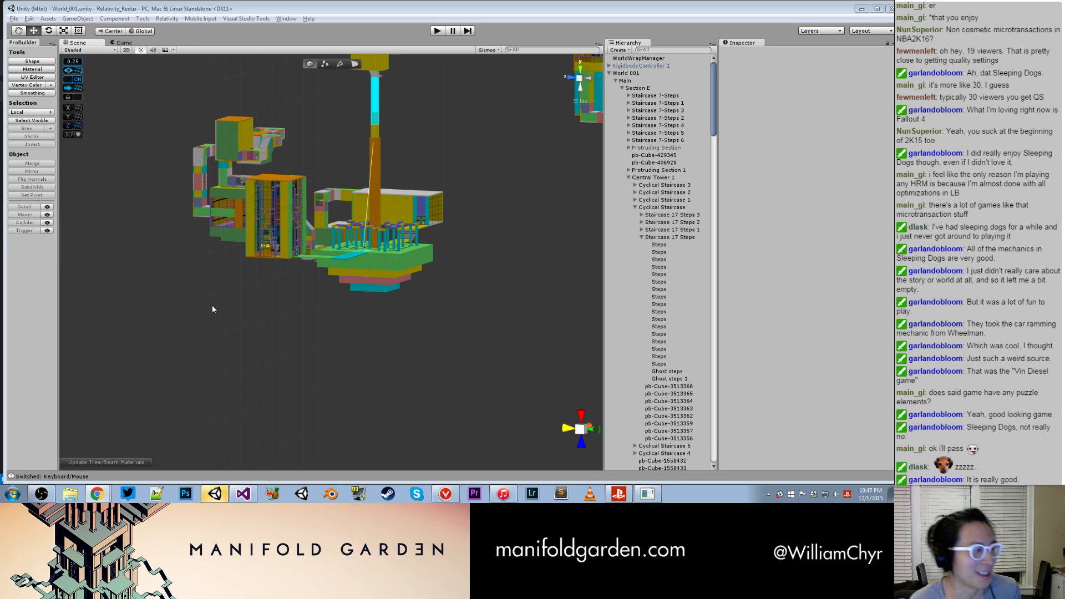
pyautogui.click(300, 295)
pyautogui.scroll(7, 299, 295)
pyautogui.keyDown('alt'); pyautogui.moveTo(261, 228); pyautogui.dragTo(371, 168); pyautogui.keyUp('alt')
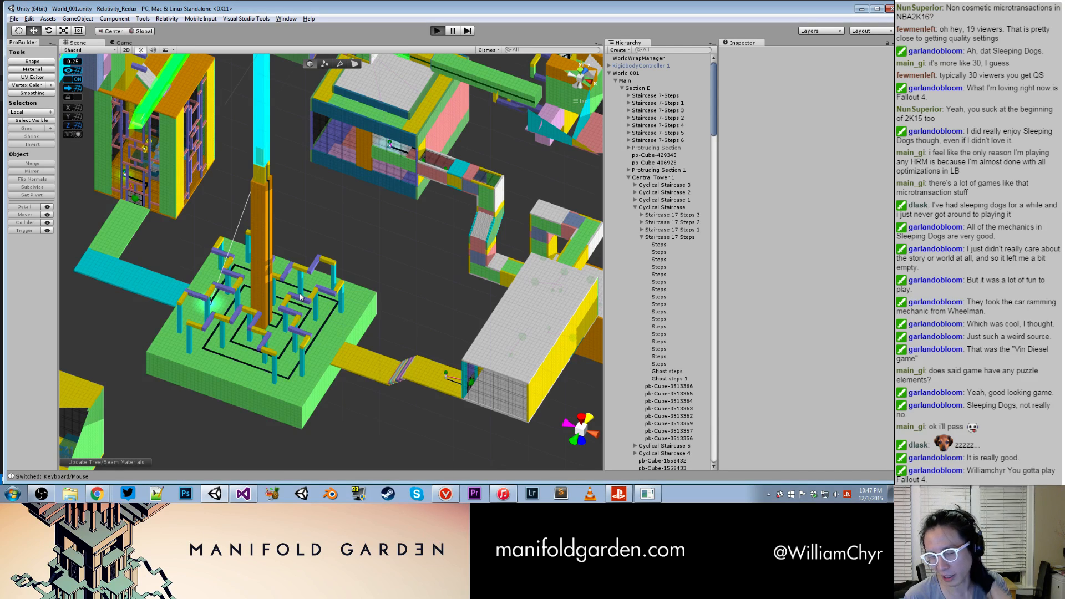
pyautogui.hotkey('ctrl', 'p')
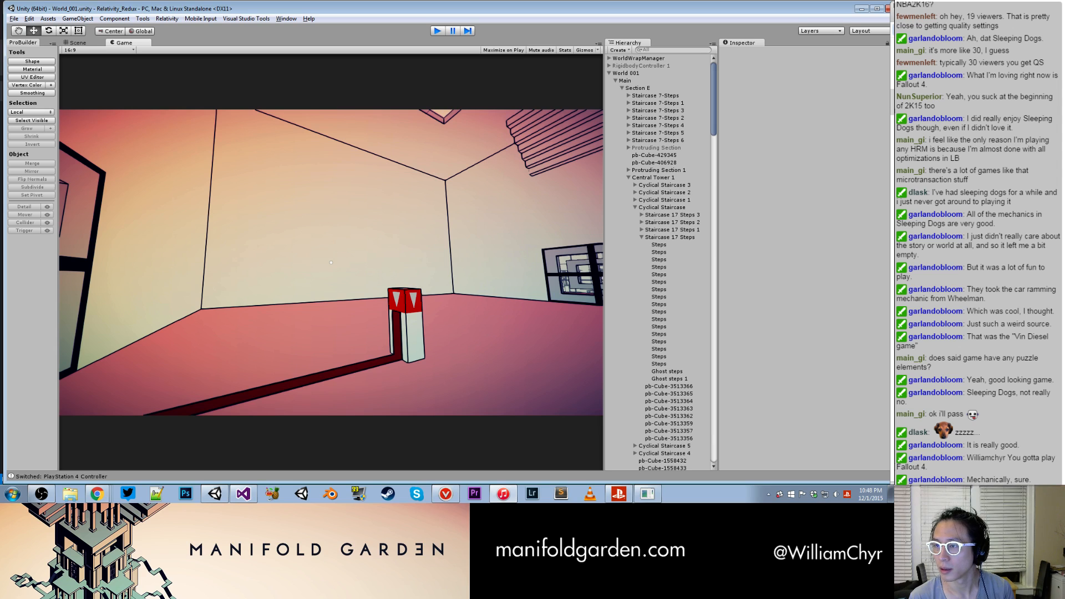
# - Stop the game and adjust Unity's volume in the Windows Volume Mixer
pyautogui.click(836, 494)
pyautogui.click(834, 478)
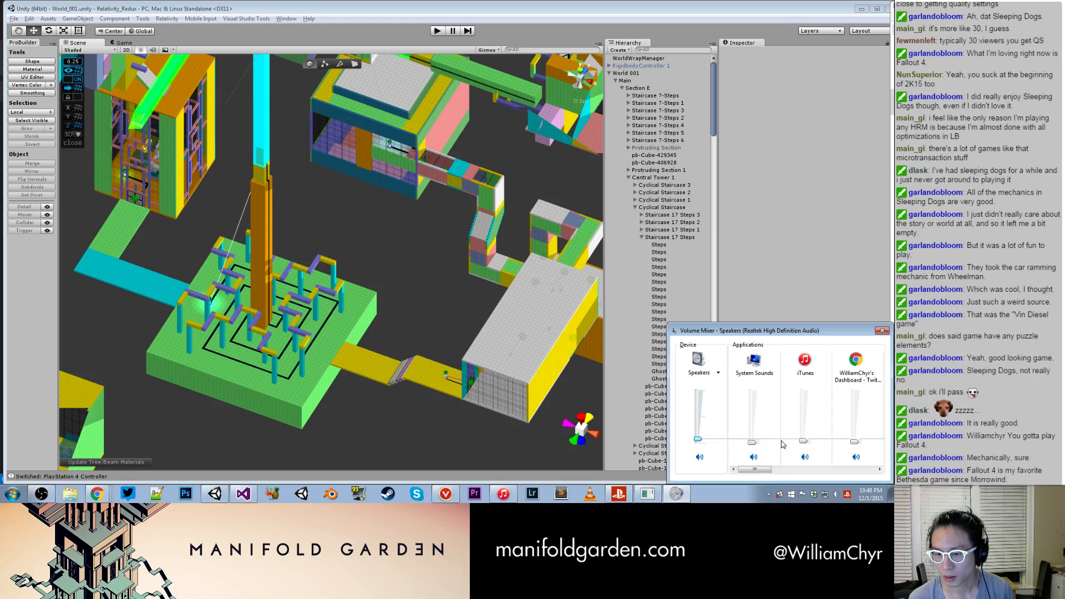
pyautogui.moveTo(770, 470); pyautogui.dragTo(849, 472)
pyautogui.moveTo(804, 444); pyautogui.dragTo(803, 442)
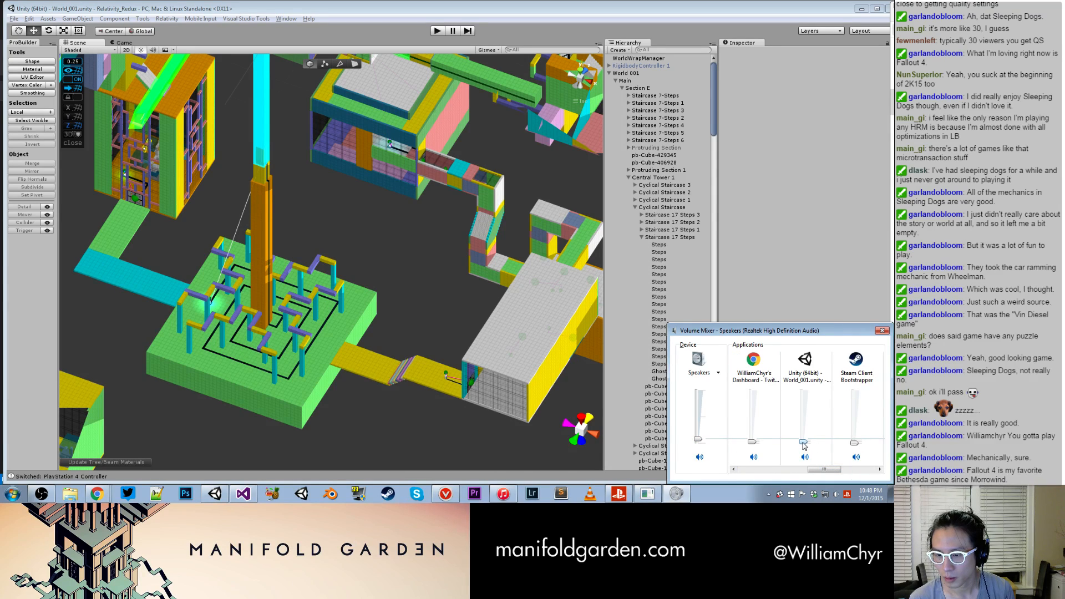
# - Return to the Unity editor and run the game again to play-test World_001
pyautogui.click(356, 251)
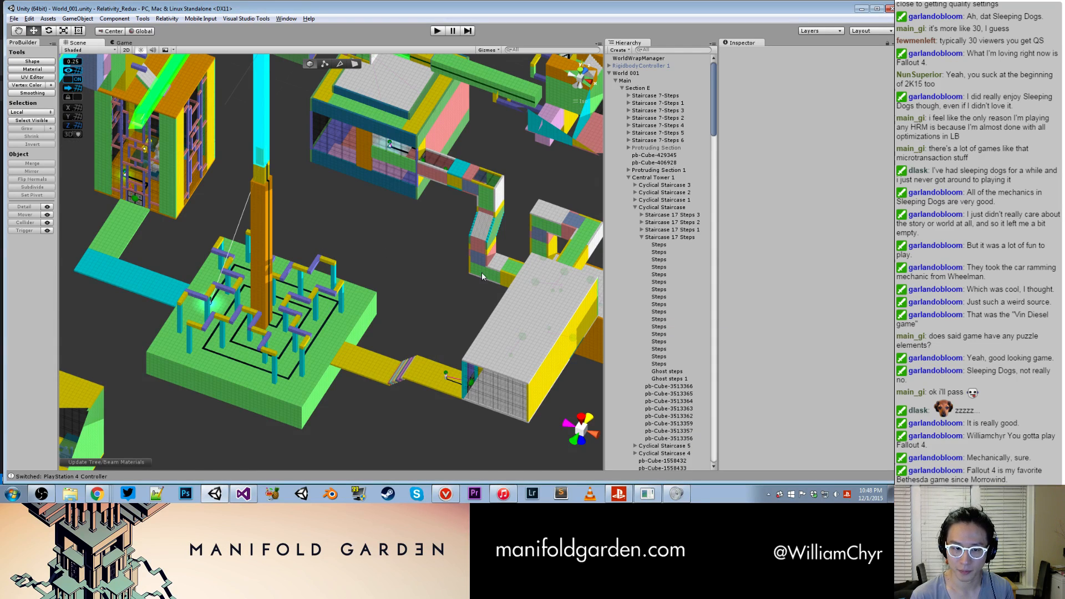
pyautogui.scroll(-5, 438, 267)
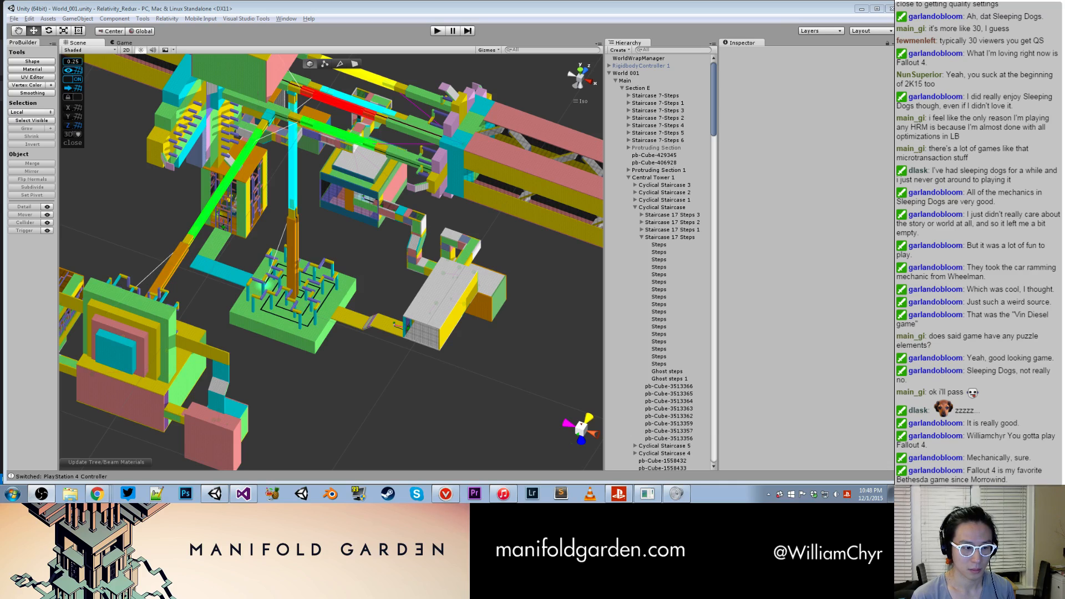
pyautogui.click(436, 32)
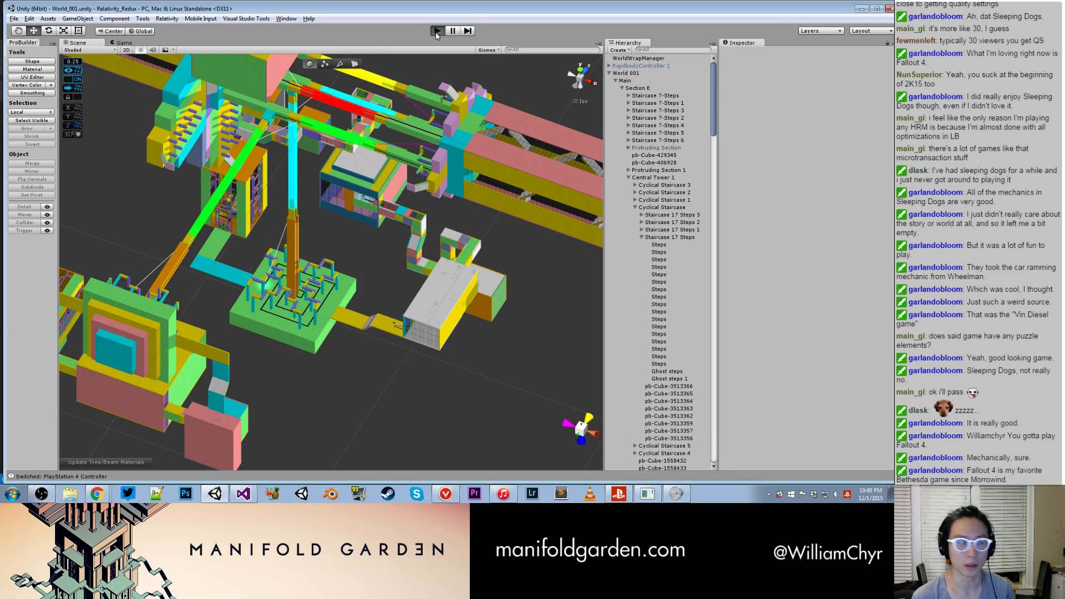
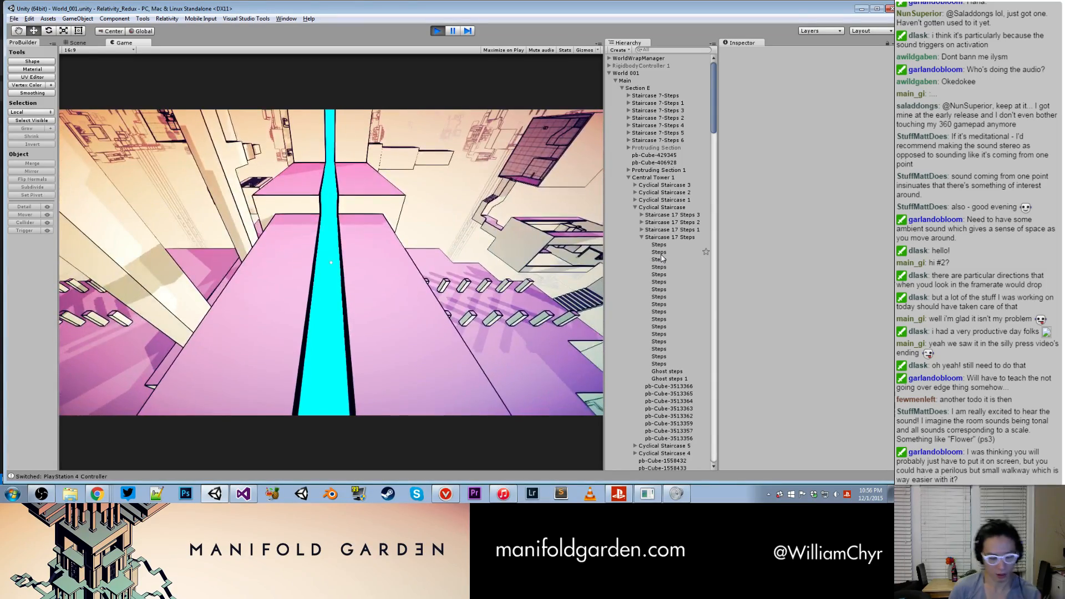
# - Stop the World_001 play-test and look over the tree tower and its beams in the scene
pyautogui.hotkey('ctrl', 'p')
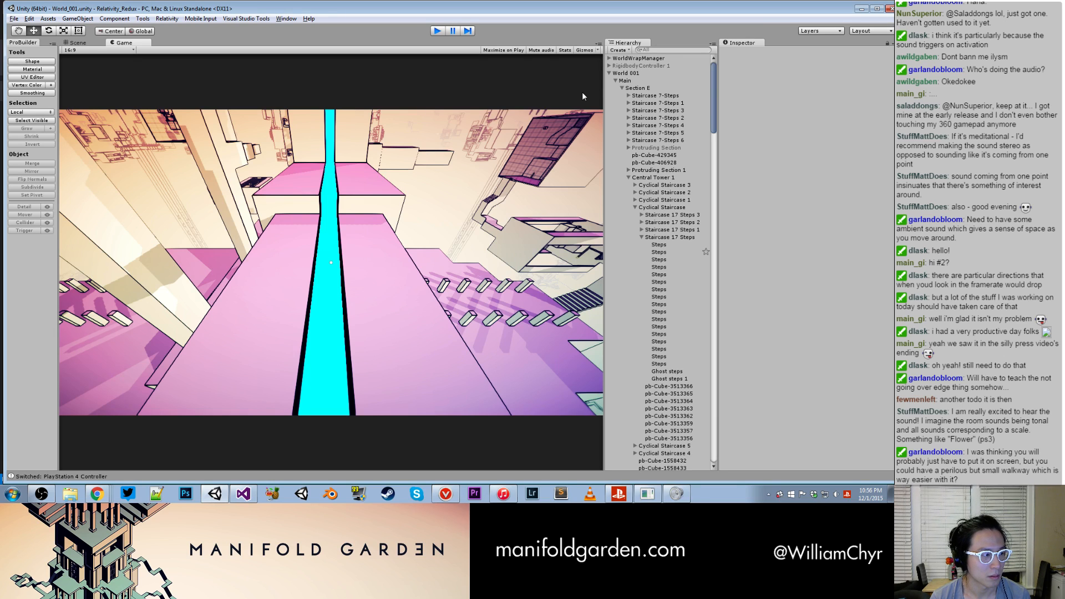
pyautogui.hotkey('ctrl', 'p')
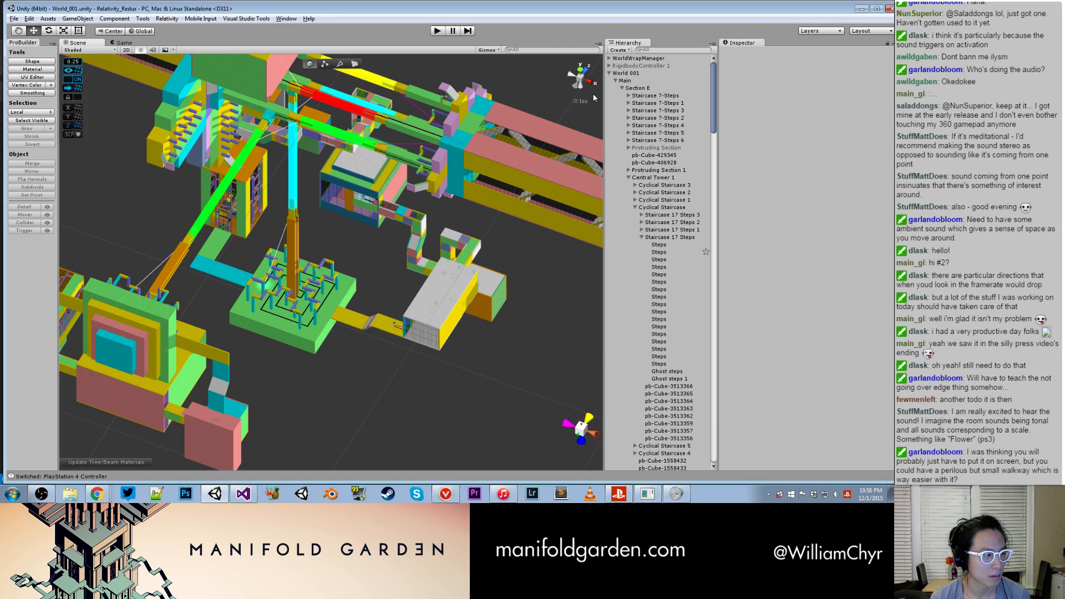
pyautogui.scroll(9, 298, 214)
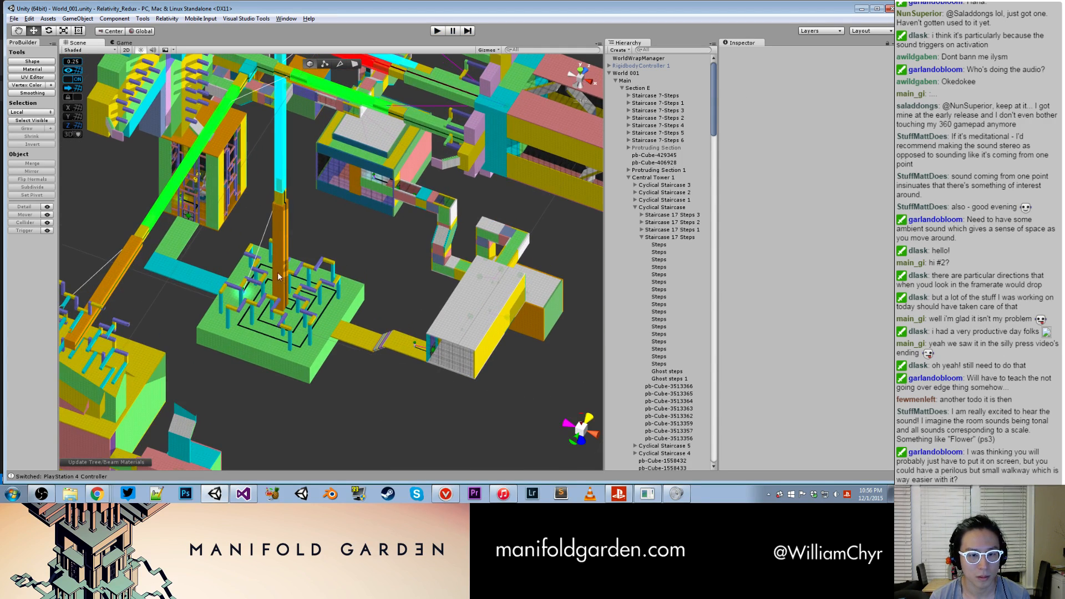
pyautogui.moveTo(208, 284); pyautogui.dragTo(213, 241, button='middle')
pyautogui.scroll(-12, 333, 269)
# - Switch to the Trello board in Chrome and add the card "Ghost stairs on columns in section F" to PSX Build Bugs
pyautogui.click(100, 494)
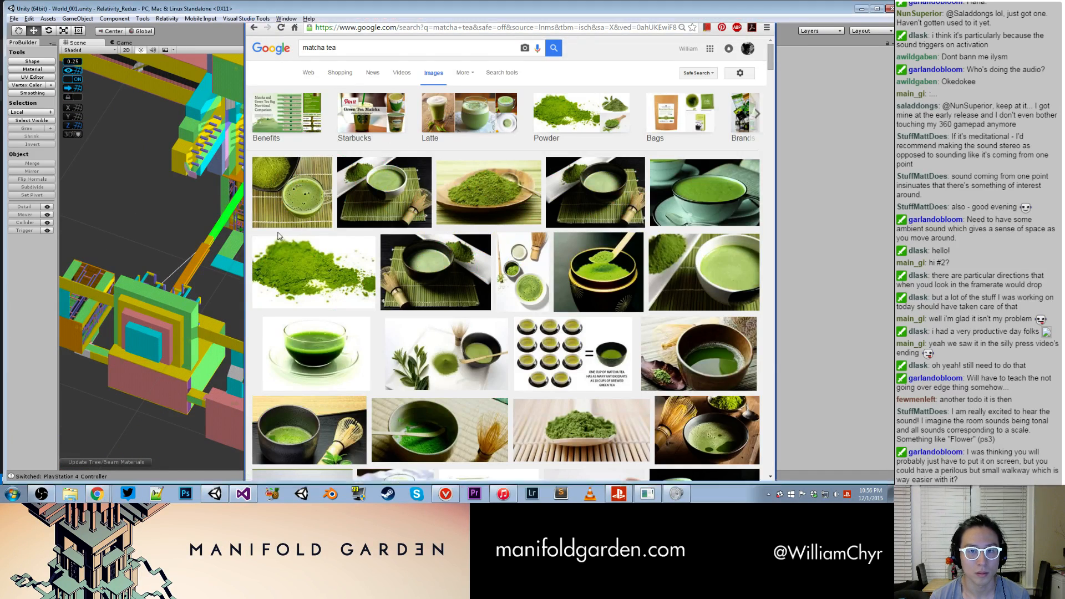
pyautogui.click(97, 494)
pyautogui.click(99, 458)
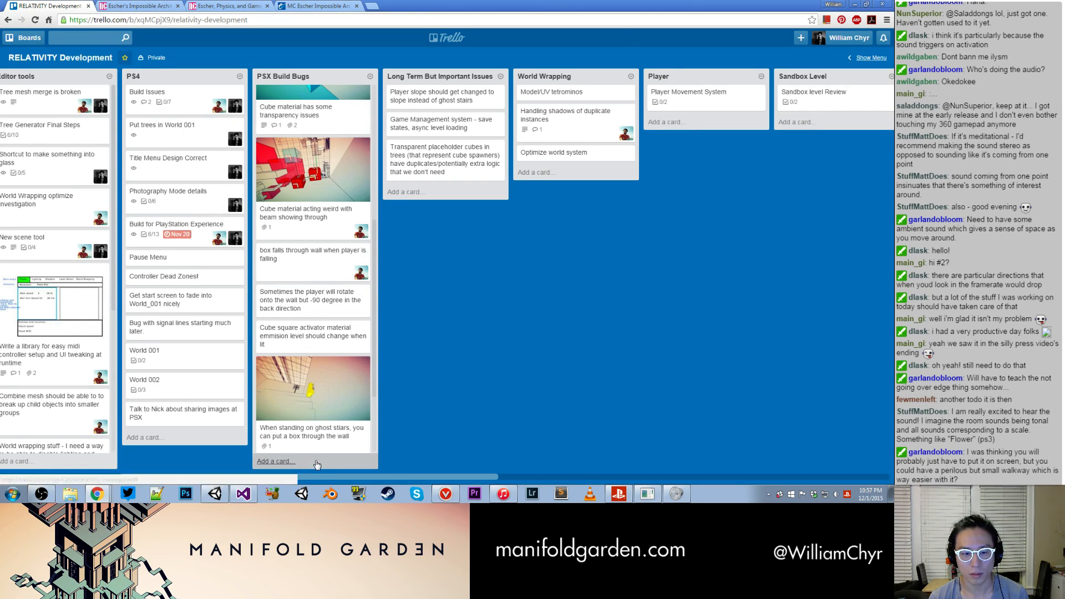
pyautogui.click(317, 461)
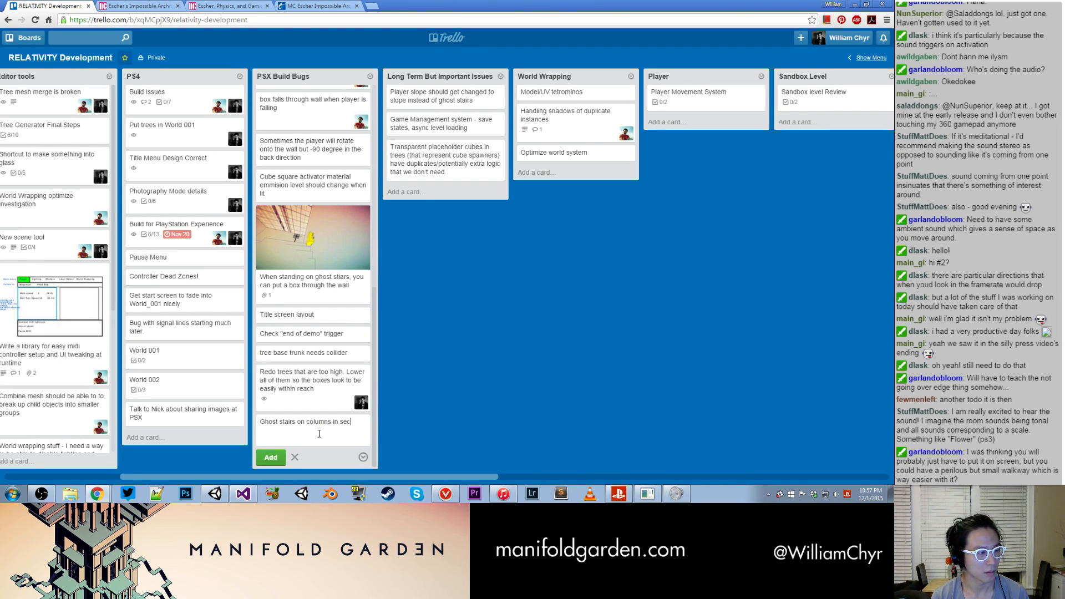
pyautogui.press('Return')
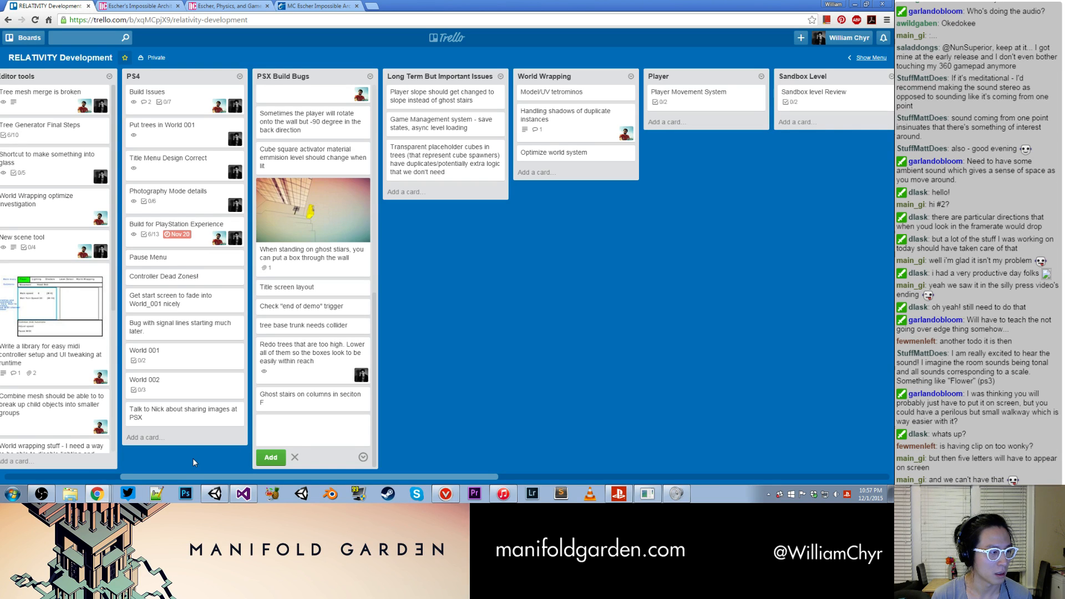
# - Switch back to the Unity editor and locate Beam 2 - Green of Beam Switch Combo D among the beams
pyautogui.click(214, 494)
pyautogui.click(214, 494)
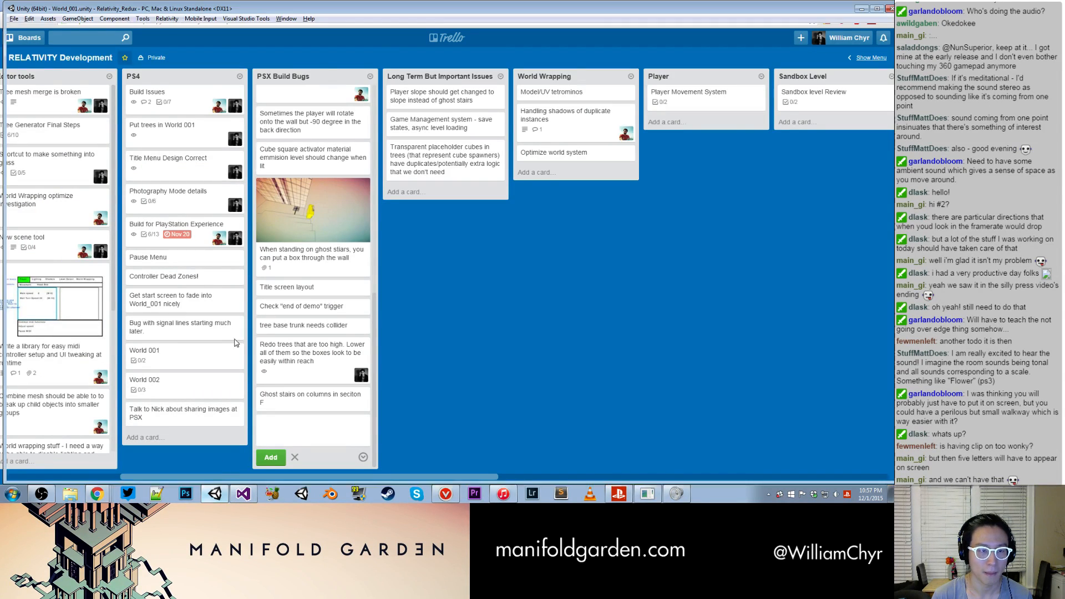
pyautogui.click(215, 494)
pyautogui.moveTo(385, 239); pyautogui.dragTo(273, 328, button='middle')
pyautogui.scroll(3, 306, 297)
pyautogui.scroll(-10, 293, 273)
pyautogui.moveTo(291, 268); pyautogui.dragTo(164, 358, button='middle')
pyautogui.keyDown('alt'); pyautogui.moveTo(165, 358); pyautogui.dragTo(410, 329); pyautogui.keyUp('alt')
pyautogui.scroll(5, 434, 325)
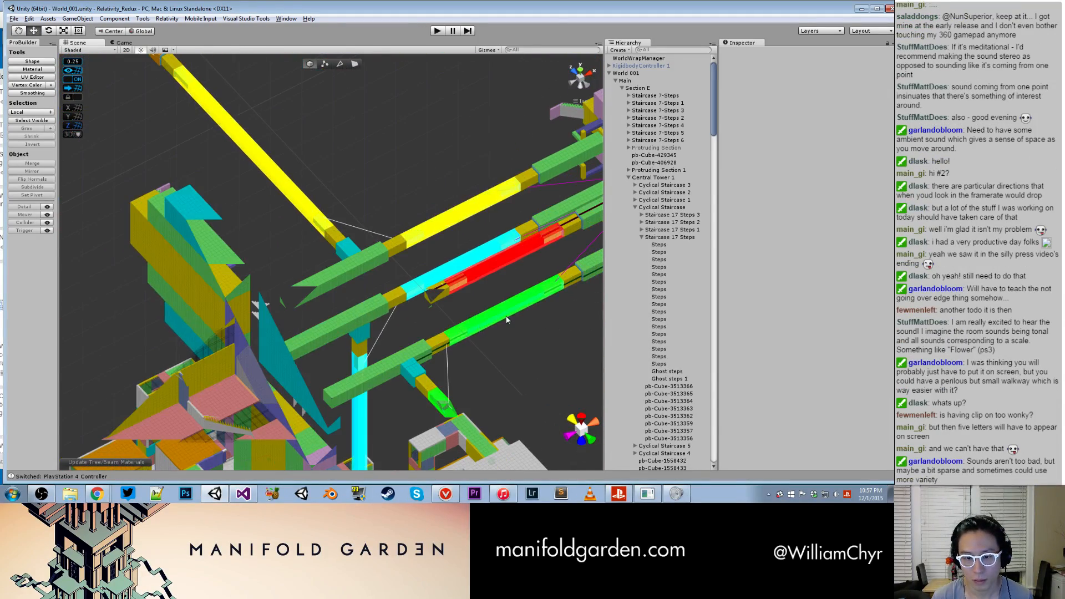
pyautogui.click(506, 316)
pyautogui.doubleClick(672, 468)
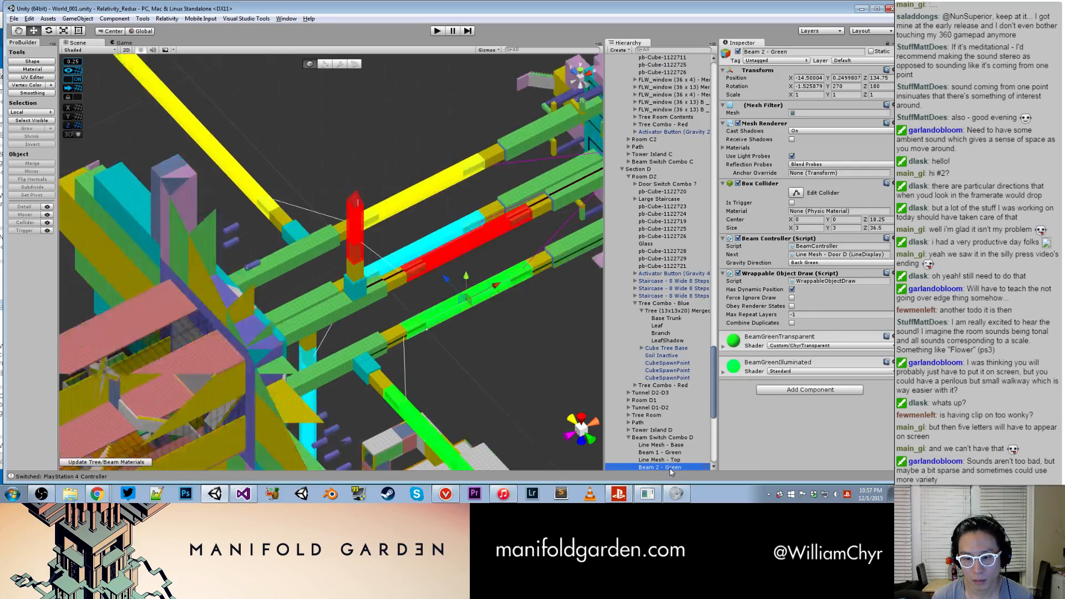
# - Examine the column ends beside the green and blue beams and check the ghost steps under Pillar Straight 1's Column Tip 2
pyautogui.keyDown('alt'); pyautogui.moveTo(453, 326); pyautogui.dragTo(441, 276); pyautogui.keyUp('alt')
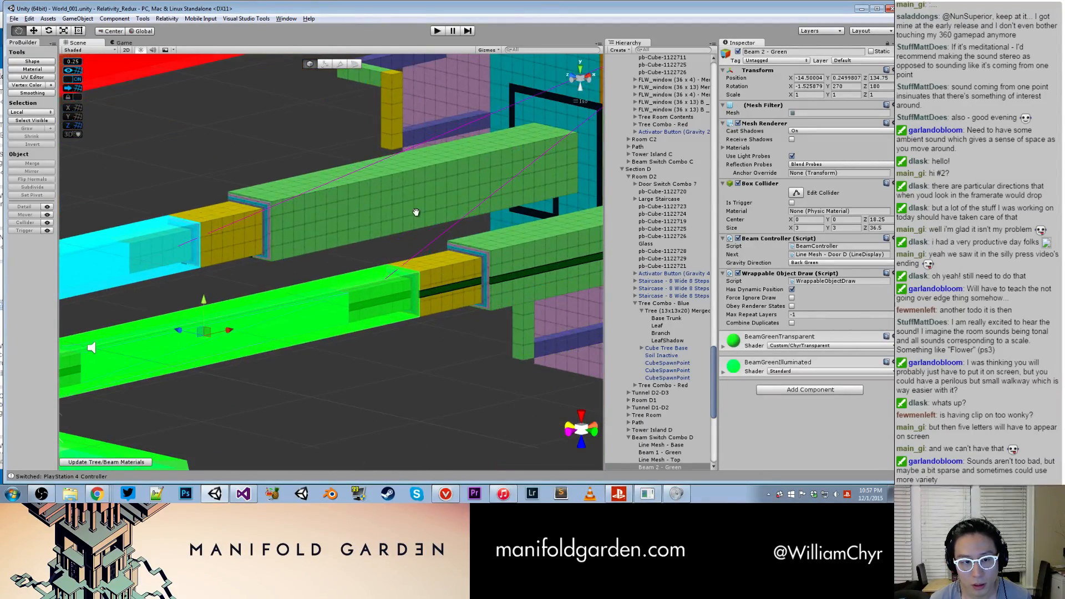
pyautogui.moveTo(416, 213); pyautogui.dragTo(394, 415, button='middle')
pyautogui.keyDown('alt'); pyautogui.moveTo(401, 266); pyautogui.dragTo(440, 201); pyautogui.keyUp('alt')
pyautogui.moveTo(381, 380); pyautogui.dragTo(395, 248, button='middle')
pyautogui.scroll(-6, 393, 248)
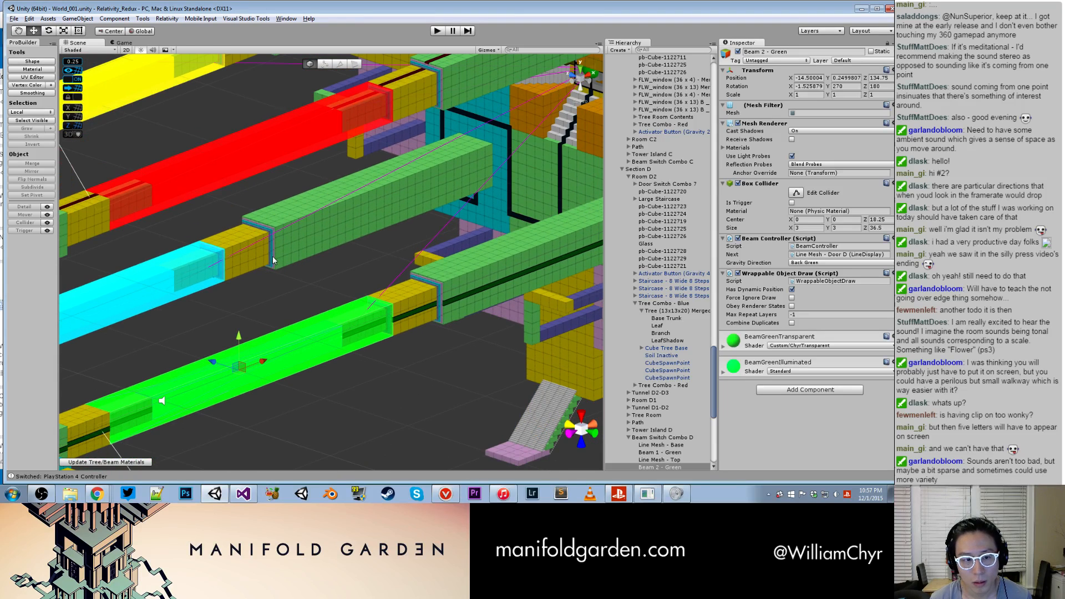
pyautogui.click(238, 260)
pyautogui.scroll(5, 633, 81)
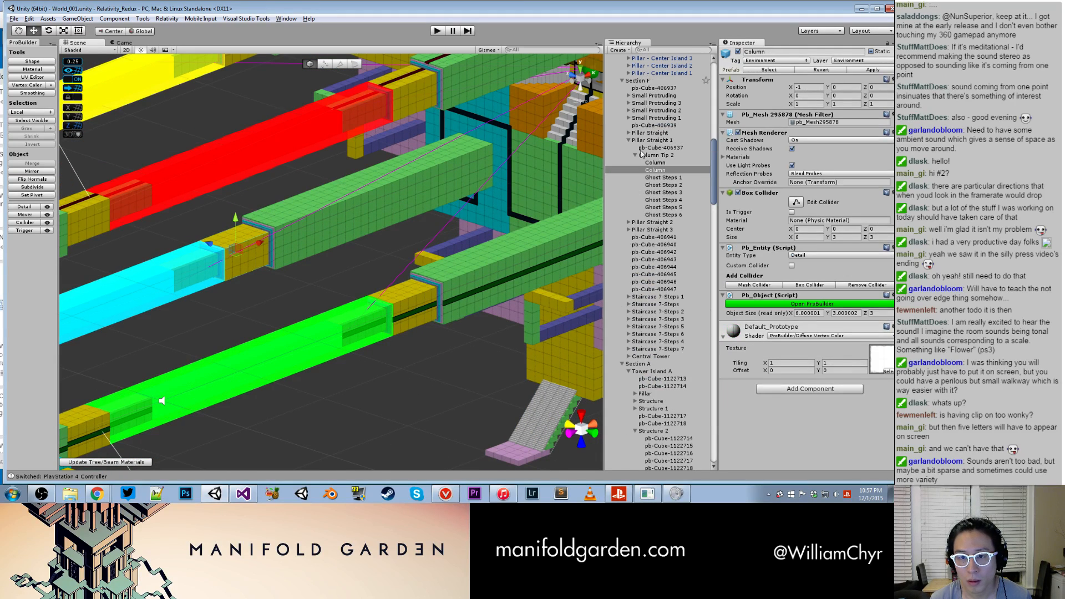
pyautogui.click(639, 157)
pyautogui.click(627, 134)
pyautogui.click(627, 134)
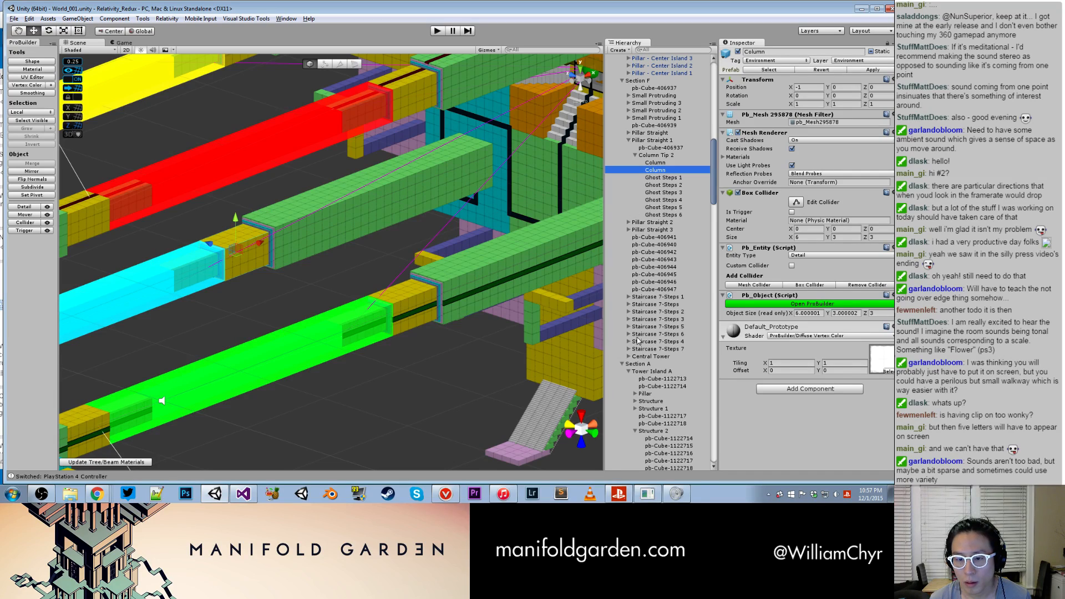
# - Find Pillar - Center Island 2 at the yellow beam and expand its Column Tip and Column Tip 1 groups
pyautogui.keyDown('alt'); pyautogui.moveTo(200, 269); pyautogui.dragTo(293, 314); pyautogui.keyUp('alt')
pyautogui.moveTo(293, 314); pyautogui.dragTo(461, 290, button='middle')
pyautogui.keyDown('alt'); pyautogui.moveTo(461, 289); pyautogui.dragTo(412, 265); pyautogui.keyUp('alt')
pyautogui.click(388, 260)
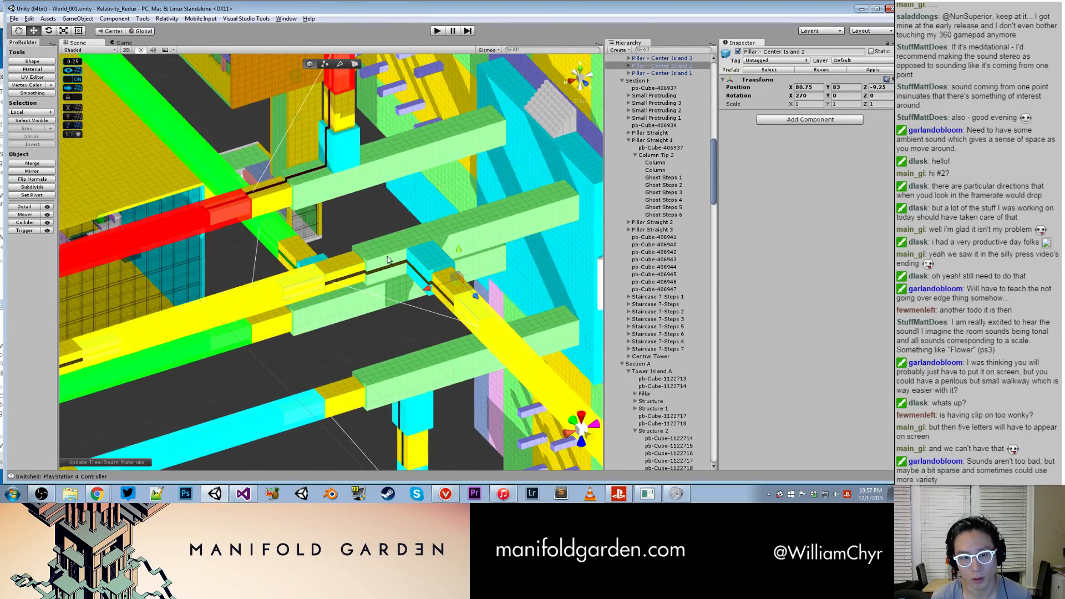
pyautogui.scroll(6, 630, 233)
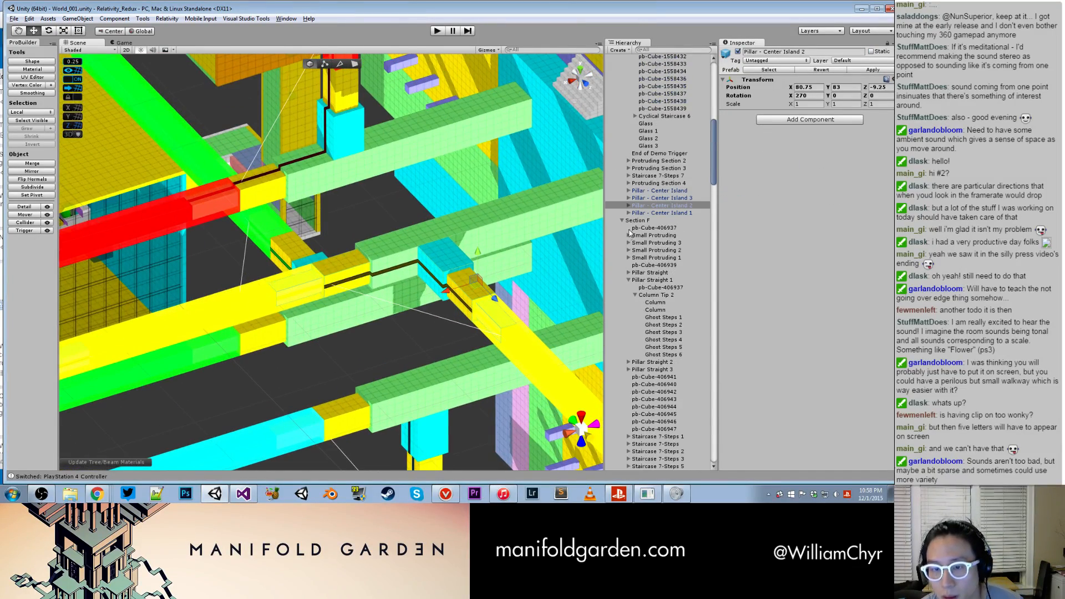
pyautogui.click(628, 205)
pyautogui.click(644, 214)
pyautogui.click(635, 213)
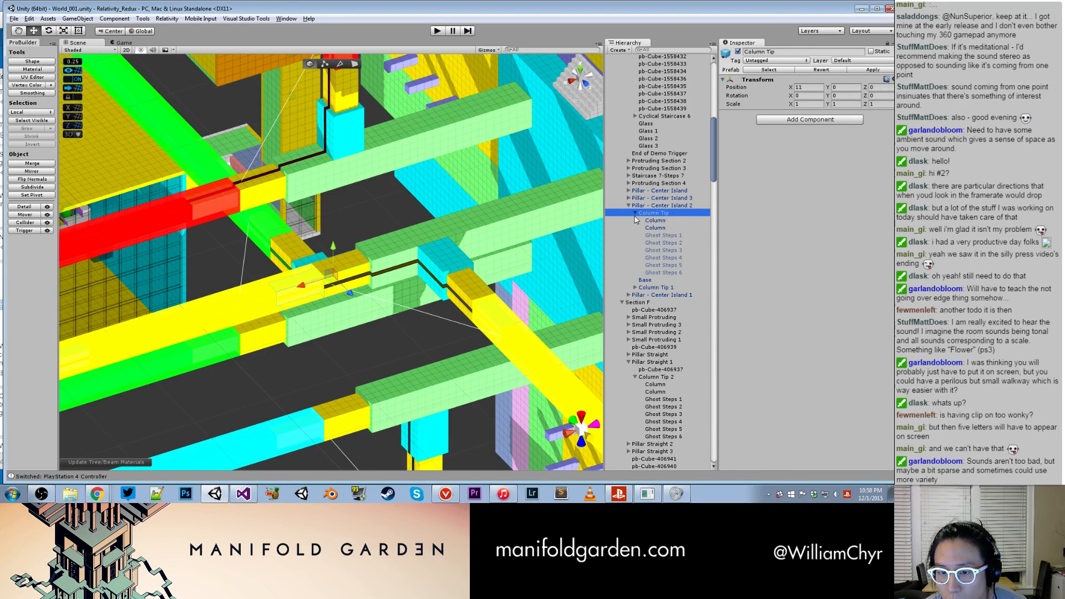
pyautogui.click(636, 287)
# - Activate Ghost Steps 1 to 6 in both Column Tip and Column Tip 1 of Pillar - Center Island 2
pyautogui.click(658, 309)
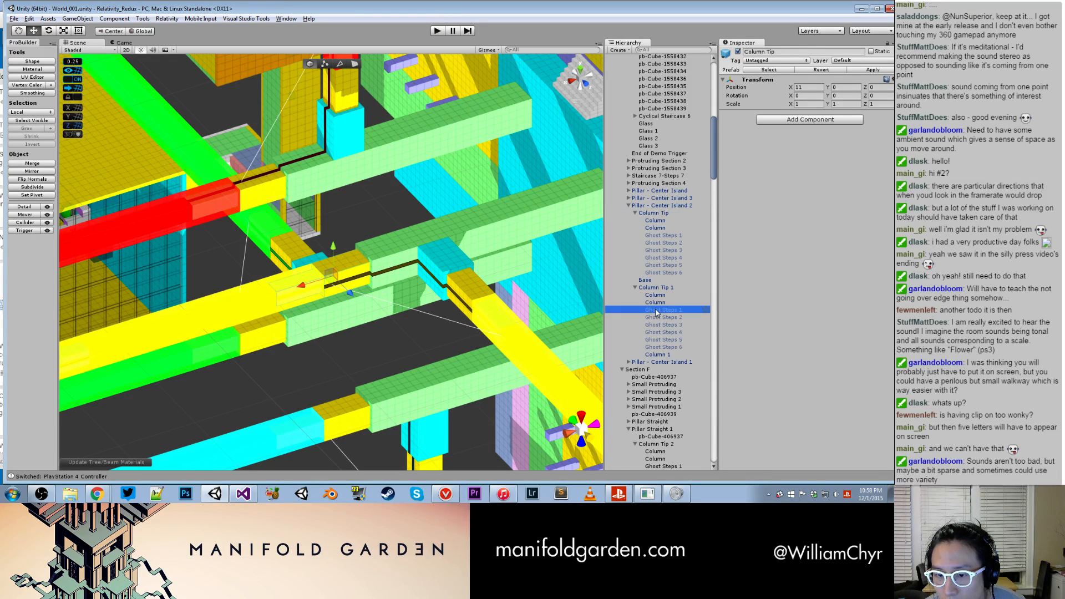
pyautogui.keyDown('shift'); pyautogui.click(660, 347); pyautogui.keyUp('shift')
pyautogui.keyDown('ctrl'); pyautogui.click(660, 273); pyautogui.keyUp('ctrl')
pyautogui.keyDown('ctrl'); pyautogui.click(662, 265); pyautogui.keyUp('ctrl')
pyautogui.keyDown('ctrl'); pyautogui.click(664, 257); pyautogui.keyUp('ctrl')
pyautogui.keyDown('ctrl'); pyautogui.click(665, 250); pyautogui.keyUp('ctrl')
pyautogui.keyDown('ctrl'); pyautogui.click(667, 242); pyautogui.keyUp('ctrl')
pyautogui.keyDown('ctrl'); pyautogui.click(671, 236); pyautogui.keyUp('ctrl')
pyautogui.click(737, 51)
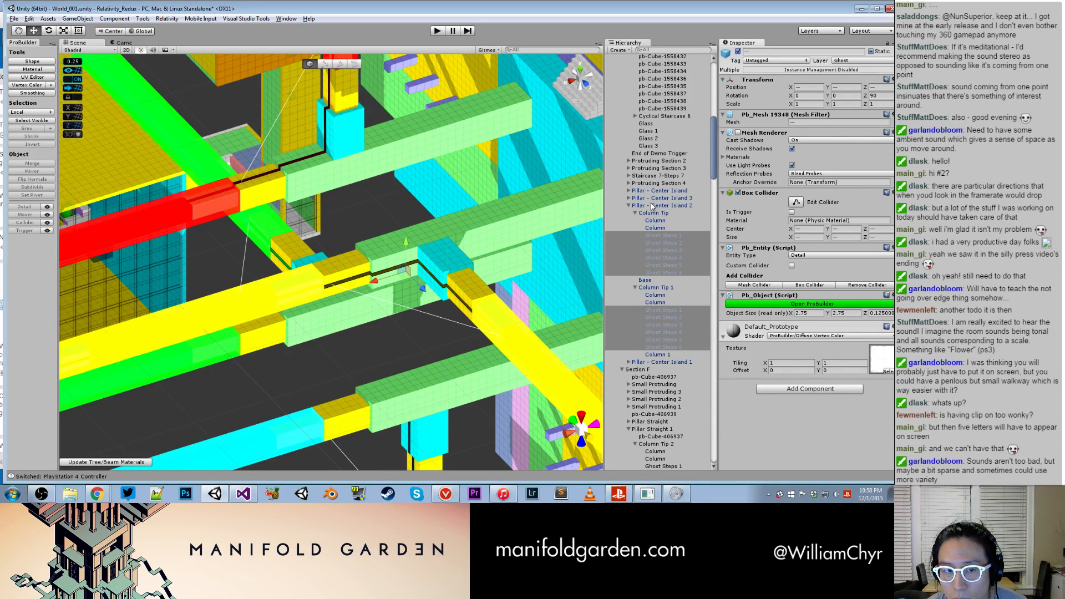
# - Turn on the Mesh Renderer for Ghost Steps 2 to 5 in Column Tip of Pillar - Center Island 2
pyautogui.click(653, 206)
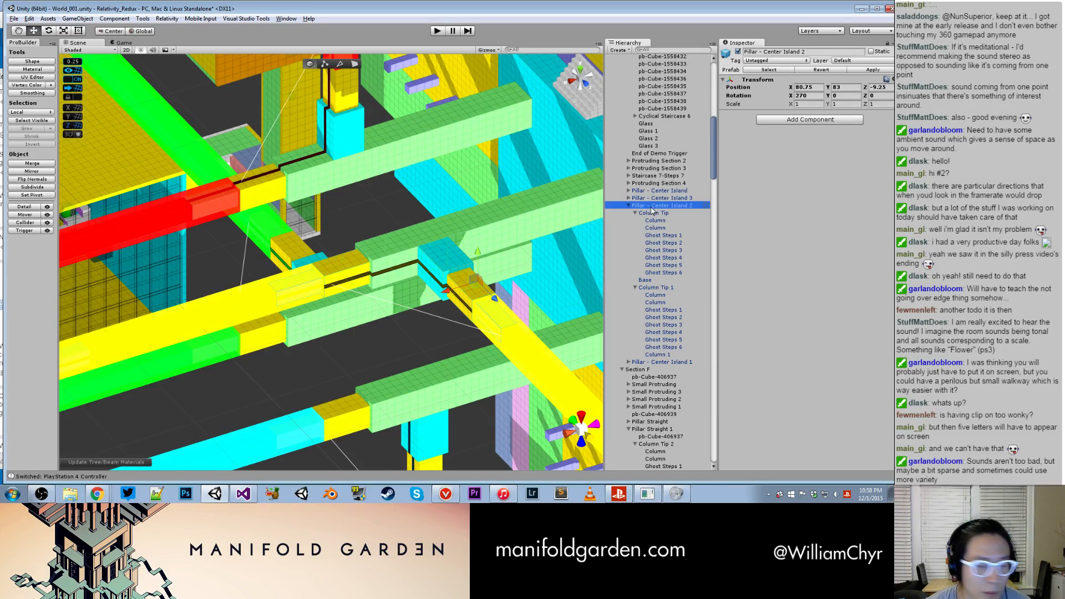
pyautogui.scroll(-5, 374, 188)
pyautogui.keyDown('alt'); pyautogui.moveTo(375, 190); pyautogui.dragTo(390, 290); pyautogui.keyUp('alt')
pyautogui.scroll(8, 390, 289)
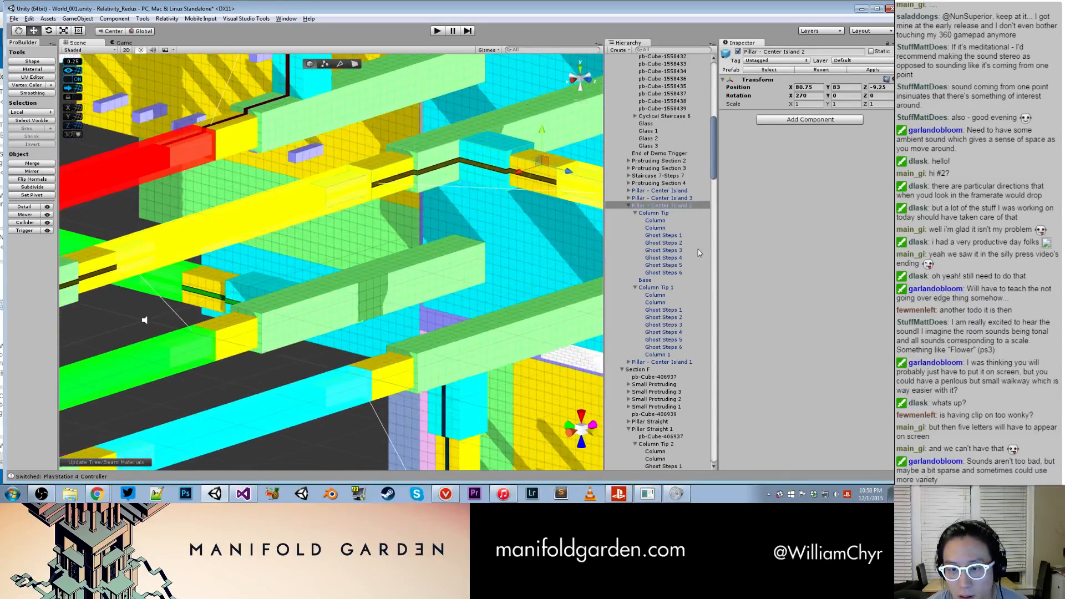
pyautogui.click(683, 244)
pyautogui.keyDown('shift'); pyautogui.click(663, 265); pyautogui.keyUp('shift')
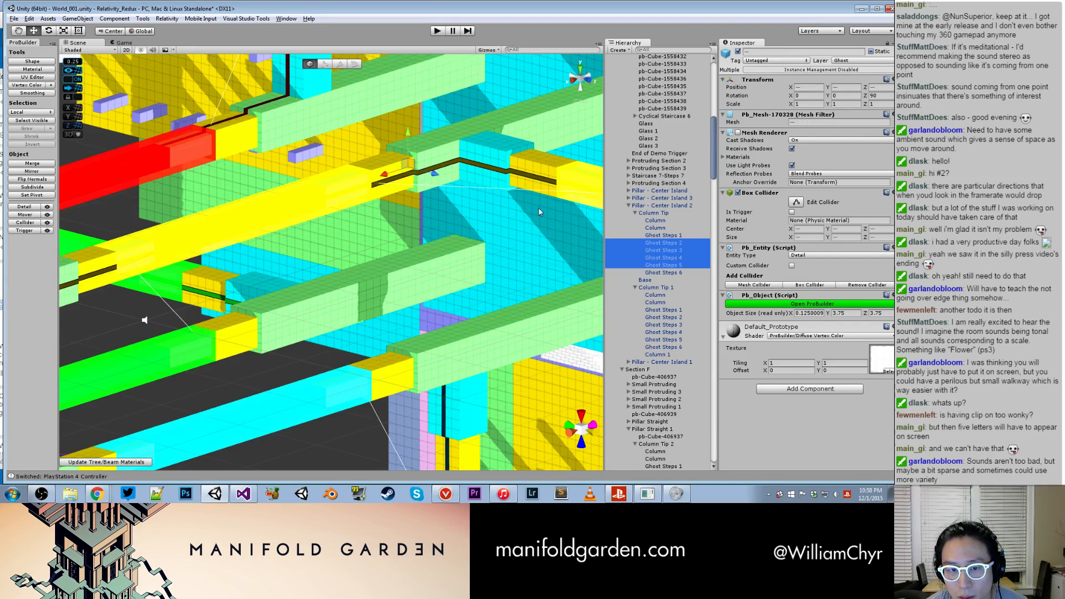
pyautogui.press('f')
pyautogui.keyDown('alt'); pyautogui.moveTo(427, 218); pyautogui.dragTo(450, 249); pyautogui.keyUp('alt')
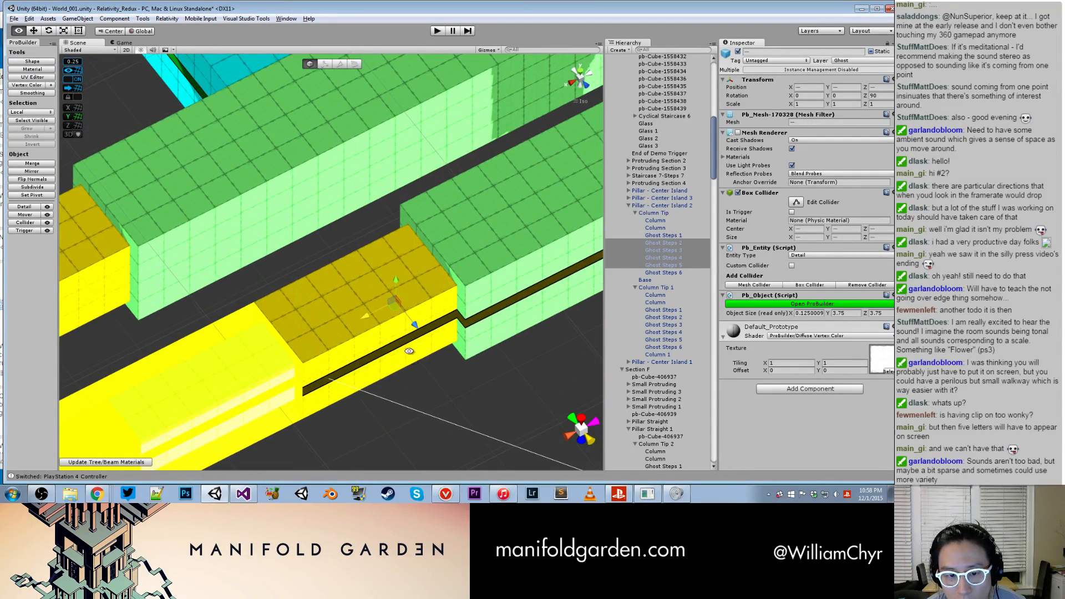
pyautogui.keyDown('alt'); pyautogui.moveTo(421, 357); pyautogui.dragTo(509, 165); pyautogui.keyUp('alt')
pyautogui.scroll(-5, 508, 165)
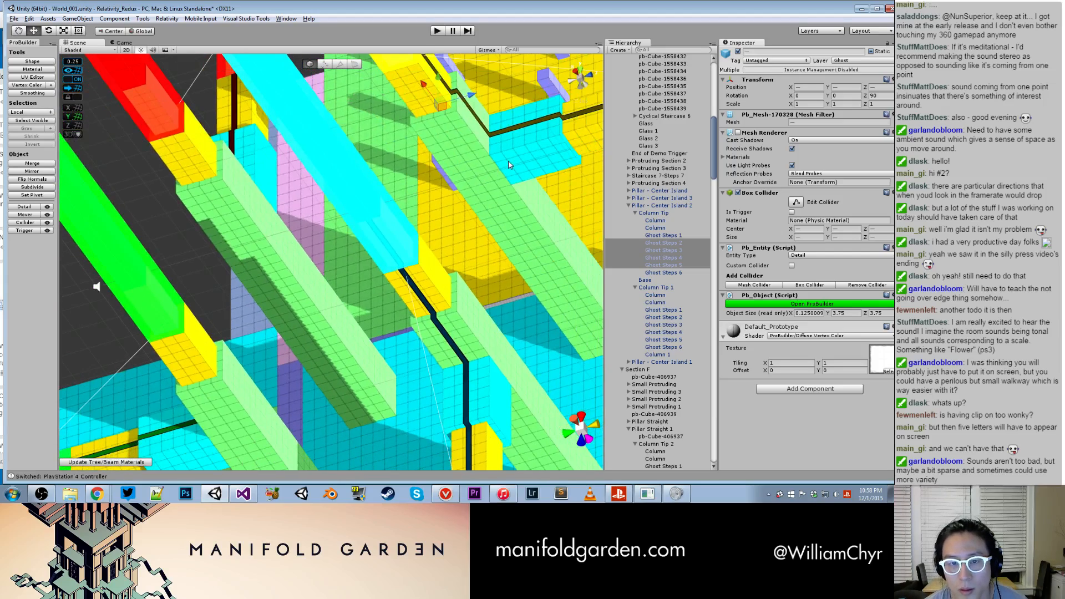
pyautogui.click(739, 133)
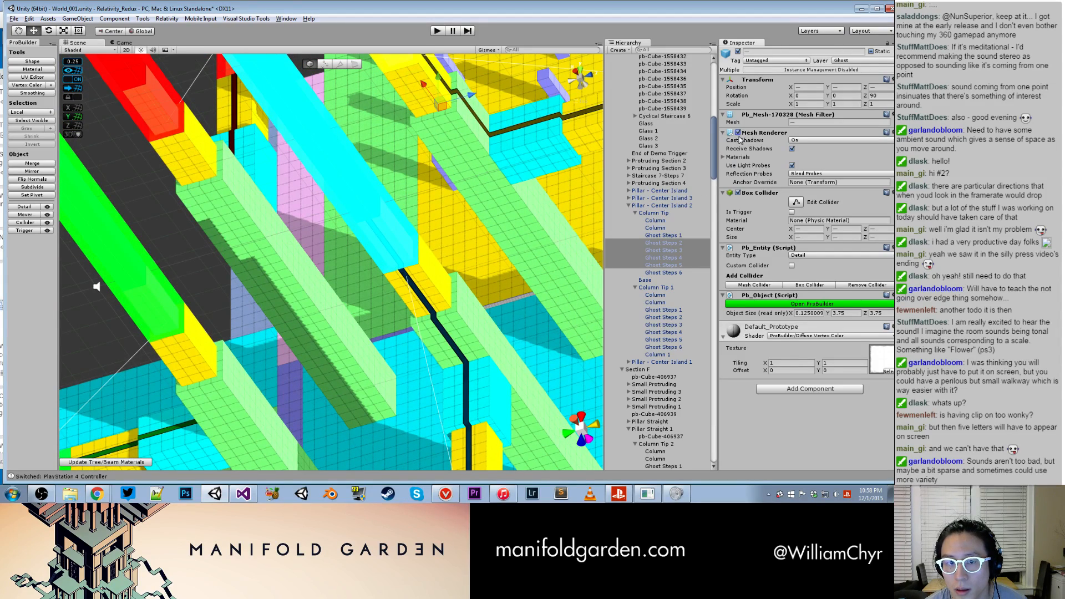
# - Select Ghost Steps 1 to 6 of Column Tip together and enable the Mesh Renderer on all of them
pyautogui.doubleClick(663, 273)
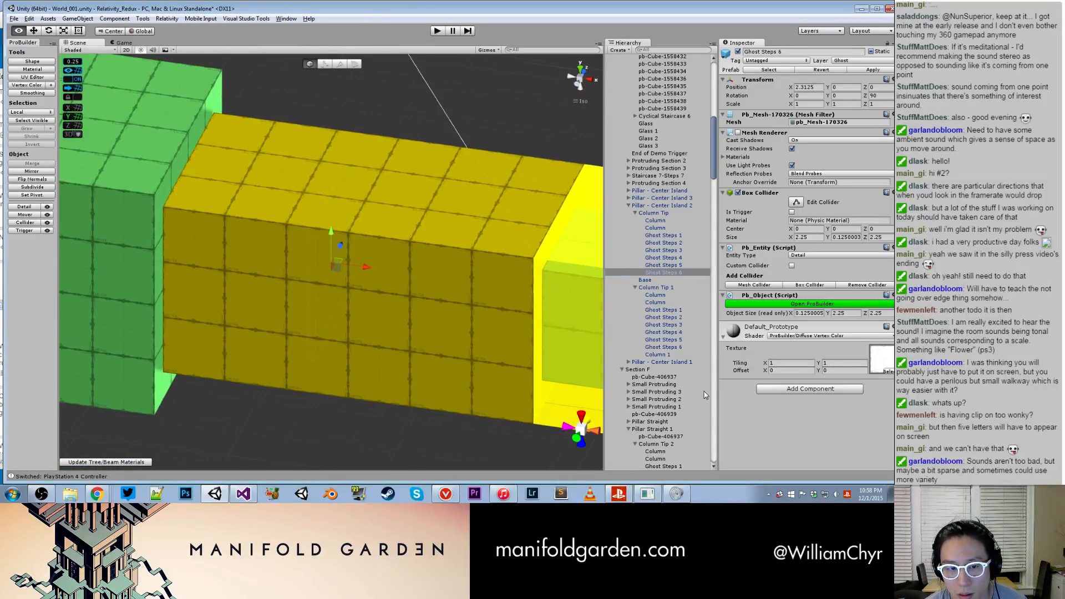
pyautogui.keyDown('alt'); pyautogui.moveTo(706, 395); pyautogui.dragTo(702, 234); pyautogui.keyUp('alt')
pyautogui.keyDown('ctrl'); pyautogui.click(672, 237); pyautogui.keyUp('ctrl')
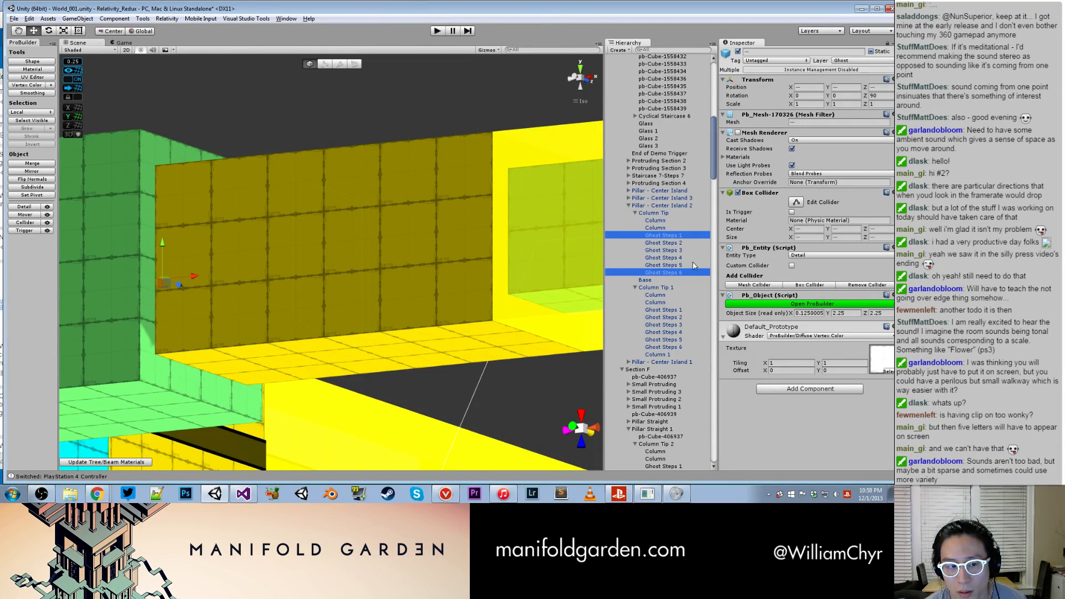
pyautogui.click(685, 273)
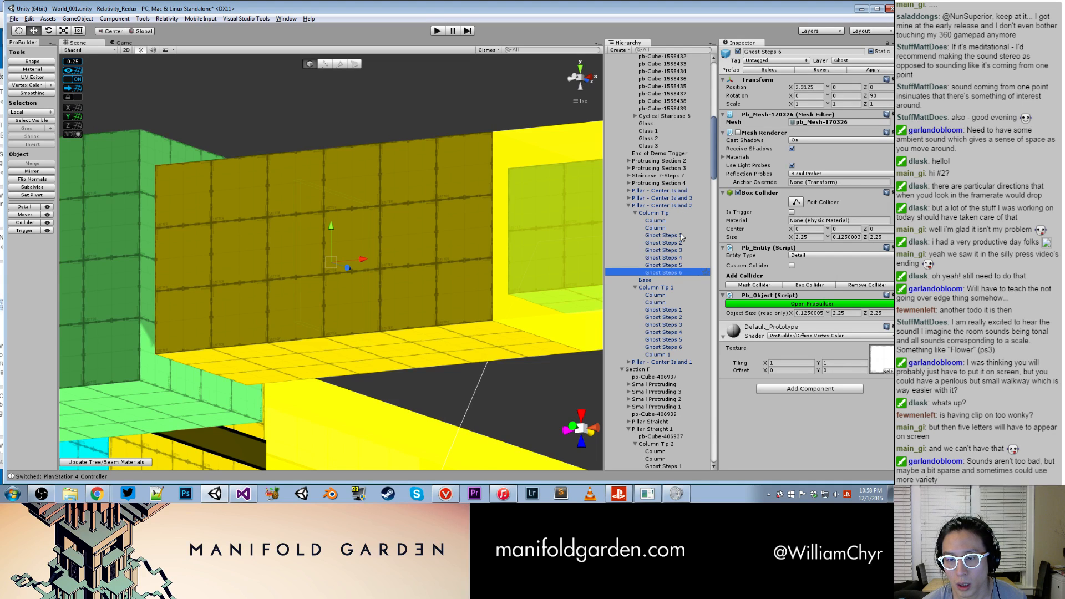
pyautogui.keyDown('shift'); pyautogui.click(680, 237); pyautogui.keyUp('shift')
pyautogui.click(738, 133)
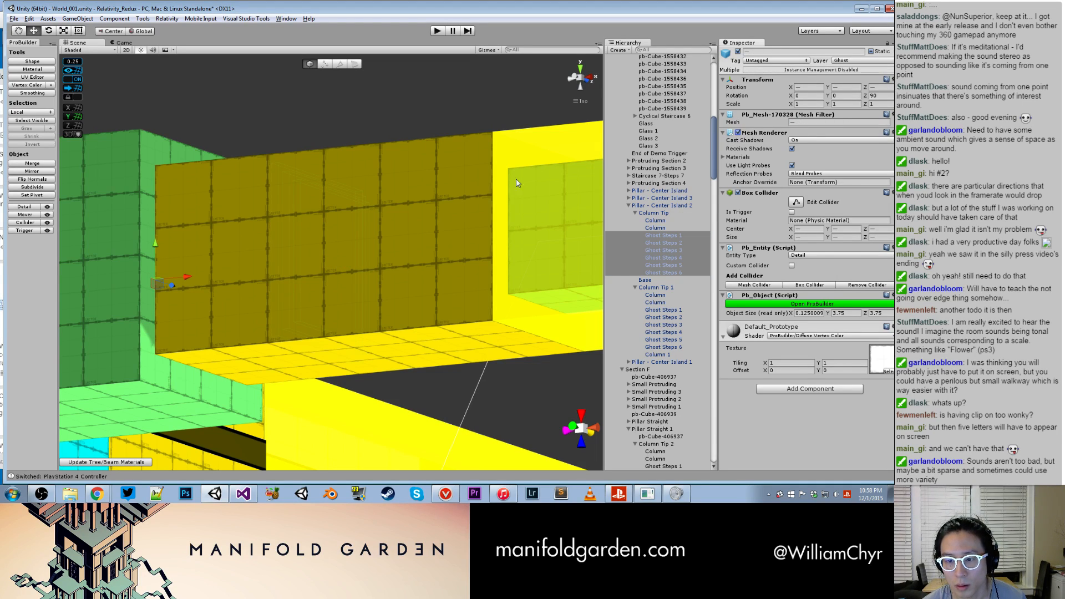
# - Try to move Column Tip's ghost steps, undo the change and examine their position at the column joint
pyautogui.keyDown('alt'); pyautogui.moveTo(159, 240); pyautogui.dragTo(403, 280); pyautogui.keyUp('alt')
pyautogui.hotkey('ctrl', 'z')
pyautogui.scroll(-15, 394, 247)
pyautogui.scroll(12, 347, 270)
pyautogui.scroll(3, 347, 271)
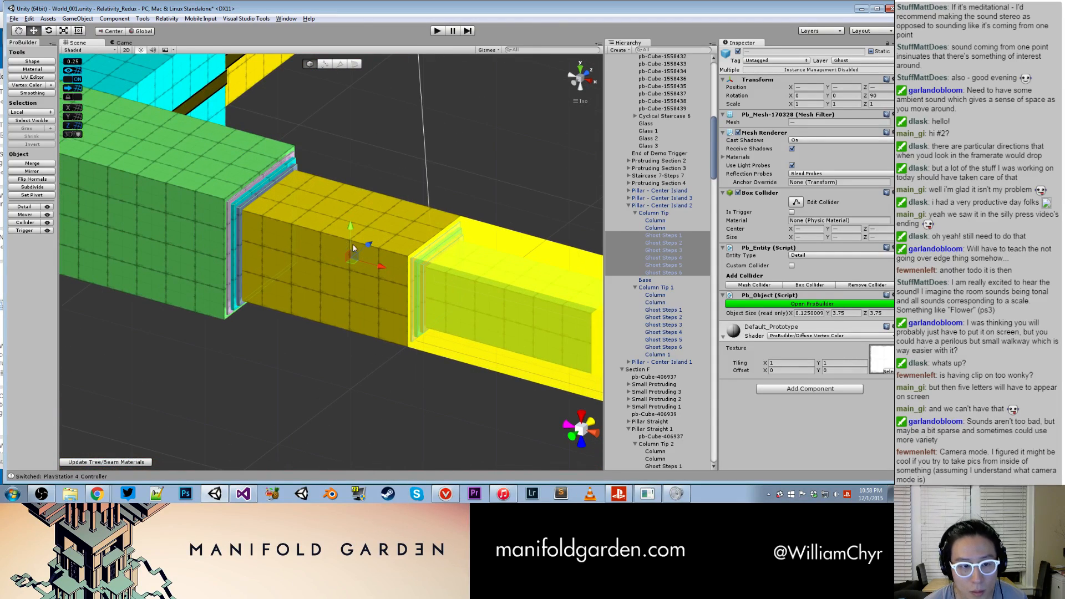
pyautogui.keyDown('alt'); pyautogui.moveTo(374, 265); pyautogui.dragTo(208, 155); pyautogui.keyUp('alt')
# - Set the grid's snap value to 0.125 in the snap settings
pyautogui.moveTo(75, 65)
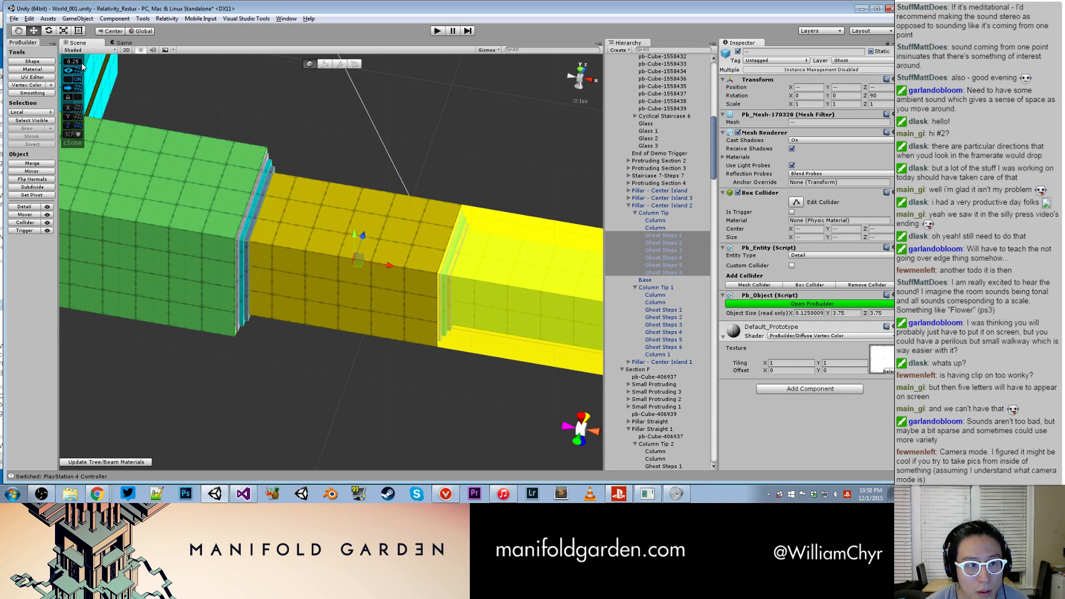
pyautogui.press('2')
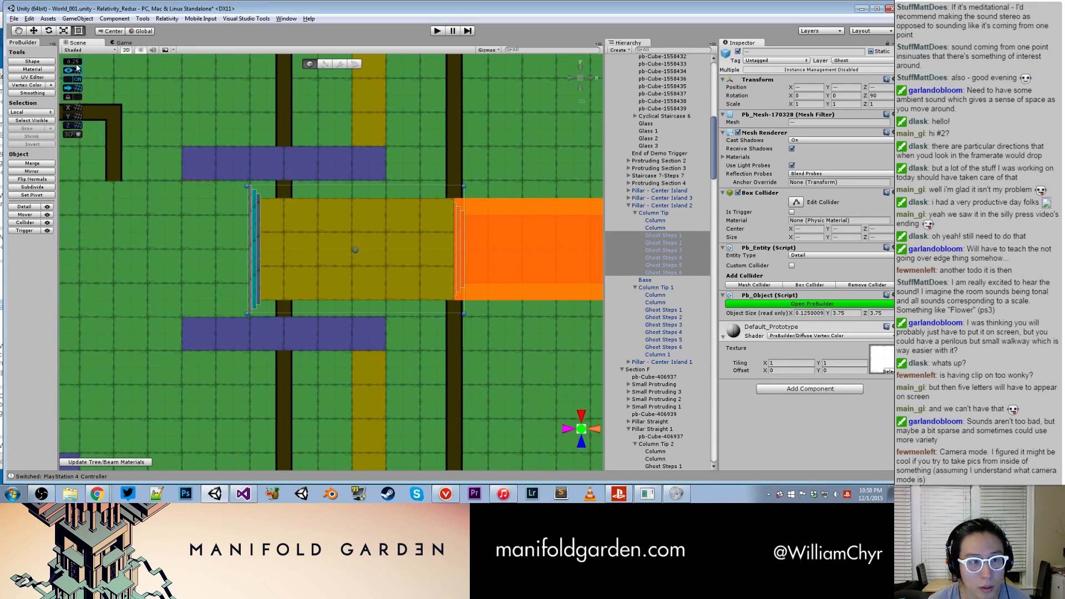
pyautogui.moveTo(323, 120); pyautogui.dragTo(243, 209, button='middle')
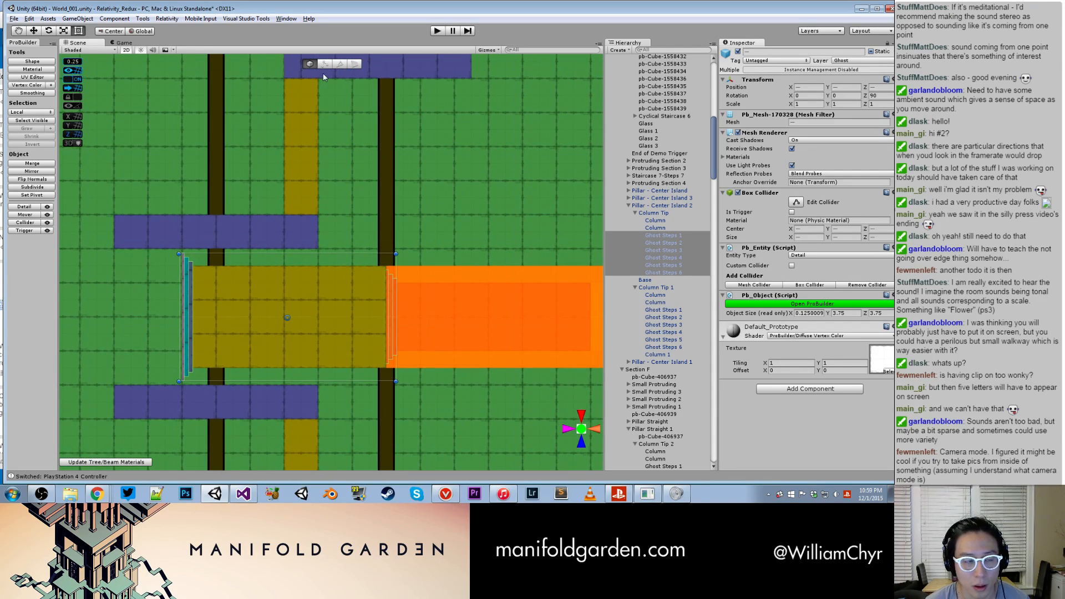
pyautogui.click(127, 50)
pyautogui.click(74, 62)
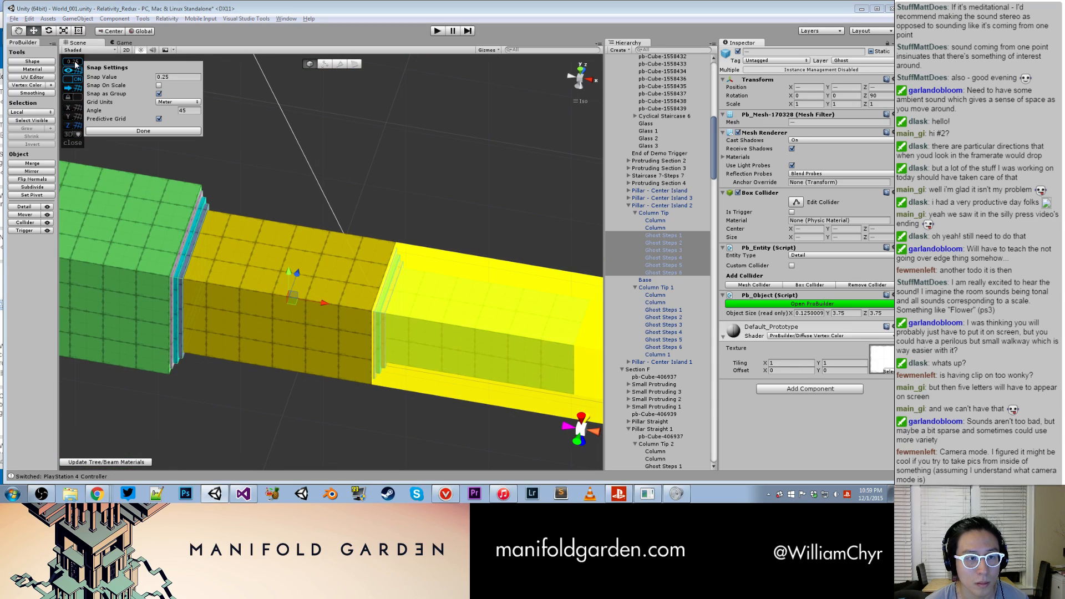
pyautogui.click(169, 78)
pyautogui.write('0.125')
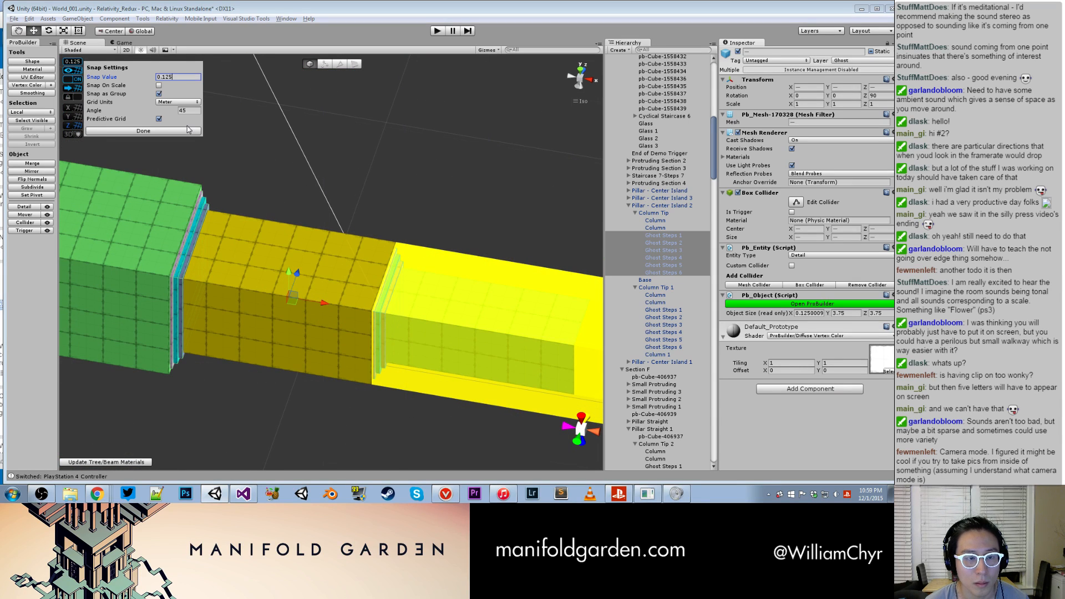
# - Close the snap settings and shift Column Tip's six ghost steps along the X axis using the 0.125 snap
pyautogui.click(183, 131)
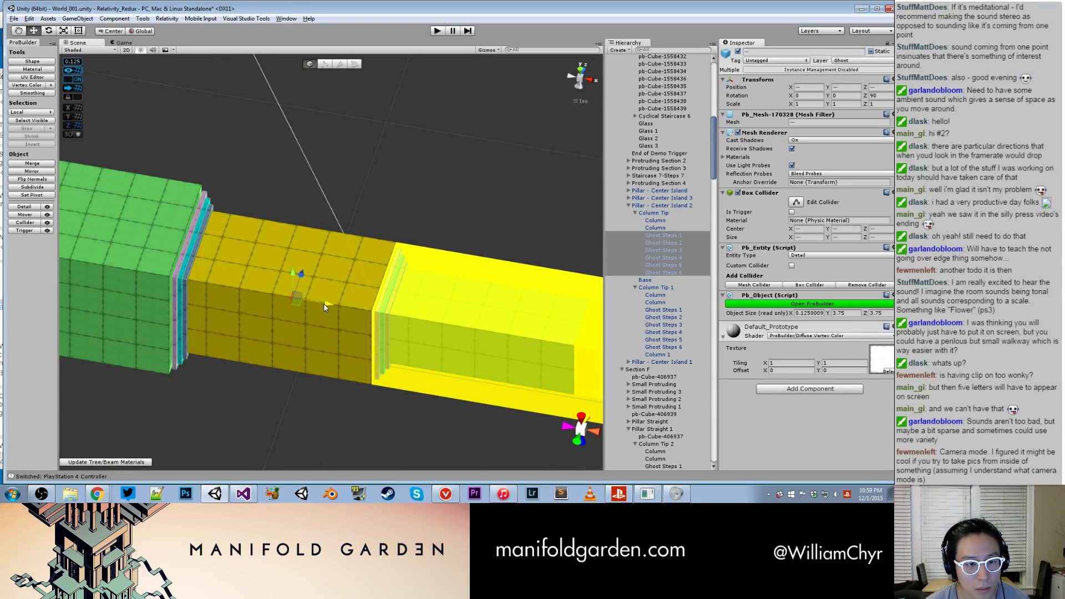
pyautogui.moveTo(323, 304)
pyautogui.keyDown('alt'); pyautogui.mouseDown(button='right')
pyautogui.moveTo(205, 307)
pyautogui.moveTo(332, 293)
pyautogui.mouseUp(button='right'); pyautogui.keyUp('alt')
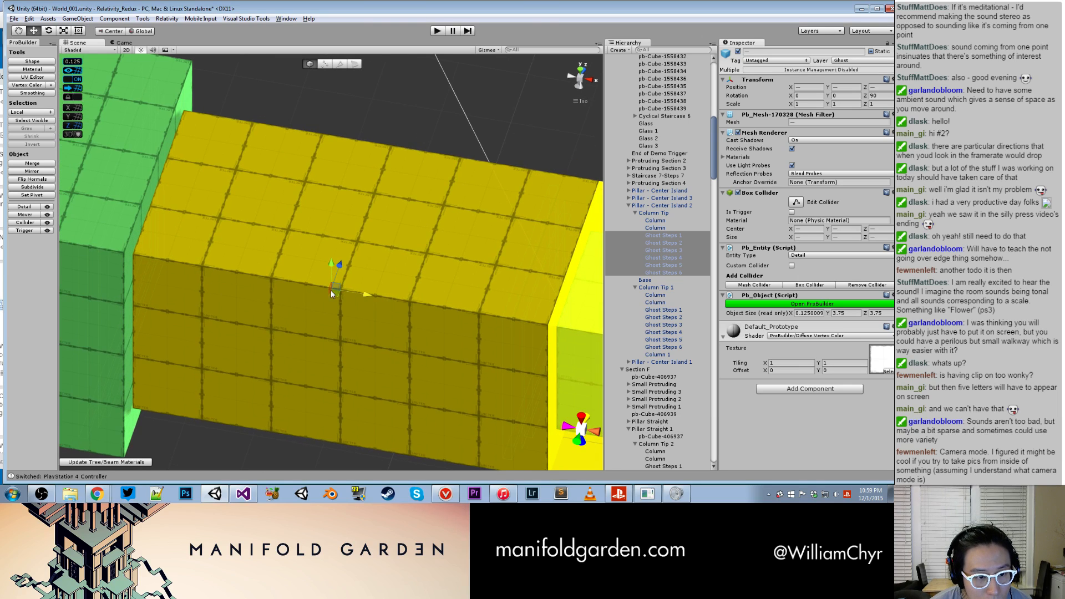
pyautogui.moveTo(373, 295); pyautogui.dragTo(139, 75)
# - Set the snap value to 0.0625 and nudge Column Tip's ghost steps along X toward the green column
pyautogui.moveTo(71, 65)
pyautogui.click(79, 66)
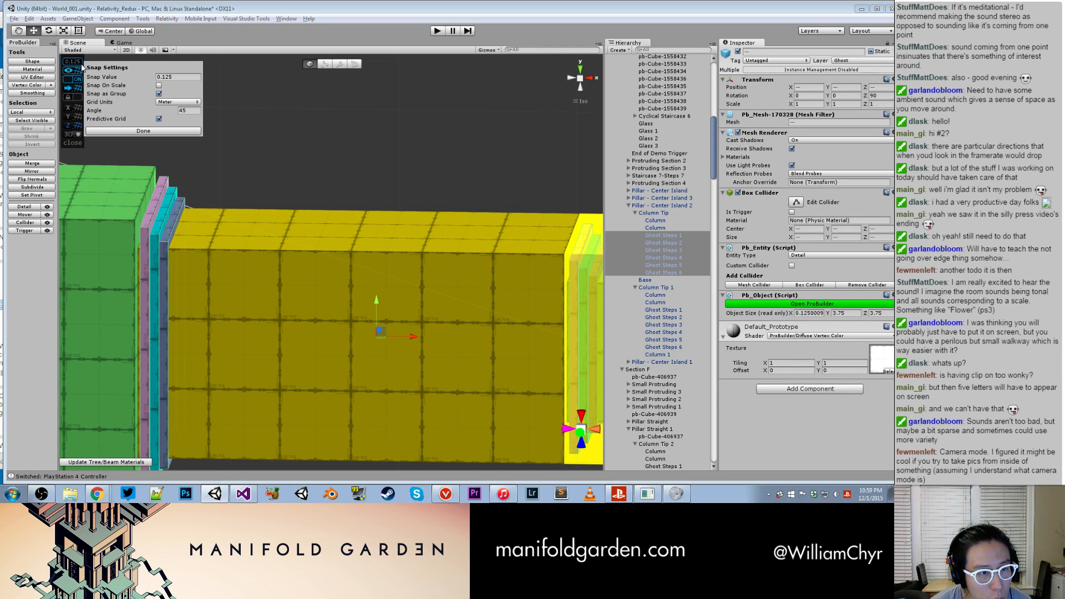
pyautogui.click(179, 78)
pyautogui.write('0.')
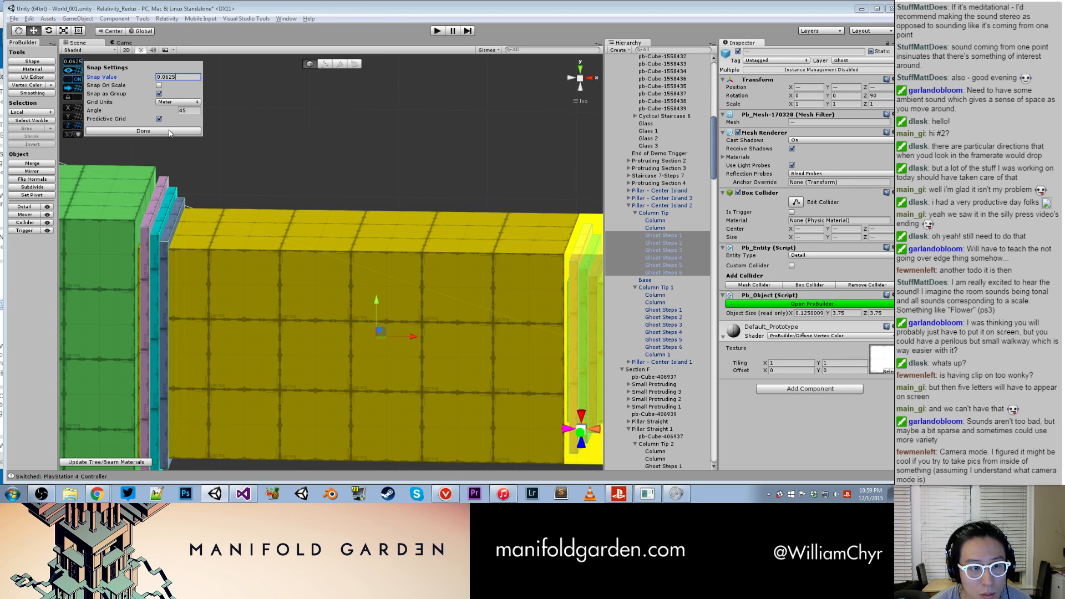
pyautogui.click(241, 248)
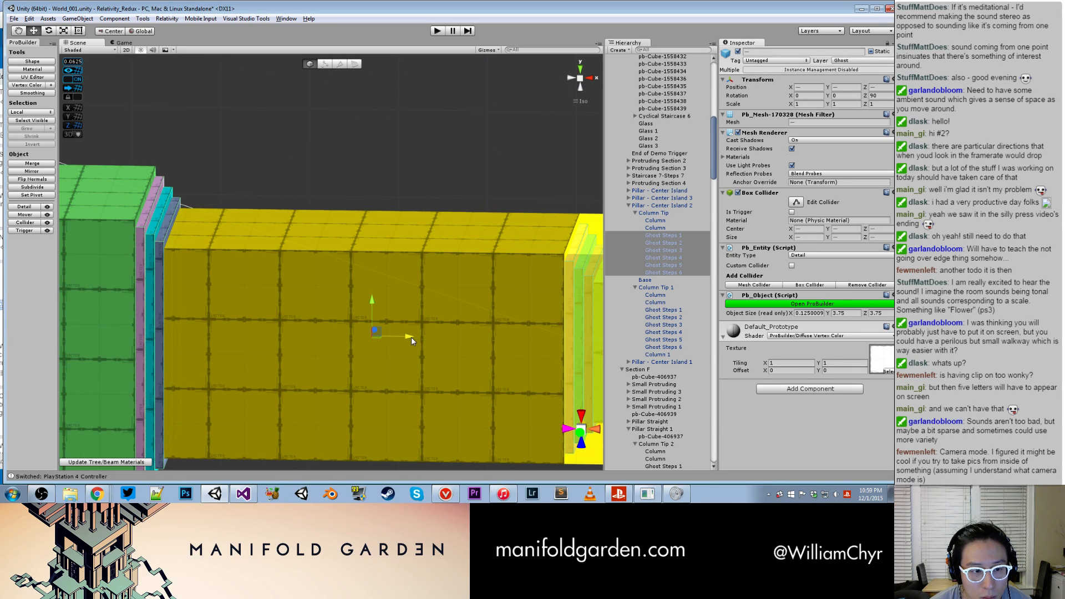
# - Select Pillar - Center Island 2 and restore the grid's snap value to 0.25
pyautogui.scroll(-3, 361, 254)
pyautogui.doubleClick(659, 206)
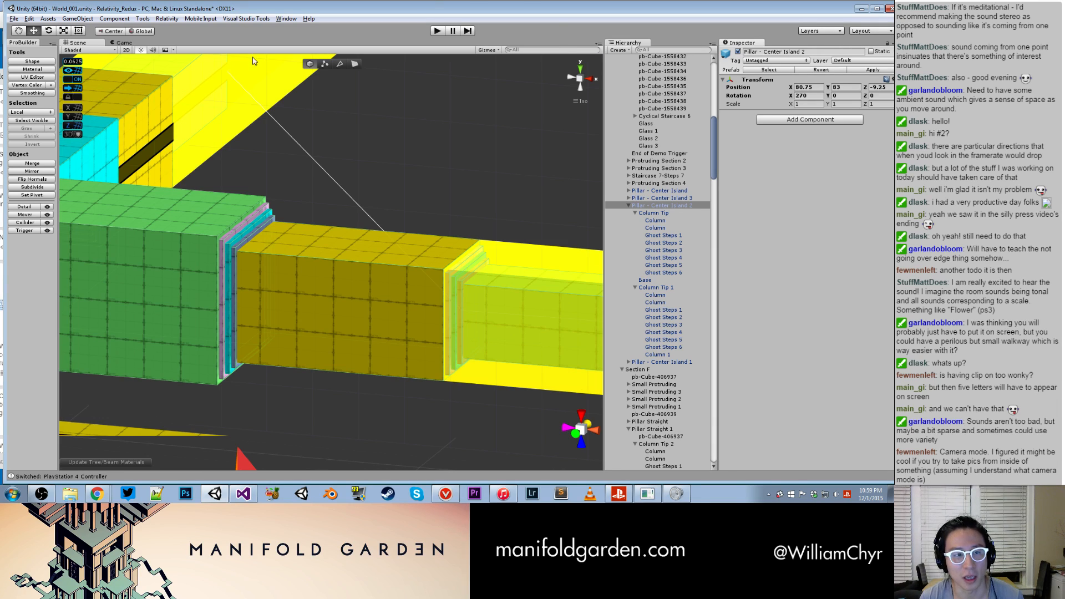
pyautogui.click(72, 61)
pyautogui.click(162, 78)
pyautogui.write('0.25')
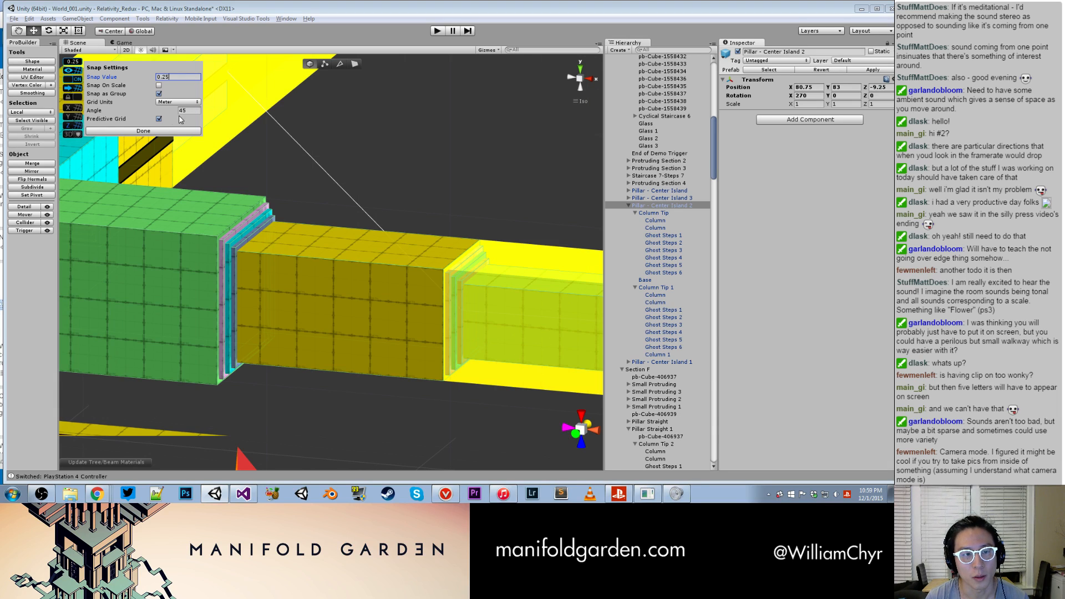
pyautogui.click(144, 131)
pyautogui.keyDown('alt'); pyautogui.moveTo(466, 164); pyautogui.dragTo(366, 228); pyautogui.keyUp('alt')
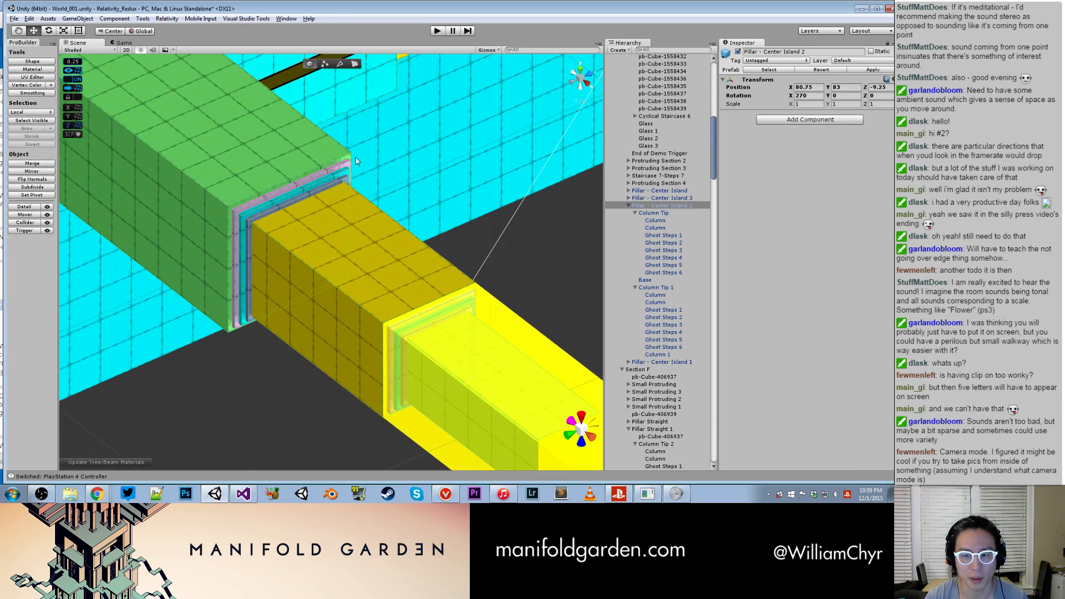
# - Find the pillar's other column end and select Ghost Steps 1 to 6 of Column Tip 1 together
pyautogui.scroll(-10, 374, 230)
pyautogui.moveTo(385, 235); pyautogui.dragTo(475, 146, button='middle')
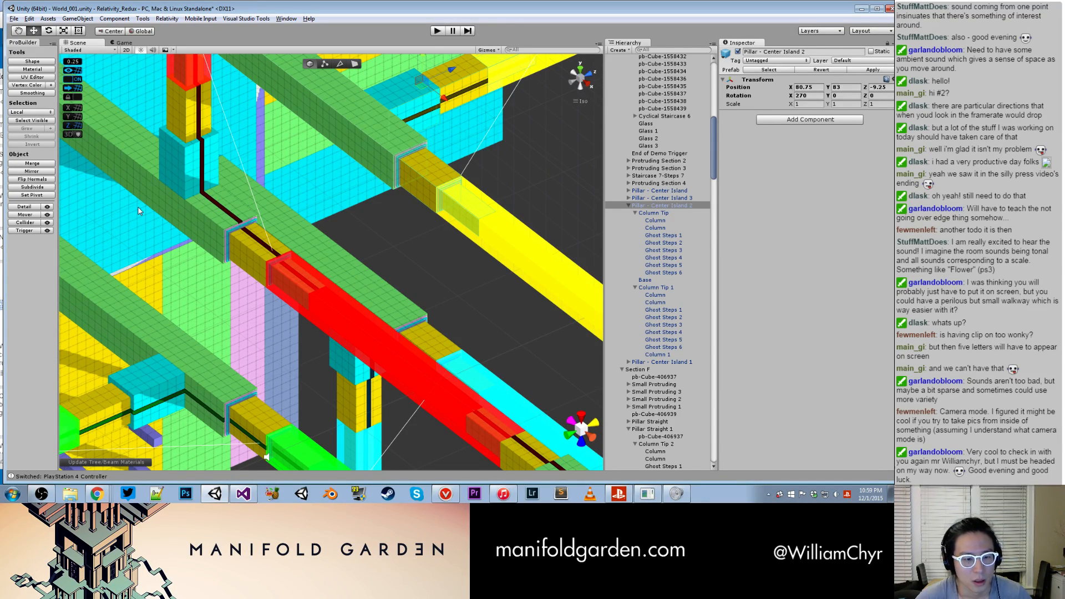
pyautogui.keyDown('alt'); pyautogui.moveTo(222, 171); pyautogui.dragTo(161, 158); pyautogui.keyUp('alt')
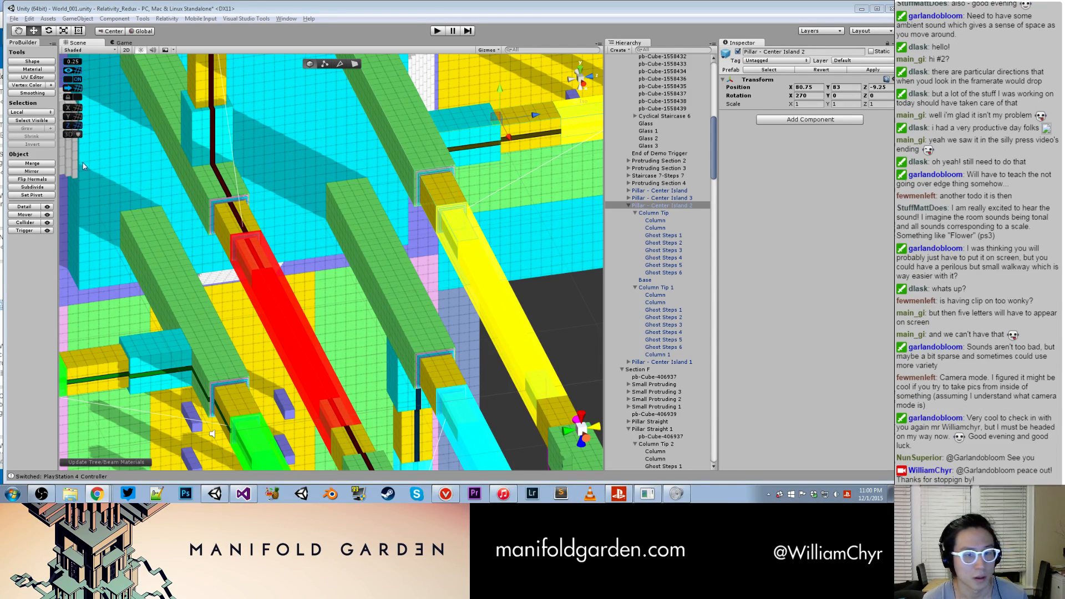
pyautogui.click(469, 139)
pyautogui.keyDown('alt'); pyautogui.moveTo(472, 147); pyautogui.dragTo(327, 194); pyautogui.keyUp('alt')
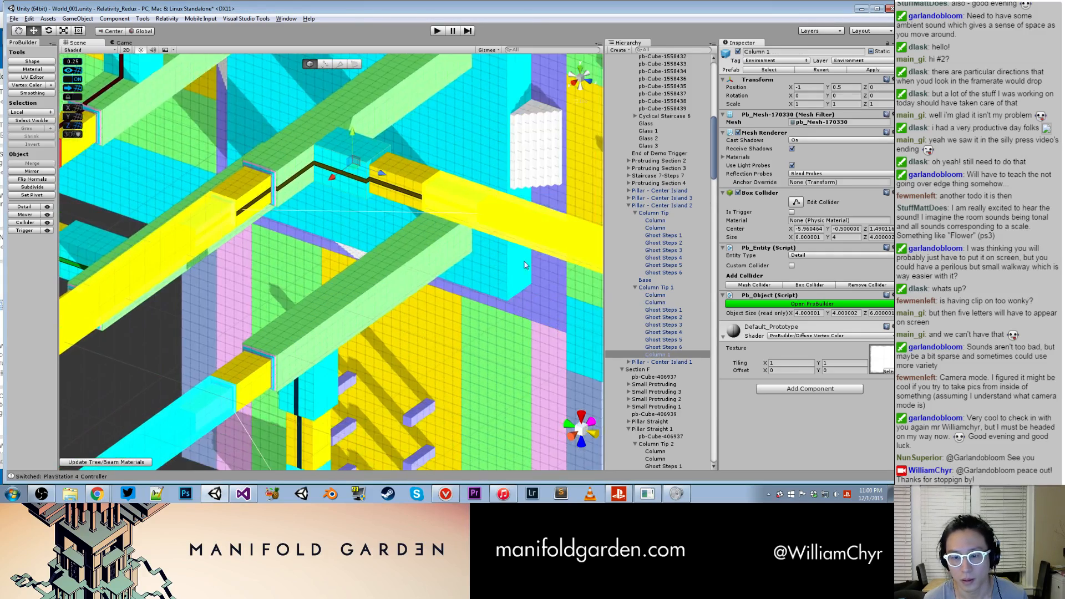
pyautogui.scroll(3, 570, 272)
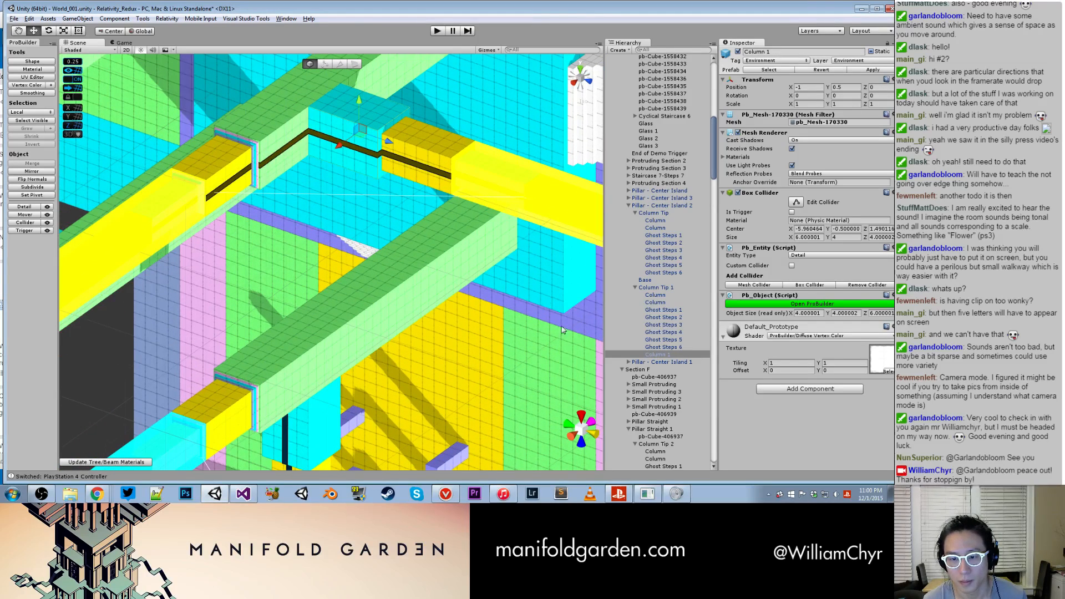
pyautogui.click(678, 340)
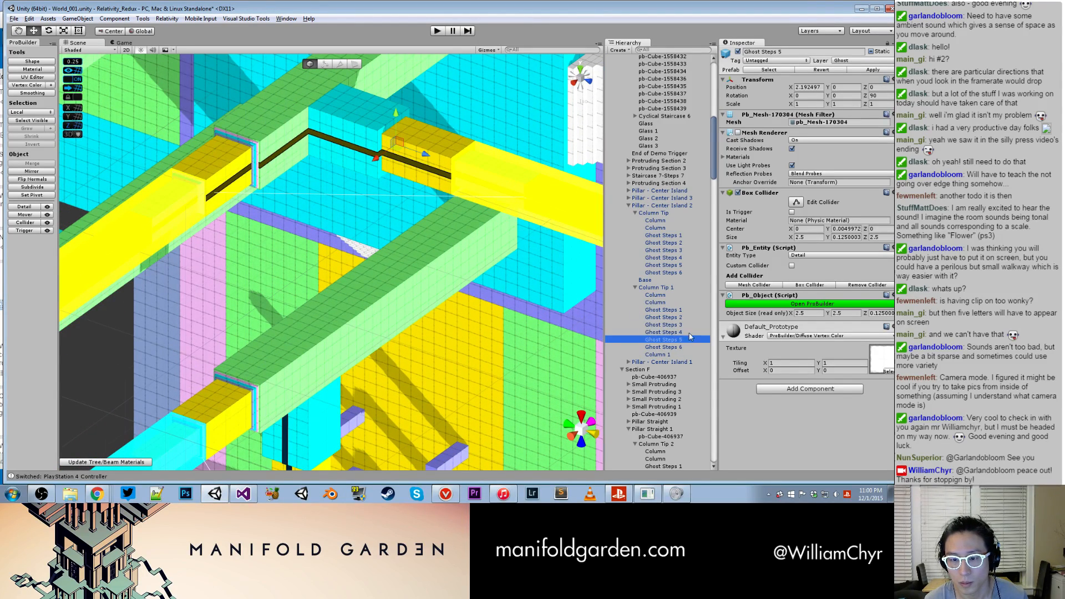
pyautogui.click(686, 311)
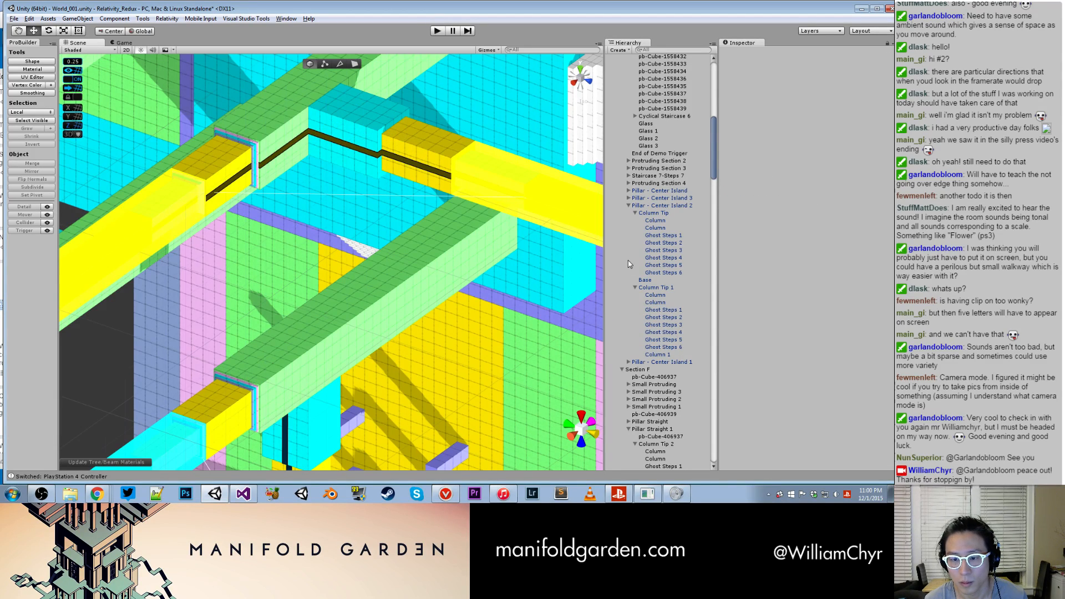
pyautogui.click(664, 310)
pyautogui.keyDown('shift'); pyautogui.click(663, 347); pyautogui.keyUp('shift')
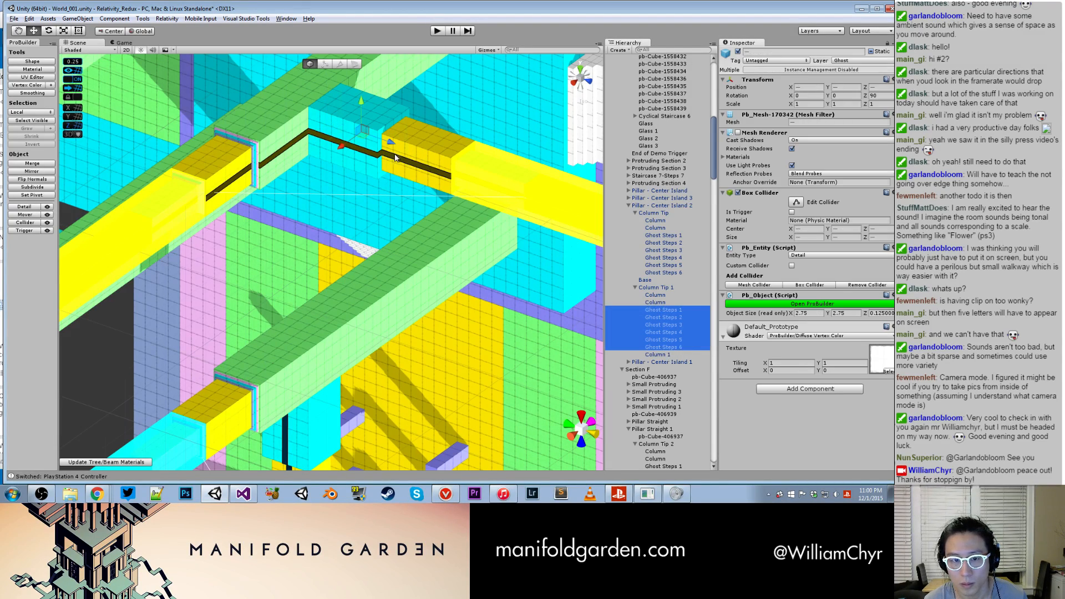
# - Turn on the Mesh Renderer for Column Tip 1's ghost steps and examine their position at the column joint
pyautogui.scroll(4, 469, 176)
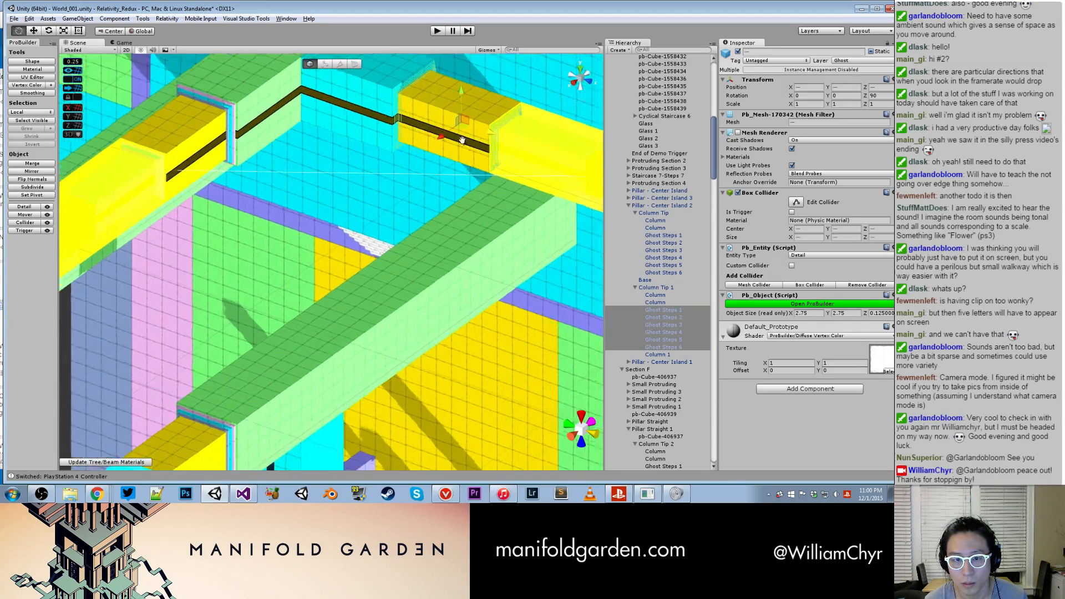
pyautogui.moveTo(470, 177); pyautogui.dragTo(361, 271, button='middle')
pyautogui.keyDown('alt'); pyautogui.moveTo(361, 271); pyautogui.dragTo(454, 216); pyautogui.keyUp('alt')
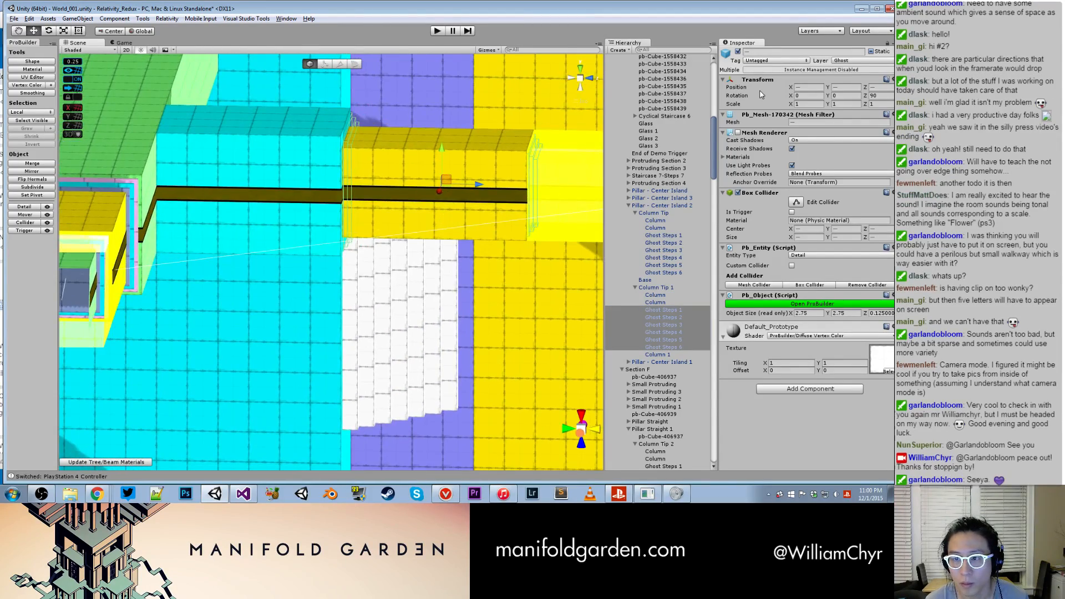
pyautogui.keyDown('alt'); pyautogui.moveTo(470, 178); pyautogui.dragTo(339, 236); pyautogui.keyUp('alt')
pyautogui.scroll(2, 338, 236)
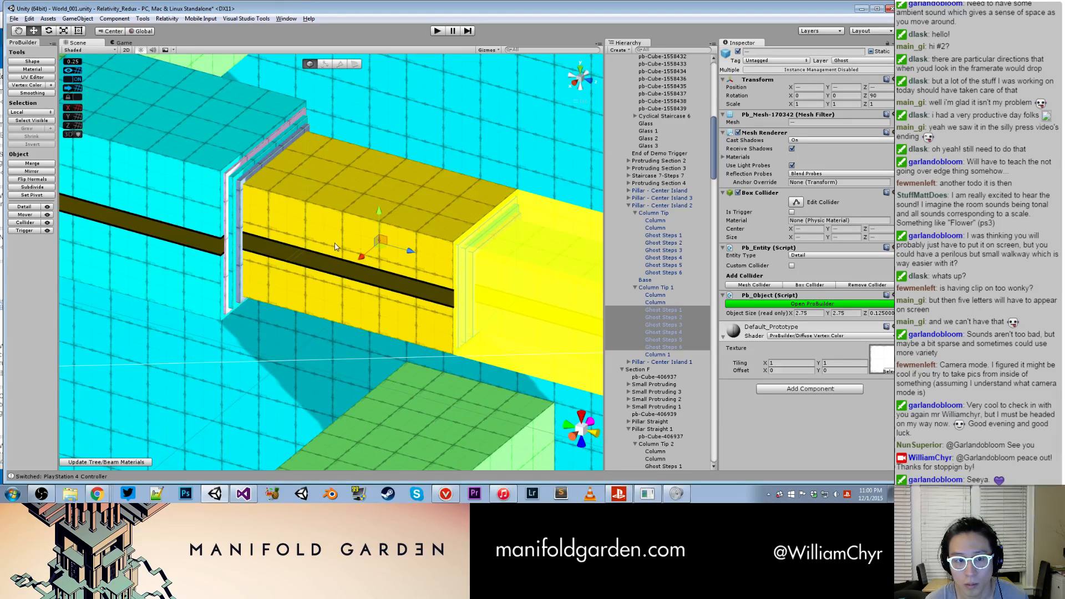
# - Set the snap value to 0.0625 and nudge Column Tip 1's ghost steps along the Z axis toward the yellow column
pyautogui.click(75, 65)
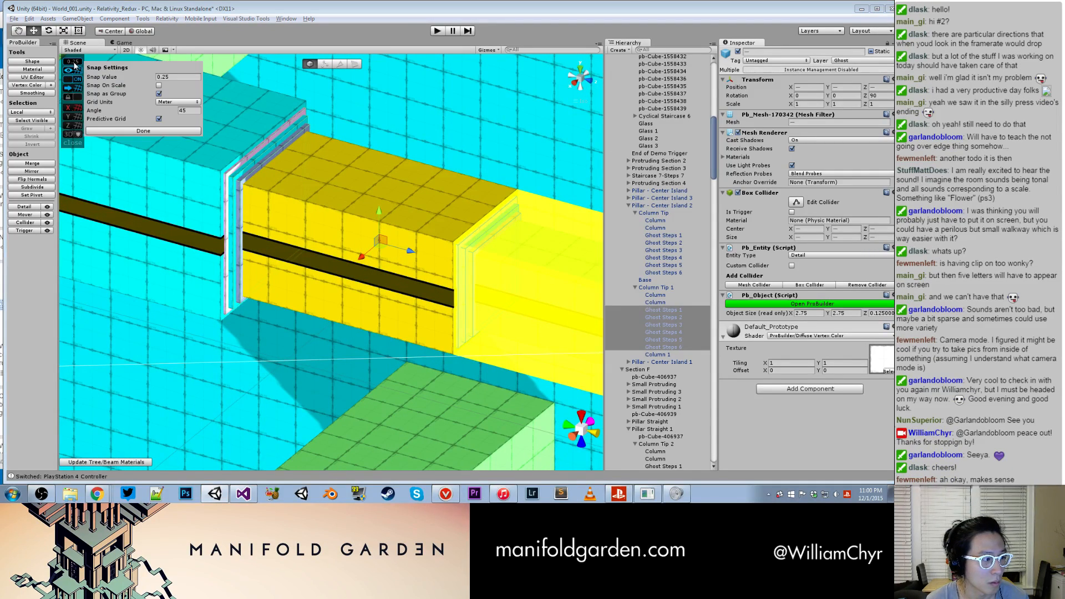
pyautogui.click(173, 78)
pyautogui.doubleClick(184, 79)
pyautogui.write('0')
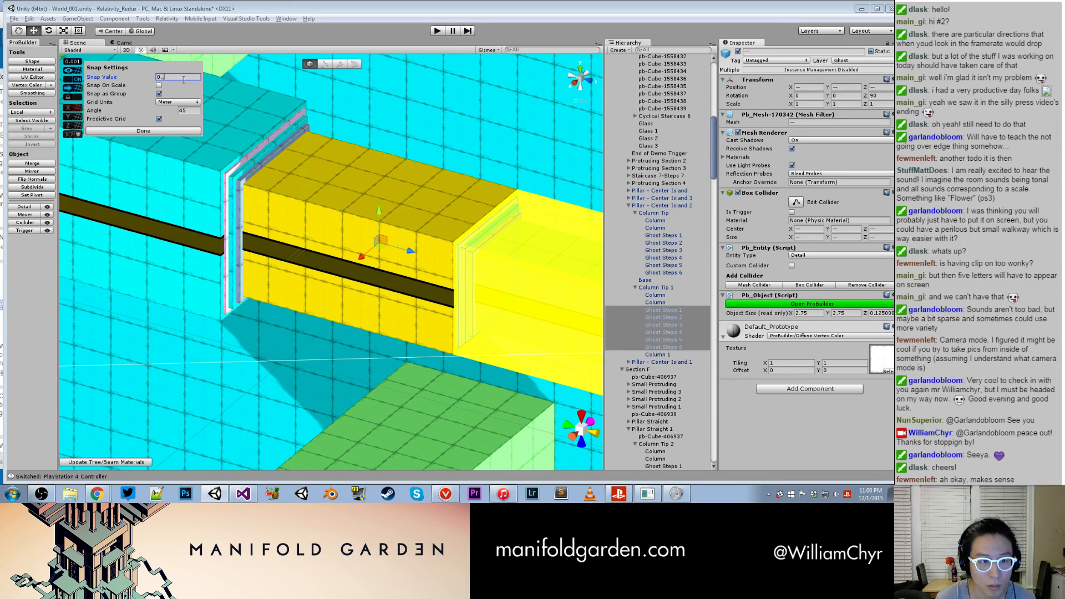
pyautogui.write('.0625')
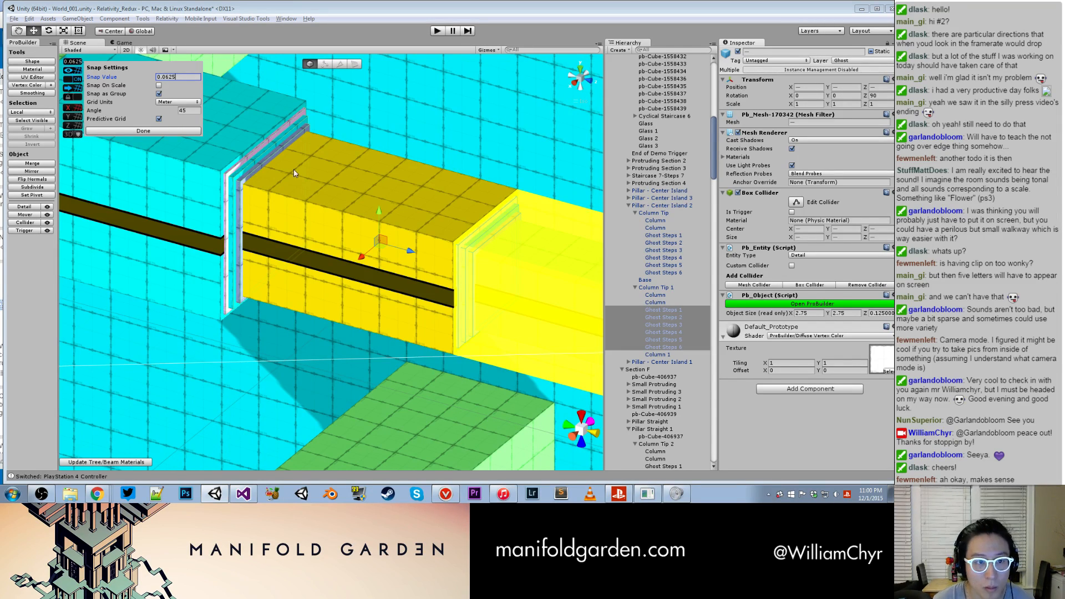
pyautogui.moveTo(411, 252); pyautogui.dragTo(419, 256)
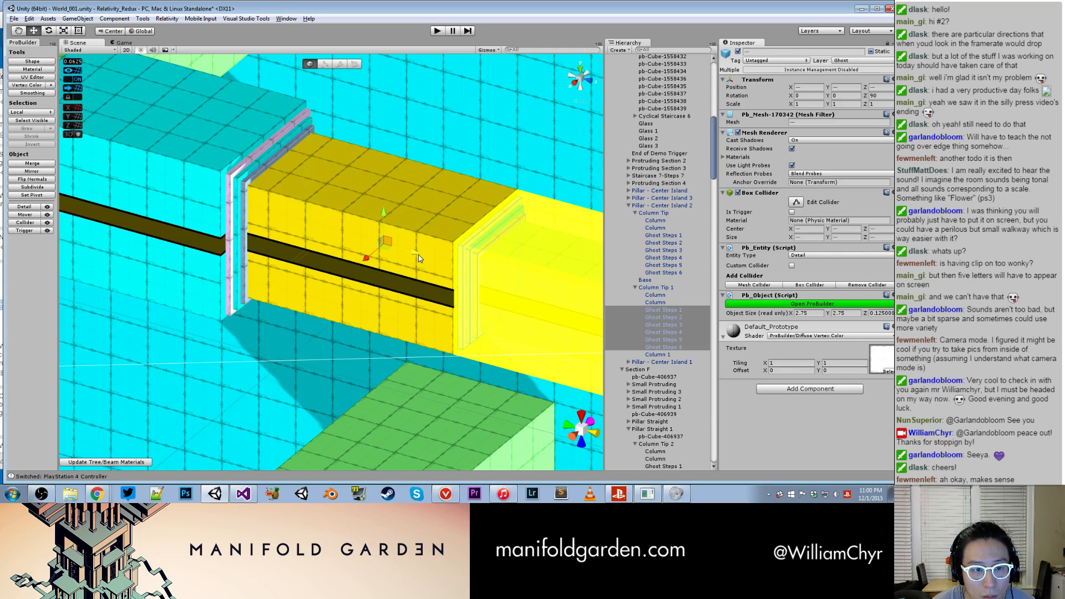
# - Select Pillar - Center Island 2 and apply its changes to the prefab
pyautogui.click(656, 206)
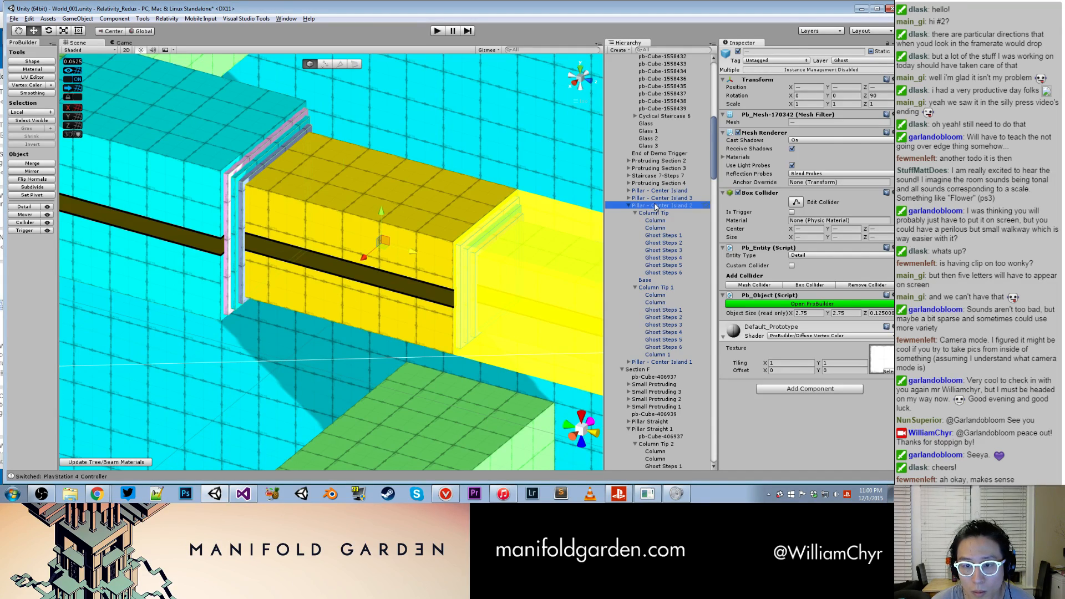
pyautogui.scroll(-10, 377, 245)
pyautogui.keyDown('alt'); pyautogui.moveTo(283, 258); pyautogui.dragTo(326, 225); pyautogui.keyUp('alt')
pyautogui.scroll(7, 311, 234)
pyautogui.scroll(3, 312, 235)
pyautogui.scroll(-7, 350, 205)
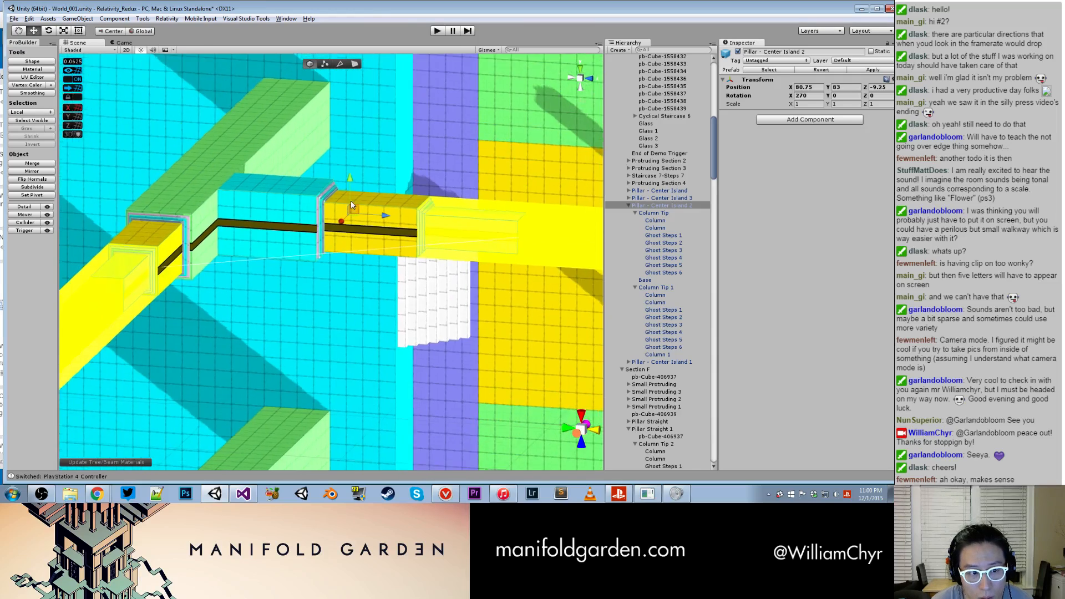
pyautogui.scroll(-2, 351, 200)
pyautogui.click(875, 71)
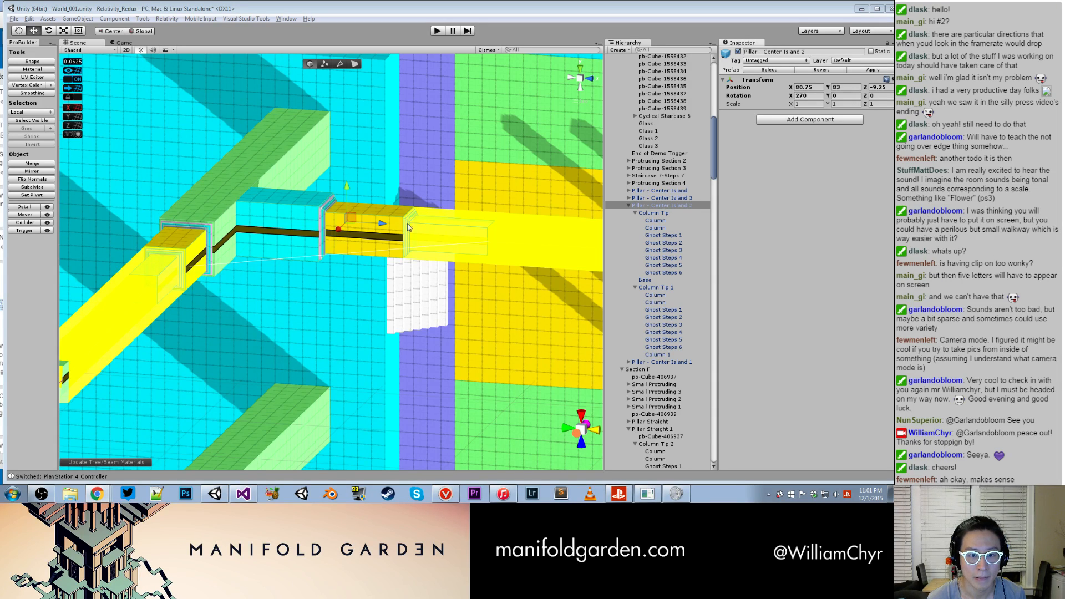
# - Examine the repositioned ghost steps at the Column Tip 1 joint from several angles
pyautogui.keyDown('alt'); pyautogui.moveTo(414, 215); pyautogui.dragTo(342, 281); pyautogui.keyUp('alt')
pyautogui.scroll(8, 342, 281)
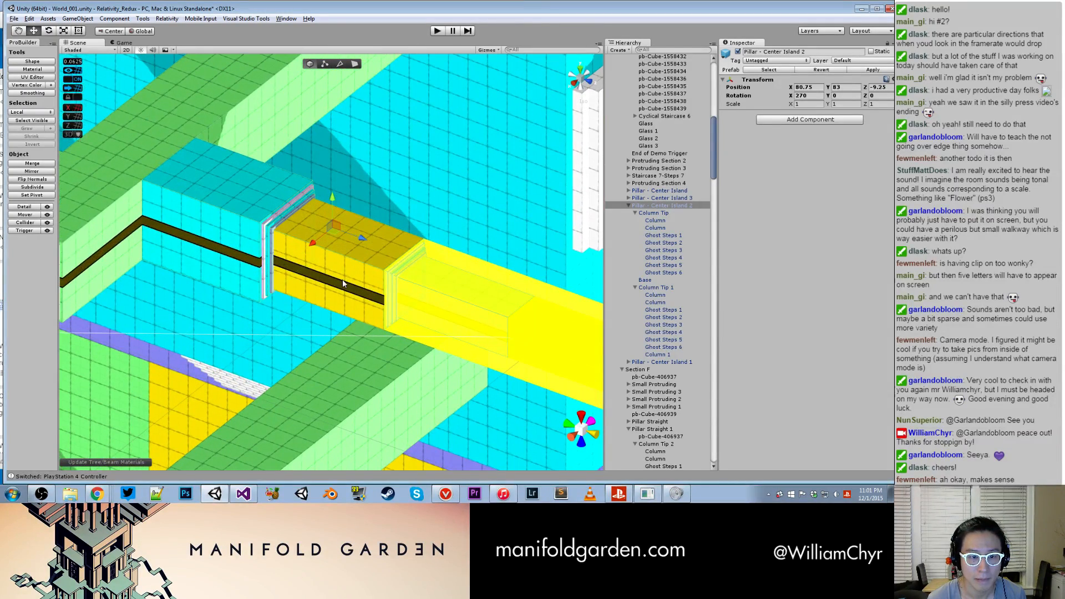
pyautogui.keyDown('alt'); pyautogui.moveTo(342, 284); pyautogui.dragTo(360, 285); pyautogui.keyUp('alt')
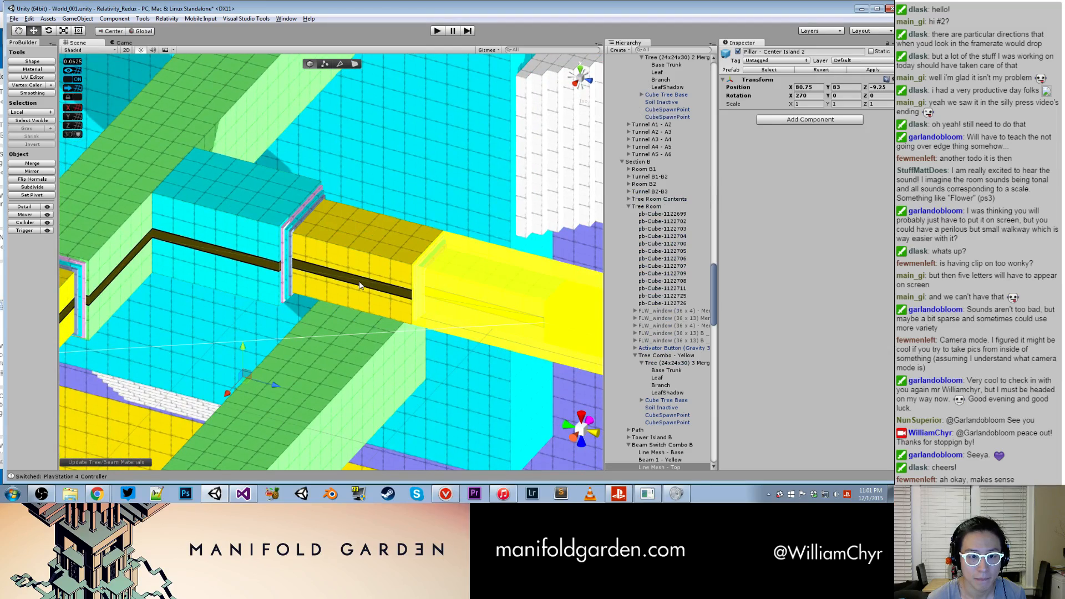
pyautogui.click(359, 285)
pyautogui.click(271, 234)
pyautogui.scroll(-10, 332, 294)
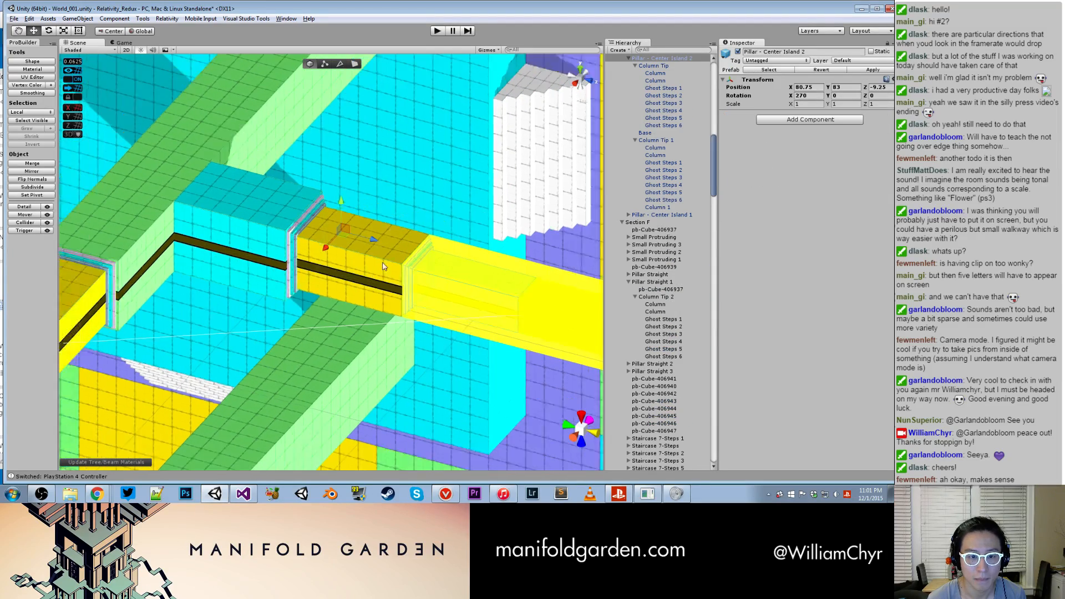
pyautogui.keyDown('alt'); pyautogui.moveTo(332, 297); pyautogui.dragTo(277, 233); pyautogui.keyUp('alt')
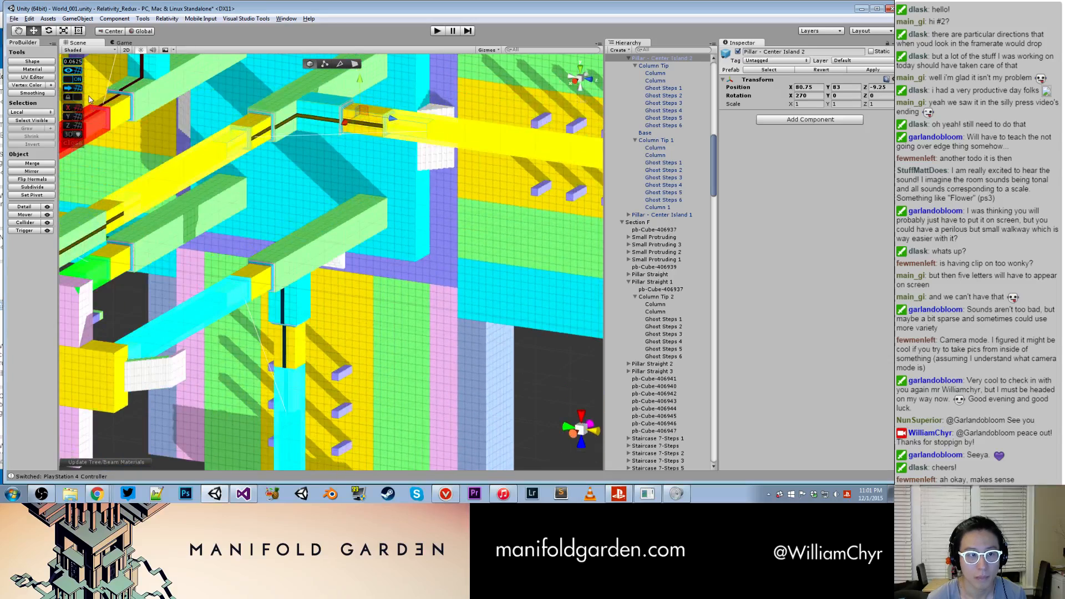
# - Set the grid's snap value to 0.25 and clear the selection
pyautogui.click(76, 63)
pyautogui.click(162, 79)
pyautogui.write('0.25')
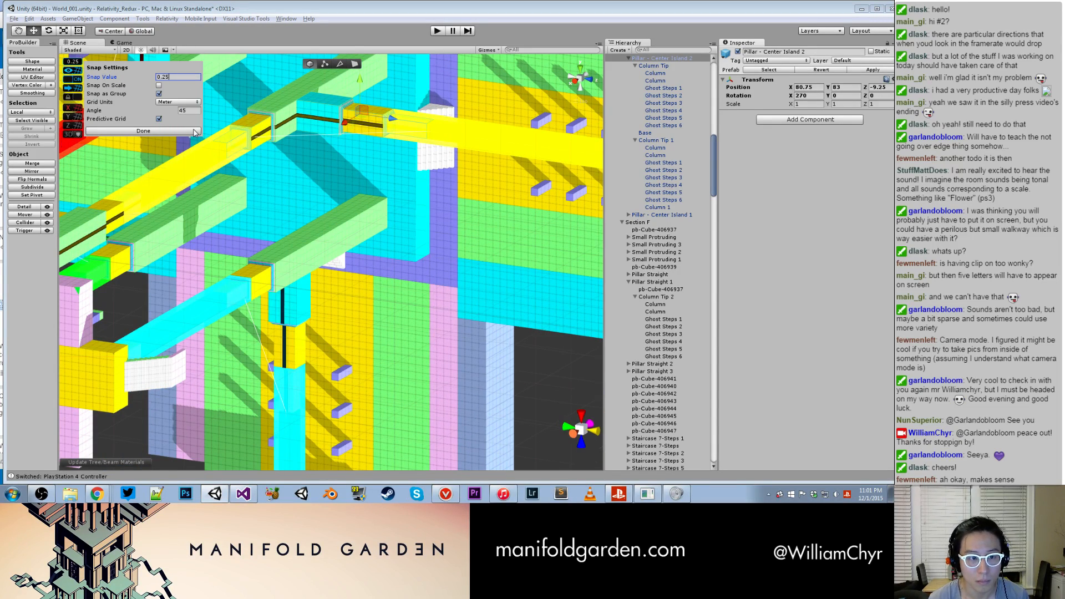
pyautogui.click(143, 131)
pyautogui.keyDown('alt'); pyautogui.moveTo(145, 134); pyautogui.dragTo(358, 354); pyautogui.keyUp('alt')
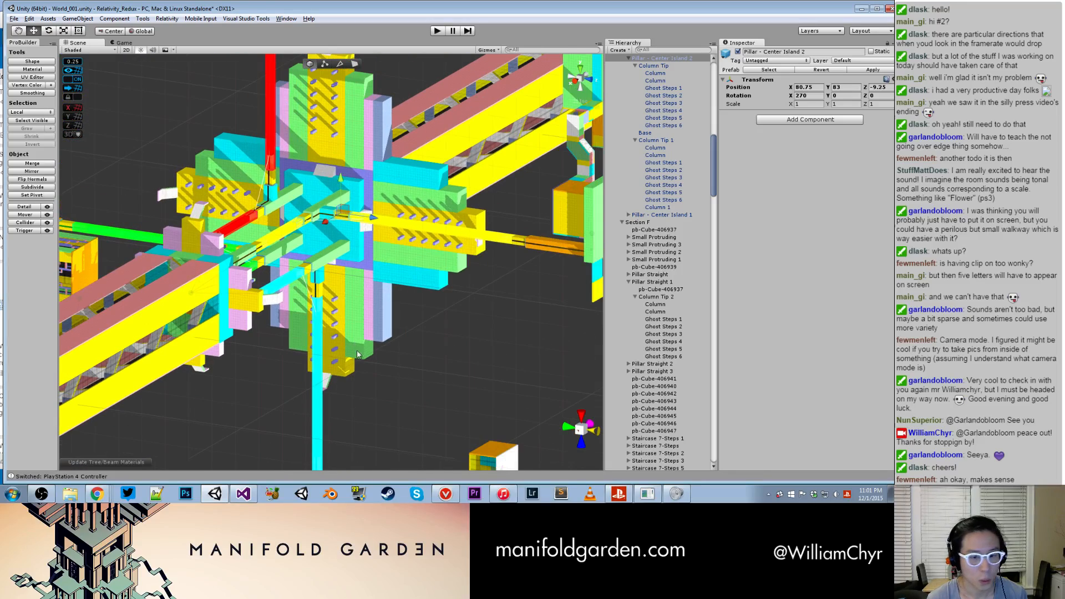
pyautogui.click(407, 384)
pyautogui.scroll(-4, 359, 309)
pyautogui.keyDown('alt'); pyautogui.moveTo(359, 308); pyautogui.dragTo(261, 444); pyautogui.keyUp('alt')
pyautogui.moveTo(261, 444); pyautogui.dragTo(146, 406, button='middle')
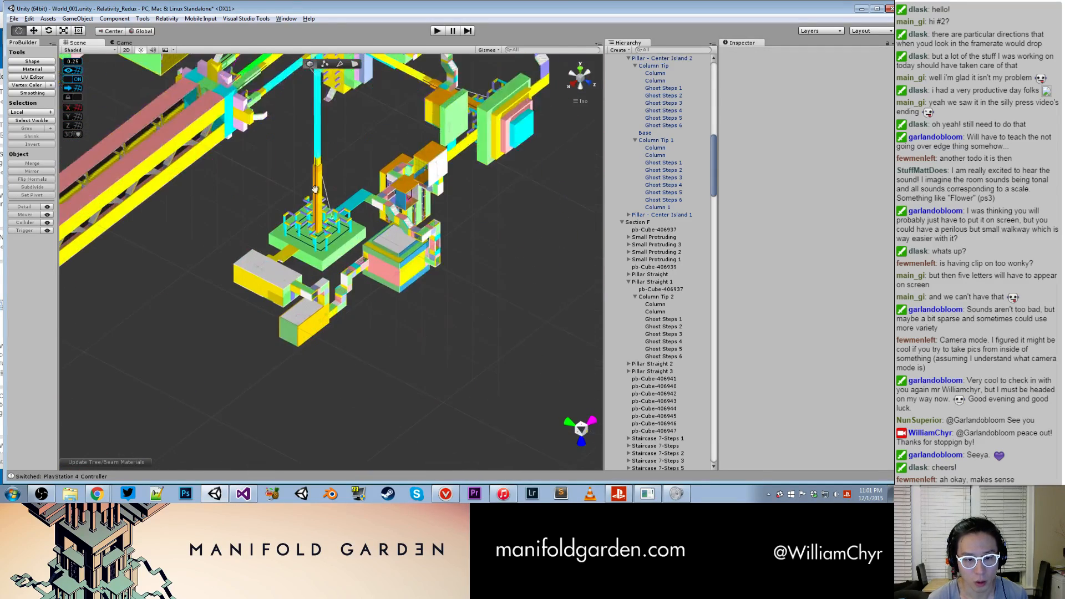
pyautogui.scroll(3, 145, 406)
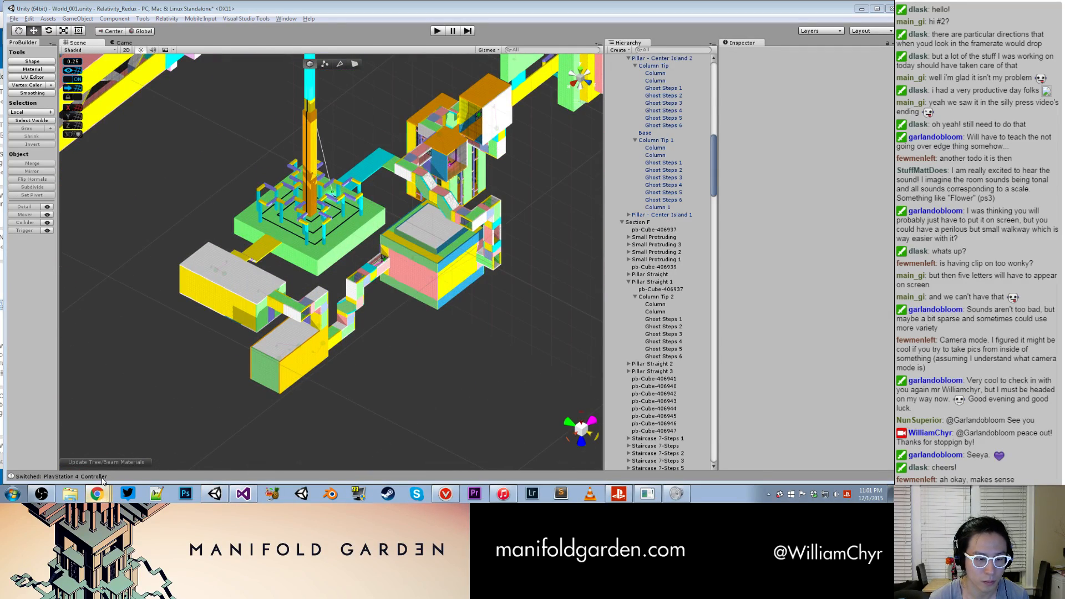
# - Switch to the Trello board and move the card about ghost stairs on columns in section F from PSX Build Bugs to Player
pyautogui.click(97, 493)
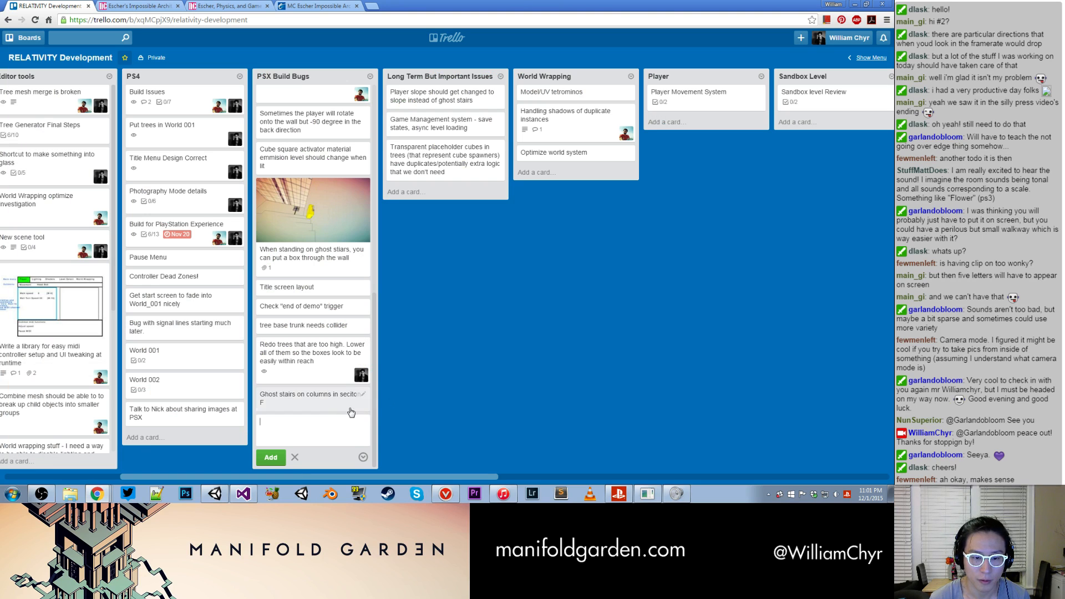
pyautogui.moveTo(325, 397); pyautogui.dragTo(594, 347)
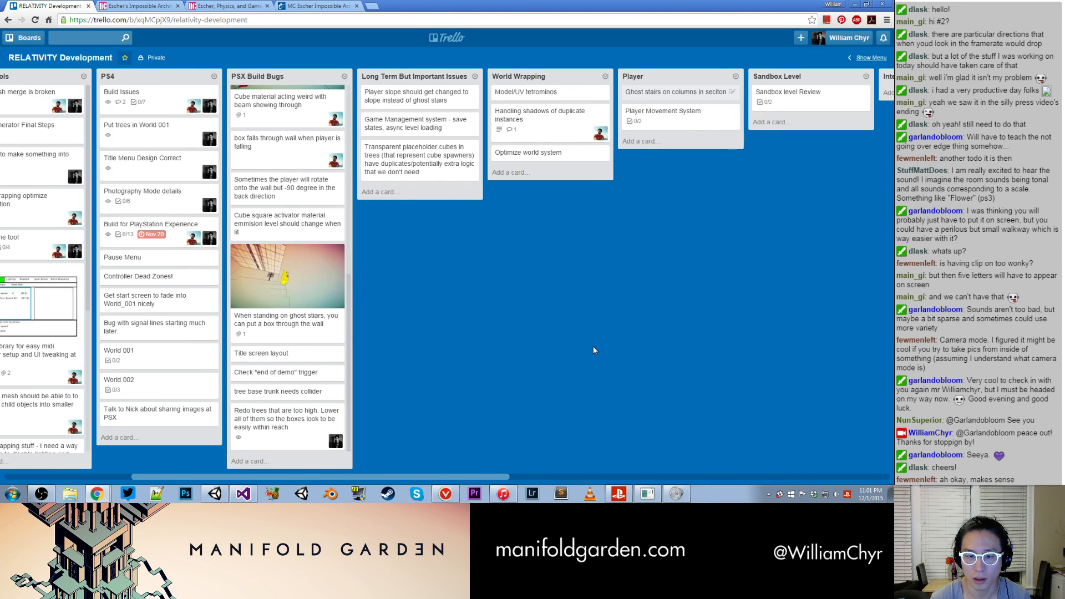
# - Review the bug lists and move the card about ghost stairs on columns in section F out of the Player list
pyautogui.scroll(6, 344, 187)
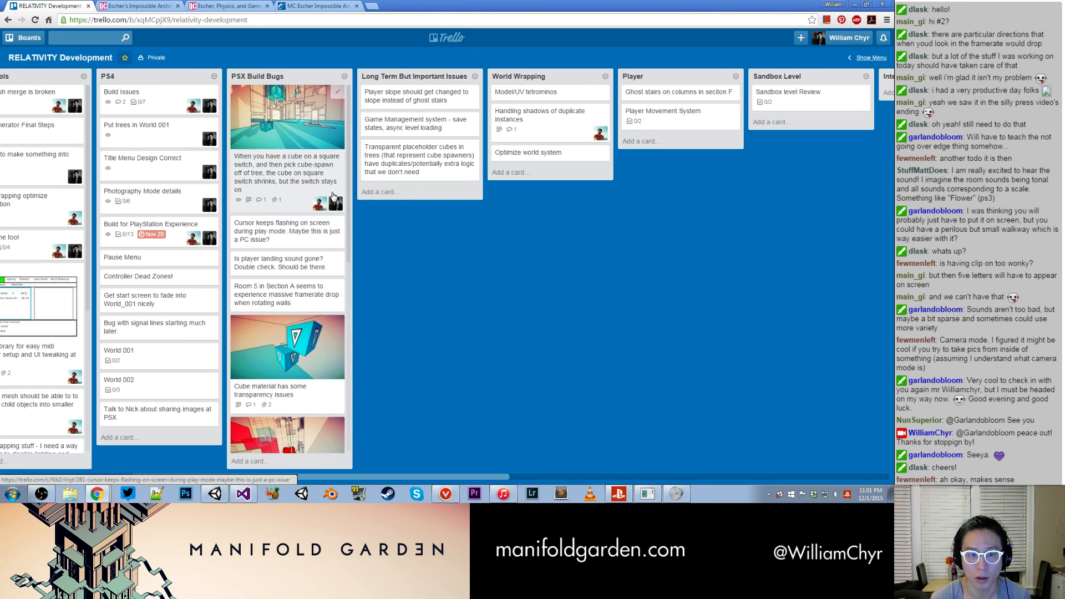
pyautogui.scroll(-6, 339, 233)
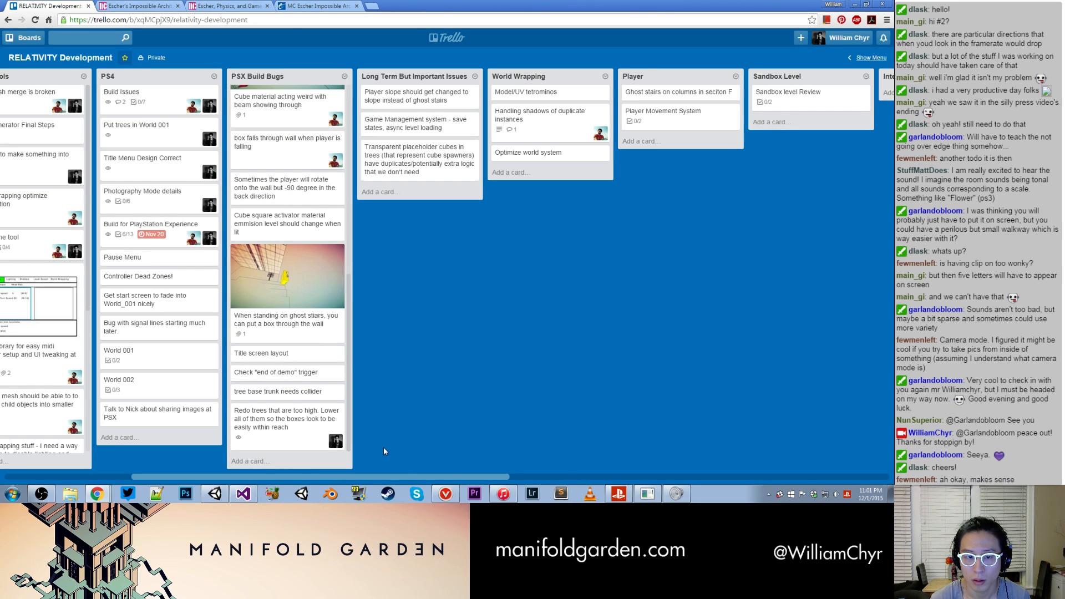
pyautogui.moveTo(415, 475); pyautogui.dragTo(558, 476)
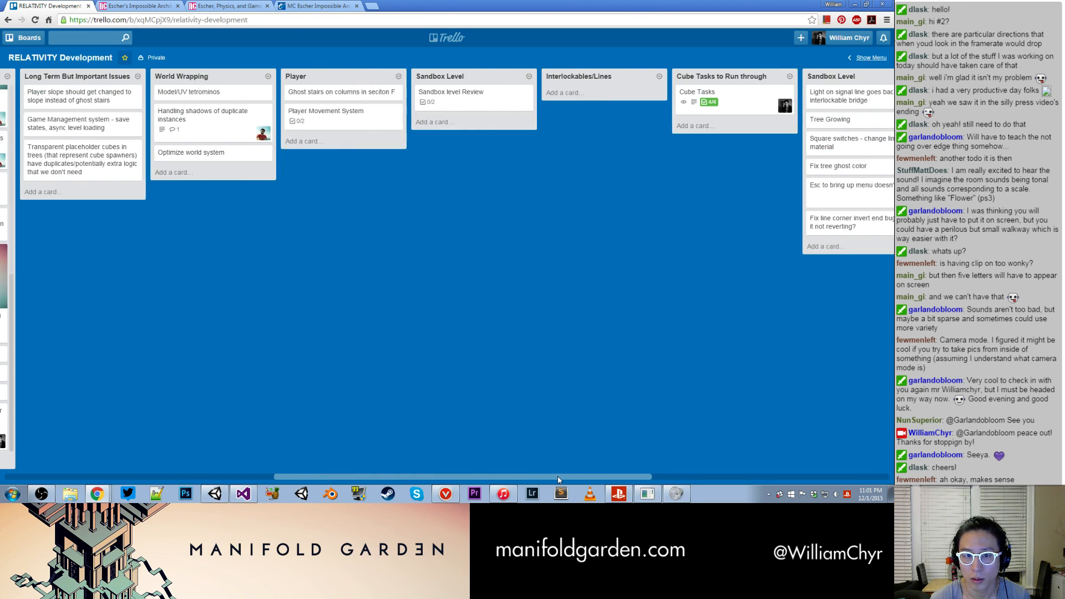
pyautogui.moveTo(558, 476); pyautogui.dragTo(311, 453)
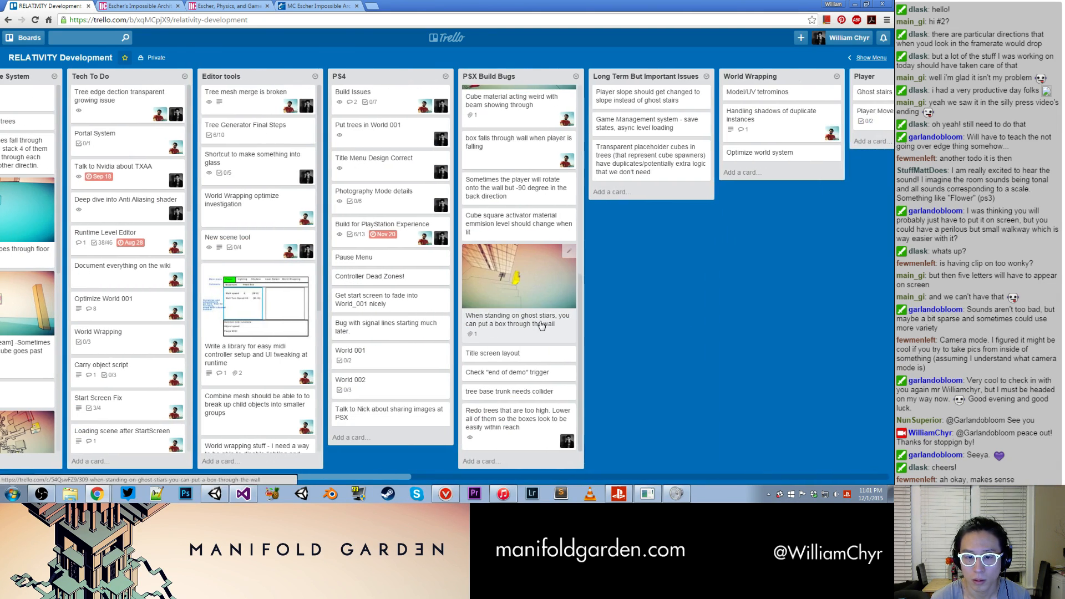
pyautogui.scroll(5, 542, 327)
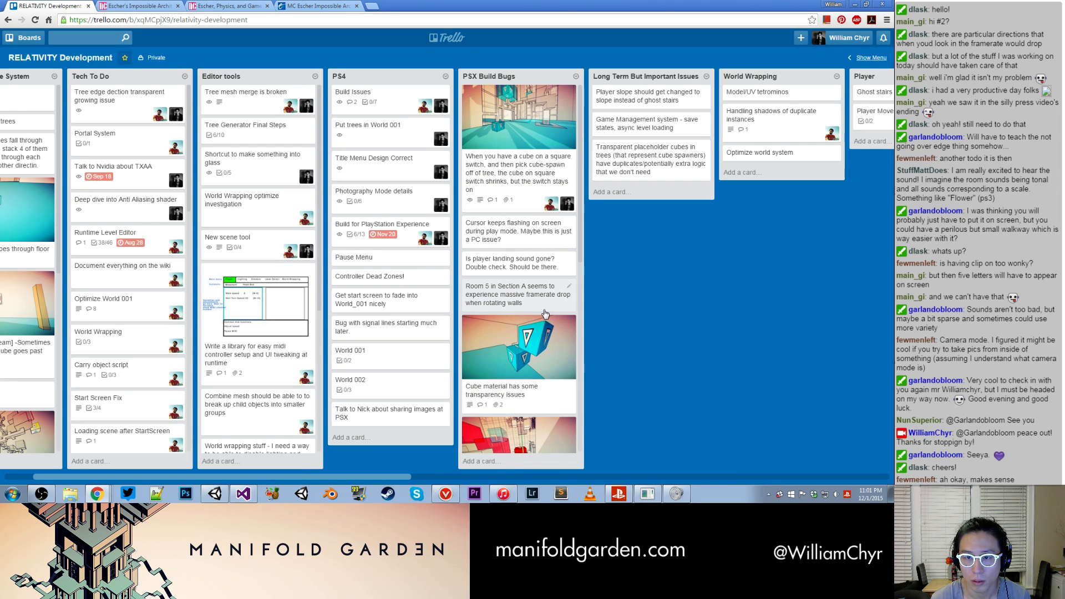
pyautogui.moveTo(348, 480); pyautogui.dragTo(470, 475)
pyautogui.moveTo(646, 94)
pyautogui.mouseDown()
pyautogui.moveTo(866, 89)
pyautogui.moveTo(539, 84)
pyautogui.moveTo(666, 96)
pyautogui.mouseUp()
pyautogui.moveTo(557, 478); pyautogui.dragTo(164, 443)
# - Add a card titled "Fix normals on line meshes" at the end of the PSX Build Bugs list
pyautogui.scroll(-10, 453, 316)
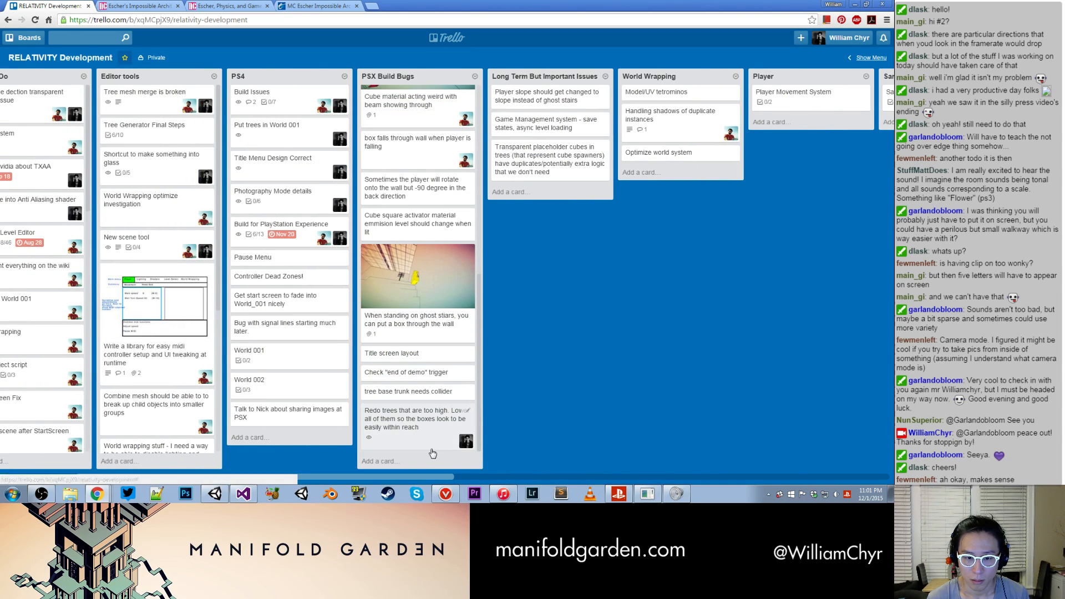
pyautogui.click(433, 454)
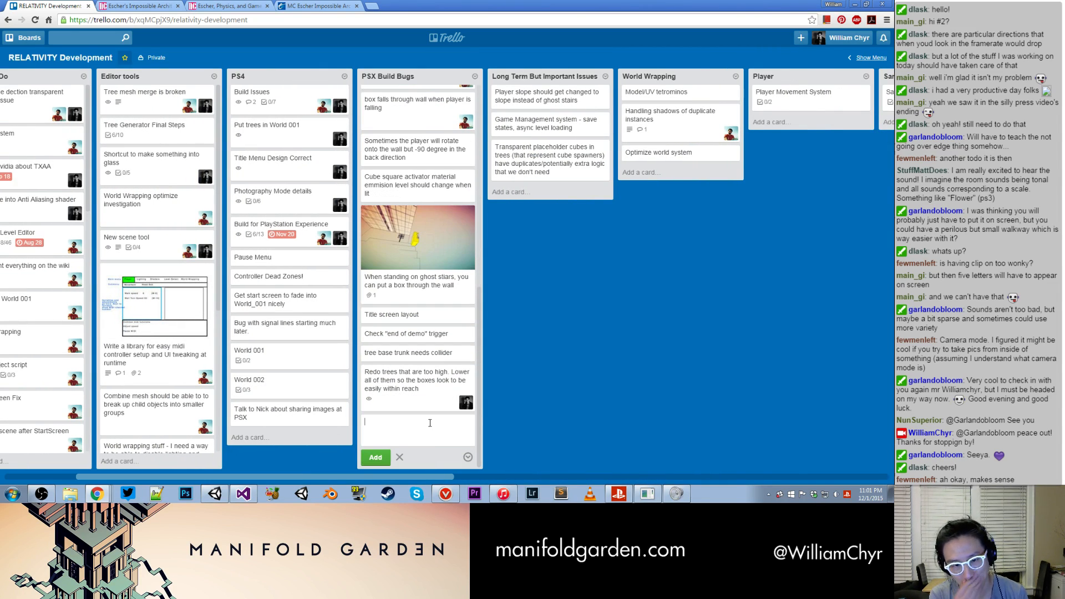
pyautogui.write('Fix norm')
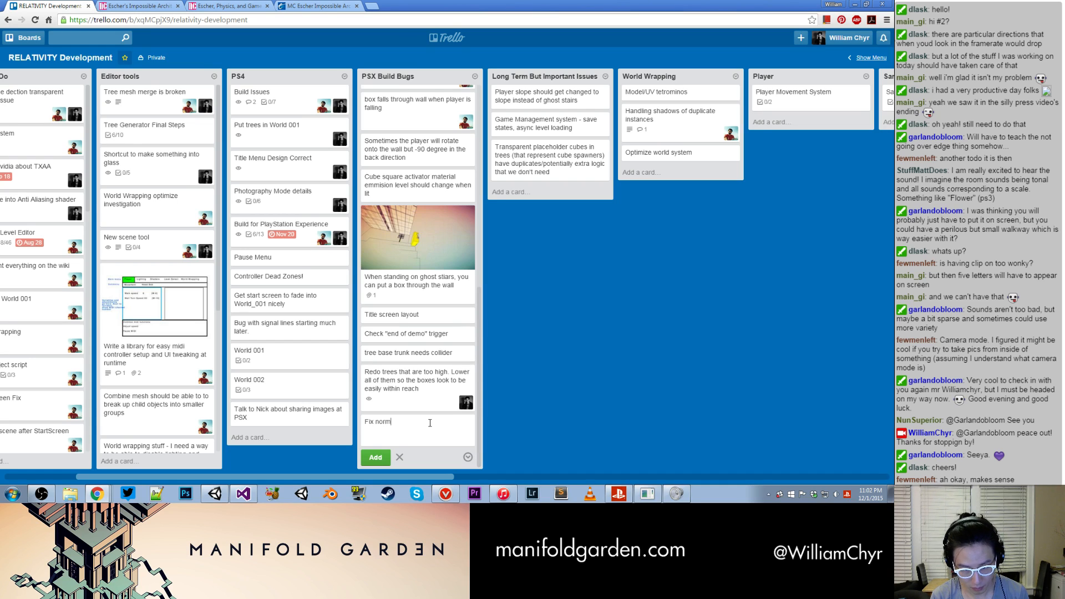
pyautogui.write('als on line meshs')
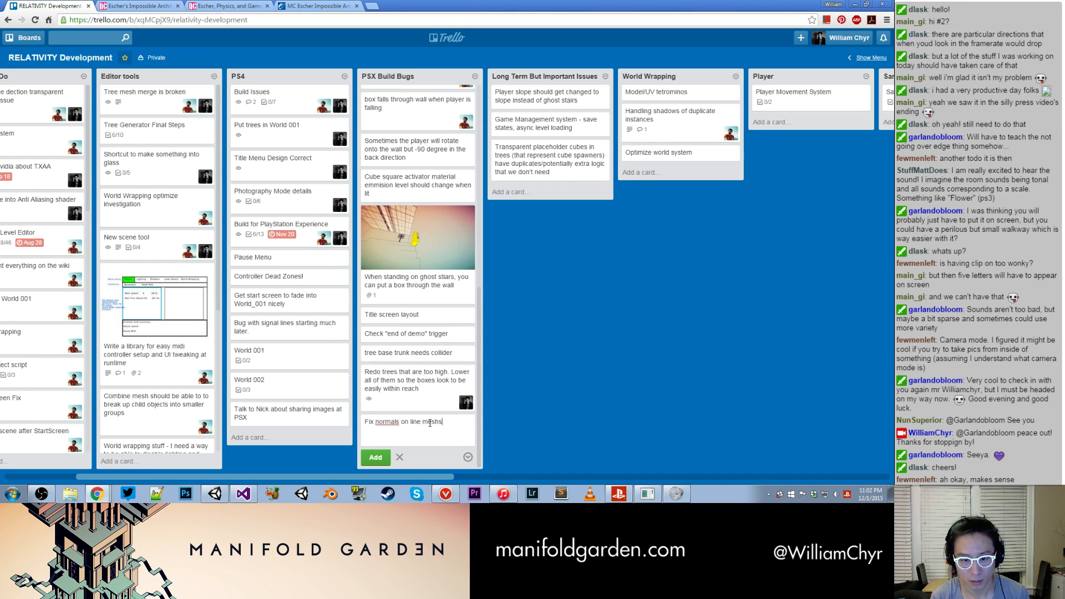
pyautogui.press('BackSpace')
pyautogui.write('es')
pyautogui.press('Return')
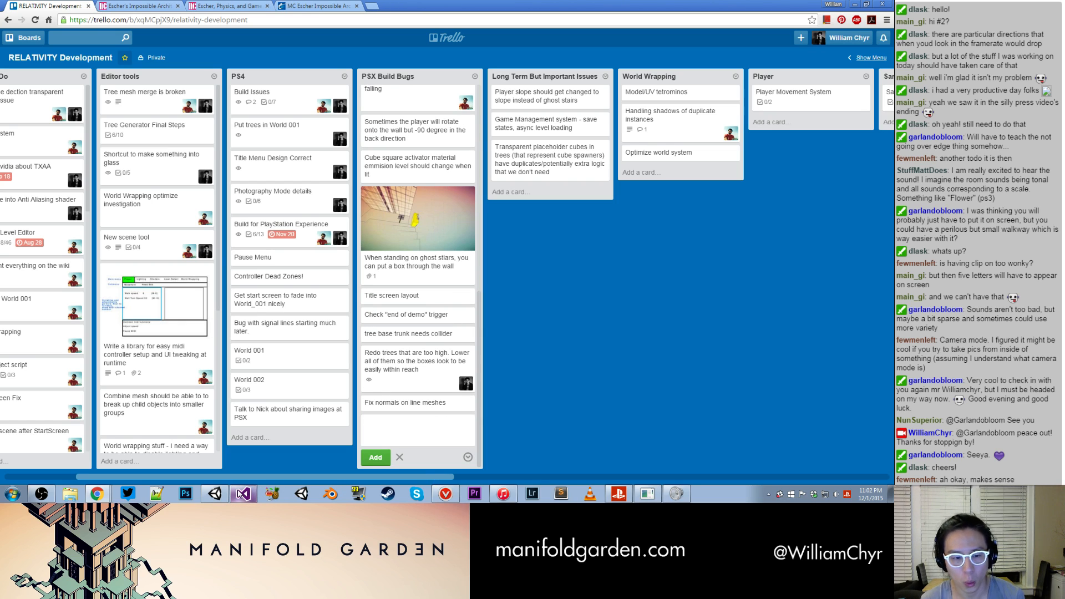
# - Switch to Unity and fix the normals on the Line Mesh - Base mesh on the green column platform
pyautogui.click(217, 494)
pyautogui.scroll(2, 330, 279)
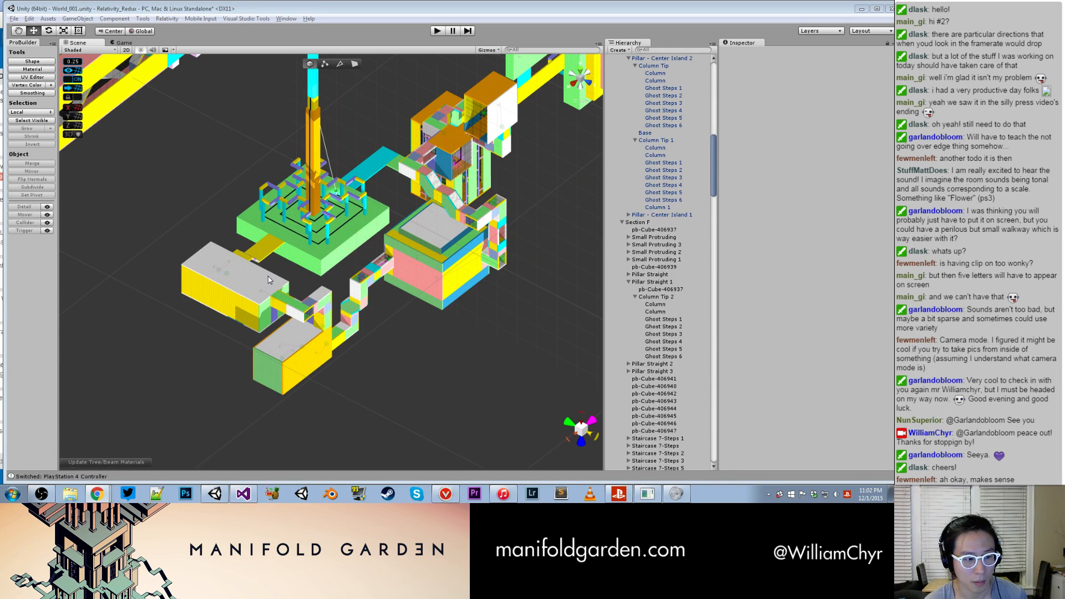
pyautogui.scroll(6, 268, 280)
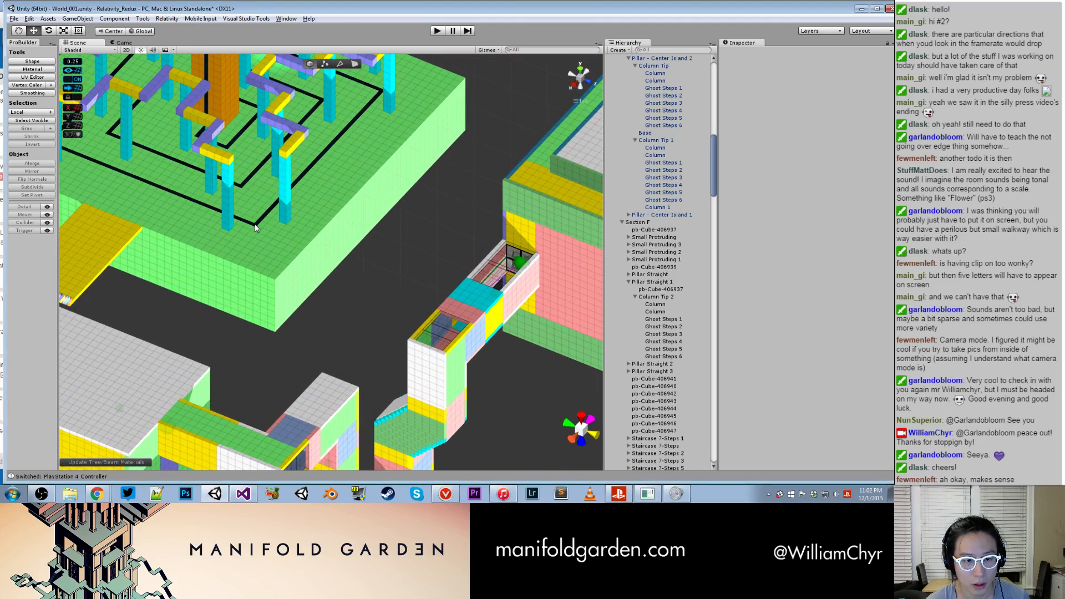
pyautogui.click(255, 228)
pyautogui.scroll(3, 258, 206)
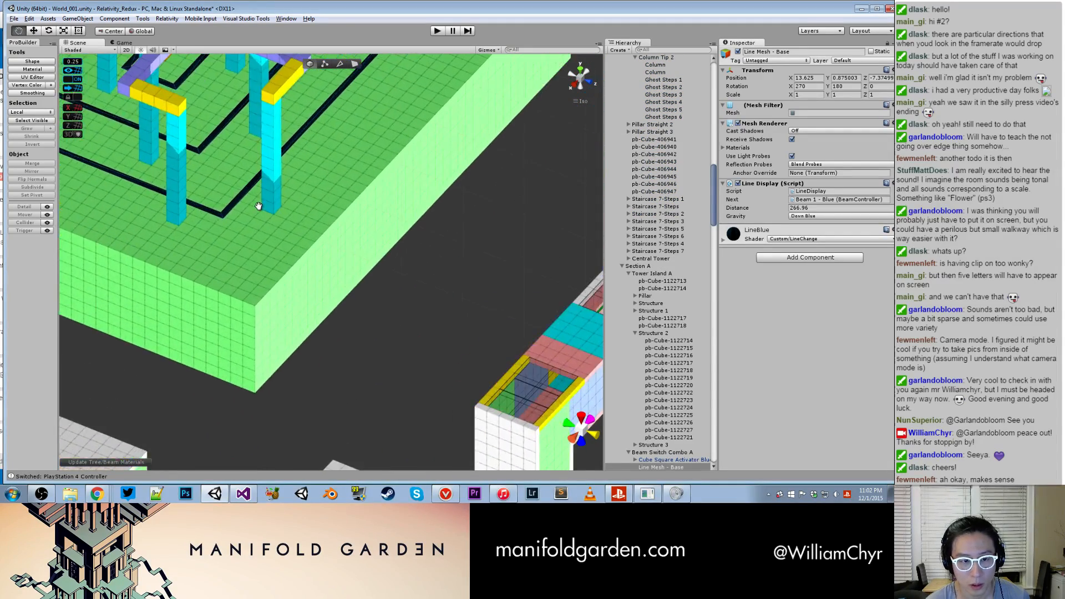
pyautogui.scroll(4, 259, 206)
pyautogui.click(166, 18)
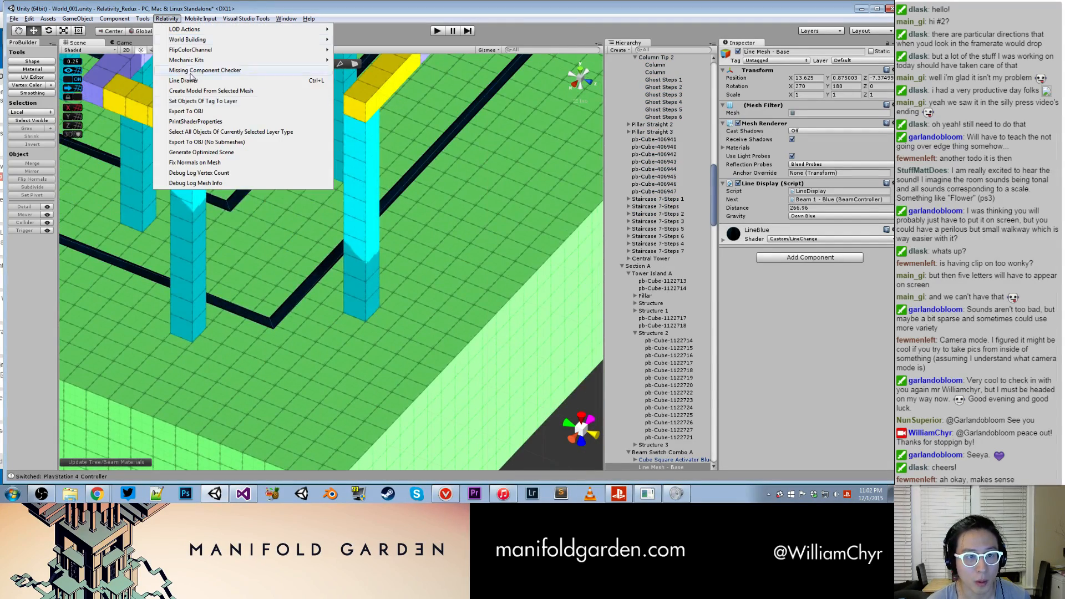
pyautogui.click(217, 163)
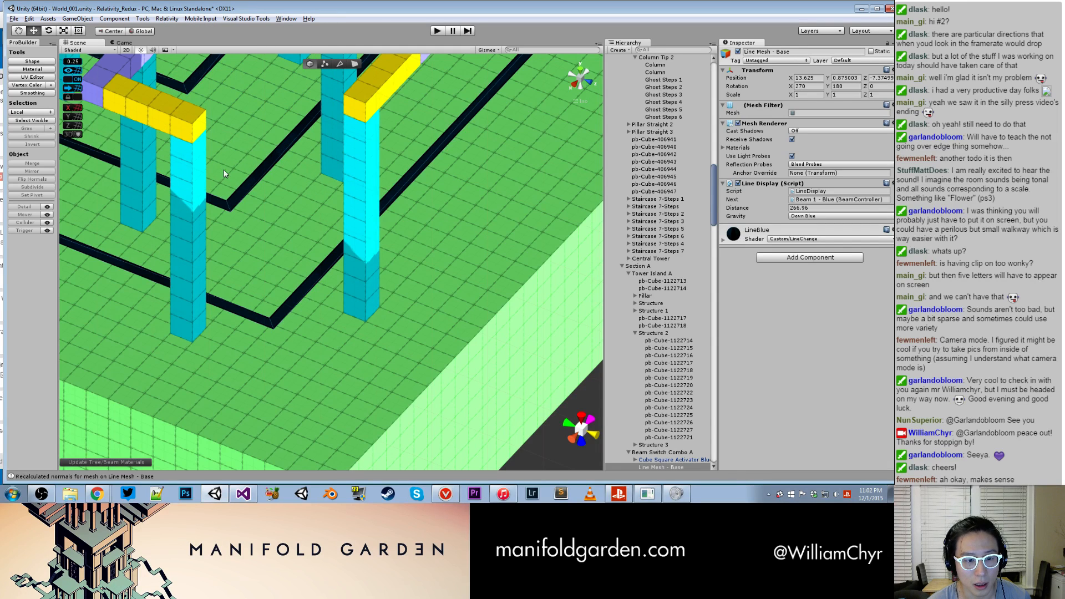
pyautogui.scroll(-5, 291, 183)
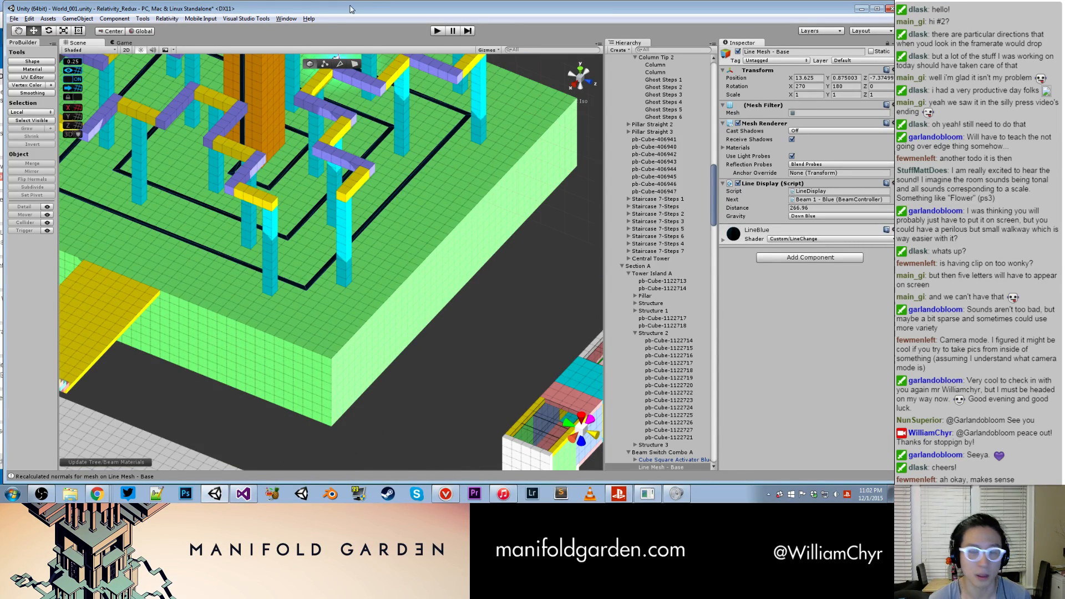
# - Play-test the level, place the blue cube on its square switch to activate the line, and stop the game
pyautogui.click(438, 31)
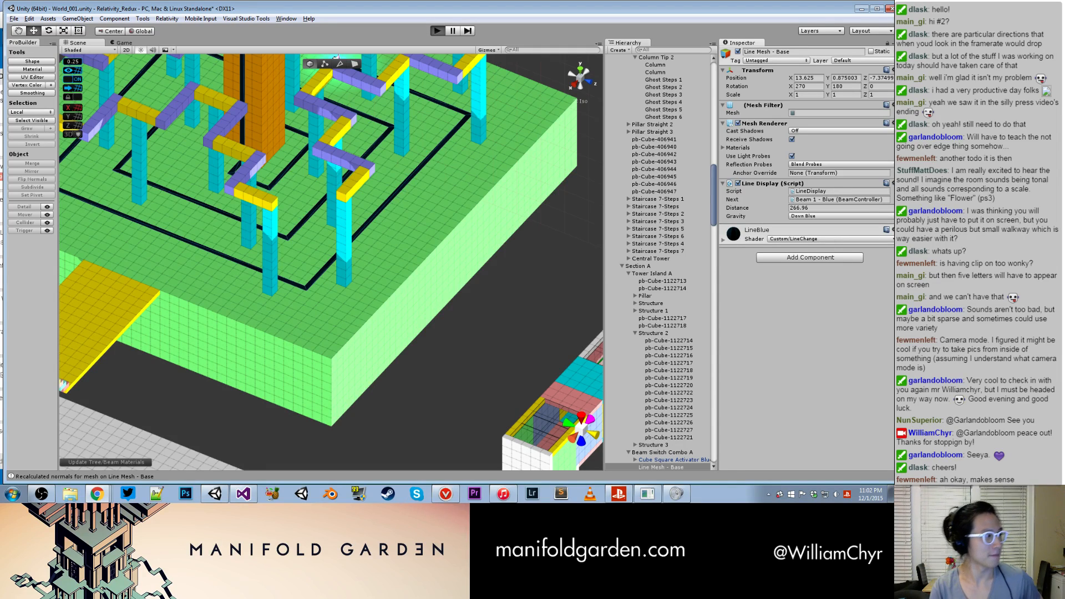
pyautogui.hotkey('ctrl', 'p')
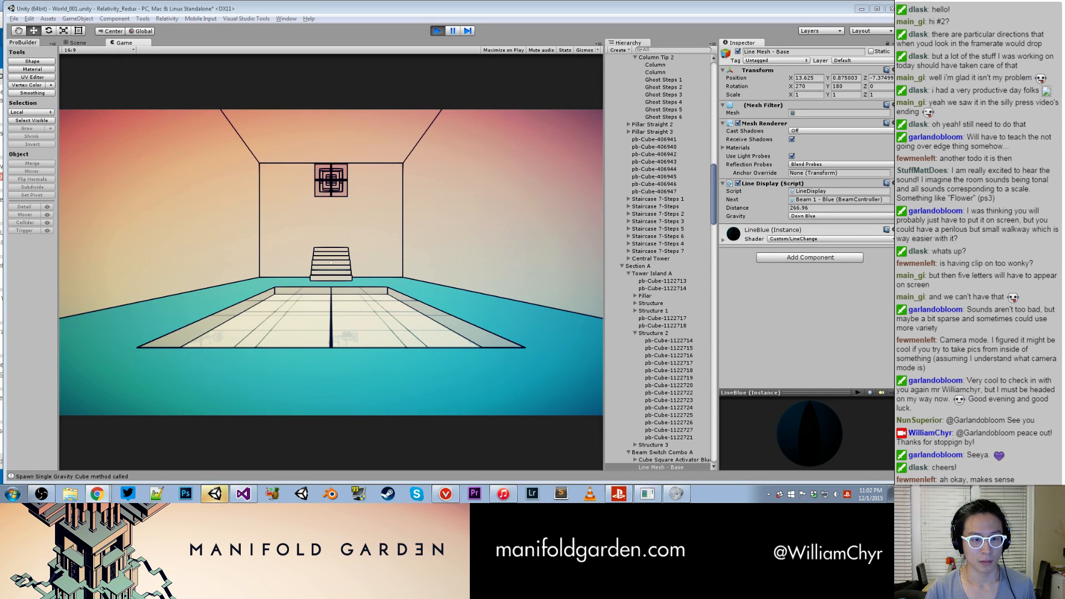
pyautogui.hotkey('alt', 'Tab')
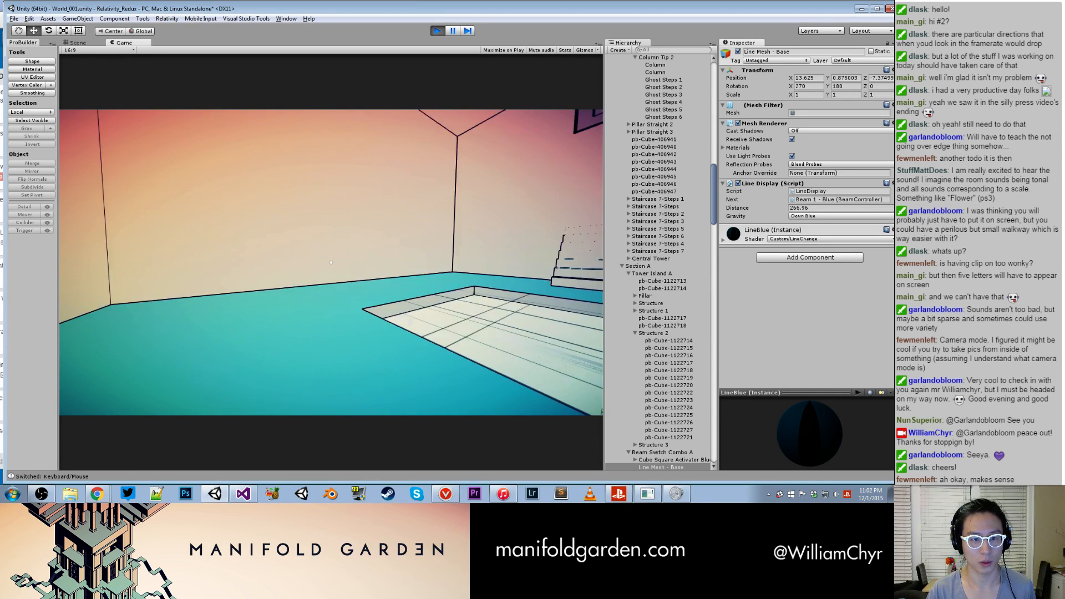
pyautogui.press('`')
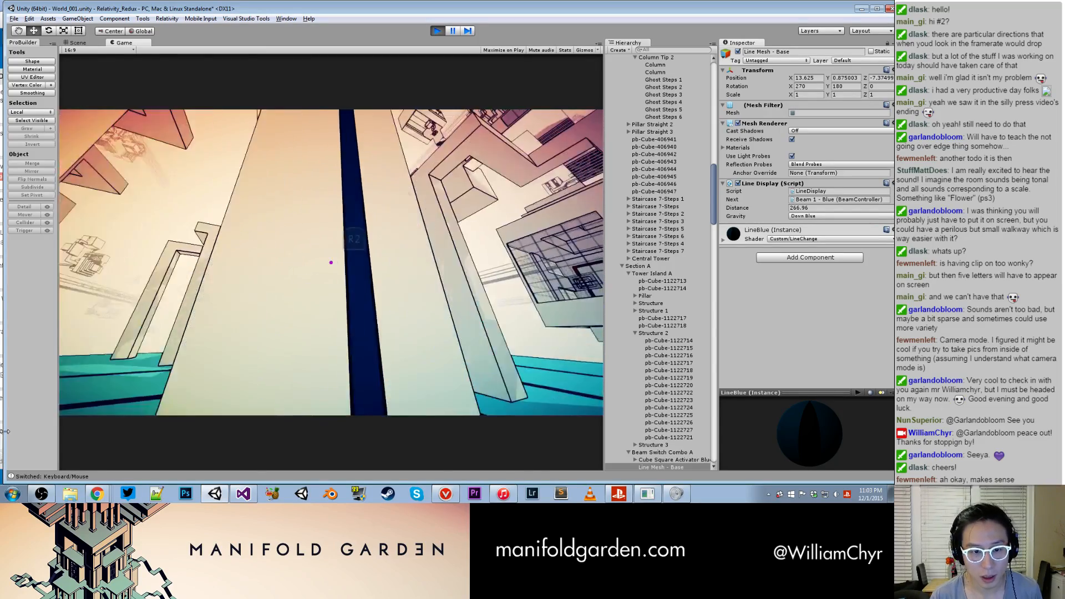
pyautogui.press('space')
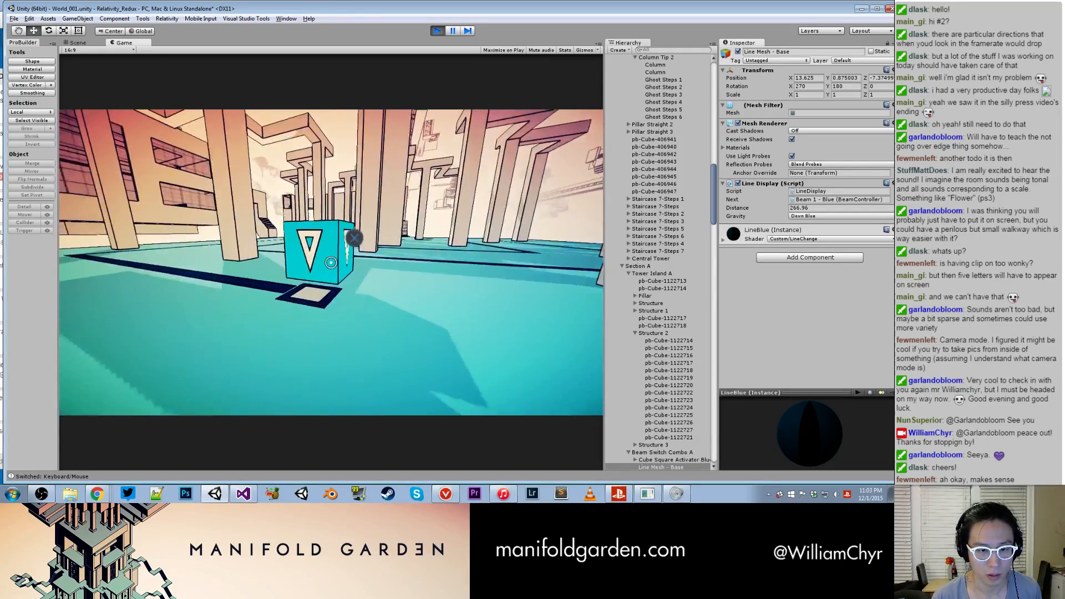
pyautogui.click(331, 263)
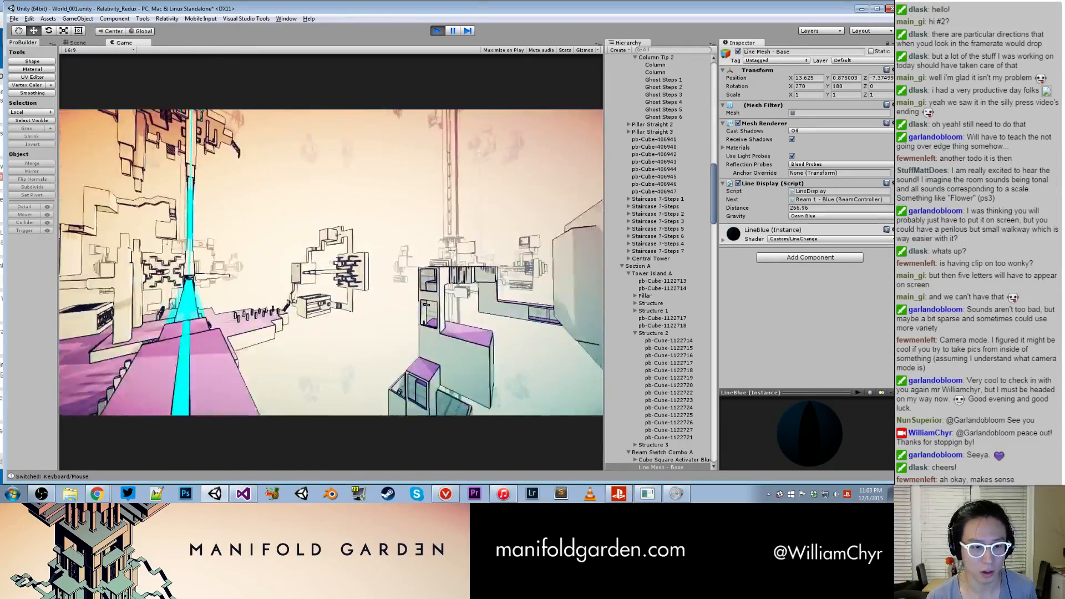
pyautogui.hotkey('ctrl', 'p')
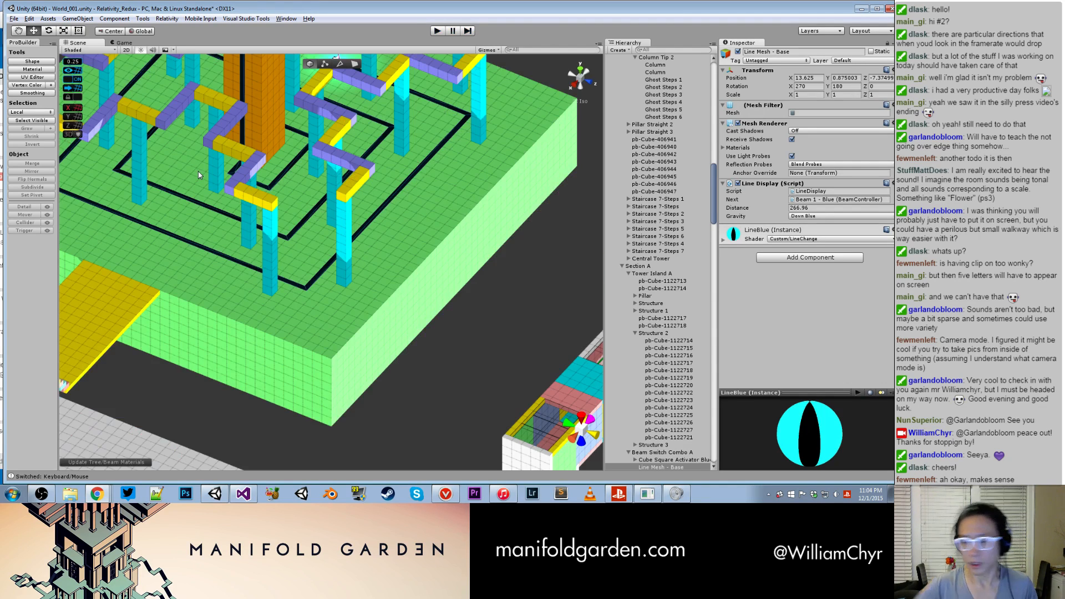
pyautogui.hotkey('ctrl', 'p')
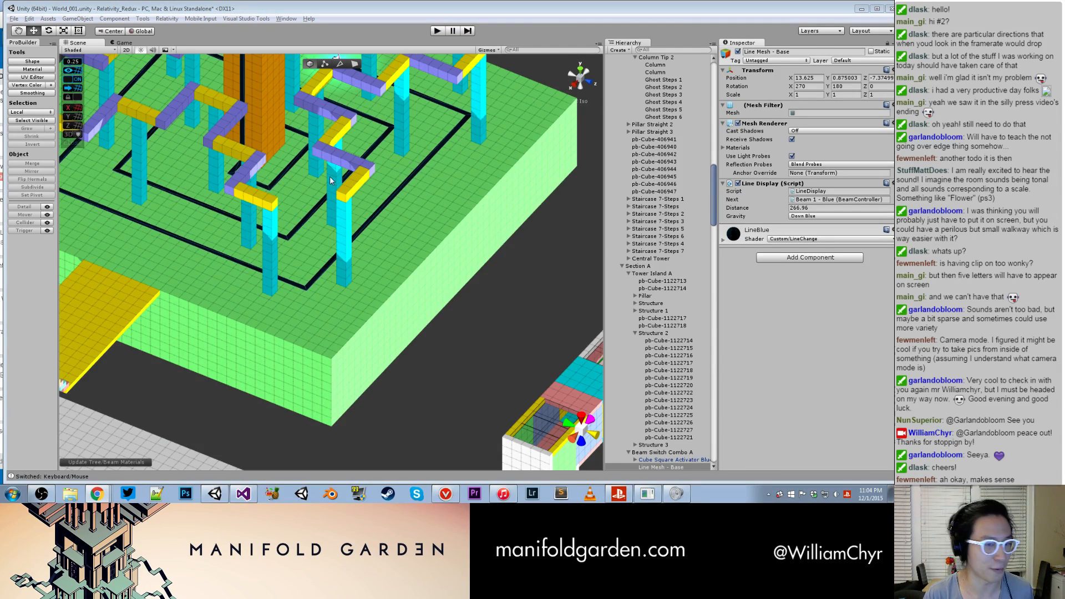
# - Locate and select the Activator Button (Gravity 1) on the yellow path in front of Room A1's door
pyautogui.scroll(-10, 325, 393)
pyautogui.keyDown('alt'); pyautogui.moveTo(305, 361); pyautogui.dragTo(308, 333); pyautogui.keyUp('alt')
pyautogui.moveTo(275, 346); pyautogui.dragTo(203, 244, button='middle')
pyautogui.scroll(8, 203, 244)
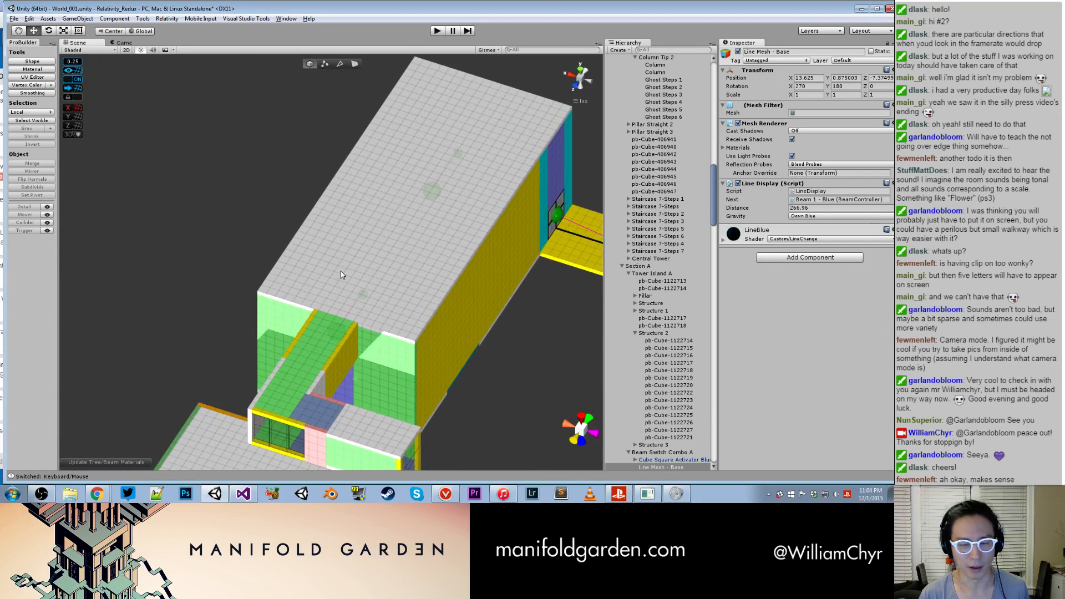
pyautogui.moveTo(388, 286); pyautogui.dragTo(102, 255, button='middle')
pyautogui.scroll(-6, 102, 254)
pyautogui.moveTo(286, 300); pyautogui.dragTo(281, 281, button='middle')
pyautogui.scroll(7, 281, 281)
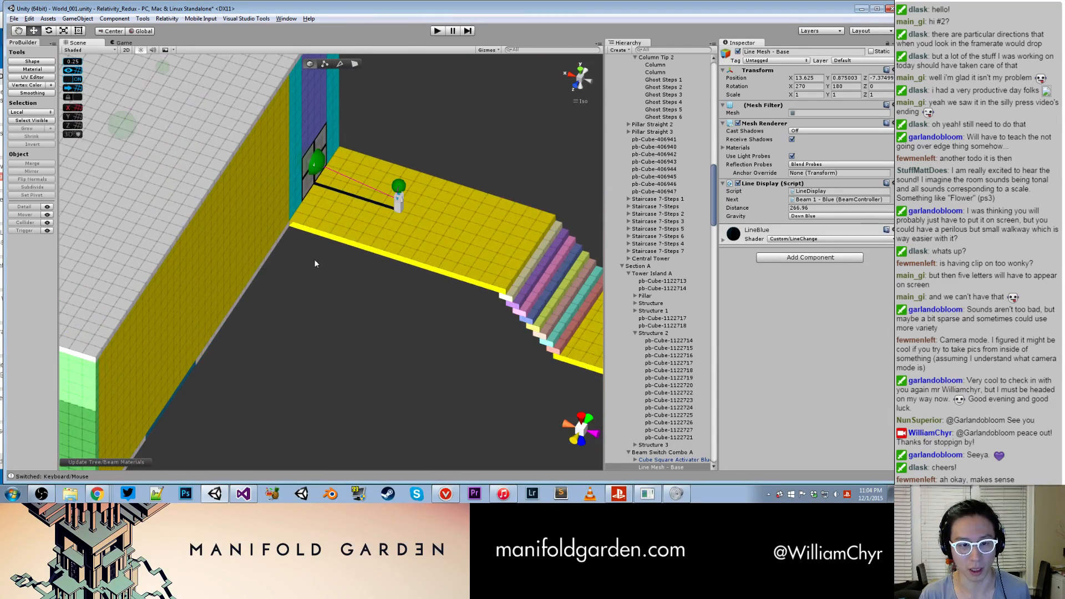
pyautogui.keyDown('alt'); pyautogui.moveTo(314, 259); pyautogui.dragTo(296, 296); pyautogui.keyUp('alt')
pyautogui.moveTo(128, 419); pyautogui.dragTo(254, 237, button='middle')
pyautogui.scroll(-7, 234, 301)
pyautogui.scroll(5, 254, 238)
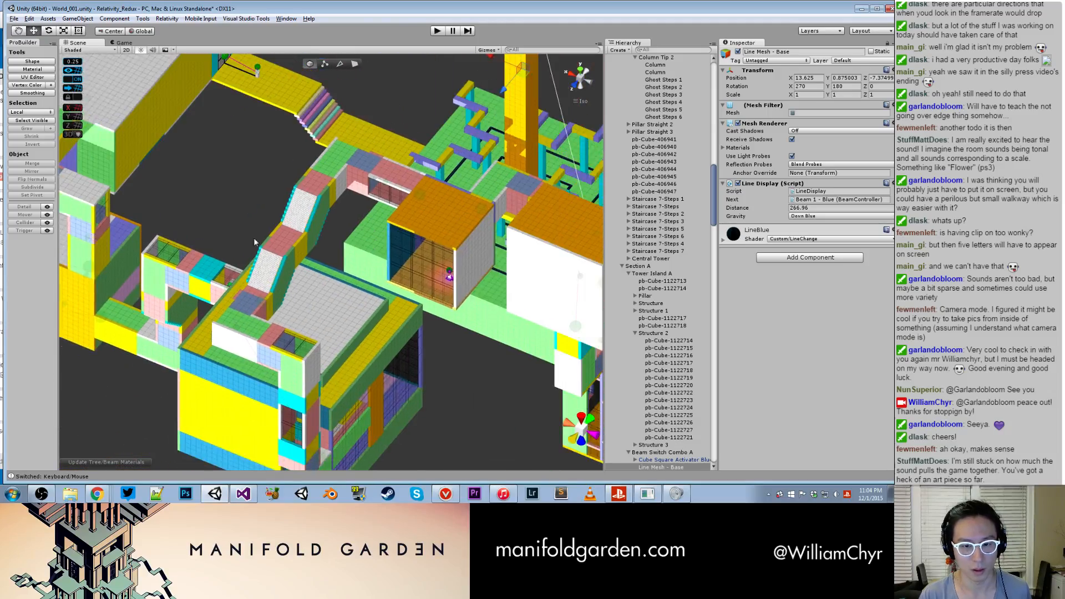
pyautogui.keyDown('alt'); pyautogui.moveTo(254, 237); pyautogui.dragTo(344, 225); pyautogui.keyUp('alt')
pyautogui.scroll(-3, 344, 225)
pyautogui.moveTo(344, 225); pyautogui.dragTo(423, 173, button='middle')
pyautogui.scroll(-4, 355, 311)
pyautogui.moveTo(222, 344); pyautogui.dragTo(386, 361)
pyautogui.scroll(6, 387, 366)
pyautogui.scroll(3, 386, 366)
pyautogui.moveTo(387, 366); pyautogui.dragTo(468, 211, button='middle')
pyautogui.scroll(-5, 351, 261)
pyautogui.keyDown('alt'); pyautogui.moveTo(352, 261); pyautogui.dragTo(458, 307); pyautogui.keyUp('alt')
pyautogui.scroll(2, 436, 273)
pyautogui.click(458, 312)
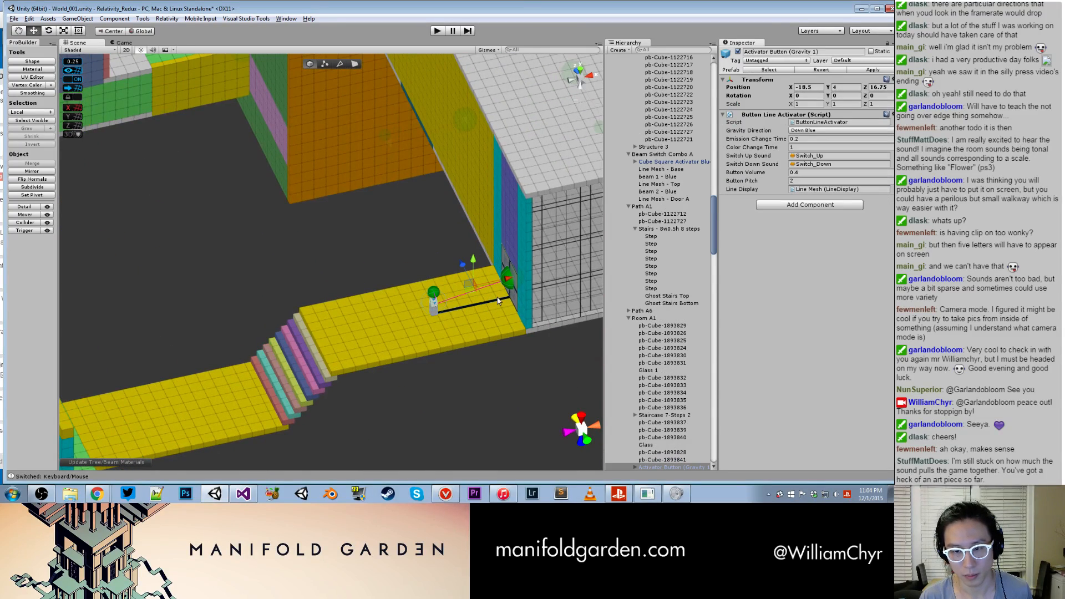
# - Fix the normals on the activator button's Line Mesh and apply the button's changes to its prefab
pyautogui.click(636, 271)
pyautogui.doubleClick(658, 287)
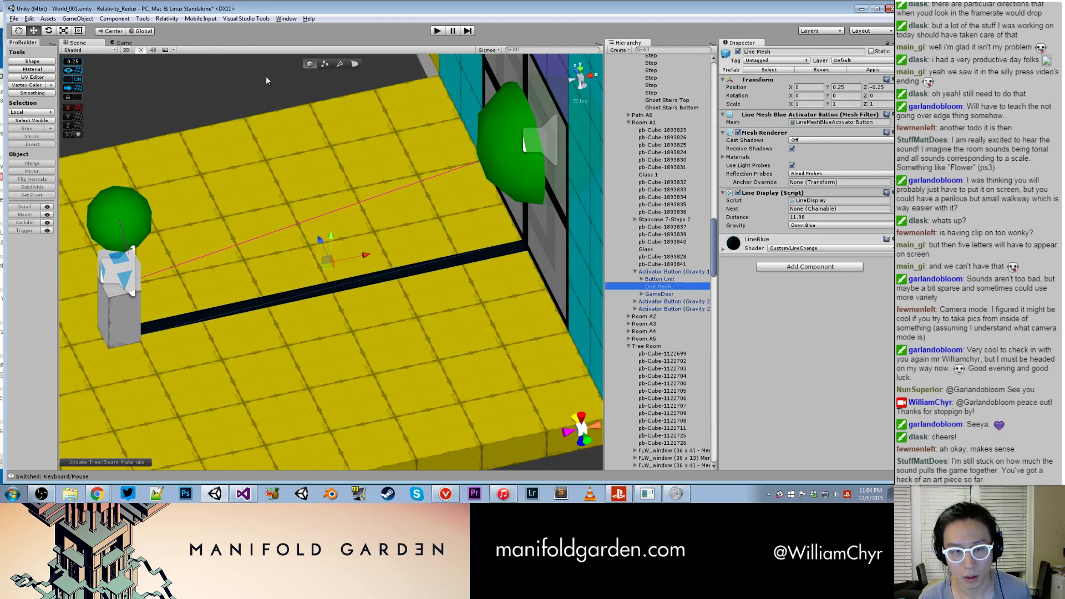
pyautogui.click(167, 19)
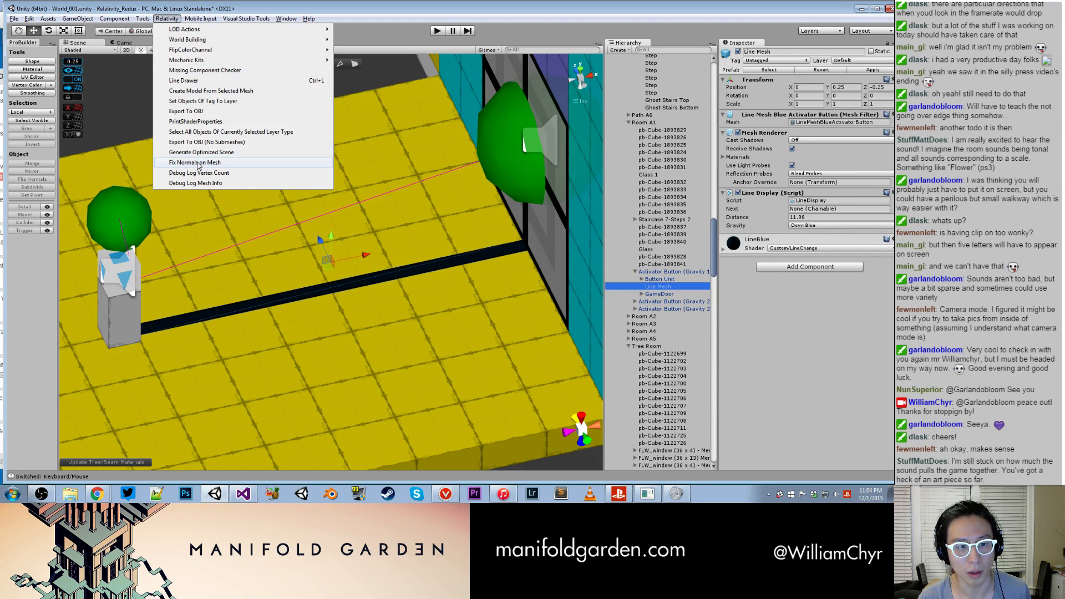
pyautogui.click(198, 162)
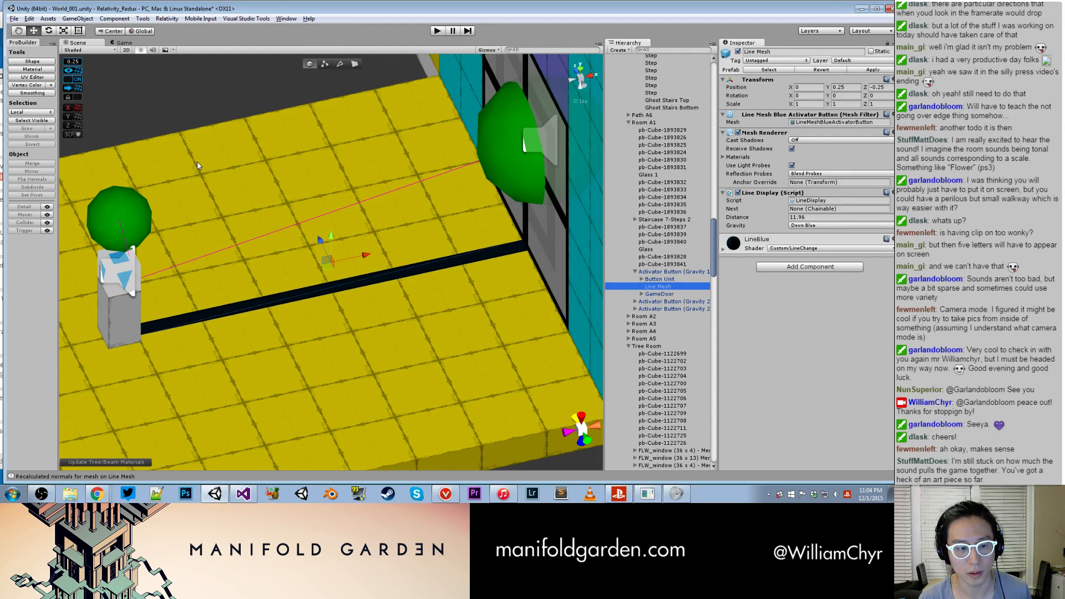
pyautogui.click(654, 272)
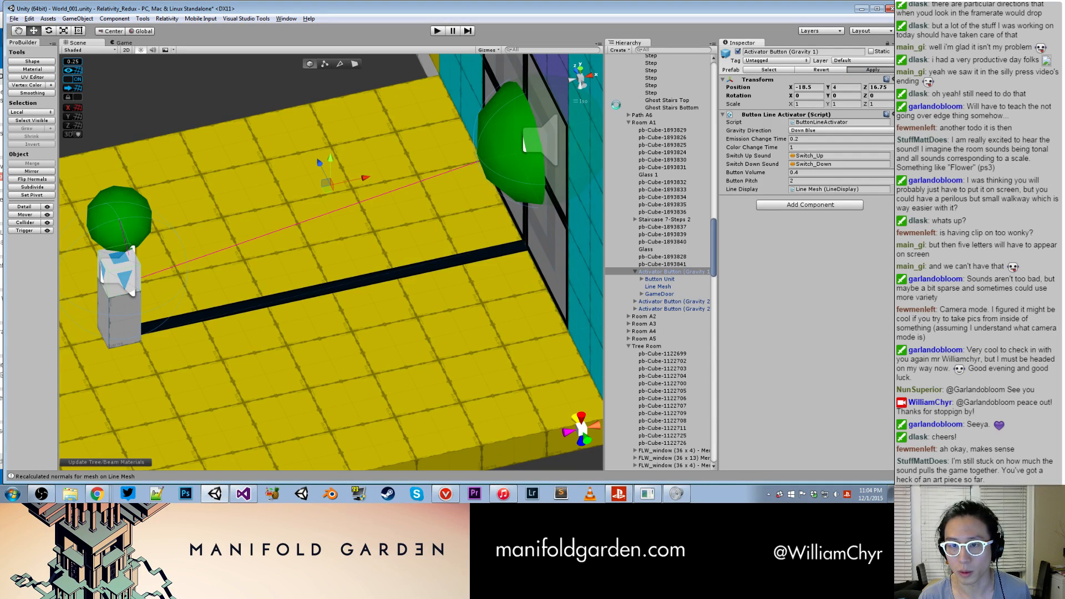
pyautogui.keyDown('alt'); pyautogui.moveTo(530, 121); pyautogui.dragTo(383, 123); pyautogui.keyUp('alt')
pyautogui.moveTo(384, 117); pyautogui.dragTo(262, 158, button='middle')
pyautogui.keyDown('alt'); pyautogui.moveTo(262, 158); pyautogui.dragTo(391, 199); pyautogui.keyUp('alt')
pyautogui.moveTo(391, 199); pyautogui.dragTo(387, 392, button='middle')
pyautogui.keyDown('alt'); pyautogui.moveTo(416, 167); pyautogui.dragTo(405, 233); pyautogui.keyUp('alt')
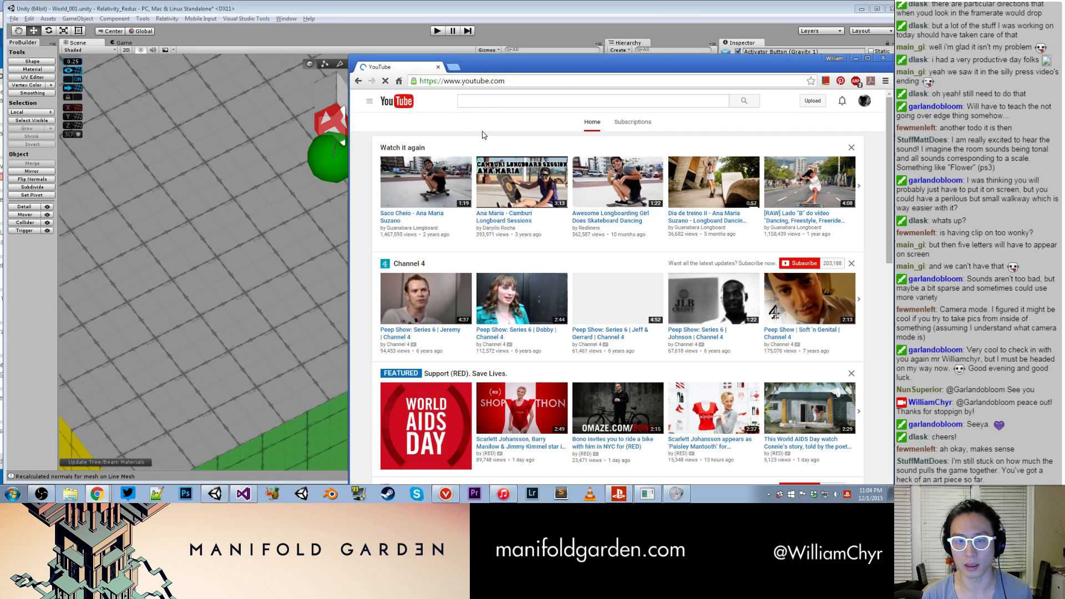
# - Switch to YouTube in the browser and search for "william basinski"
pyautogui.click(494, 102)
pyautogui.write('william basinski')
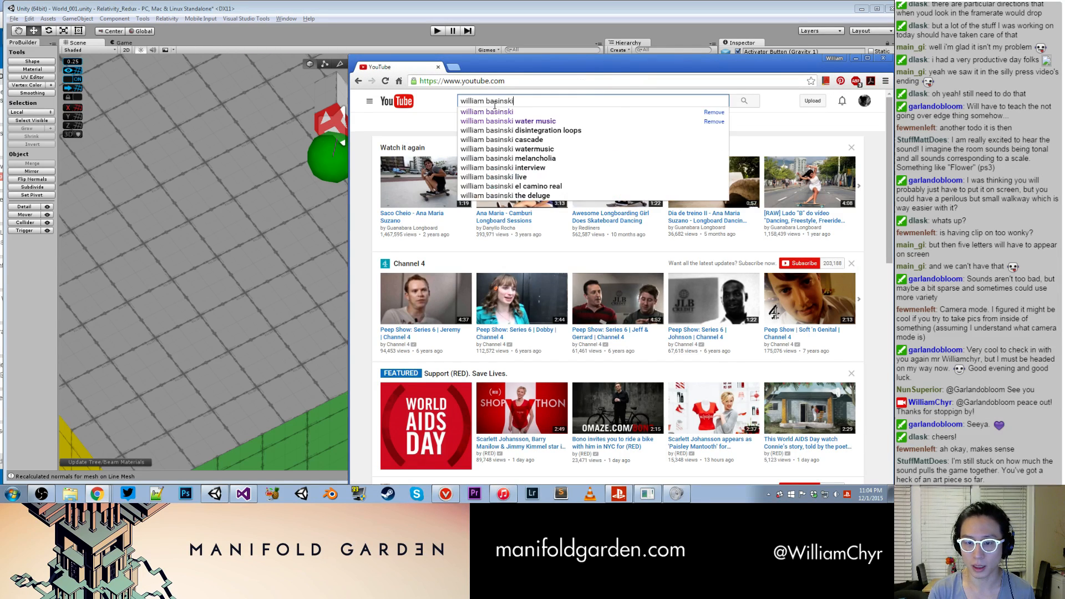
pyautogui.press('Return')
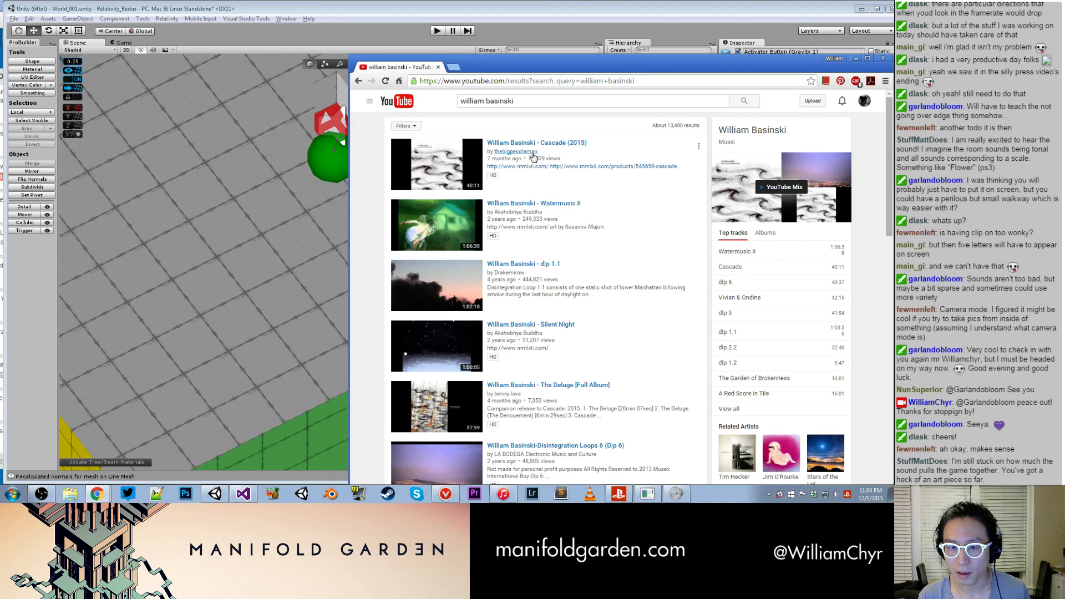
# - Play the video "William Basinski - d|p 1.1", skip ahead to near its end, and return to the beginning
pyautogui.click(549, 264)
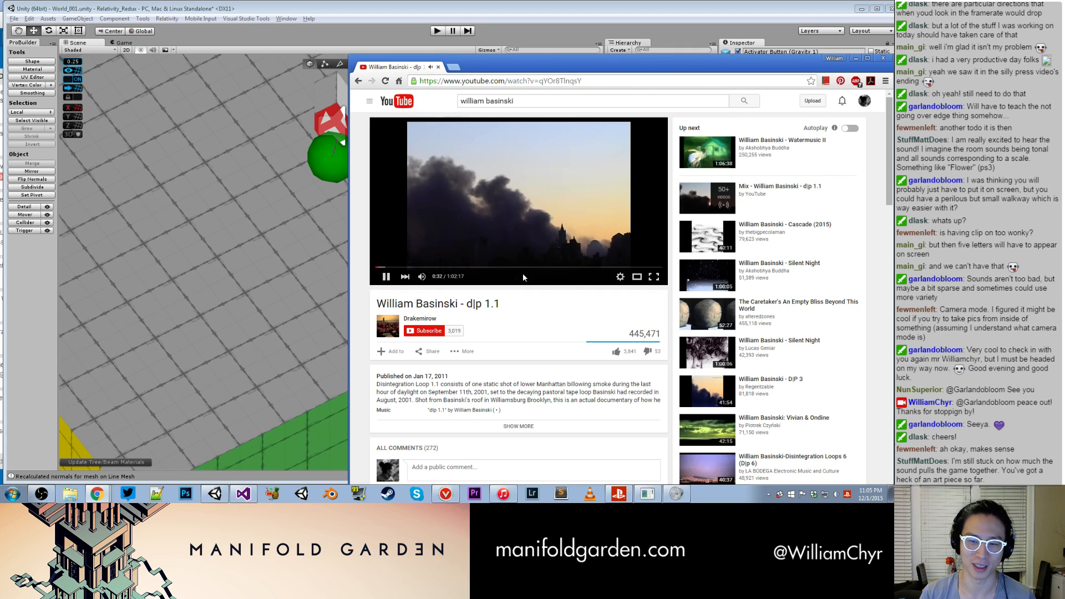
pyautogui.click(618, 268)
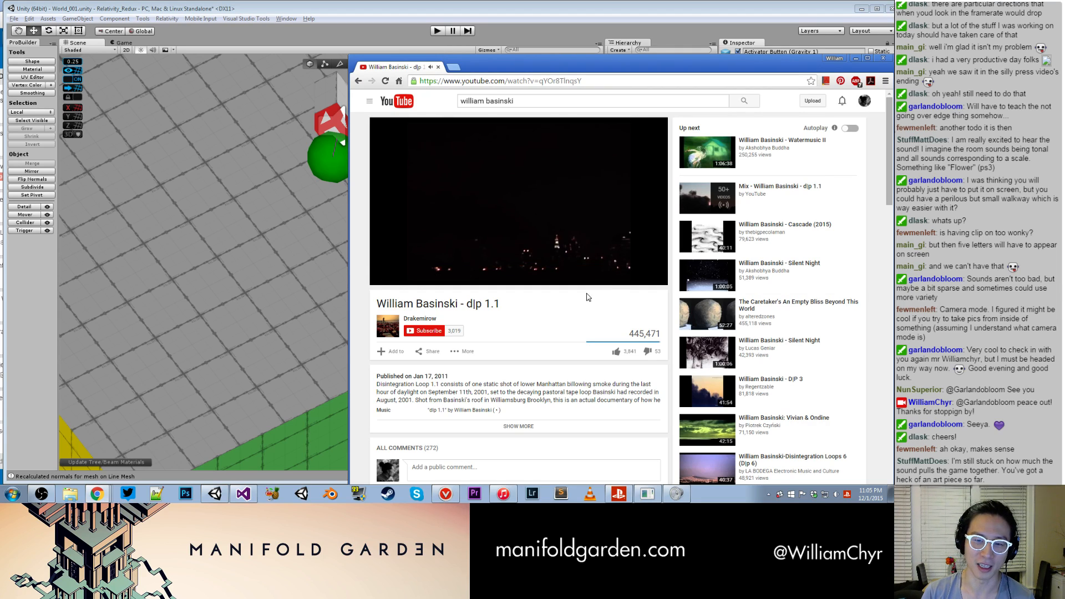
pyautogui.moveTo(547, 285)
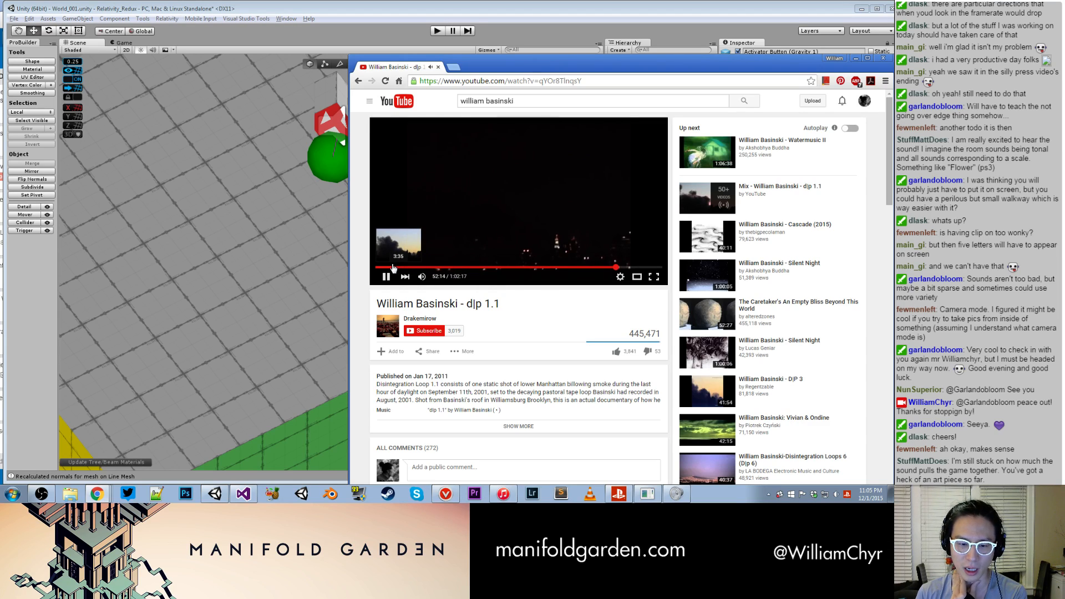
pyautogui.moveTo(395, 268); pyautogui.dragTo(368, 268)
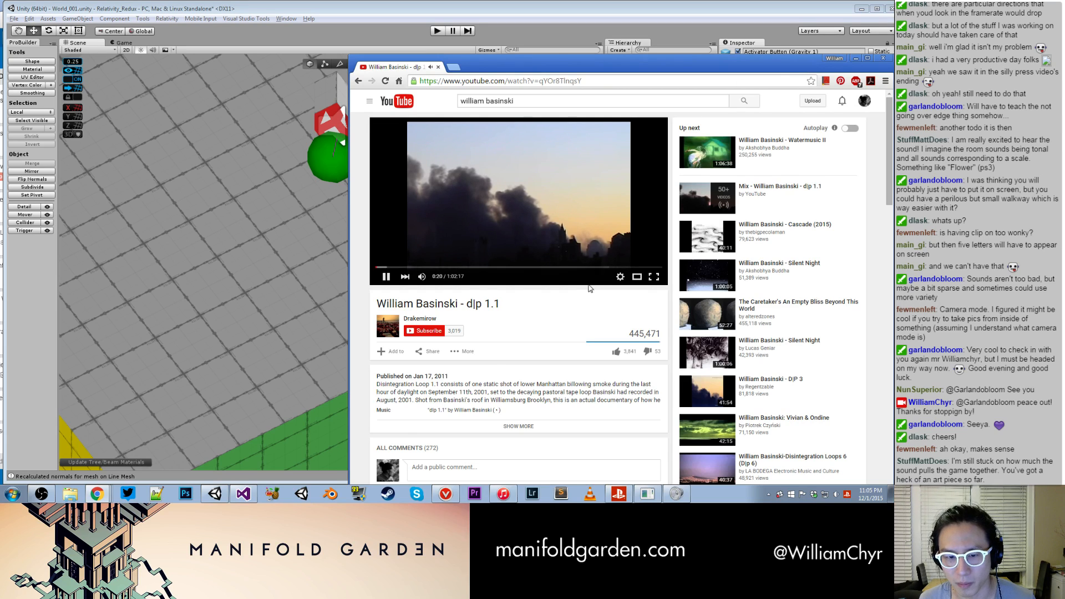
# - Skim the video's comments, then move the browser window off the Unity editor while the music keeps playing
pyautogui.scroll(-3, 578, 297)
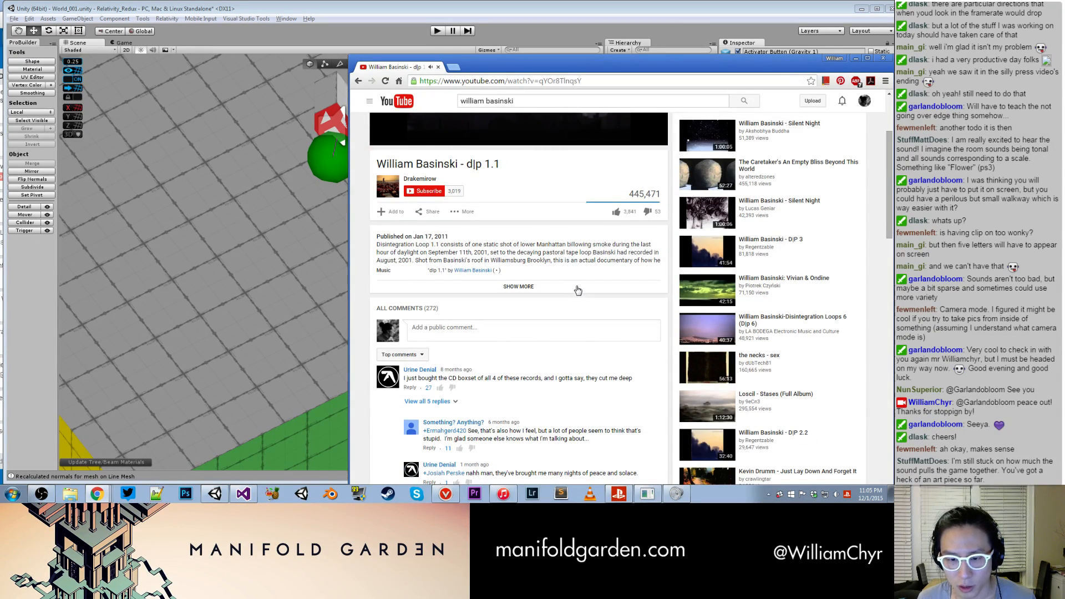
pyautogui.scroll(-3, 581, 276)
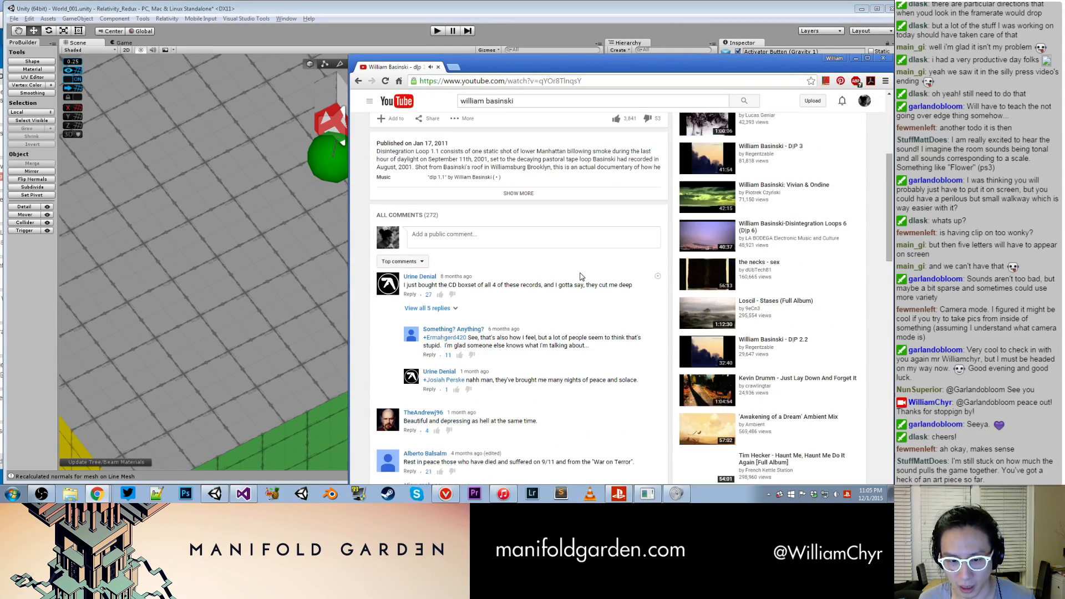
pyautogui.scroll(-3, 580, 275)
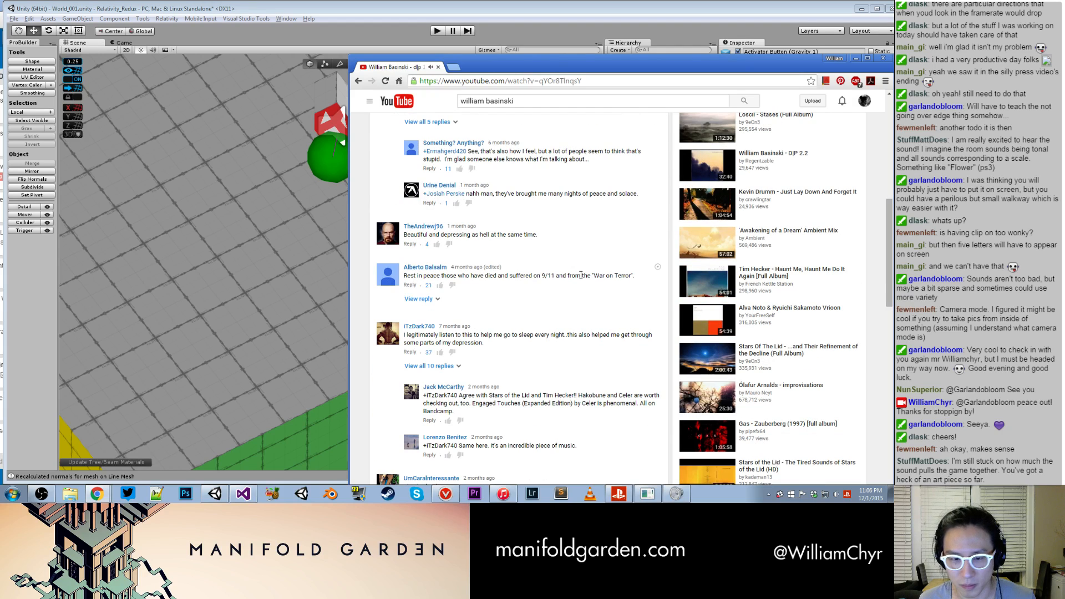
pyautogui.scroll(10, 581, 275)
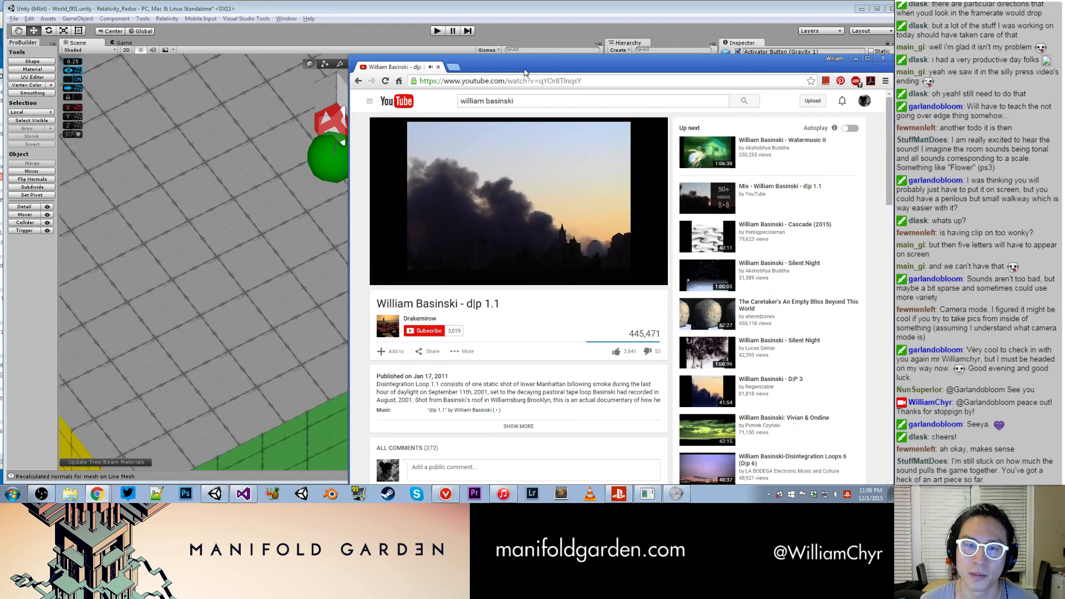
pyautogui.moveTo(524, 70); pyautogui.dragTo(533, 70)
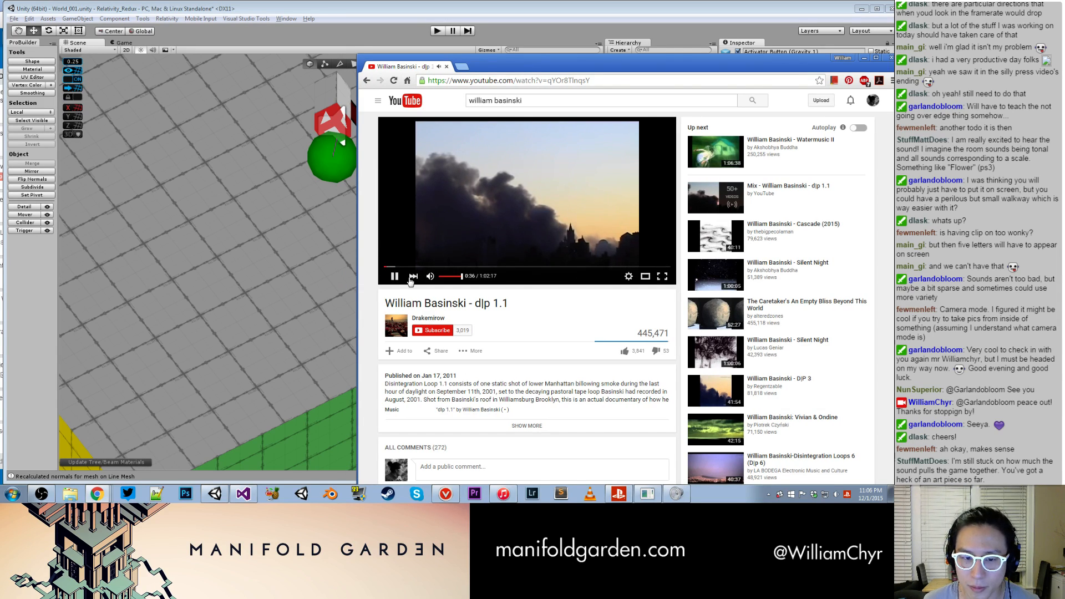
pyautogui.moveTo(548, 72); pyautogui.dragTo(1064, 77)
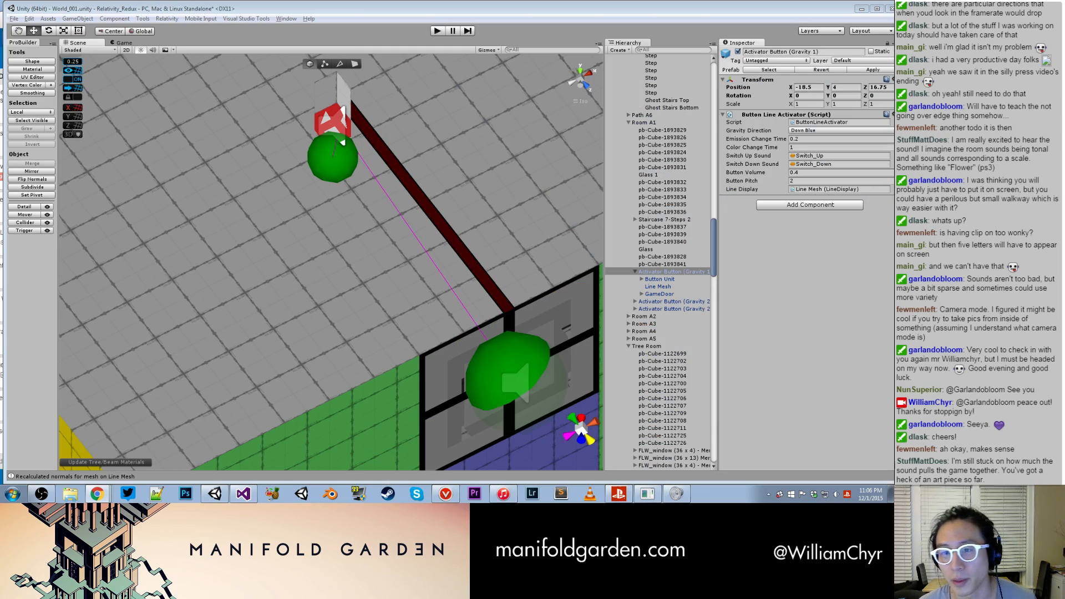
# - Fix the normals on the Line Mesh of Room A1's red Activator Button (Gravity 2) and apply the button's changes to its prefab
pyautogui.keyDown('alt'); pyautogui.moveTo(533, 137); pyautogui.dragTo(263, 164); pyautogui.keyUp('alt')
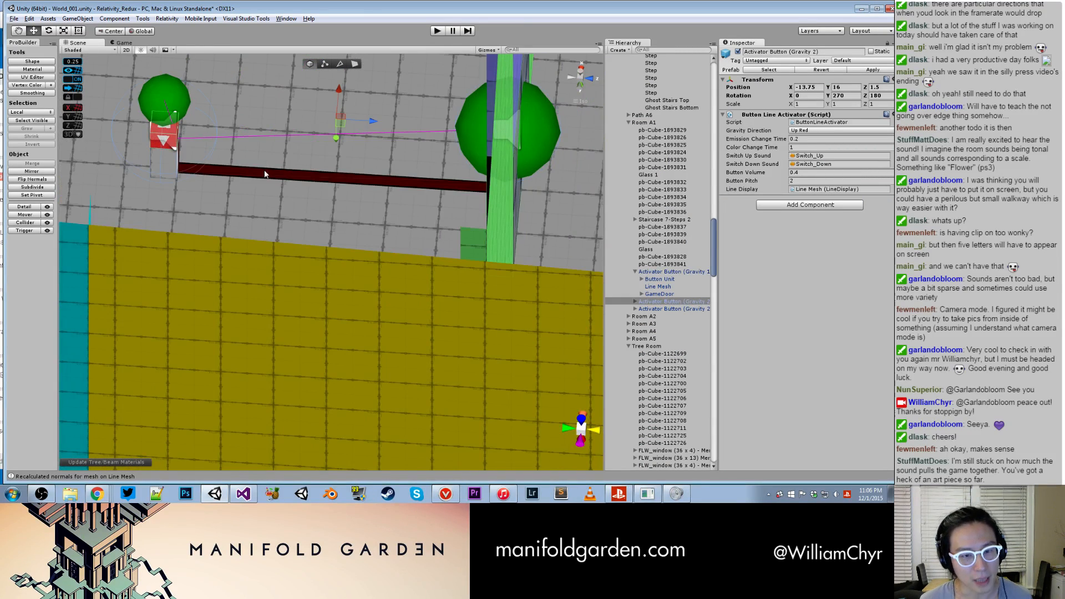
pyautogui.click(633, 301)
pyautogui.click(663, 316)
pyautogui.keyDown('alt'); pyautogui.moveTo(411, 174); pyautogui.dragTo(474, 222); pyautogui.keyUp('alt')
pyautogui.moveTo(474, 222); pyautogui.dragTo(322, 296, button='middle')
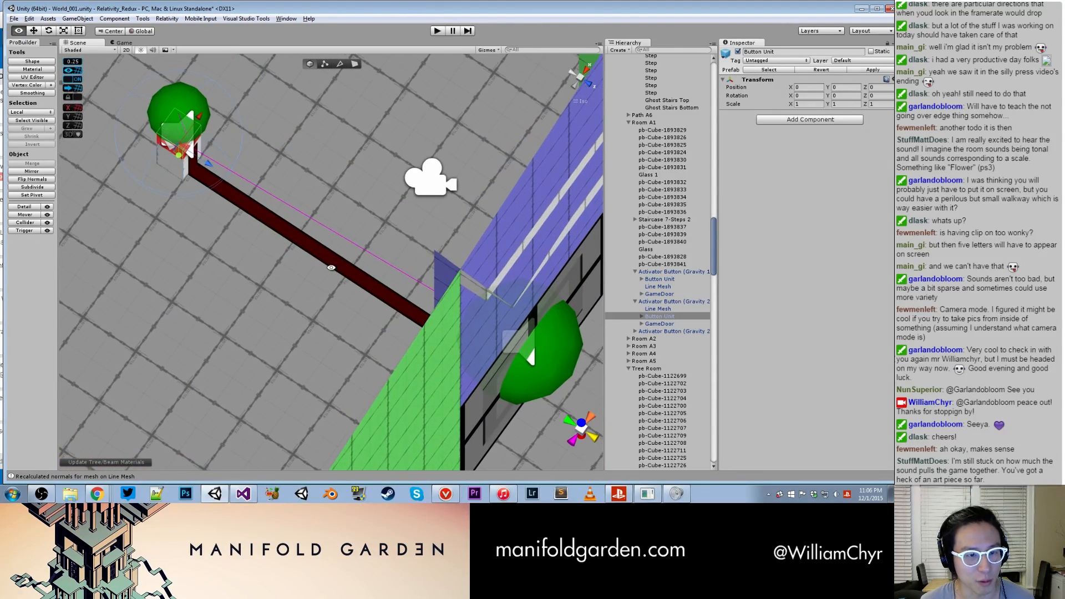
pyautogui.keyDown('alt'); pyautogui.moveTo(323, 295); pyautogui.dragTo(321, 215); pyautogui.keyUp('alt')
pyautogui.click(158, 20)
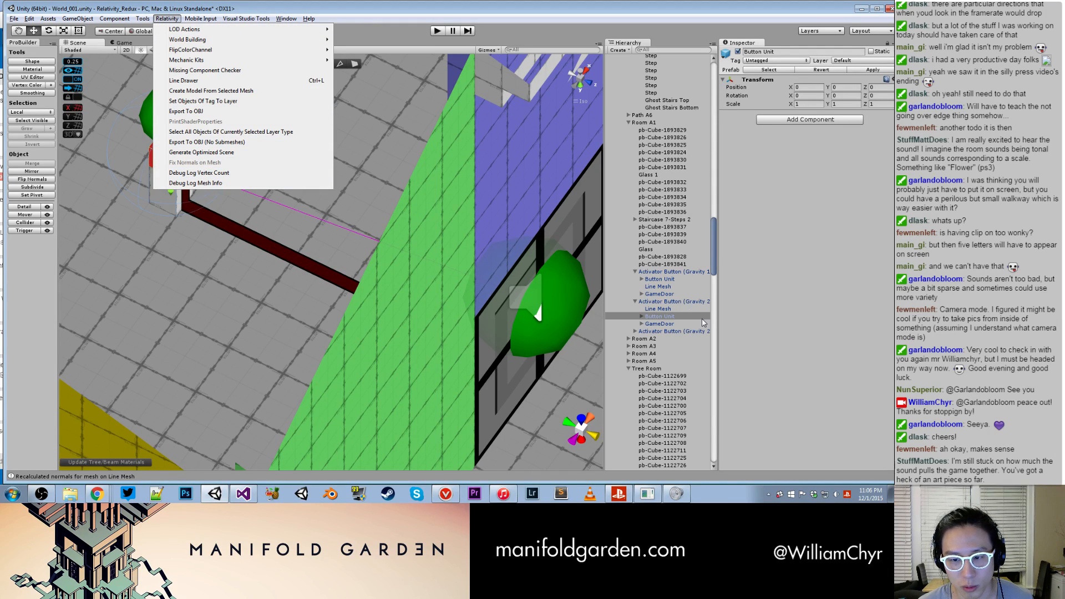
pyautogui.click(638, 310)
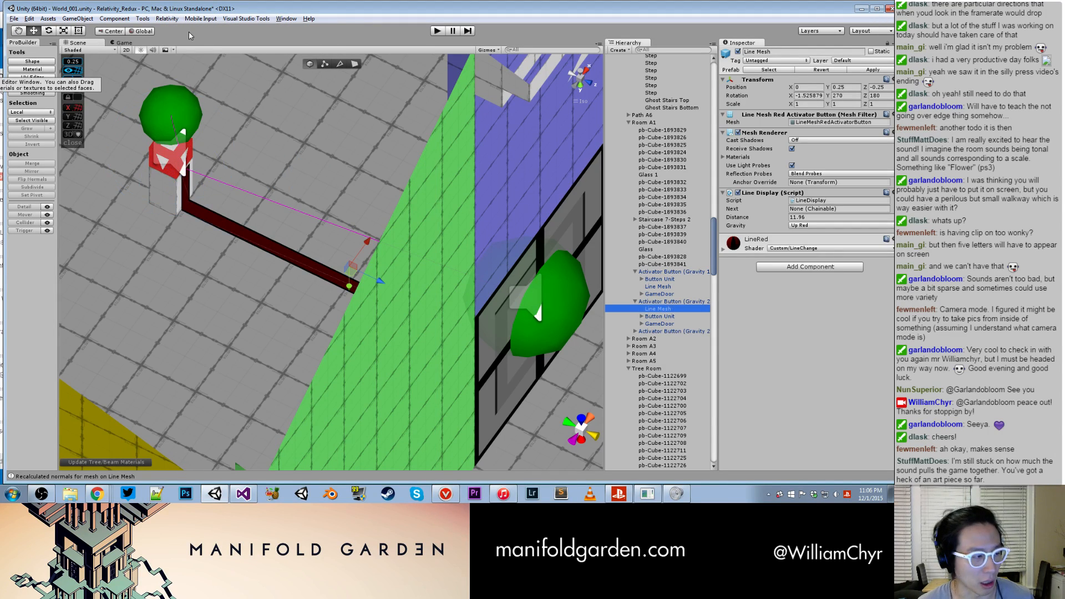
pyautogui.click(167, 19)
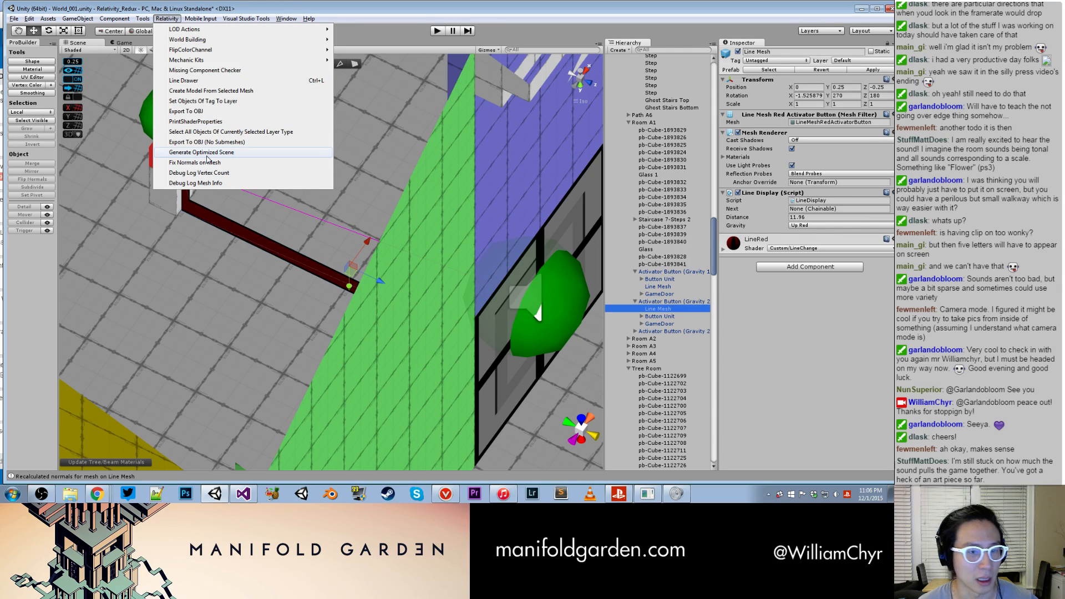
pyautogui.click(211, 163)
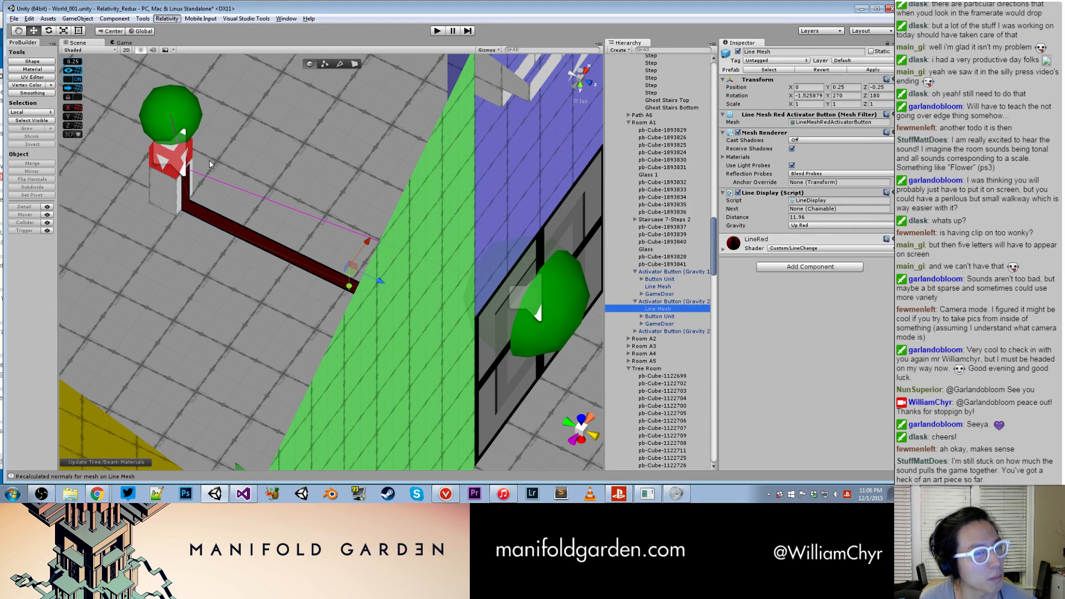
pyautogui.click(692, 301)
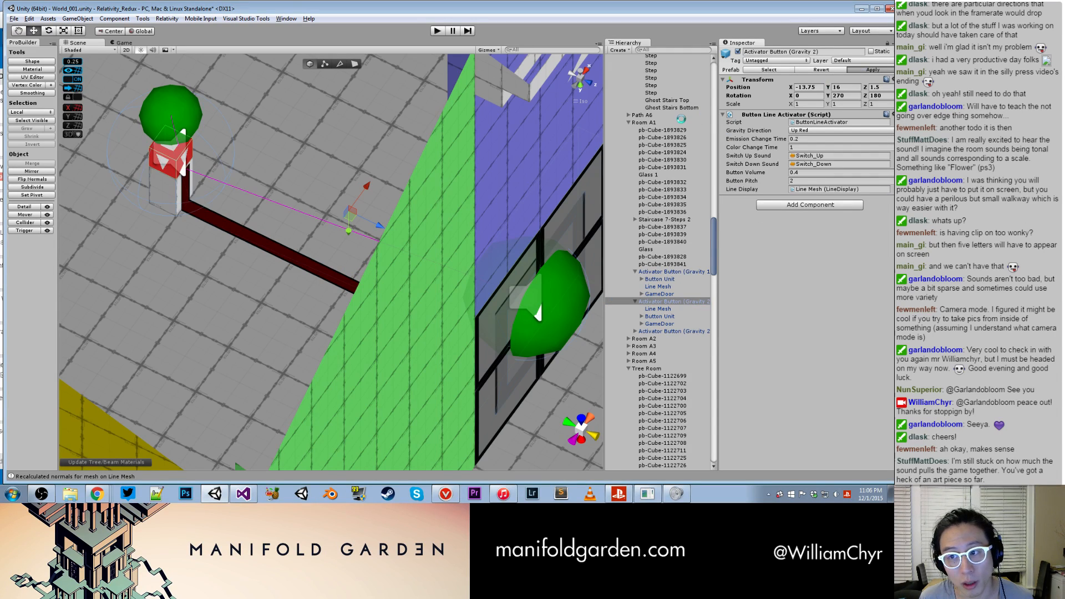
# - Locate the Tunnel - Straight (FD) section of Tunnel A1 - A2 that encloses the purple activator button and deactivate it
pyautogui.scroll(-10, 504, 225)
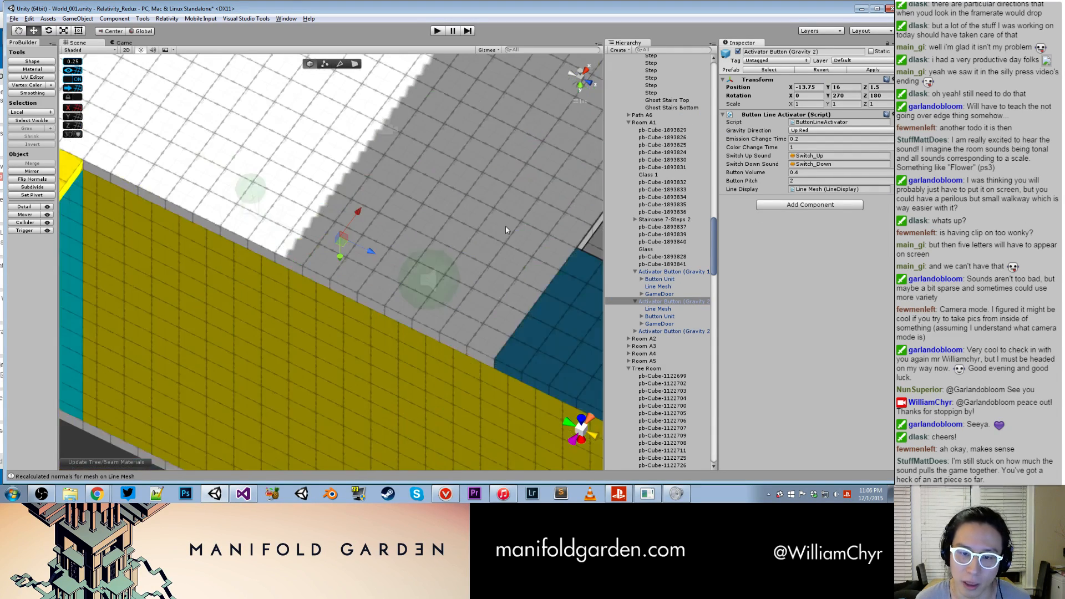
pyautogui.moveTo(497, 243); pyautogui.dragTo(267, 255, button='middle')
pyautogui.keyDown('alt'); pyautogui.moveTo(267, 254); pyautogui.dragTo(421, 232); pyautogui.keyUp('alt')
pyautogui.scroll(-5, 358, 212)
pyautogui.scroll(-3, 356, 214)
pyautogui.scroll(-4, 402, 240)
pyautogui.scroll(5, 427, 221)
pyautogui.moveTo(434, 212); pyautogui.dragTo(435, 373, button='middle')
pyautogui.click(434, 219)
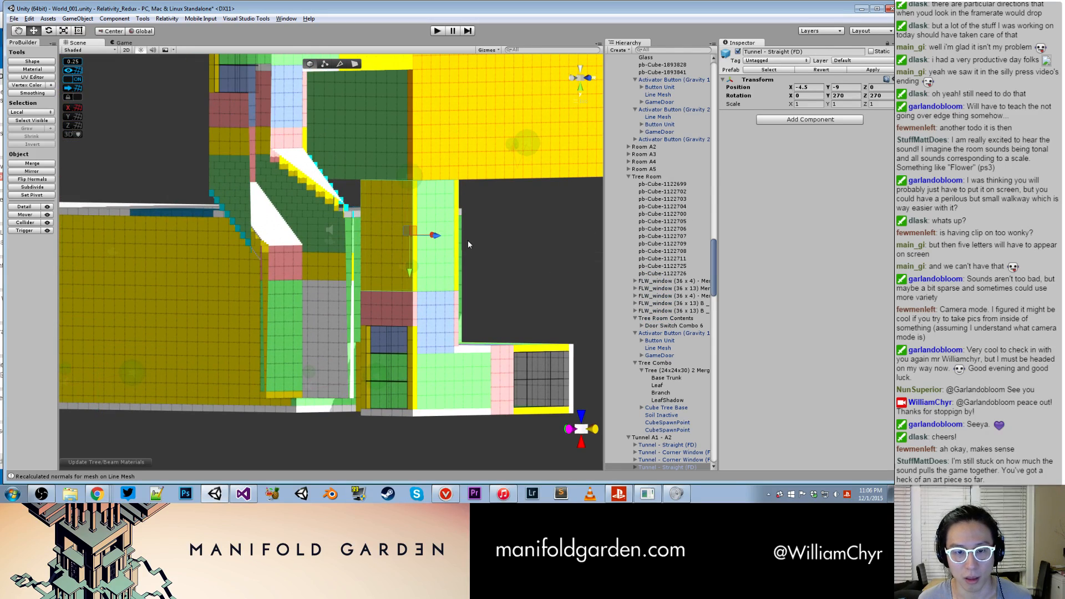
pyautogui.click(738, 51)
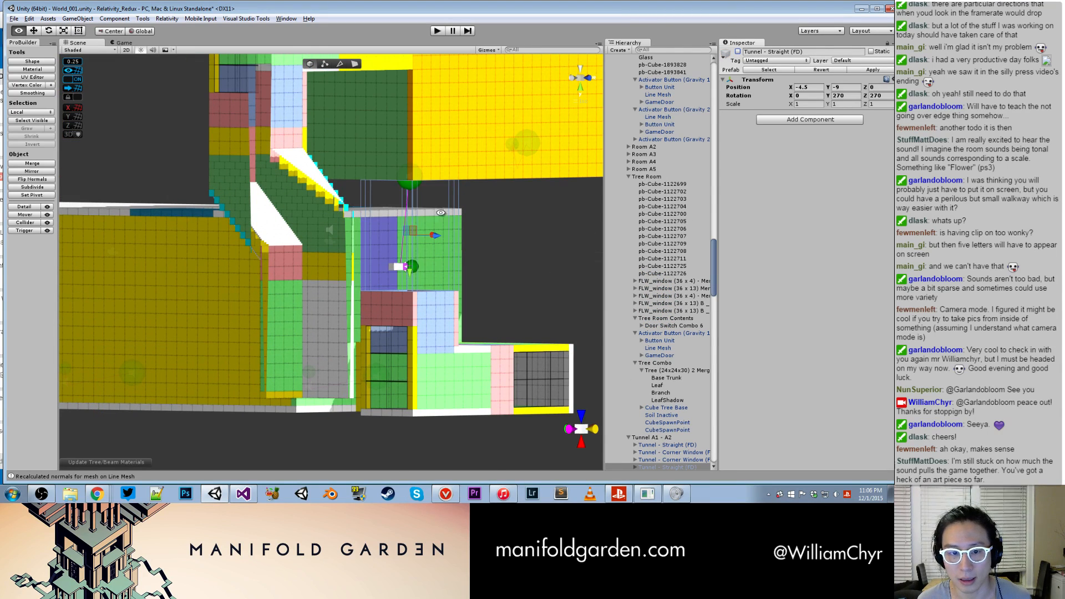
# - Fix the normals on the Line Mesh of the purple Activator Button (Gravity 6) in Room A2
pyautogui.keyDown('alt'); pyautogui.moveTo(441, 212); pyautogui.dragTo(530, 209); pyautogui.keyUp('alt')
pyautogui.scroll(3, 388, 213)
pyautogui.keyDown('alt'); pyautogui.moveTo(247, 215); pyautogui.dragTo(370, 229); pyautogui.keyUp('alt')
pyautogui.scroll(-4, 371, 229)
pyautogui.moveTo(132, 248); pyautogui.dragTo(363, 258, button='middle')
pyautogui.scroll(2, 363, 259)
pyautogui.keyDown('alt'); pyautogui.moveTo(355, 264); pyautogui.dragTo(314, 271); pyautogui.keyUp('alt')
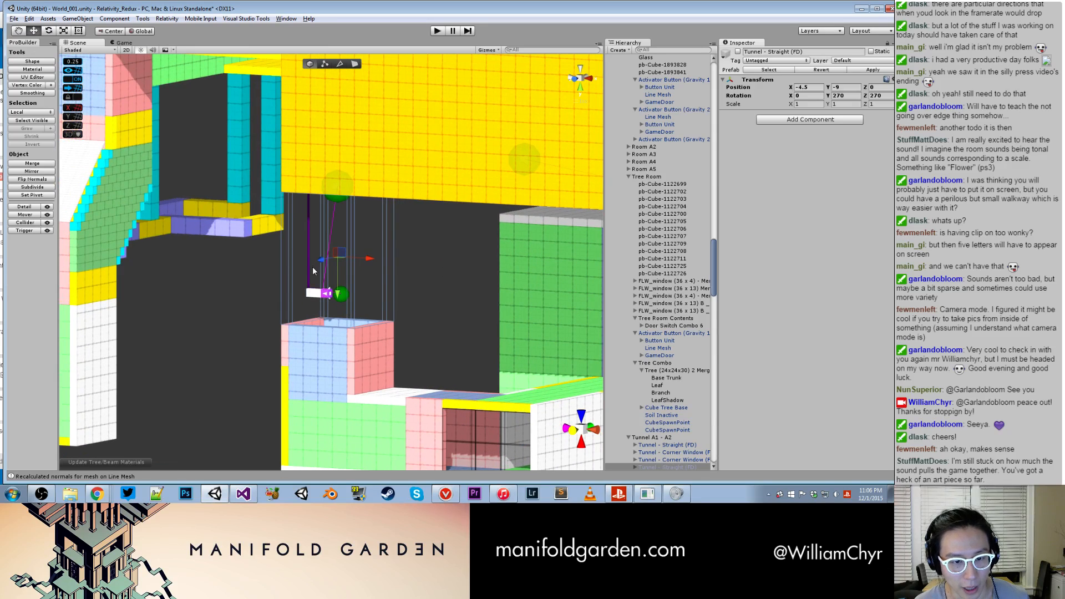
pyautogui.click(309, 258)
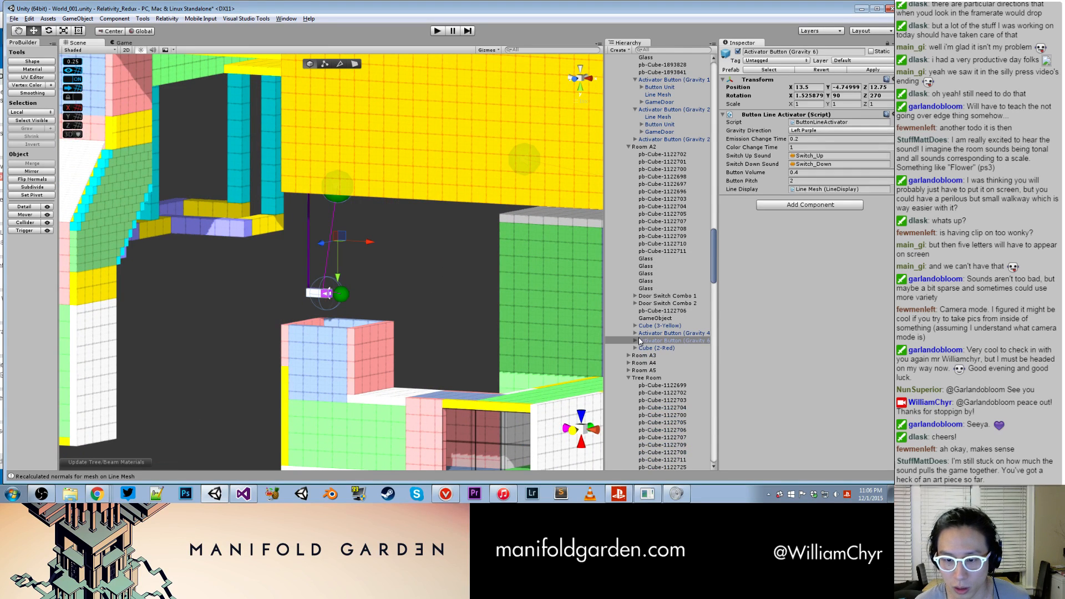
pyautogui.click(657, 364)
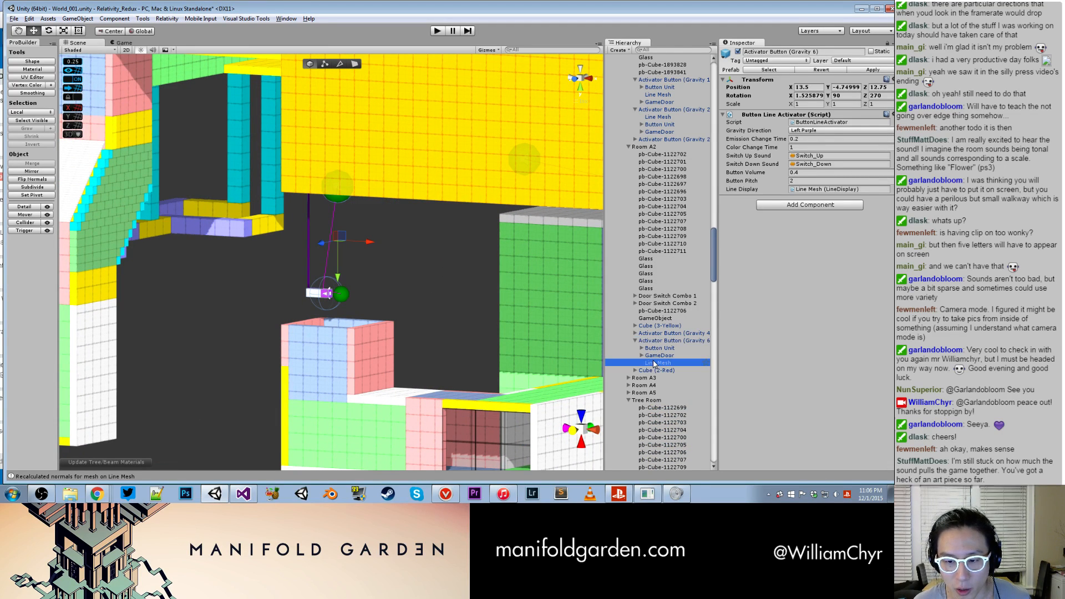
pyautogui.click(167, 19)
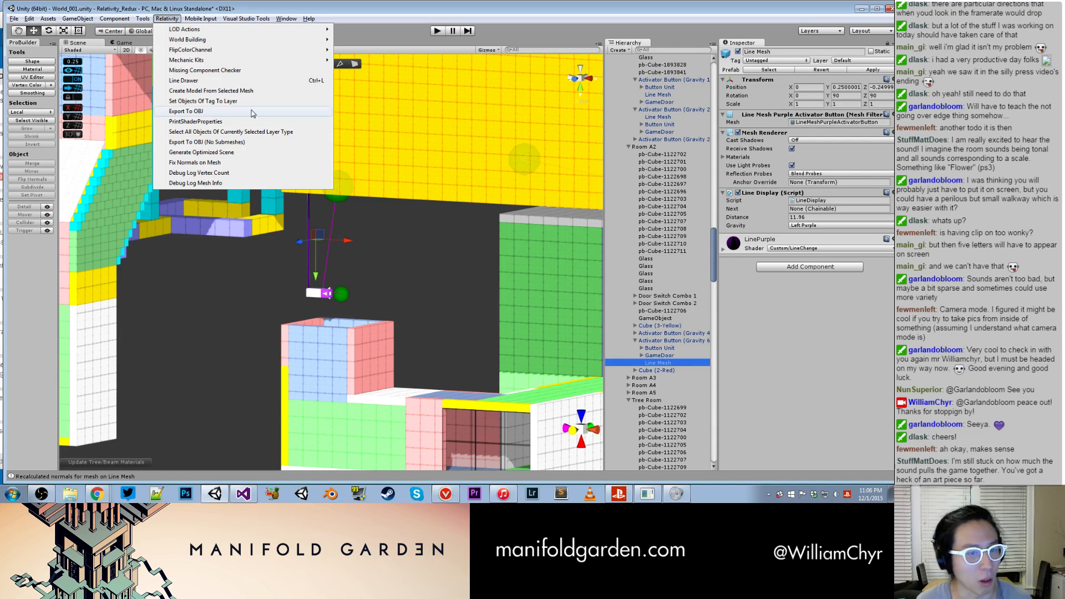
pyautogui.click(218, 162)
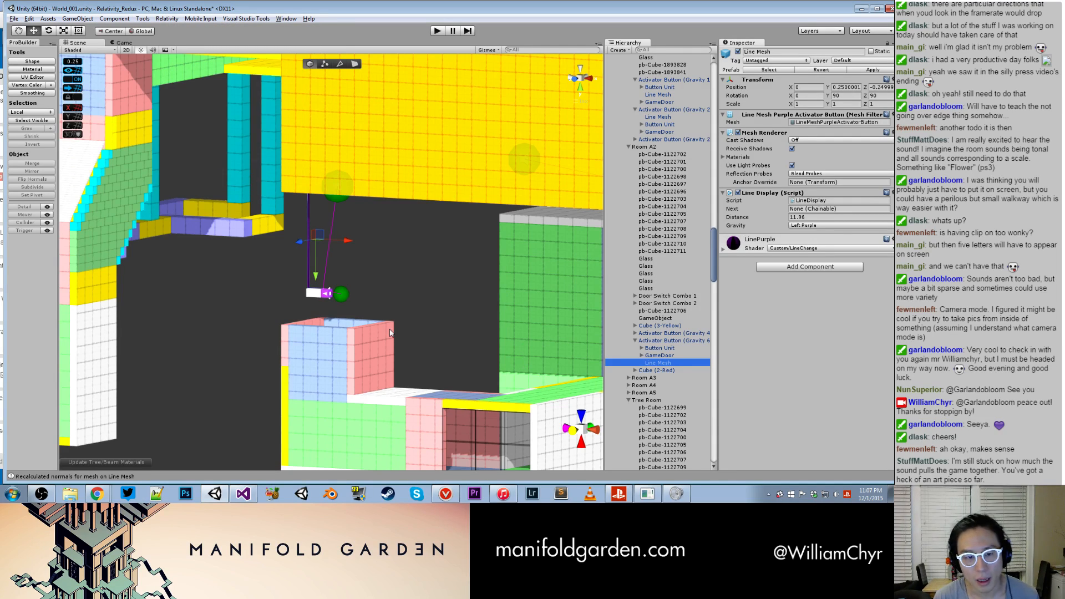
# - Reactivate the hidden Tunnel - Straight (FD) section of Tunnel A1 - A2
pyautogui.scroll(-10, 638, 225)
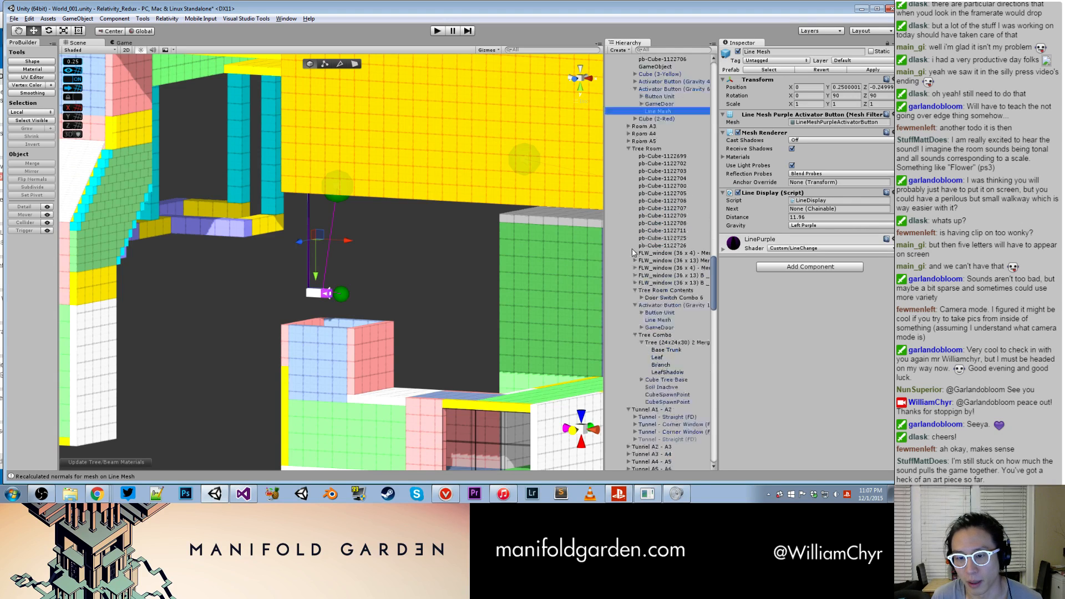
pyautogui.click(664, 412)
pyautogui.click(738, 52)
pyautogui.click(406, 248)
# - Fix the normals on the Line Mesh of Room A2's green Activator Button (Gravity 4) and select the parent button
pyautogui.keyDown('alt'); pyautogui.moveTo(406, 245); pyautogui.dragTo(504, 302); pyautogui.keyUp('alt')
pyautogui.scroll(-3, 288, 265)
pyautogui.scroll(12, 494, 282)
pyautogui.moveTo(504, 301); pyautogui.dragTo(364, 352, button='middle')
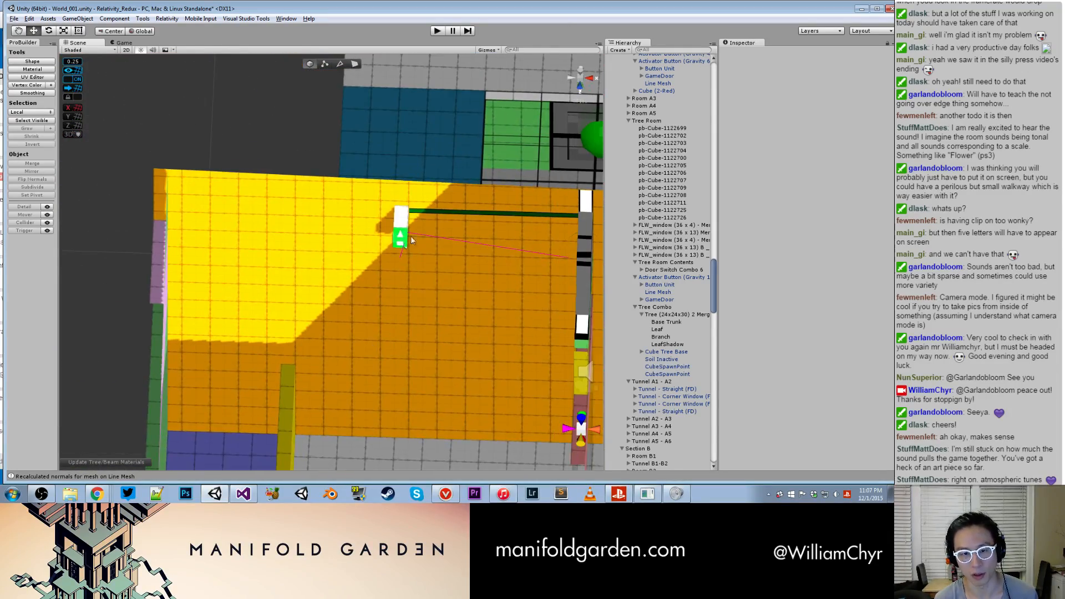
pyautogui.click(417, 213)
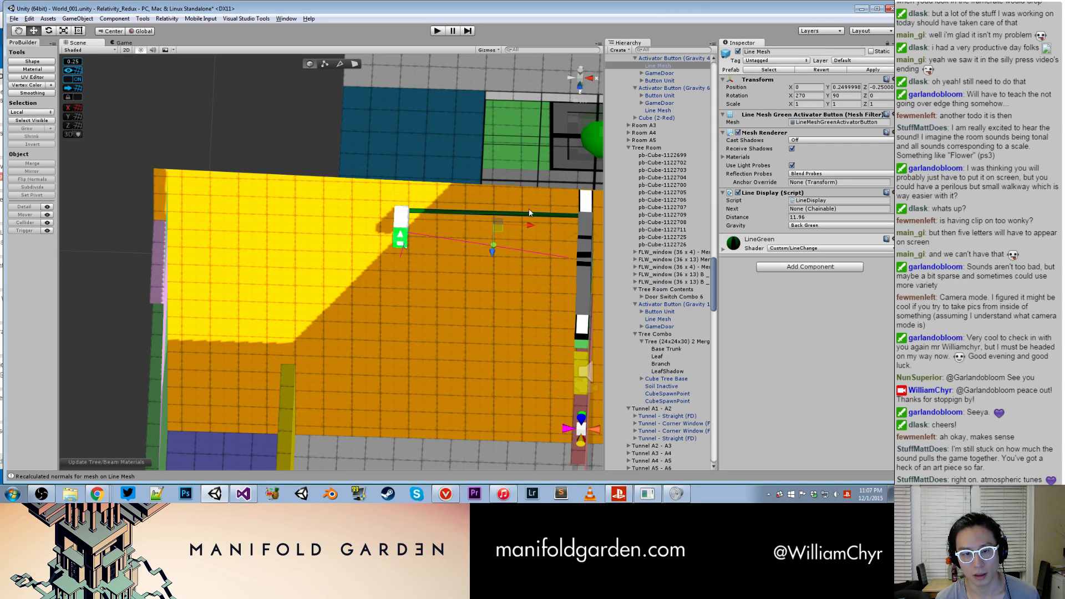
pyautogui.click(167, 19)
pyautogui.click(195, 163)
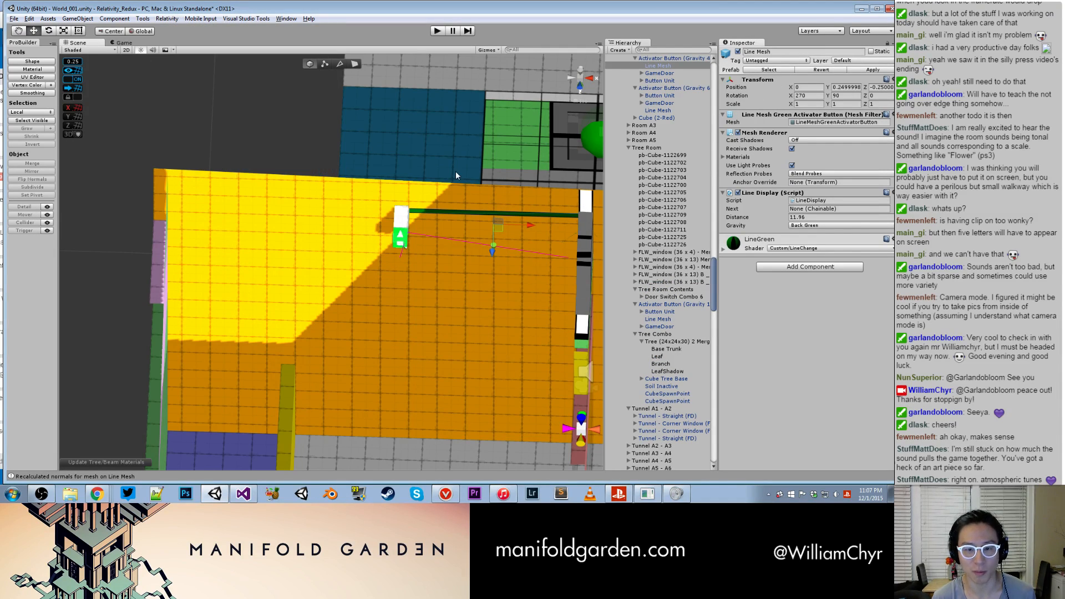
pyautogui.click(680, 58)
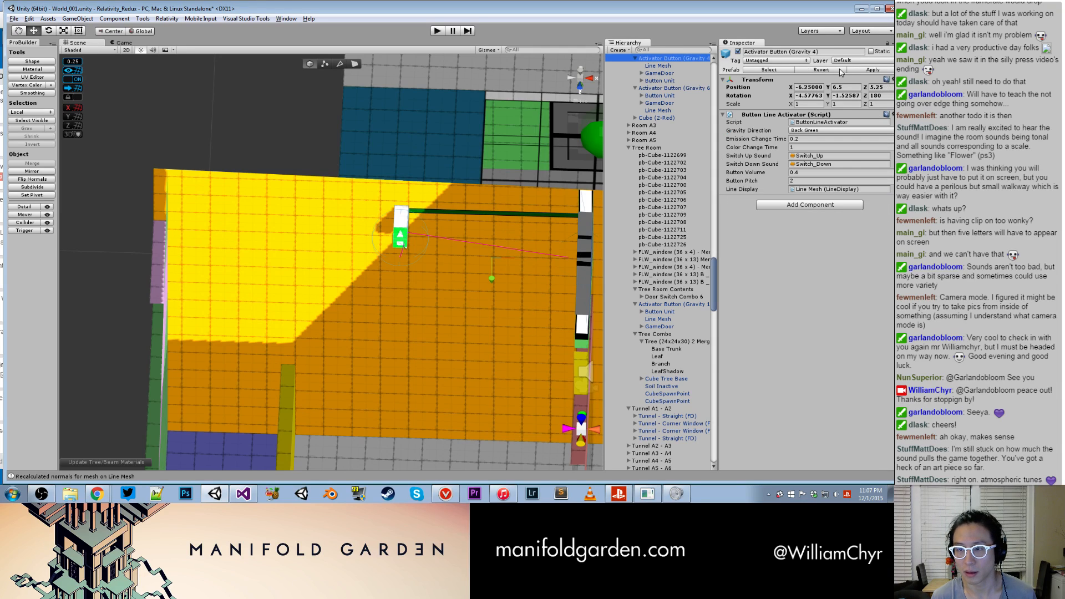
# - Locate the red signal line beside the red cube in Room A2 and select its Line Mesh for inspection
pyautogui.scroll(-5, 470, 252)
pyautogui.scroll(5, 387, 285)
pyautogui.moveTo(457, 270); pyautogui.dragTo(310, 299, button='middle')
pyautogui.scroll(-2, 310, 300)
pyautogui.keyDown('alt'); pyautogui.moveTo(310, 299); pyautogui.dragTo(335, 258); pyautogui.keyUp('alt')
pyautogui.moveTo(335, 258); pyautogui.dragTo(323, 274, button='middle')
pyautogui.click(319, 280)
pyautogui.keyDown('alt'); pyautogui.moveTo(318, 280); pyautogui.dragTo(444, 285); pyautogui.keyUp('alt')
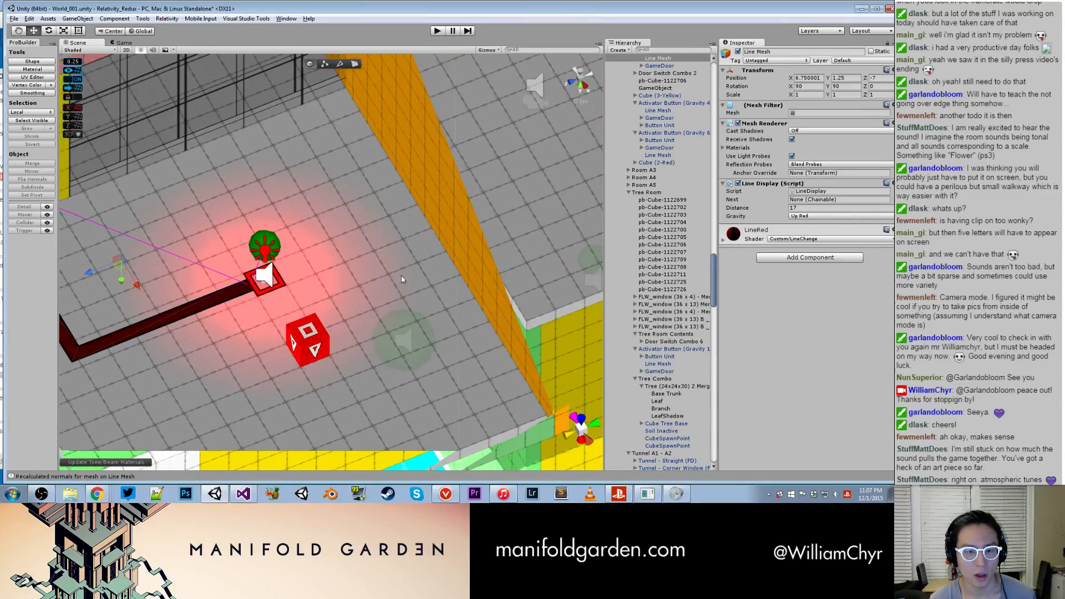
# - Examine the area around Room A2's glass and select the green Activator Button (Gravity 4) on the yellow wall
pyautogui.click(350, 282)
pyautogui.scroll(-4, 399, 150)
pyautogui.scroll(3, 344, 134)
pyautogui.keyDown('alt'); pyautogui.moveTo(328, 83); pyautogui.dragTo(317, 306, button='middle'); pyautogui.keyUp('alt')
pyautogui.click(254, 179)
pyautogui.moveTo(254, 179)
pyautogui.keyDown('alt'); pyautogui.mouseDown()
pyautogui.moveTo(259, 209)
pyautogui.moveTo(264, 168)
pyautogui.mouseUp(); pyautogui.keyUp('alt')
pyautogui.moveTo(388, 172); pyautogui.dragTo(285, 248, button='middle')
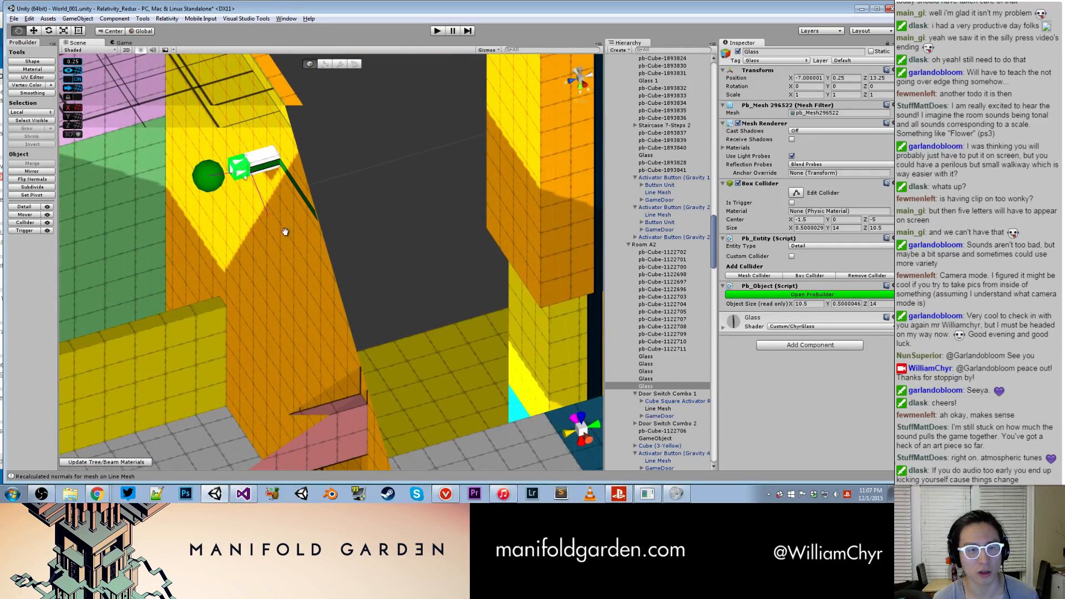
pyautogui.click(250, 162)
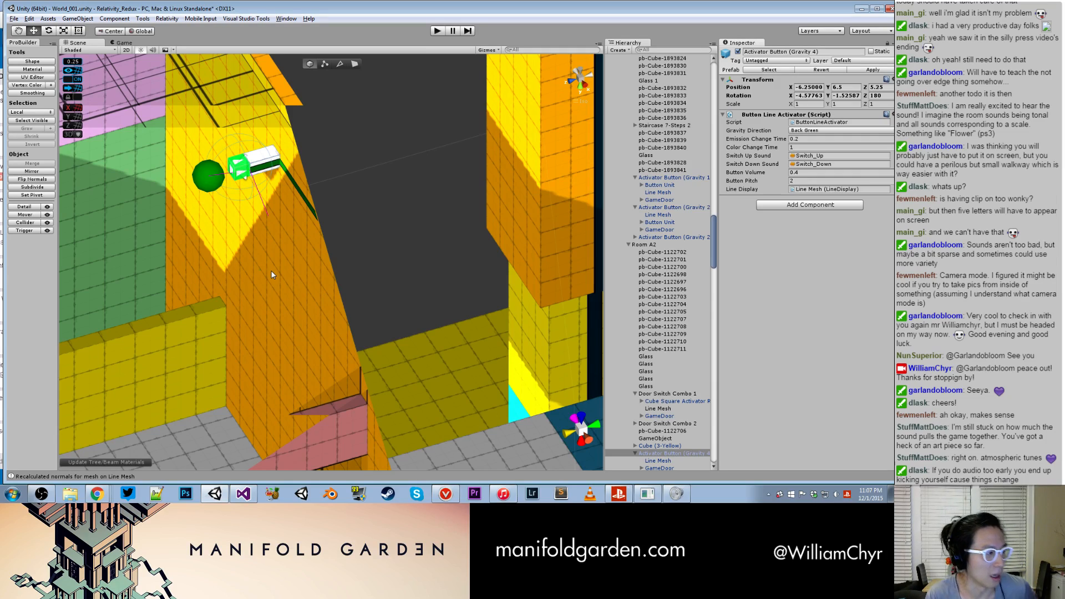
# - Return to the red line of Door Switch Combo 1 in Room A2 and inspect its Line Mesh's components
pyautogui.scroll(-3, 302, 340)
pyautogui.keyDown('alt'); pyautogui.moveTo(302, 344); pyautogui.dragTo(275, 347); pyautogui.keyUp('alt')
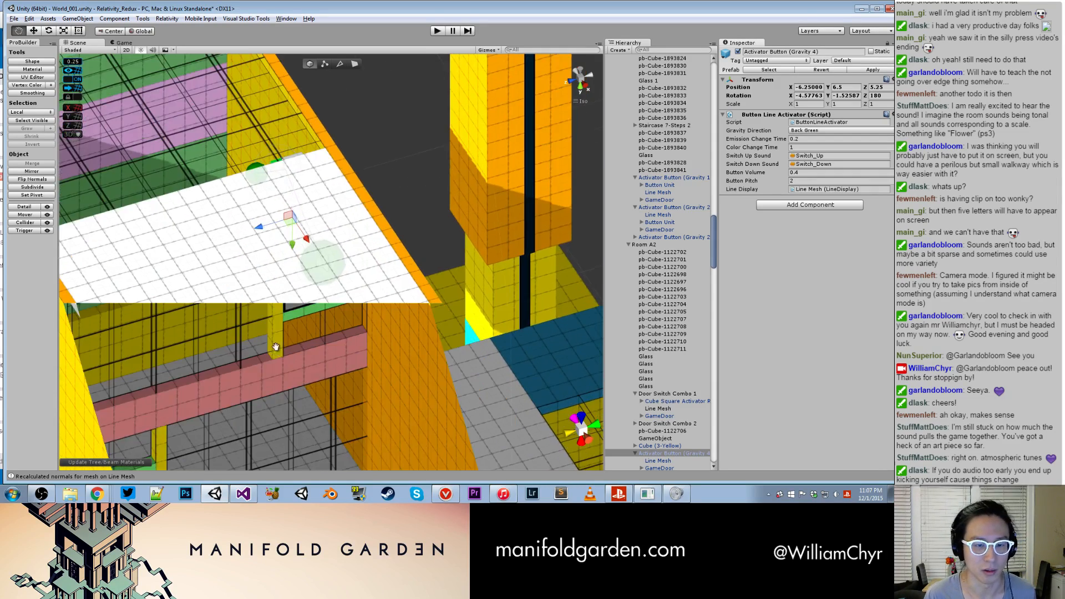
pyautogui.moveTo(276, 348); pyautogui.dragTo(318, 206, button='middle')
pyautogui.keyDown('alt'); pyautogui.moveTo(317, 206); pyautogui.dragTo(313, 261); pyautogui.keyUp('alt')
pyautogui.moveTo(313, 261); pyautogui.dragTo(424, 329, button='middle')
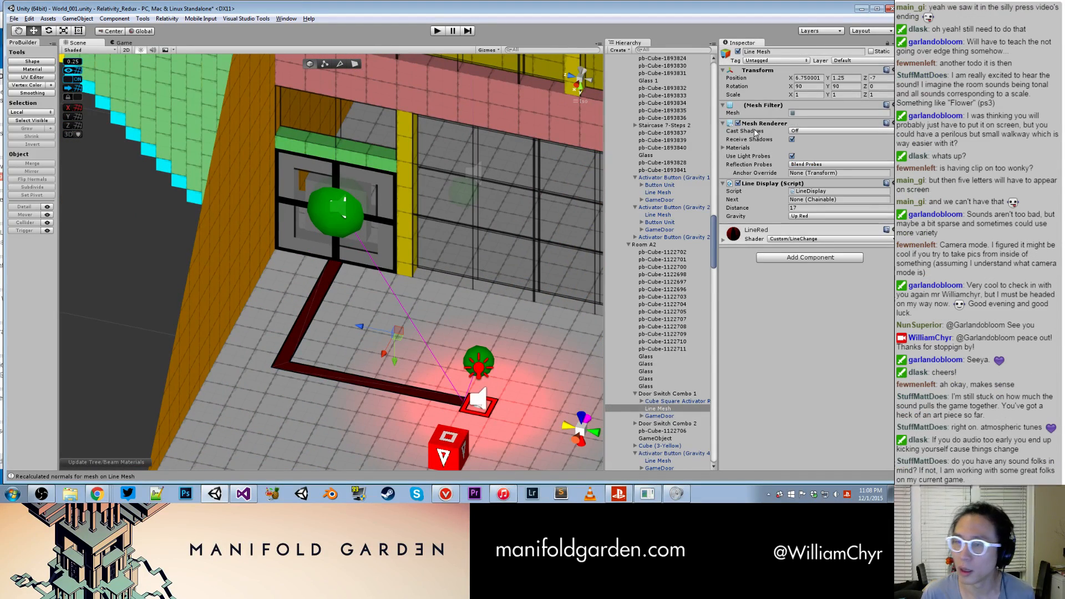
# - Fix the normals on the red Line Mesh of Door Switch Combo 1 in Room A2
pyautogui.scroll(-5, 358, 158)
pyautogui.moveTo(345, 171); pyautogui.dragTo(445, 278, button='middle')
pyautogui.keyDown('alt'); pyautogui.moveTo(444, 278); pyautogui.dragTo(462, 252); pyautogui.keyUp('alt')
pyautogui.moveTo(292, 223); pyautogui.dragTo(465, 255, button='middle')
pyautogui.keyDown('alt'); pyautogui.moveTo(464, 256); pyautogui.dragTo(410, 169); pyautogui.keyUp('alt')
pyautogui.moveTo(409, 169); pyautogui.dragTo(432, 240, button='middle')
pyautogui.scroll(-4, 433, 241)
pyautogui.keyDown('alt'); pyautogui.moveTo(433, 240); pyautogui.dragTo(472, 221); pyautogui.keyUp('alt')
pyautogui.moveTo(472, 221); pyautogui.dragTo(481, 292, button='middle')
pyautogui.keyDown('alt'); pyautogui.moveTo(480, 291); pyautogui.dragTo(554, 249); pyautogui.keyUp('alt')
pyautogui.scroll(4, 488, 328)
pyautogui.moveTo(555, 249); pyautogui.dragTo(375, 327, button='middle')
pyautogui.keyDown('alt'); pyautogui.moveTo(376, 328); pyautogui.dragTo(369, 402); pyautogui.keyUp('alt')
pyautogui.moveTo(370, 402); pyautogui.dragTo(380, 311, button='middle')
pyautogui.moveTo(379, 310)
pyautogui.keyDown('alt'); pyautogui.mouseDown()
pyautogui.moveTo(383, 399)
pyautogui.moveTo(377, 311)
pyautogui.mouseUp(); pyautogui.keyUp('alt')
pyautogui.scroll(-3, 388, 332)
pyautogui.scroll(3, 388, 332)
pyautogui.moveTo(377, 311); pyautogui.dragTo(369, 217, button='middle')
pyautogui.keyDown('alt'); pyautogui.moveTo(369, 217); pyautogui.dragTo(337, 299); pyautogui.keyUp('alt')
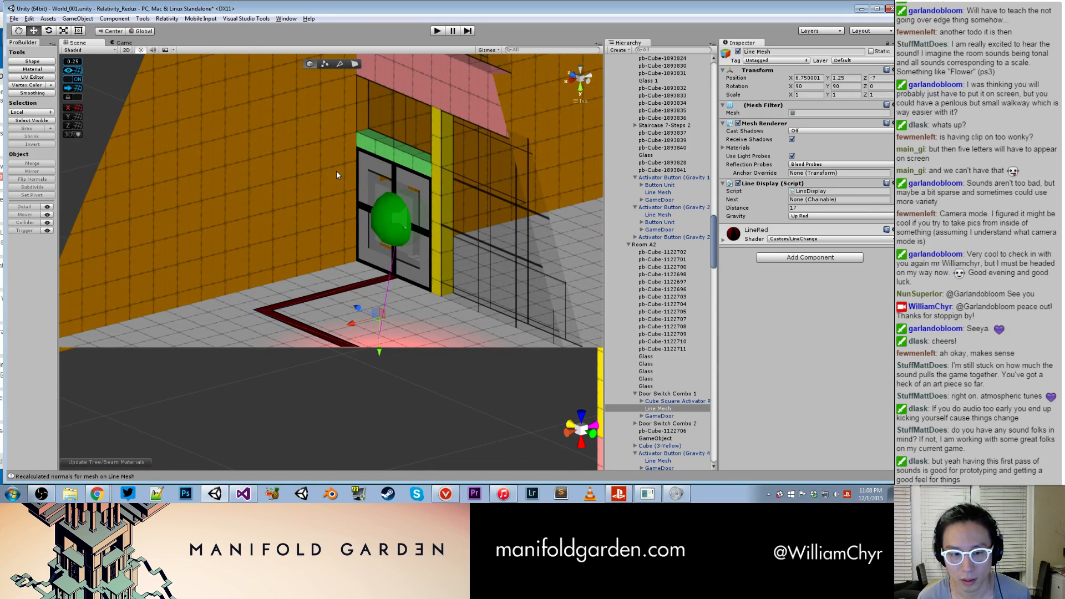
pyautogui.click(167, 18)
pyautogui.click(193, 162)
# - Select the yellow Line Mesh of Door Switch Combo 2 in Room A2 and fix its normals
pyautogui.keyDown('alt'); pyautogui.moveTo(390, 173); pyautogui.dragTo(382, 216); pyautogui.keyUp('alt')
pyautogui.click(374, 218)
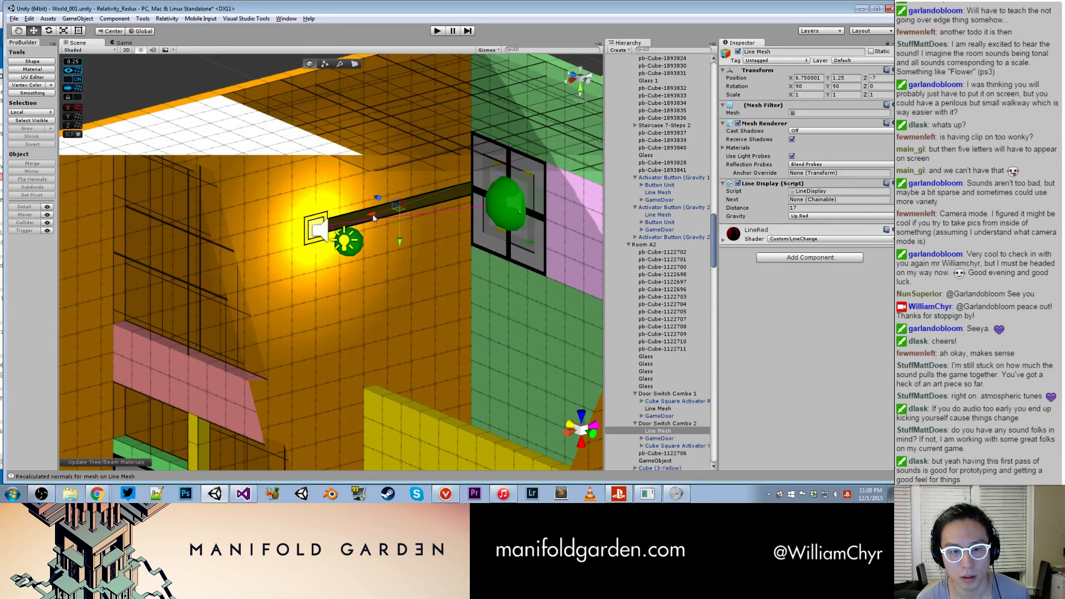
pyautogui.click(167, 18)
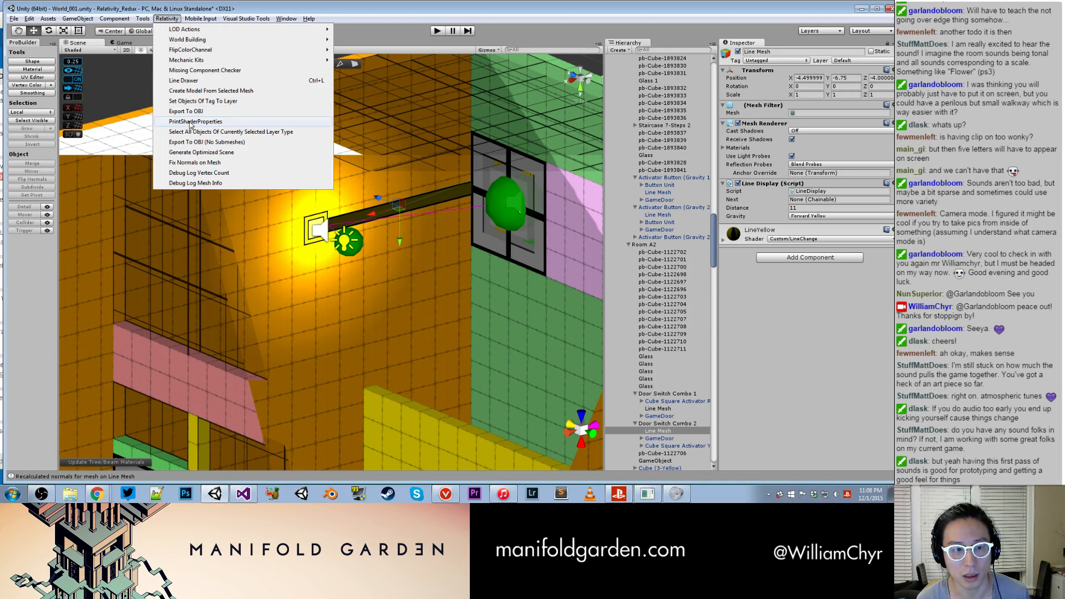
pyautogui.click(192, 165)
# - Deactivate the Tunnel - Straight w_ Glass (FD) segment to look inside it, and undo the deactivation
pyautogui.scroll(-4, 368, 198)
pyautogui.moveTo(368, 222); pyautogui.dragTo(234, 121, button='middle')
pyautogui.moveTo(311, 344); pyautogui.dragTo(355, 211, button='middle')
pyautogui.moveTo(361, 444); pyautogui.dragTo(350, 301, button='middle')
pyautogui.scroll(3, 350, 302)
pyautogui.moveTo(477, 311); pyautogui.dragTo(286, 353, button='middle')
pyautogui.scroll(5, 464, 288)
pyautogui.keyDown('alt'); pyautogui.moveTo(451, 294); pyautogui.dragTo(506, 309); pyautogui.keyUp('alt')
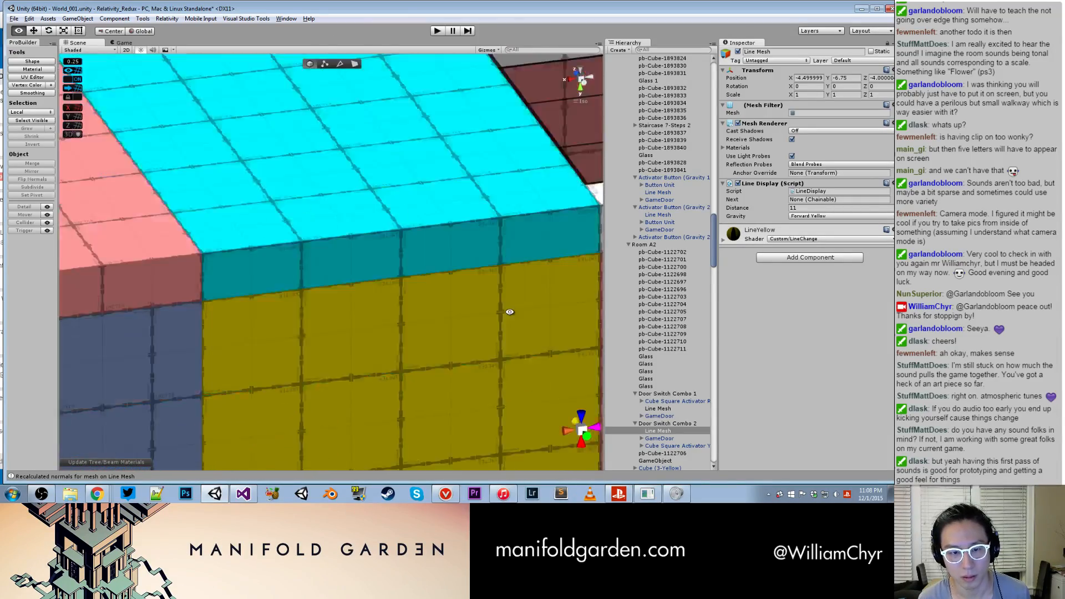
pyautogui.moveTo(506, 309); pyautogui.dragTo(517, 239, button='middle')
pyautogui.scroll(-2, 517, 240)
pyautogui.scroll(-10, 517, 240)
pyautogui.click(483, 215)
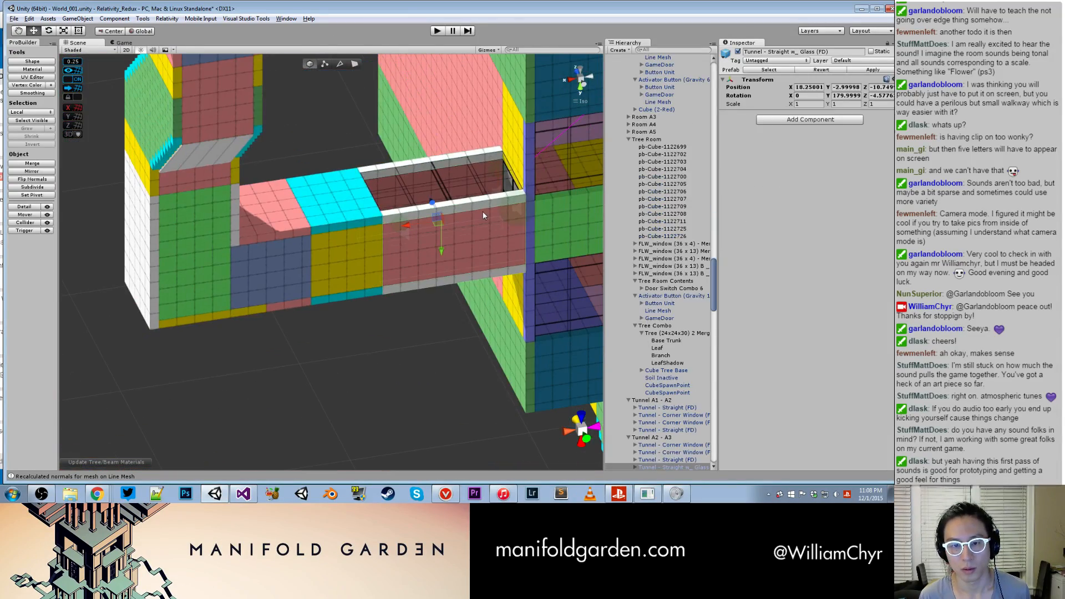
pyautogui.click(739, 52)
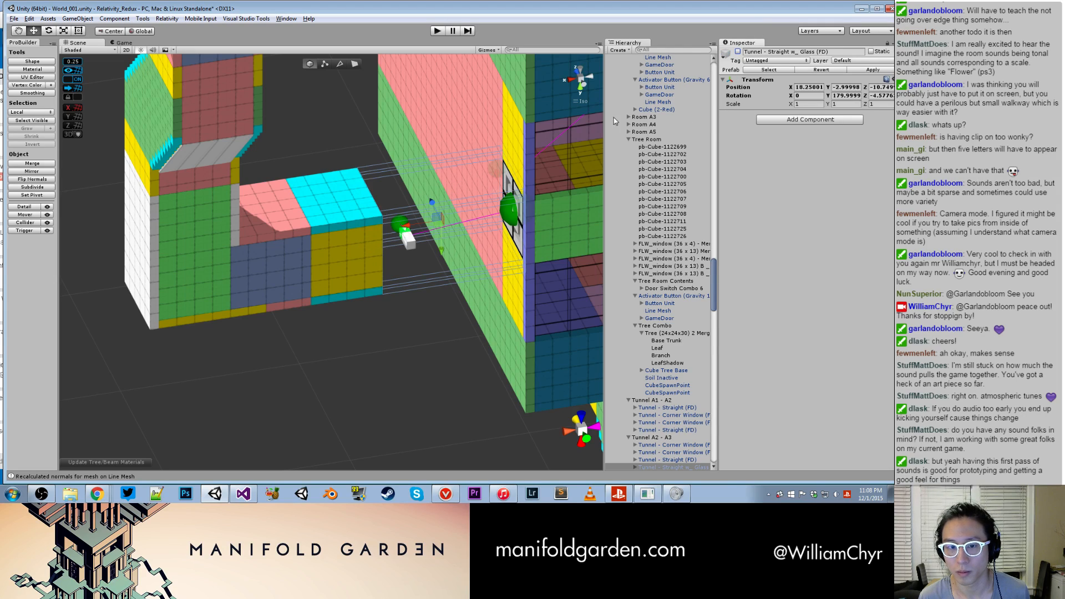
pyautogui.scroll(3, 432, 264)
pyautogui.keyDown('alt'); pyautogui.moveTo(431, 265); pyautogui.dragTo(469, 175); pyautogui.keyUp('alt')
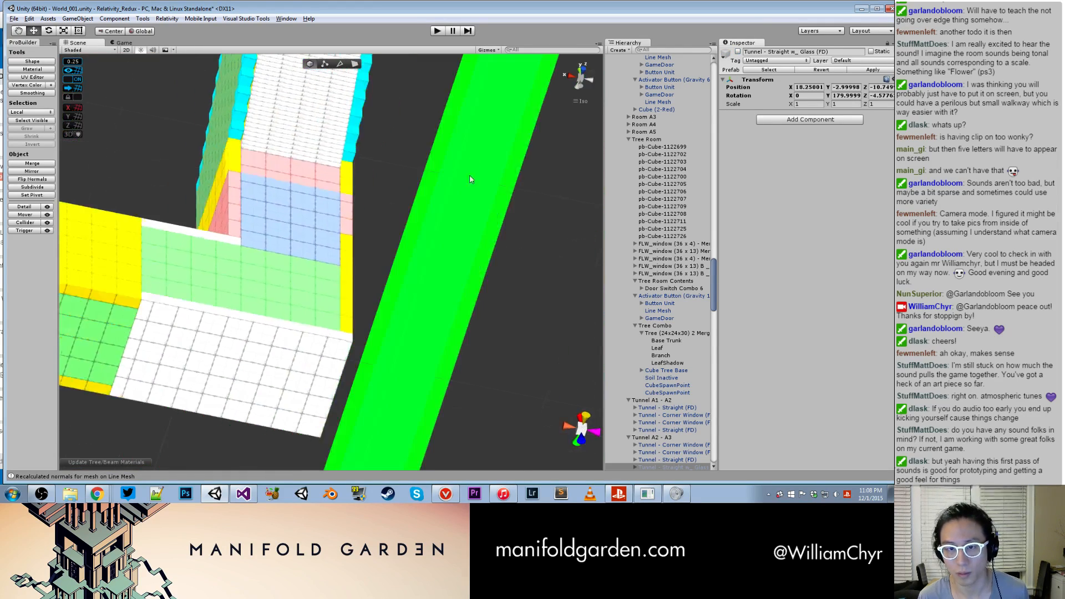
pyautogui.scroll(-10, 468, 146)
pyautogui.hotkey('ctrl', 'z')
# - Find the blue signal line of Door Switch Combo 3 in Room A3 and fix the normals on its Line Mesh
pyautogui.scroll(-3, 480, 160)
pyautogui.moveTo(516, 158); pyautogui.dragTo(399, 187, button='middle')
pyautogui.scroll(8, 400, 189)
pyautogui.keyDown('alt'); pyautogui.moveTo(399, 188); pyautogui.dragTo(272, 311); pyautogui.keyUp('alt')
pyautogui.scroll(-4, 433, 292)
pyautogui.scroll(8, 252, 283)
pyautogui.scroll(8, 128, 241)
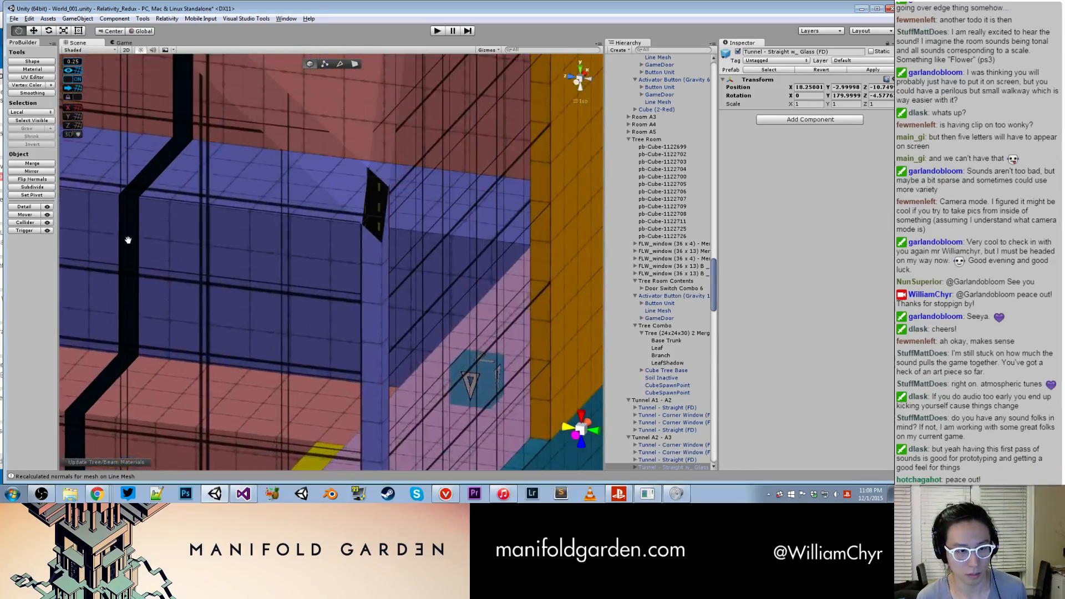
pyautogui.scroll(8, 181, 209)
pyautogui.moveTo(181, 210); pyautogui.dragTo(309, 261, button='middle')
pyautogui.click(279, 242)
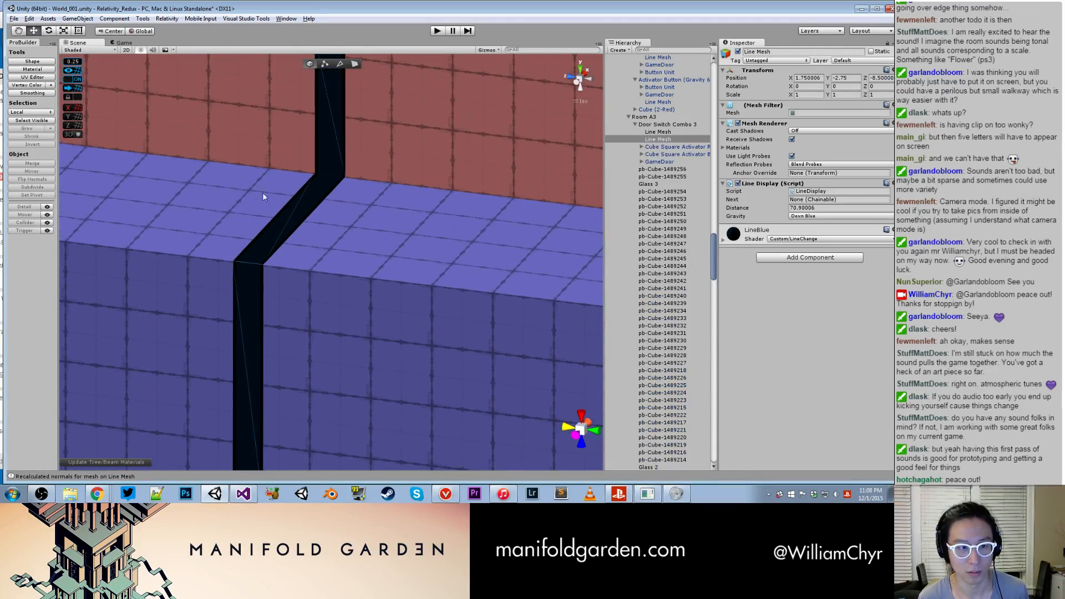
pyautogui.click(167, 19)
pyautogui.click(199, 167)
# - Fix the normals on the red Line Mesh of Door Switch Combo 3 in Room A3
pyautogui.keyDown('alt'); pyautogui.moveTo(218, 141); pyautogui.dragTo(235, 228); pyautogui.keyUp('alt')
pyautogui.keyDown('alt'); pyautogui.moveTo(235, 171); pyautogui.dragTo(421, 265); pyautogui.keyUp('alt')
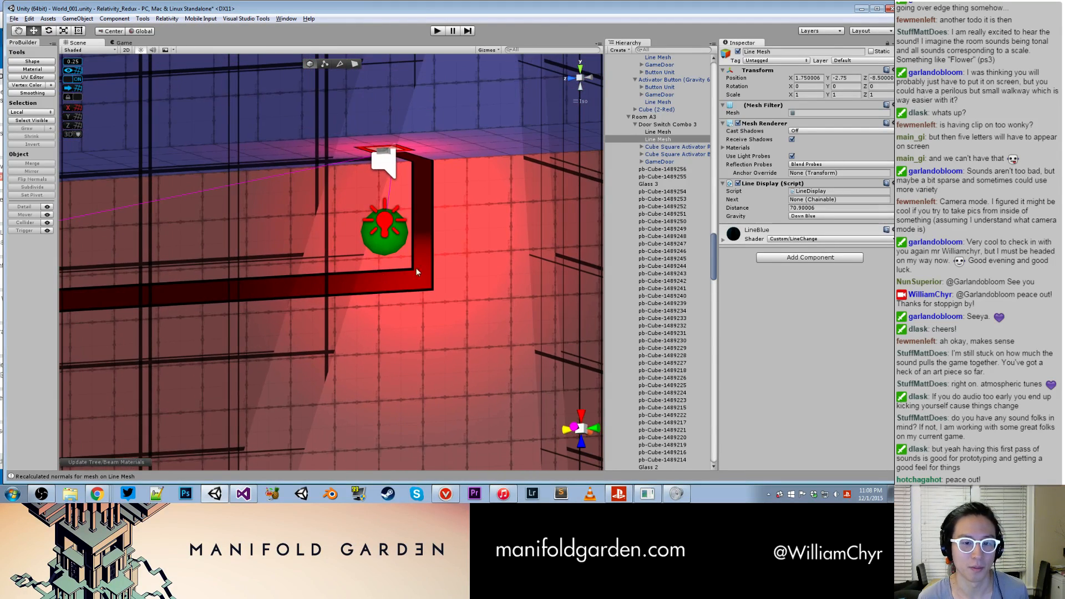
pyautogui.click(409, 281)
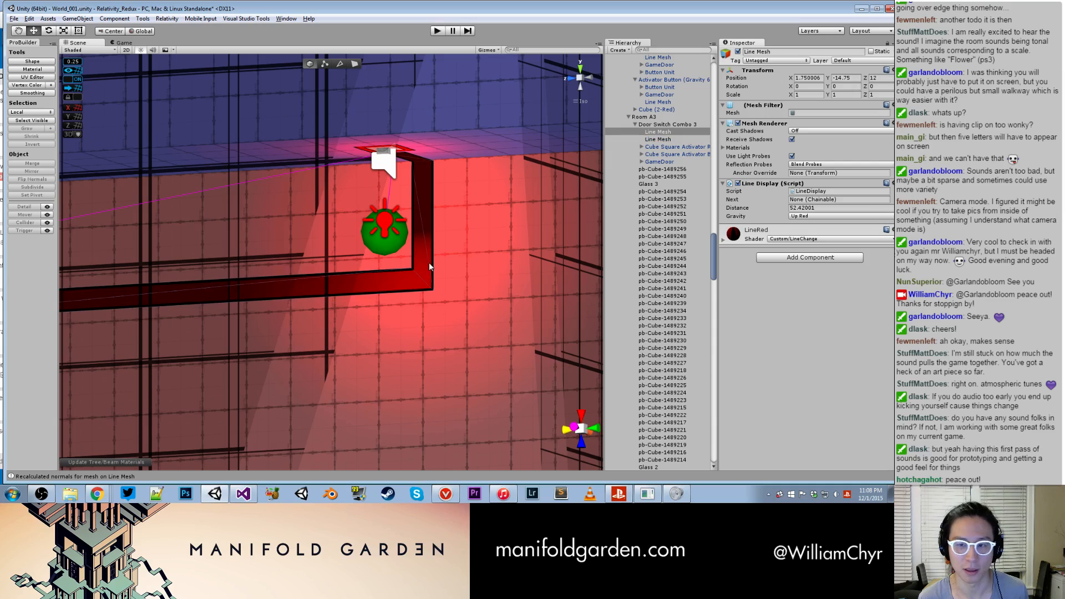
pyautogui.click(167, 19)
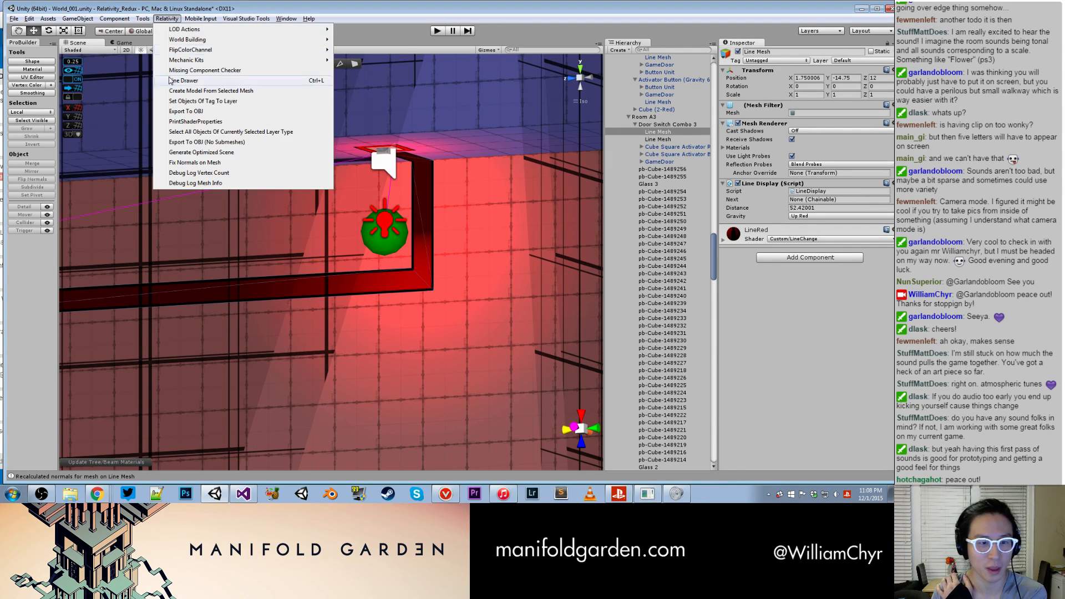
pyautogui.click(188, 166)
# - Find the purple signal line of Door Switch Combo 4 in Room A4 and fix its Line Mesh normals
pyautogui.scroll(-3, 293, 214)
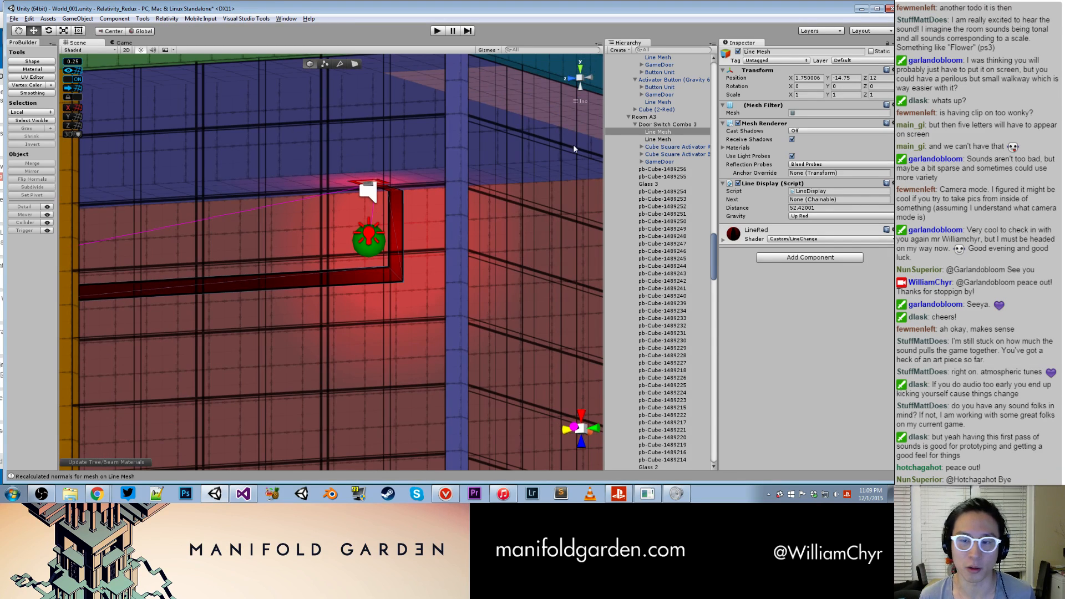
pyautogui.scroll(-3, 367, 173)
pyautogui.scroll(-5, 398, 196)
pyautogui.keyDown('alt'); pyautogui.moveTo(397, 195); pyautogui.dragTo(422, 233); pyautogui.keyUp('alt')
pyautogui.keyDown('alt'); pyautogui.moveTo(337, 235); pyautogui.dragTo(359, 328); pyautogui.keyUp('alt')
pyautogui.scroll(8, 393, 264)
pyautogui.scroll(10, 266, 311)
pyautogui.moveTo(427, 285); pyautogui.dragTo(306, 373)
pyautogui.scroll(2, 318, 293)
pyautogui.click(319, 292)
pyautogui.scroll(-8, 343, 277)
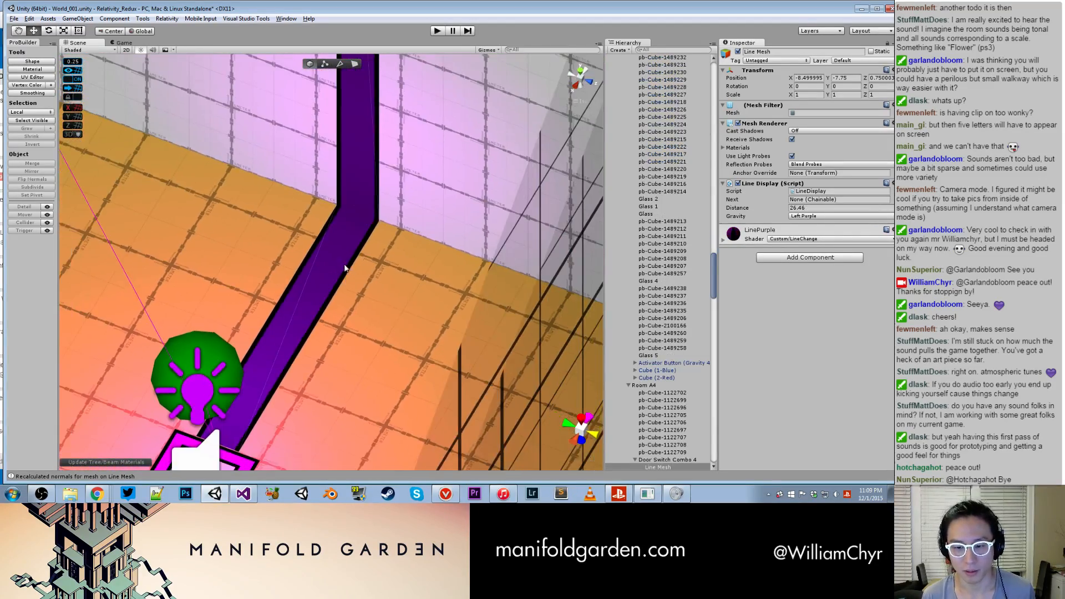
pyautogui.keyDown('alt'); pyautogui.moveTo(350, 293); pyautogui.dragTo(335, 272); pyautogui.keyUp('alt')
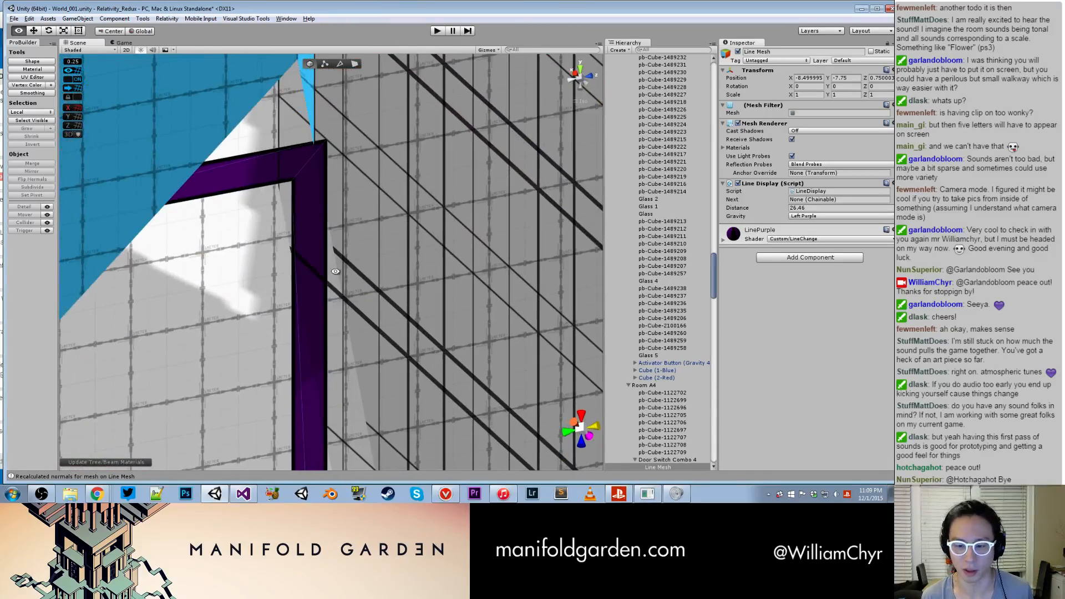
pyautogui.click(177, 19)
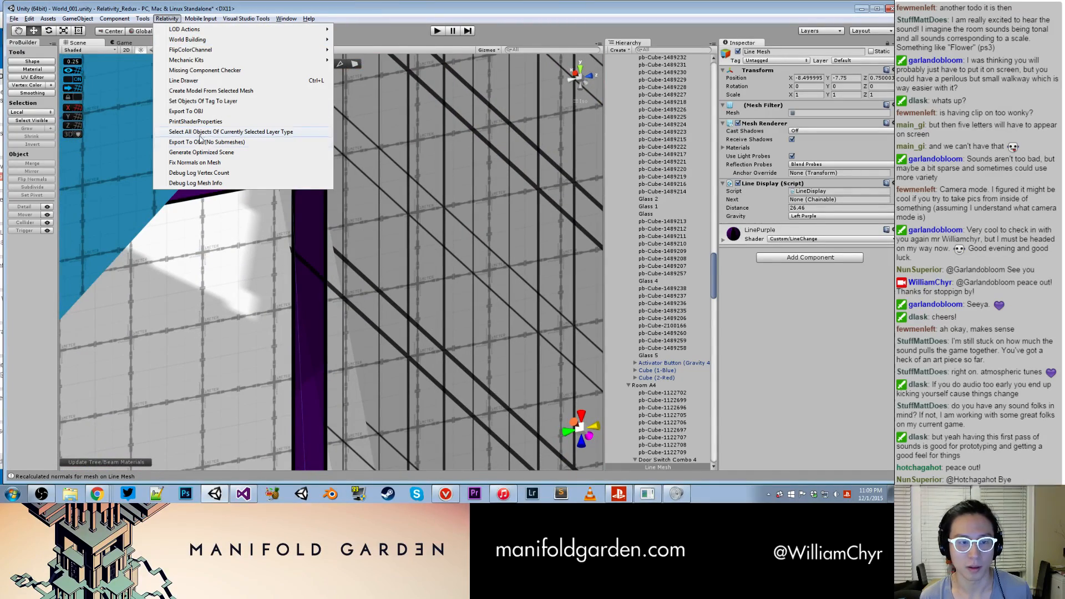
pyautogui.click(204, 163)
# - Try deactivating the Tunnel - Corner Window (FD) 5 segment to look inside the tunnel
pyautogui.keyDown('alt'); pyautogui.moveTo(212, 205); pyautogui.dragTo(140, 259); pyautogui.keyUp('alt')
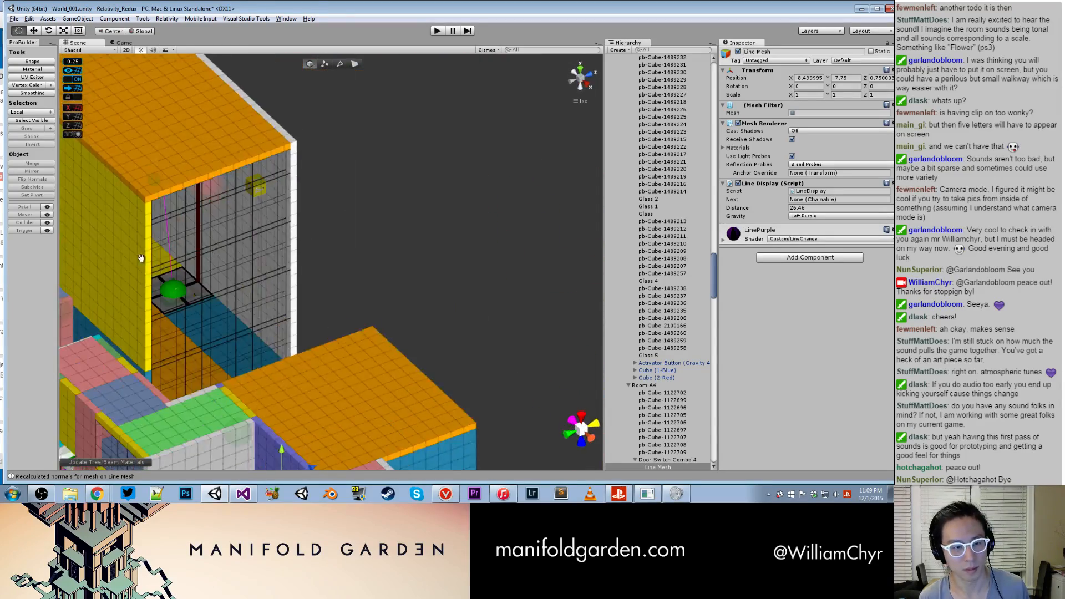
pyautogui.moveTo(140, 260); pyautogui.dragTo(487, 240, button='middle')
pyautogui.scroll(10, 395, 308)
pyautogui.keyDown('alt'); pyautogui.moveTo(380, 354); pyautogui.dragTo(447, 219); pyautogui.keyUp('alt')
pyautogui.scroll(5, 384, 278)
pyautogui.scroll(-5, 397, 245)
pyautogui.scroll(-5, 398, 250)
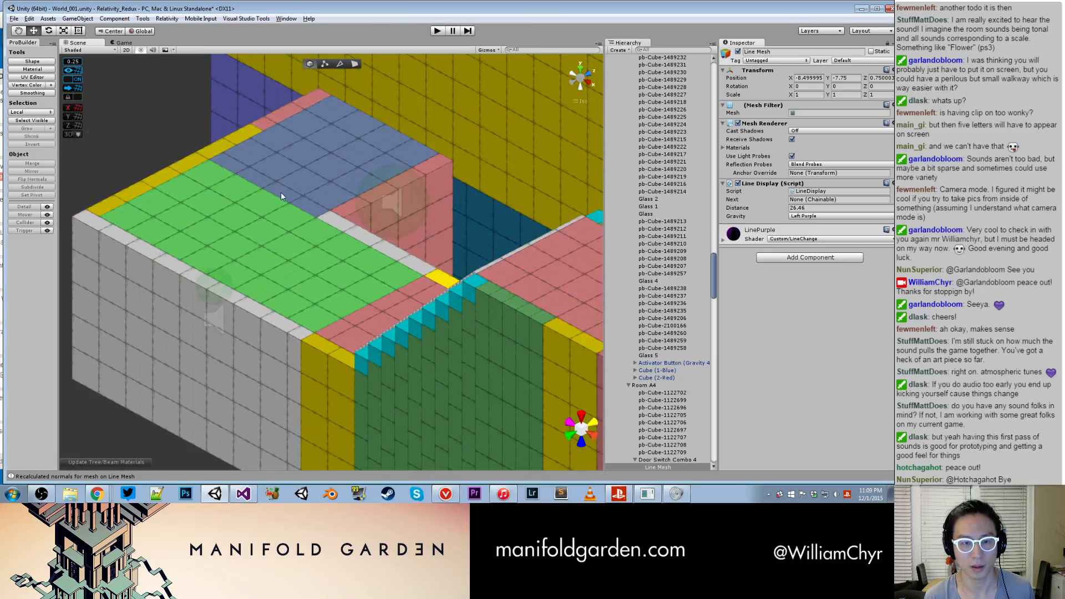
pyautogui.click(249, 224)
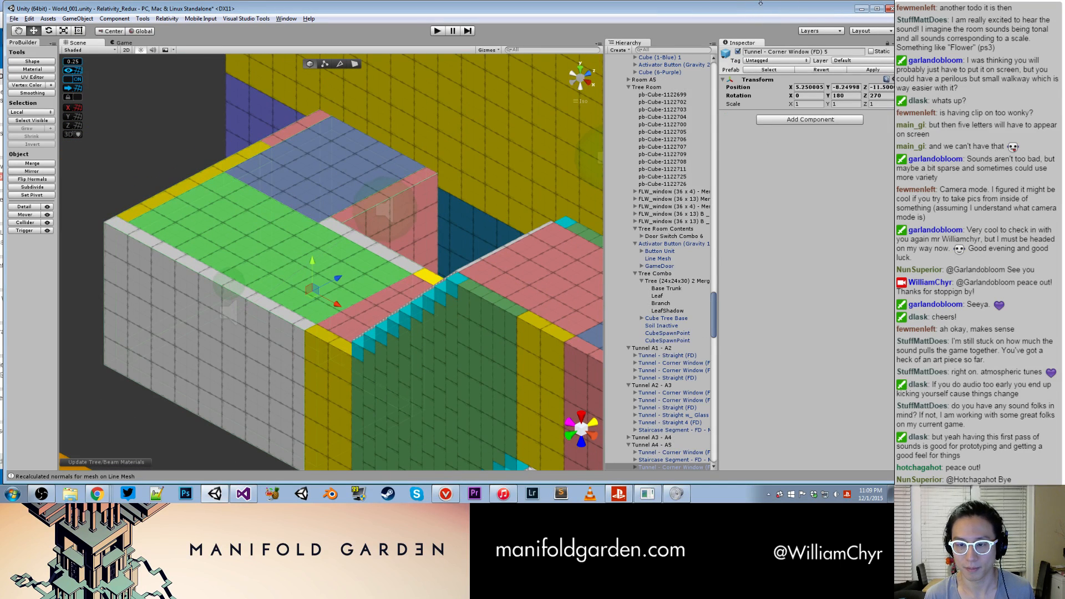
pyautogui.click(738, 52)
pyautogui.moveTo(310, 302); pyautogui.dragTo(456, 272, button='right')
# - Find the red signal line of Door Switch Combo 5 in Room A5 and fix its Line Mesh normals
pyautogui.moveTo(456, 272); pyautogui.dragTo(190, 350, button='middle')
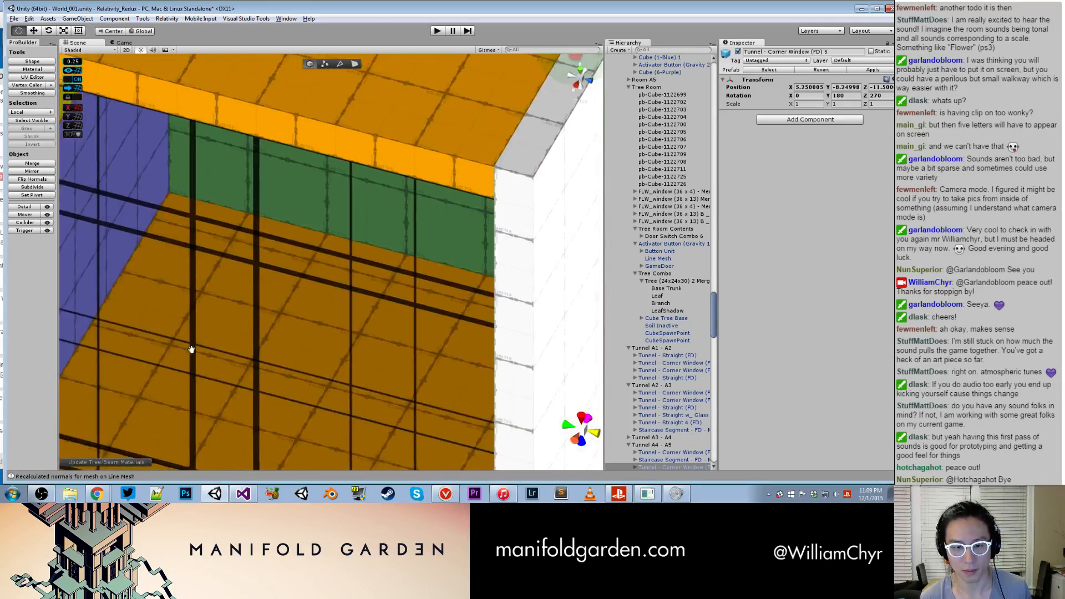
pyautogui.scroll(-5, 190, 350)
pyautogui.moveTo(345, 314); pyautogui.dragTo(332, 165, button='right')
pyautogui.scroll(5, 387, 342)
pyautogui.click(337, 297)
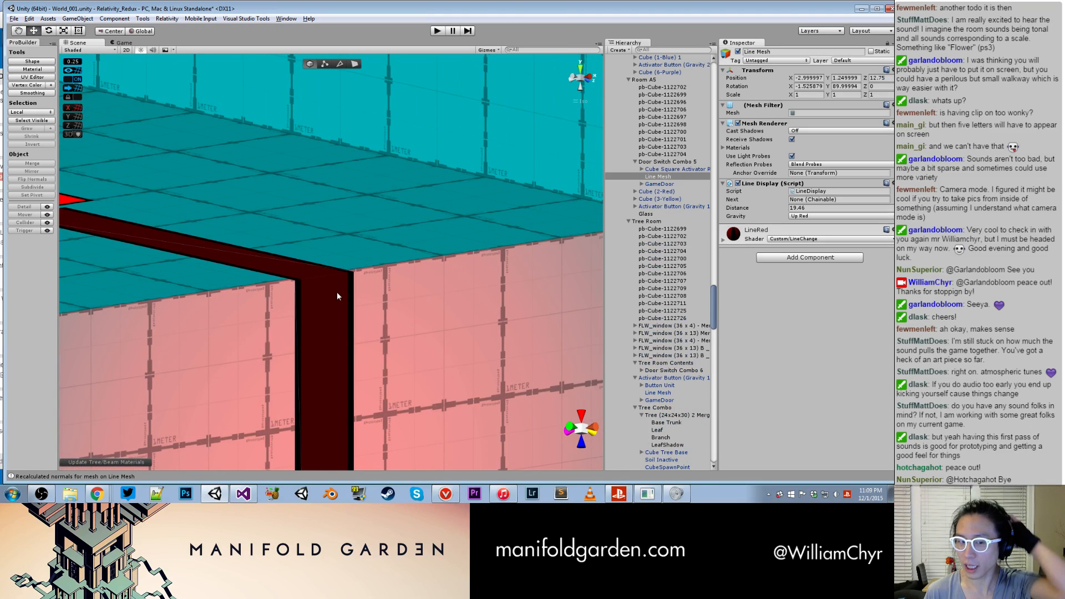
pyautogui.click(166, 19)
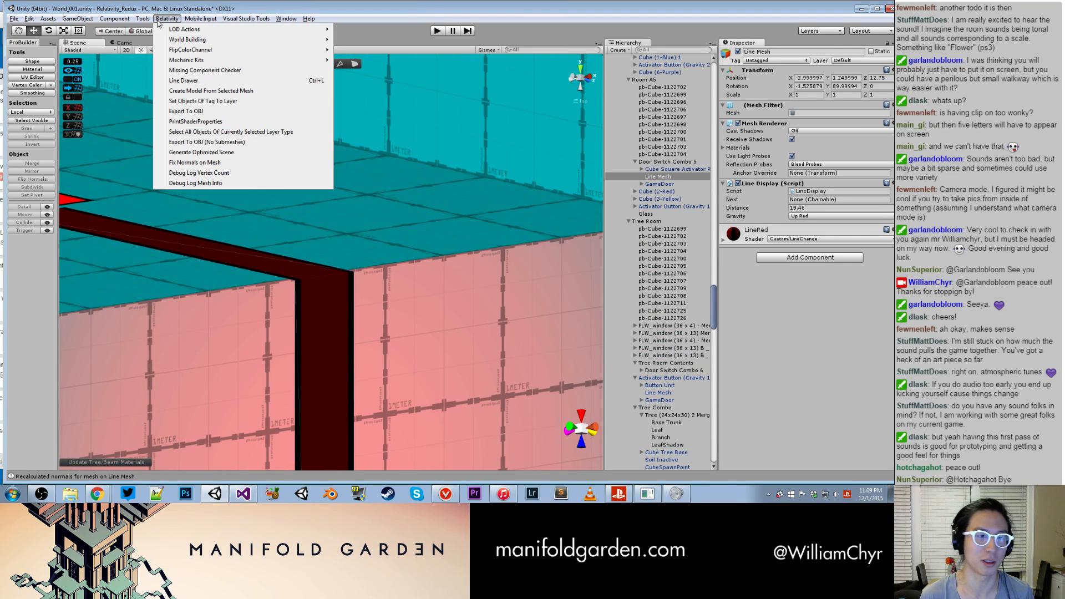
pyautogui.click(231, 163)
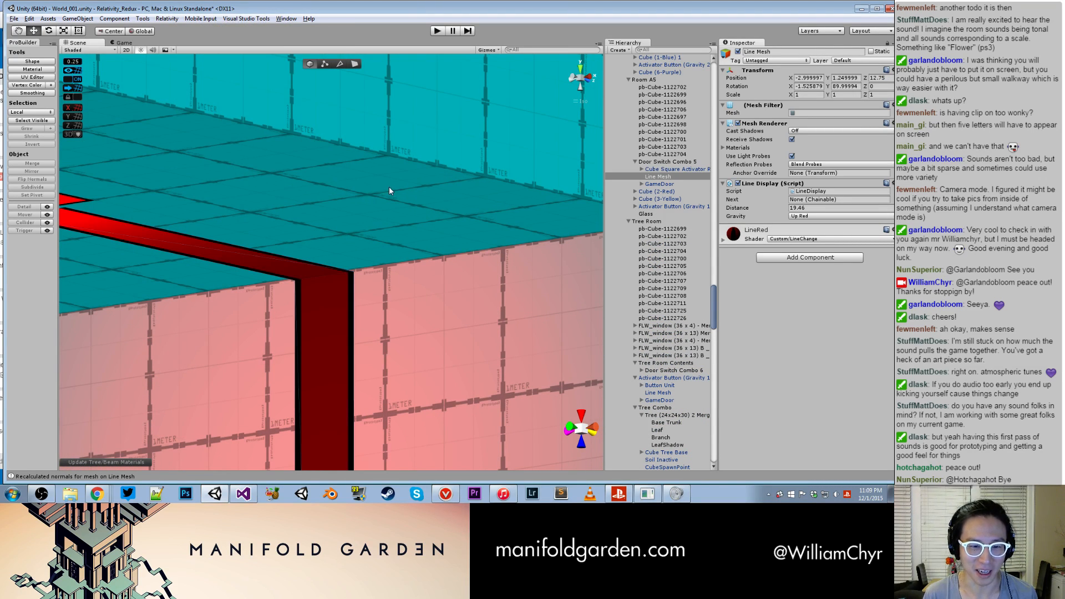
# - Find the blue signal line of Door Switch Combo 6 in the Tree Room and fix its Line Mesh normals
pyautogui.scroll(-10, 367, 240)
pyautogui.keyDown('alt'); pyautogui.moveTo(328, 285); pyautogui.dragTo(357, 371); pyautogui.keyUp('alt')
pyautogui.scroll(-3, 422, 243)
pyautogui.moveTo(421, 243)
pyautogui.keyDown('alt'); pyautogui.mouseDown()
pyautogui.moveTo(409, 276)
pyautogui.moveTo(424, 224)
pyautogui.mouseUp(); pyautogui.keyUp('alt')
pyautogui.scroll(-12, 366, 278)
pyautogui.moveTo(363, 235); pyautogui.dragTo(383, 165, button='middle')
pyautogui.keyDown('alt'); pyautogui.moveTo(383, 164); pyautogui.dragTo(319, 335); pyautogui.keyUp('alt')
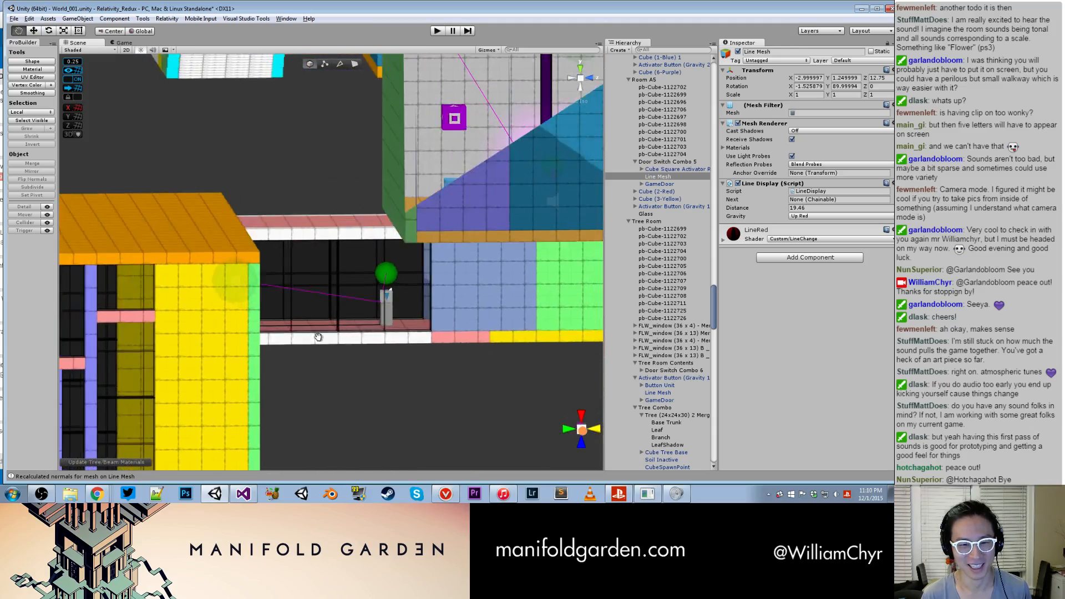
pyautogui.moveTo(318, 335); pyautogui.dragTo(275, 230, button='middle')
pyautogui.keyDown('alt'); pyautogui.moveTo(276, 231); pyautogui.dragTo(260, 194); pyautogui.keyUp('alt')
pyautogui.scroll(-5, 259, 194)
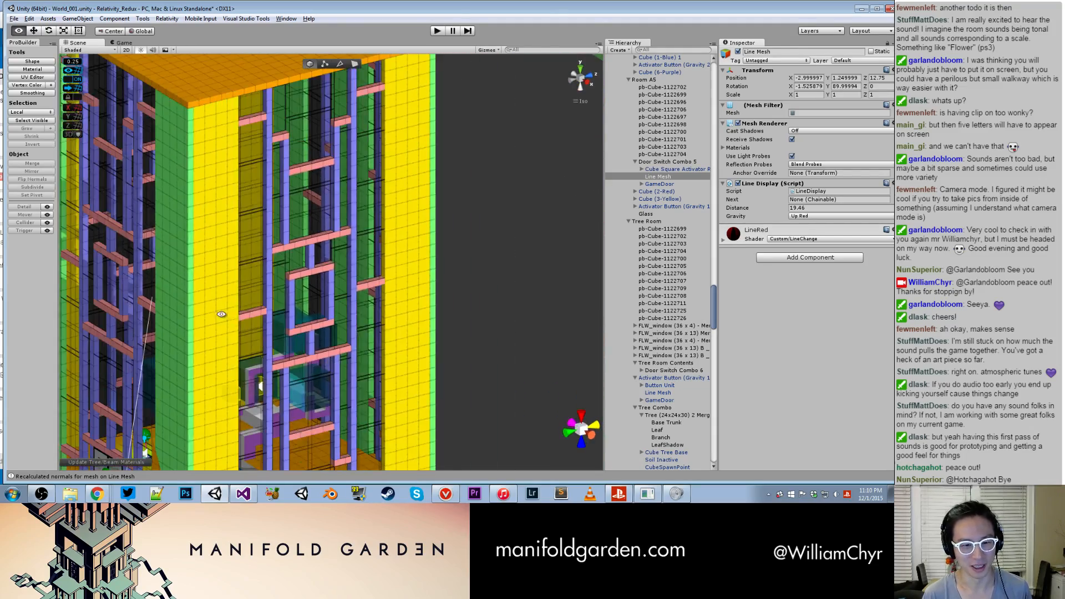
pyautogui.keyDown('alt'); pyautogui.moveTo(224, 312); pyautogui.dragTo(346, 344); pyautogui.keyUp('alt')
pyautogui.moveTo(347, 344); pyautogui.dragTo(327, 207, button='middle')
pyautogui.scroll(8, 266, 305)
pyautogui.moveTo(266, 311); pyautogui.dragTo(456, 146, button='middle')
pyautogui.scroll(3, 456, 147)
pyautogui.keyDown('alt'); pyautogui.moveTo(456, 147); pyautogui.dragTo(250, 261); pyautogui.keyUp('alt')
pyautogui.moveTo(509, 178); pyautogui.dragTo(288, 253, button='middle')
pyautogui.click(328, 263)
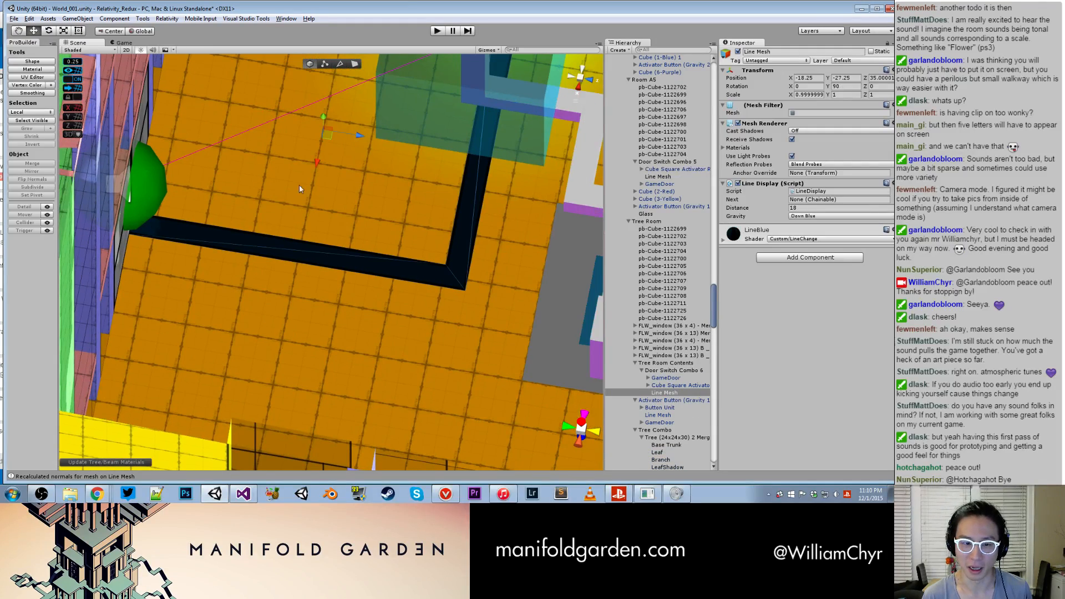
pyautogui.click(167, 18)
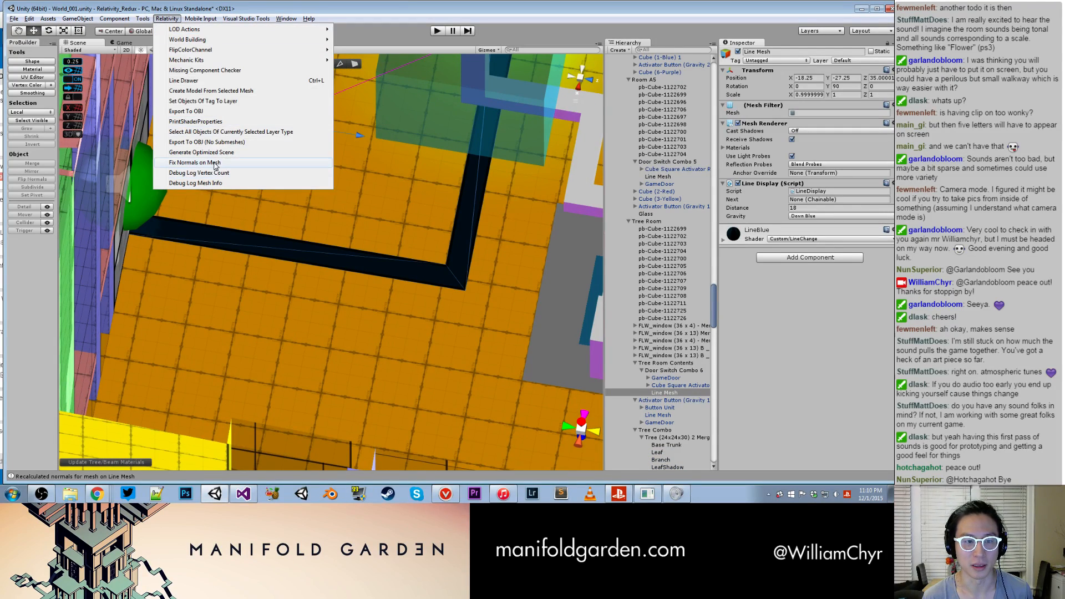
pyautogui.click(214, 166)
# - Locate the beams on the outer structure and select the blue Line Mesh - Top of Beam Switch Combo A
pyautogui.scroll(-8, 214, 166)
pyautogui.scroll(-8, 168, 183)
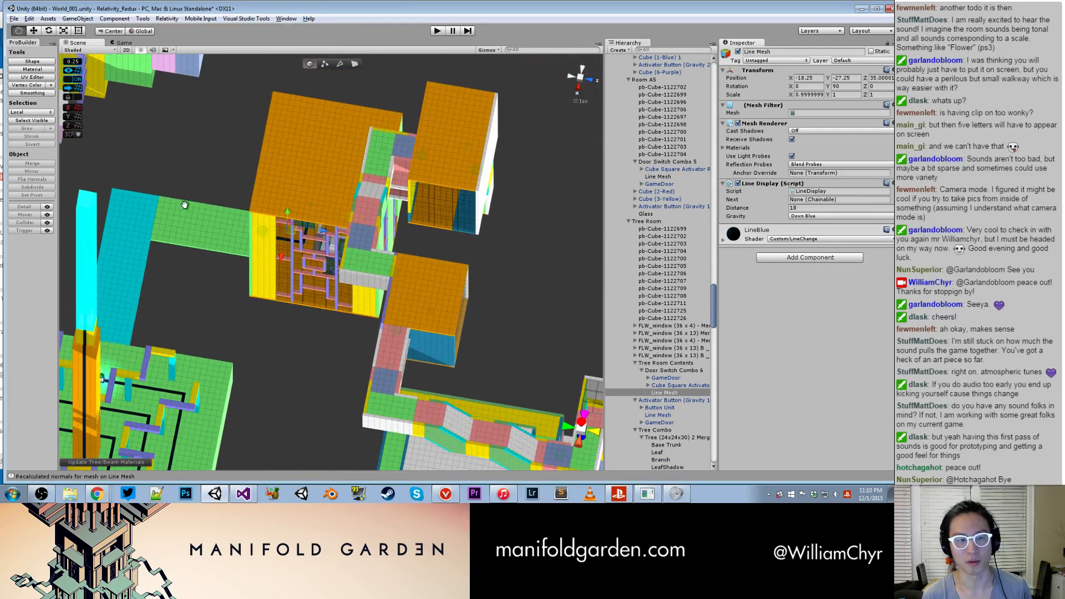
pyautogui.moveTo(188, 291); pyautogui.dragTo(262, 154, button='middle')
pyautogui.keyDown('alt'); pyautogui.moveTo(264, 157); pyautogui.dragTo(138, 124); pyautogui.keyUp('alt')
pyautogui.moveTo(150, 128); pyautogui.dragTo(267, 328, button='middle')
pyautogui.moveTo(280, 125); pyautogui.dragTo(256, 431, button='middle')
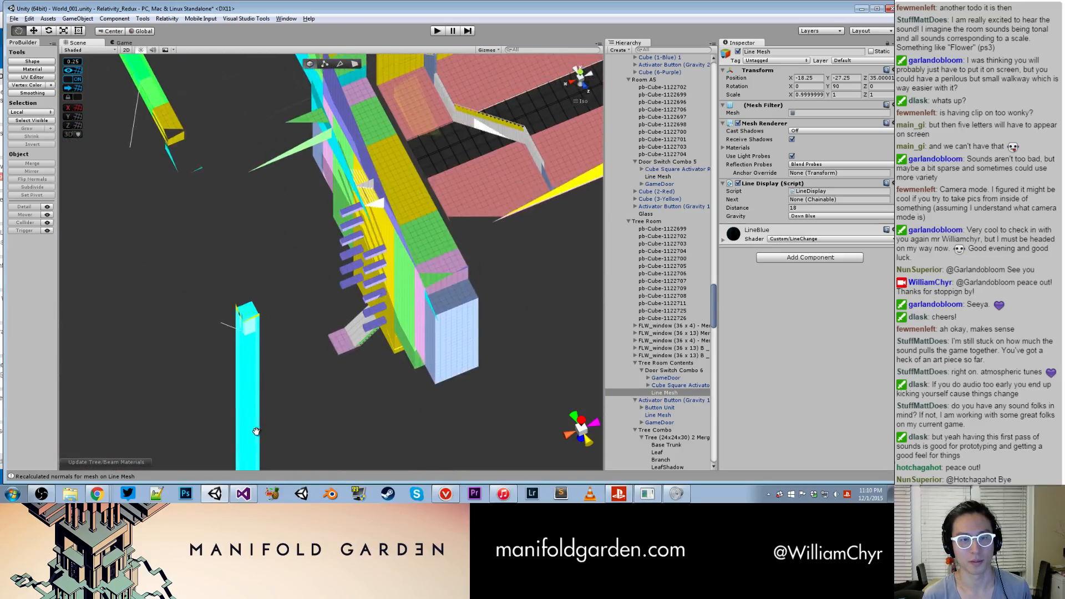
pyautogui.moveTo(266, 158); pyautogui.dragTo(255, 381, button='middle')
pyautogui.scroll(-7, 258, 272)
pyautogui.keyDown('alt'); pyautogui.moveTo(264, 295); pyautogui.dragTo(289, 410); pyautogui.keyUp('alt')
pyautogui.moveTo(266, 177); pyautogui.dragTo(245, 311, button='middle')
pyautogui.scroll(5, 234, 214)
pyautogui.click(232, 208)
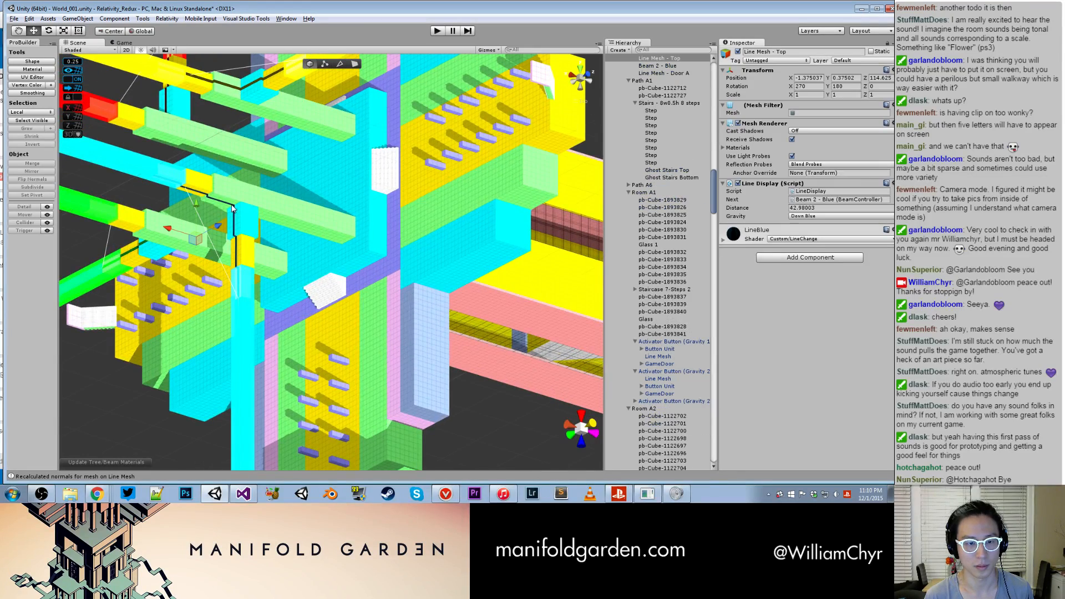
# - Add the yellow beam's Line Mesh - Top on the outer structure to the current line mesh selection
pyautogui.keyDown('alt'); pyautogui.moveTo(238, 218); pyautogui.dragTo(317, 220); pyautogui.keyUp('alt')
pyautogui.moveTo(317, 220); pyautogui.dragTo(351, 246, button='middle')
pyautogui.keyDown('alt'); pyautogui.moveTo(351, 245); pyautogui.dragTo(640, 123); pyautogui.keyUp('alt')
pyautogui.scroll(-3, 482, 219)
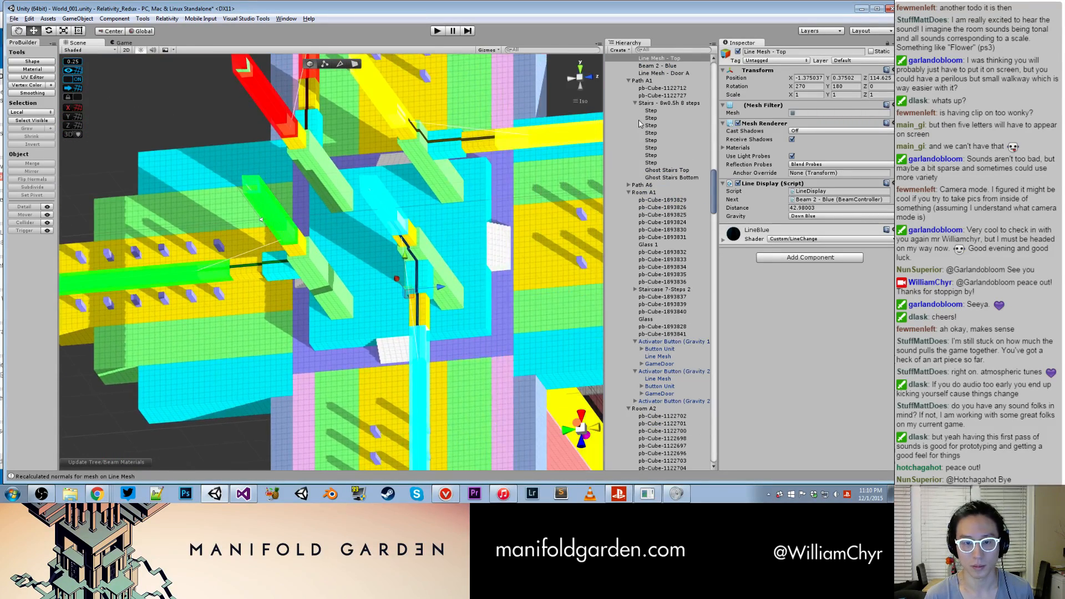
pyautogui.doubleClick(674, 60)
pyautogui.keyDown('alt'); pyautogui.moveTo(383, 186); pyautogui.dragTo(366, 208); pyautogui.keyUp('alt')
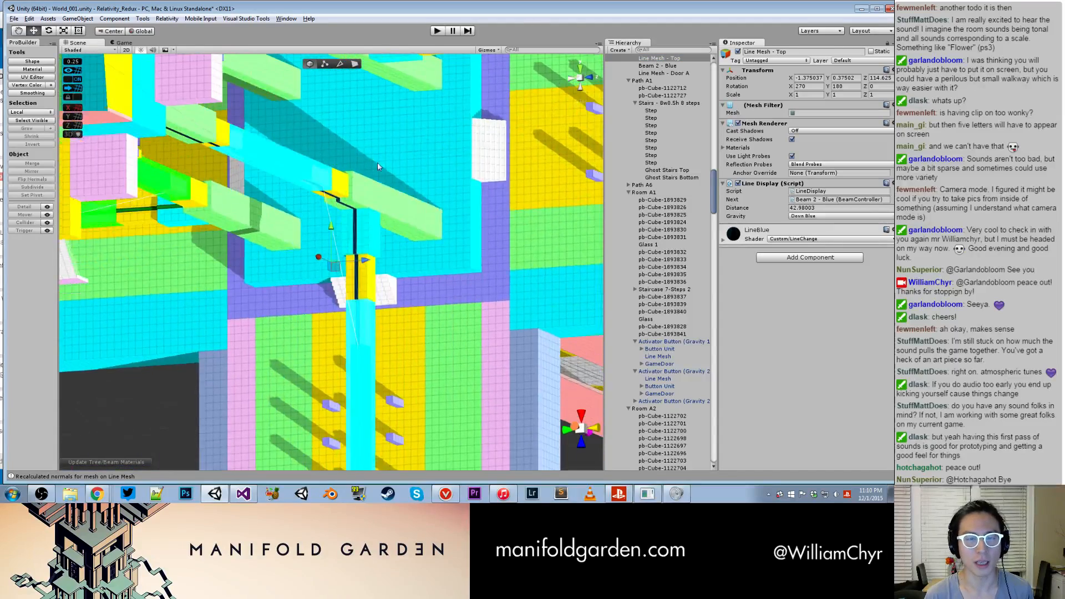
pyautogui.moveTo(399, 69); pyautogui.dragTo(383, 257, button='middle')
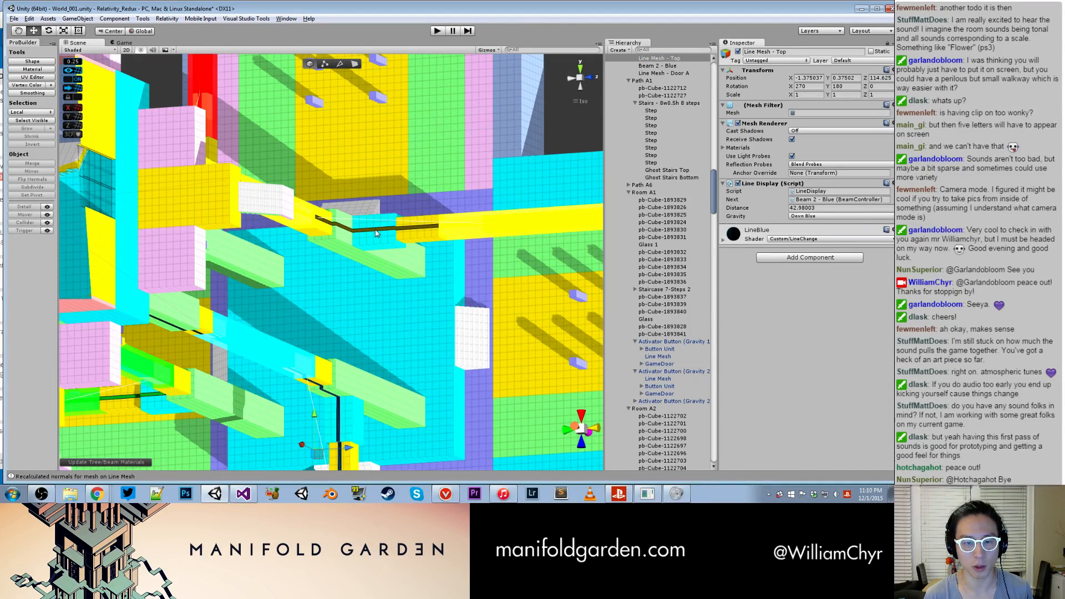
pyautogui.keyDown('shift'); pyautogui.click(375, 233); pyautogui.keyUp('shift')
pyautogui.scroll(5, 661, 146)
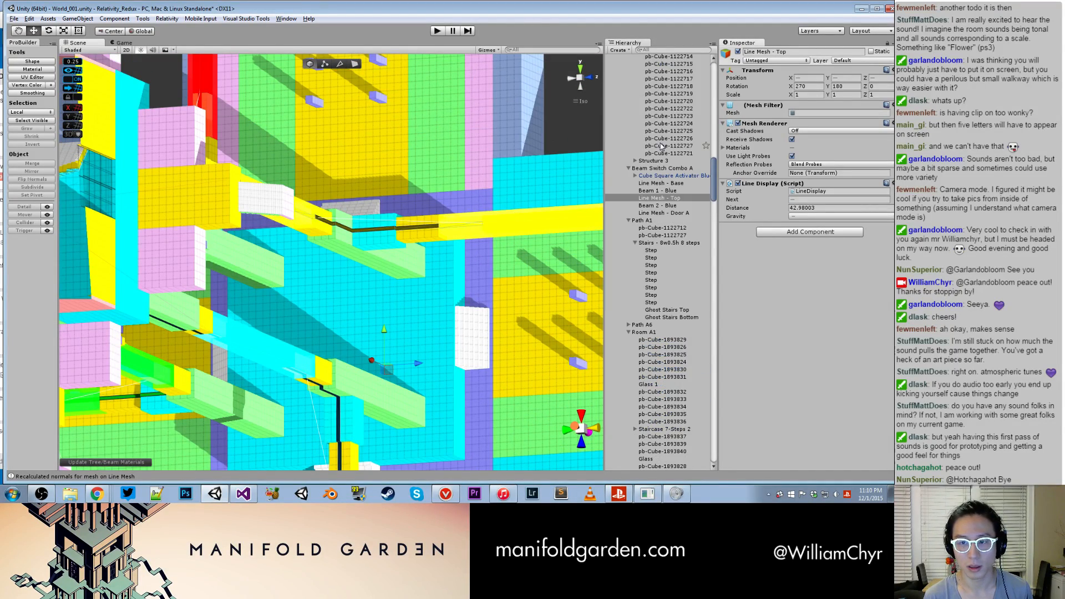
pyautogui.scroll(-15, 667, 170)
pyautogui.scroll(-3, 370, 354)
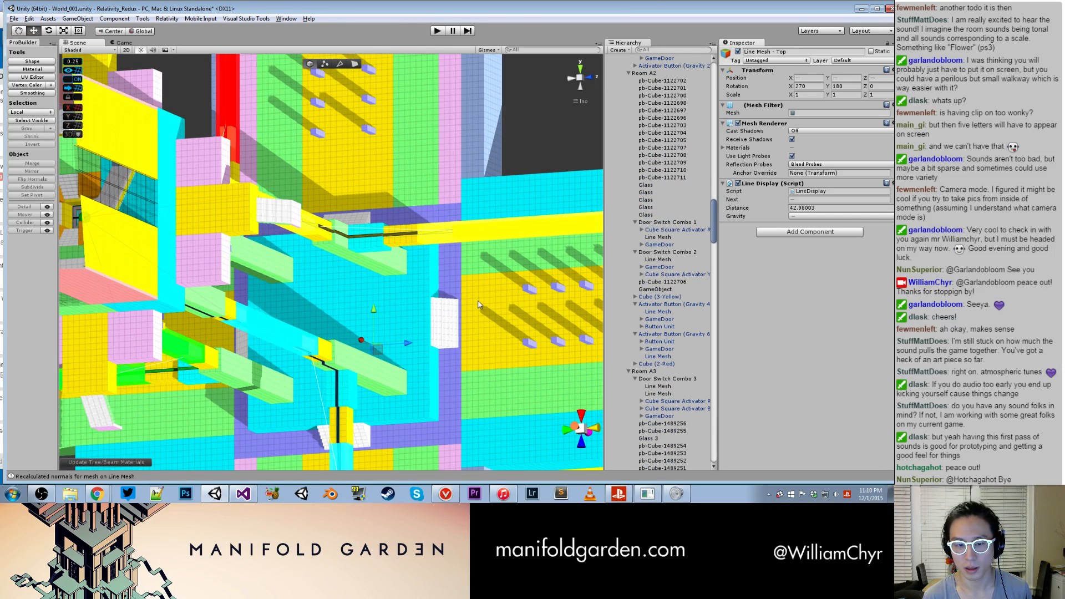
# - Select Line Mesh - Top and Line Mesh - Door A of Beam Switch Combo A together, and save the scene
pyautogui.keyDown('alt'); pyautogui.moveTo(371, 354); pyautogui.dragTo(294, 165); pyautogui.keyUp('alt')
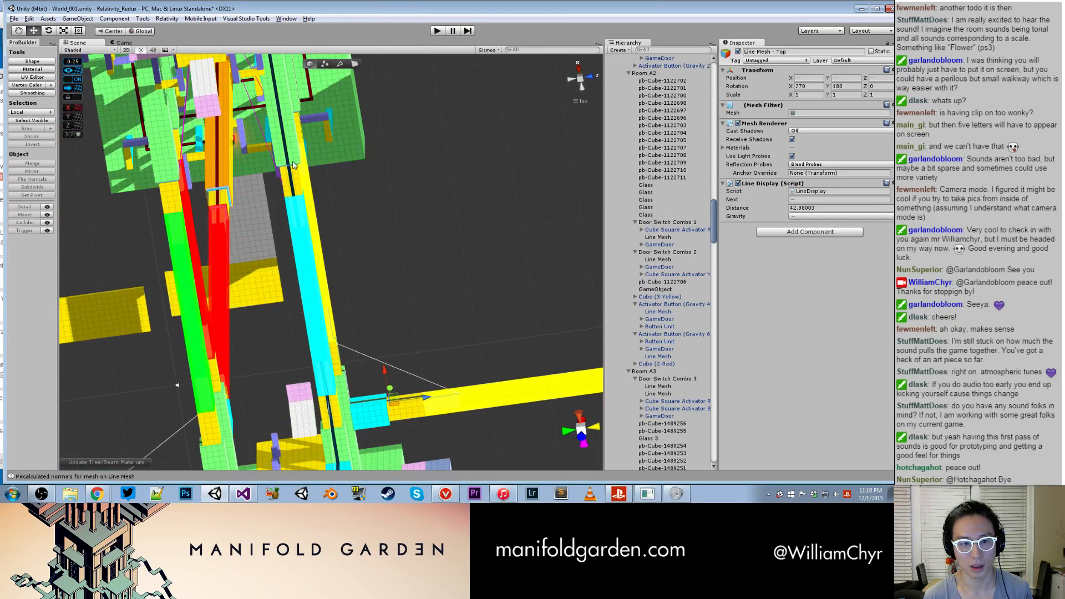
pyautogui.click(287, 158)
pyautogui.moveTo(287, 161); pyautogui.dragTo(384, 189, button='middle')
pyautogui.scroll(3, 369, 245)
pyautogui.keyDown('shift'); pyautogui.click(374, 263); pyautogui.keyUp('shift')
pyautogui.scroll(-8, 390, 124)
pyautogui.moveTo(381, 87); pyautogui.dragTo(406, 194, button='middle')
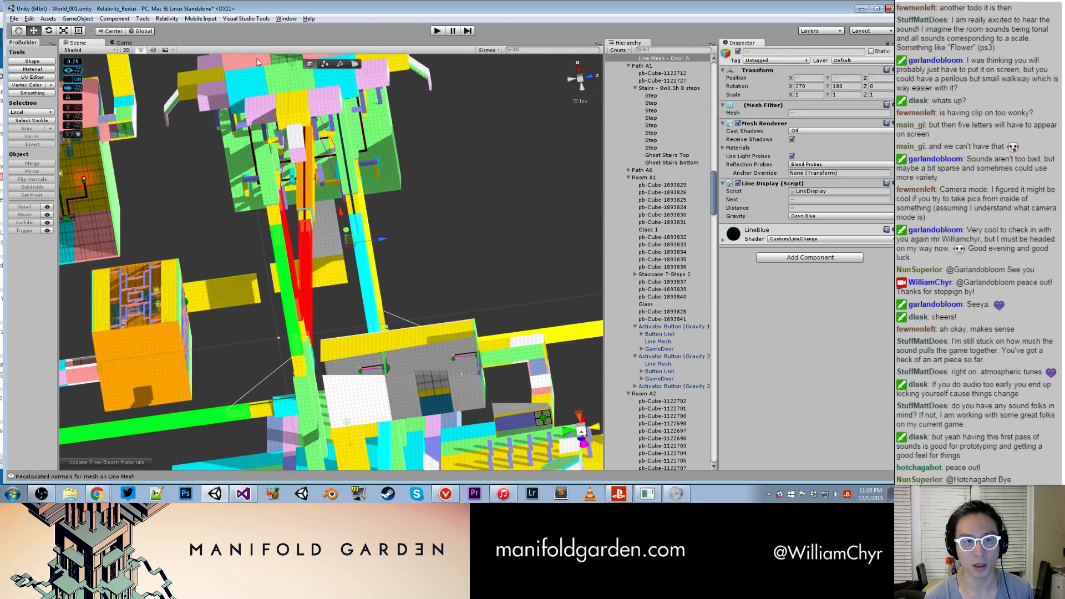
pyautogui.hotkey('ctrl', 's')
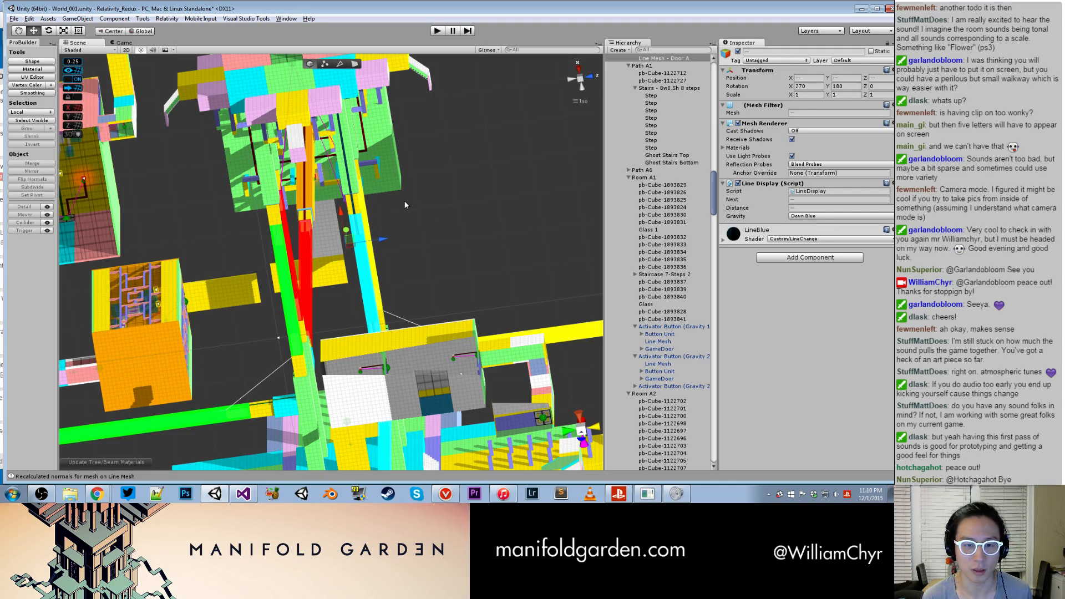
pyautogui.hotkey('ctrl', 's')
# - Try filtering the Hierarchy for "line mesh" and selecting every entry from Line Mesh - Base of Section A through Line Mesh - Door D
pyautogui.scroll(5, 404, 204)
pyautogui.scroll(-2, 369, 192)
pyautogui.keyDown('alt'); pyautogui.moveTo(369, 195); pyautogui.dragTo(345, 240); pyautogui.keyUp('alt')
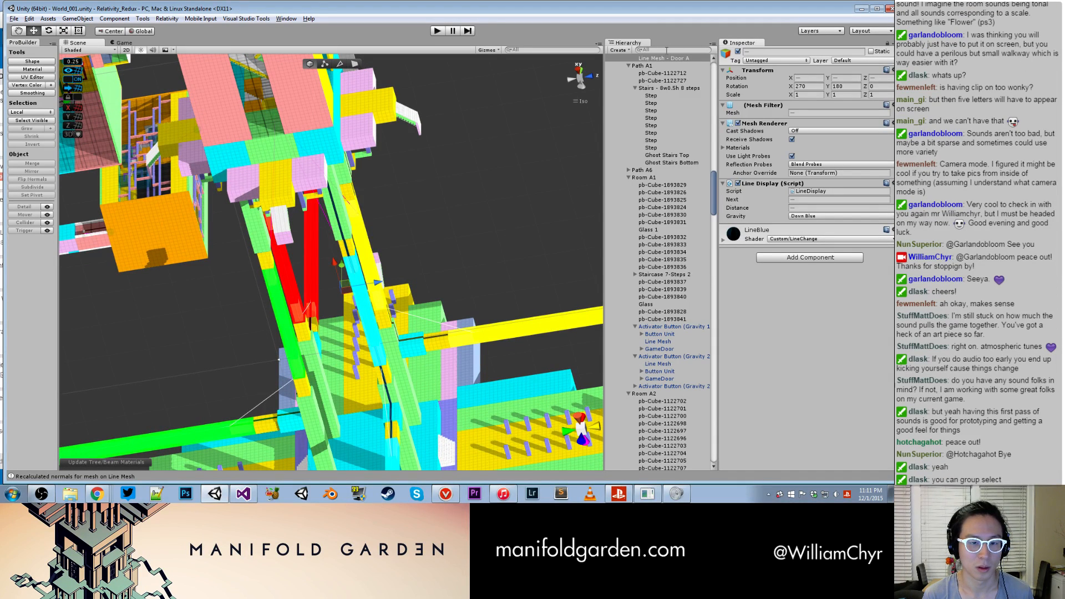
pyautogui.click(666, 50)
pyautogui.write('line mesh')
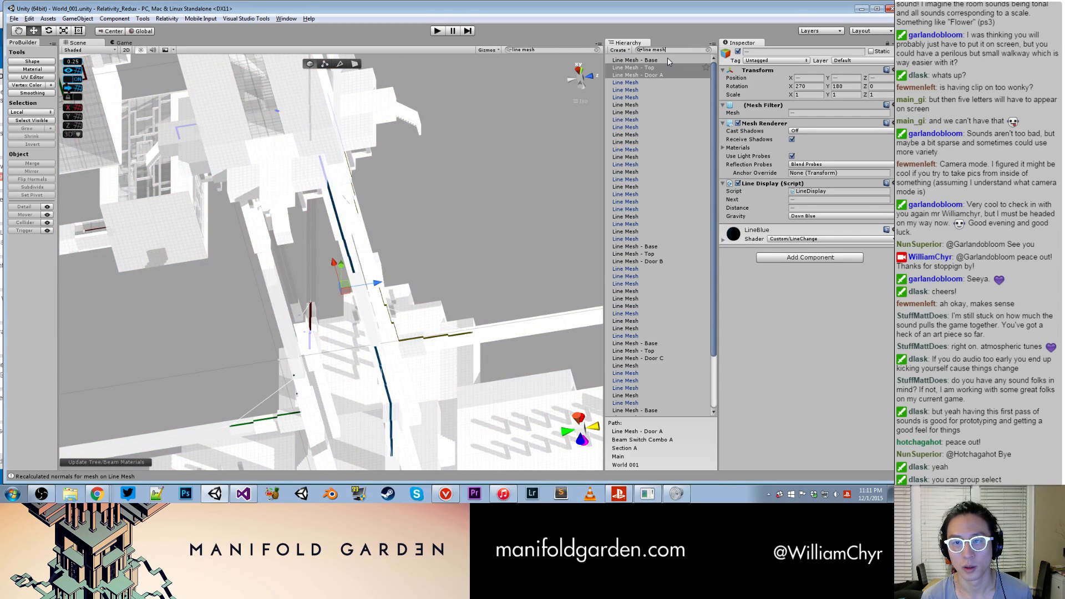
pyautogui.click(667, 60)
pyautogui.scroll(-3, 699, 120)
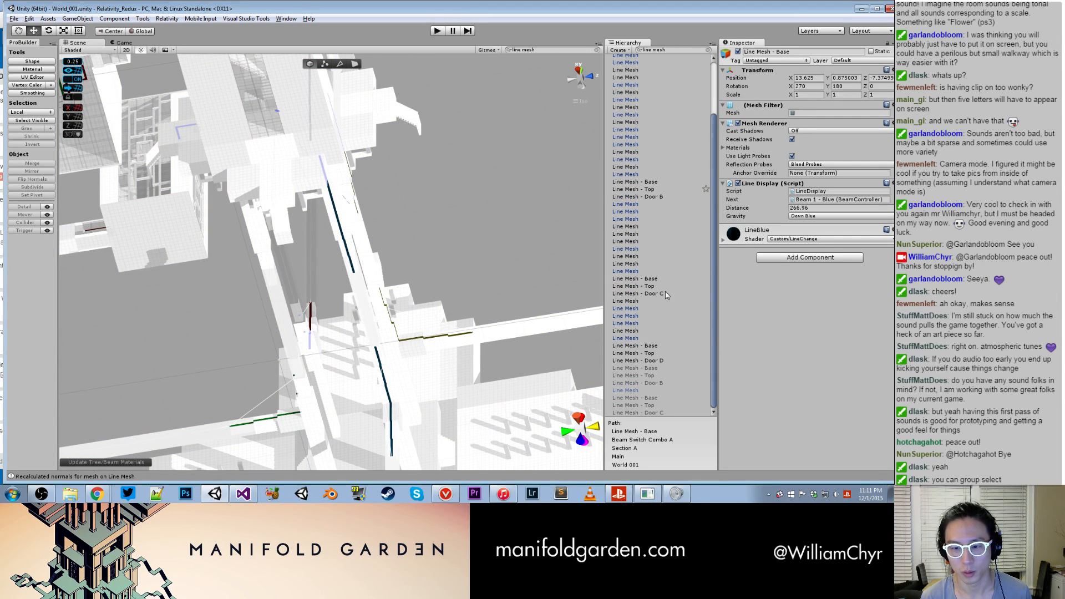
pyautogui.keyDown('shift'); pyautogui.click(659, 361); pyautogui.keyUp('shift')
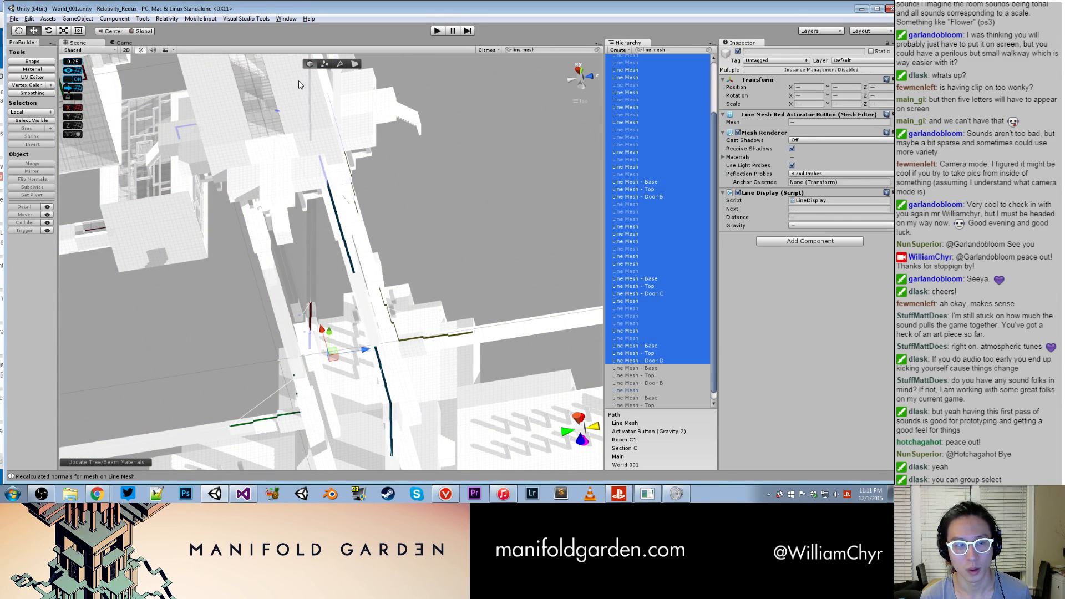
pyautogui.click(165, 19)
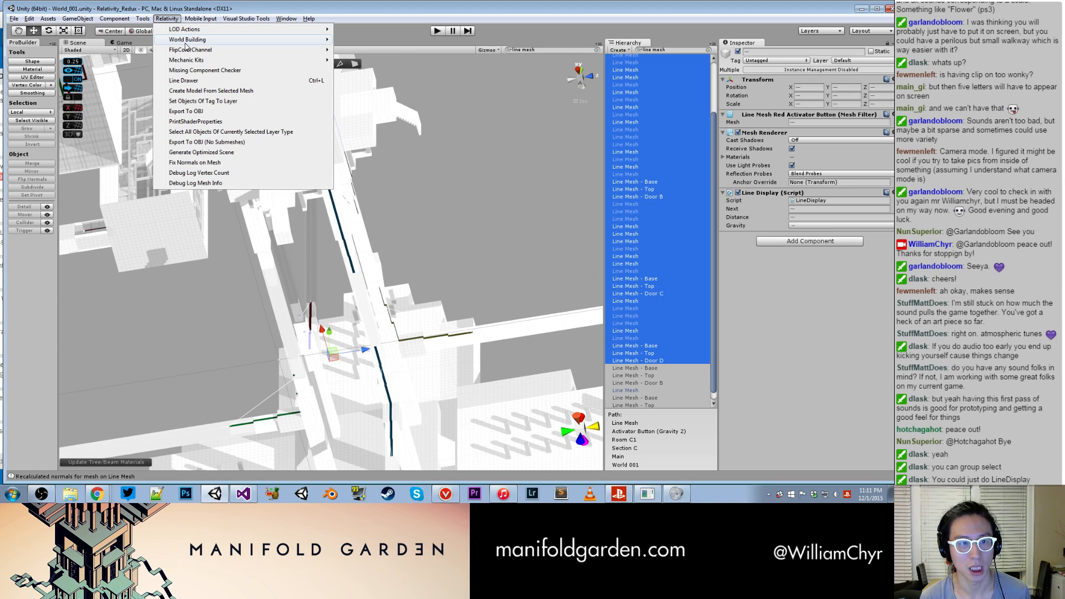
pyautogui.moveTo(187, 42)
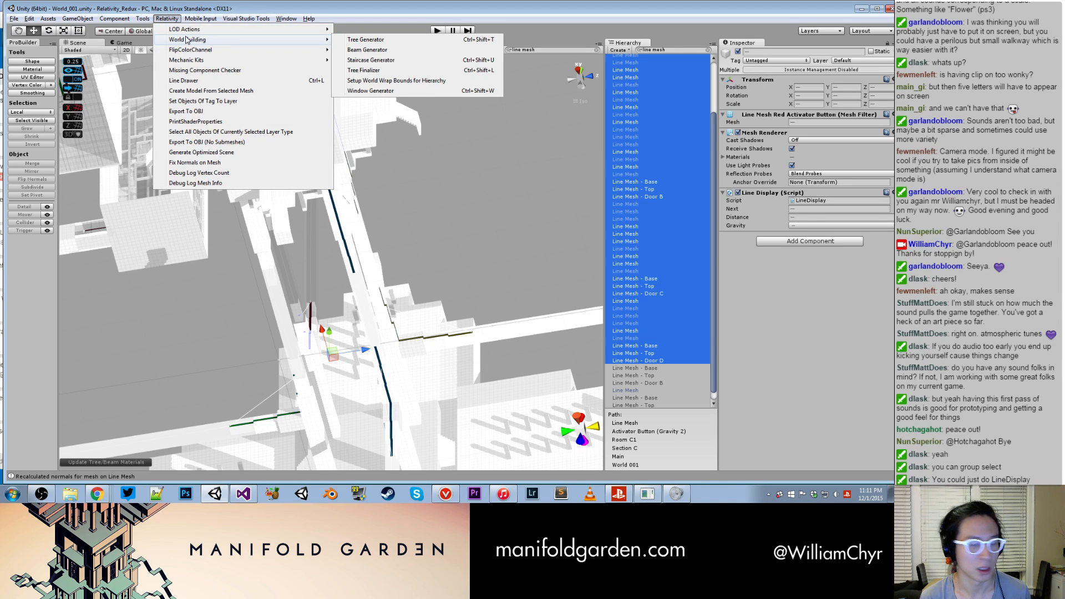
pyautogui.moveTo(327, 30)
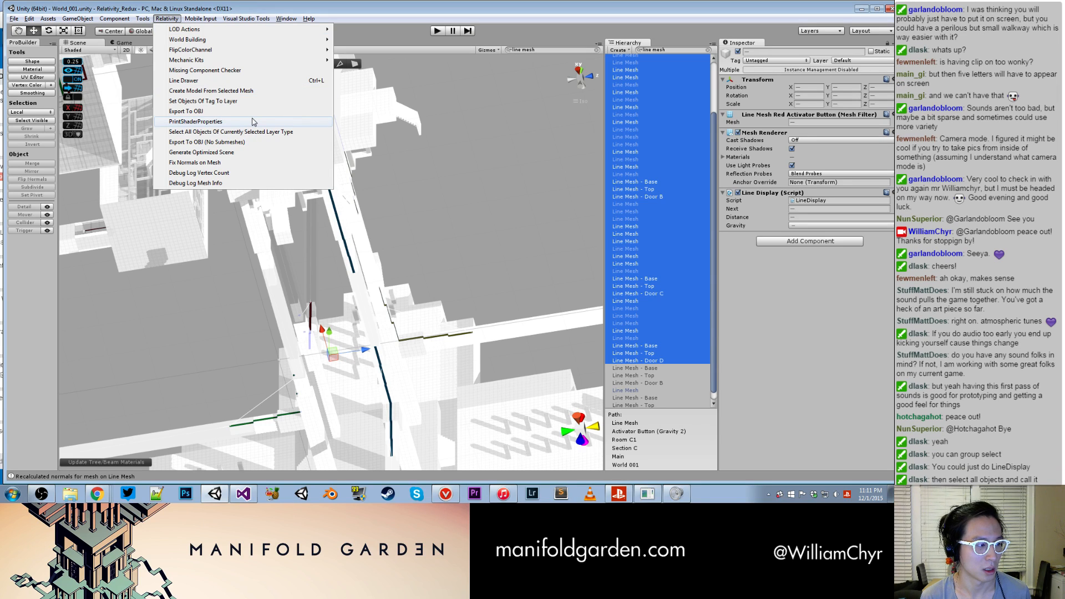
# - Filter the Hierarchy by LineDisplay, run Fix Normals on Mesh on the entries from Line Mesh - Base through Line Mesh - Door D, and clear the filter
pyautogui.click(669, 53)
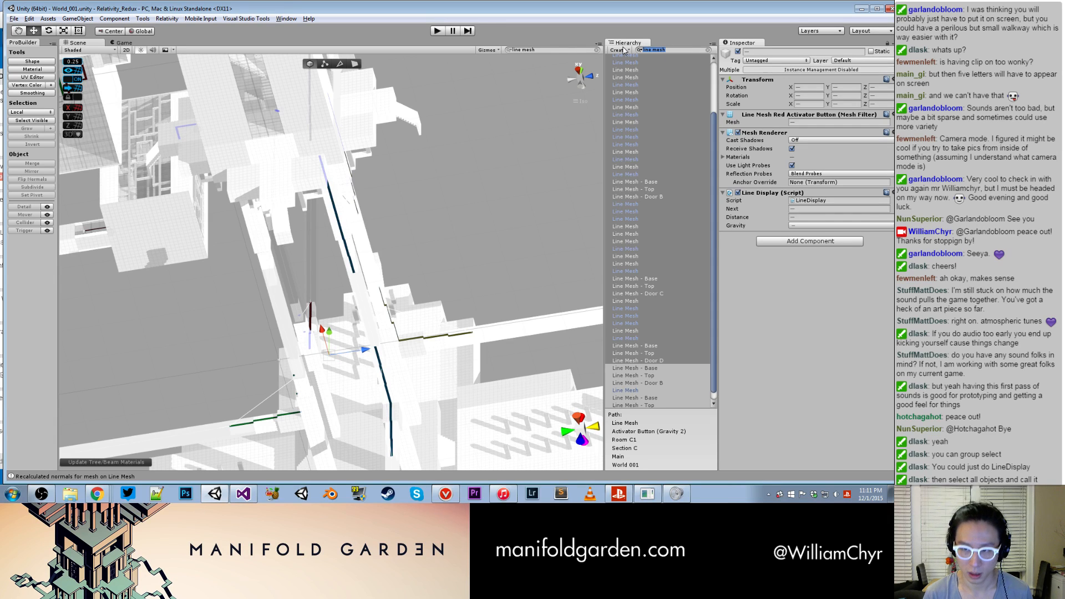
pyautogui.write('Line')
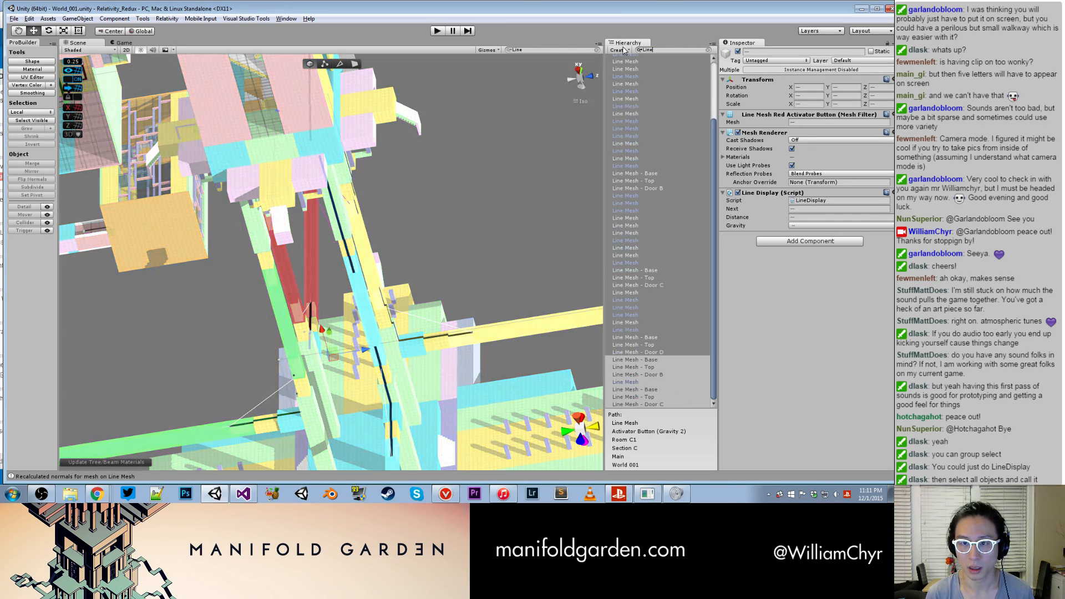
pyautogui.write('display')
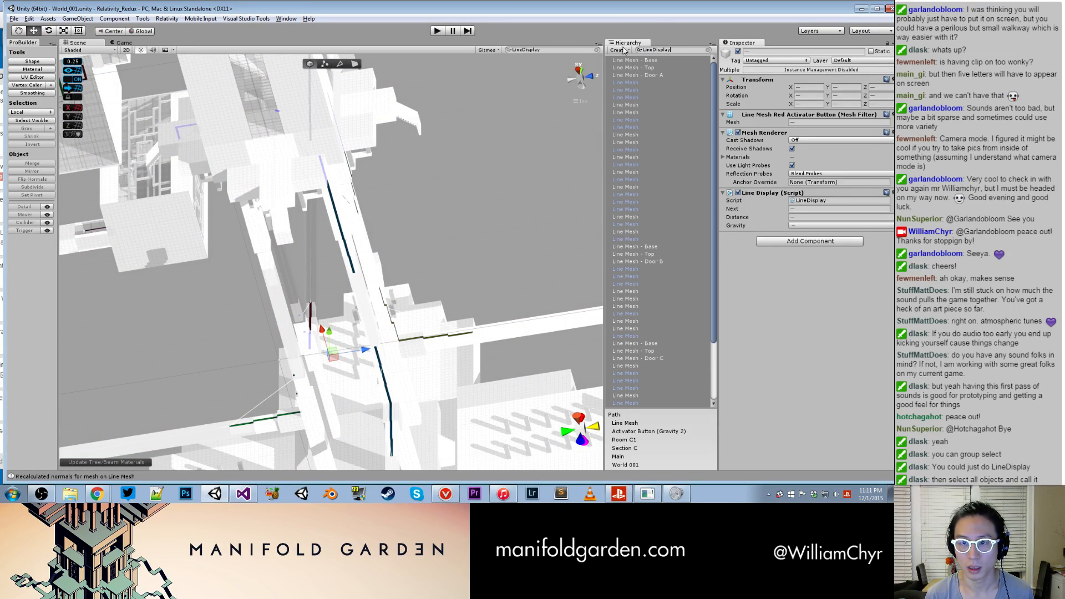
pyautogui.click(684, 82)
pyautogui.click(662, 60)
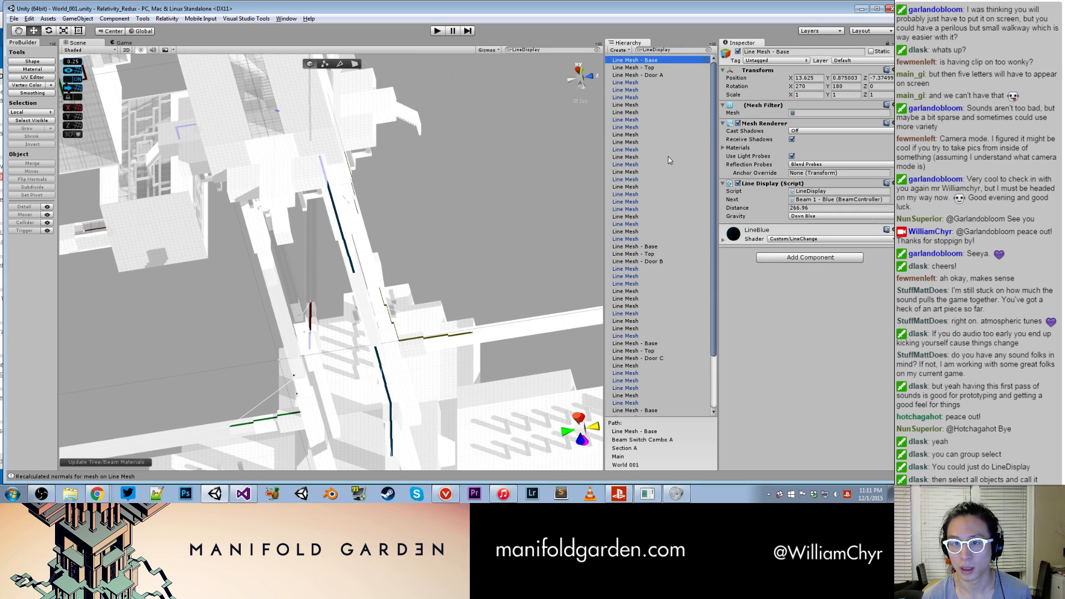
pyautogui.scroll(-3, 666, 177)
pyautogui.keyDown('shift'); pyautogui.click(661, 361); pyautogui.keyUp('shift')
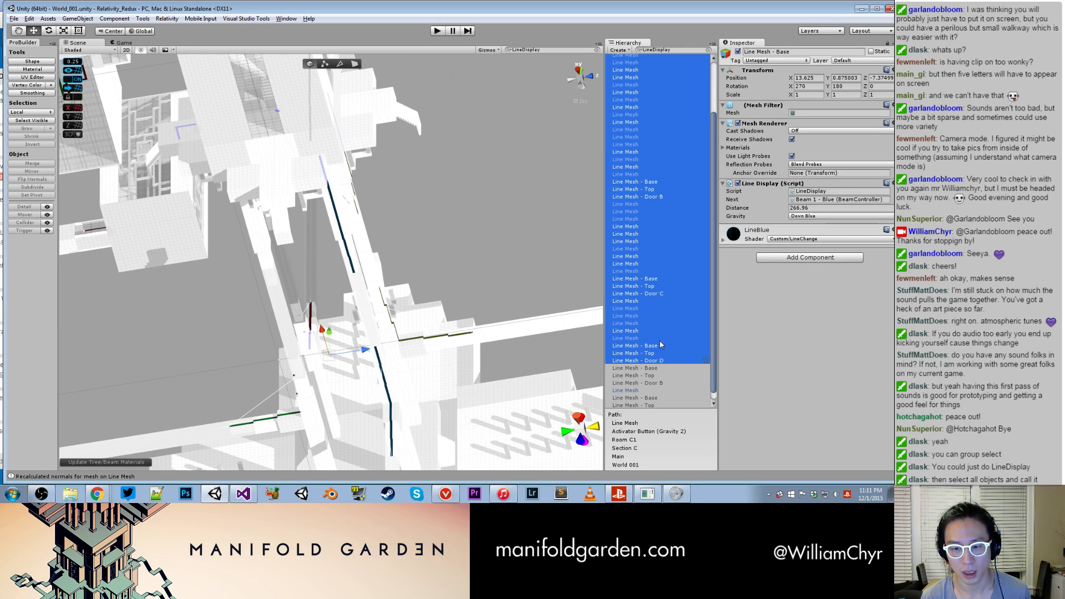
pyautogui.click(167, 19)
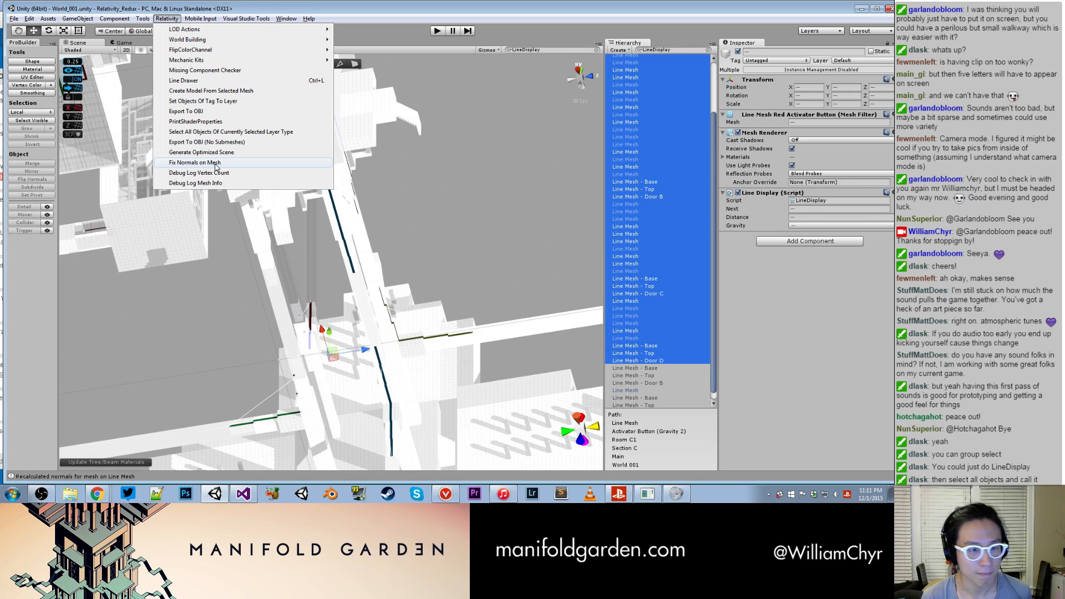
pyautogui.click(217, 164)
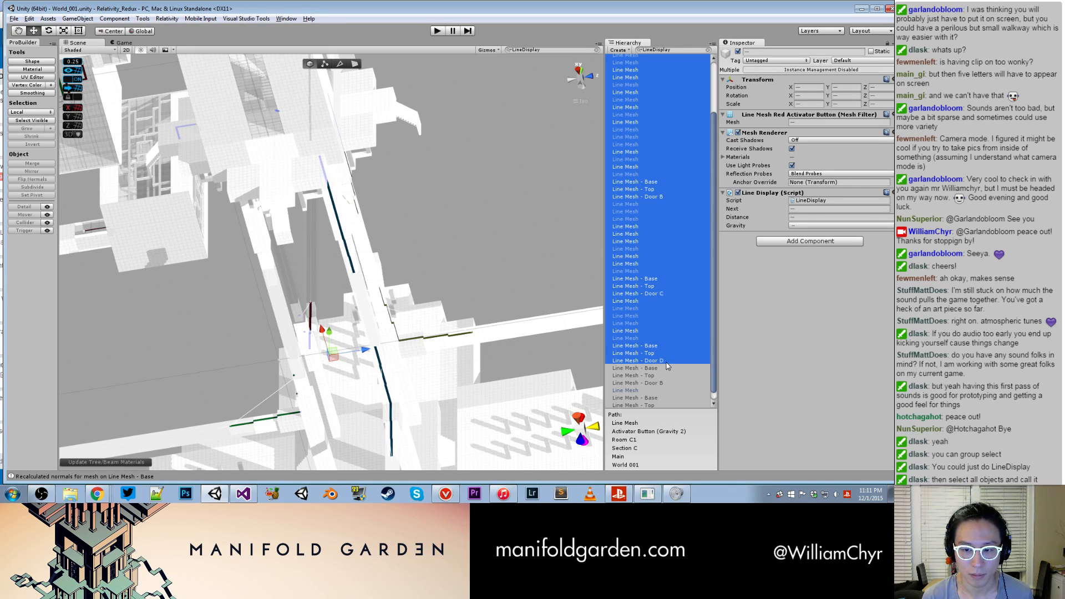
pyautogui.click(707, 50)
# - Examine the signal lines along the beams and the tower structures of Section A from several angles
pyautogui.scroll(-9, 394, 253)
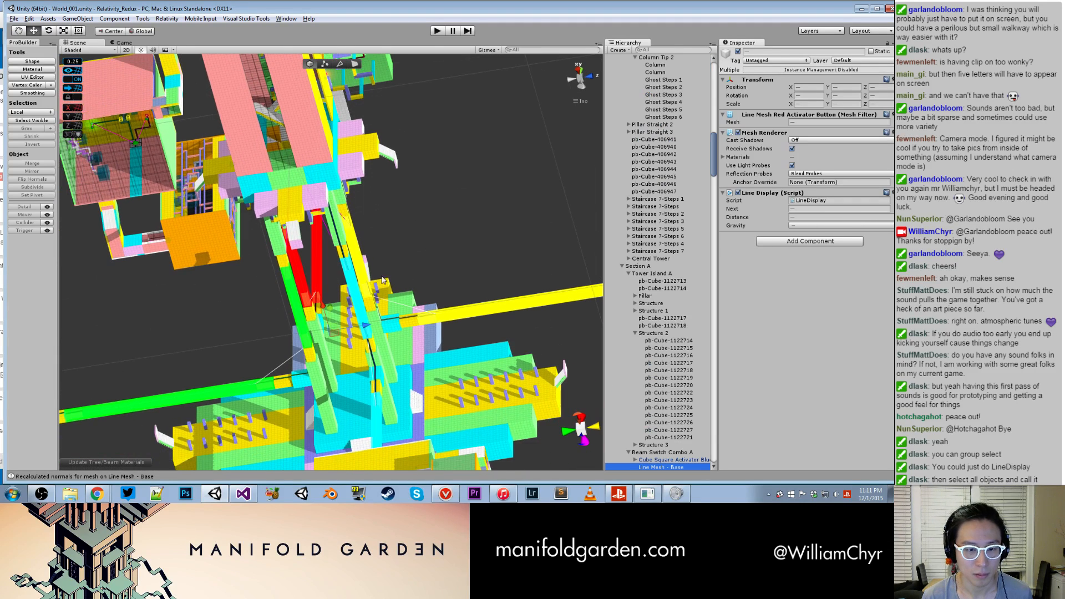
pyautogui.scroll(3, 387, 282)
pyautogui.moveTo(188, 169); pyautogui.dragTo(298, 159, button='middle')
pyautogui.scroll(10, 298, 159)
pyautogui.moveTo(169, 163); pyautogui.dragTo(260, 217, button='middle')
pyautogui.scroll(8, 213, 181)
pyautogui.scroll(-6, 214, 180)
pyautogui.scroll(-9, 213, 180)
pyautogui.moveTo(416, 114); pyautogui.dragTo(393, 264, button='middle')
pyautogui.scroll(-3, 410, 184)
pyautogui.moveTo(430, 139); pyautogui.dragTo(420, 349, button='right')
pyautogui.scroll(-6, 420, 349)
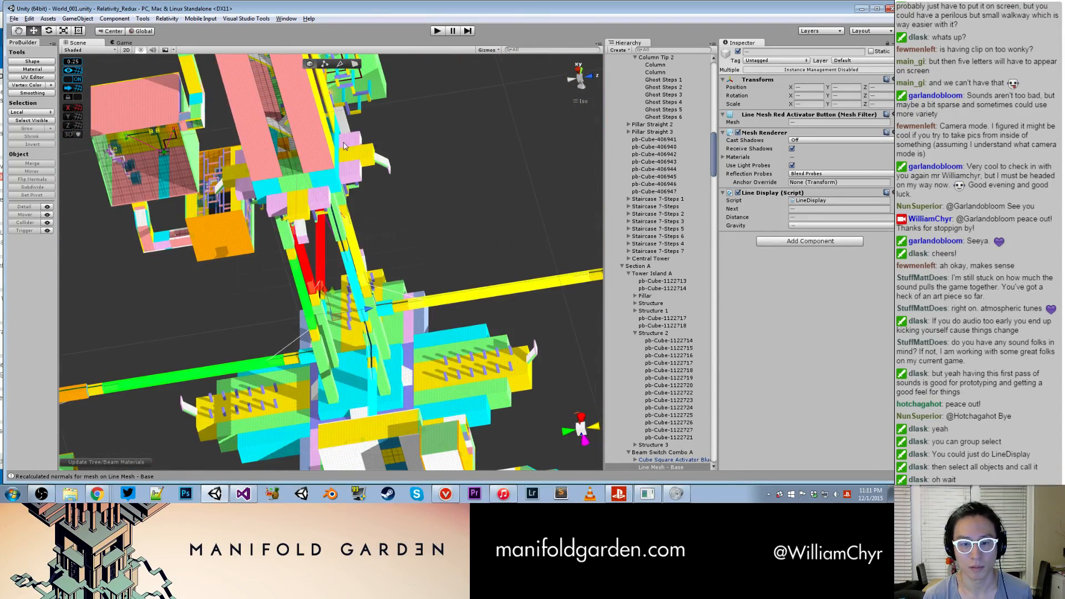
# - Find Activator Button (Gravity 3) under the overhanging platform in Room B1 and apply its changes to the prefab
pyautogui.moveTo(420, 349); pyautogui.dragTo(413, 125, button='middle')
pyautogui.scroll(-4, 413, 125)
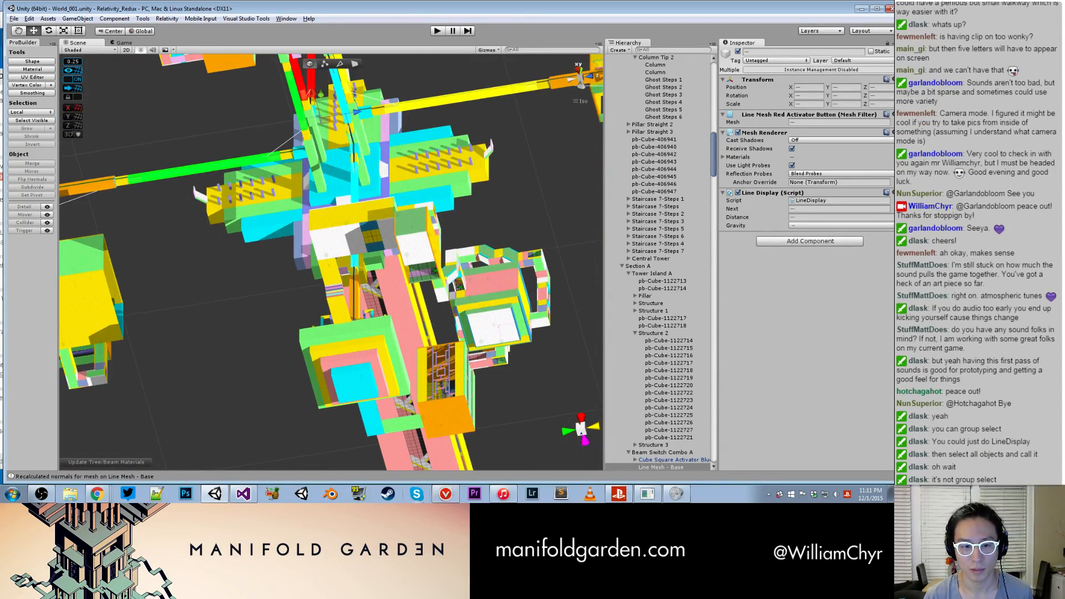
pyautogui.keyDown('alt'); pyautogui.moveTo(506, 187); pyautogui.dragTo(526, 174); pyautogui.keyUp('alt')
pyautogui.moveTo(525, 174); pyautogui.dragTo(233, 242, button='middle')
pyautogui.keyDown('alt'); pyautogui.moveTo(365, 217); pyautogui.dragTo(383, 105); pyautogui.keyUp('alt')
pyautogui.scroll(4, 404, 220)
pyautogui.scroll(3, 375, 102)
pyautogui.moveTo(368, 100); pyautogui.dragTo(290, 217, button='middle')
pyautogui.scroll(2, 294, 215)
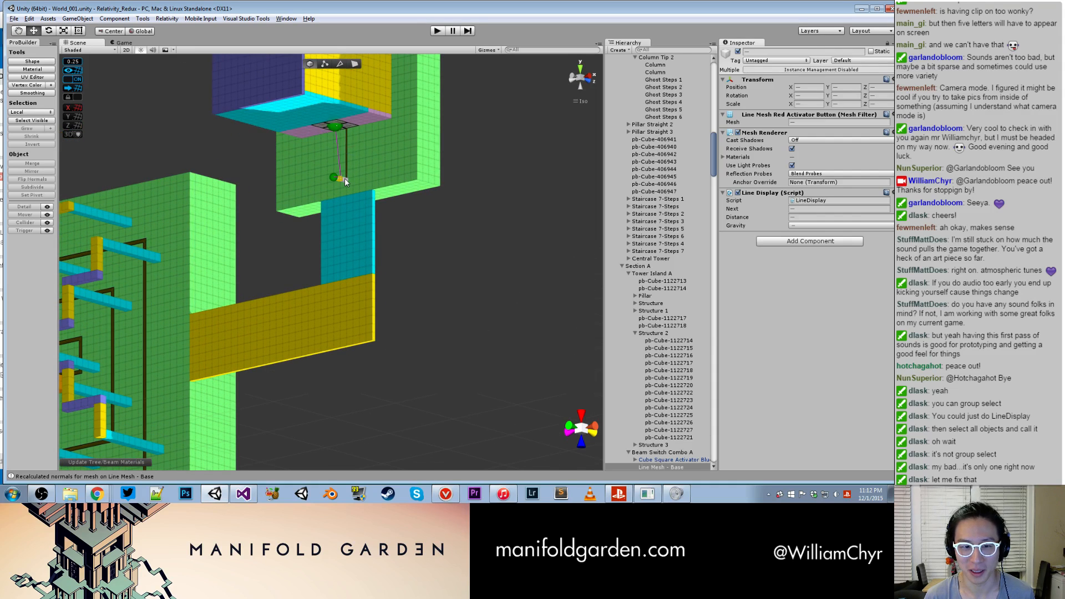
pyautogui.click(344, 182)
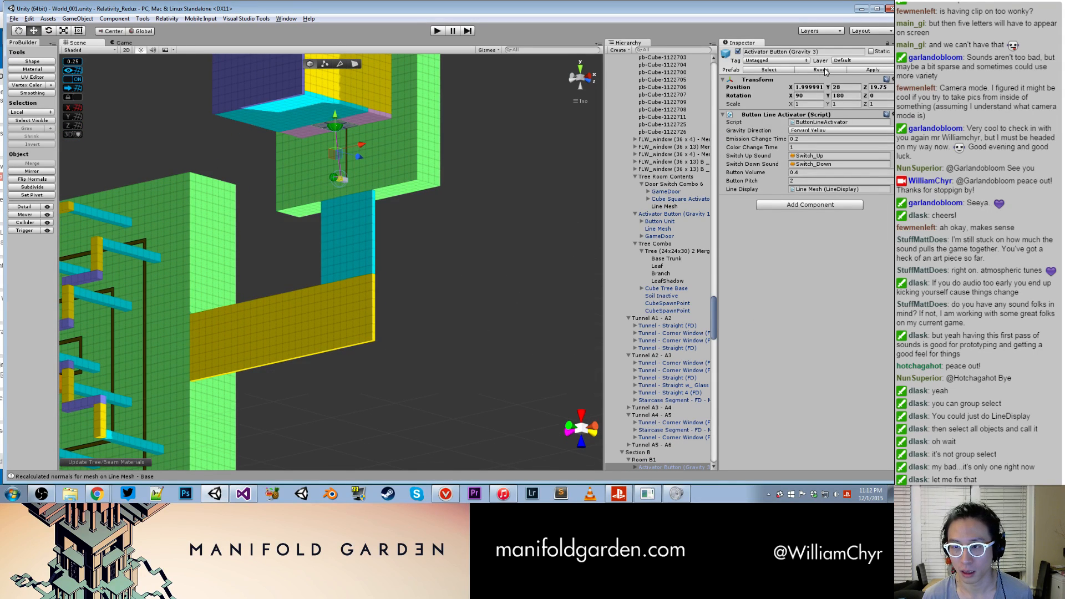
pyautogui.click(866, 70)
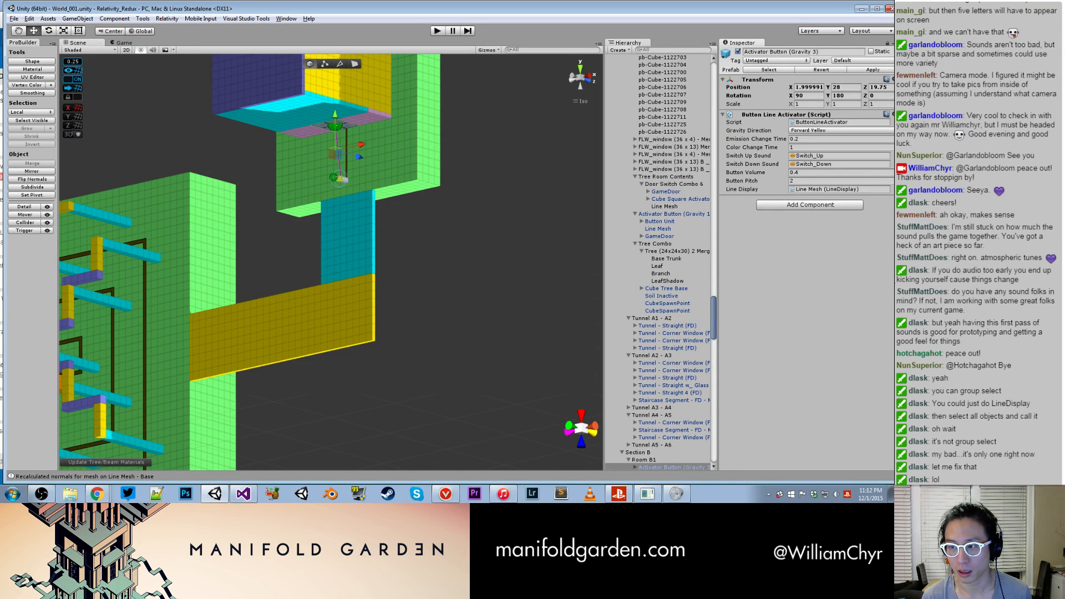
# - Place the Activator Button (Gravity 5) and Activator Button (Gravity 6) prefabs in the empty space beside the long bridges
pyautogui.scroll(-10, 499, 195)
pyautogui.moveTo(414, 228); pyautogui.dragTo(506, 327, button='middle')
pyautogui.keyDown('alt'); pyautogui.moveTo(471, 261); pyautogui.dragTo(342, 272); pyautogui.keyUp('alt')
pyautogui.moveTo(396, 268); pyautogui.dragTo(367, 109, button='middle')
pyautogui.keyDown('alt'); pyautogui.moveTo(367, 110); pyautogui.dragTo(311, 298); pyautogui.keyUp('alt')
pyautogui.scroll(-4, 413, 174)
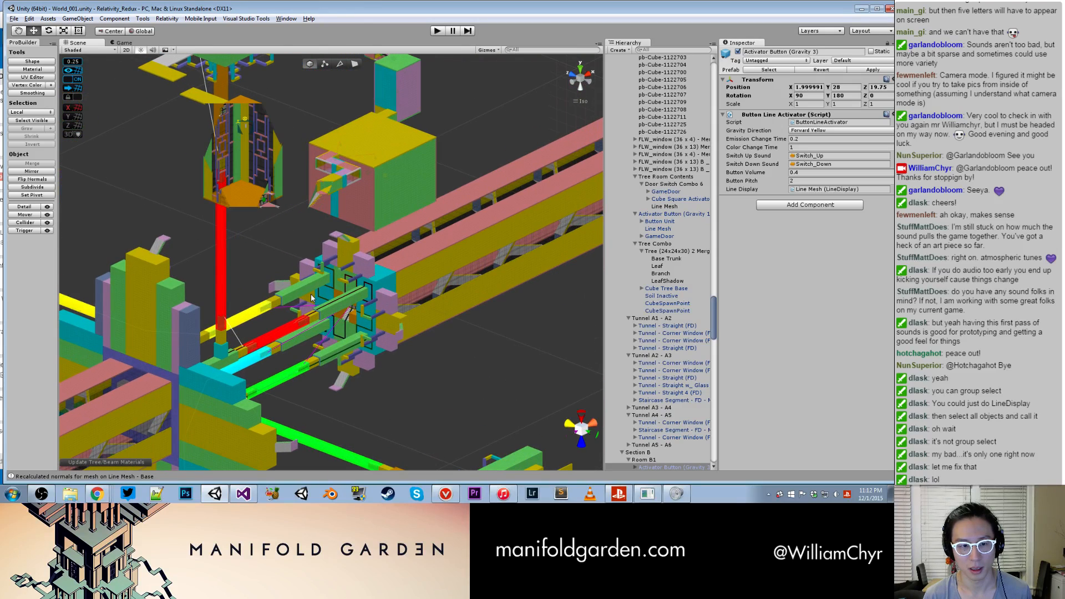
pyautogui.scroll(-5, 312, 293)
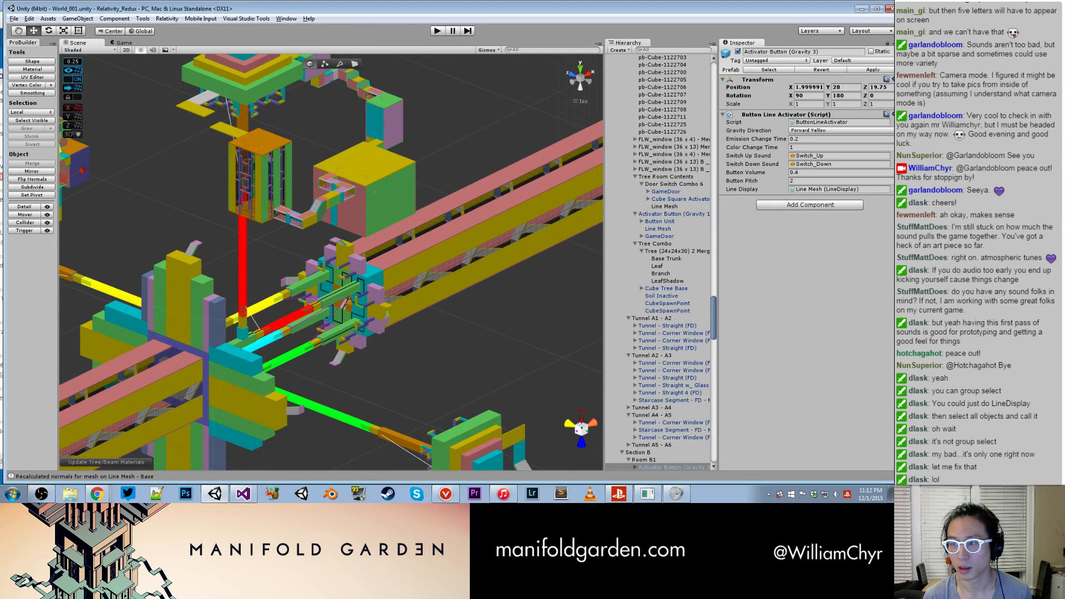
pyautogui.moveTo(743, 200); pyautogui.dragTo(567, 300)
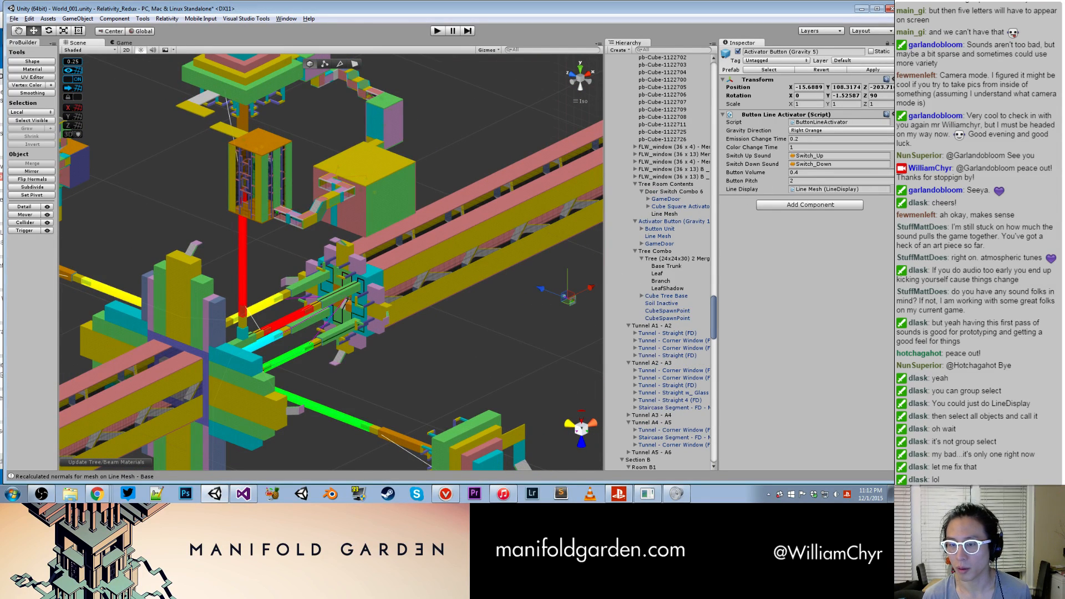
pyautogui.click(544, 353)
# - Run Fix Normals on Mesh on the Line Mesh children of Activator Button (Gravity 5) and Activator Button (Gravity 6)
pyautogui.scroll(8, 663, 193)
pyautogui.scroll(12, 664, 196)
pyautogui.scroll(6, 594, 302)
pyautogui.moveTo(595, 308); pyautogui.dragTo(348, 257, button='middle')
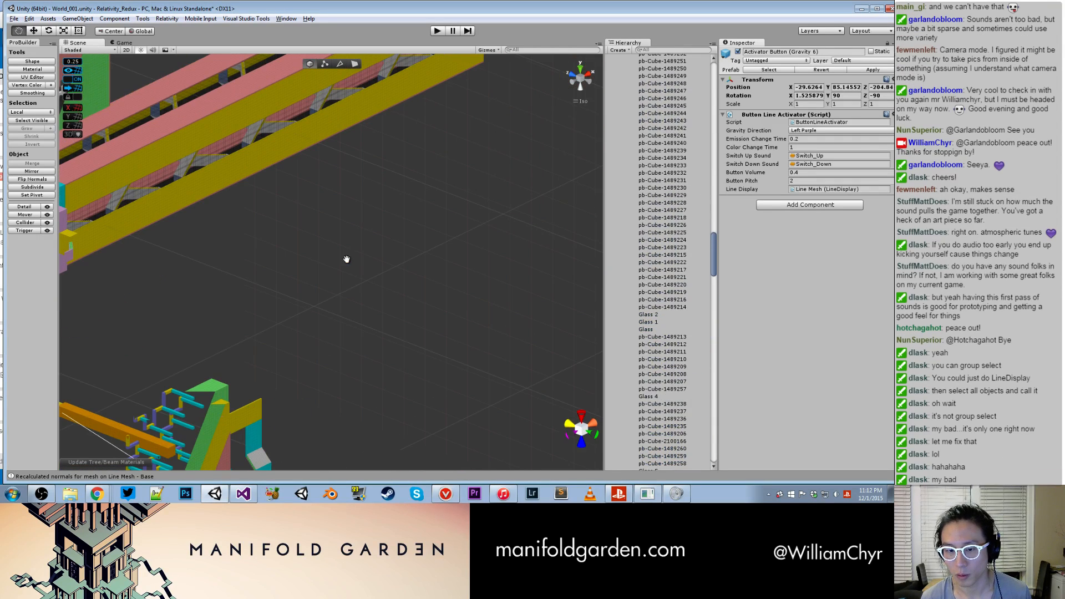
pyautogui.scroll(10, 662, 69)
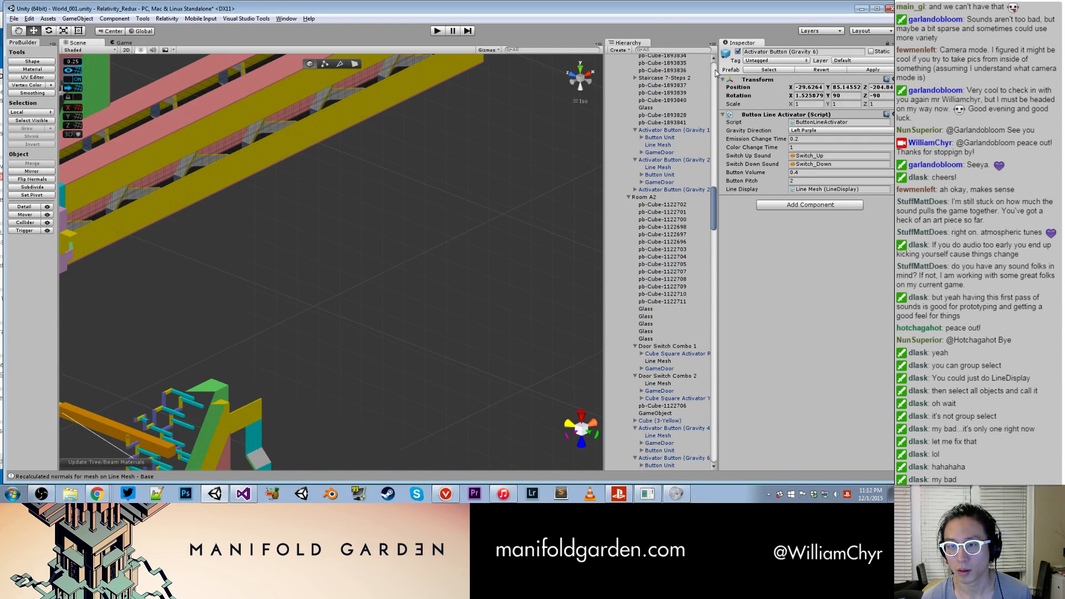
pyautogui.scroll(10, 716, 72)
pyautogui.click(608, 90)
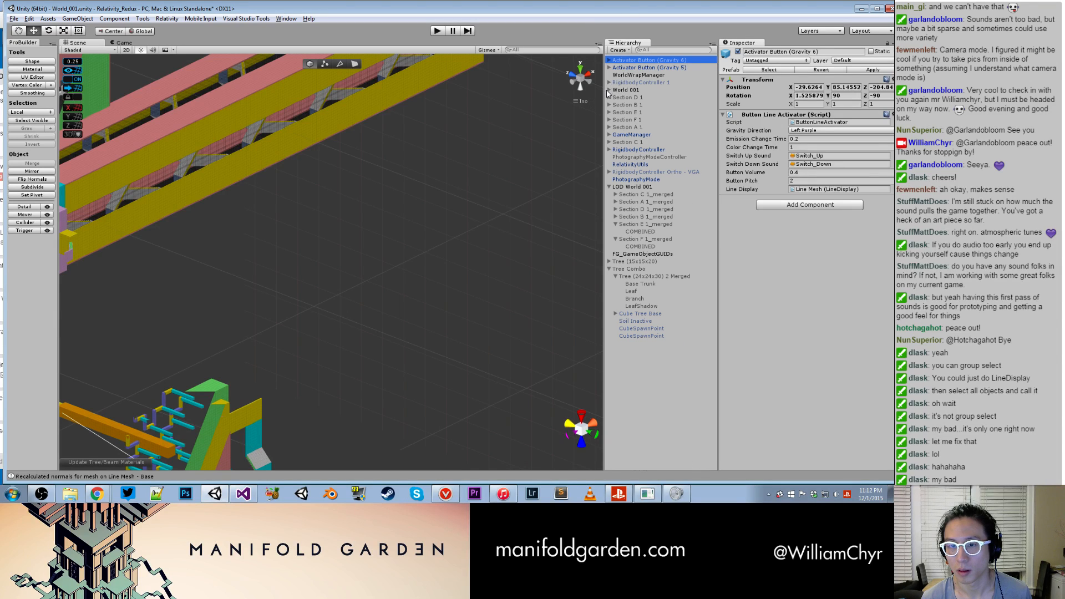
pyautogui.click(609, 67)
pyautogui.click(608, 60)
pyautogui.click(639, 82)
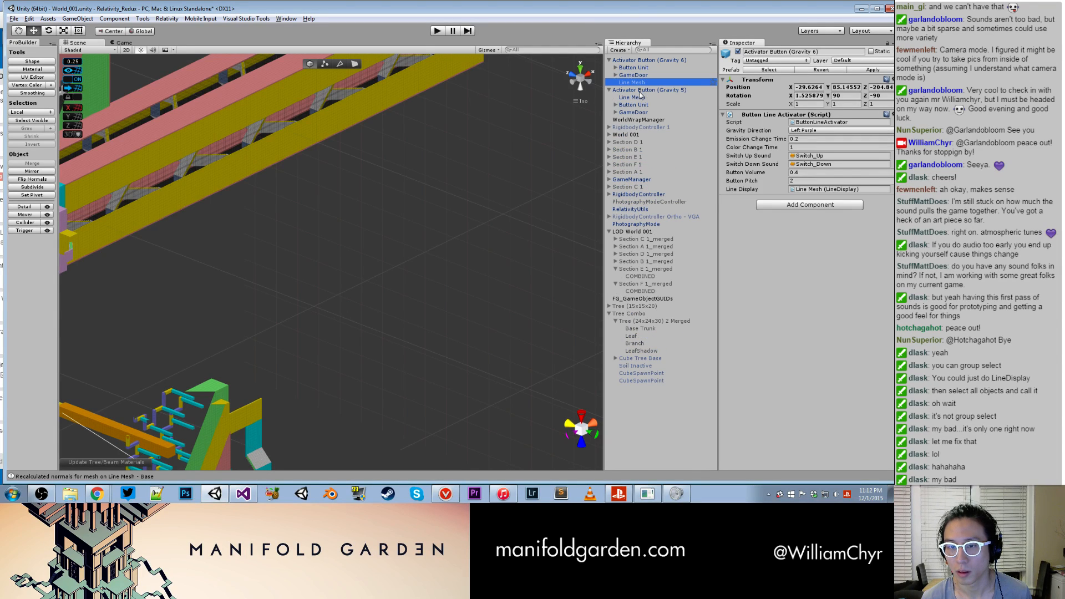
pyautogui.keyDown('ctrl'); pyautogui.click(638, 98); pyautogui.keyUp('ctrl')
pyautogui.click(176, 21)
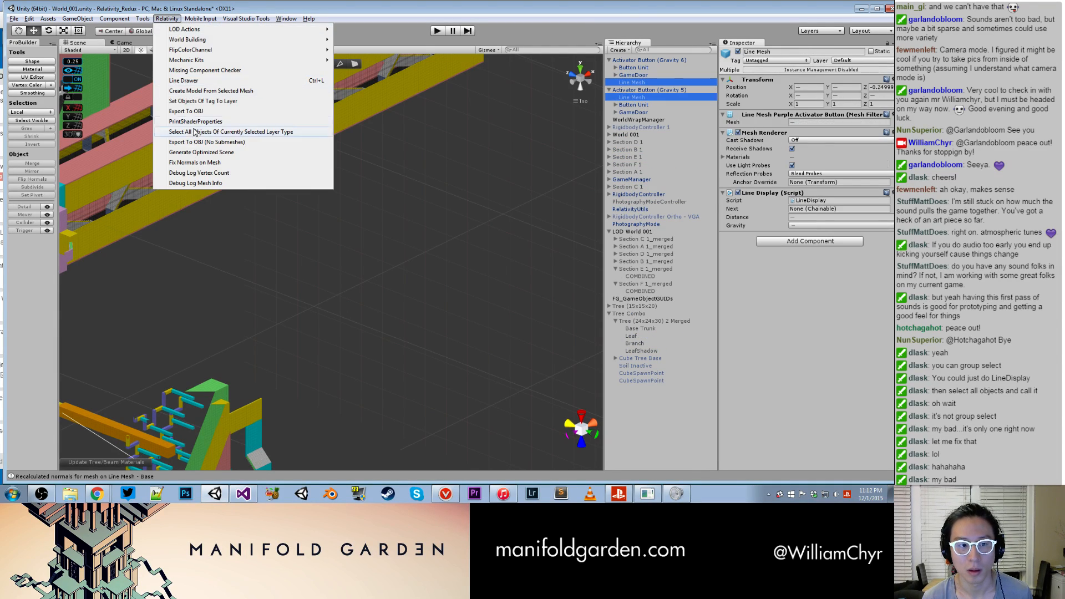
pyautogui.click(201, 164)
# - Apply the changes of Activator Button (Gravity 6) and Activator Button (Gravity 5) to their prefabs
pyautogui.click(636, 61)
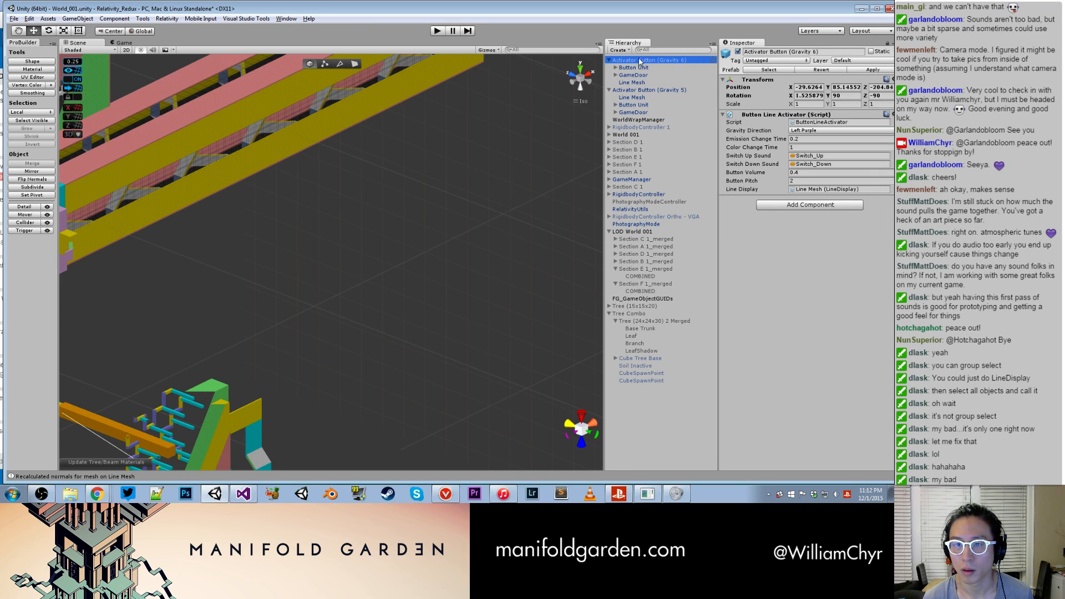
pyautogui.click(850, 72)
pyautogui.click(678, 90)
pyautogui.click(853, 71)
pyautogui.click(682, 61)
pyautogui.keyDown('ctrl'); pyautogui.click(677, 90); pyautogui.keyUp('ctrl')
pyautogui.rightClick(676, 91)
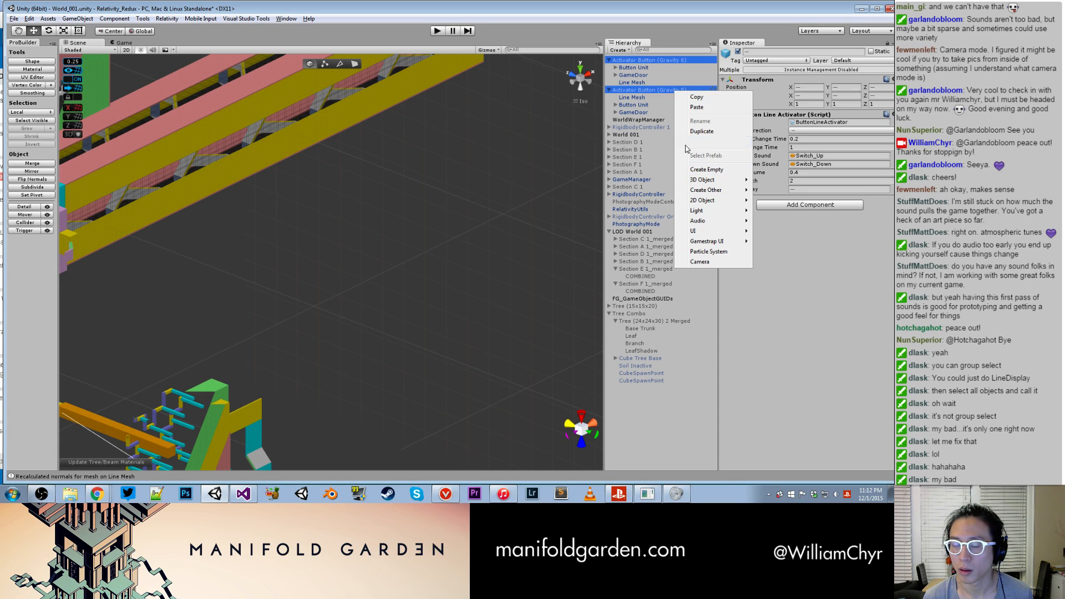
pyautogui.click(428, 180)
# - Play-test the level with toggle_noclip, fly out to examine the activator buttons in the open space, and return to scene editing
pyautogui.scroll(-9, 427, 181)
pyautogui.click(438, 34)
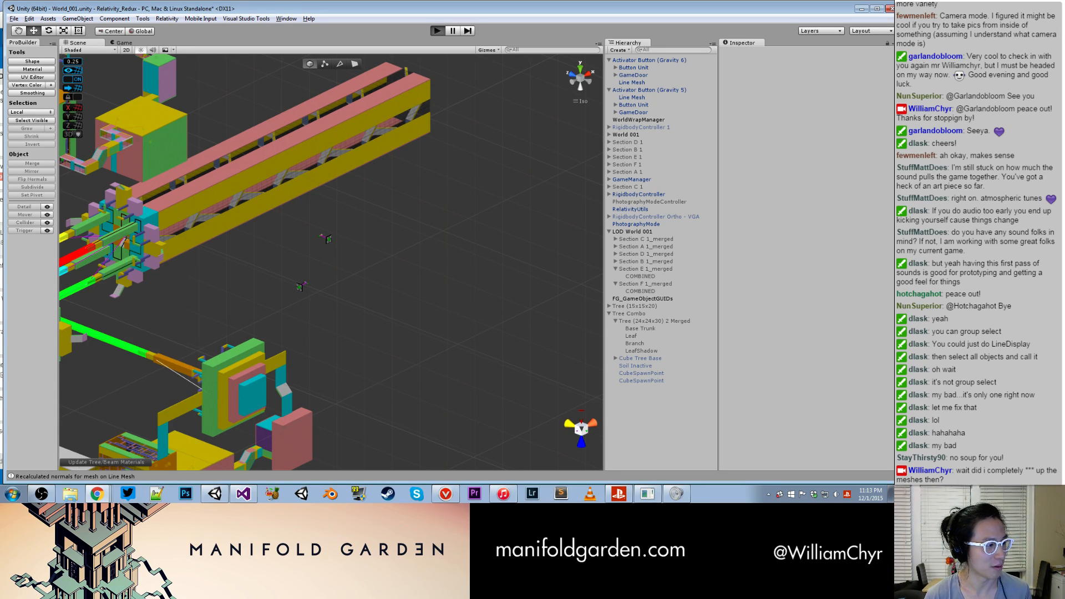
pyautogui.hotkey('ctrl', 'p')
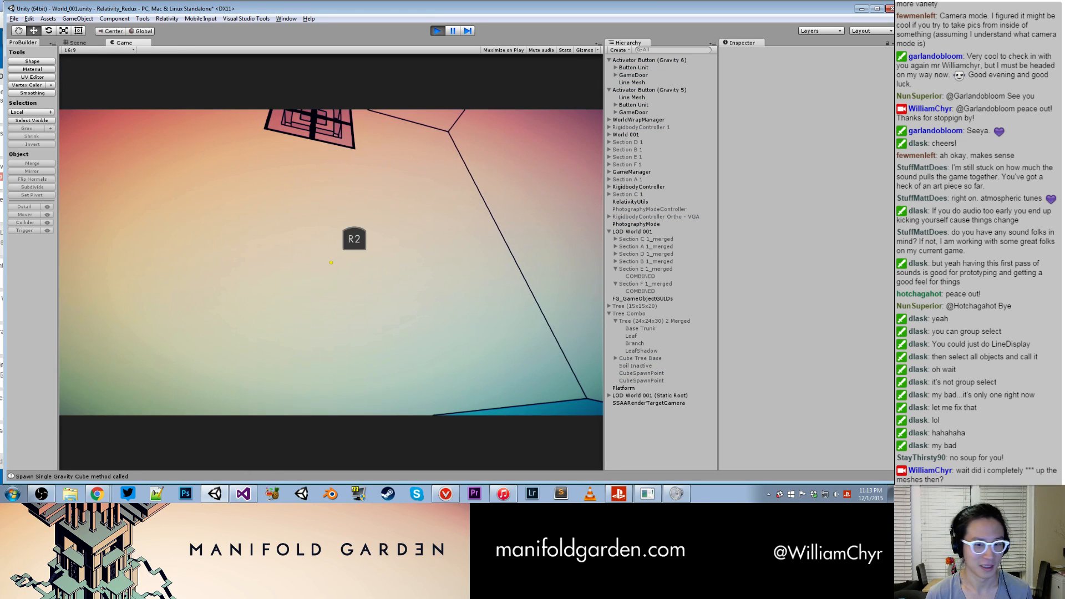
pyautogui.hotkey('ctrl', 'shift', 'p')
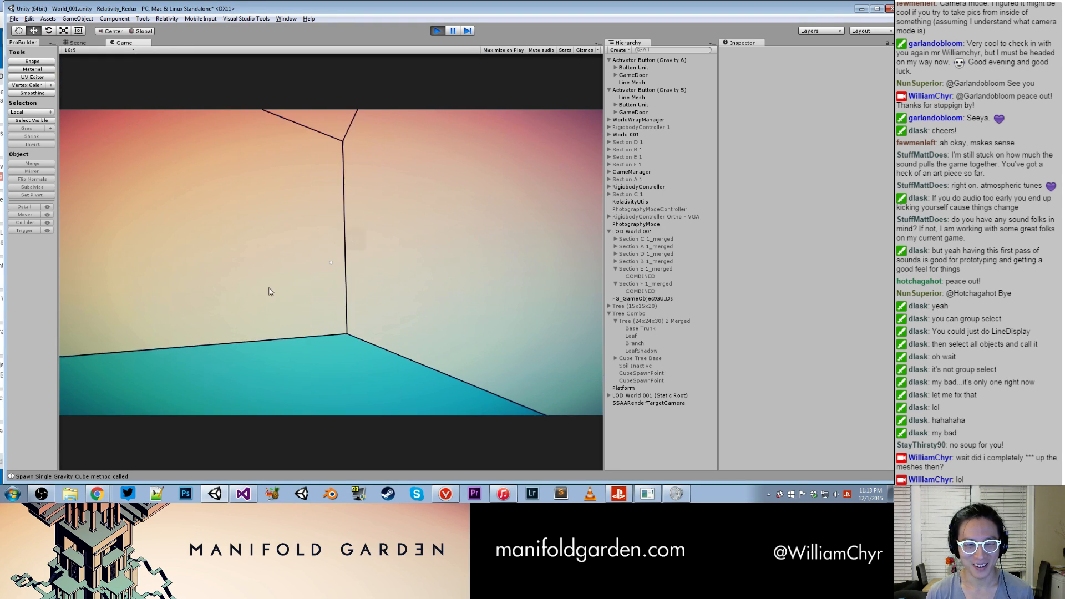
pyautogui.press('`')
pyautogui.write('toggle_noclip')
pyautogui.press('Return')
pyautogui.press('w')
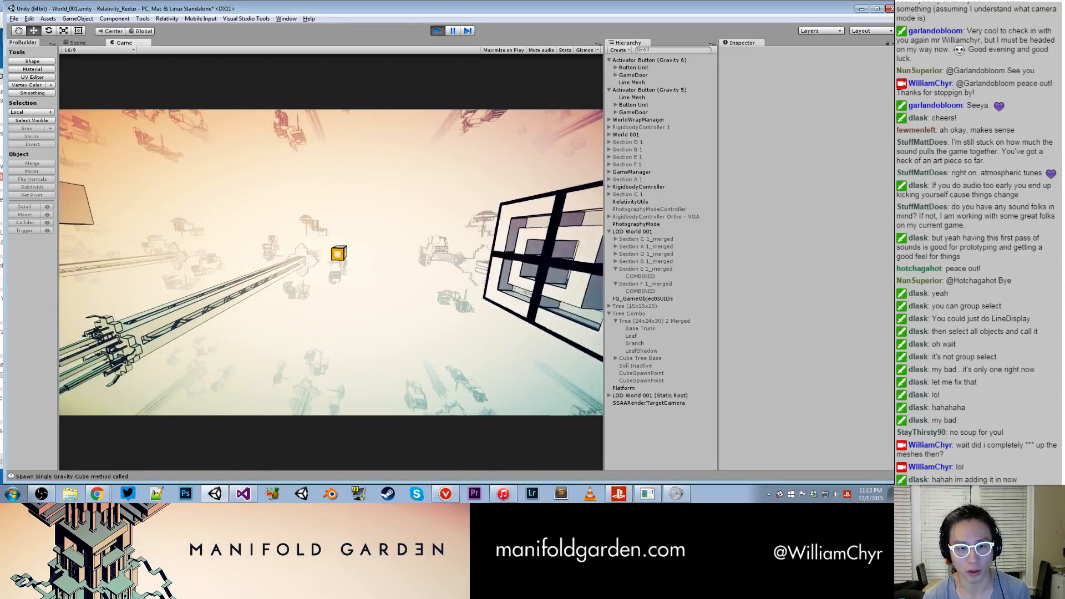
pyautogui.hotkey('ctrl', 'p')
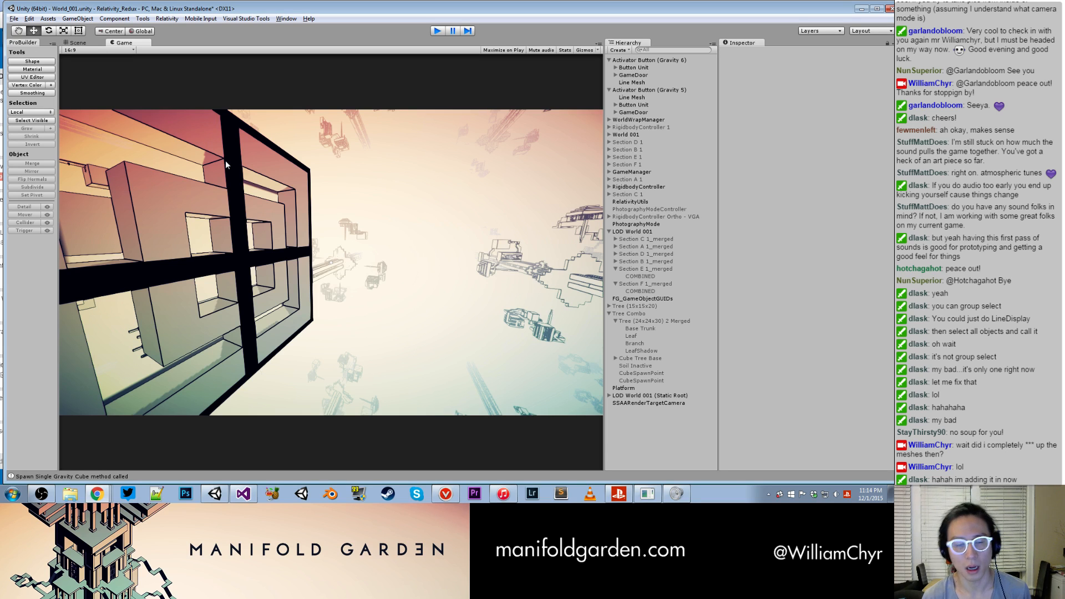
pyautogui.hotkey('ctrl', '1')
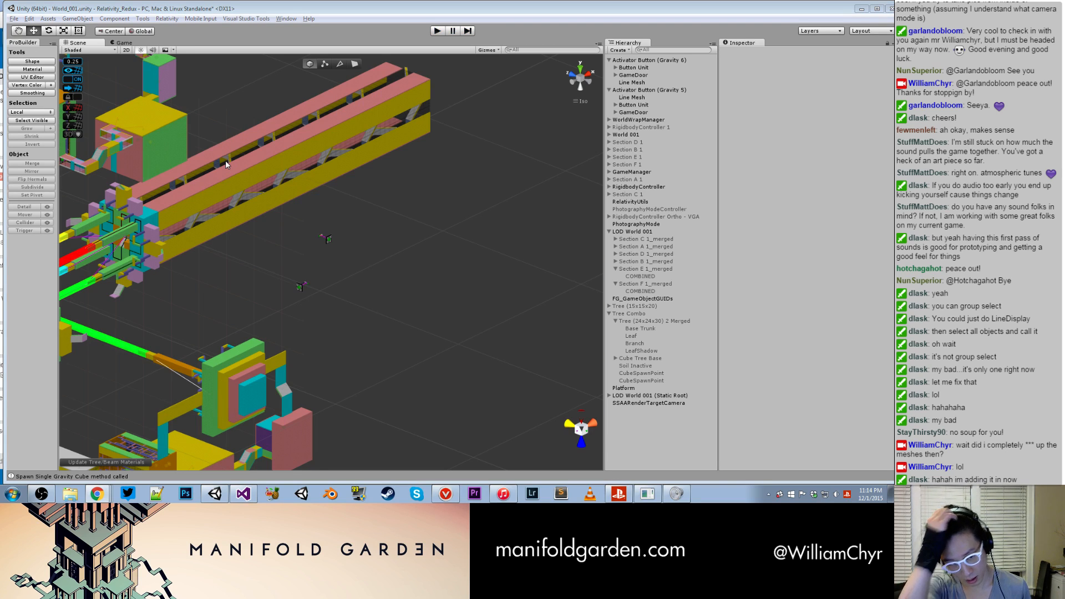
# - Inspect the Line Mesh components and material of Activator Button (Gravity 6) and Activator Button (Gravity 5) up close
pyautogui.click(328, 239)
pyautogui.doubleClick(691, 87)
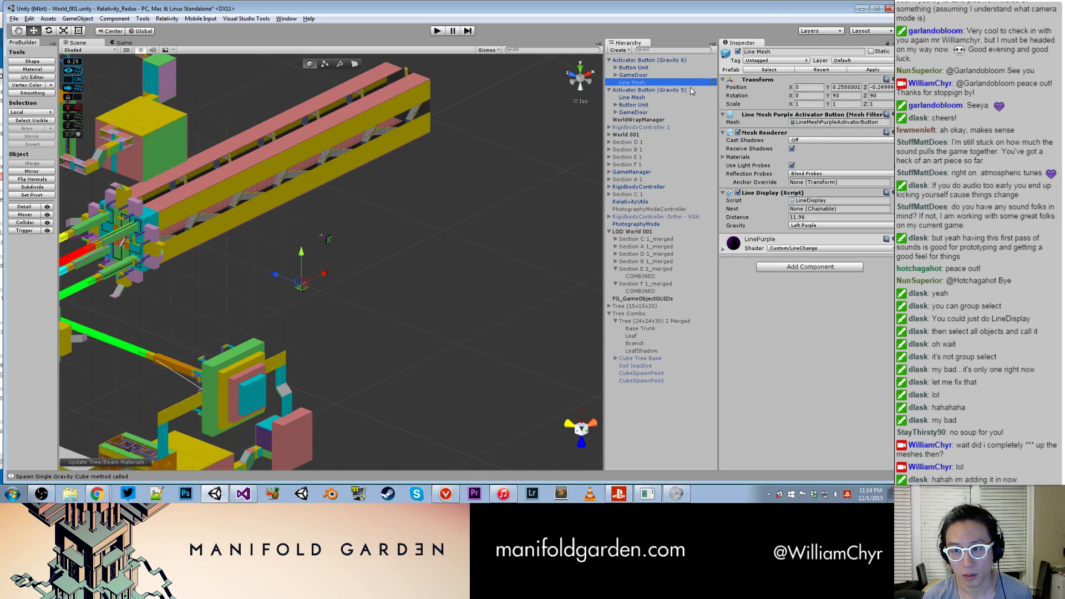
pyautogui.keyDown('alt'); pyautogui.moveTo(354, 264); pyautogui.dragTo(400, 260); pyautogui.keyUp('alt')
pyautogui.click(633, 97)
pyautogui.keyDown('alt'); pyautogui.moveTo(401, 222); pyautogui.dragTo(328, 256); pyautogui.keyUp('alt')
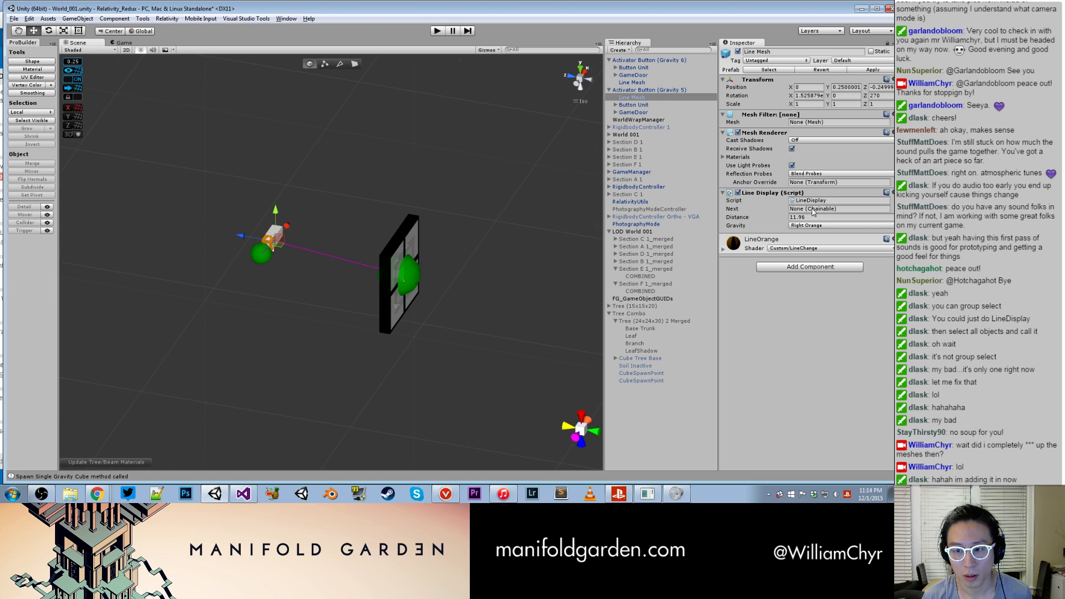
pyautogui.click(724, 250)
# - Delete Activator Button (Gravity 5) and place a fresh instance of its prefab in the scene
pyautogui.rightClick(678, 90)
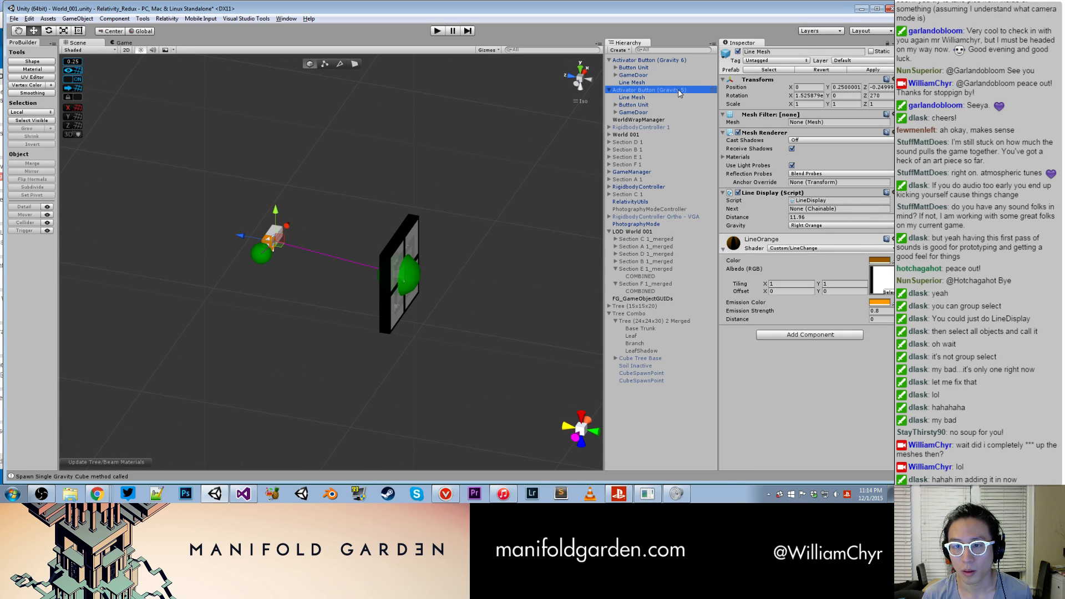
pyautogui.click(699, 144)
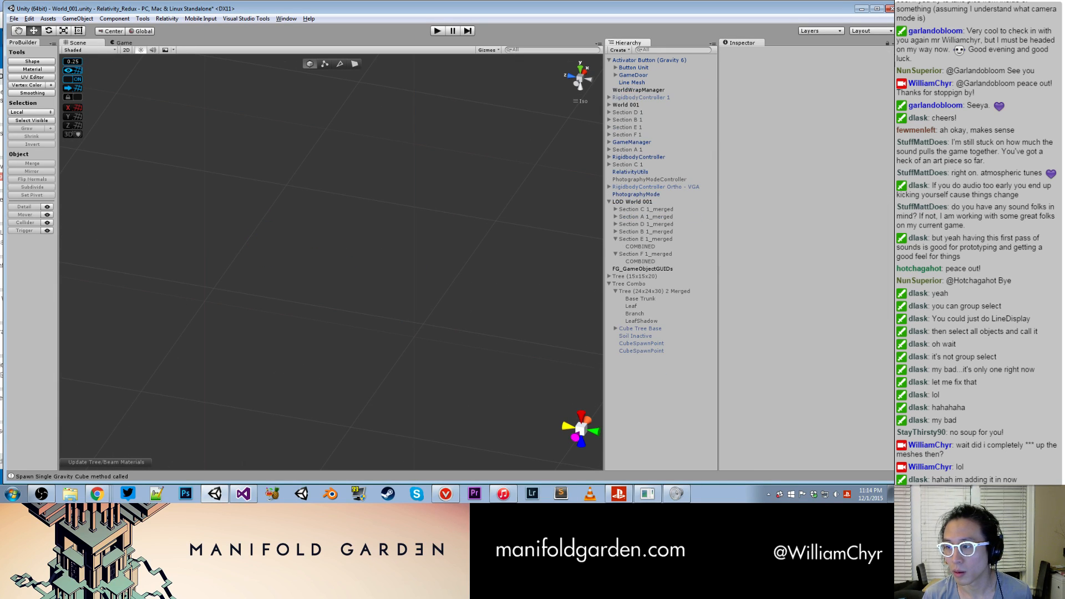
pyautogui.hotkey('ctrl', 'z')
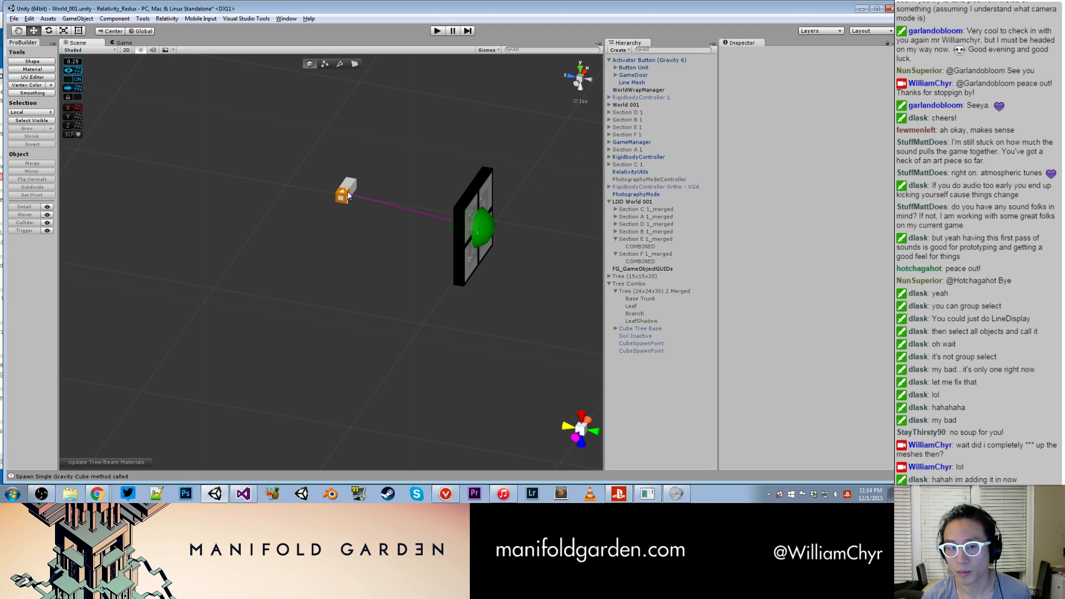
pyautogui.click(609, 60)
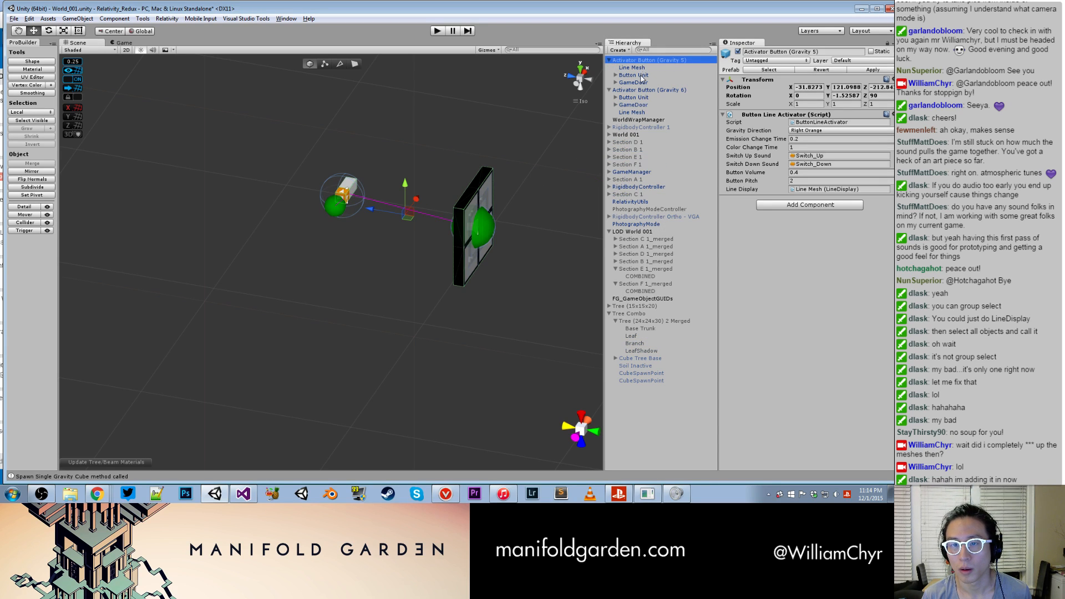
# - Start Create Model From Selected Mesh for the Line Mesh of Activator Button (Gravity 5) and browse to the Models/LineMesh folder
pyautogui.click(632, 67)
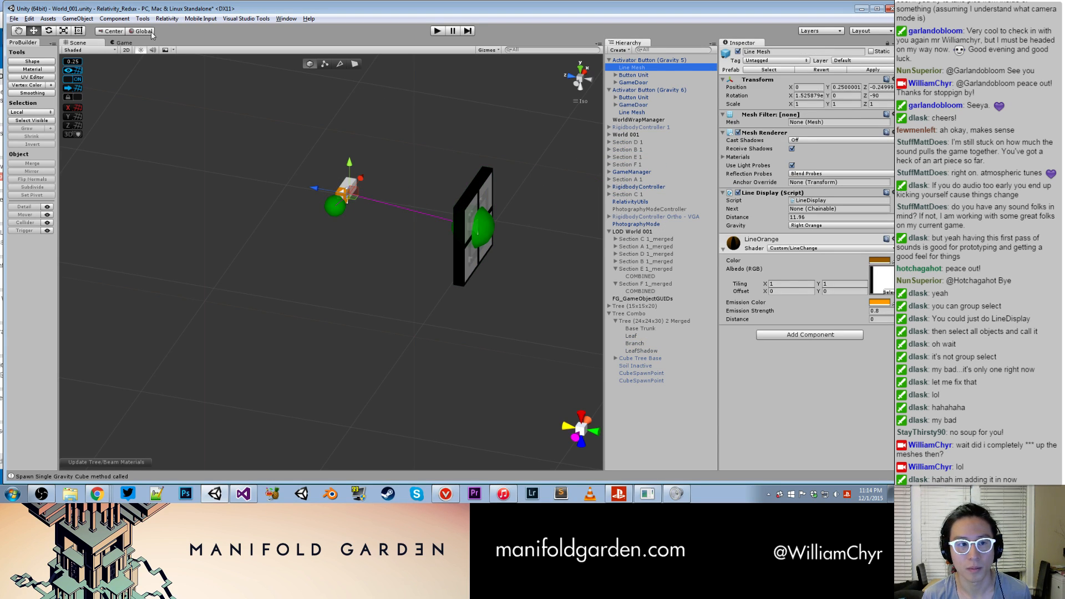
pyautogui.click(167, 18)
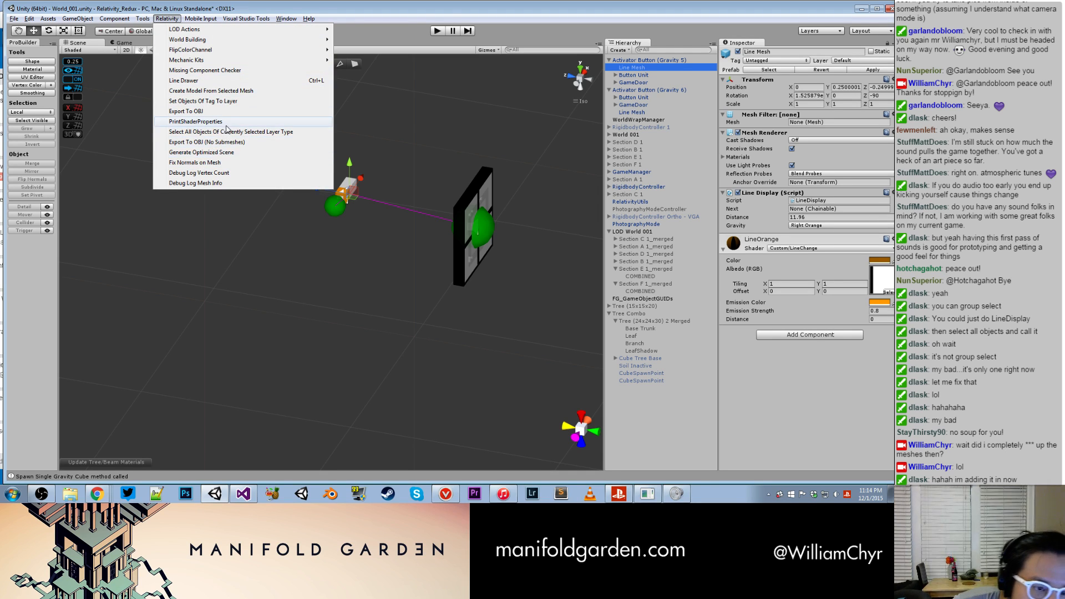
pyautogui.click(239, 91)
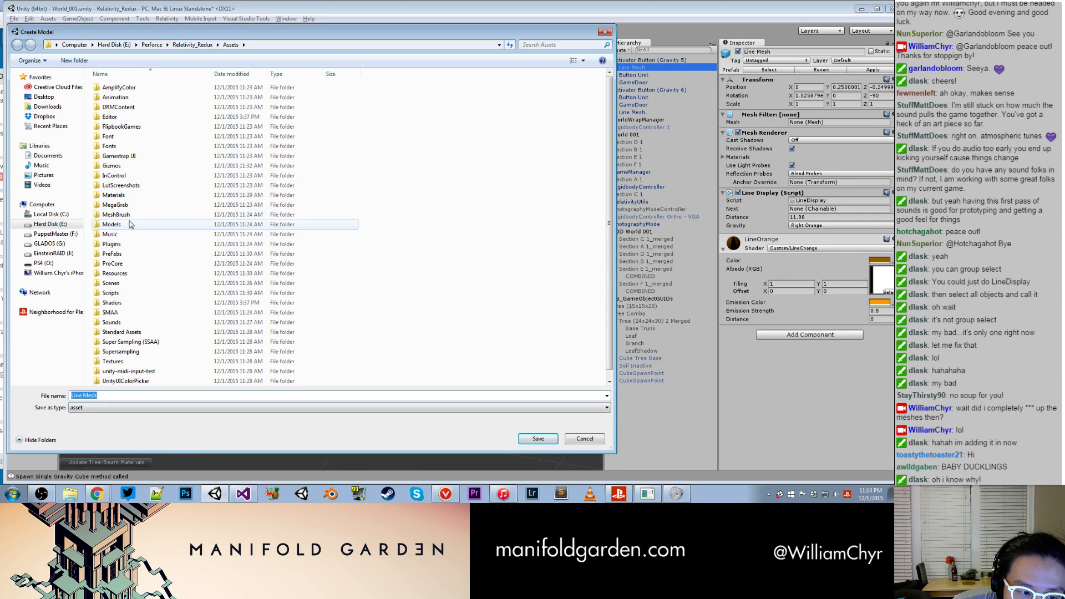
pyautogui.doubleClick(114, 226)
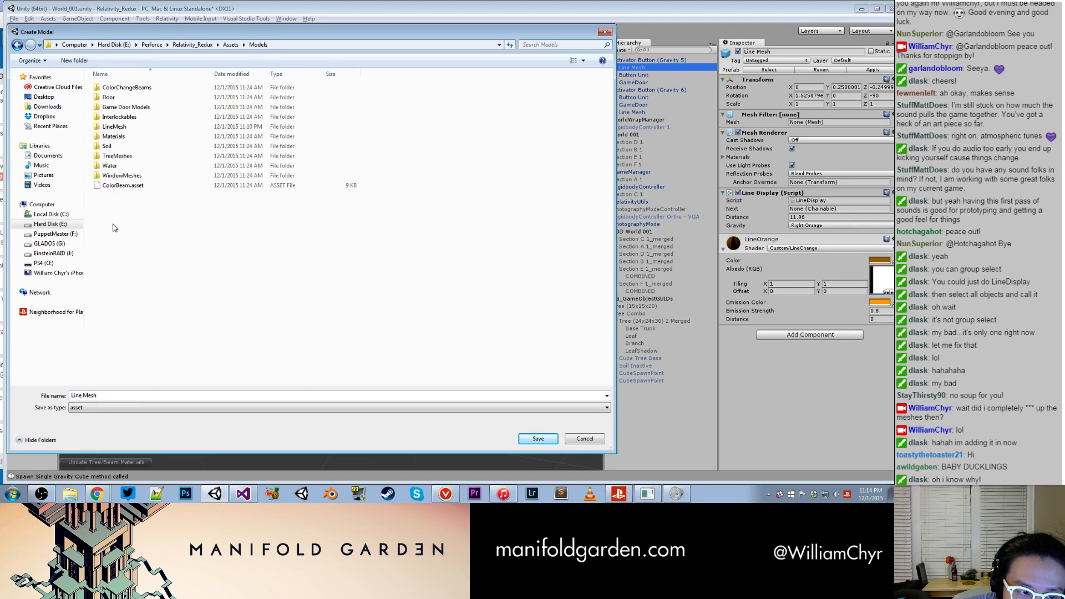
pyautogui.doubleClick(114, 127)
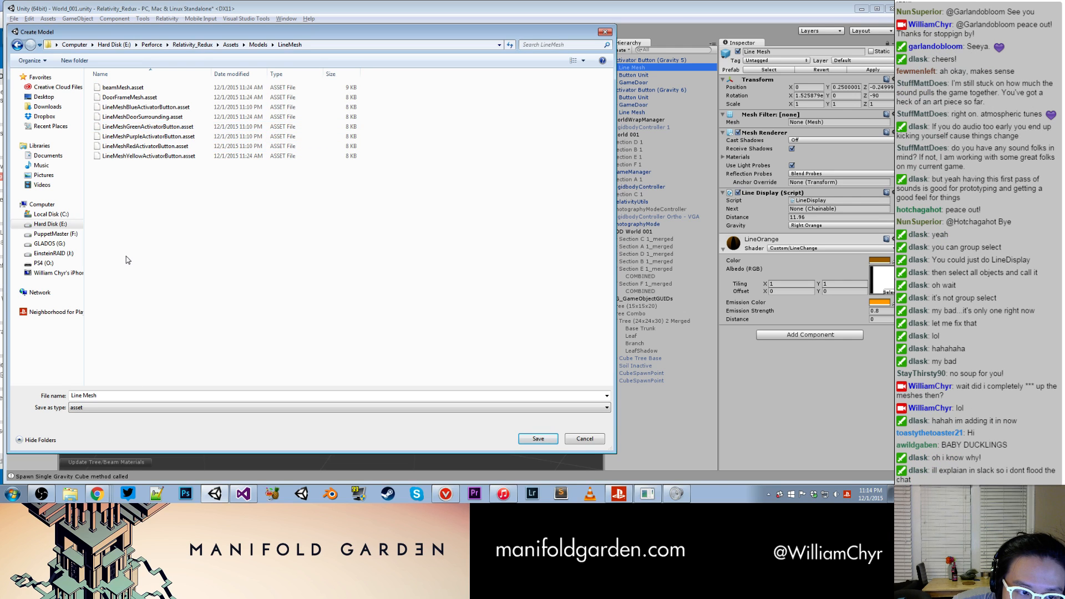
# - Try to save the new model as LineMeshOrangeActivatorButton.asset, basing the name on the yellow button's mesh file
pyautogui.click(170, 157)
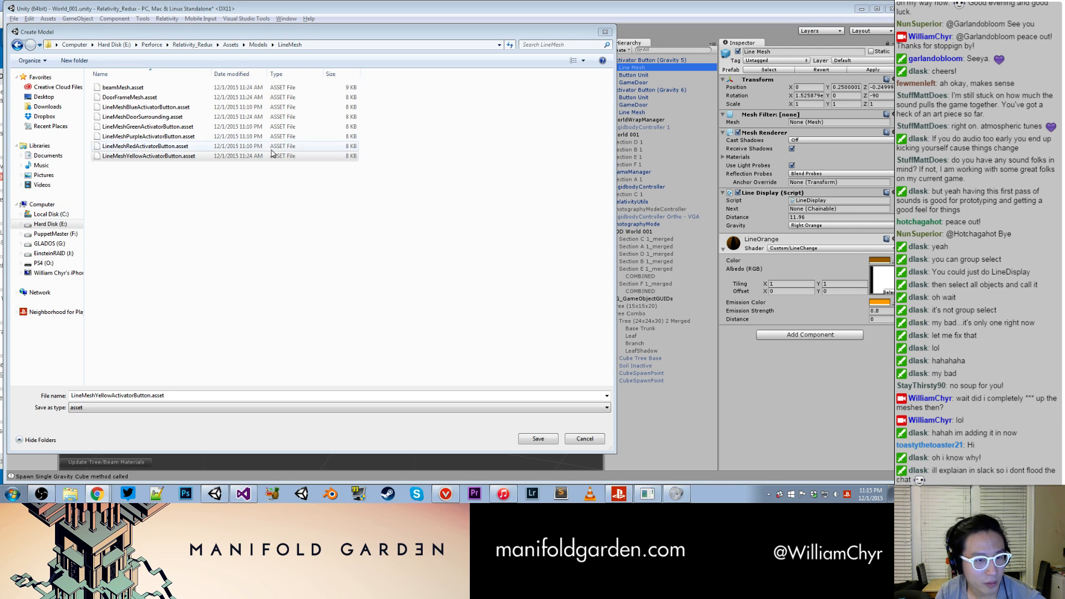
pyautogui.click(190, 157)
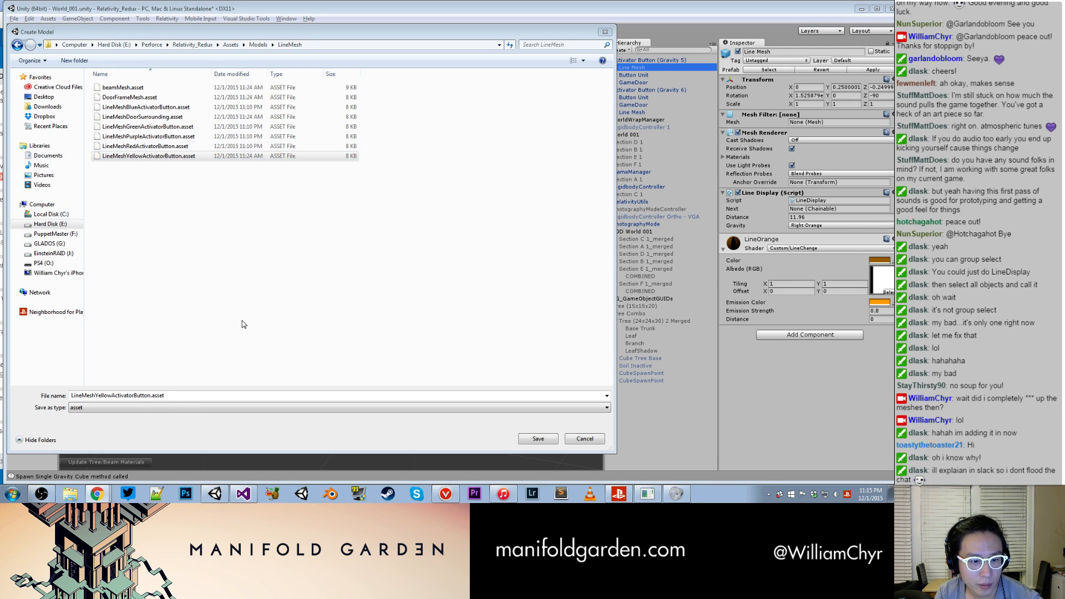
pyautogui.click(112, 395)
pyautogui.click(112, 395)
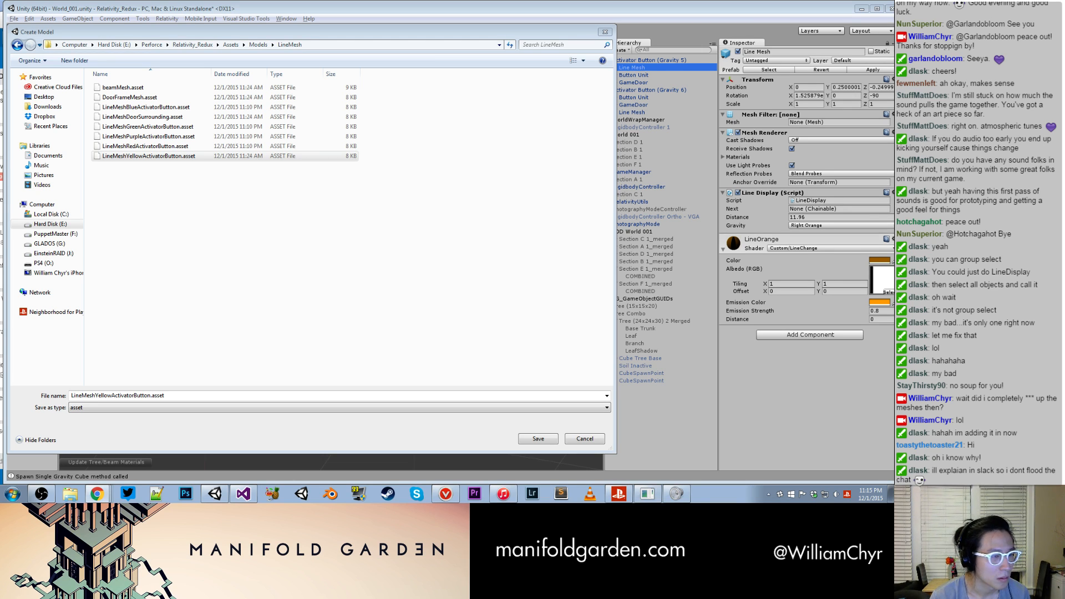
pyautogui.click(111, 395)
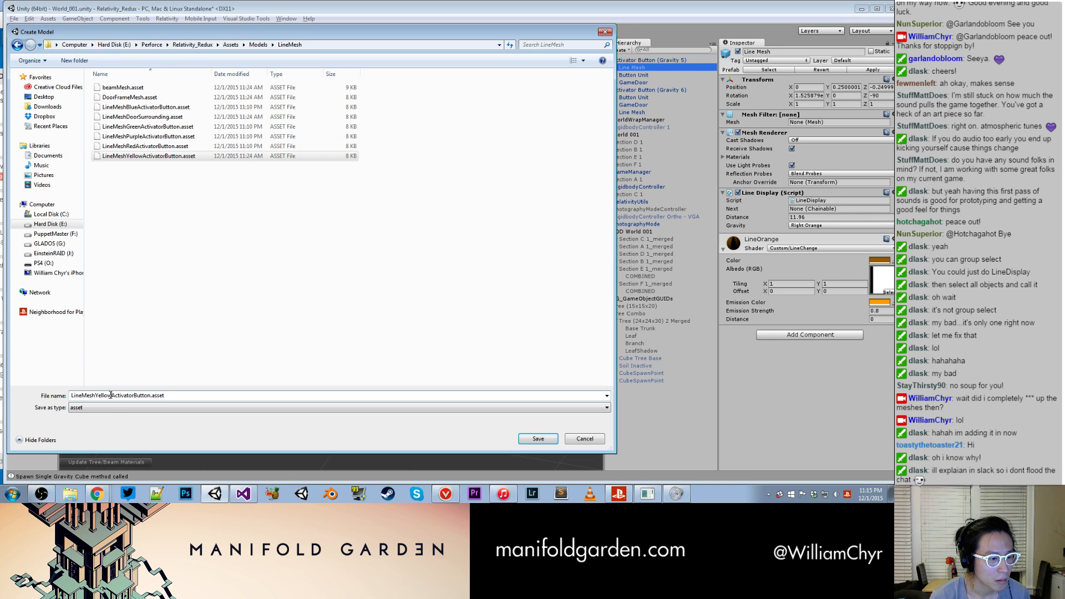
pyautogui.moveTo(115, 395); pyautogui.dragTo(95, 395)
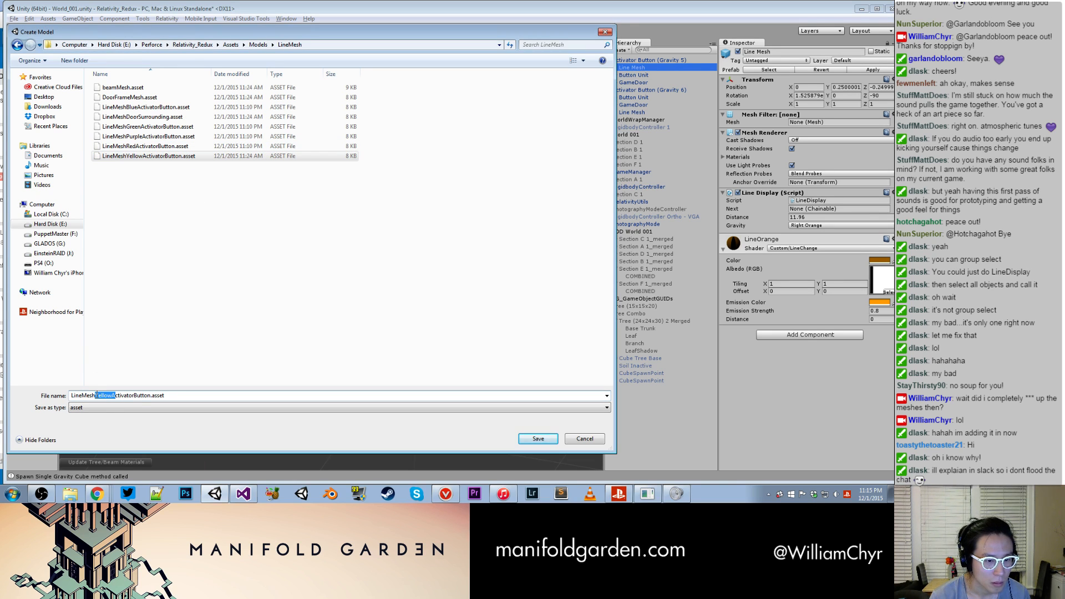
pyautogui.write('Orange')
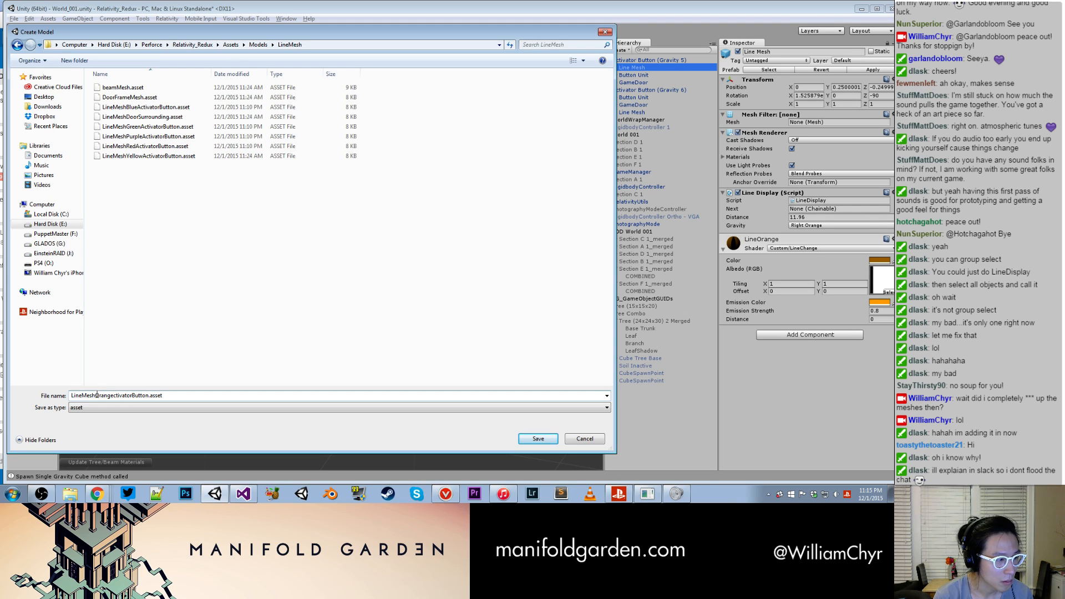
pyautogui.write('A')
pyautogui.press('Return')
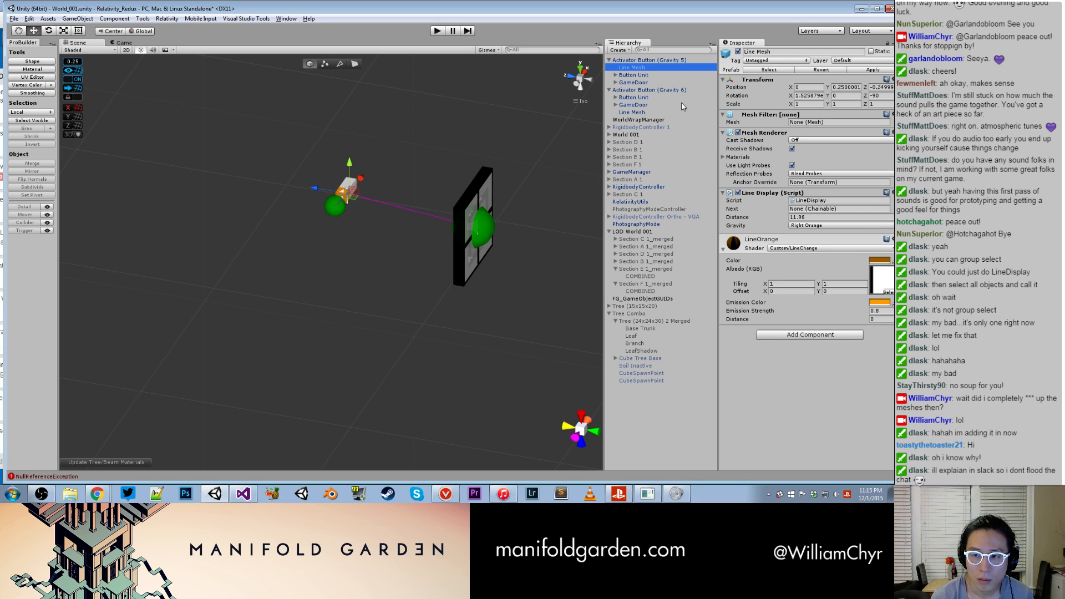
# - Delete Activator Button (Gravity 5) from the scene
pyautogui.click(643, 60)
pyautogui.rightClick(643, 62)
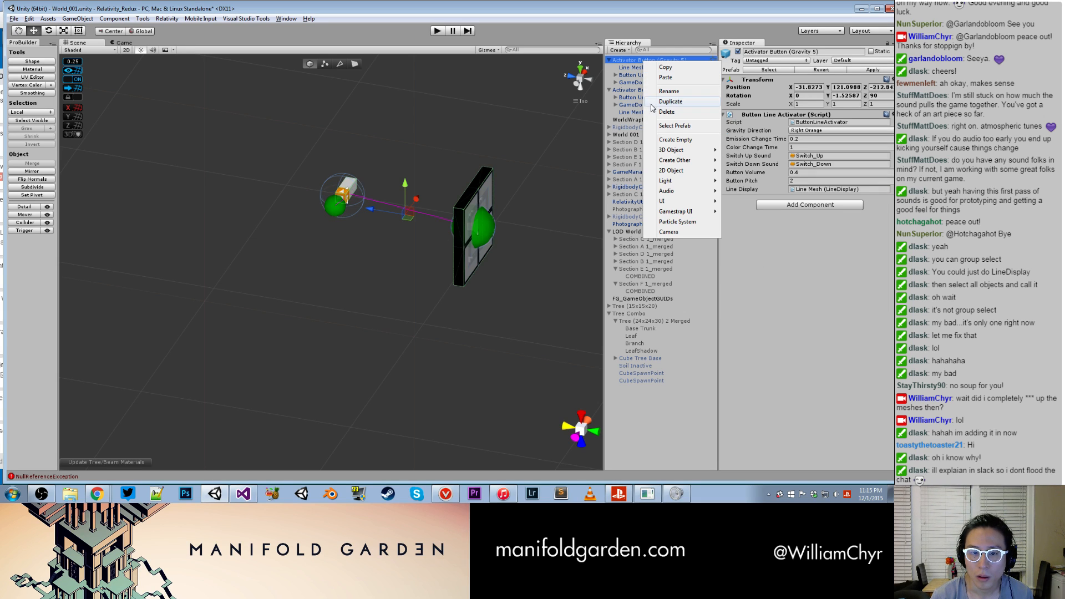
pyautogui.click(665, 109)
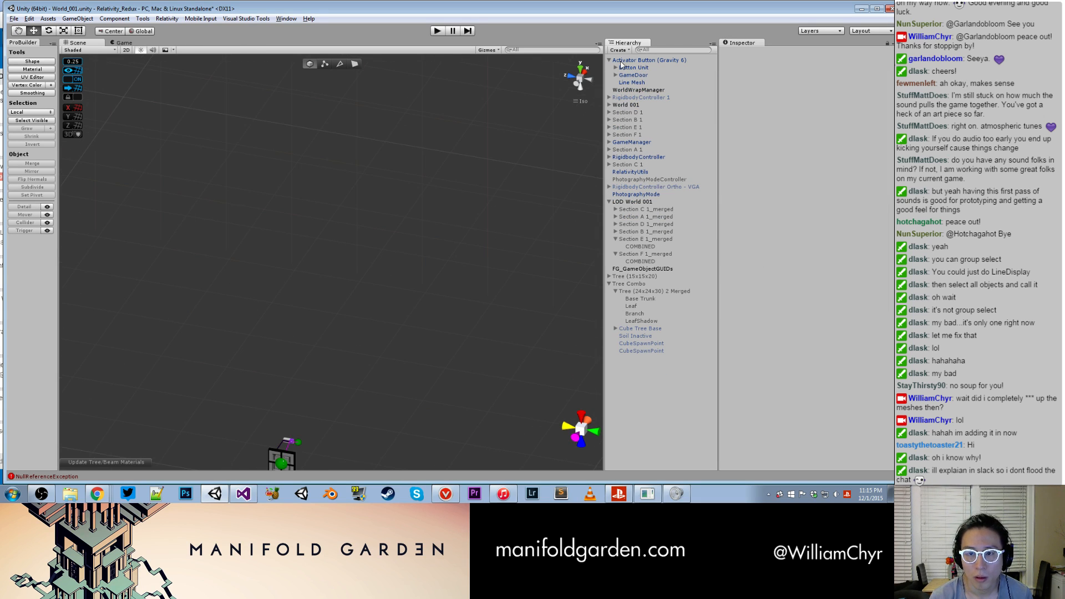
# - Try to rotate Activator Button (Gravity 6) to a different orientation
pyautogui.click(643, 60)
pyautogui.keyDown('alt'); pyautogui.moveTo(372, 224); pyautogui.dragTo(337, 324); pyautogui.keyUp('alt')
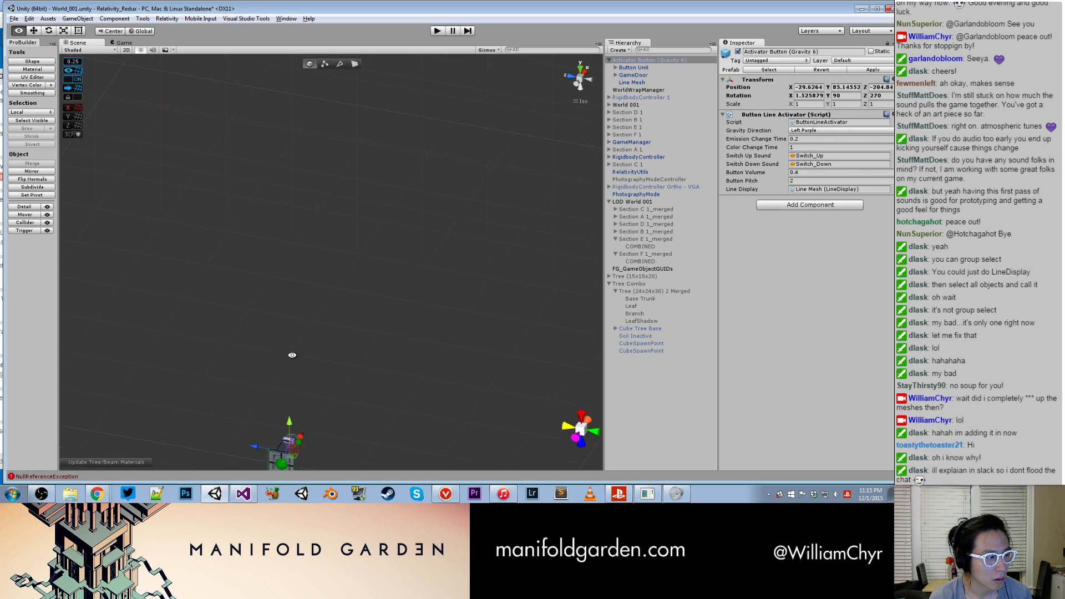
pyautogui.keyDown('alt'); pyautogui.moveTo(290, 348); pyautogui.dragTo(327, 376); pyautogui.keyUp('alt')
pyautogui.press('f')
pyautogui.scroll(3, 317, 304)
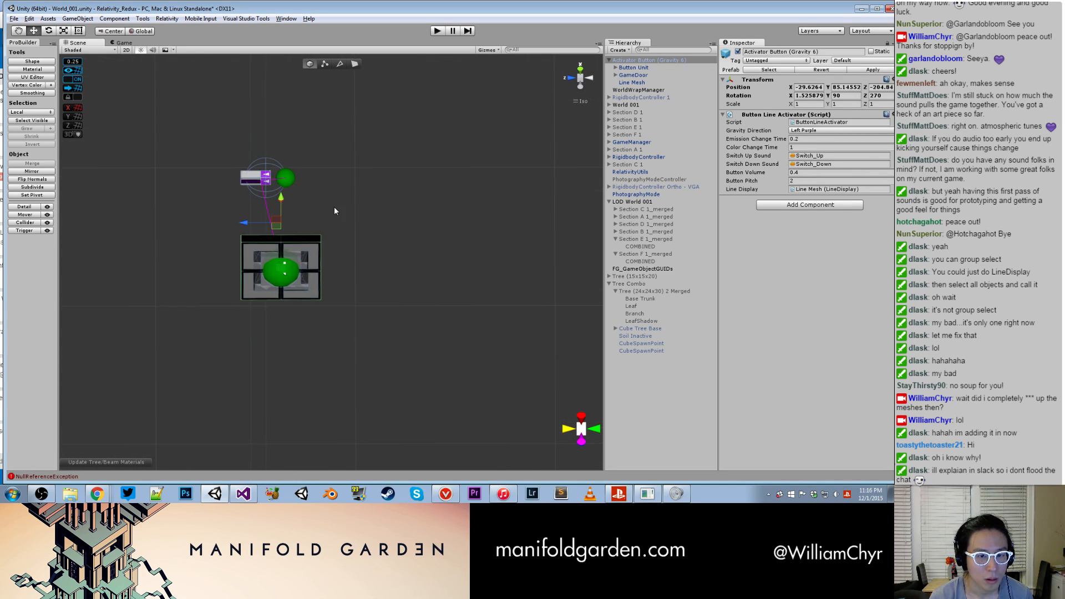
pyautogui.keyDown('alt'); pyautogui.moveTo(408, 217); pyautogui.dragTo(250, 182); pyautogui.keyUp('alt')
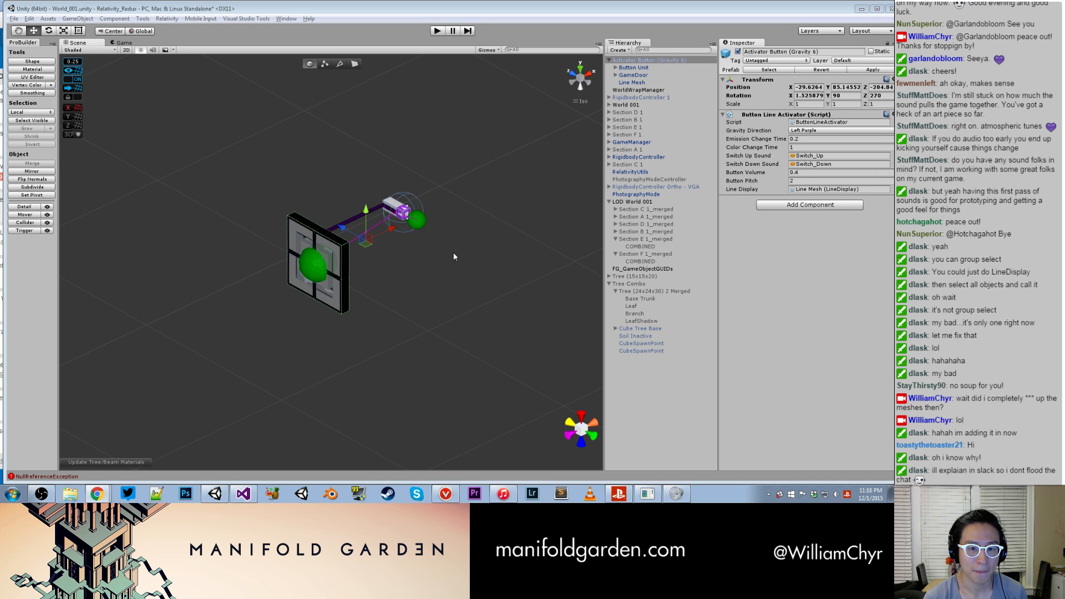
pyautogui.press('e')
pyautogui.keyDown('ctrl'); pyautogui.moveTo(381, 219); pyautogui.dragTo(421, 282); pyautogui.keyUp('ctrl')
pyautogui.moveTo(380, 218); pyautogui.dragTo(451, 354)
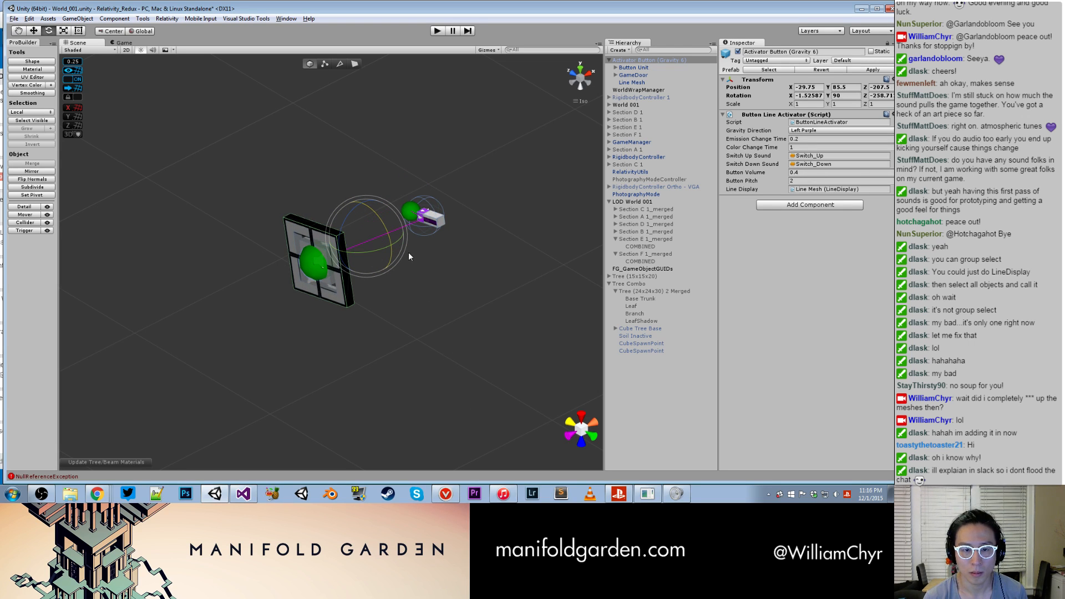
pyautogui.hotkey('ctrl', 'z')
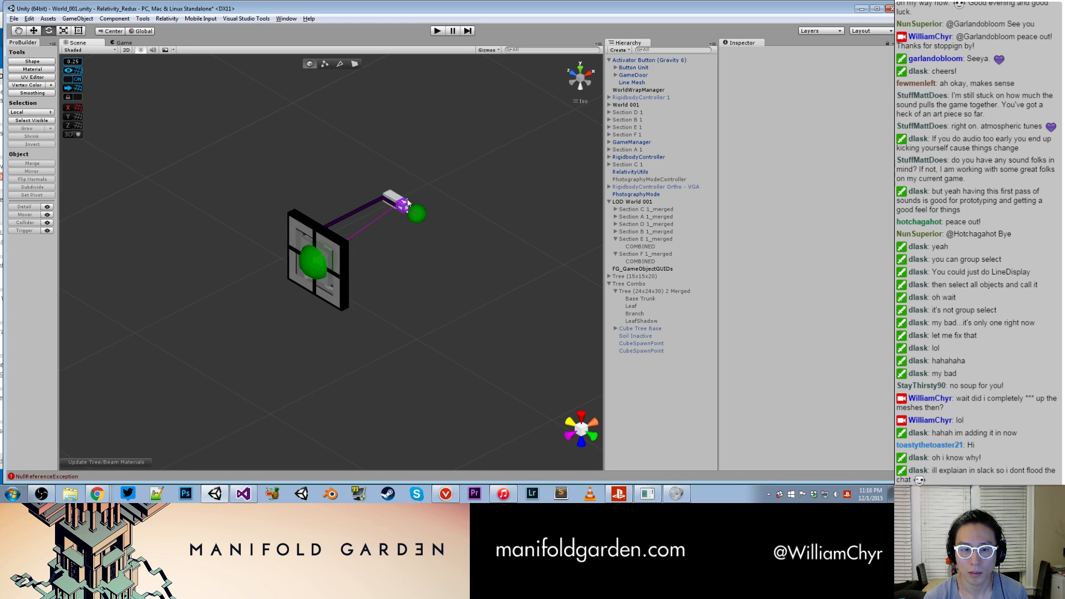
# - Try to make a Gravity 5 button from a duplicate of Activator Button (Gravity 6), rotating, moving and renaming it
pyautogui.hotkey('ctrl', 'd')
pyautogui.moveTo(379, 219); pyautogui.dragTo(437, 454)
pyautogui.keyDown('alt'); pyautogui.moveTo(440, 374); pyautogui.dragTo(481, 400); pyautogui.keyUp('alt')
pyautogui.press('w')
pyautogui.moveTo(308, 193); pyautogui.dragTo(481, 254)
pyautogui.keyDown('alt'); pyautogui.moveTo(481, 254); pyautogui.dragTo(547, 255); pyautogui.keyUp('alt')
pyautogui.scroll(5, 442, 238)
pyautogui.keyDown('alt'); pyautogui.moveTo(433, 242); pyautogui.dragTo(484, 172); pyautogui.keyUp('alt')
pyautogui.moveTo(813, 52); pyautogui.dragTo(838, 52)
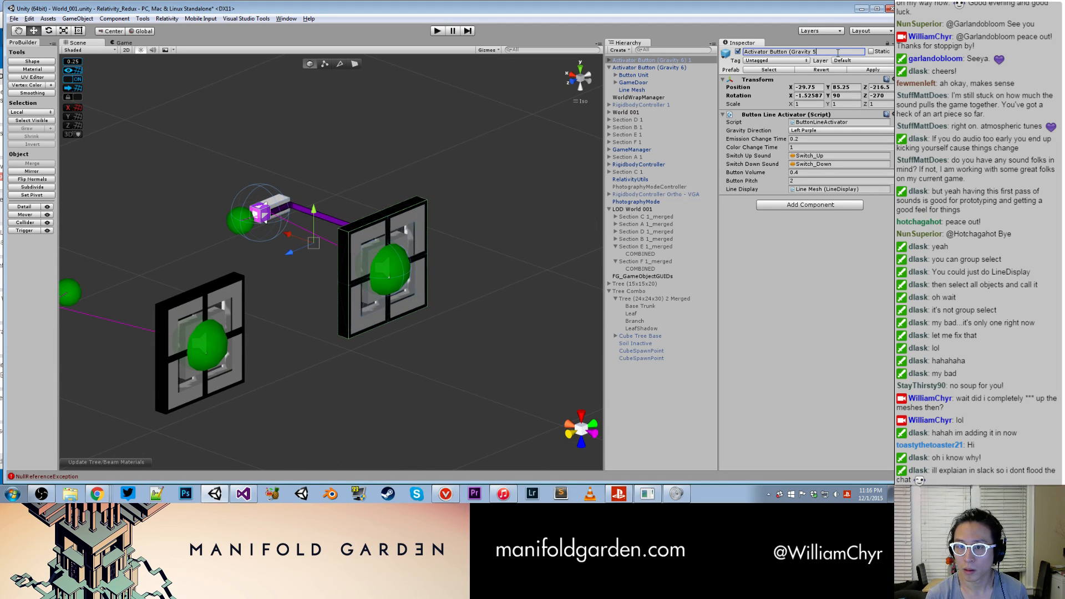
# - Undo the duplicate's rename and last move, and delete the duplicate from the scene
pyautogui.hotkey('ctrl', 'z')
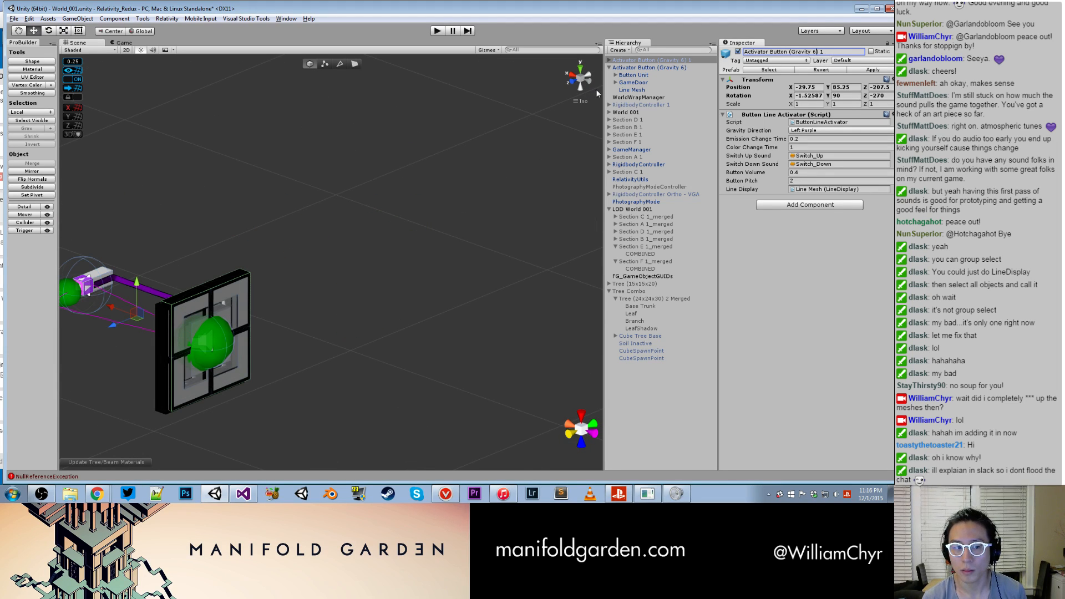
pyautogui.rightClick(666, 61)
pyautogui.click(678, 116)
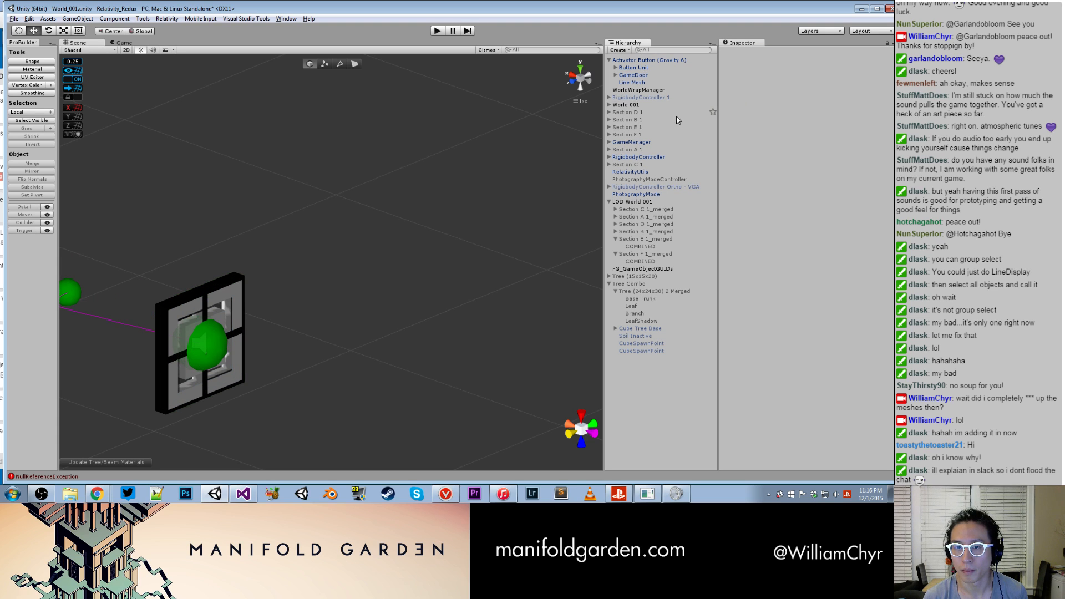
# - Place an instance of the Activator Button (Gravity 5) prefab in the scene near Activator Button (Gravity 6)
pyautogui.keyDown('alt'); pyautogui.moveTo(383, 244); pyautogui.dragTo(185, 258); pyautogui.keyUp('alt')
pyautogui.click(248, 229)
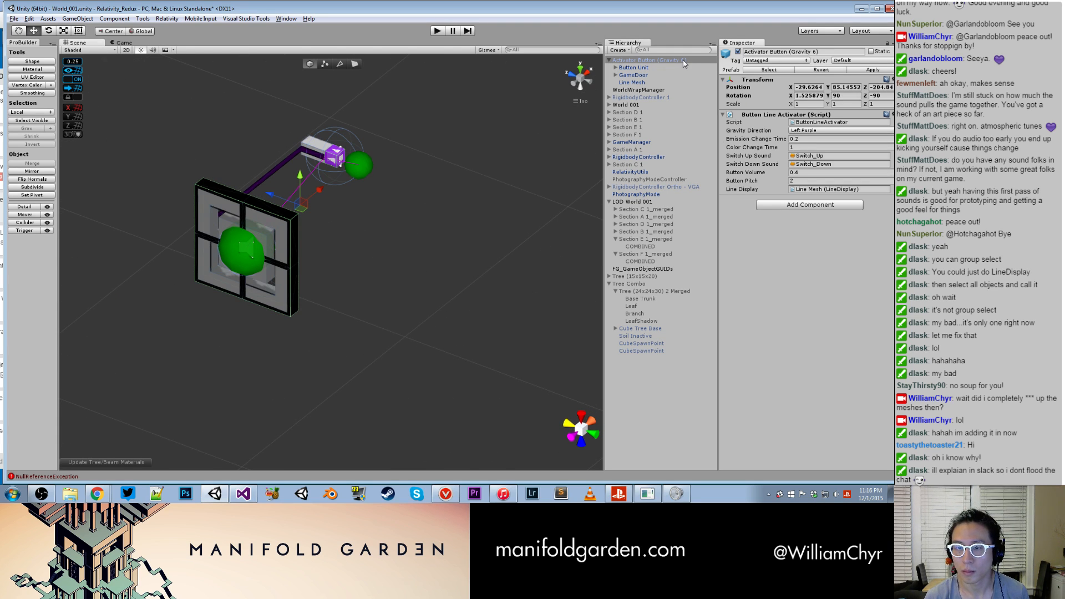
pyautogui.moveTo(893, 167); pyautogui.dragTo(452, 213)
pyautogui.scroll(-3, 494, 281)
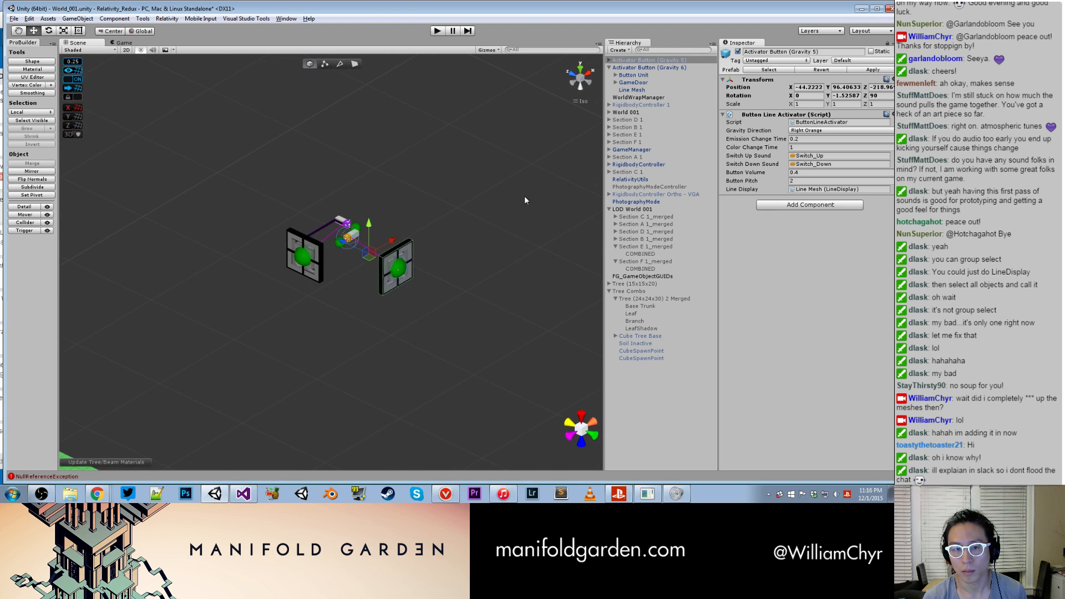
# - Duplicate the Line Mesh of Activator Button (Gravity 6) and nest the copy under the Line Mesh of Activator Button (Gravity 5)
pyautogui.click(642, 91)
pyautogui.rightClick(641, 92)
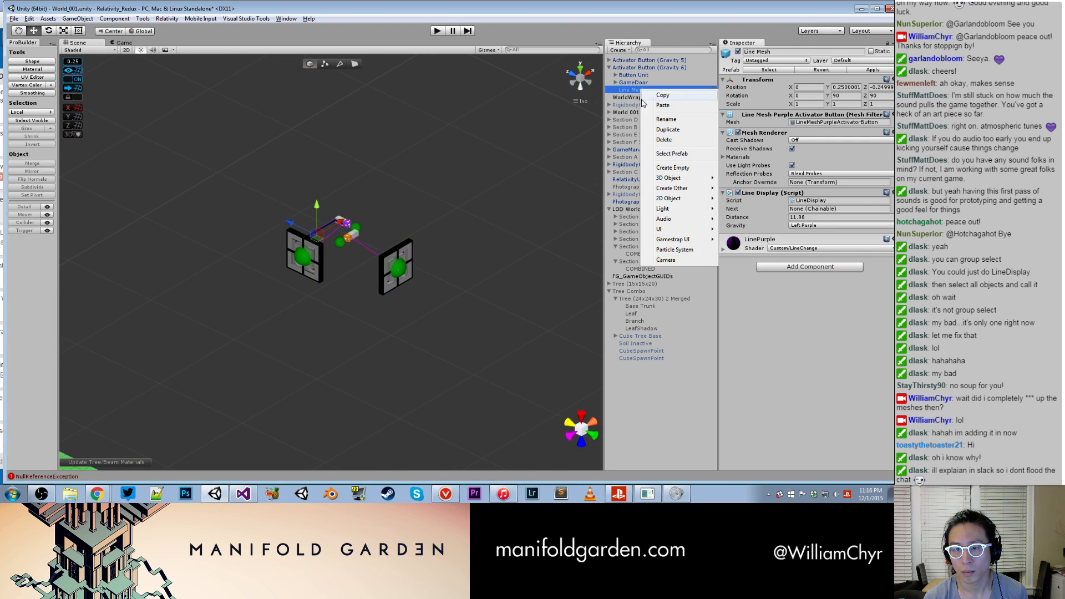
pyautogui.click(658, 130)
pyautogui.moveTo(668, 54); pyautogui.dragTo(633, 67)
# - Set the position and rotation of the nested Line Mesh 1 to 0 on all axes
pyautogui.click(805, 96)
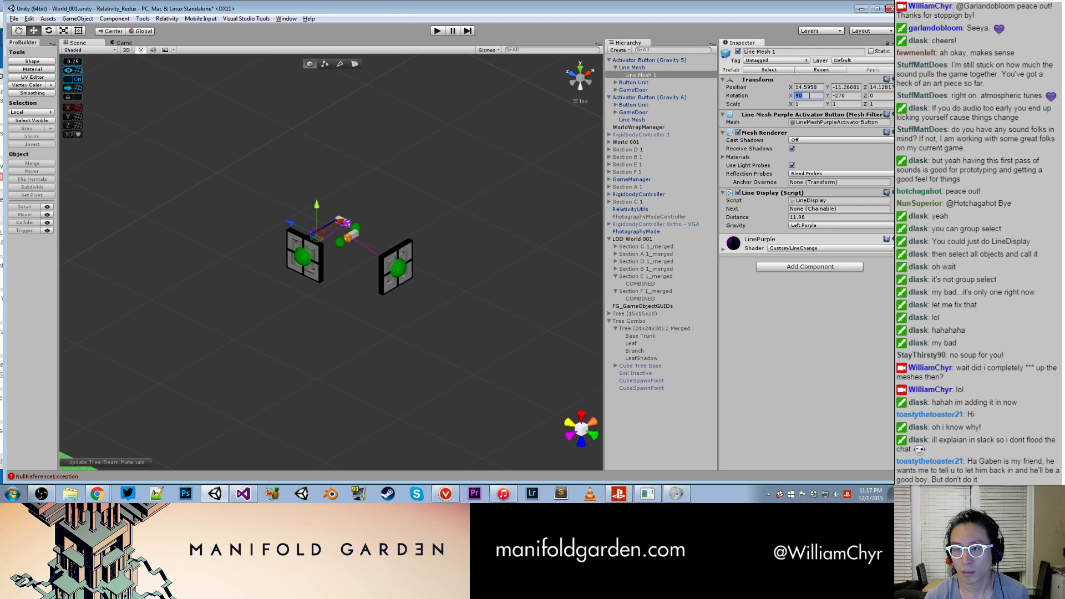
pyautogui.click(810, 87)
pyautogui.write('0')
pyautogui.press('Tab')
pyautogui.write('0')
pyautogui.press('Tab')
pyautogui.write('0')
pyautogui.press('Tab')
pyautogui.write('0')
pyautogui.press('Tab')
pyautogui.write('0')
pyautogui.press('Tab')
pyautogui.keyDown('alt'); pyautogui.moveTo(480, 155); pyautogui.dragTo(498, 245); pyautogui.keyUp('alt')
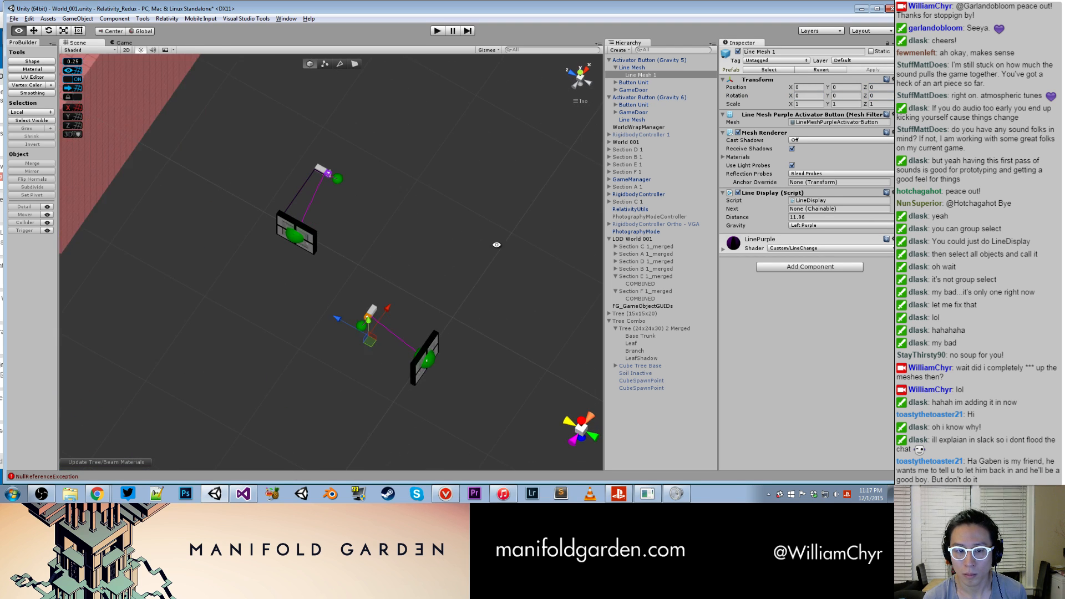
pyautogui.scroll(6, 498, 243)
# - Try to rotate and move the purple Line Mesh 1 so it fits the orange button and its door
pyautogui.doubleClick(658, 74)
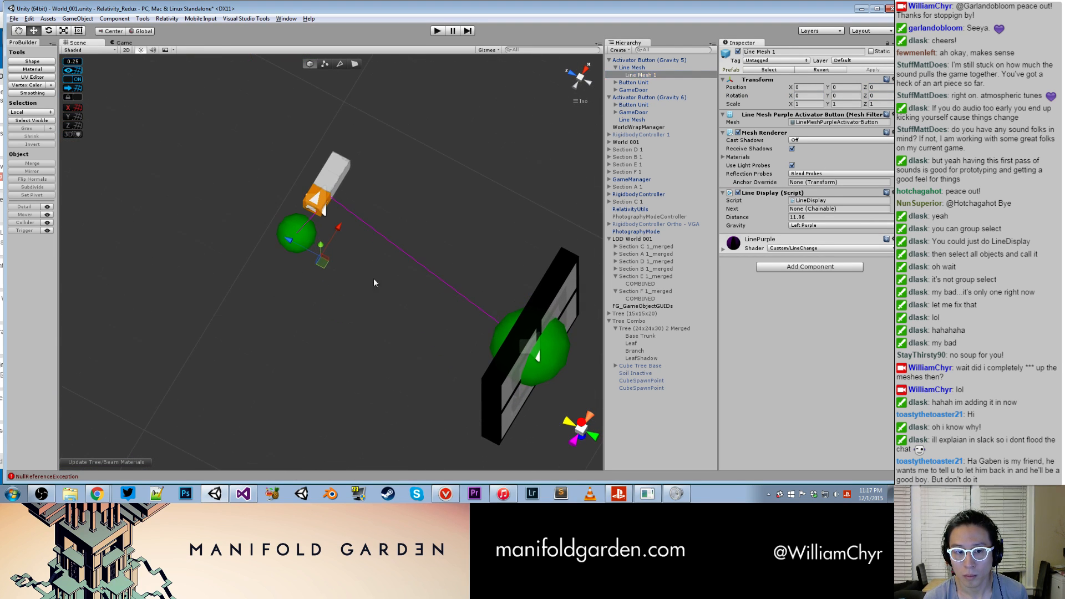
pyautogui.moveTo(373, 304); pyautogui.dragTo(374, 196)
pyautogui.keyDown('alt'); pyautogui.moveTo(375, 277); pyautogui.dragTo(293, 178); pyautogui.keyUp('alt')
pyautogui.click(313, 189)
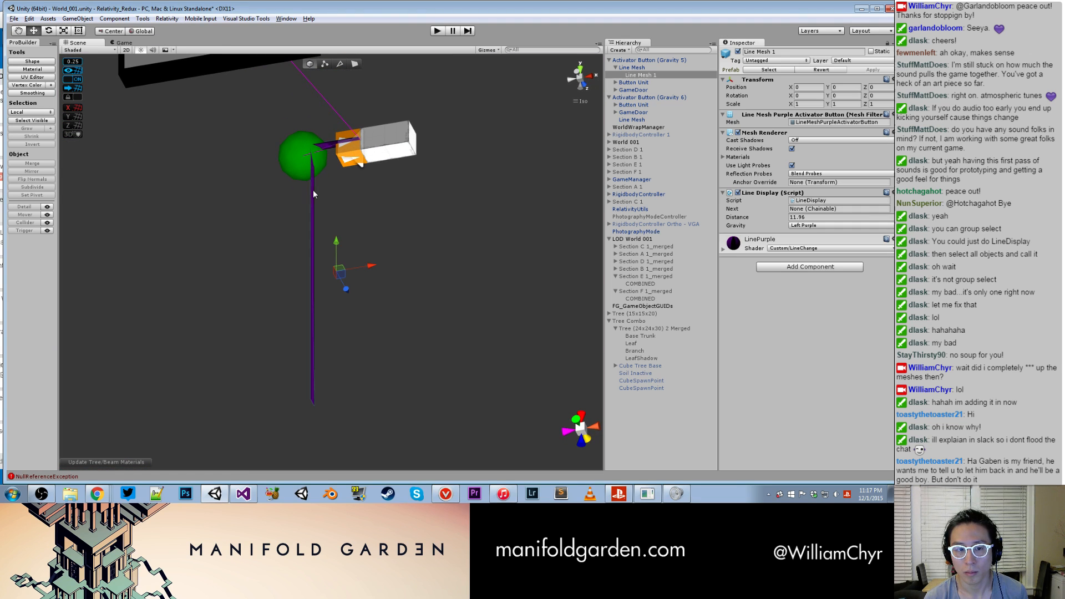
pyautogui.press('e')
pyautogui.moveTo(372, 283); pyautogui.dragTo(588, 425)
pyautogui.hotkey('ctrl', 'z')
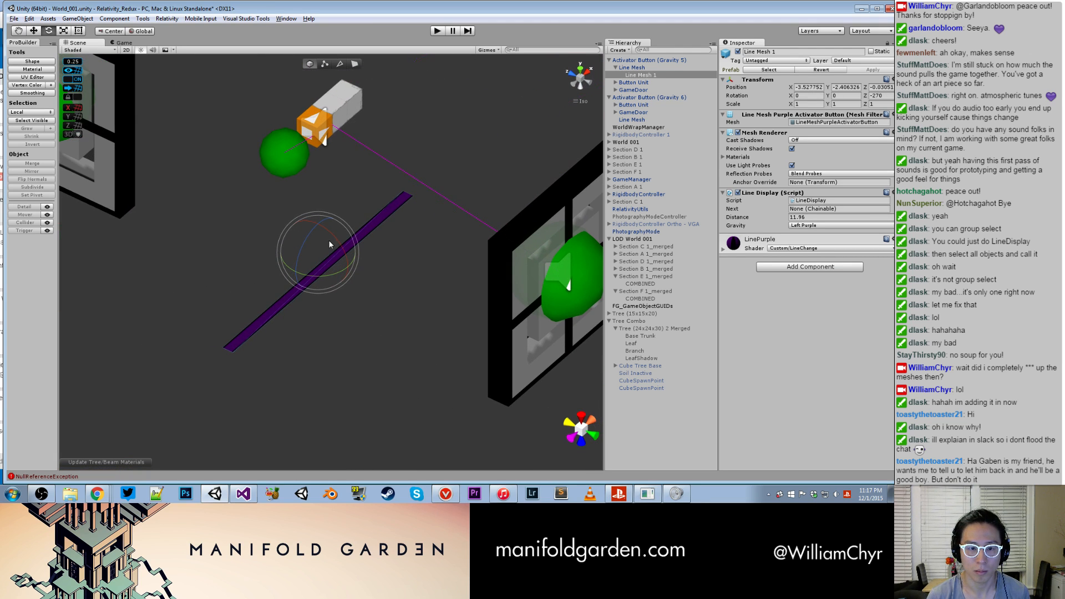
pyautogui.moveTo(310, 237); pyautogui.dragTo(291, 332)
pyautogui.moveTo(345, 243); pyautogui.dragTo(377, 351)
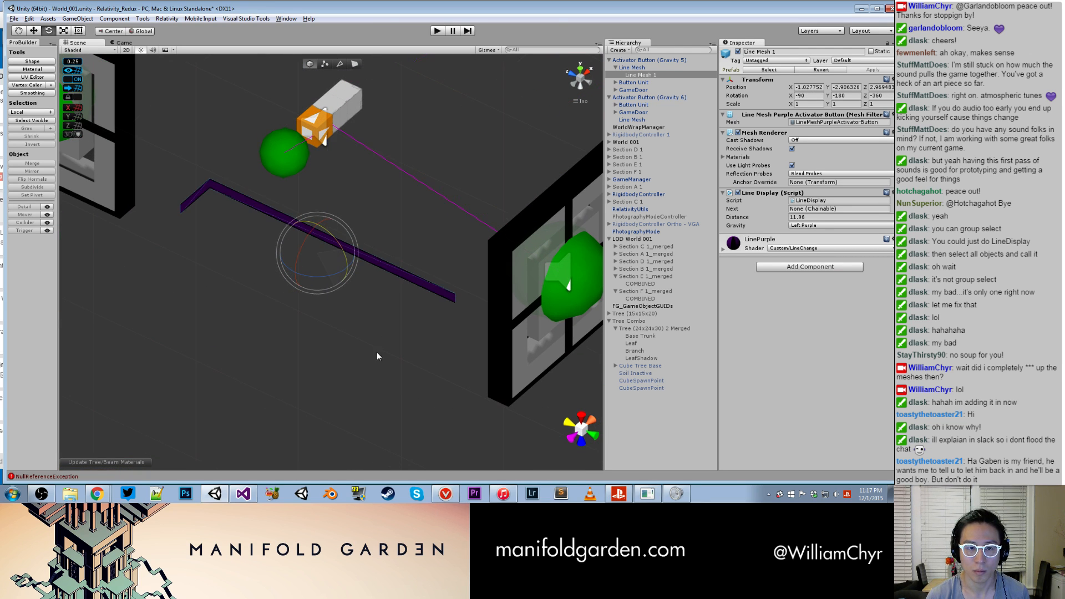
pyautogui.press('w')
pyautogui.moveTo(342, 244); pyautogui.dragTo(482, 124)
pyautogui.moveTo(337, 226); pyautogui.dragTo(382, 85)
# - Delete Line Mesh 1 and the empty Line Mesh from Activator Button (Gravity 5)
pyautogui.click(636, 74)
pyautogui.rightClick(636, 75)
pyautogui.click(663, 136)
pyautogui.rightClick(637, 70)
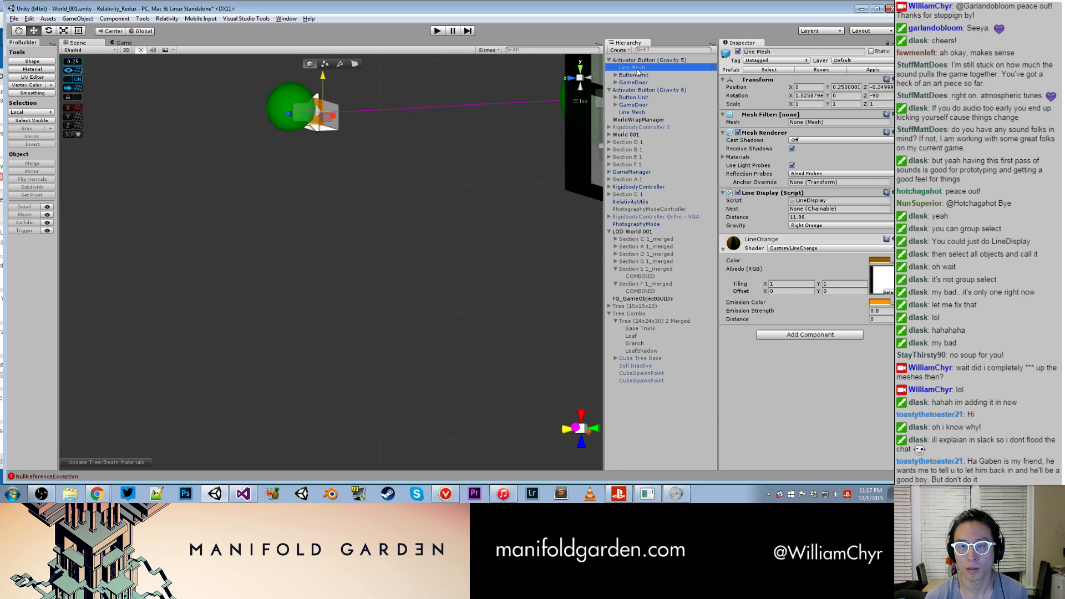
pyautogui.click(664, 122)
pyautogui.click(493, 267)
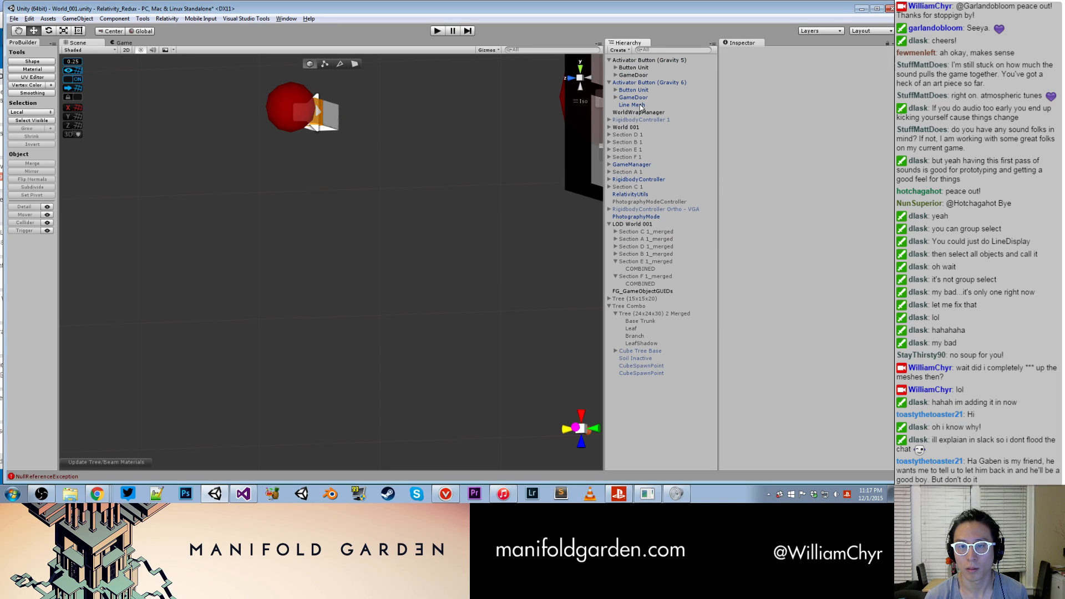
# - Move Activator Button (Gravity 5) against the side of the pink block, at X 12.5, Y -35.75, Z -144
pyautogui.doubleClick(665, 60)
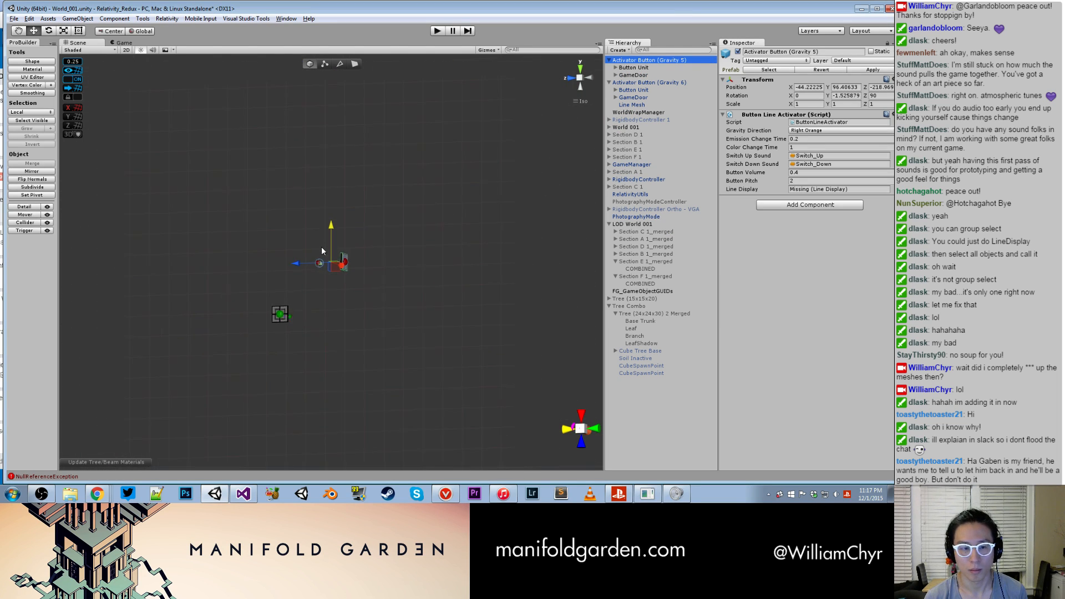
pyautogui.keyDown('alt'); pyautogui.moveTo(327, 257); pyautogui.dragTo(306, 353); pyautogui.keyUp('alt')
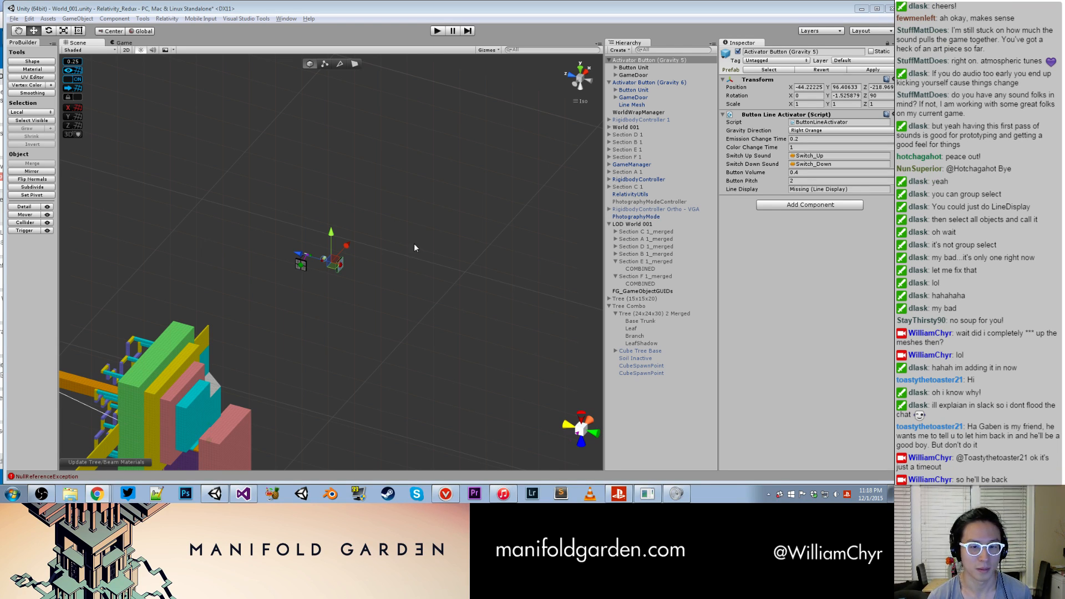
pyautogui.doubleClick(668, 62)
pyautogui.scroll(-10, 328, 189)
pyautogui.moveTo(332, 252); pyautogui.dragTo(345, 467)
pyautogui.moveTo(373, 344); pyautogui.dragTo(376, 200, button='middle')
pyautogui.scroll(3, 376, 200)
pyautogui.moveTo(379, 316)
pyautogui.keyDown('alt'); pyautogui.mouseDown()
pyautogui.moveTo(358, 353)
pyautogui.moveTo(372, 335)
pyautogui.mouseUp(); pyautogui.keyUp('alt')
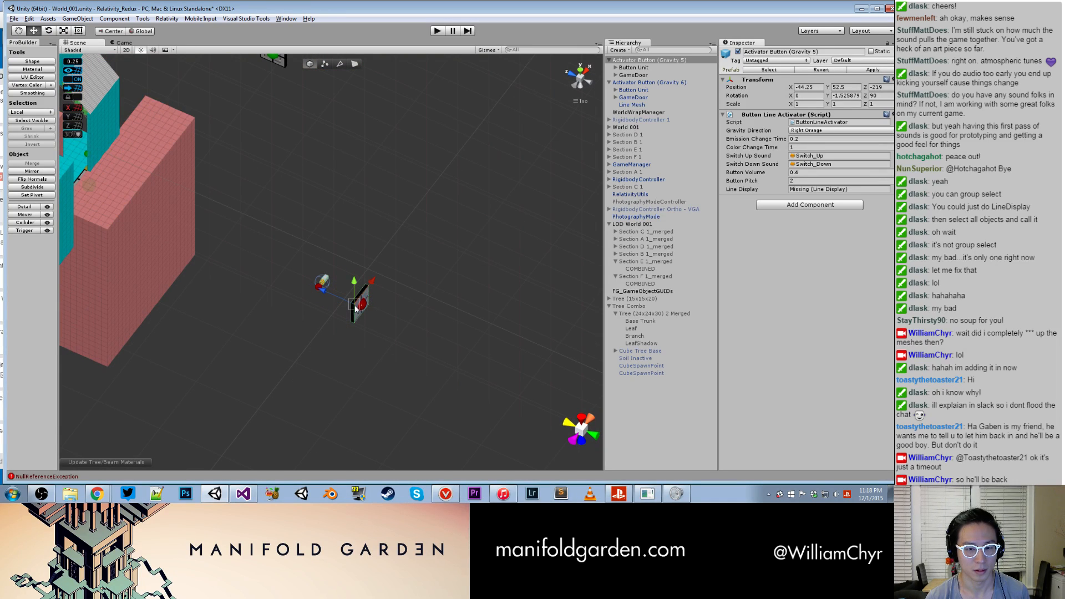
pyautogui.moveTo(361, 286); pyautogui.dragTo(111, 246)
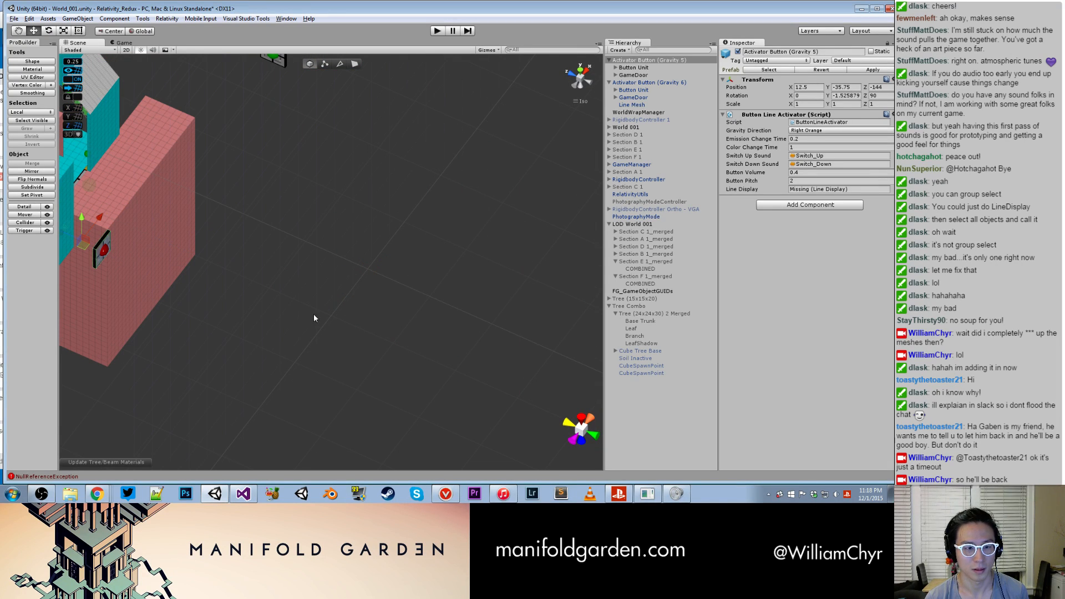
pyautogui.doubleClick(696, 62)
pyautogui.keyDown('alt'); pyautogui.moveTo(313, 327); pyautogui.dragTo(296, 128); pyautogui.keyUp('alt')
pyautogui.click(288, 205)
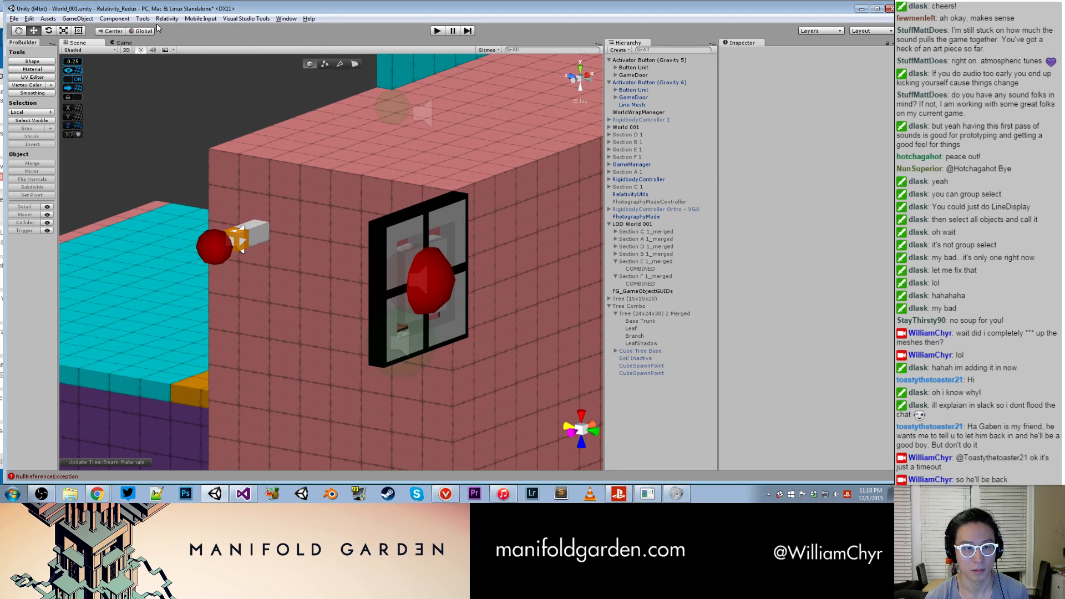
# - Start block placement with the Line Drawer for the orange button, using line type Button and gravity Right Orange
pyautogui.click(247, 243)
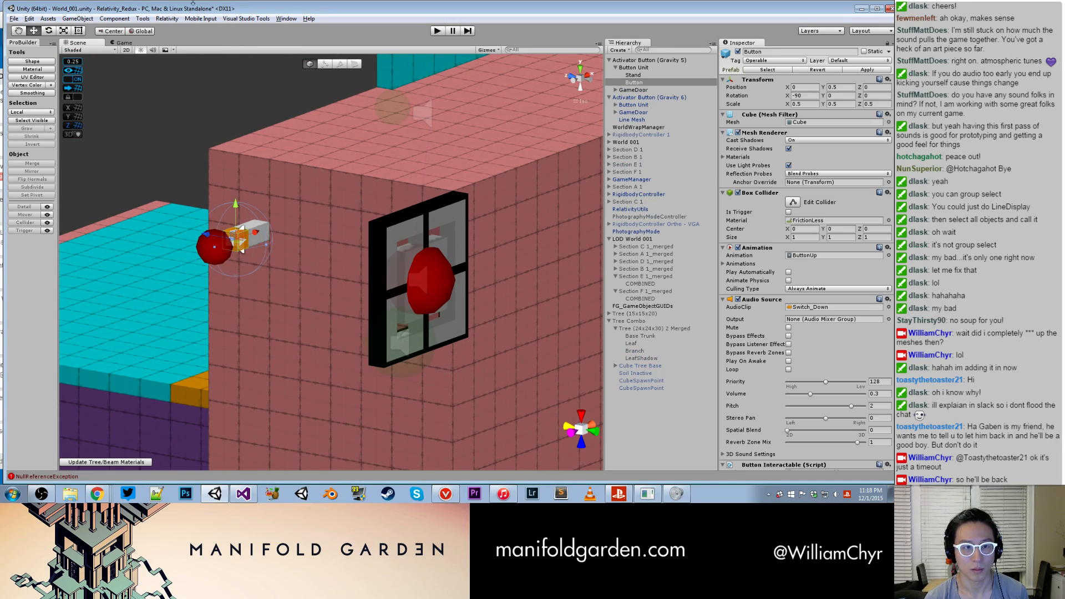
pyautogui.click(167, 18)
pyautogui.moveTo(188, 31)
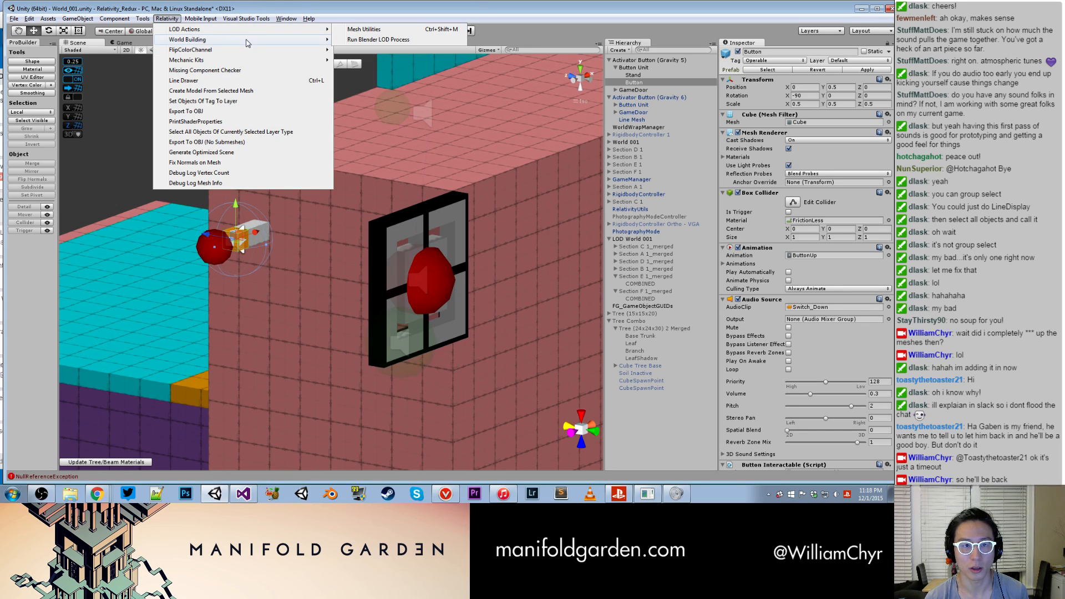
pyautogui.moveTo(251, 42)
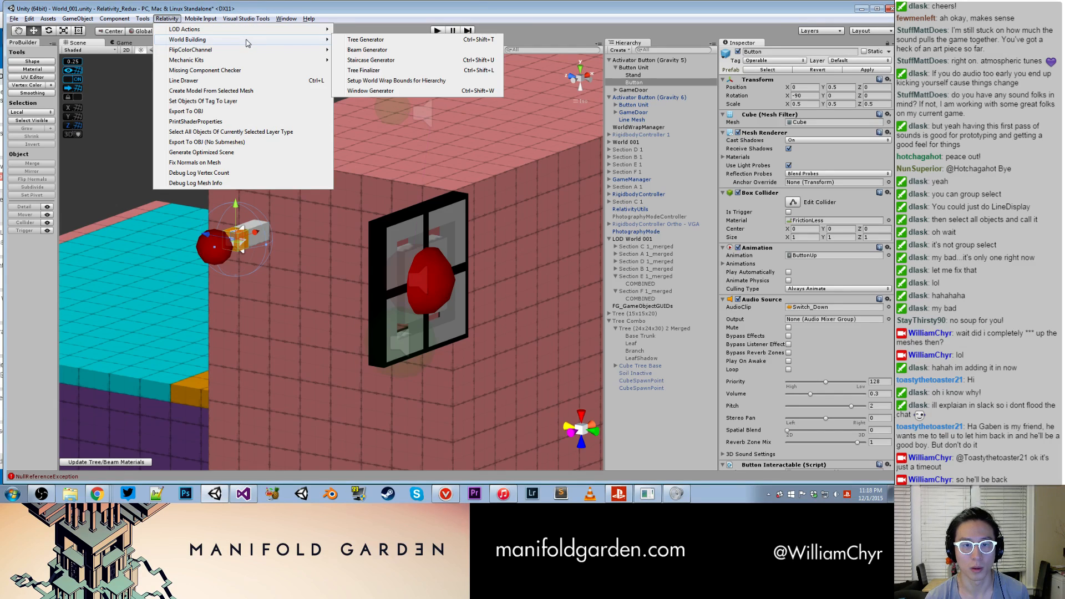
pyautogui.click(289, 80)
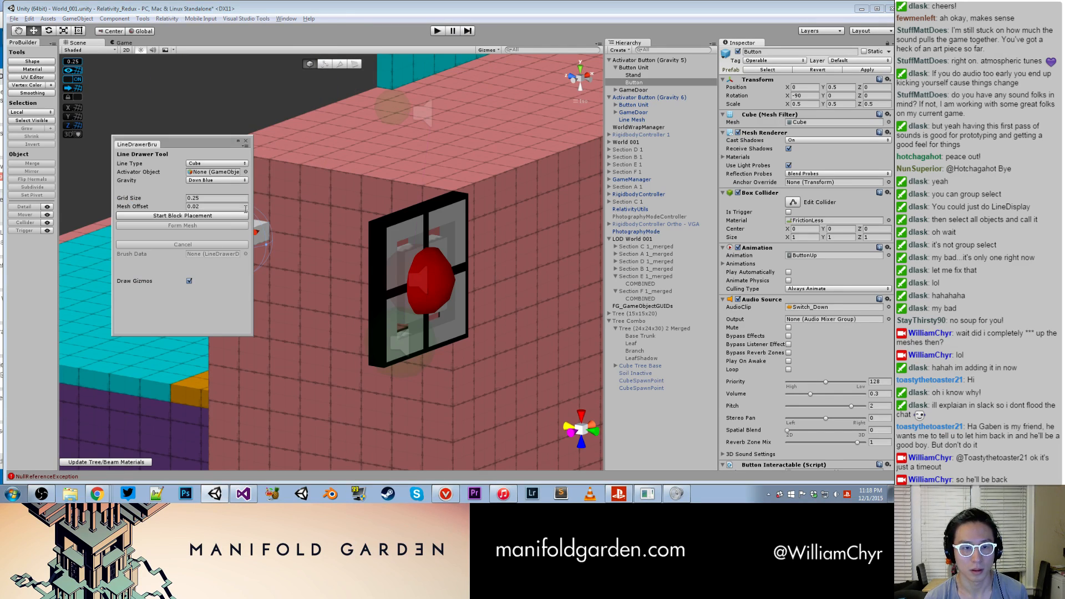
pyautogui.moveTo(320, 122); pyautogui.dragTo(236, 173)
pyautogui.moveTo(393, 217); pyautogui.dragTo(608, 174, button='middle')
pyautogui.keyDown('alt'); pyautogui.moveTo(595, 182); pyautogui.dragTo(286, 271); pyautogui.keyUp('alt')
pyautogui.keyDown('alt'); pyautogui.moveTo(285, 272); pyautogui.dragTo(335, 241, button='right'); pyautogui.keyUp('alt')
pyautogui.click(215, 217)
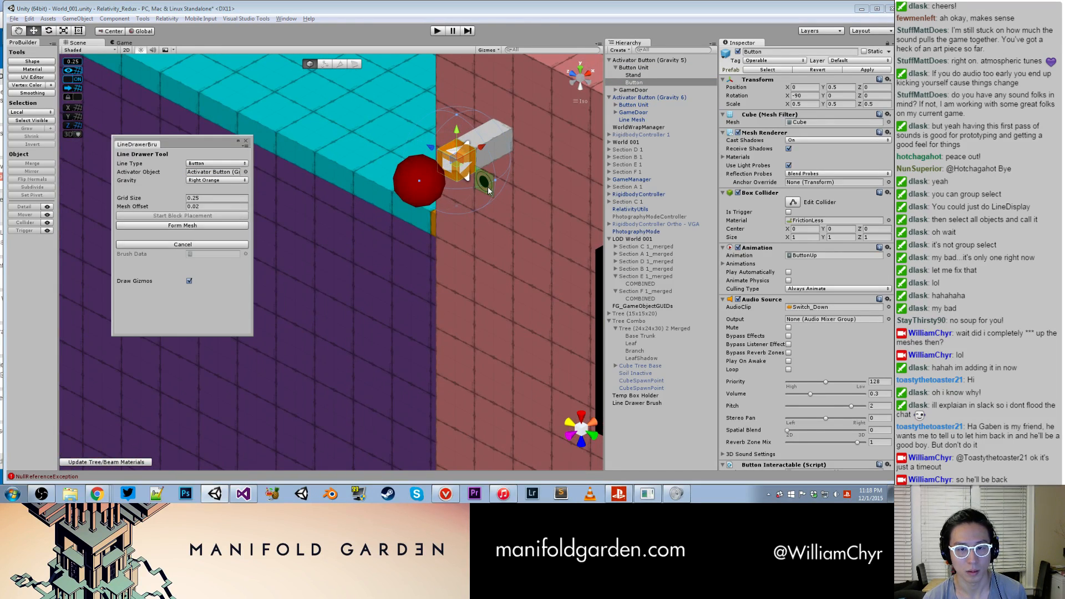
# - Place the first line blocks on the orange button and along its grey stand
pyautogui.scroll(3, 483, 180)
pyautogui.moveTo(495, 157); pyautogui.dragTo(383, 228, button='middle')
pyautogui.scroll(4, 384, 226)
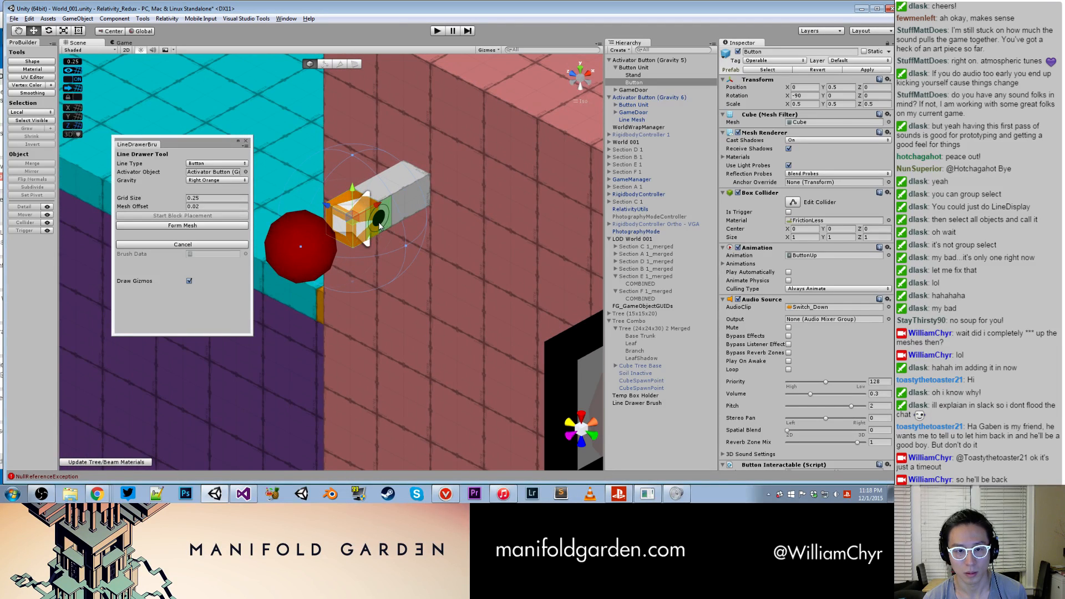
pyautogui.click(381, 225)
pyautogui.click(380, 225)
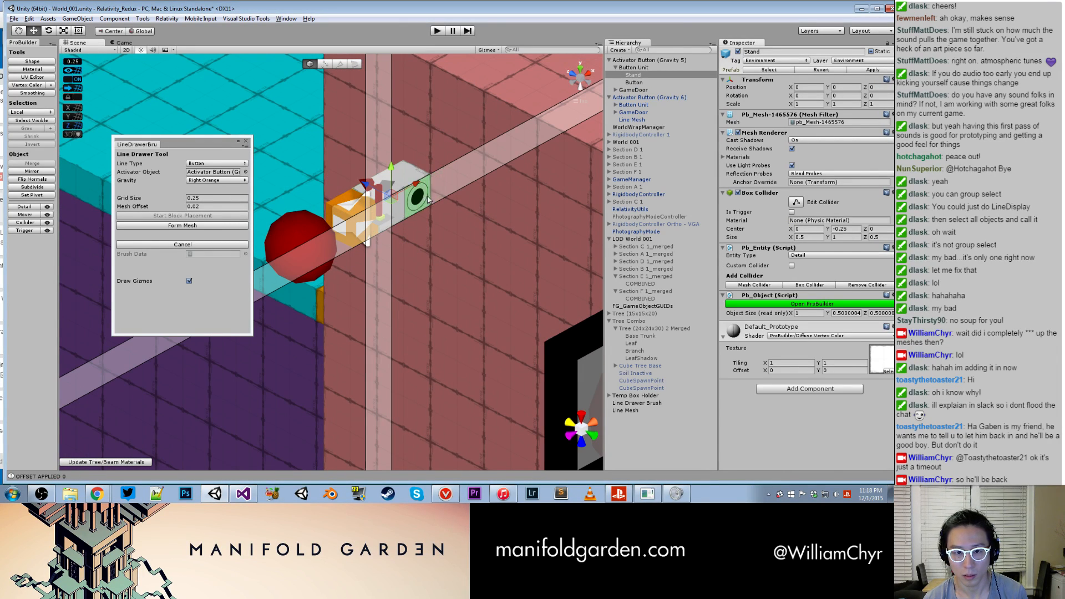
pyautogui.click(428, 197)
pyautogui.scroll(-4, 431, 206)
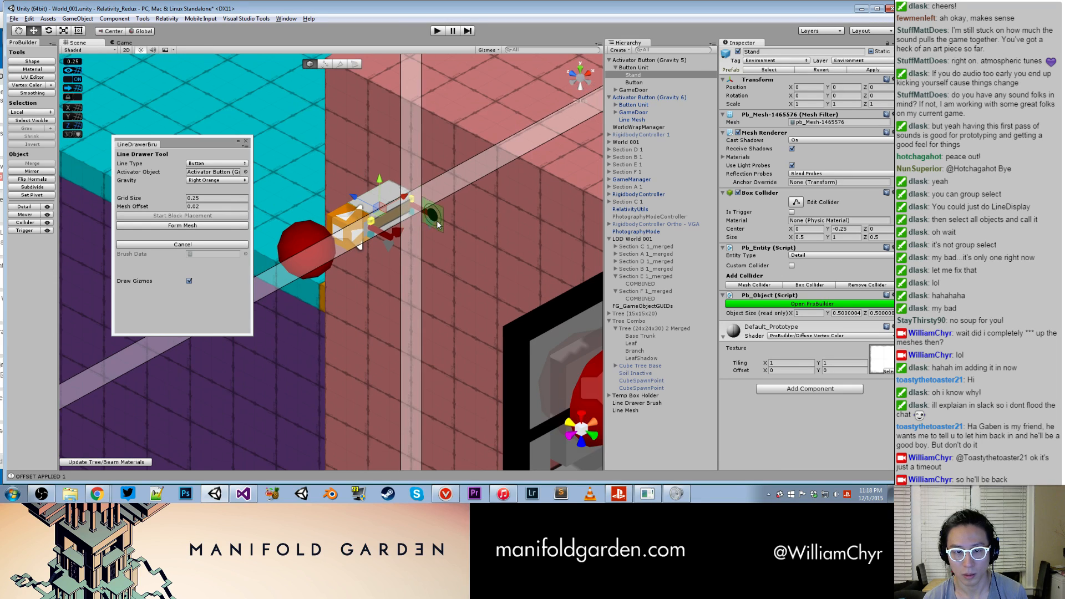
# - Place the line's end block at the pink wall's edge beside the door, form the mesh and close the Line Drawer
pyautogui.keyDown('alt'); pyautogui.moveTo(452, 257); pyautogui.dragTo(563, 254); pyautogui.keyUp('alt')
pyautogui.moveTo(564, 254); pyautogui.dragTo(250, 309, button='middle')
pyautogui.keyDown('alt'); pyautogui.moveTo(250, 309); pyautogui.dragTo(331, 266); pyautogui.keyUp('alt')
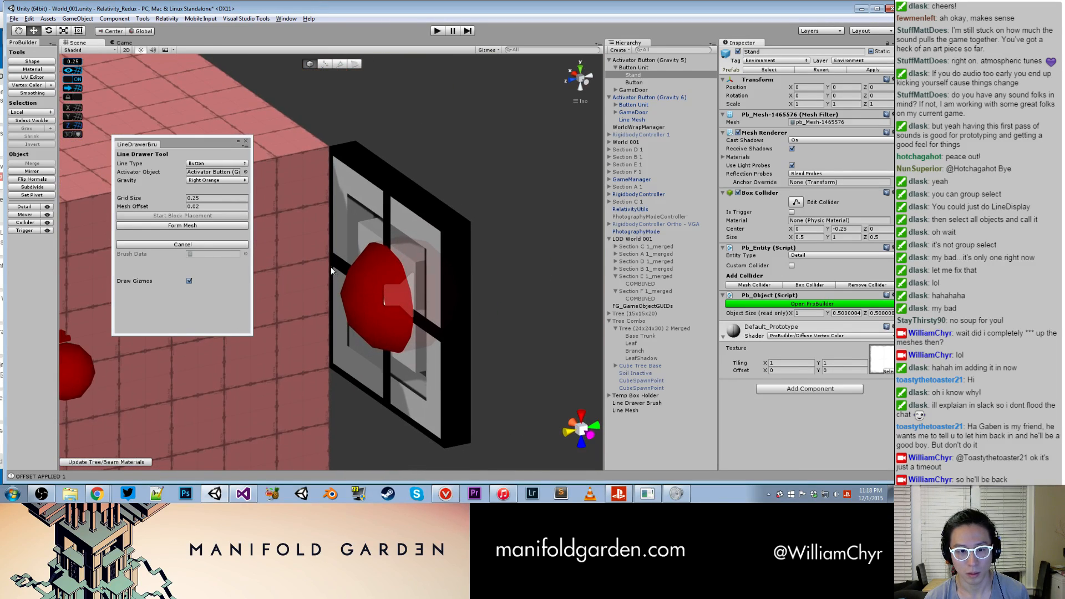
pyautogui.click(327, 260)
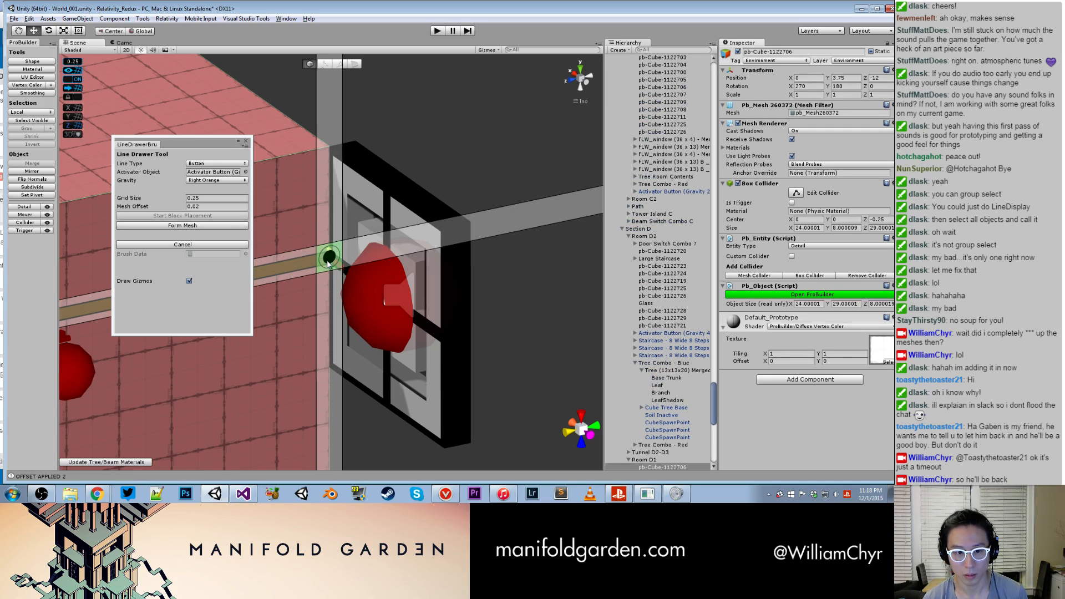
pyautogui.click(194, 225)
pyautogui.click(246, 141)
pyautogui.scroll(-2, 471, 211)
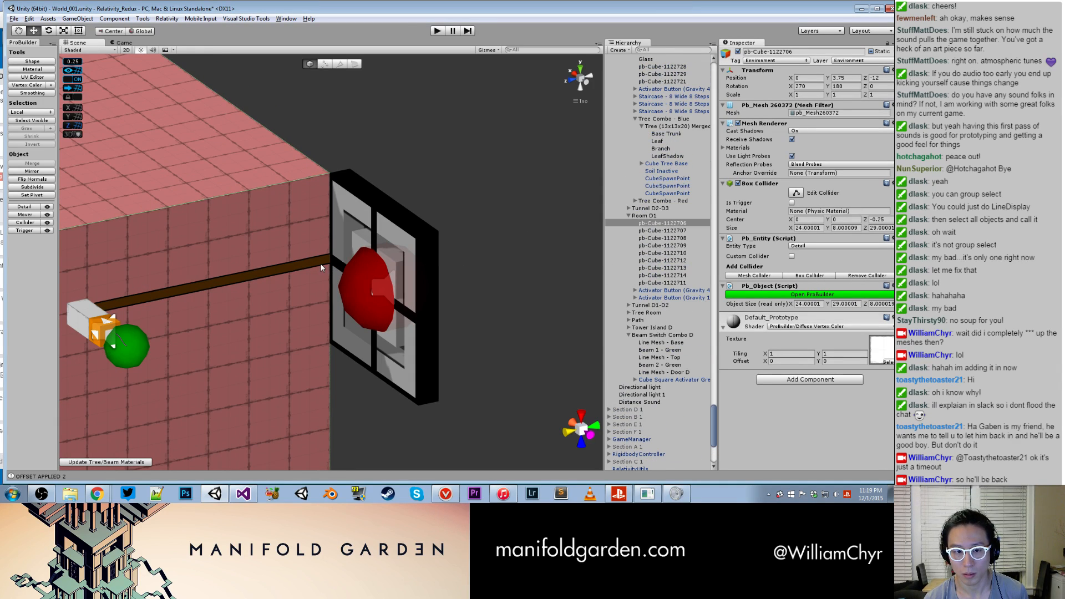
# - Make the new orange Line Mesh a child of Activator Button (Gravity 5)
pyautogui.click(322, 265)
pyautogui.scroll(3, 643, 65)
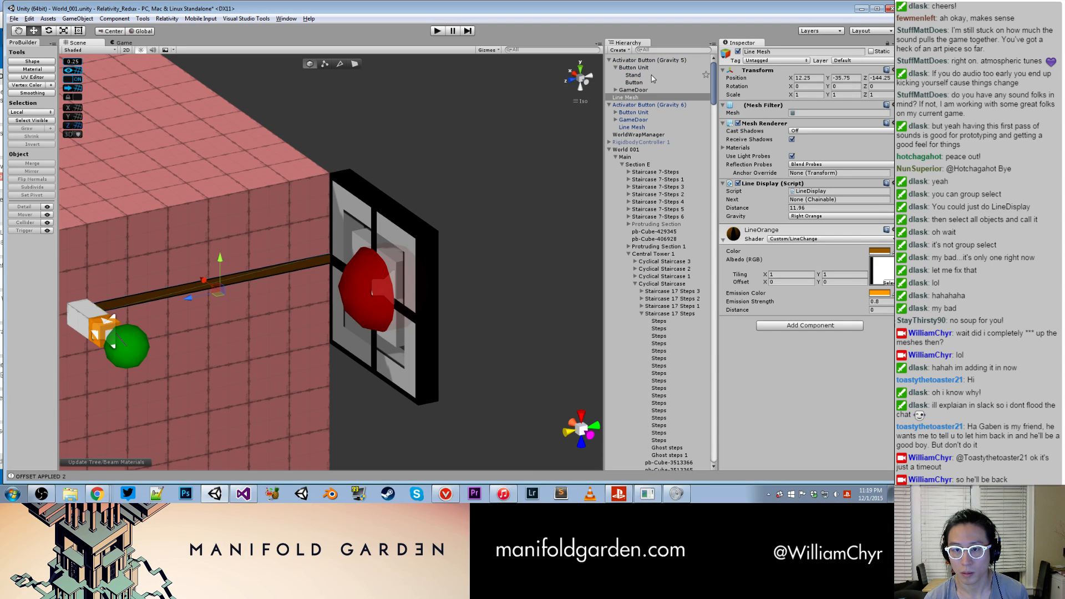
pyautogui.moveTo(641, 98); pyautogui.dragTo(650, 61)
pyautogui.click(616, 68)
pyautogui.keyDown('alt'); pyautogui.moveTo(182, 190); pyautogui.dragTo(89, 228); pyautogui.keyUp('alt')
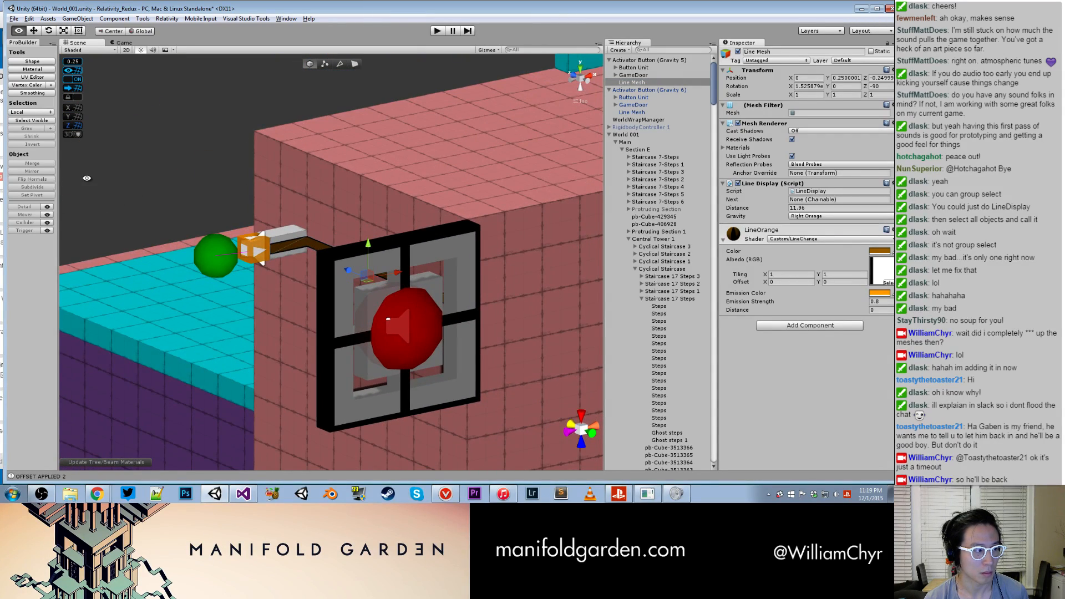
# - Fix the normals on the orange button's Line Mesh
pyautogui.keyDown('alt'); pyautogui.moveTo(94, 182); pyautogui.dragTo(183, 152); pyautogui.keyUp('alt')
pyautogui.click(167, 18)
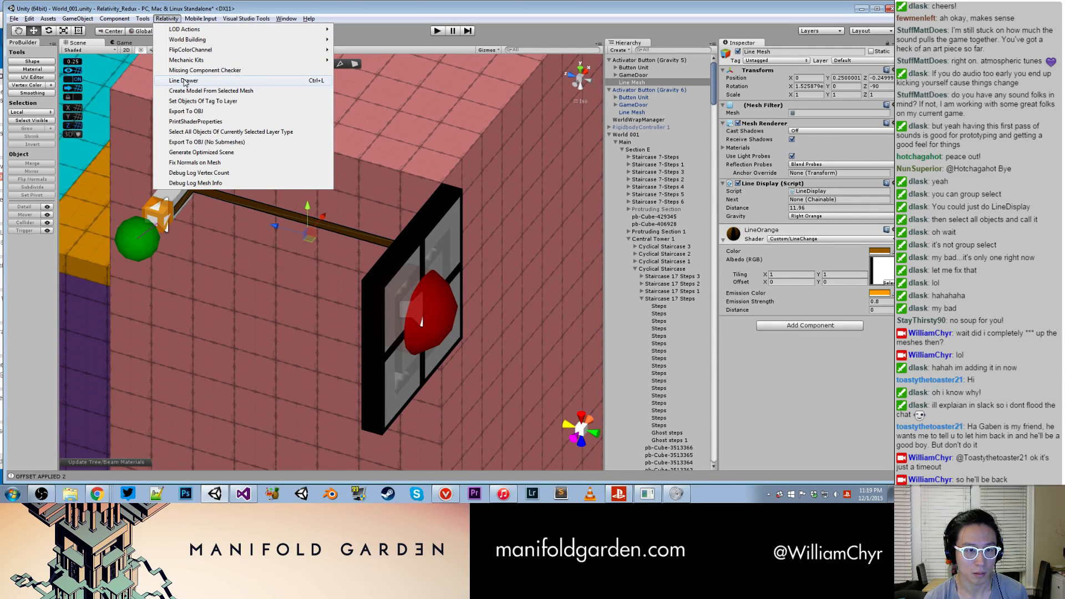
pyautogui.moveTo(321, 35)
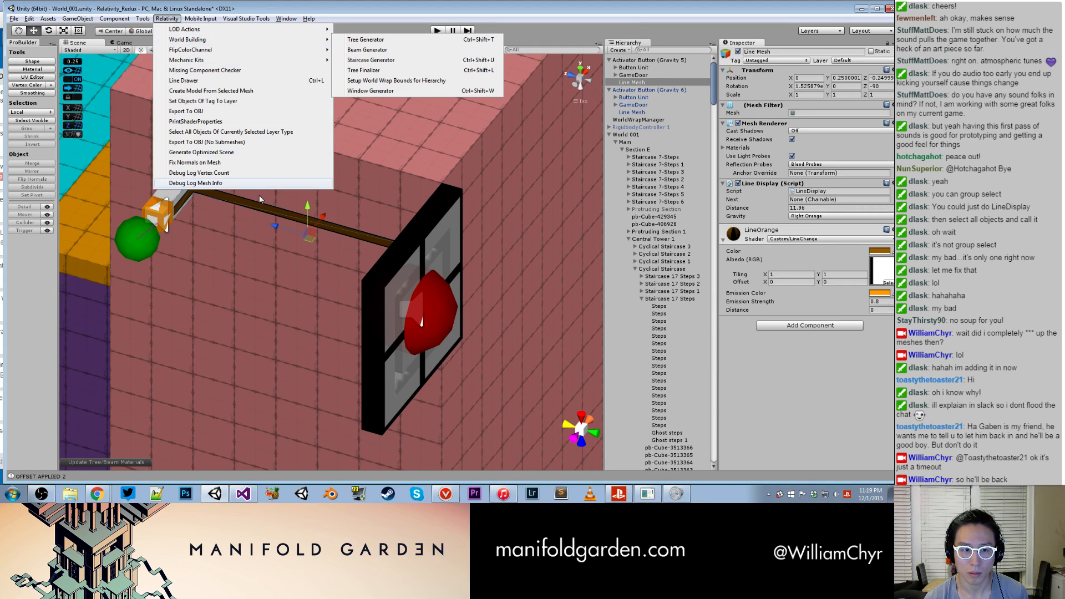
pyautogui.click(255, 163)
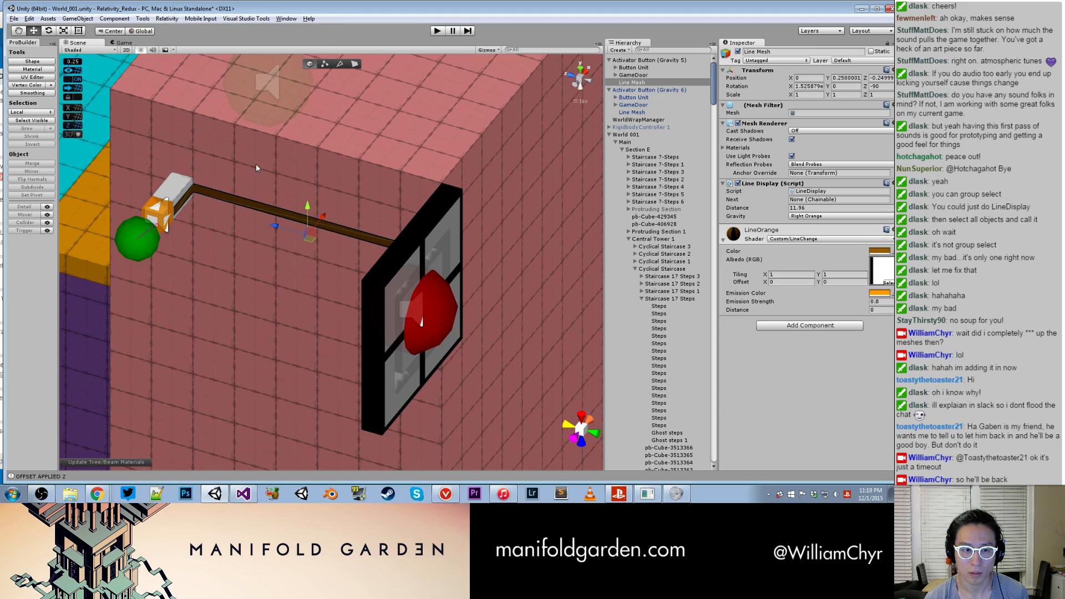
# - Start creating a model from the selected Line Mesh and browse to Assets > Models > LineMesh as the save folder
pyautogui.click(167, 18)
pyautogui.moveTo(230, 43)
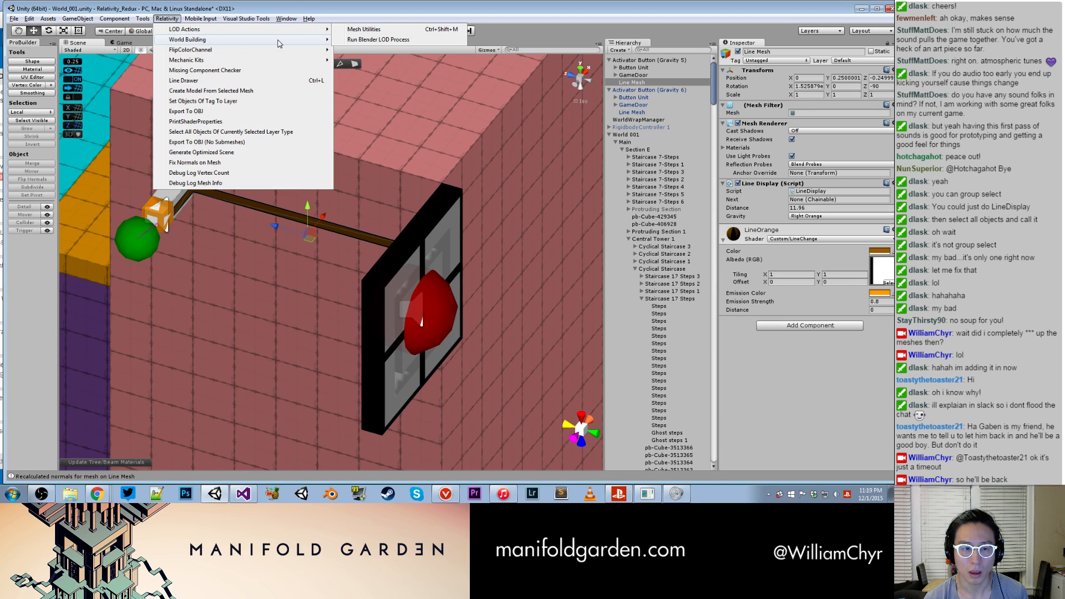
pyautogui.click(271, 92)
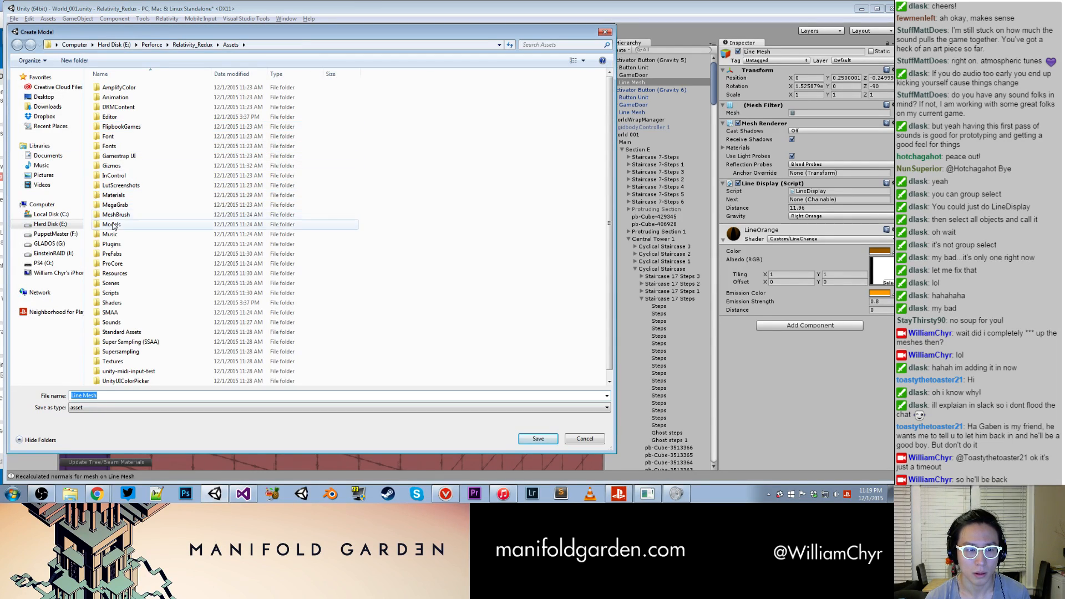
pyautogui.click(125, 216)
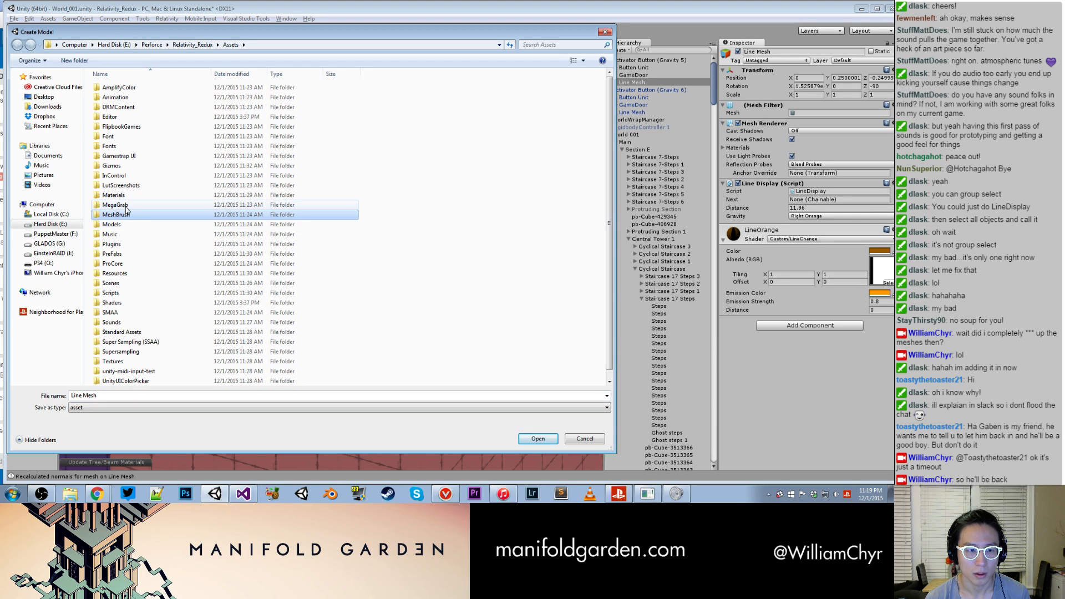
pyautogui.doubleClick(119, 225)
pyautogui.doubleClick(118, 126)
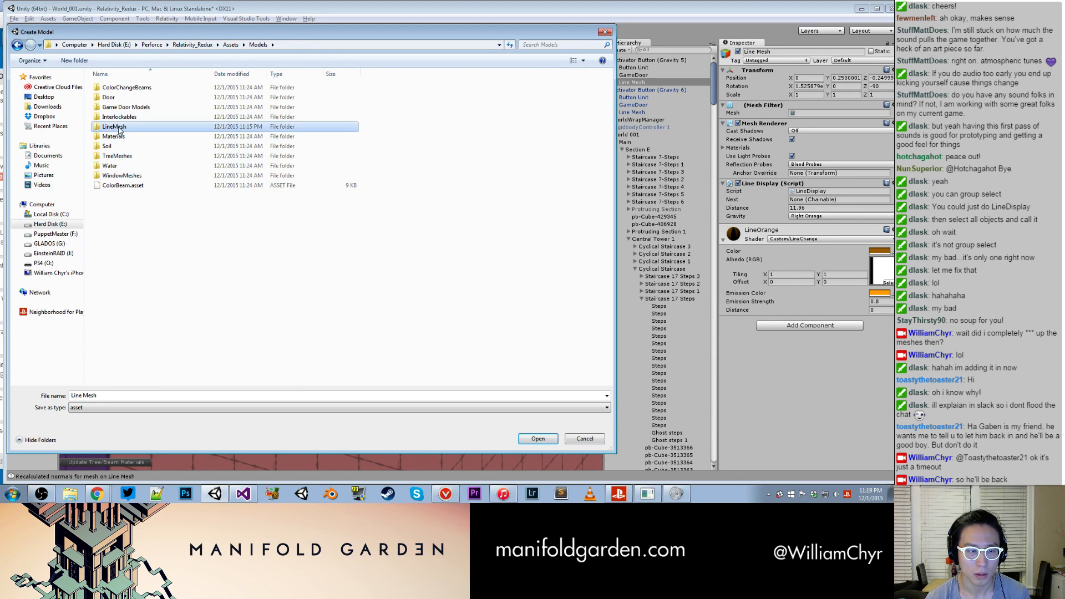
# - Save the mesh as LineMeshOrangeActivatorButton.asset, basing the name on the existing yellow activator button file
pyautogui.click(149, 157)
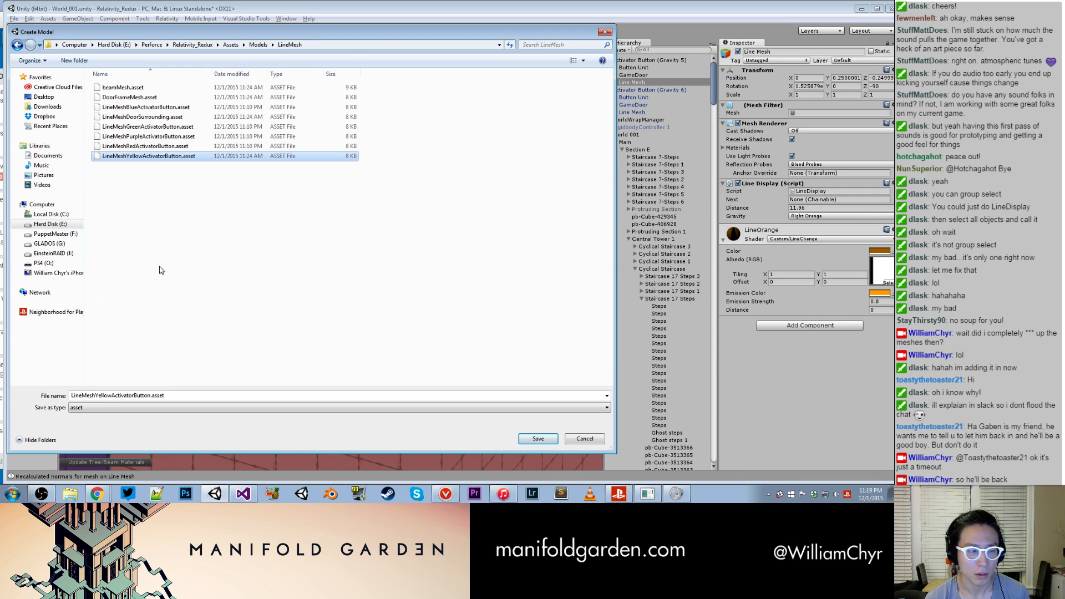
pyautogui.click(111, 395)
pyautogui.click(111, 395)
pyautogui.press('BackSpace')
pyautogui.press('BackSpace')
pyautogui.press('BackSpace')
pyautogui.press('BackSpace')
pyautogui.press('BackSpace')
pyautogui.press('BackSpace')
pyautogui.write('Orange')
pyautogui.press('Return')
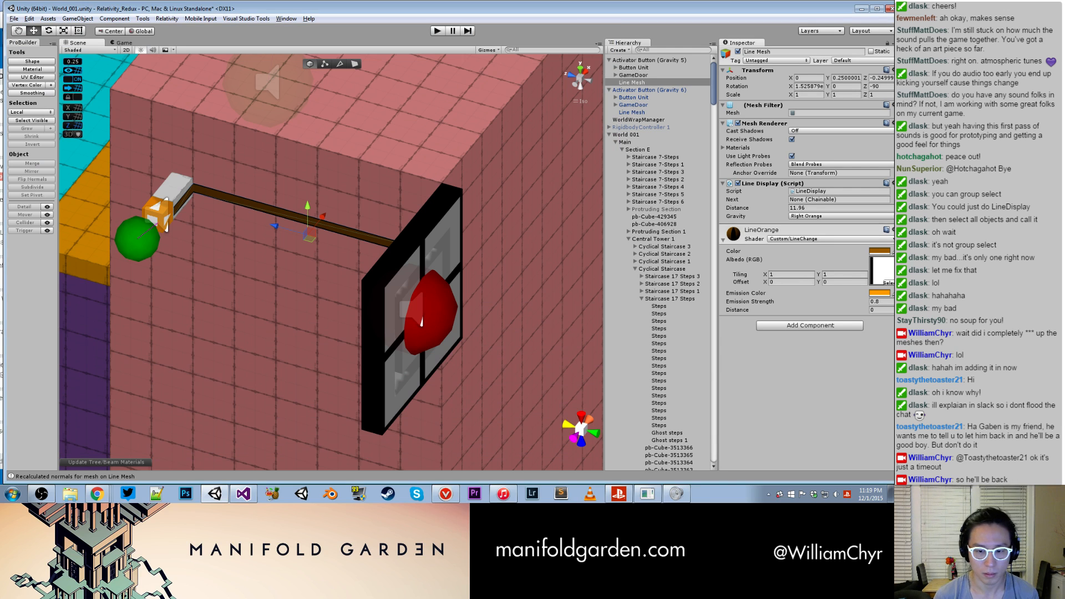
# - Apply the changes on Activator Button (Gravity 5) to its prefab
pyautogui.click(645, 61)
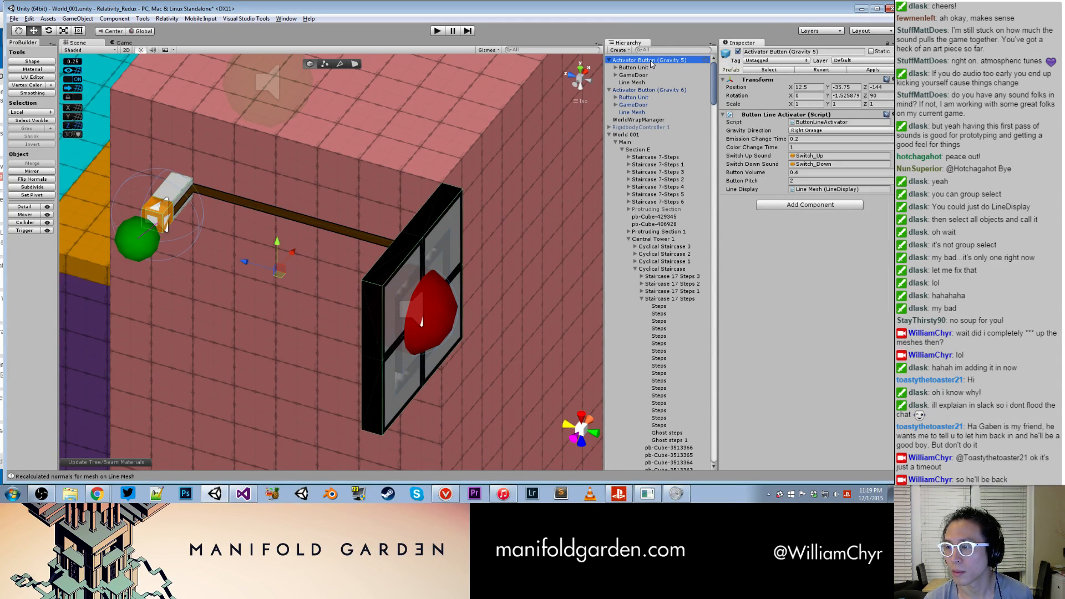
pyautogui.click(873, 71)
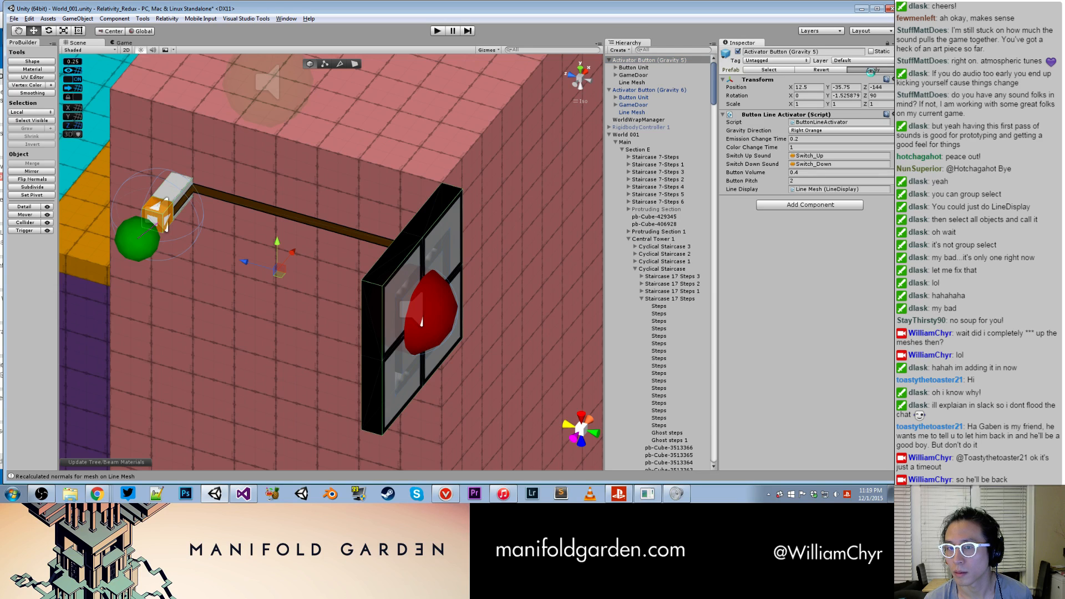
# - Try deleting Activator Button (Gravity 5) from the scene and undo the deletion
pyautogui.click(668, 61)
pyautogui.rightClick(668, 65)
pyautogui.click(688, 119)
pyautogui.scroll(-5, 357, 155)
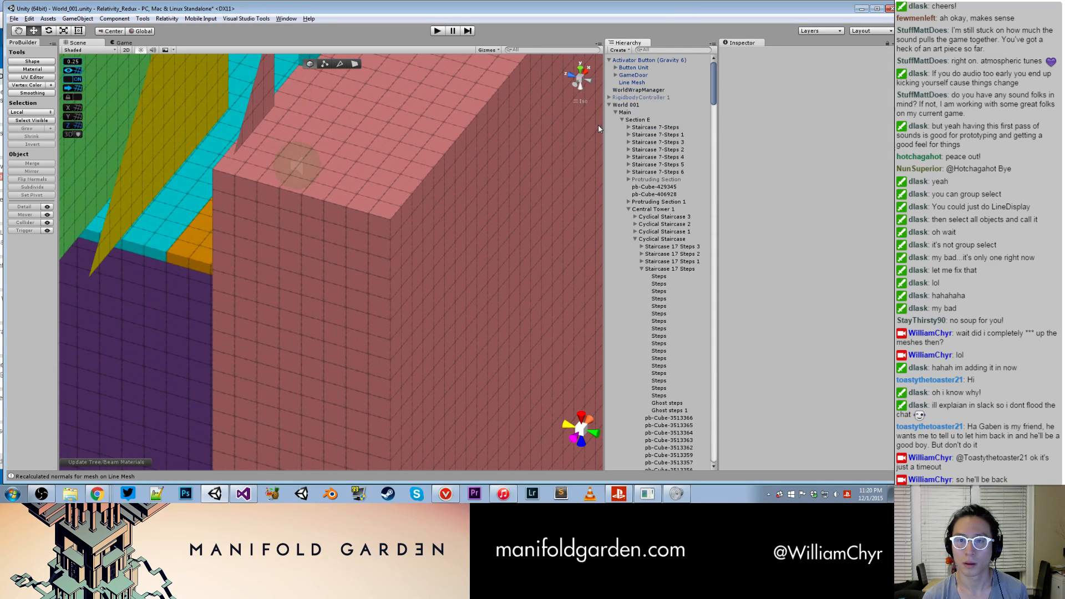
pyautogui.hotkey('ctrl', 'z')
# - Run World_001 in play mode and toggle noclip through the in-game console
pyautogui.scroll(-3, 424, 143)
pyautogui.click(436, 31)
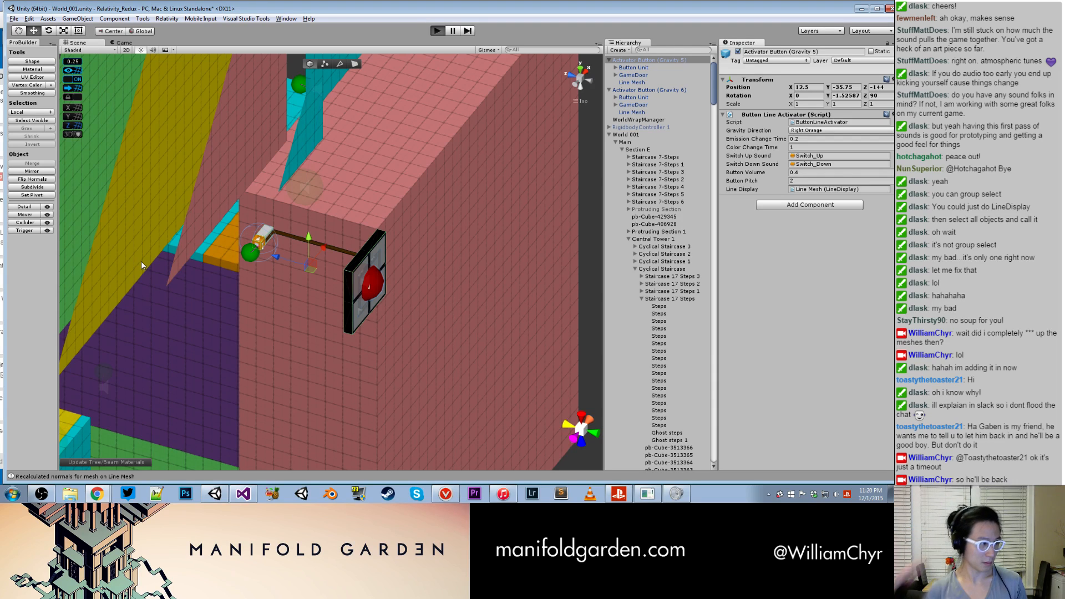
pyautogui.hotkey('ctrl', 'p')
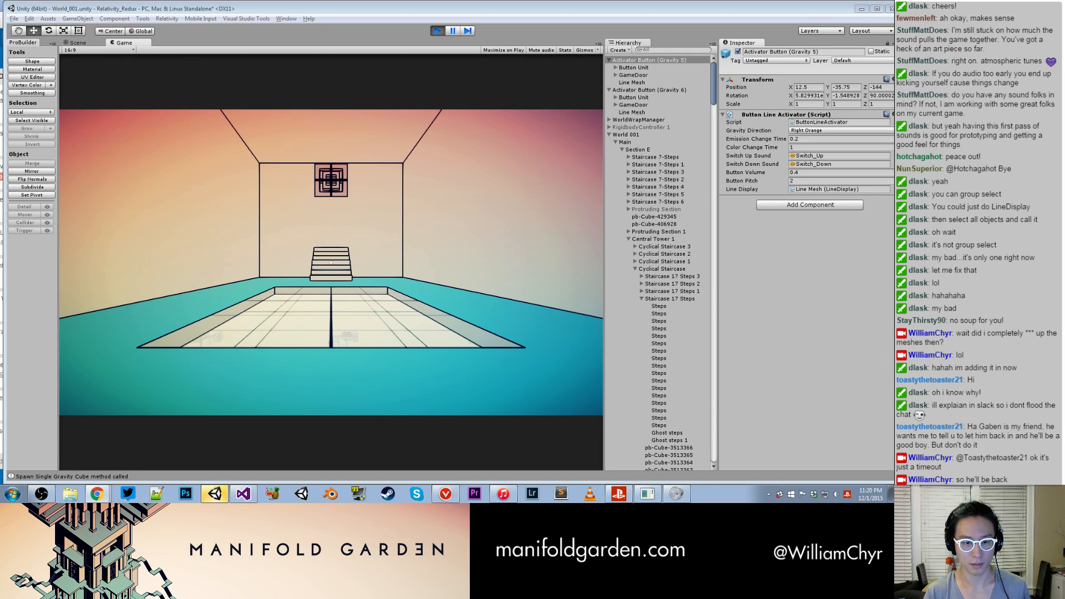
pyautogui.click(138, 241)
pyautogui.press('`')
pyautogui.write('toggle')
pyautogui.write('_render')
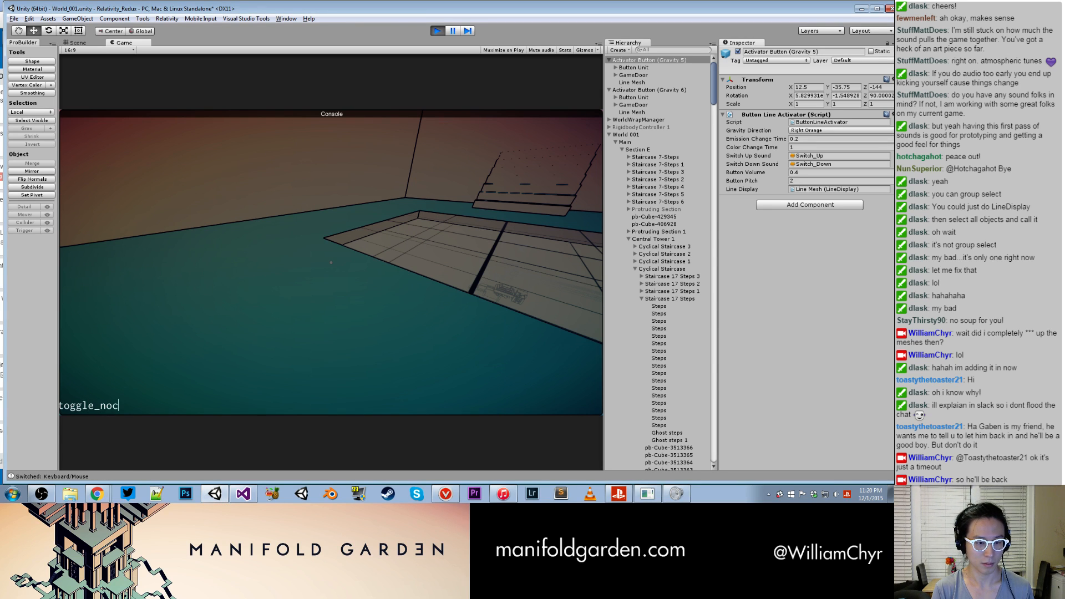
pyautogui.press('Return')
# - Fly out of the starting room to view the level's structures from outside, and release the game's mouse control
pyautogui.press('w')
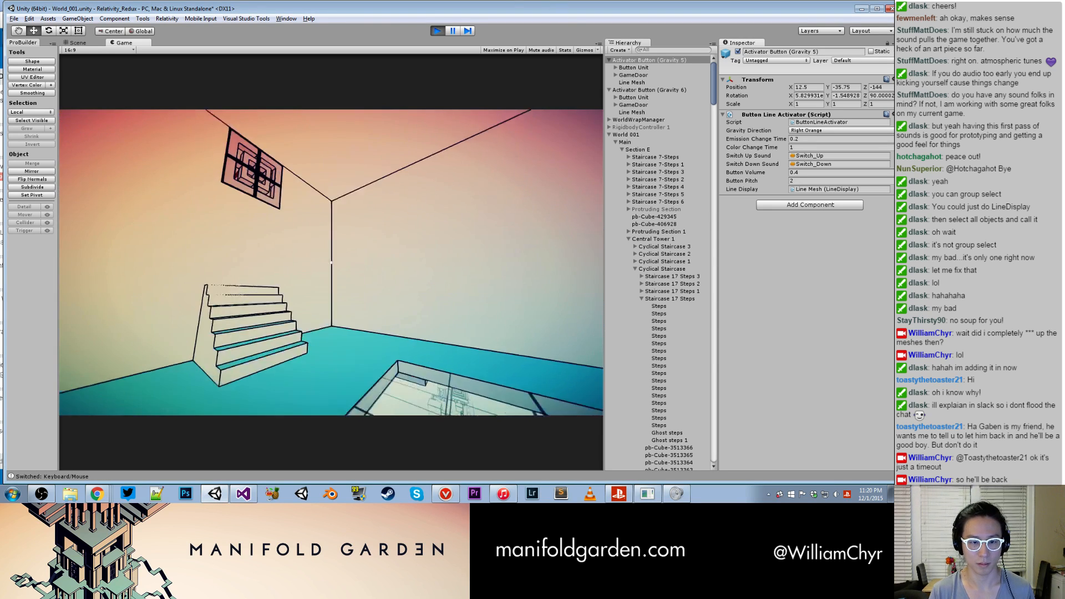
pyautogui.press('w')
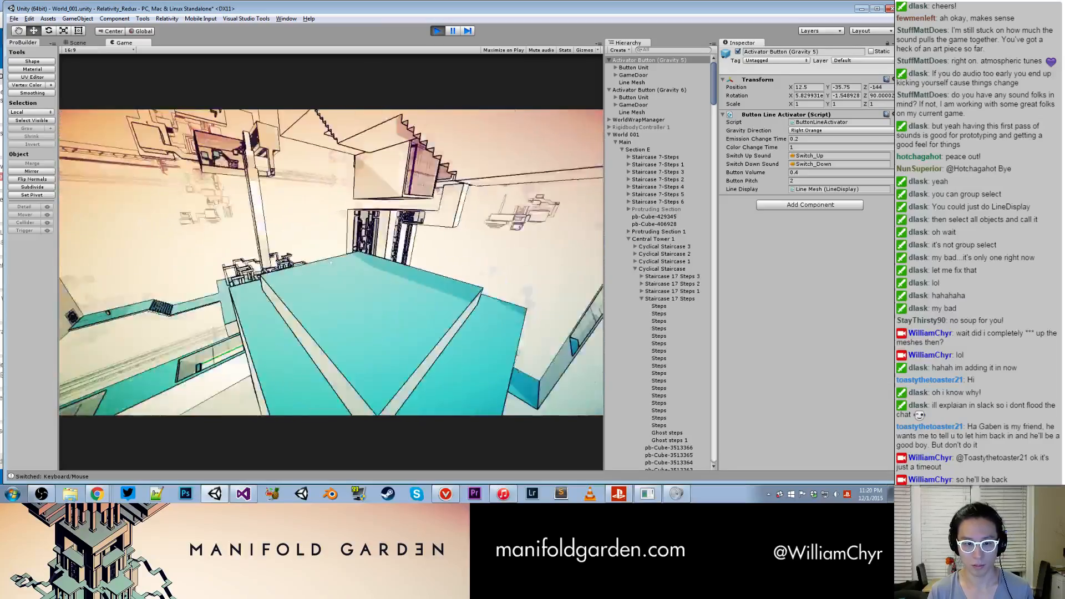
pyautogui.press('Escape')
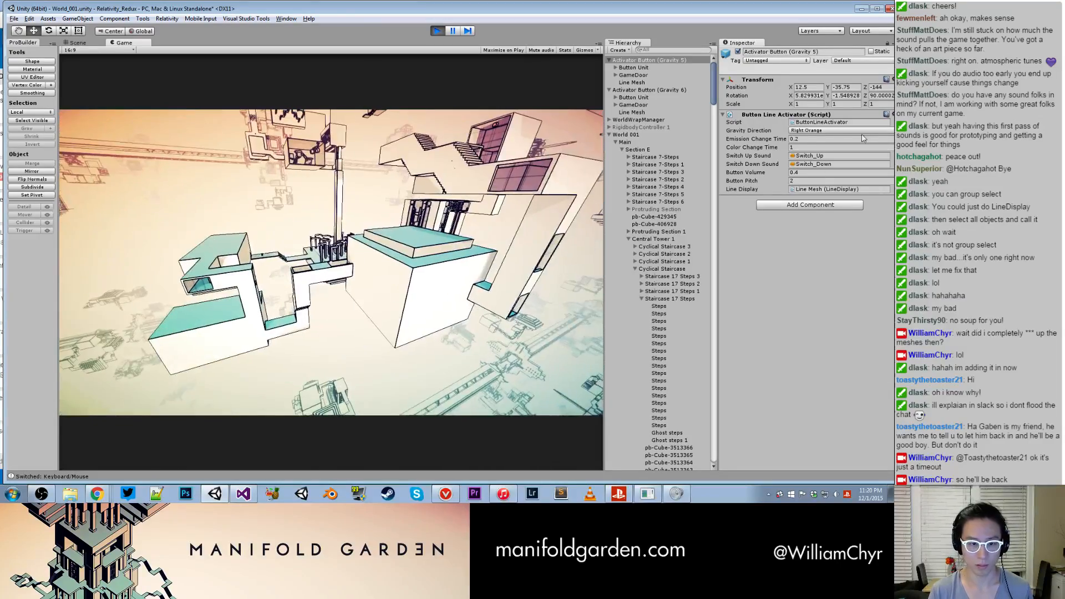
# - Pause the game and inspect the running level's structures in the Scene view
pyautogui.click(453, 31)
pyautogui.click(78, 43)
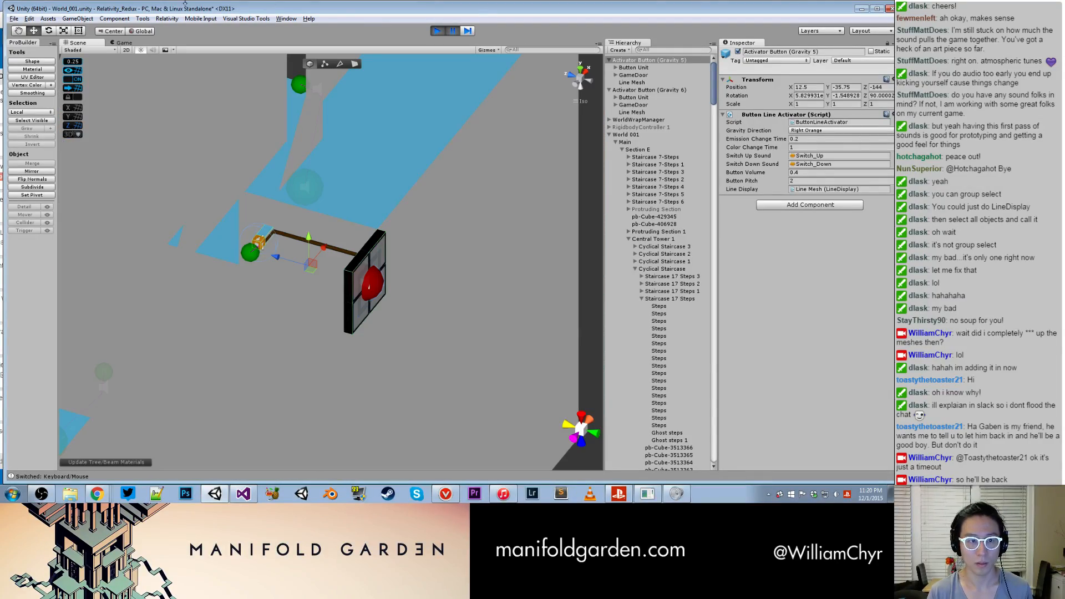
pyautogui.scroll(-15, 378, 166)
pyautogui.keyDown('alt'); pyautogui.moveTo(358, 231); pyautogui.dragTo(326, 257); pyautogui.keyUp('alt')
pyautogui.scroll(5, 361, 270)
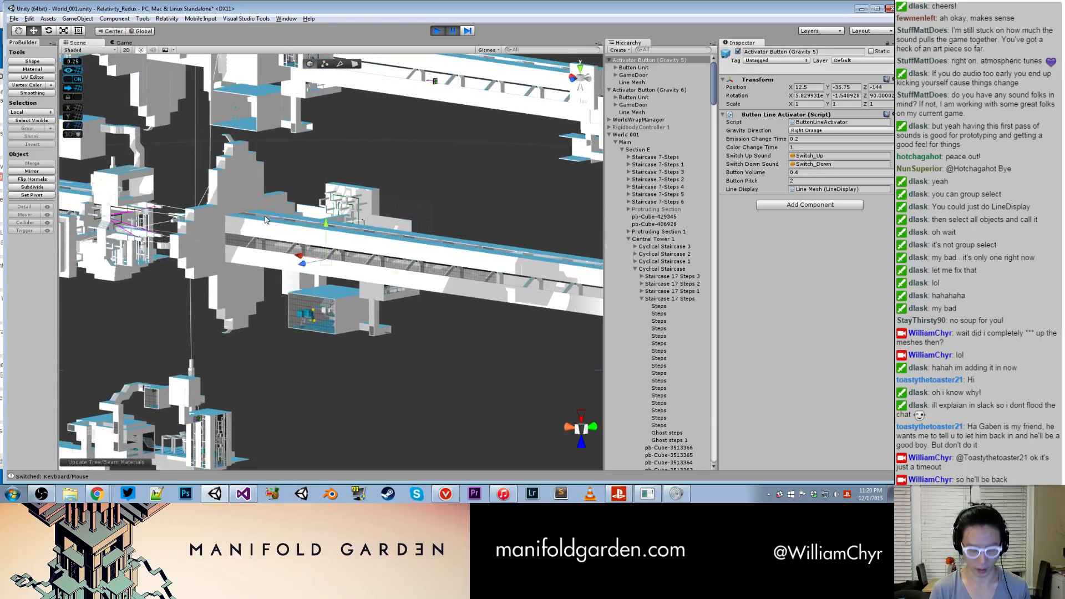
# - Resume the game to examine the level and its green signal line from outside, and stop play mode
pyautogui.hotkey('ctrl', 'shift', 'p')
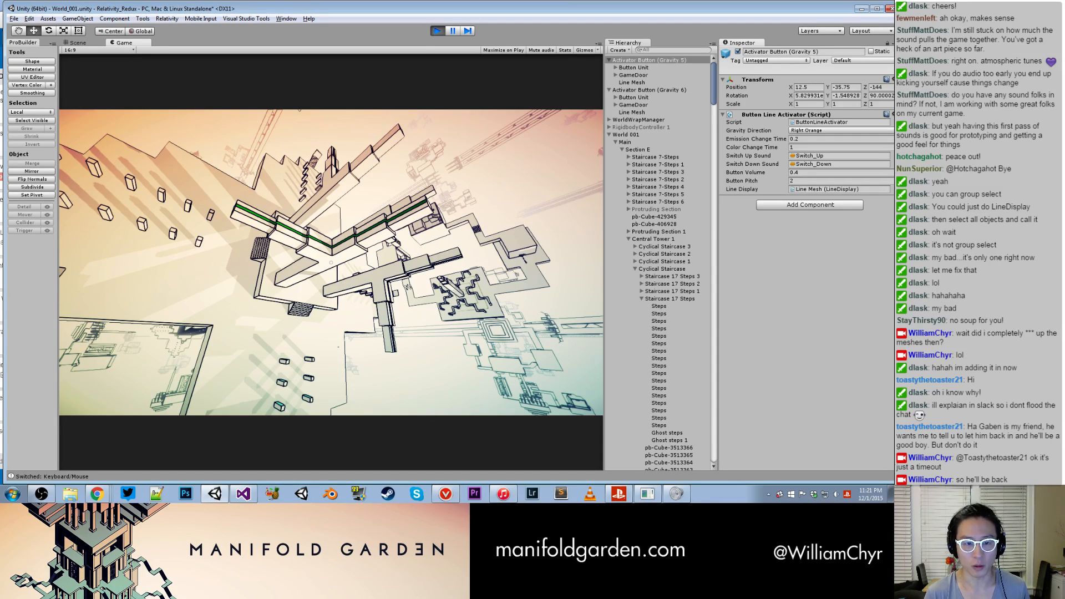
pyautogui.hotkey('ctrl', 'p')
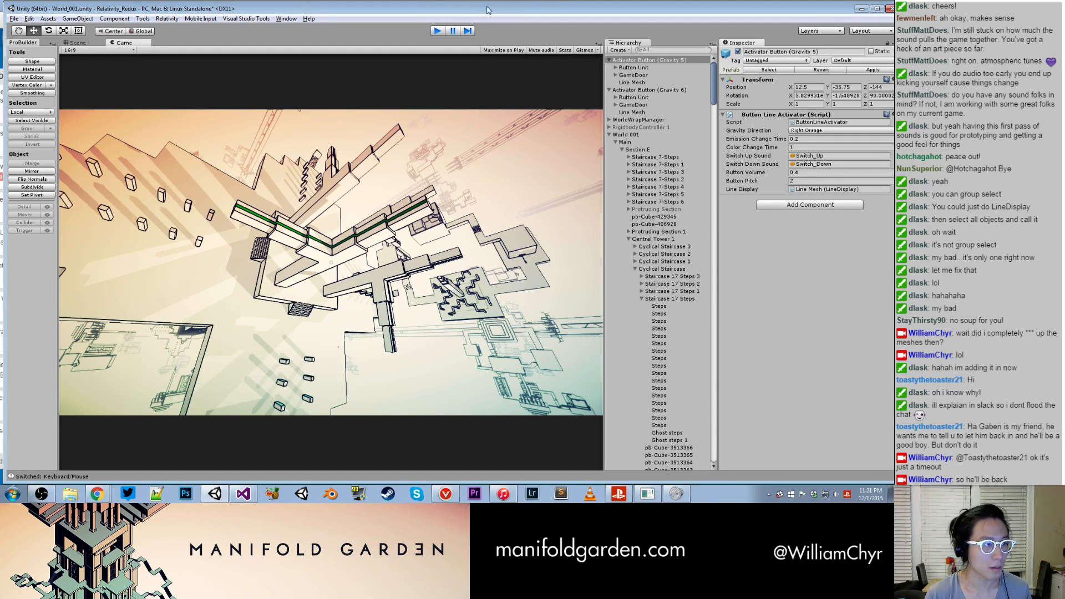
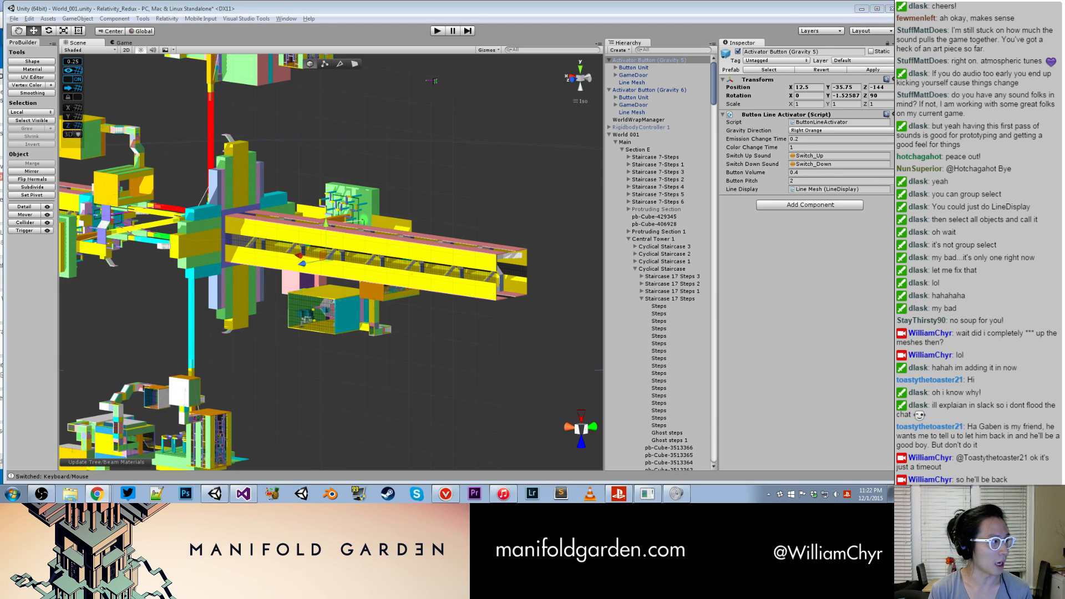
# - Switch to the Chrome window with the VGA Gallery collection, maximize it, and look through the Manifold Garden artist's prints
pyautogui.moveTo(0, 92); pyautogui.dragTo(325, 53)
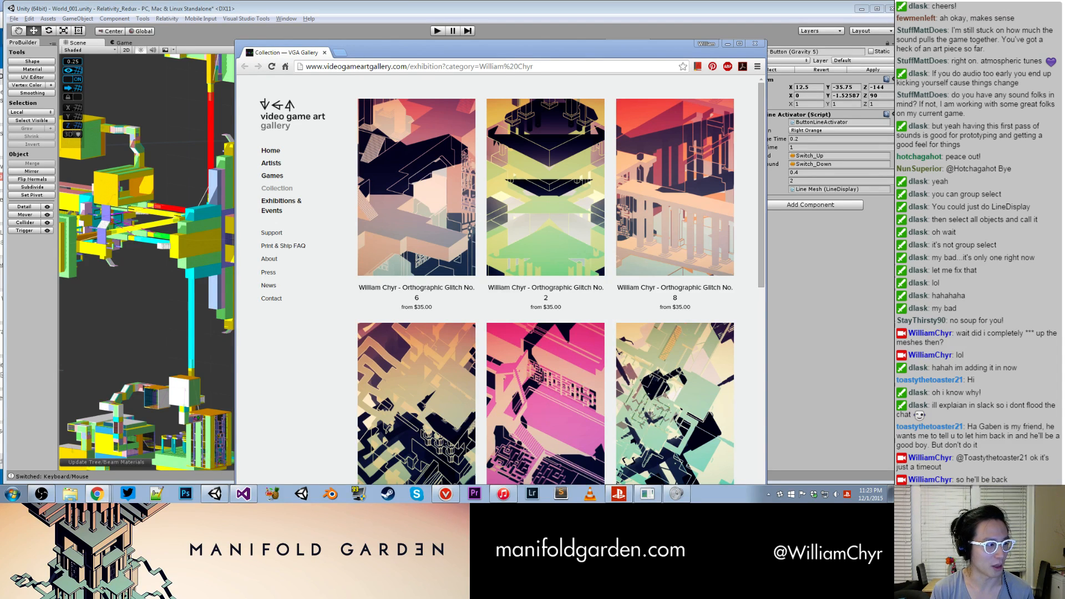
pyautogui.moveTo(506, 56); pyautogui.dragTo(456, 3)
pyautogui.scroll(-9, 520, 165)
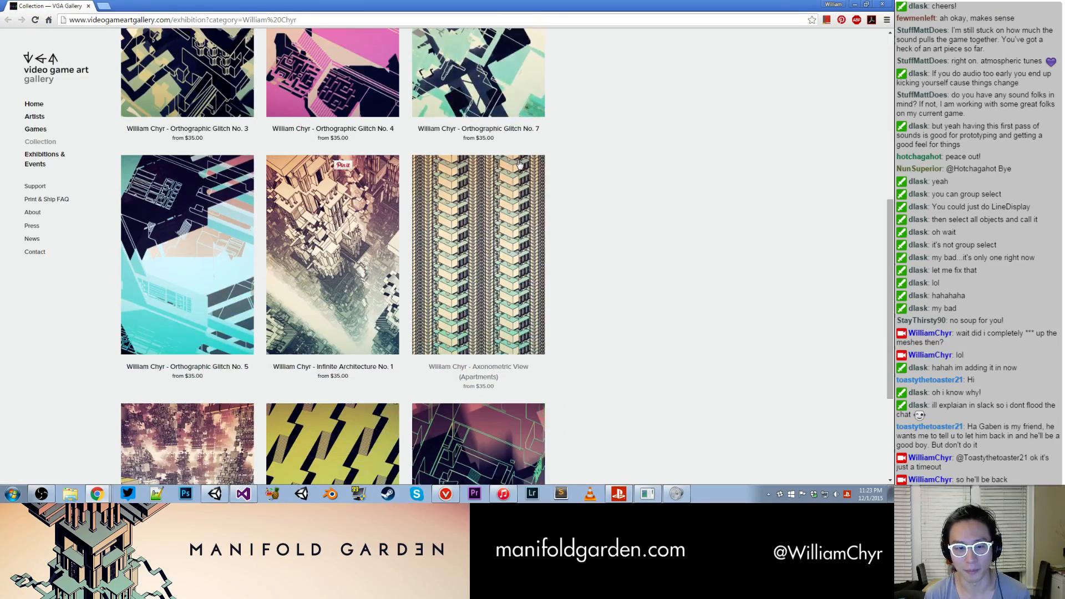
pyautogui.scroll(15, 520, 165)
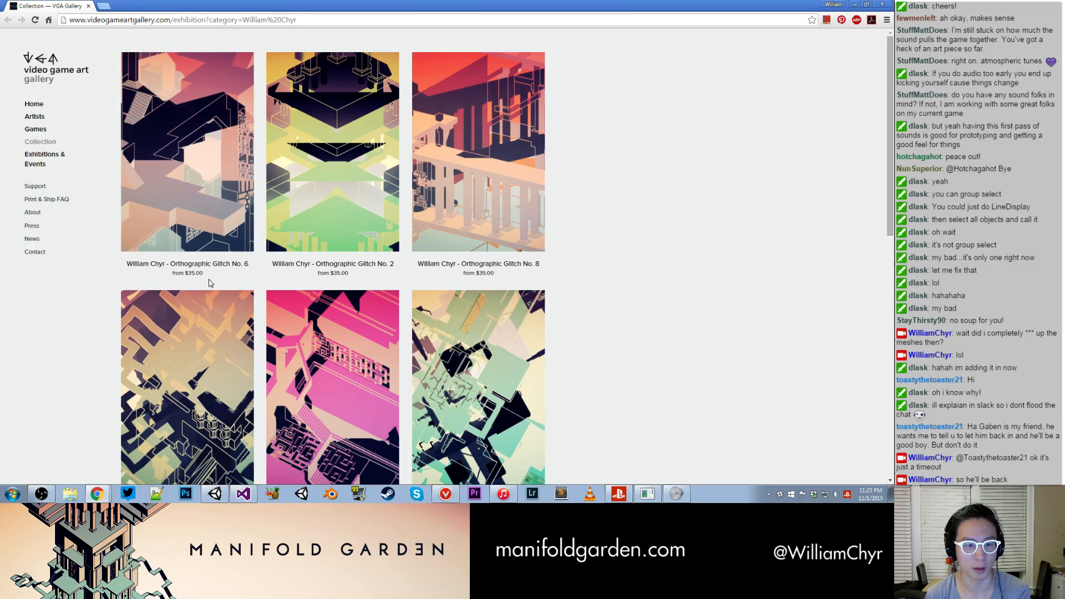
pyautogui.scroll(-8, 315, 250)
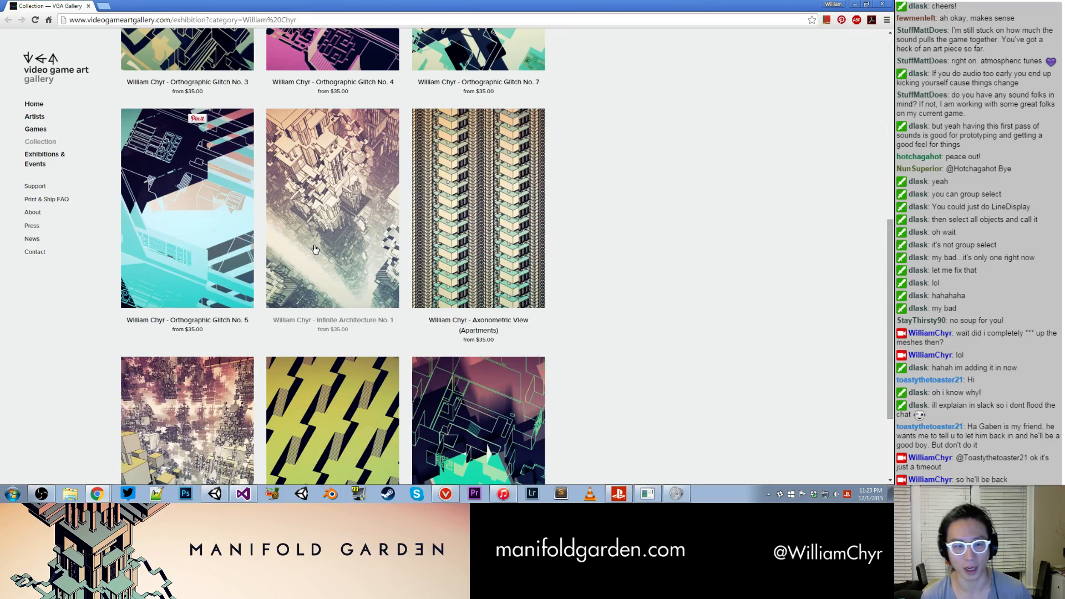
pyautogui.scroll(5, 315, 249)
# - View the enlarged image of the Orthographic Glitch No. 7 print from its product page, and return to the gallery's collection
pyautogui.click(502, 220)
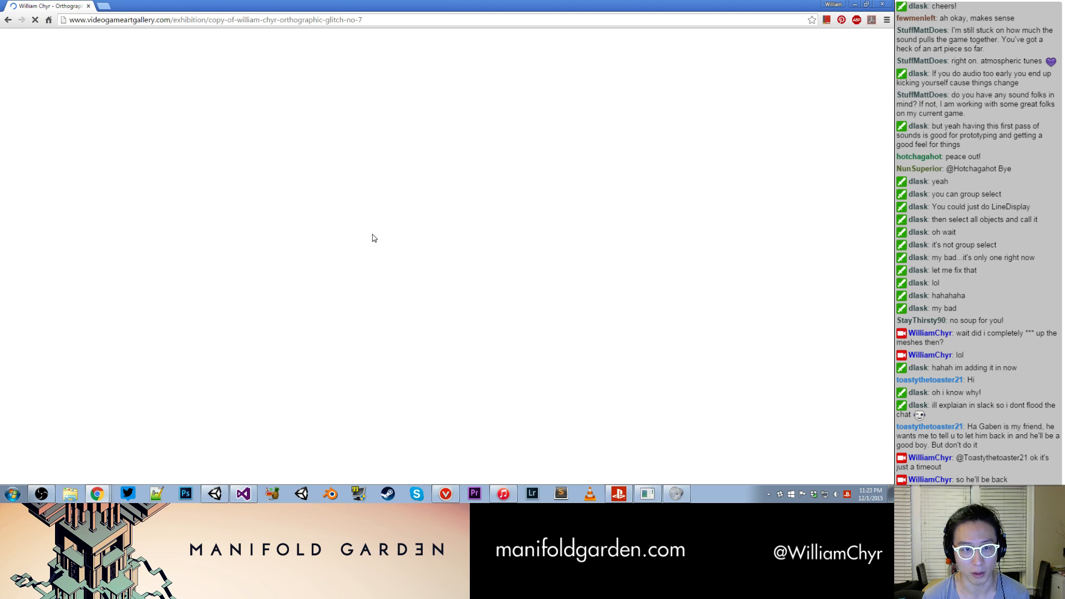
pyautogui.doubleClick(341, 5)
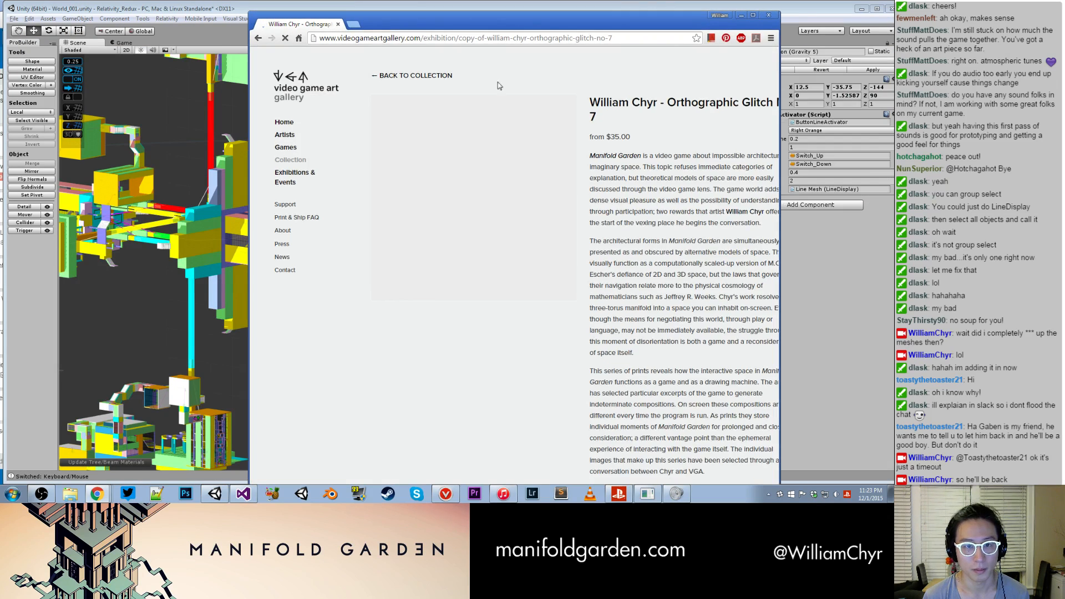
pyautogui.click(753, 16)
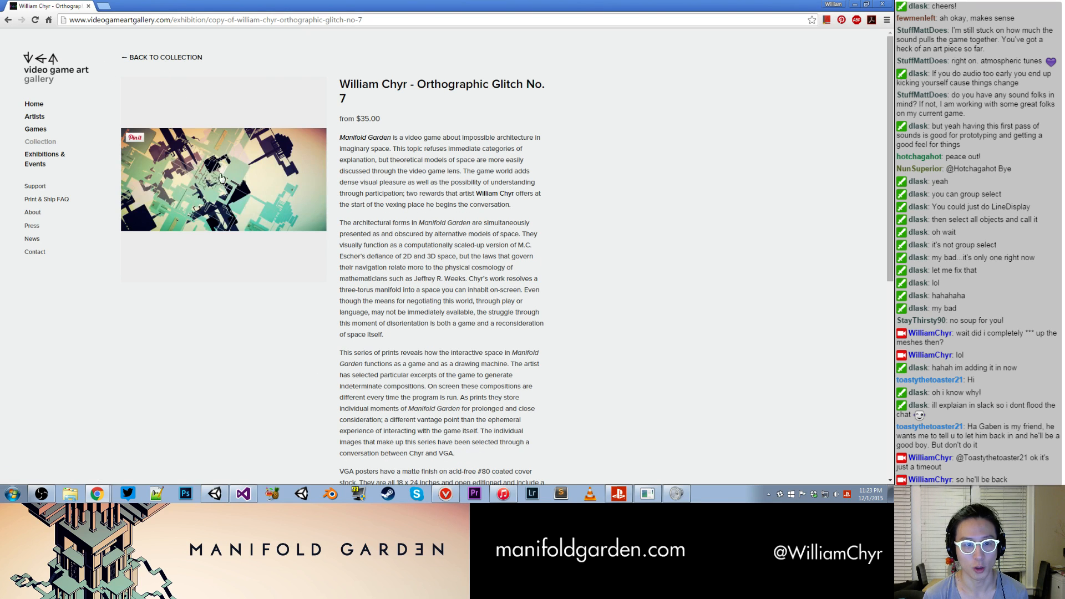
pyautogui.click(161, 162)
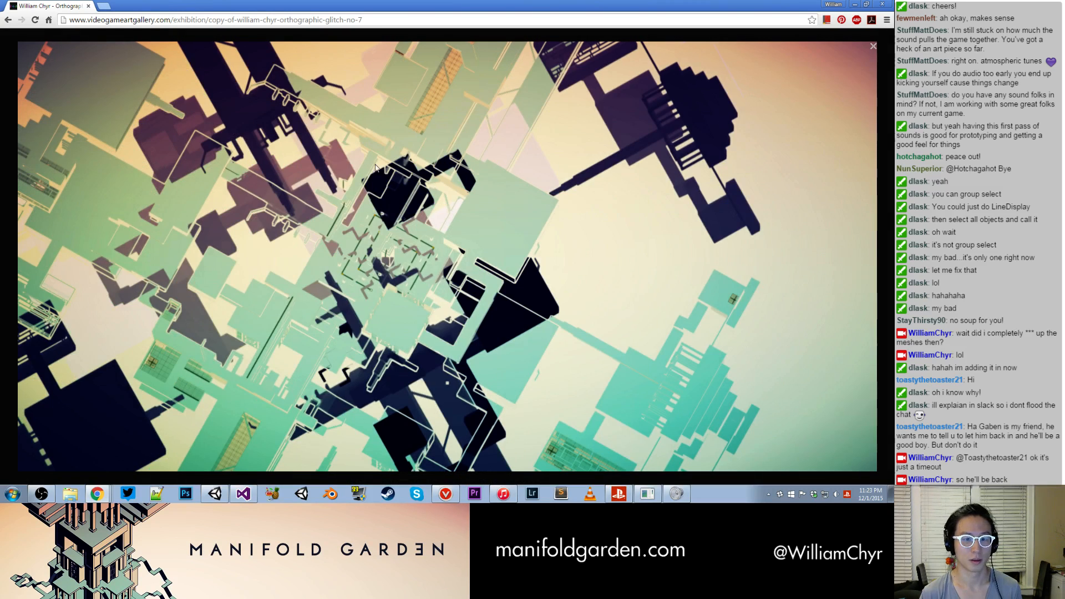
pyautogui.click(412, 175)
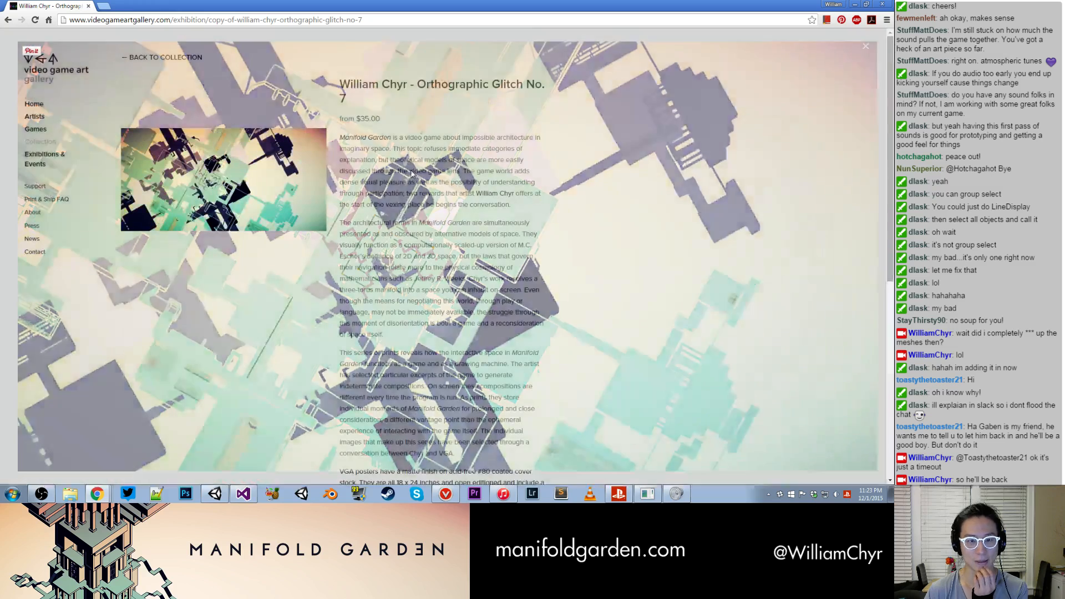
pyautogui.click(153, 58)
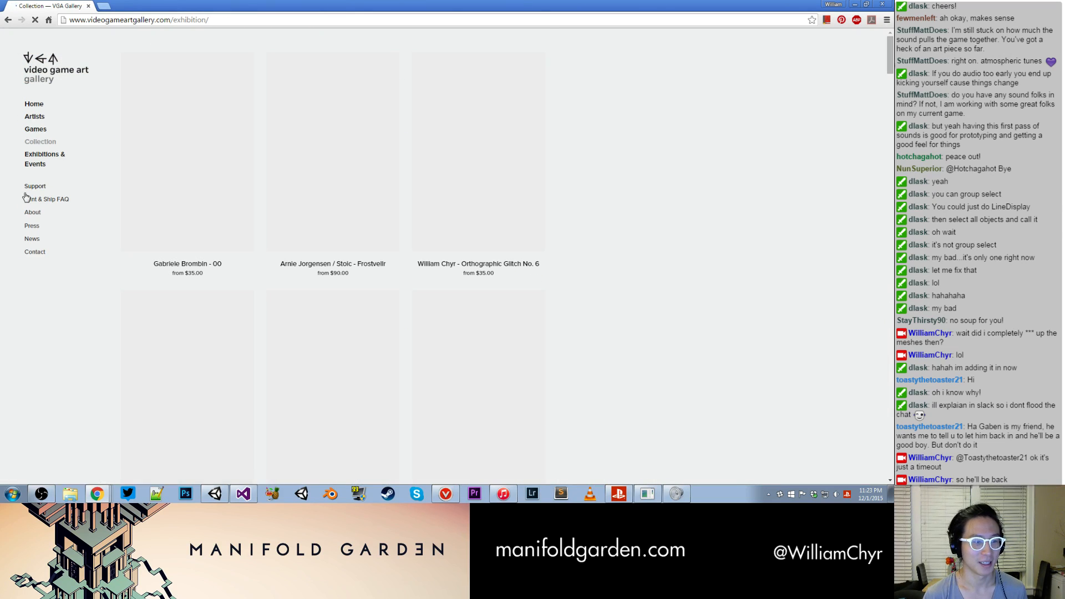